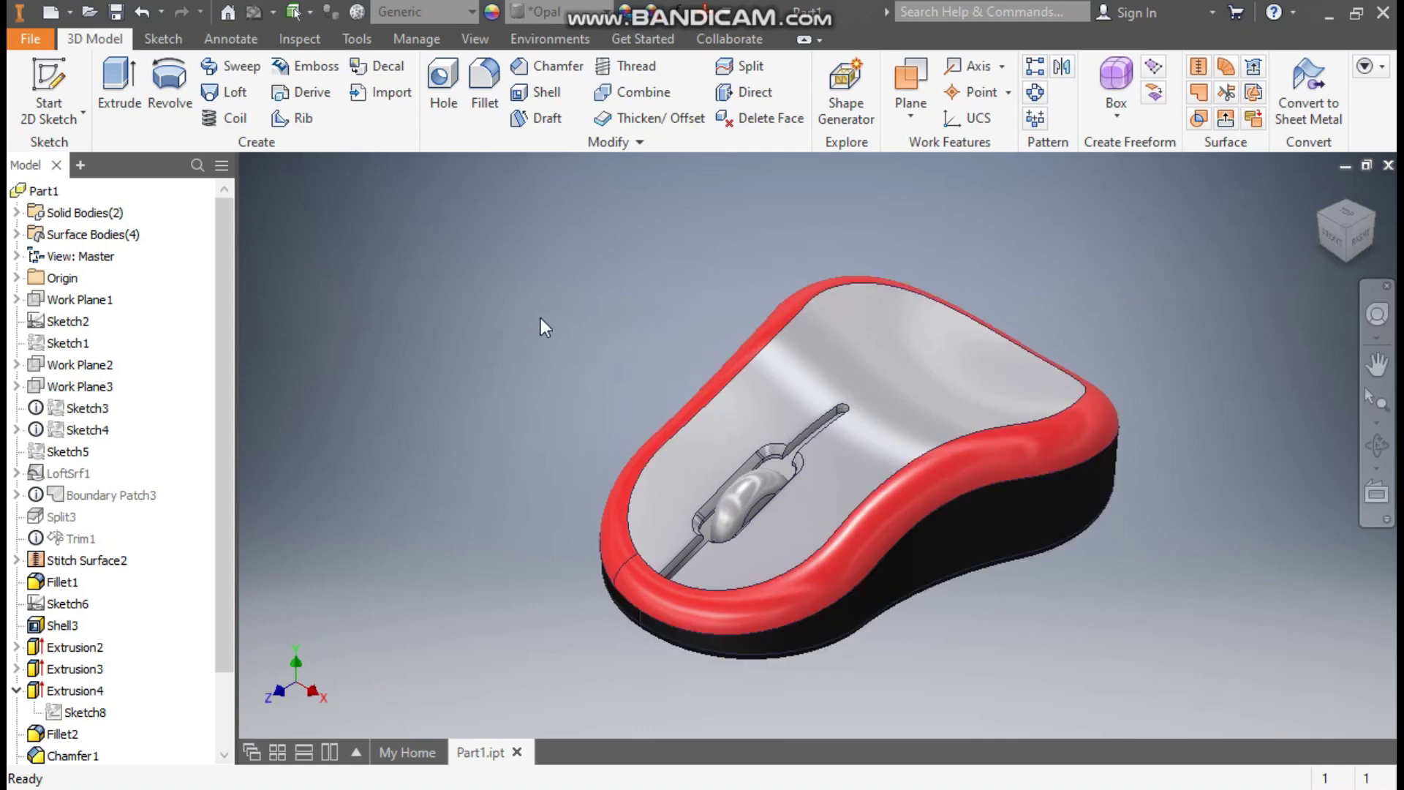
# Create a new metric part from the Standard (mm).ipt template and start a 2D sketch on the XZ plane
pyautogui.click(50, 12)
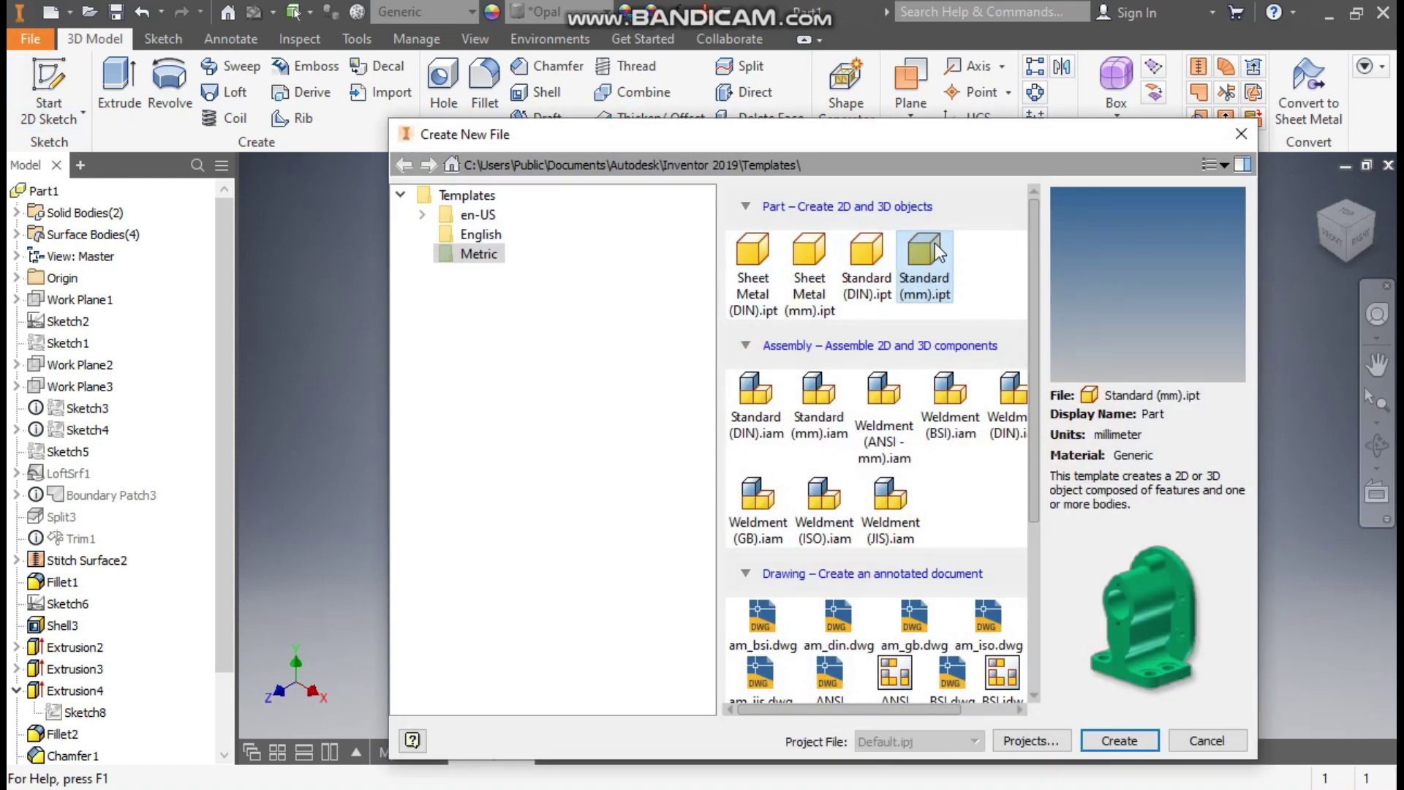
pyautogui.click(1120, 741)
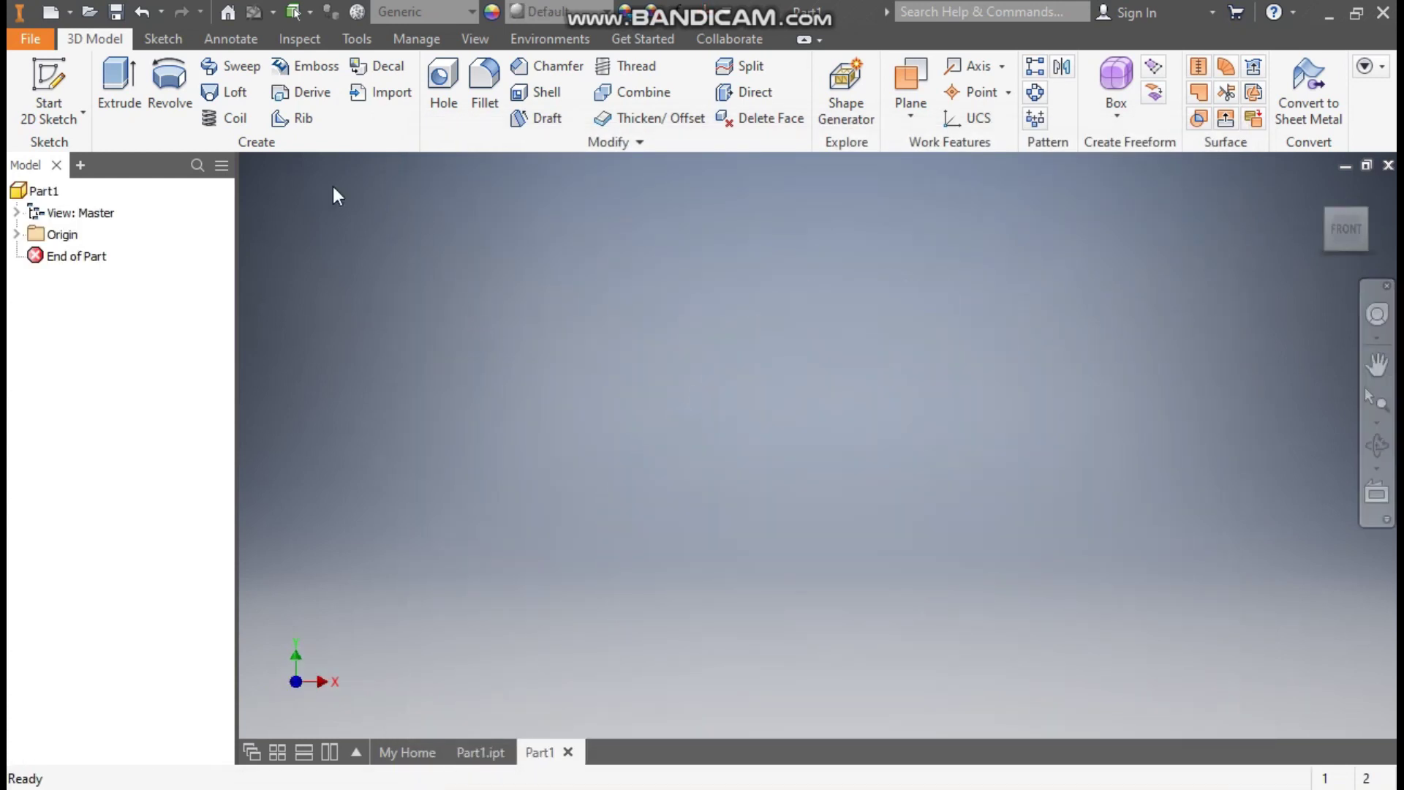
pyautogui.click(49, 81)
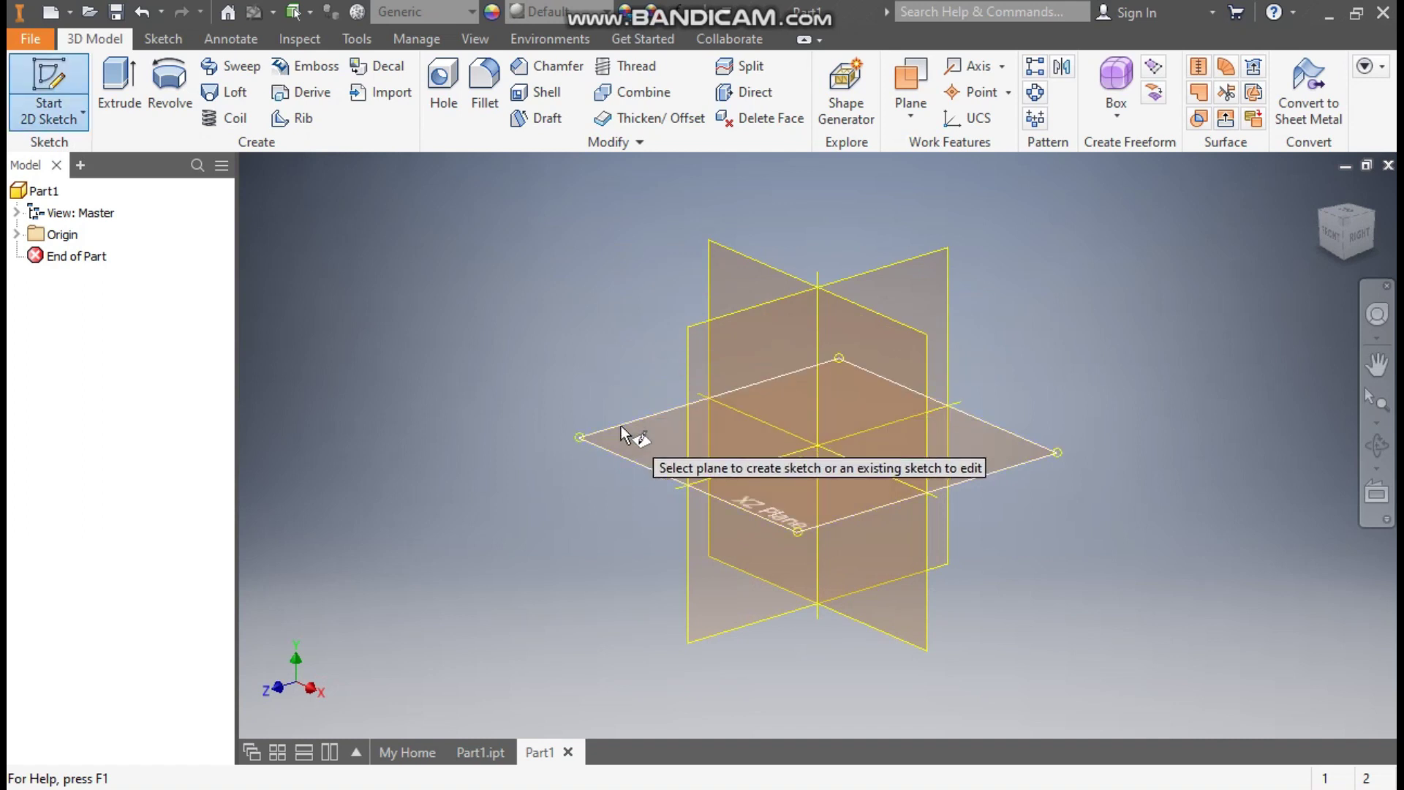
pyautogui.click(621, 428)
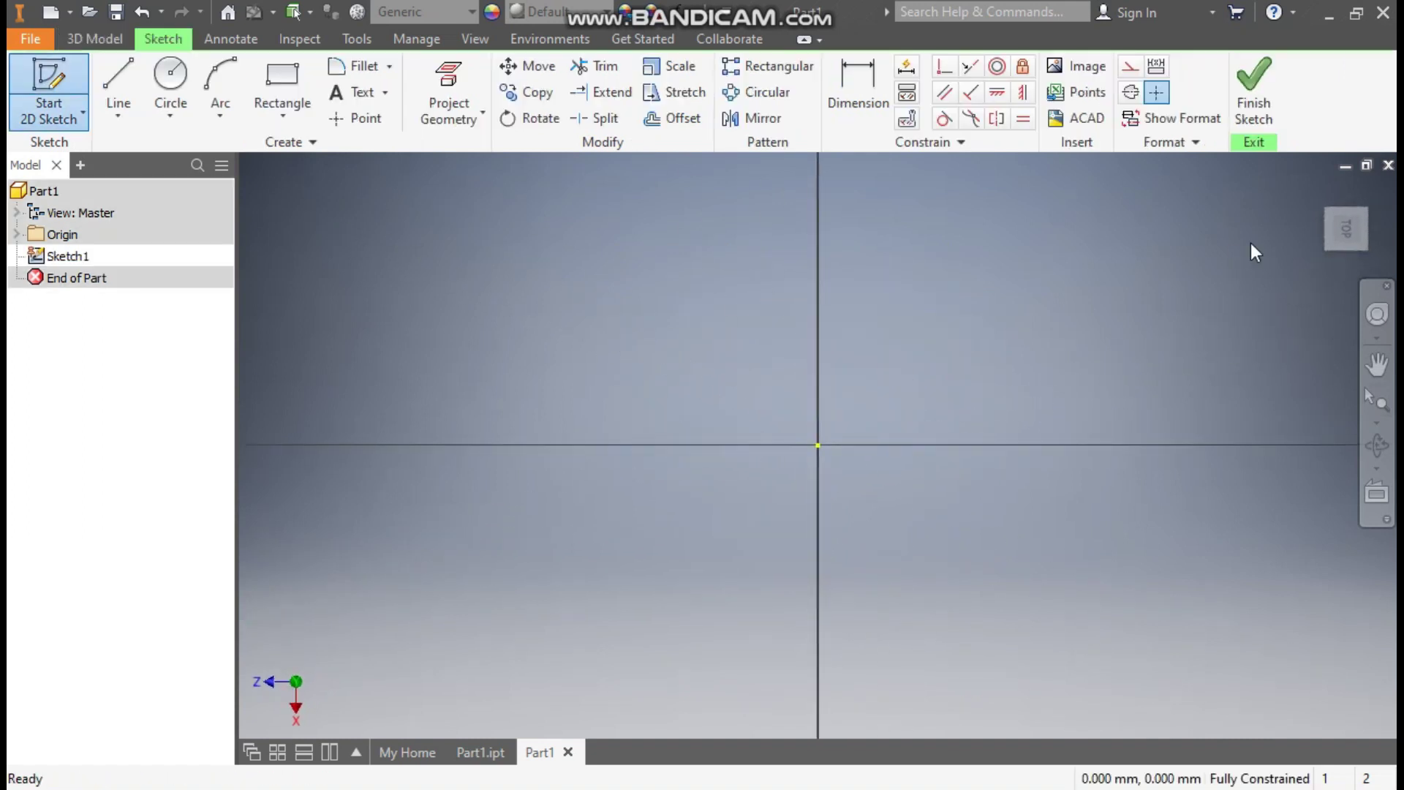
pyautogui.click(1378, 201)
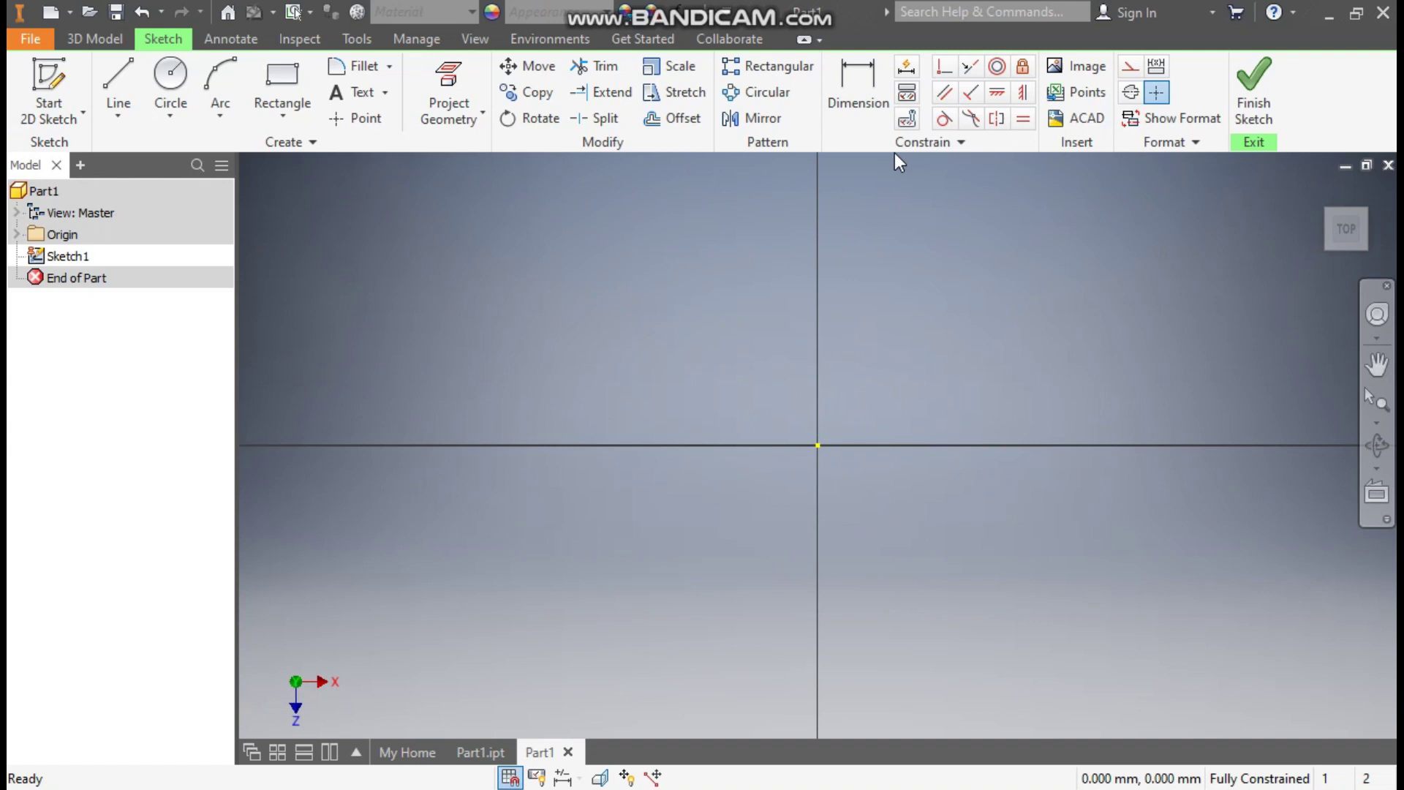
# Draw an 80 mm diameter circle centred on the sketch origin
pyautogui.click(176, 78)
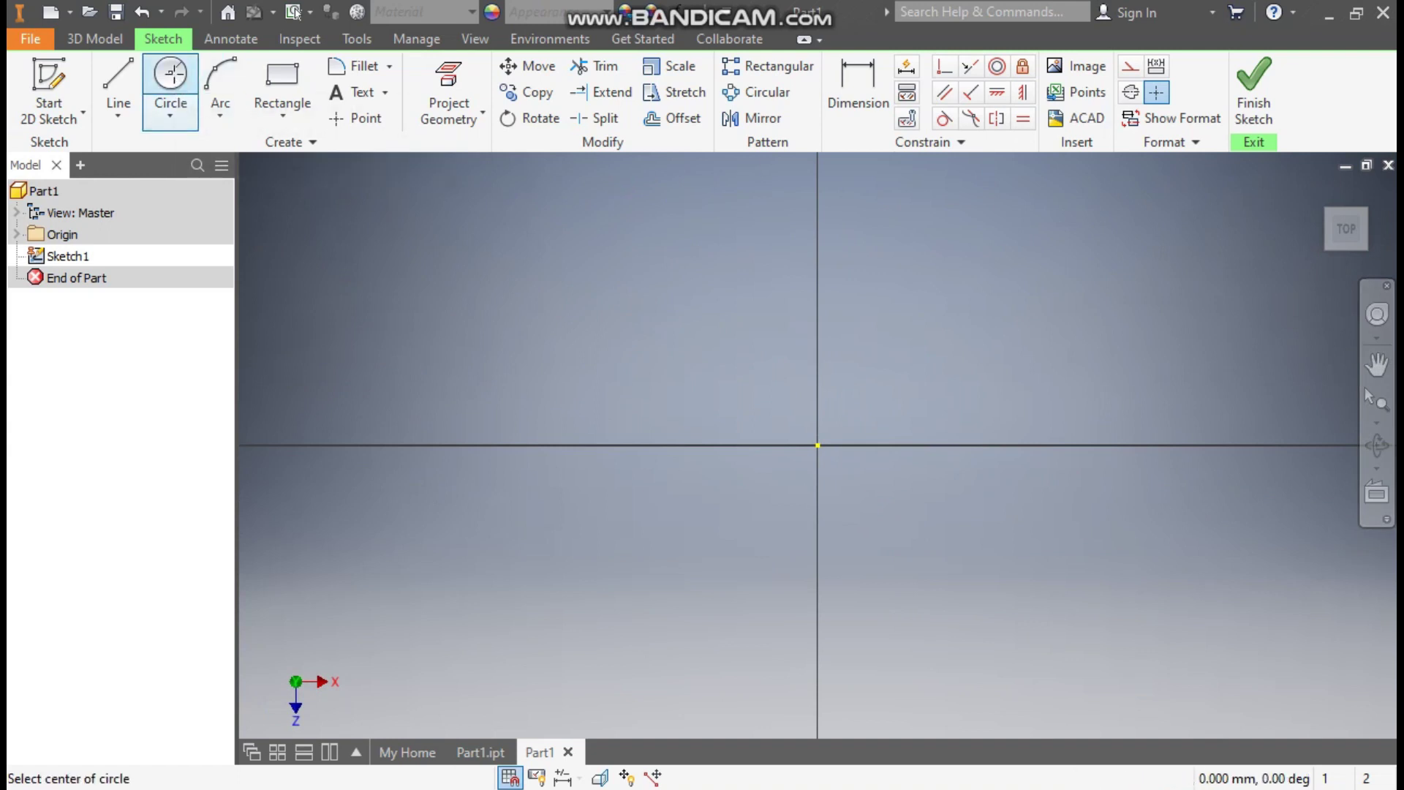
pyautogui.click(817, 445)
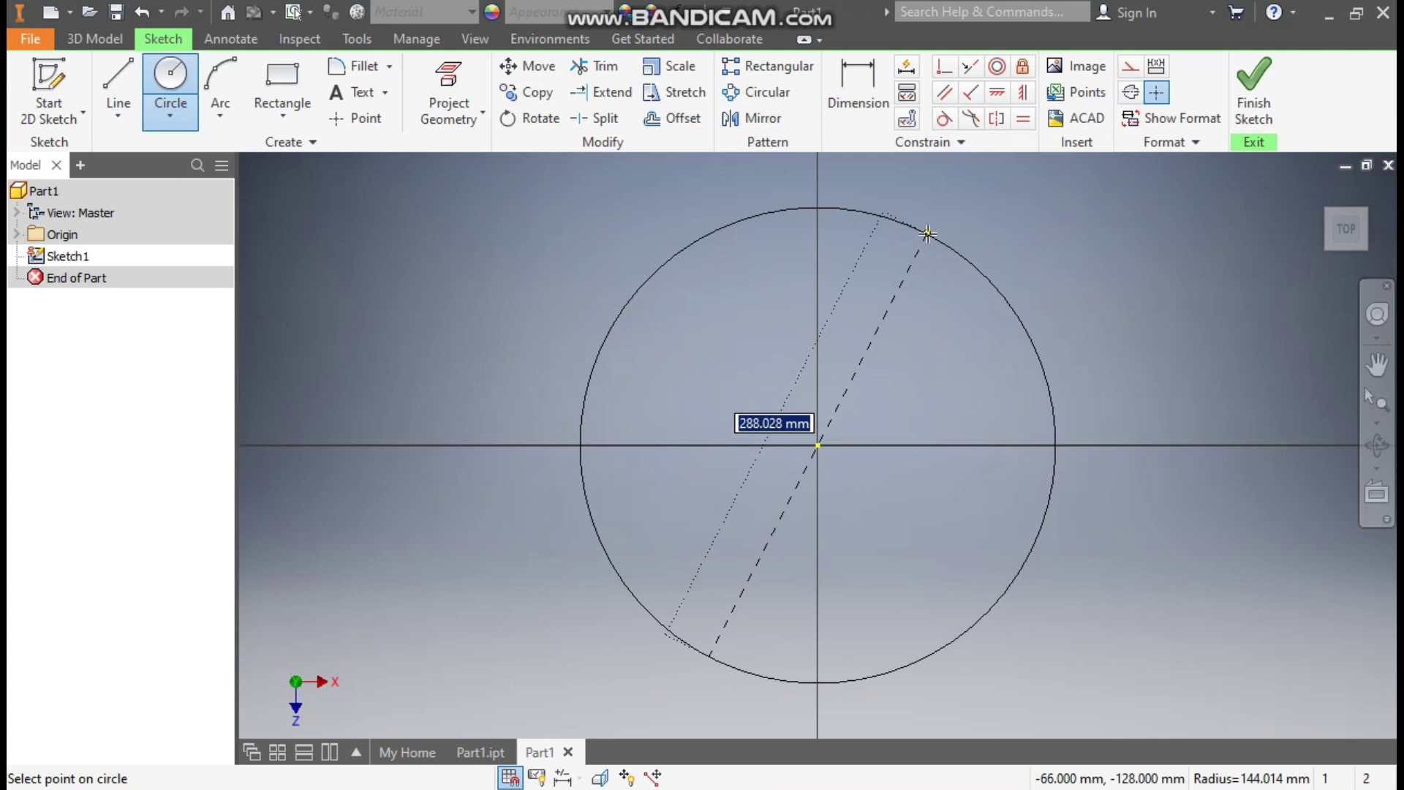
pyautogui.write('80')
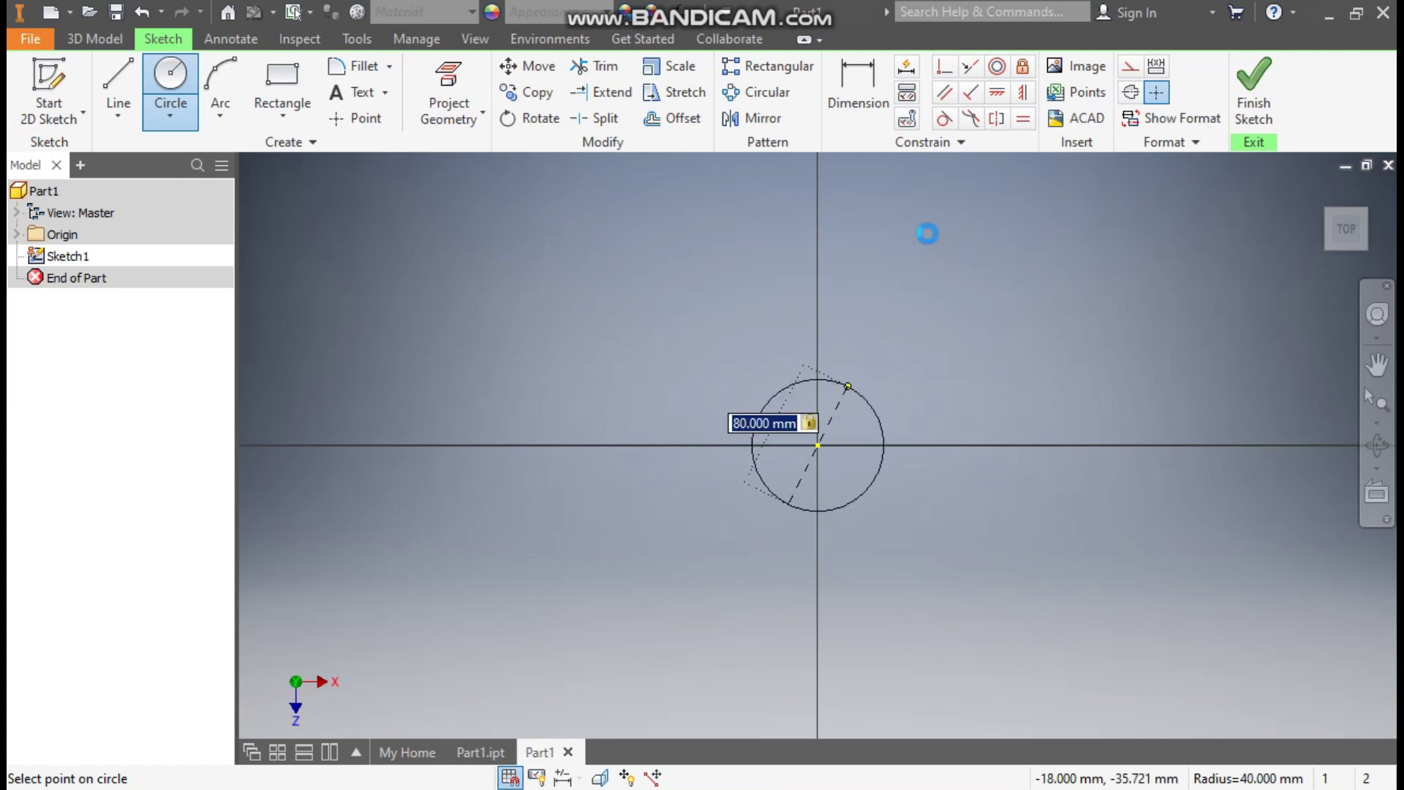
pyautogui.press('Return')
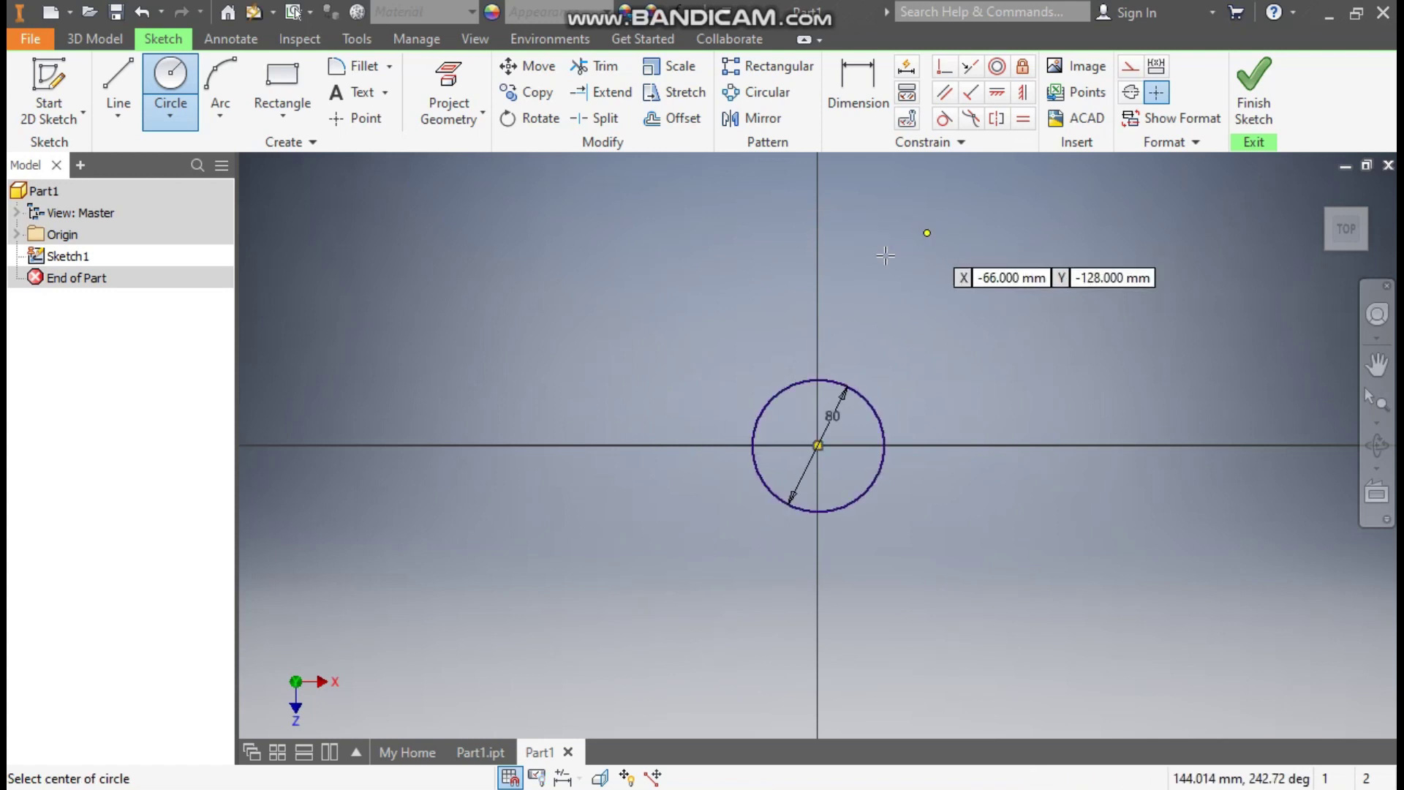
# Draw two 100 mm diameter circles, one on each side of the central circle and slightly below its centre
pyautogui.click(633, 467)
pyautogui.write('100')
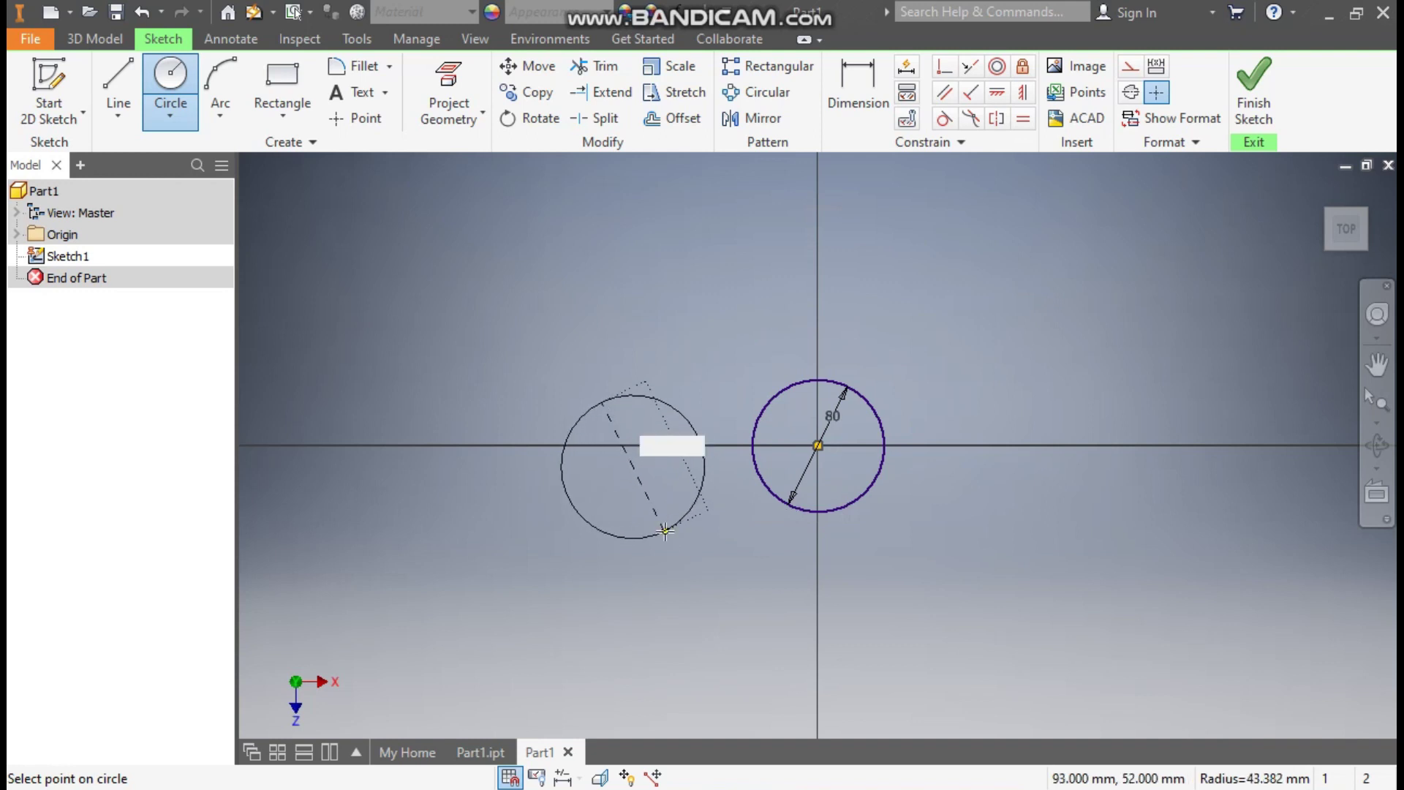
pyautogui.press('Return')
pyautogui.click(1002, 467)
pyautogui.write('100')
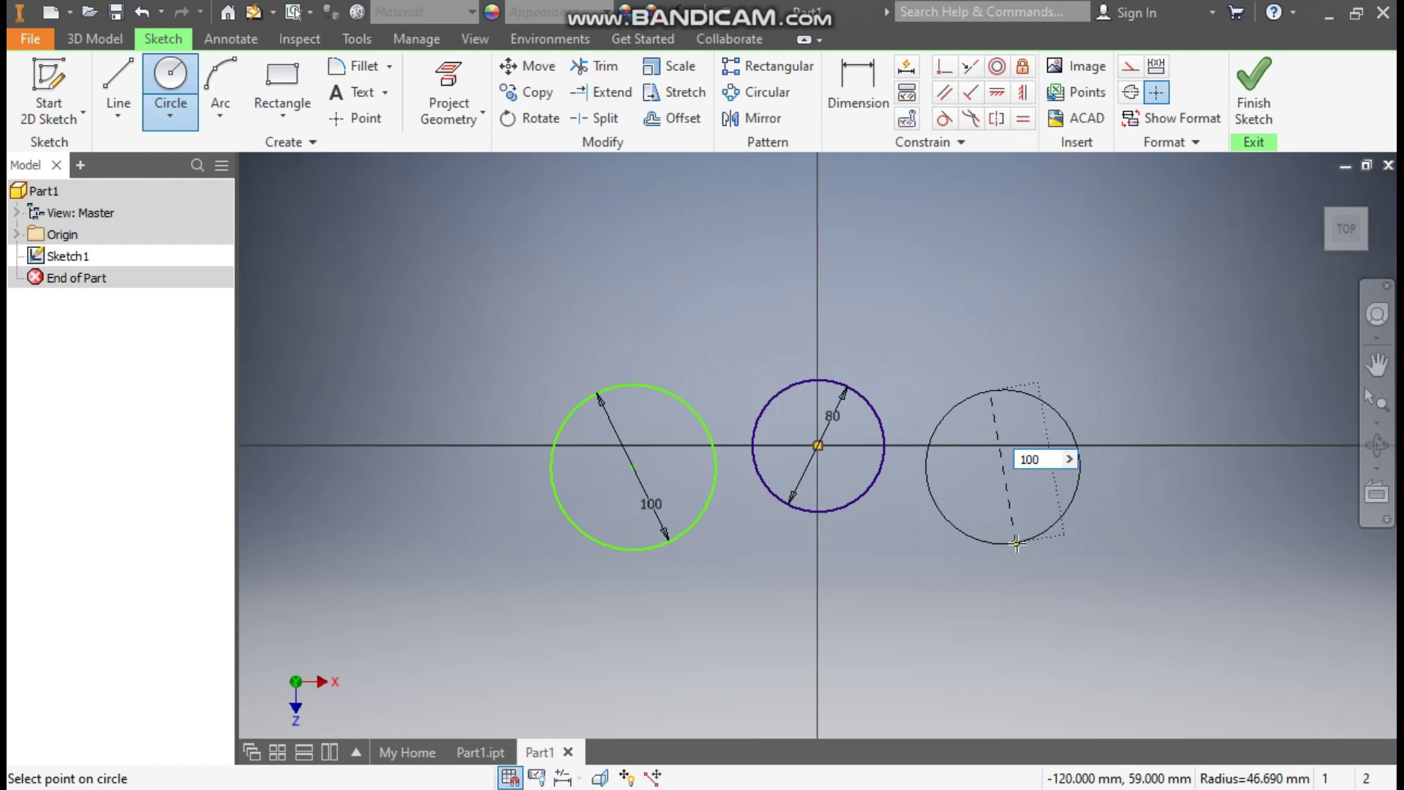
pyautogui.press('Return')
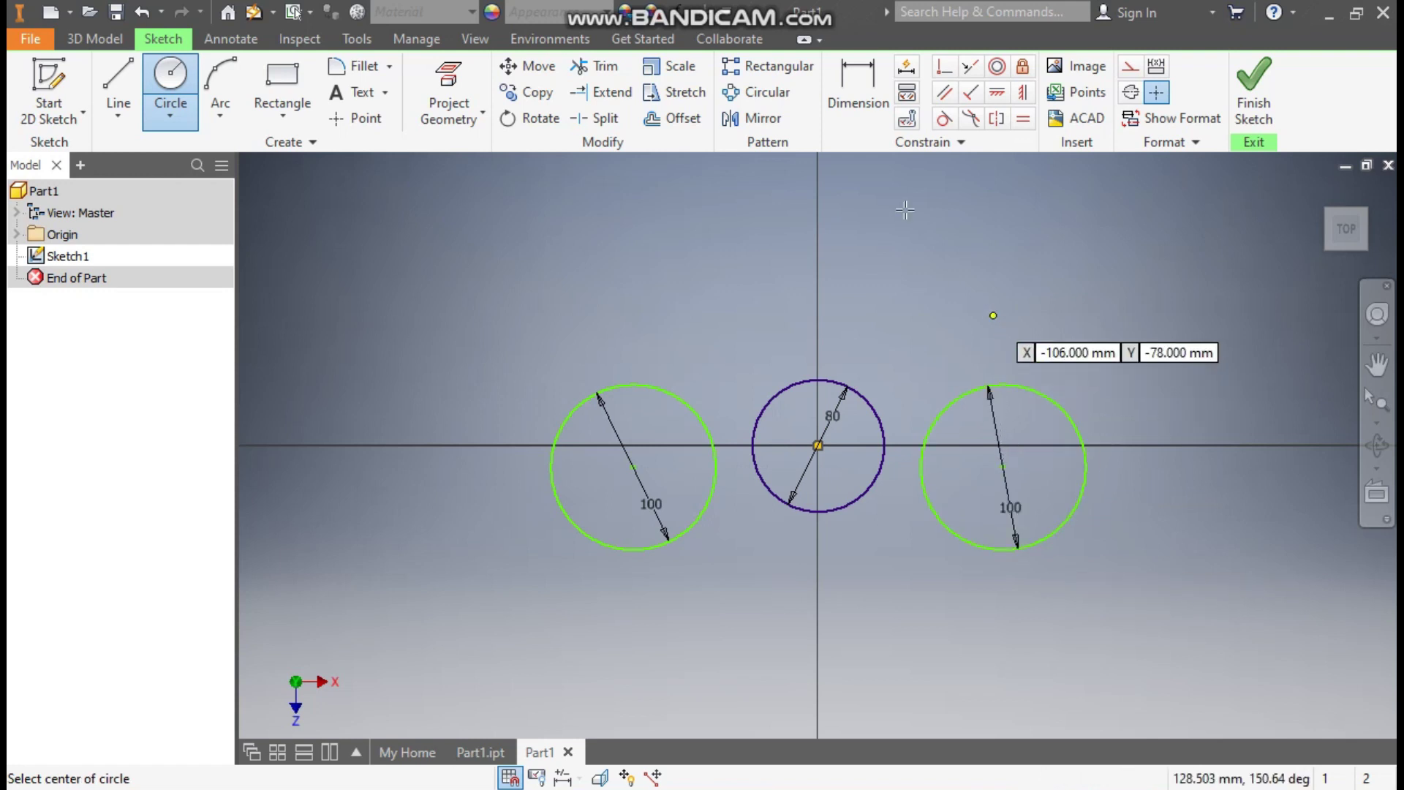
# Dimension the horizontal distance from the origin to each outer circle's centre as 70 mm
pyautogui.click(838, 70)
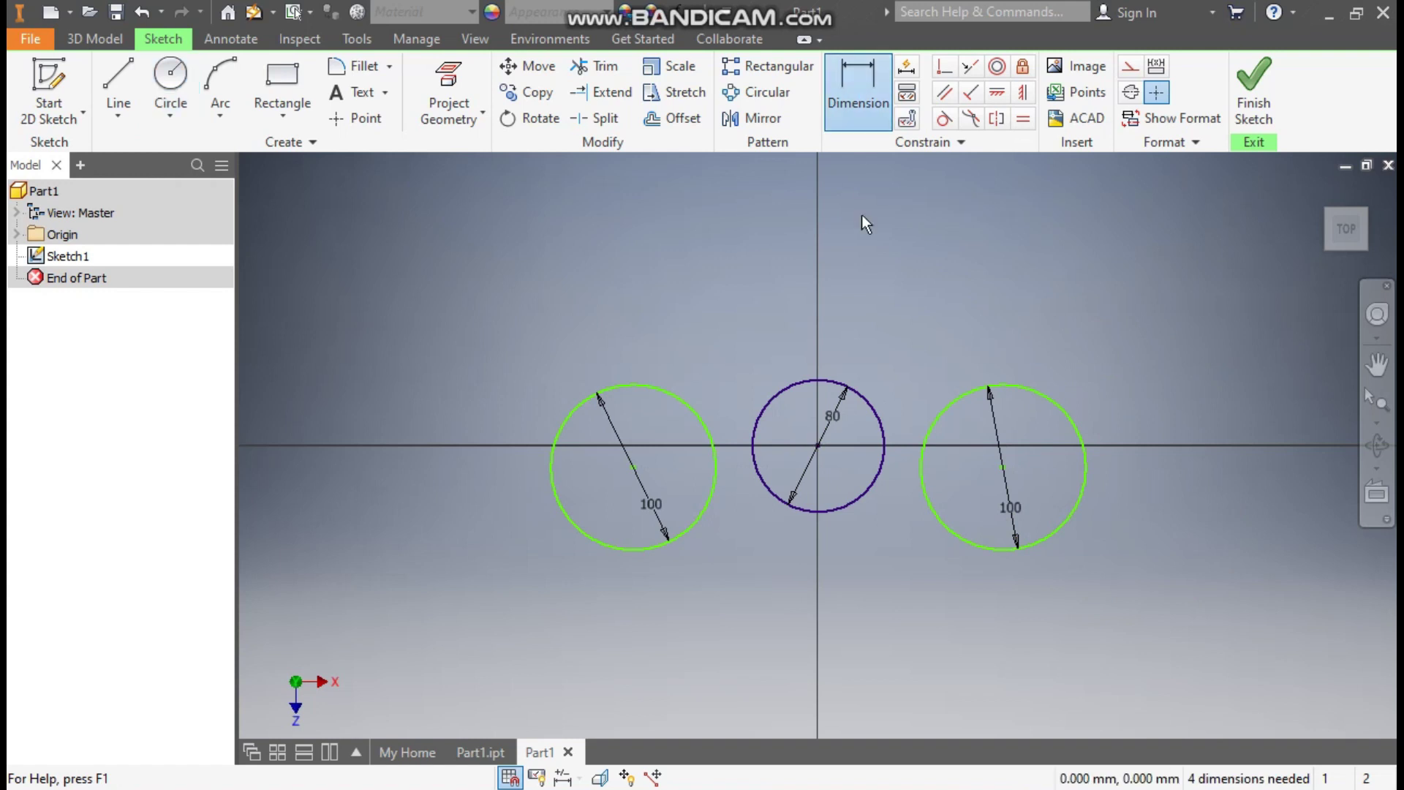
pyautogui.click(818, 445)
pyautogui.click(633, 467)
pyautogui.click(695, 320)
pyautogui.write('70')
pyautogui.press('Return')
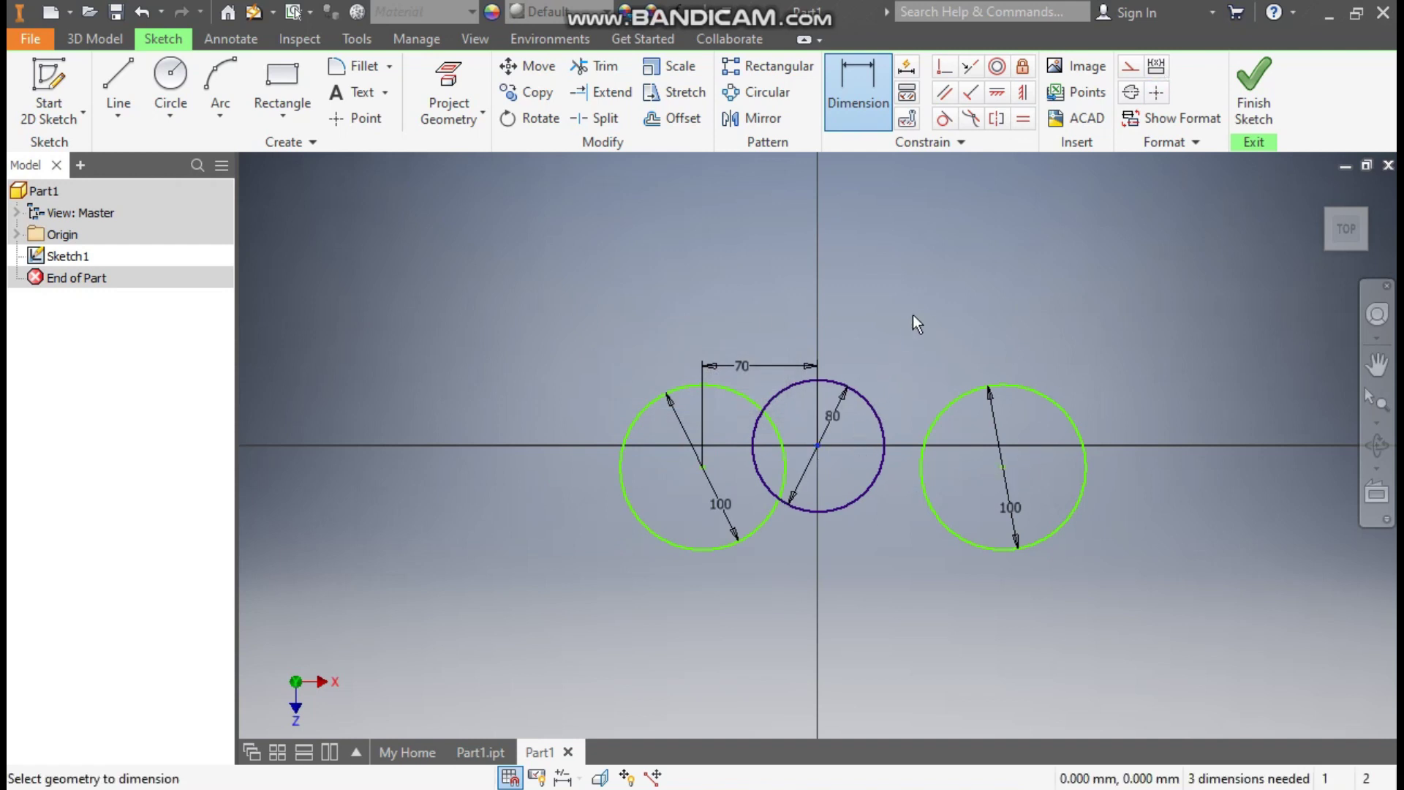
pyautogui.click(1002, 464)
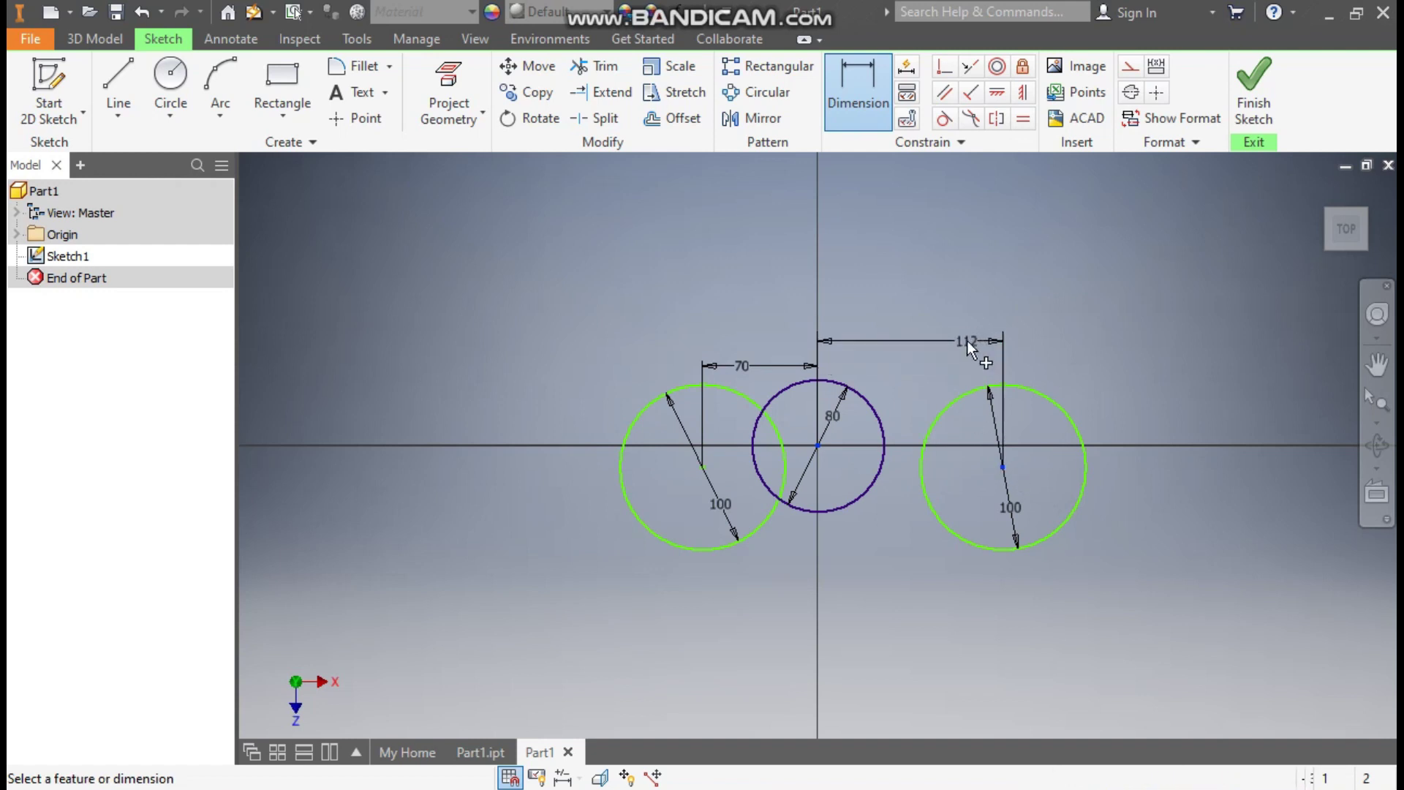
pyautogui.click(967, 340)
pyautogui.write('70')
pyautogui.press('Return')
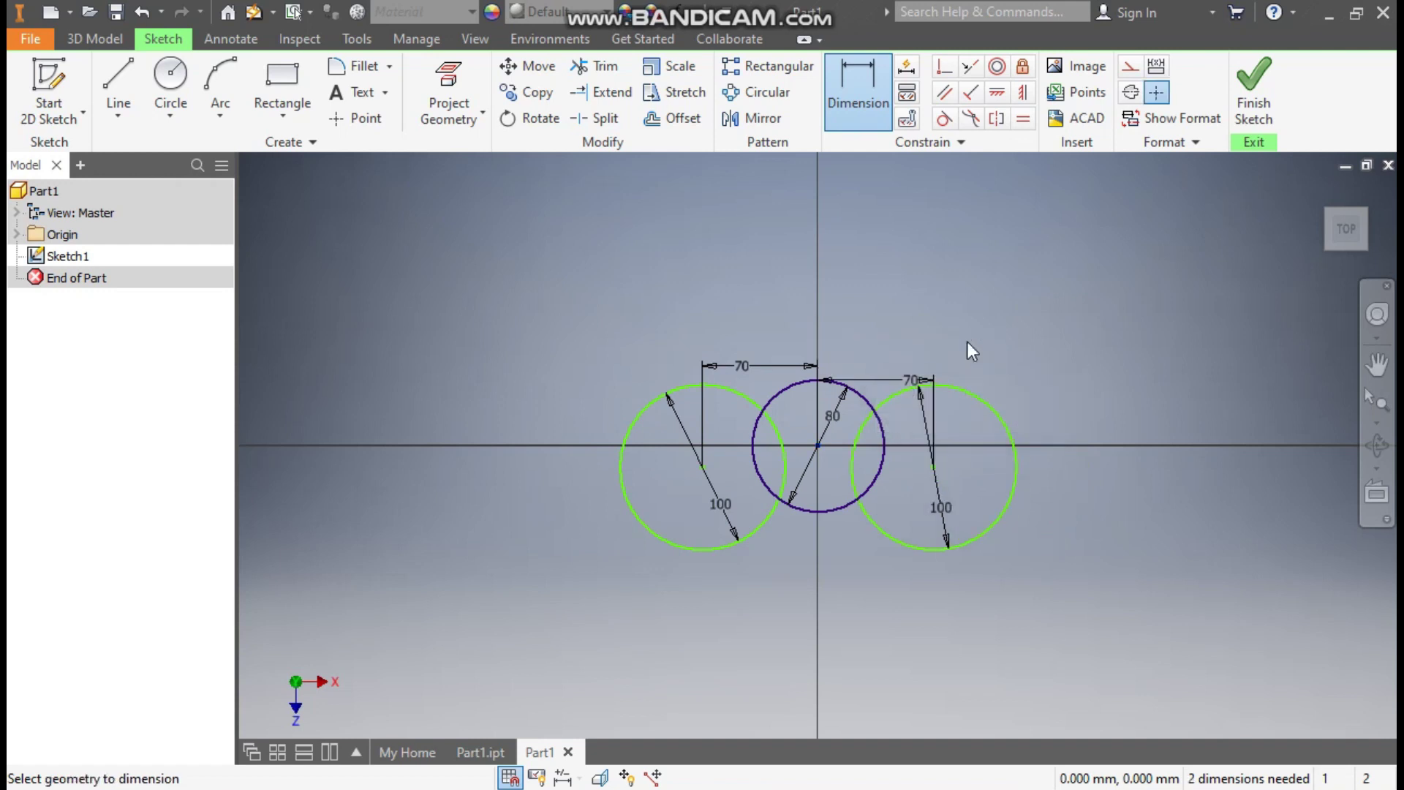
# Constrain the centres of the two 100 mm circles to be horizontally aligned with each other
pyautogui.click(997, 95)
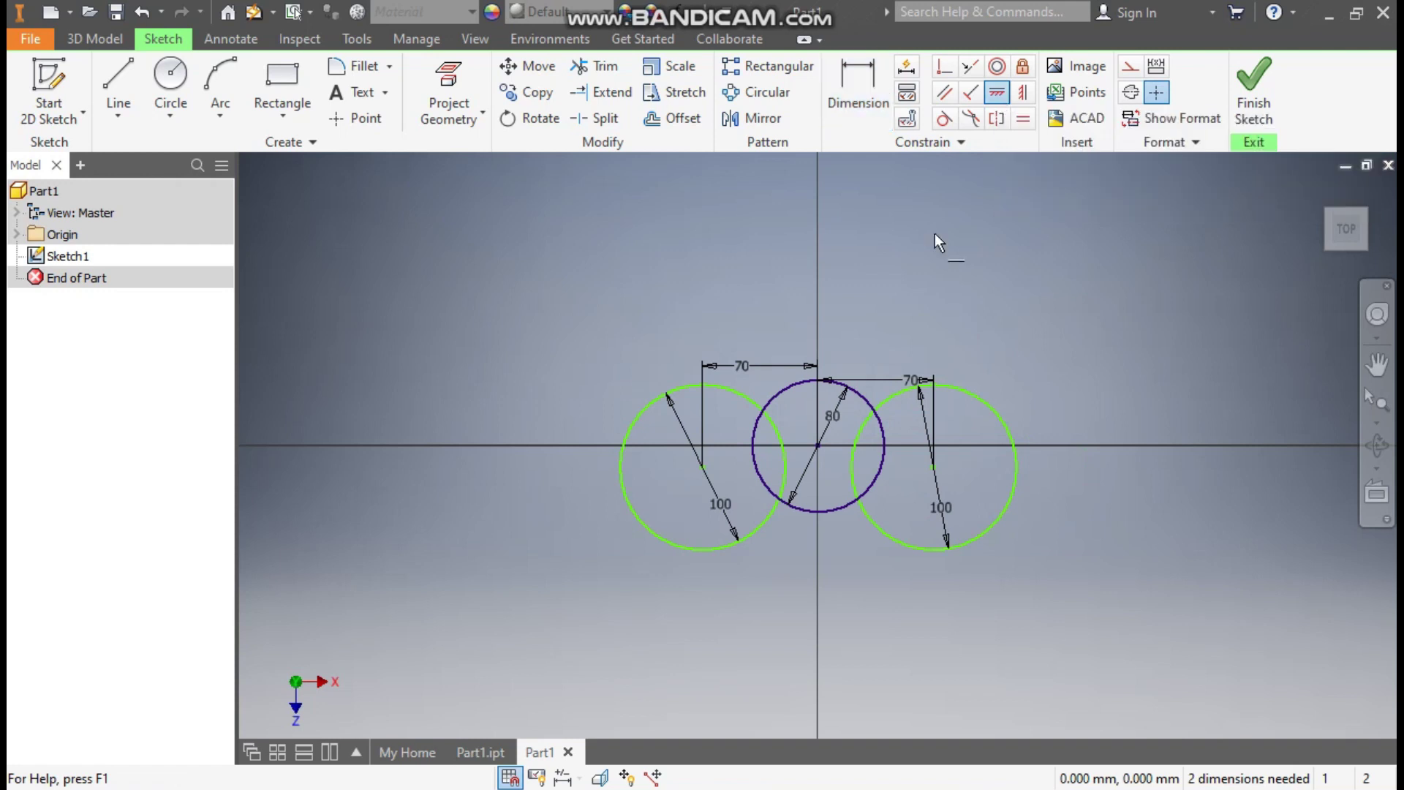
pyautogui.click(703, 466)
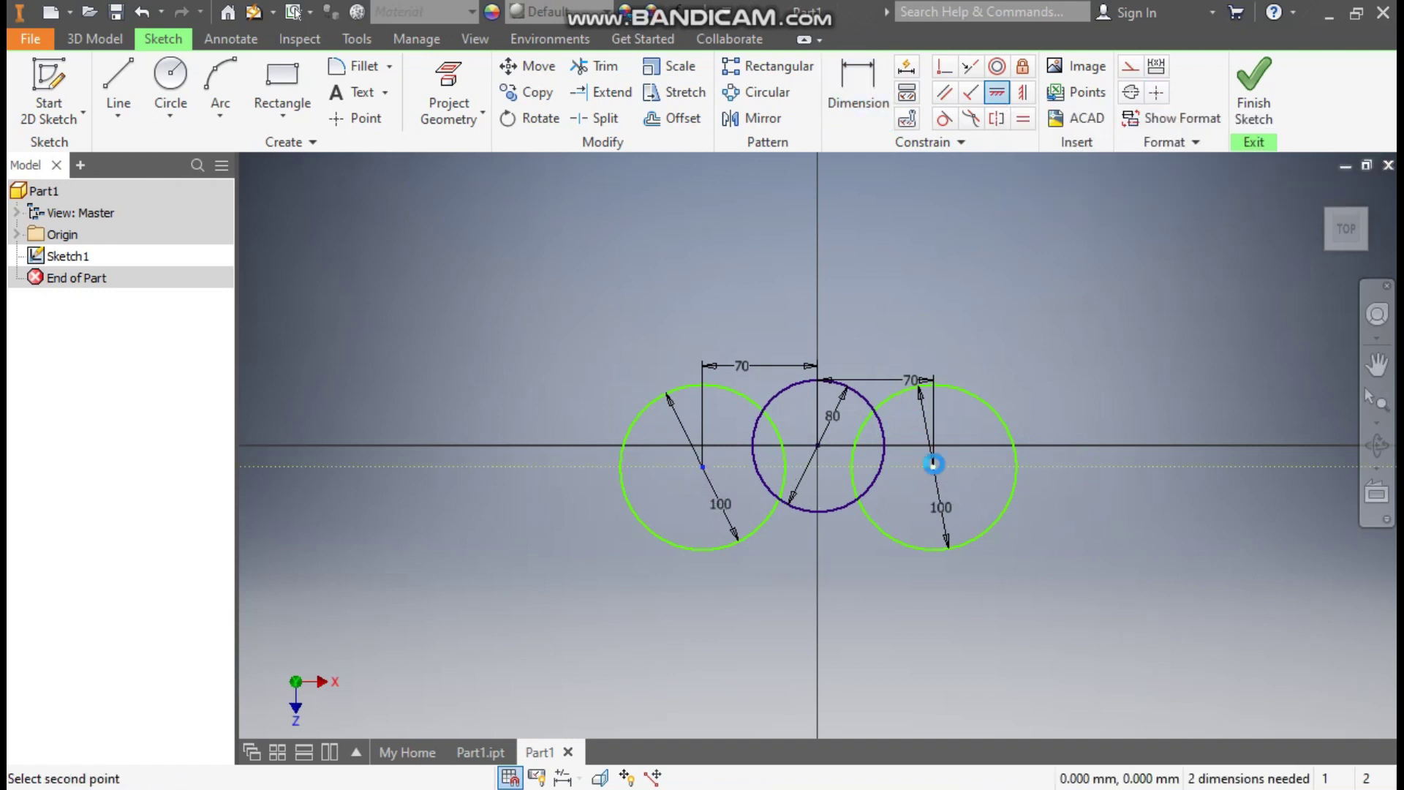
pyautogui.click(933, 463)
pyautogui.click(934, 467)
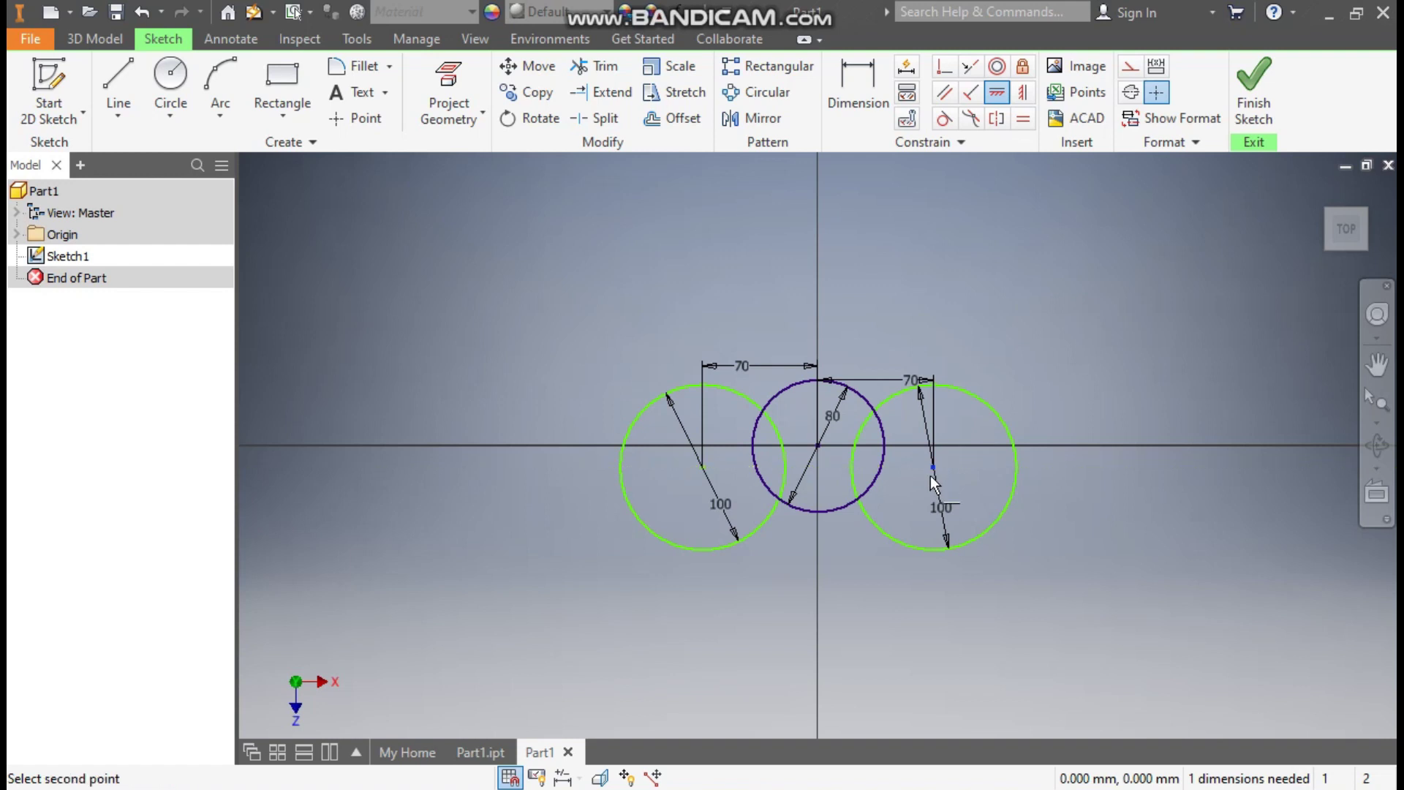
pyautogui.click(703, 466)
pyautogui.click(479, 202)
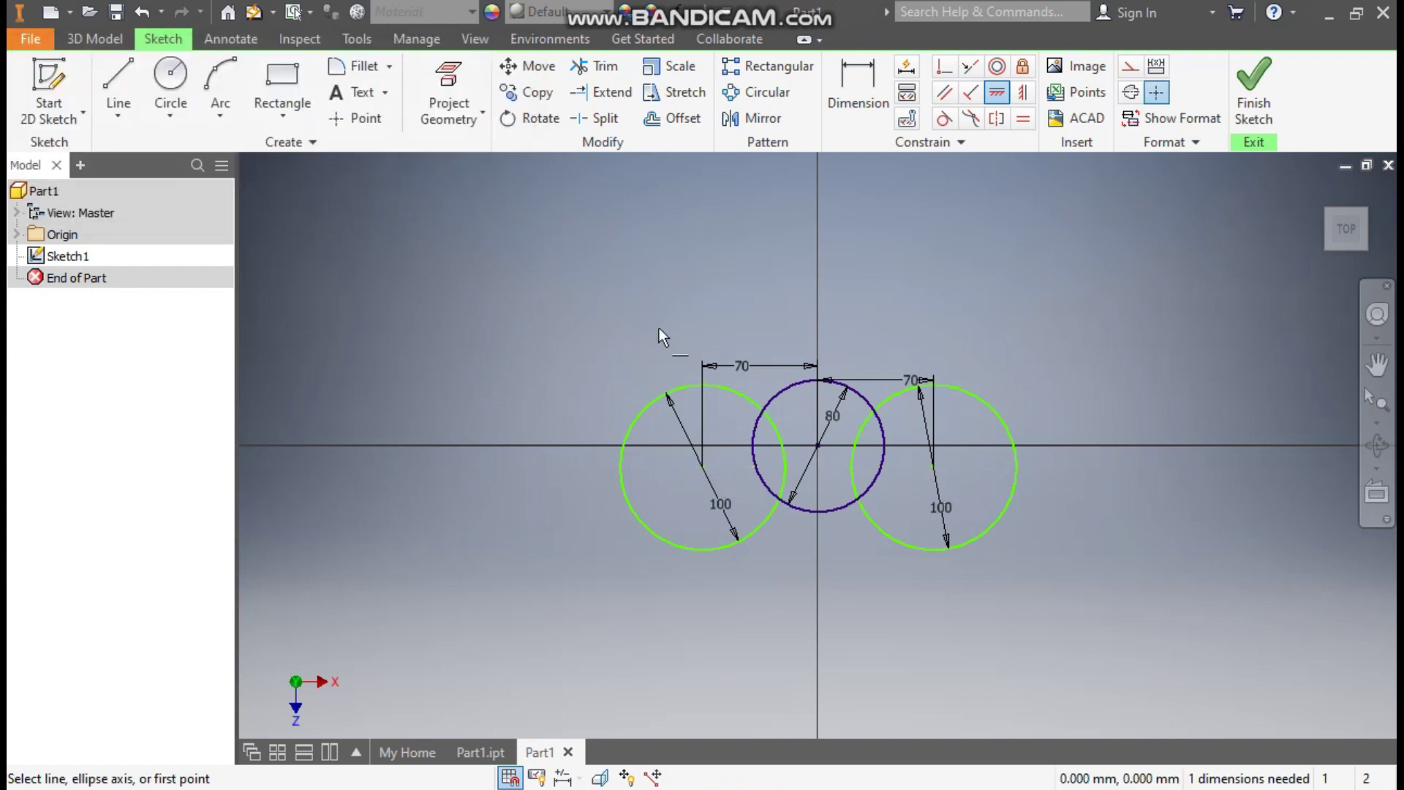
# Dimension the vertical offset between the origin and the left circle's centre as 10 mm
pyautogui.click(880, 110)
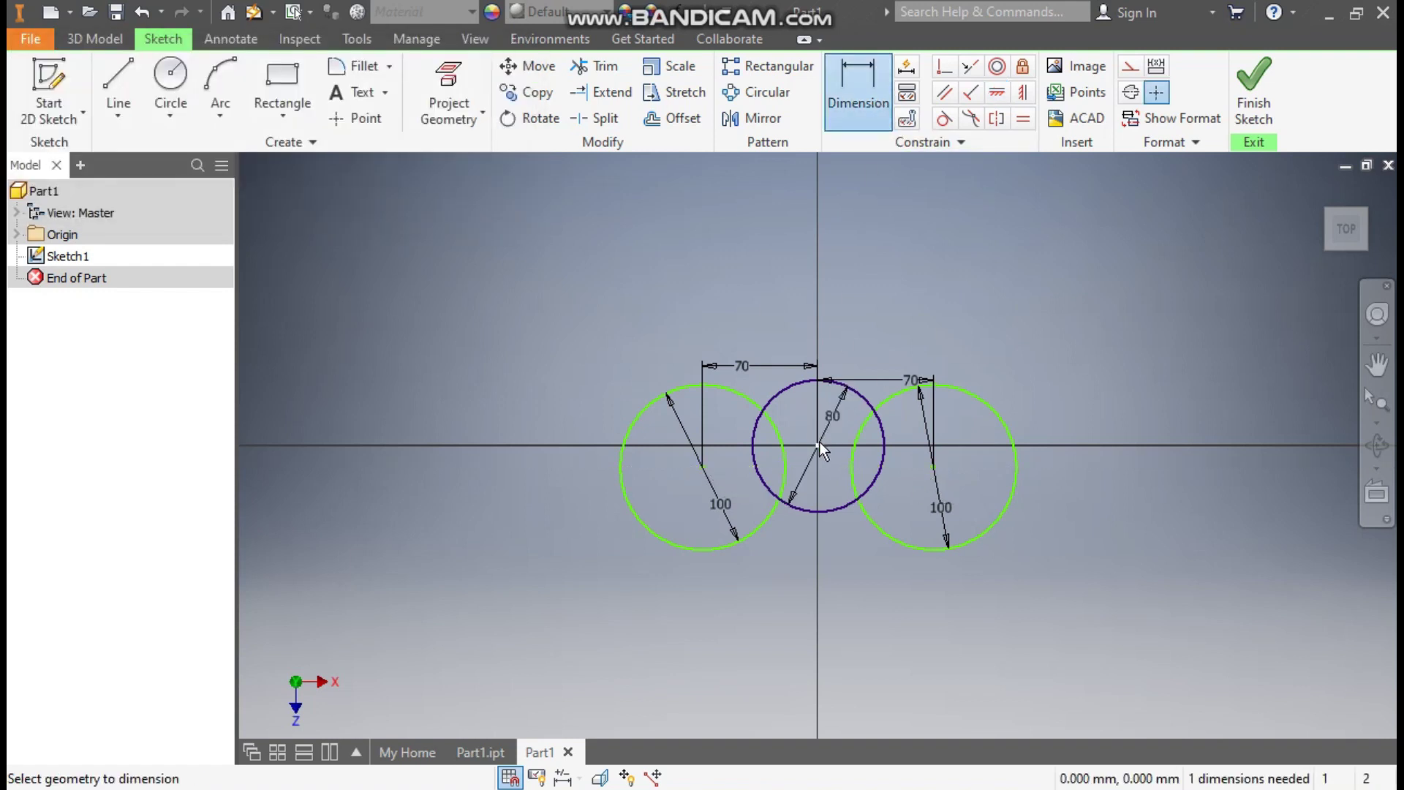
pyautogui.click(704, 467)
pyautogui.click(659, 445)
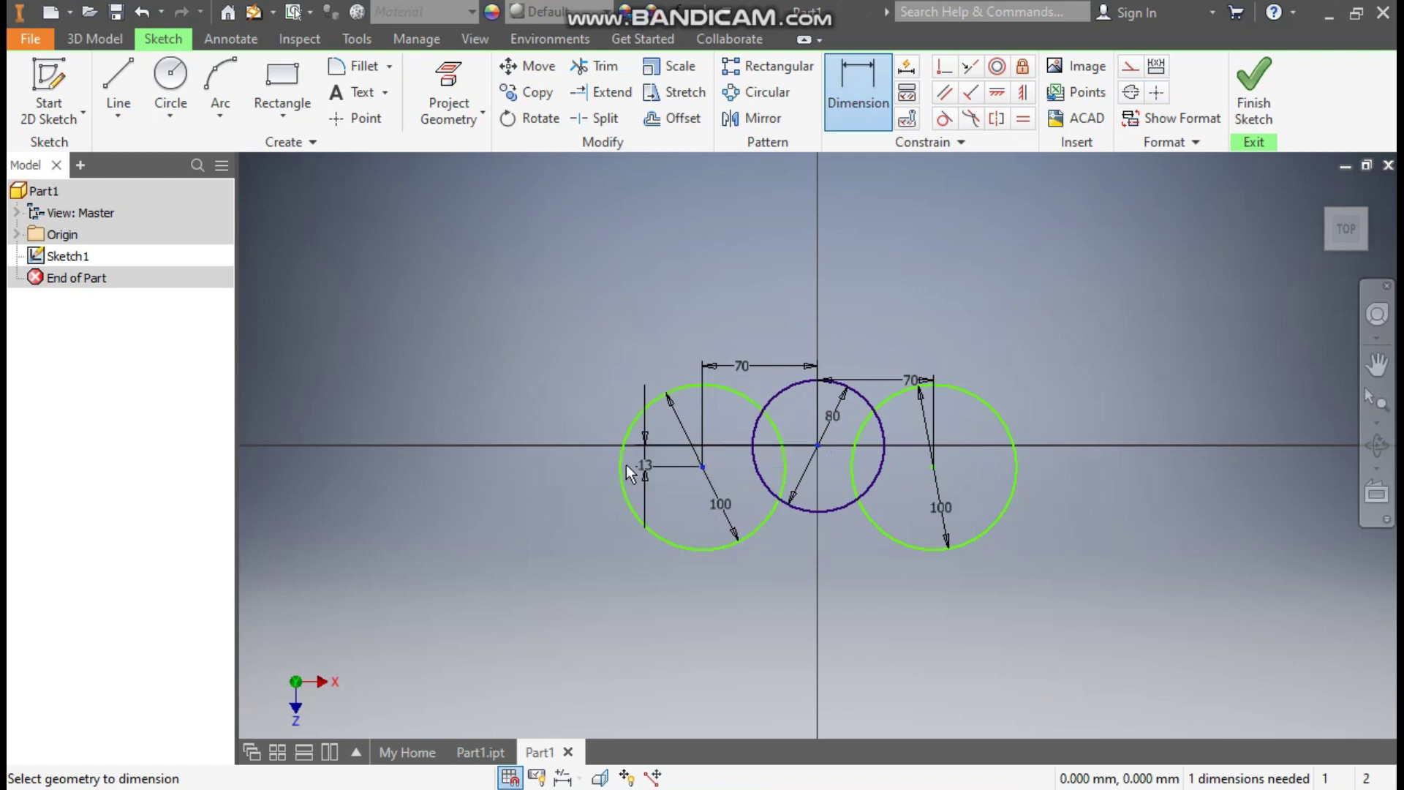
pyautogui.click(563, 458)
pyautogui.write('10')
pyautogui.press('Return')
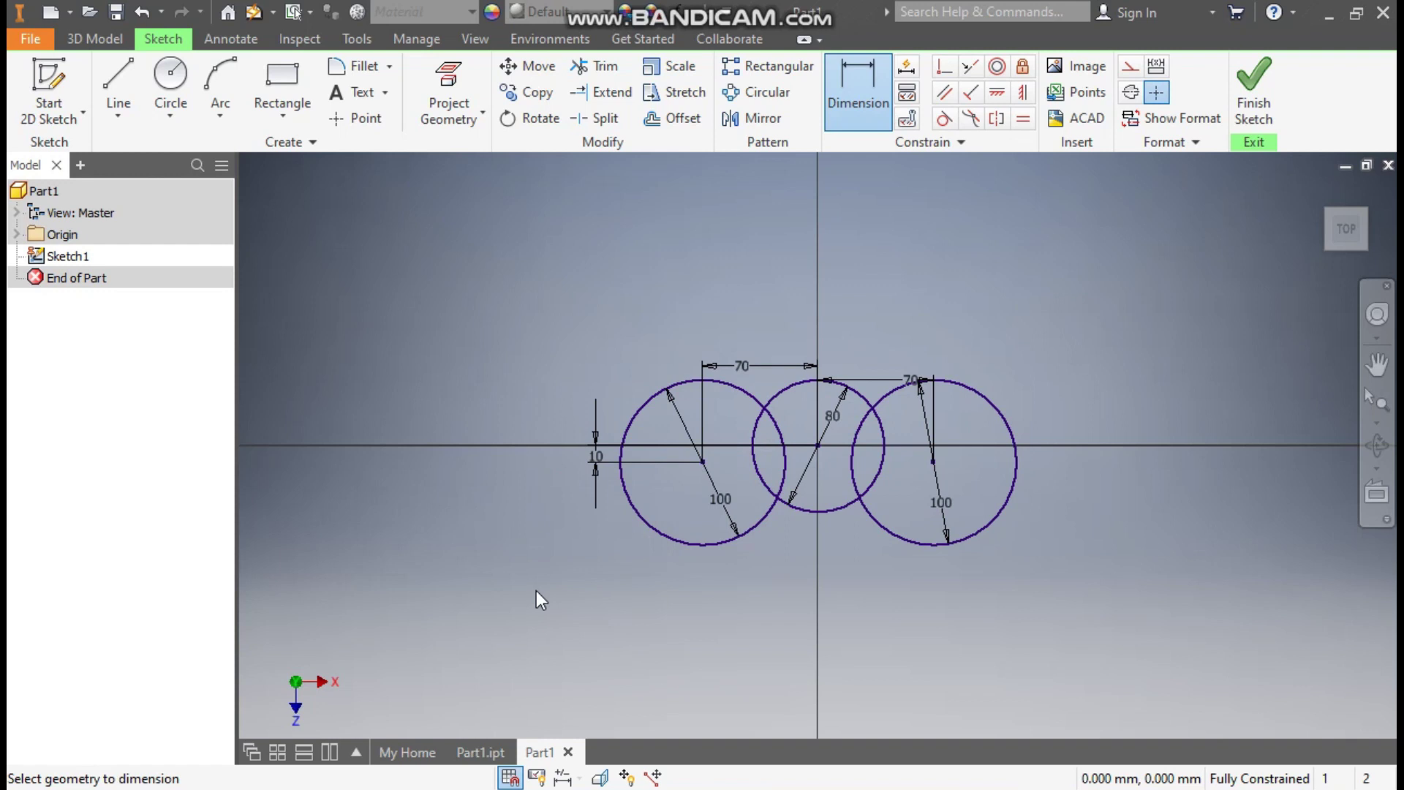
pyautogui.press('Escape')
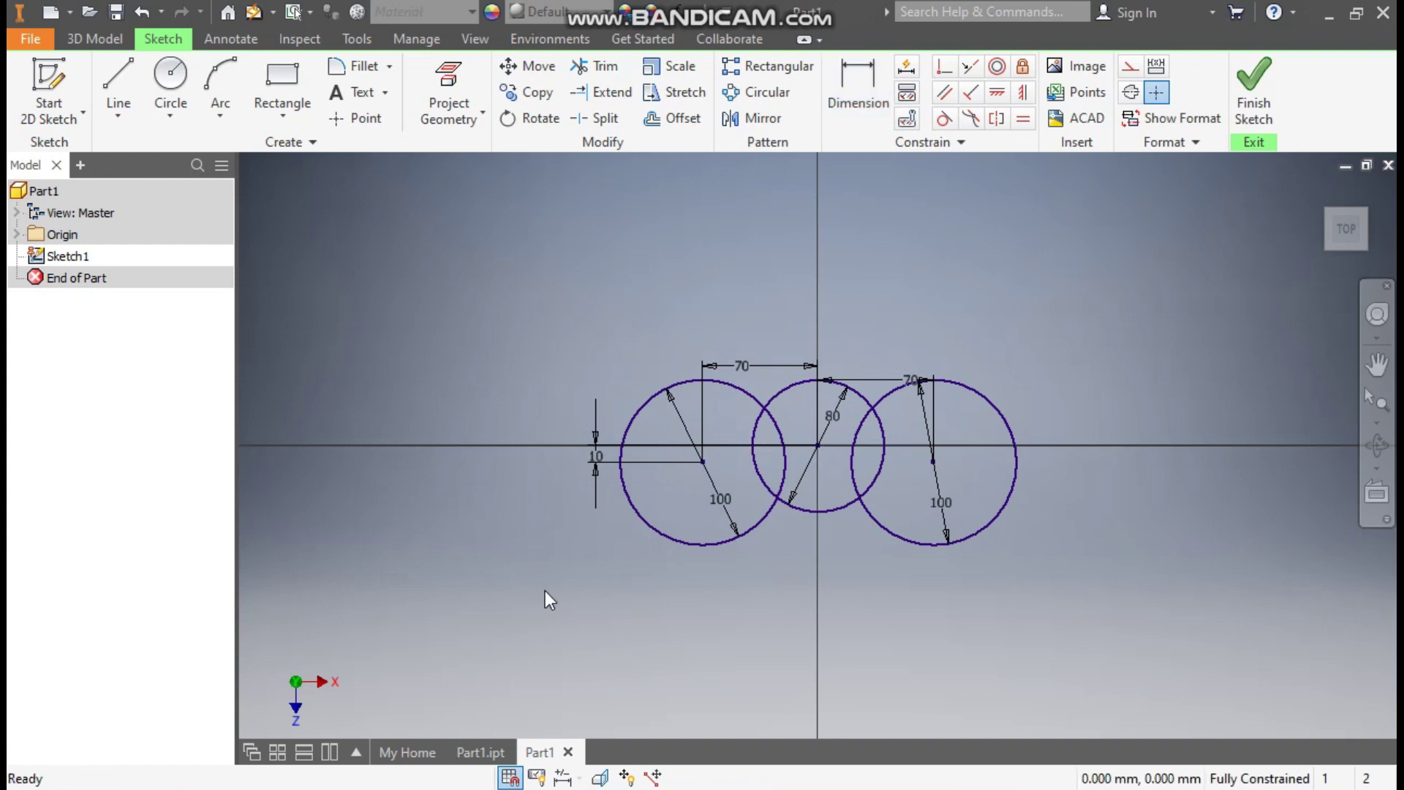
# Trim the outer portions of both large circles and the side arcs of the central circle, leaving a closed waisted profile
pyautogui.scroll(3, 863, 535)
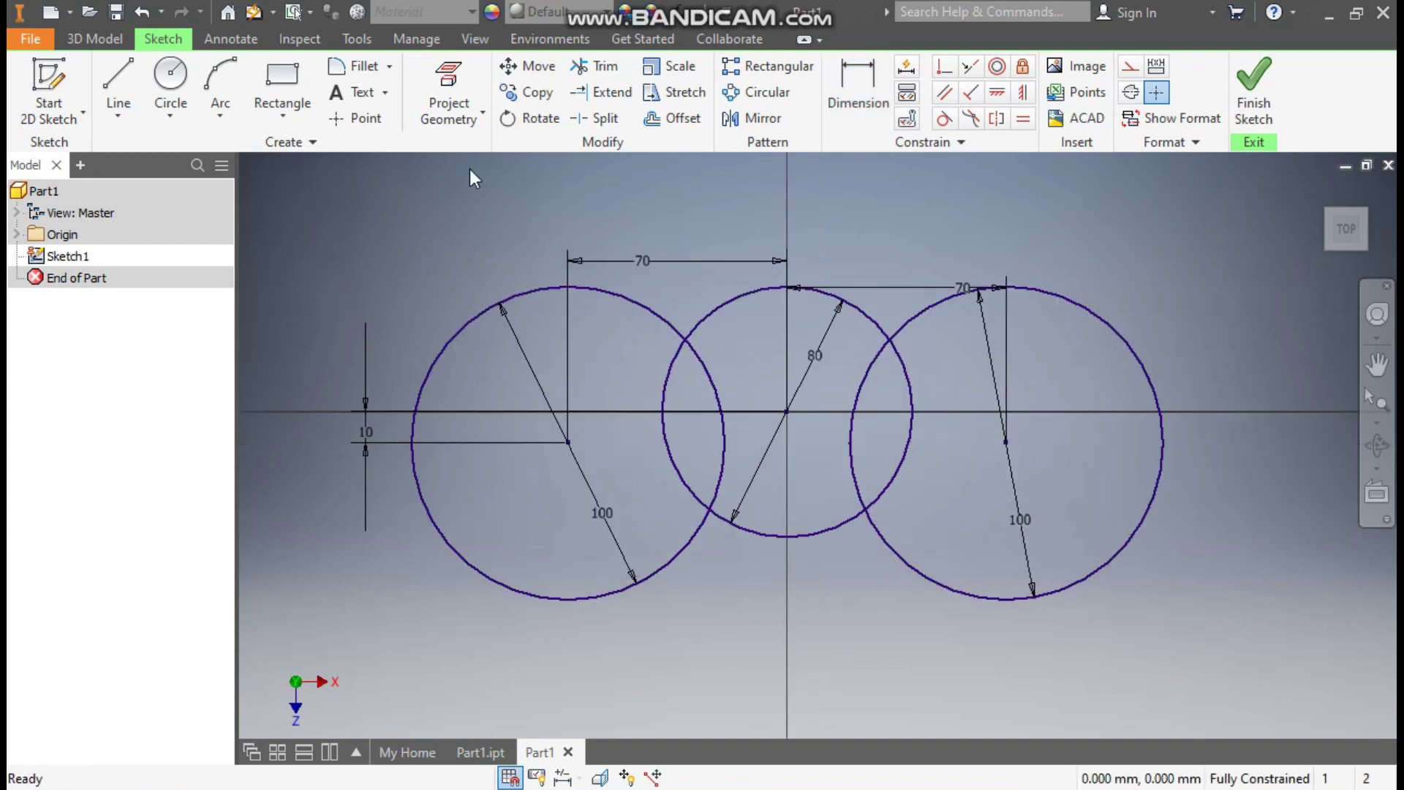
pyautogui.click(597, 66)
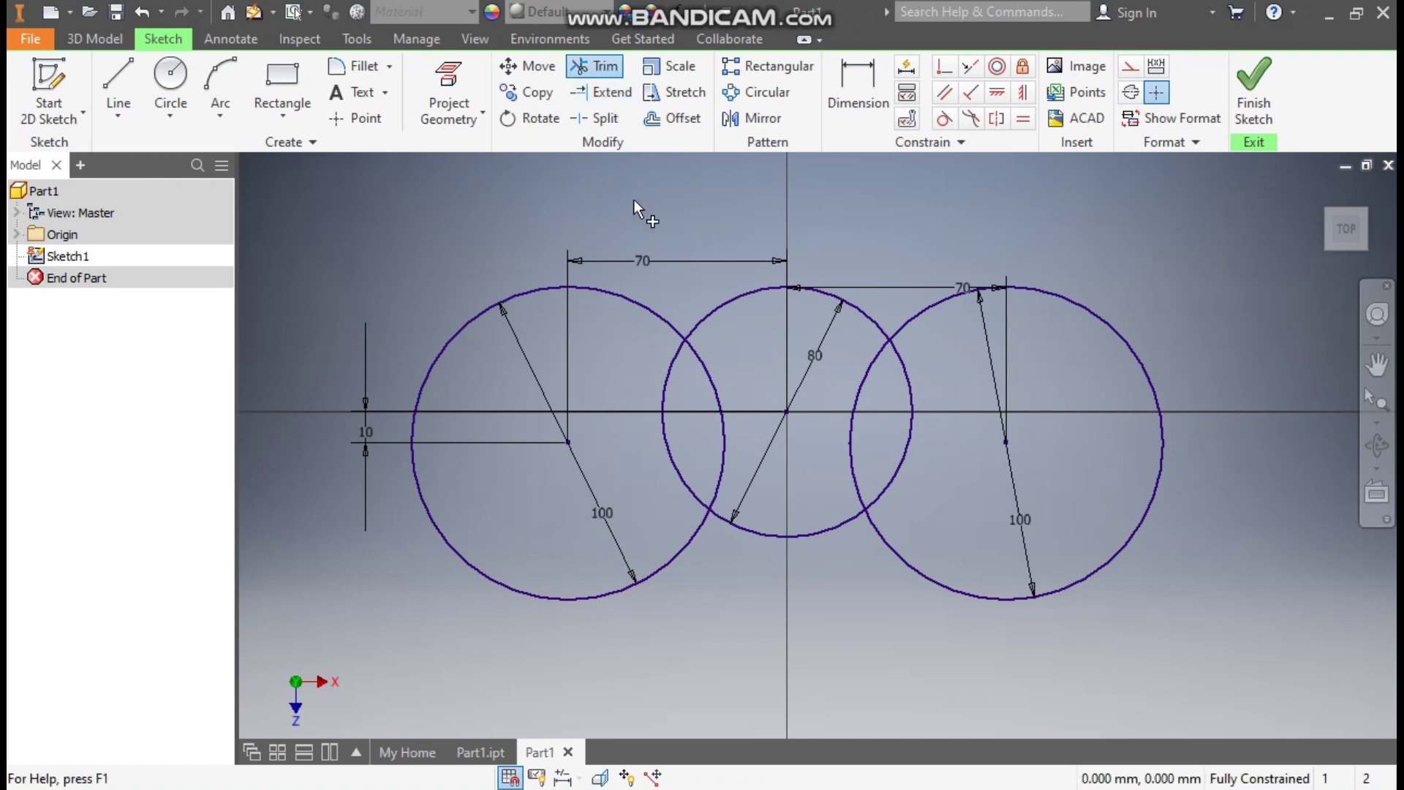
pyautogui.click(621, 300)
pyautogui.click(944, 296)
pyautogui.click(910, 386)
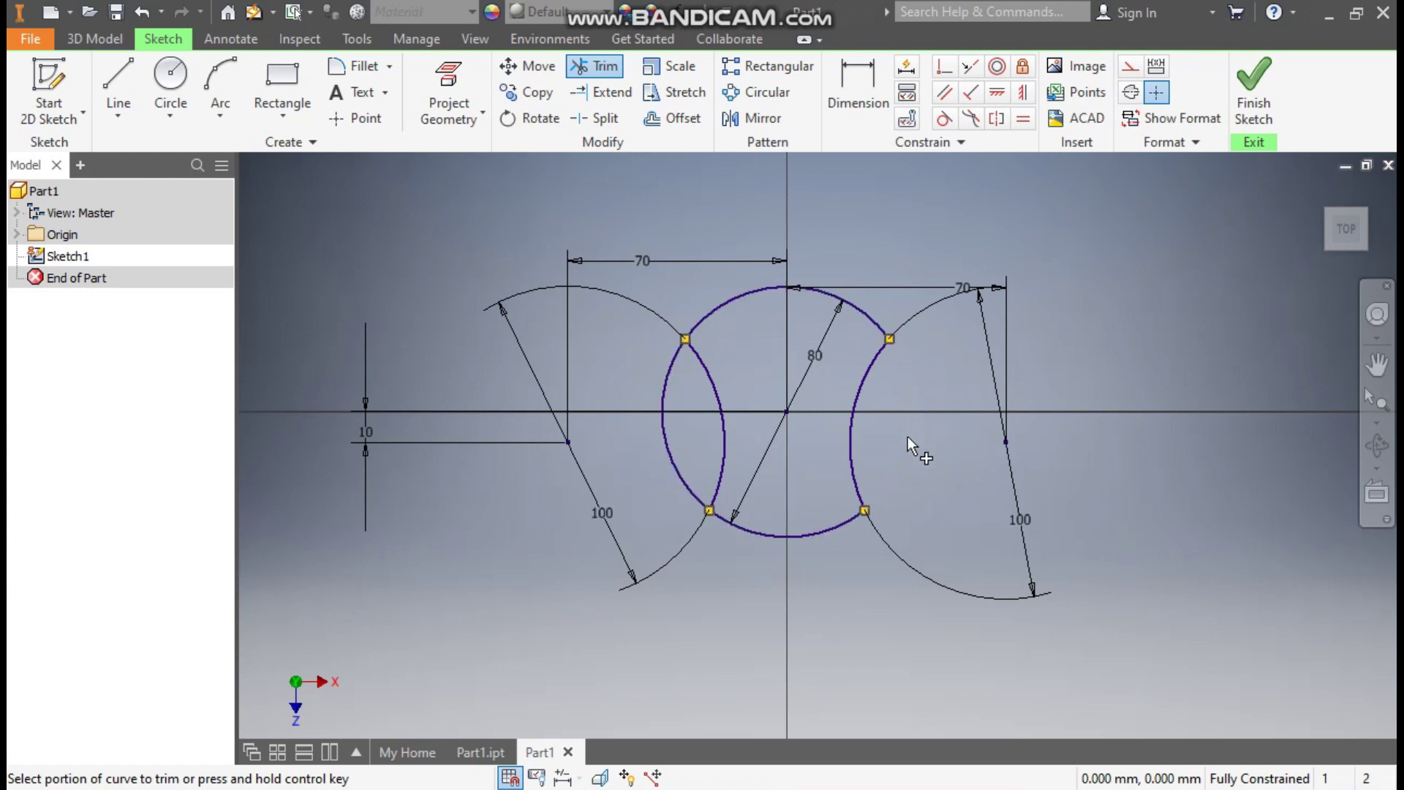
pyautogui.click(665, 394)
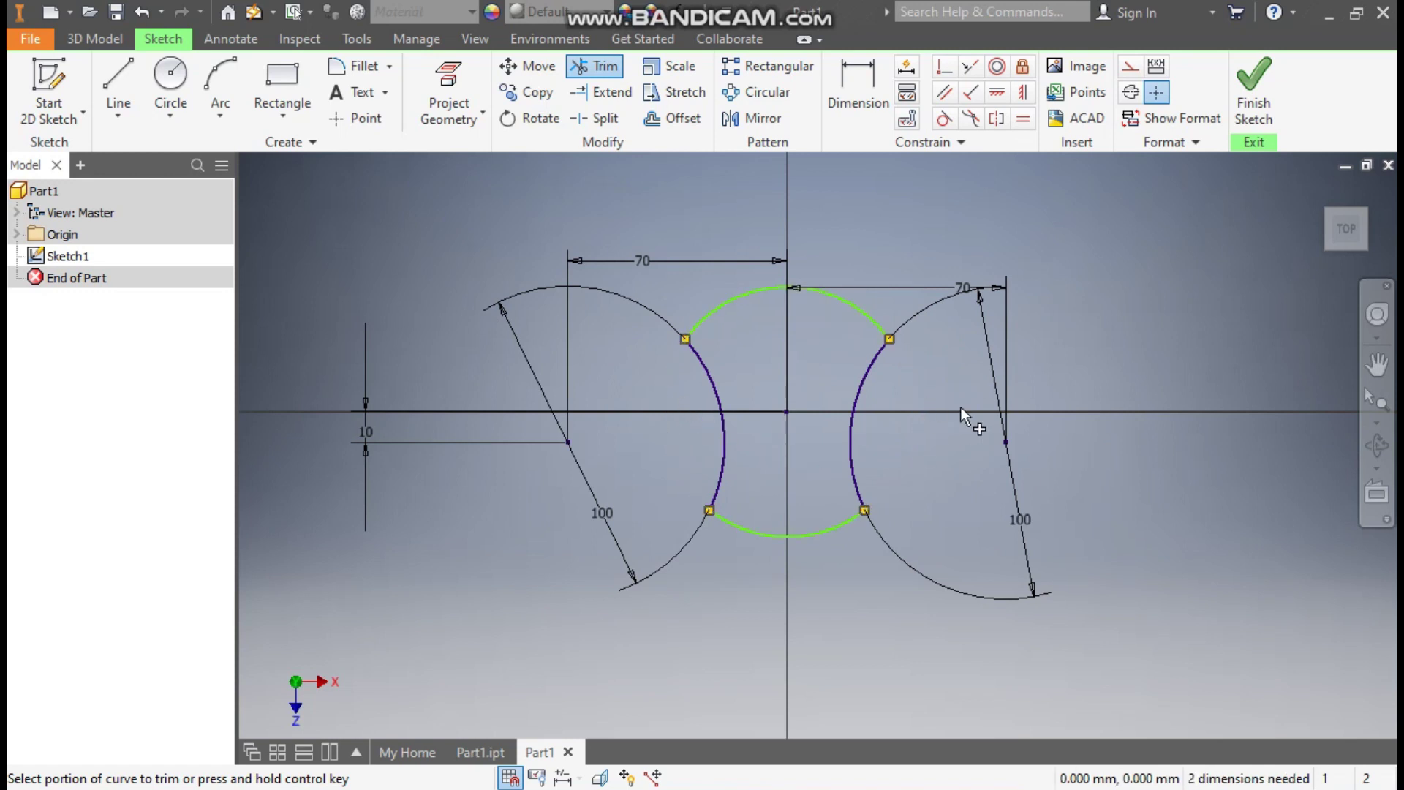
pyautogui.press('Escape')
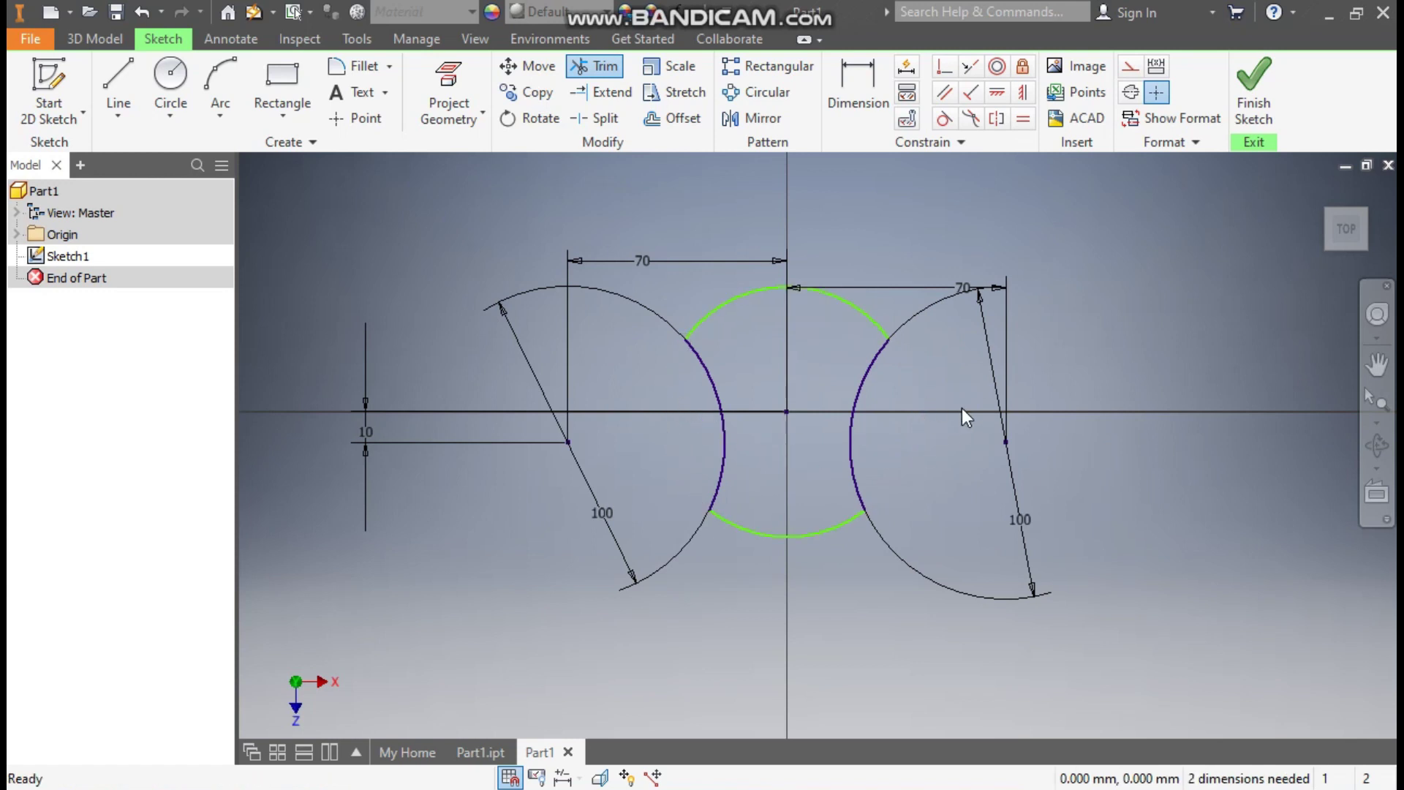
# Add radius dimensions to the upper and lower arcs of the trimmed profile, accepting their existing sizes
pyautogui.click(866, 91)
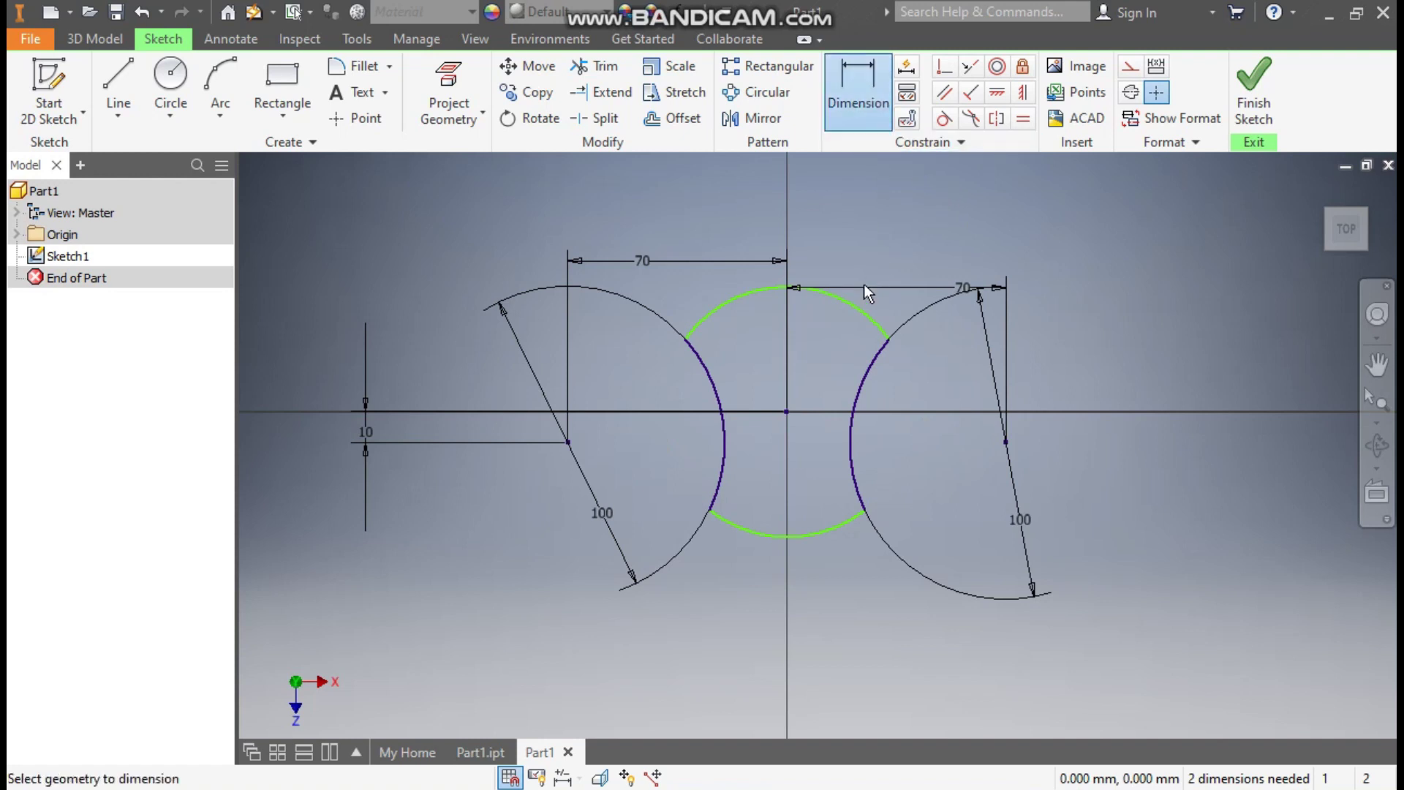
pyautogui.click(849, 299)
pyautogui.click(879, 239)
pyautogui.click(957, 320)
pyautogui.click(841, 525)
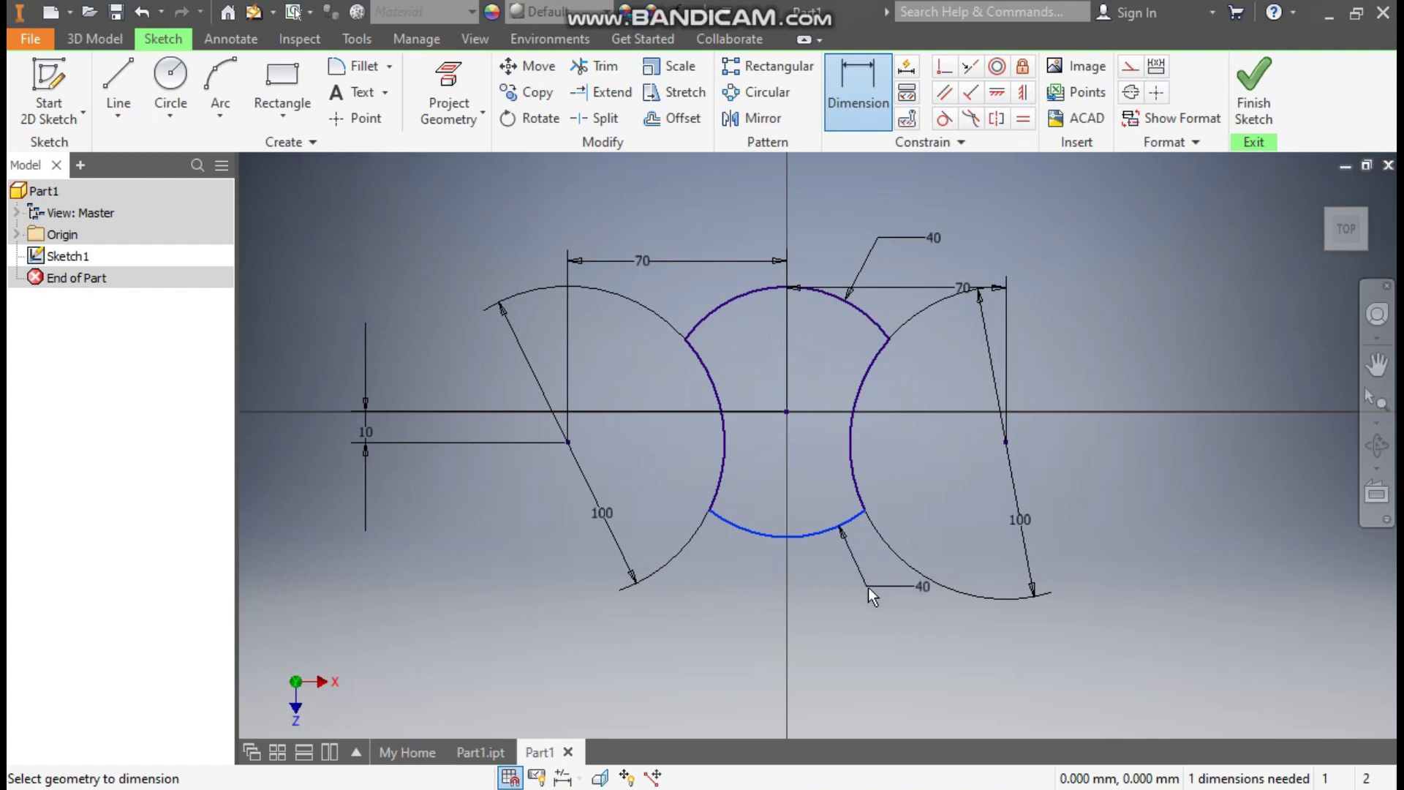
pyautogui.click(909, 591)
pyautogui.click(946, 670)
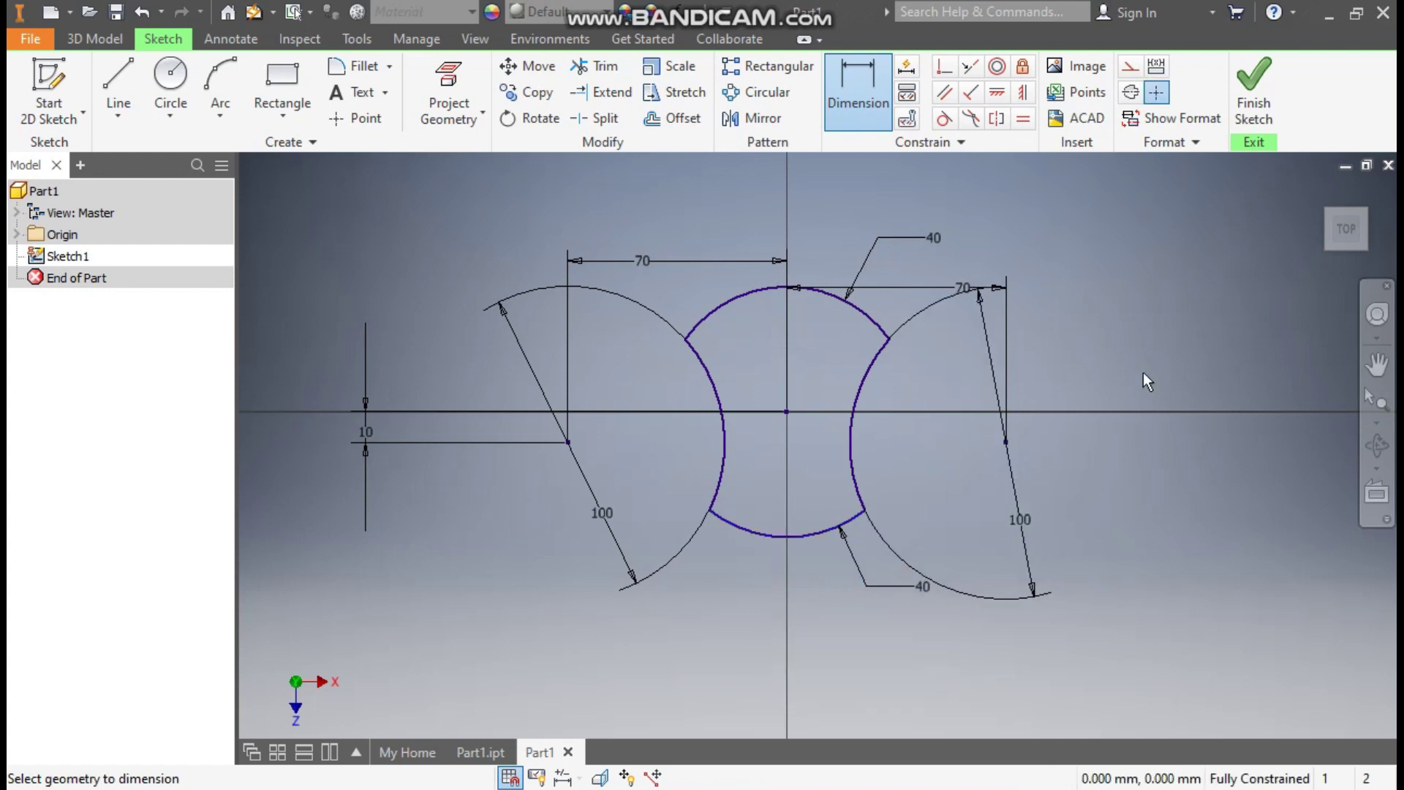
# Fillet all four corners of the waisted profile with a 20 mm radius and finish the sketch
pyautogui.click(354, 68)
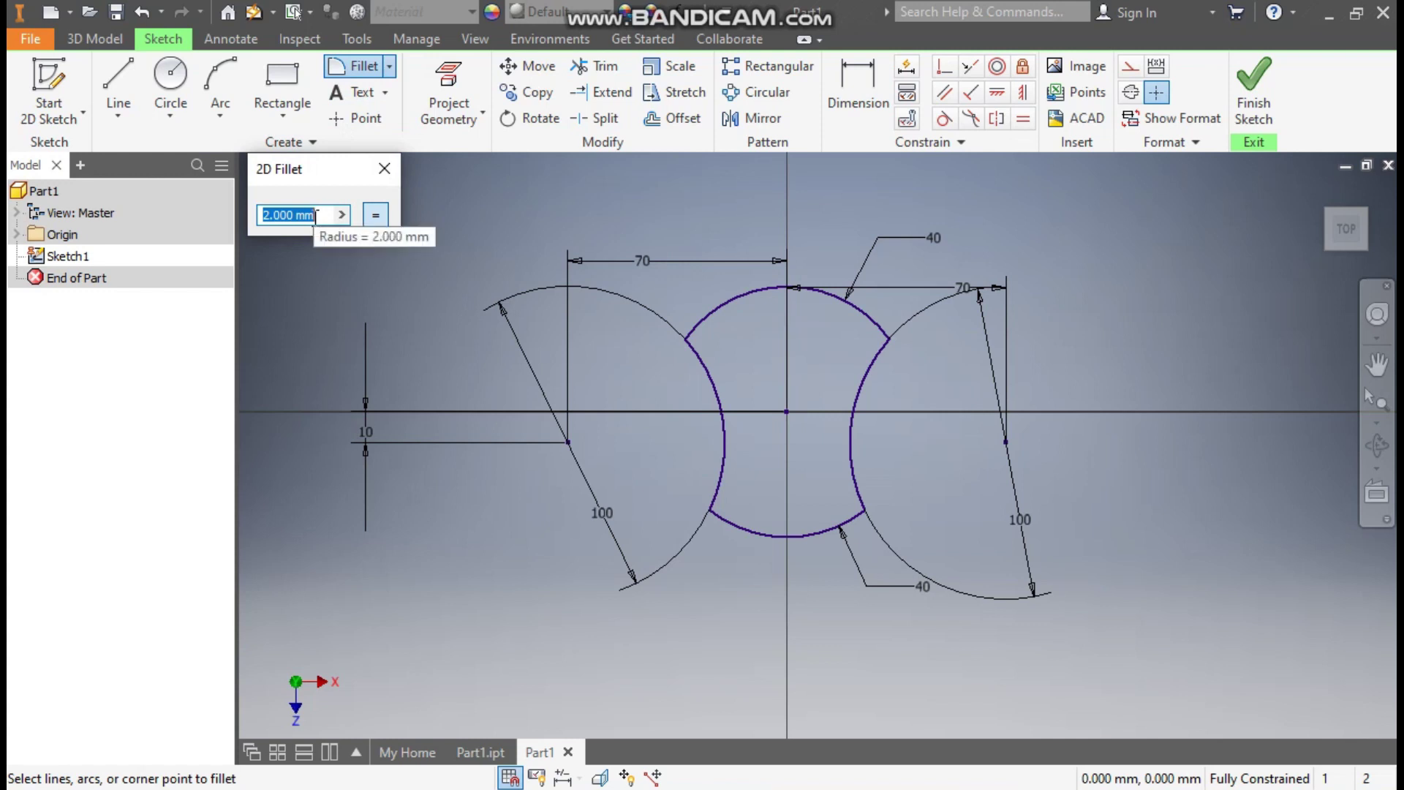
pyautogui.write('20')
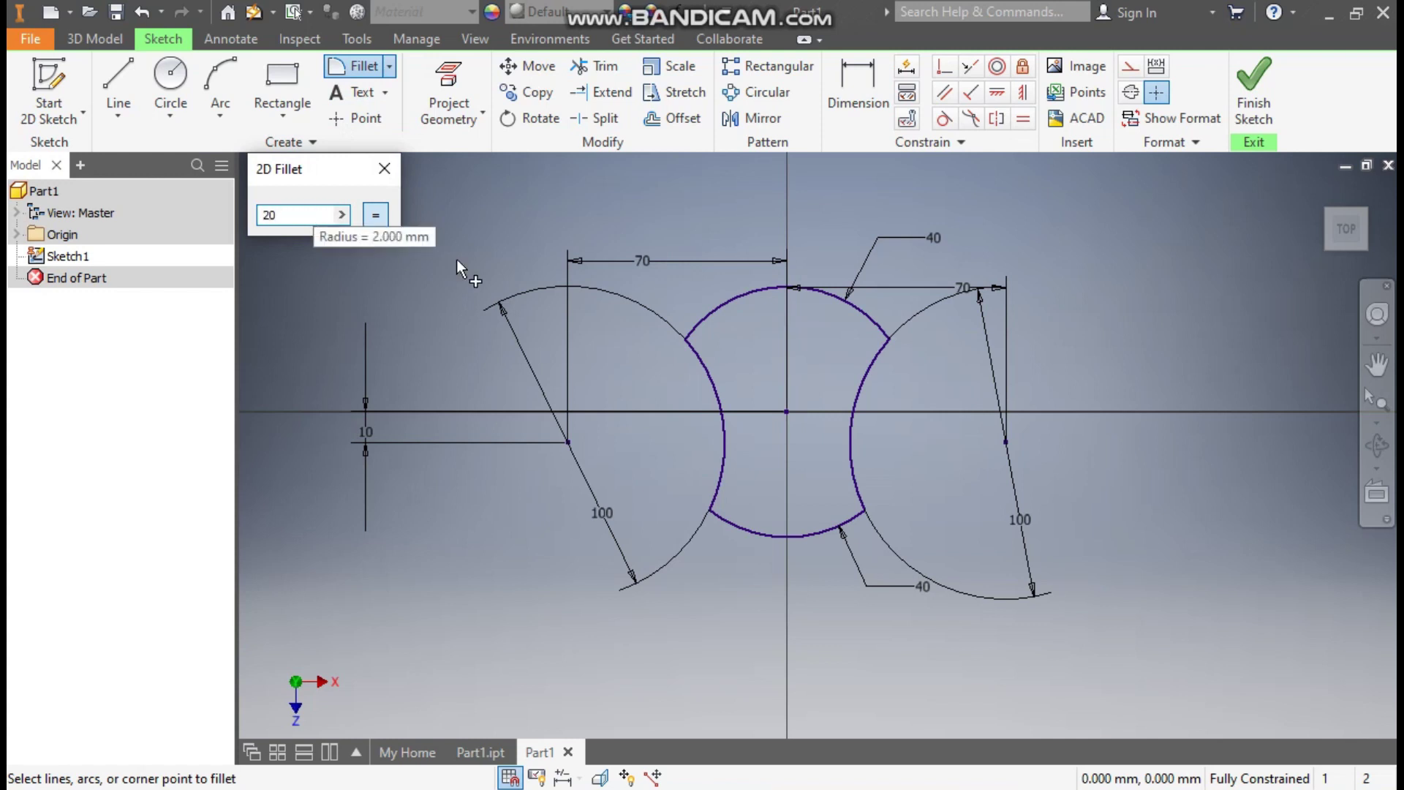
pyautogui.click(712, 309)
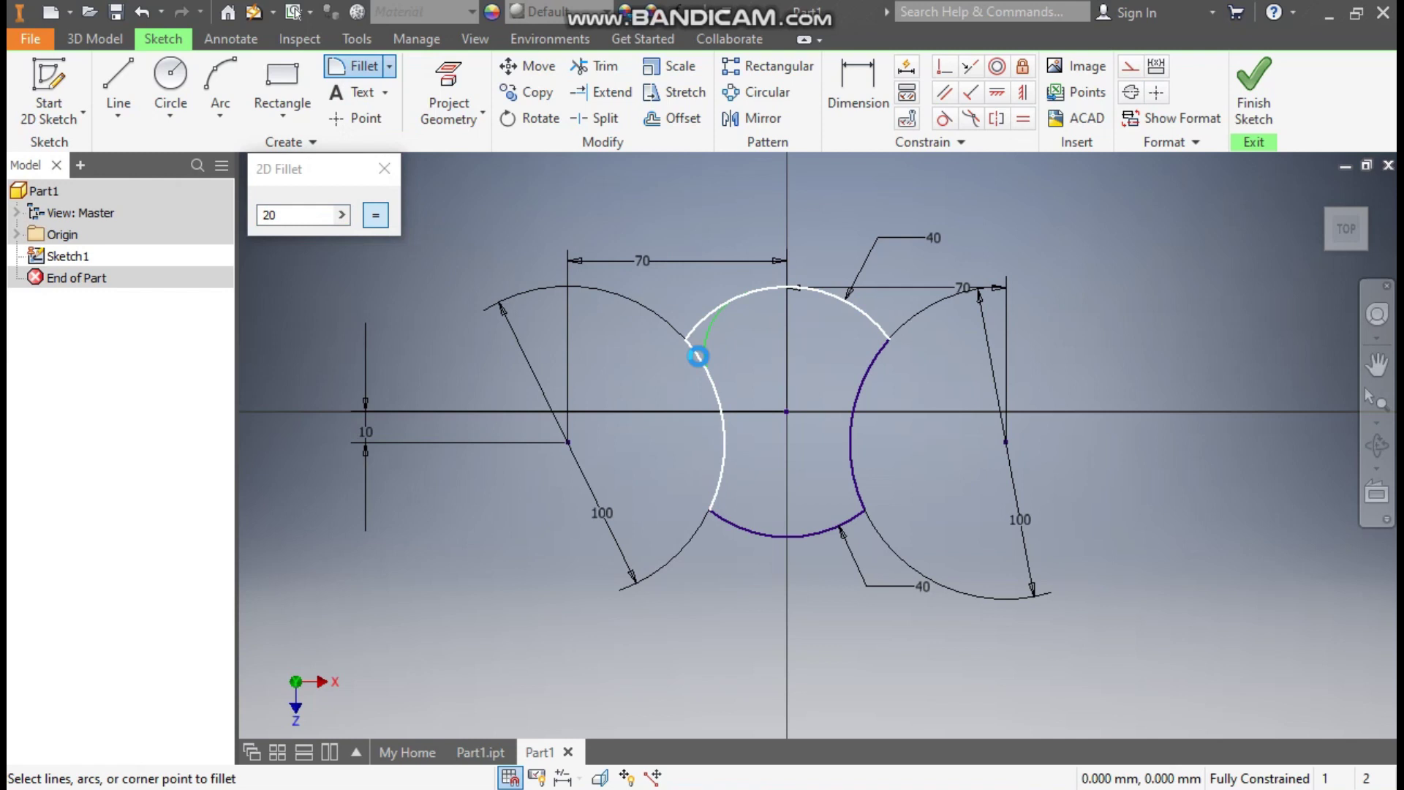
pyautogui.click(699, 358)
pyautogui.click(859, 313)
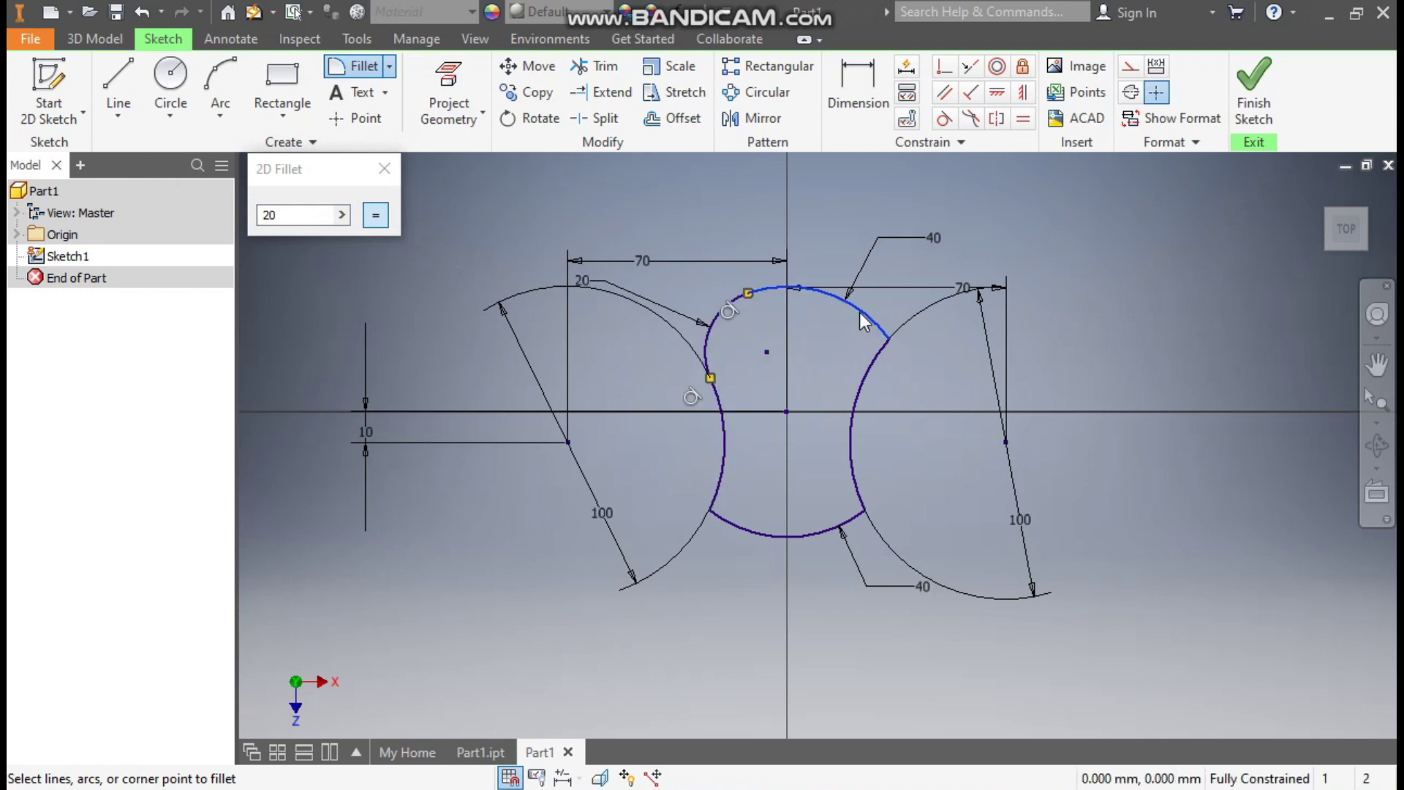
pyautogui.click(852, 436)
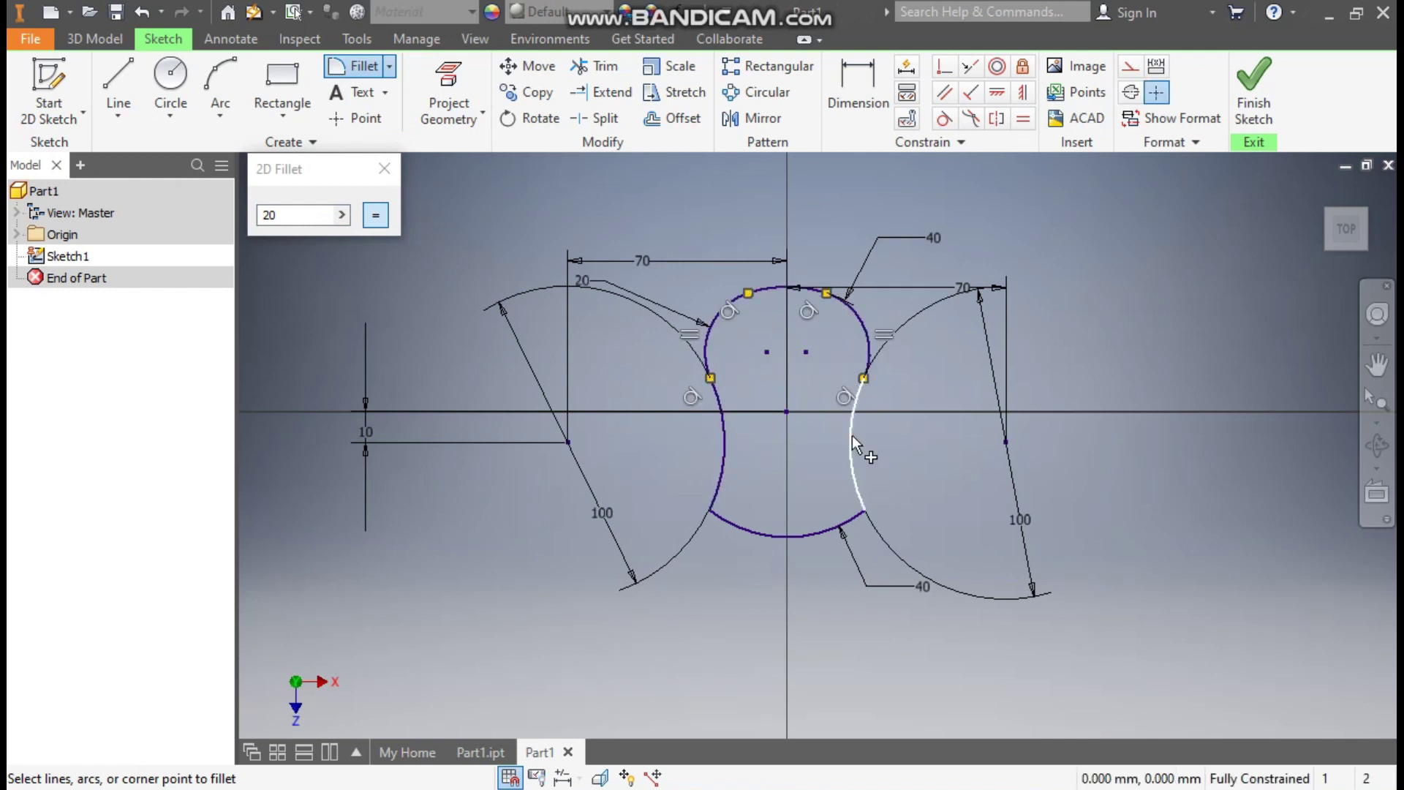
pyautogui.click(742, 529)
pyautogui.click(716, 499)
pyautogui.click(830, 525)
pyautogui.click(854, 485)
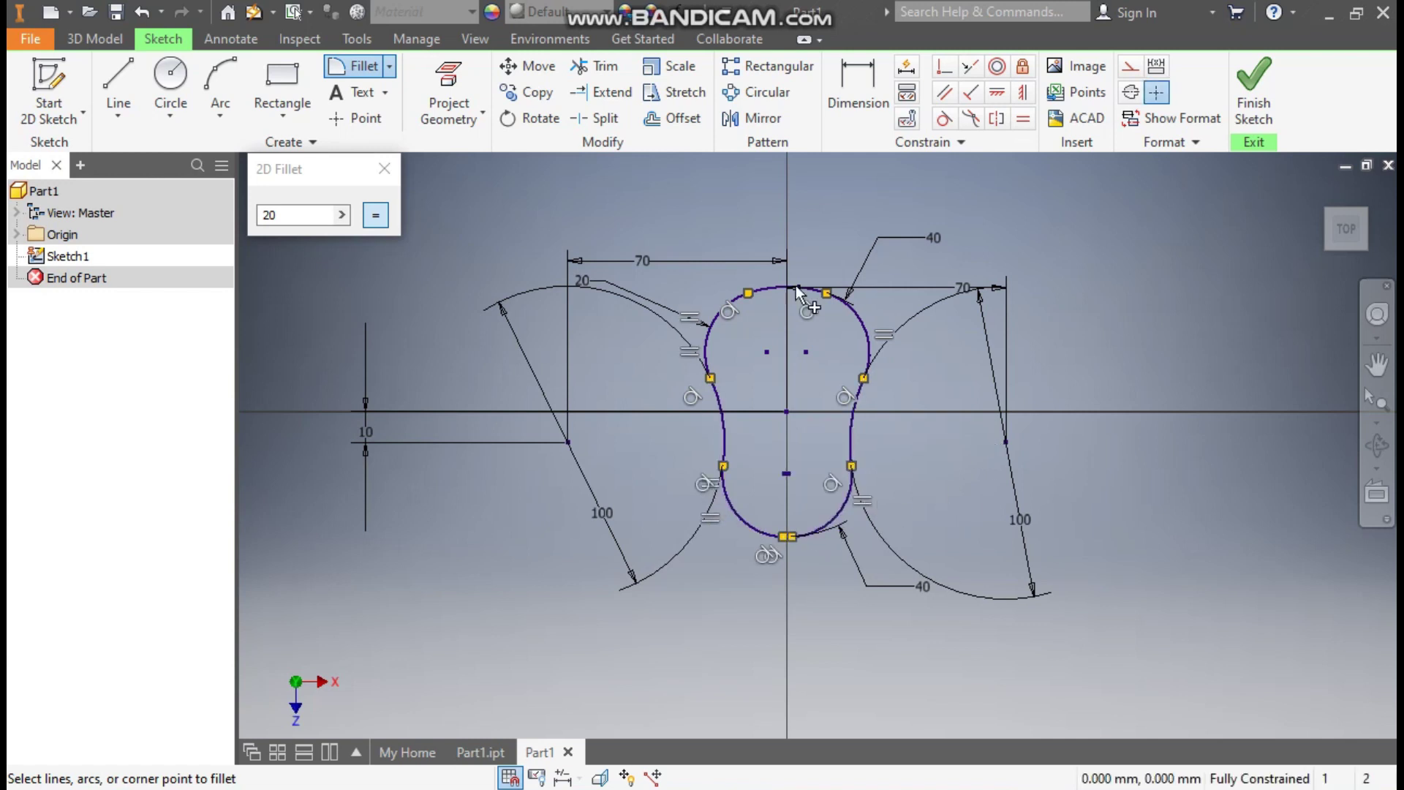
pyautogui.click(384, 169)
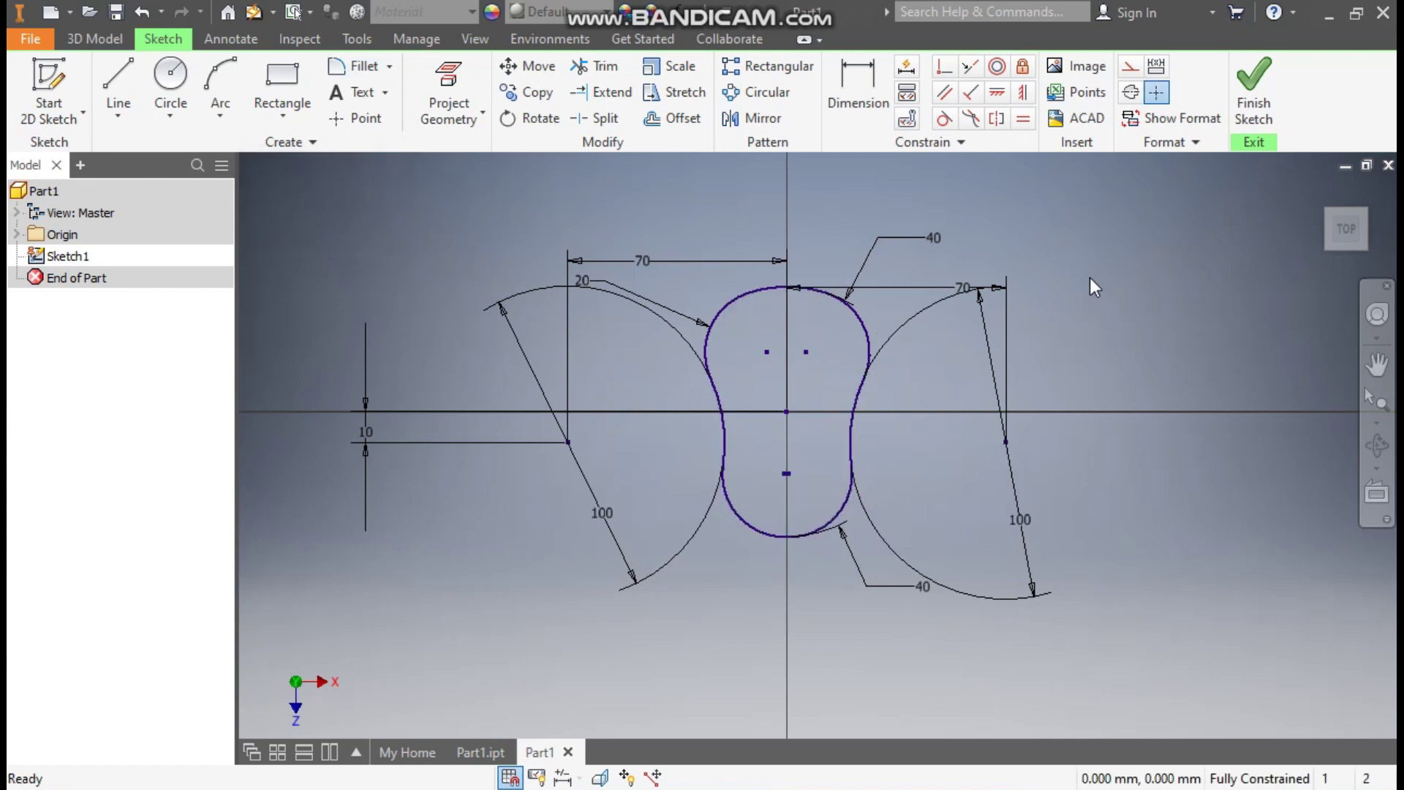
pyautogui.click(1253, 91)
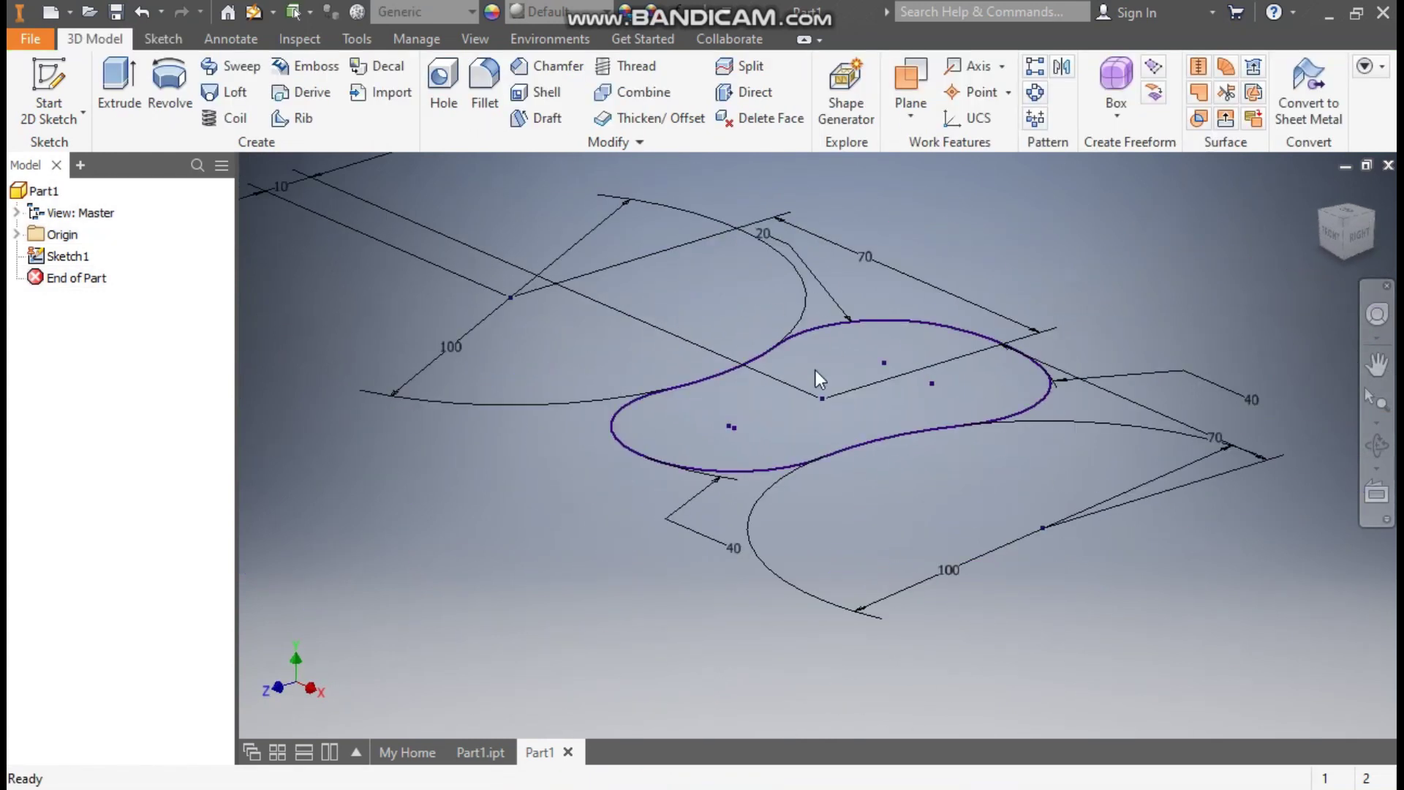
# Create a work plane offset 30 mm above the XZ plane
pyautogui.scroll(3, 797, 395)
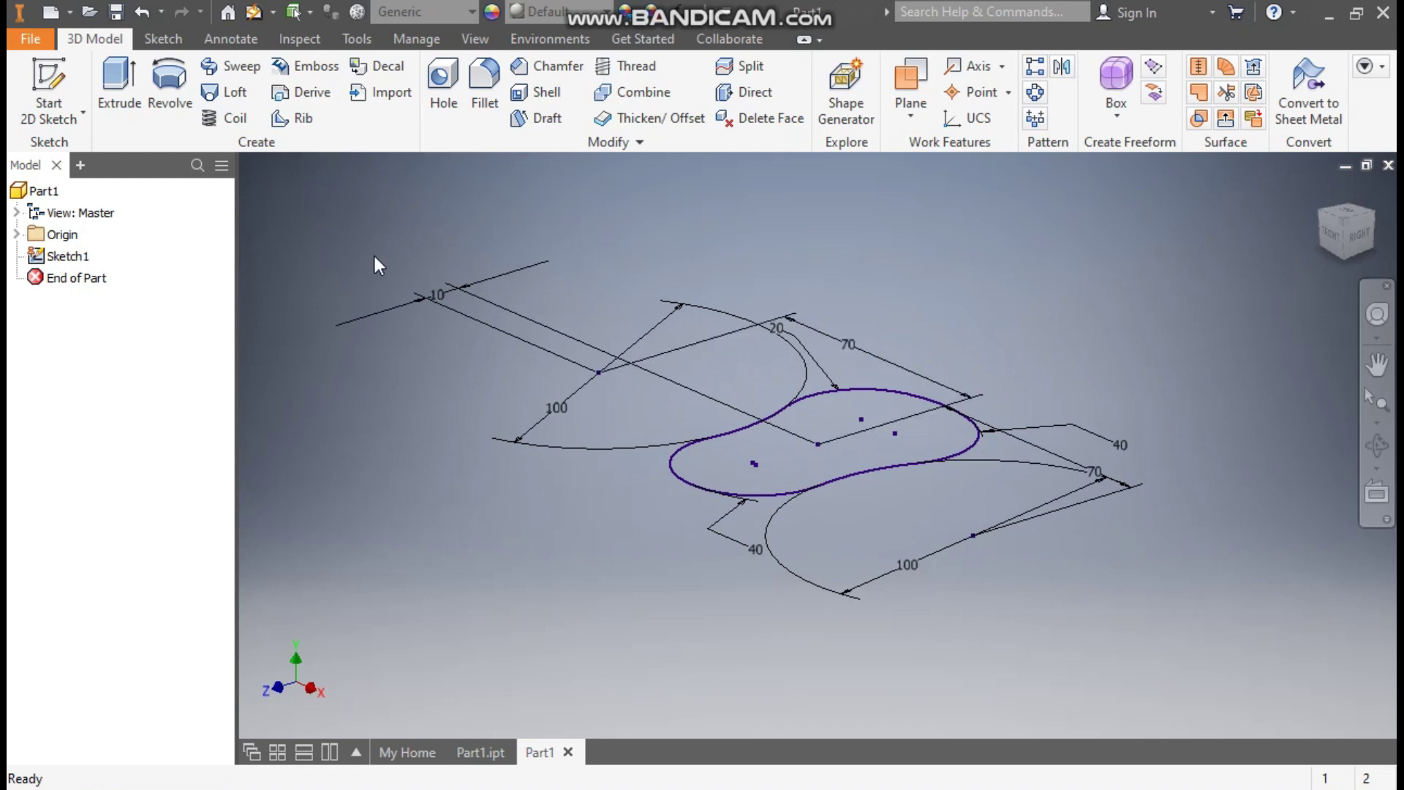
pyautogui.click(902, 117)
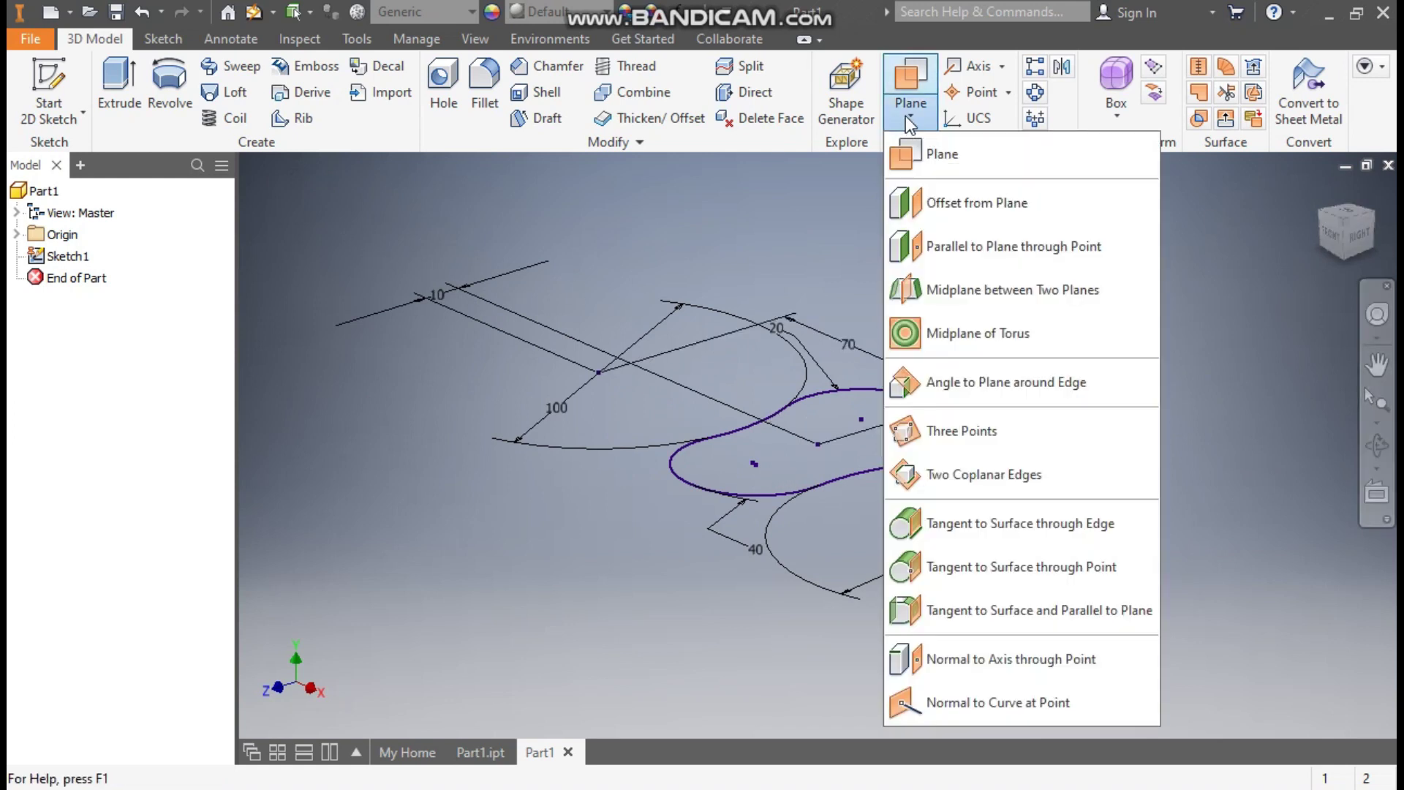
pyautogui.click(984, 212)
pyautogui.click(16, 234)
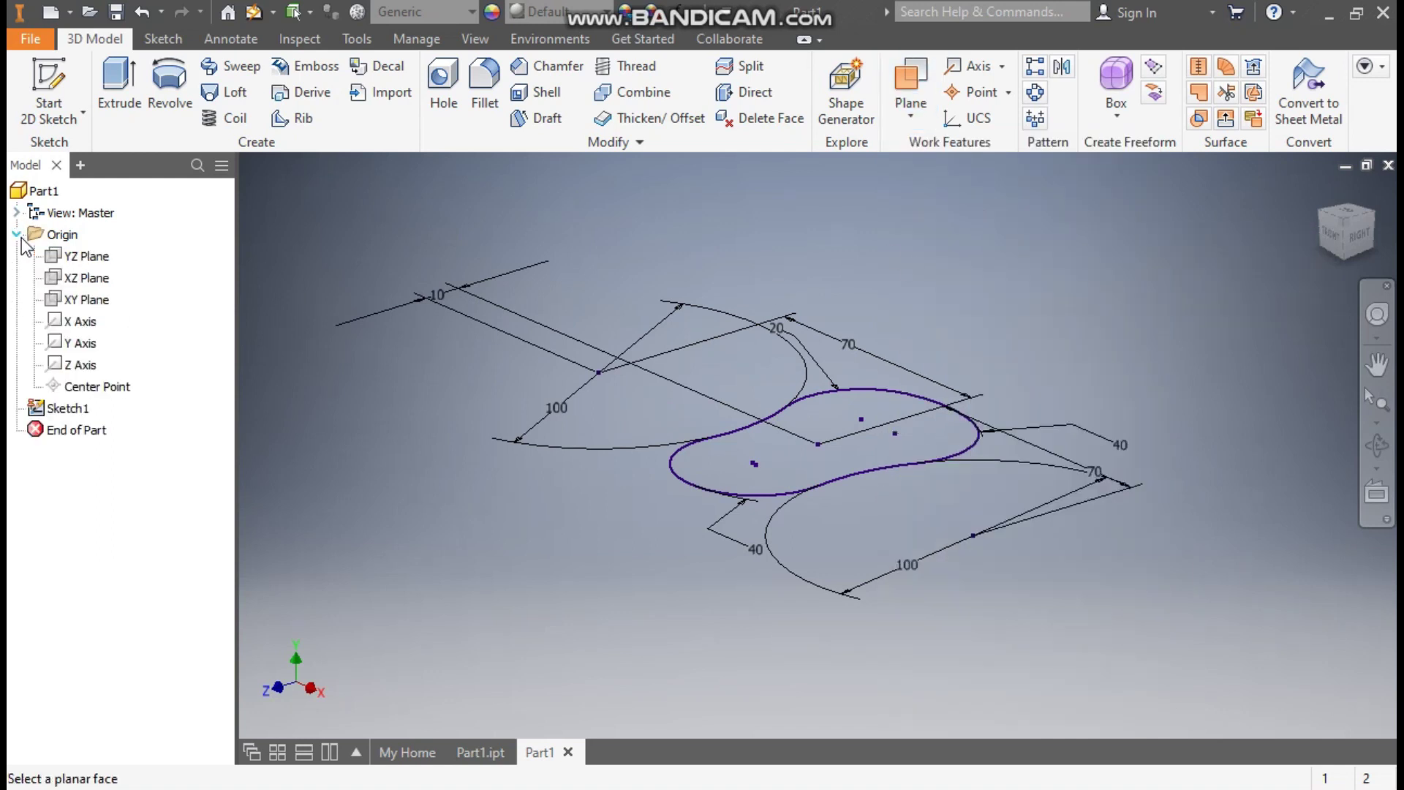
pyautogui.click(88, 284)
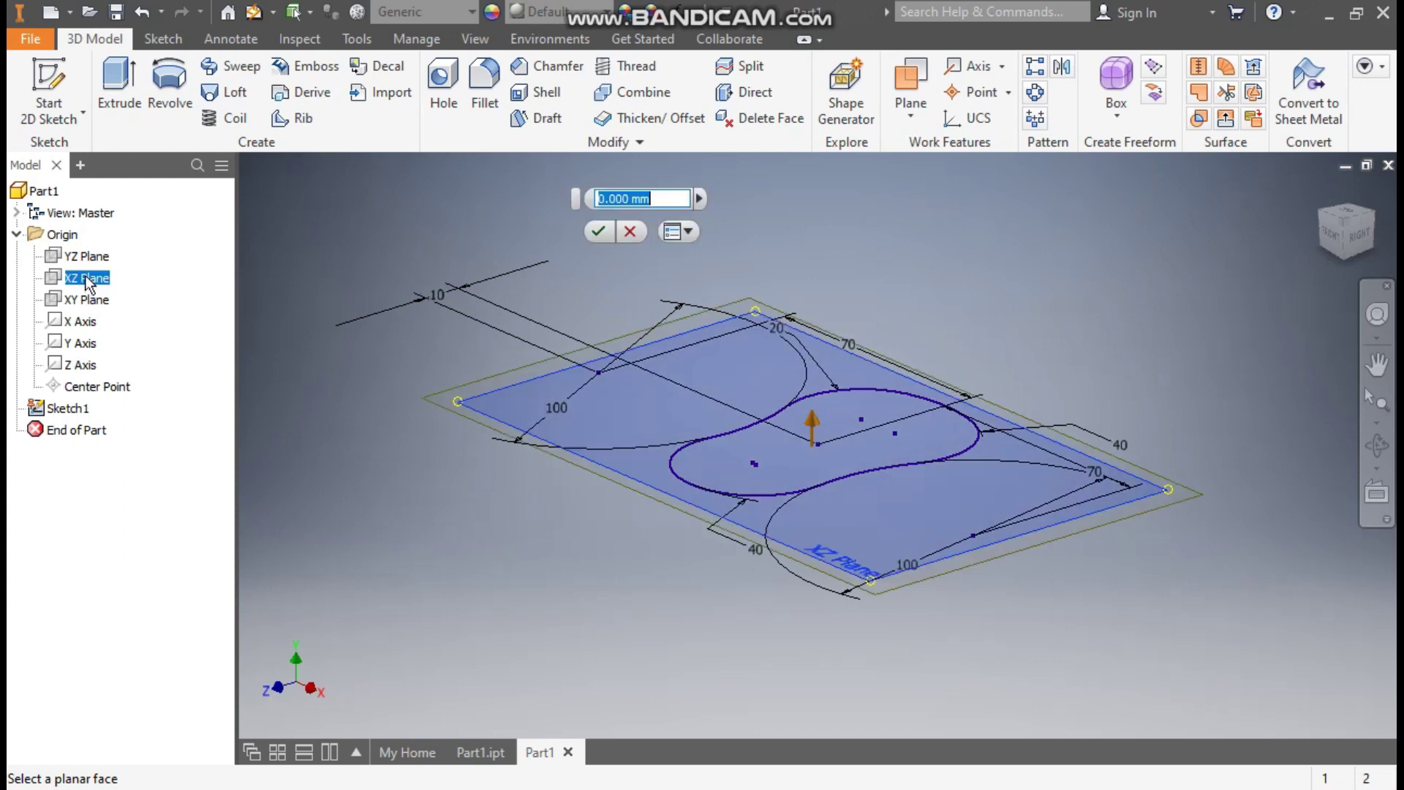
pyautogui.write('30')
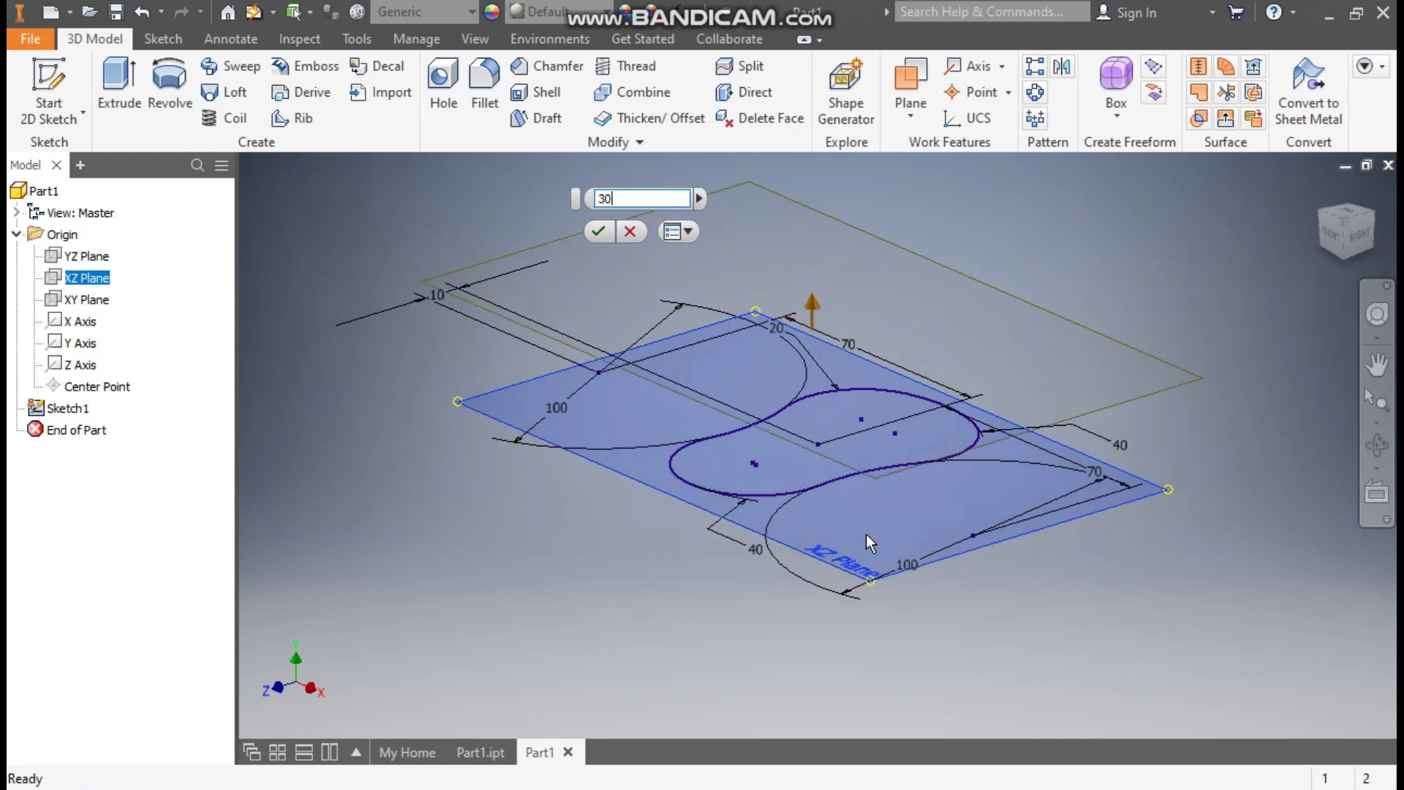
pyautogui.click(598, 233)
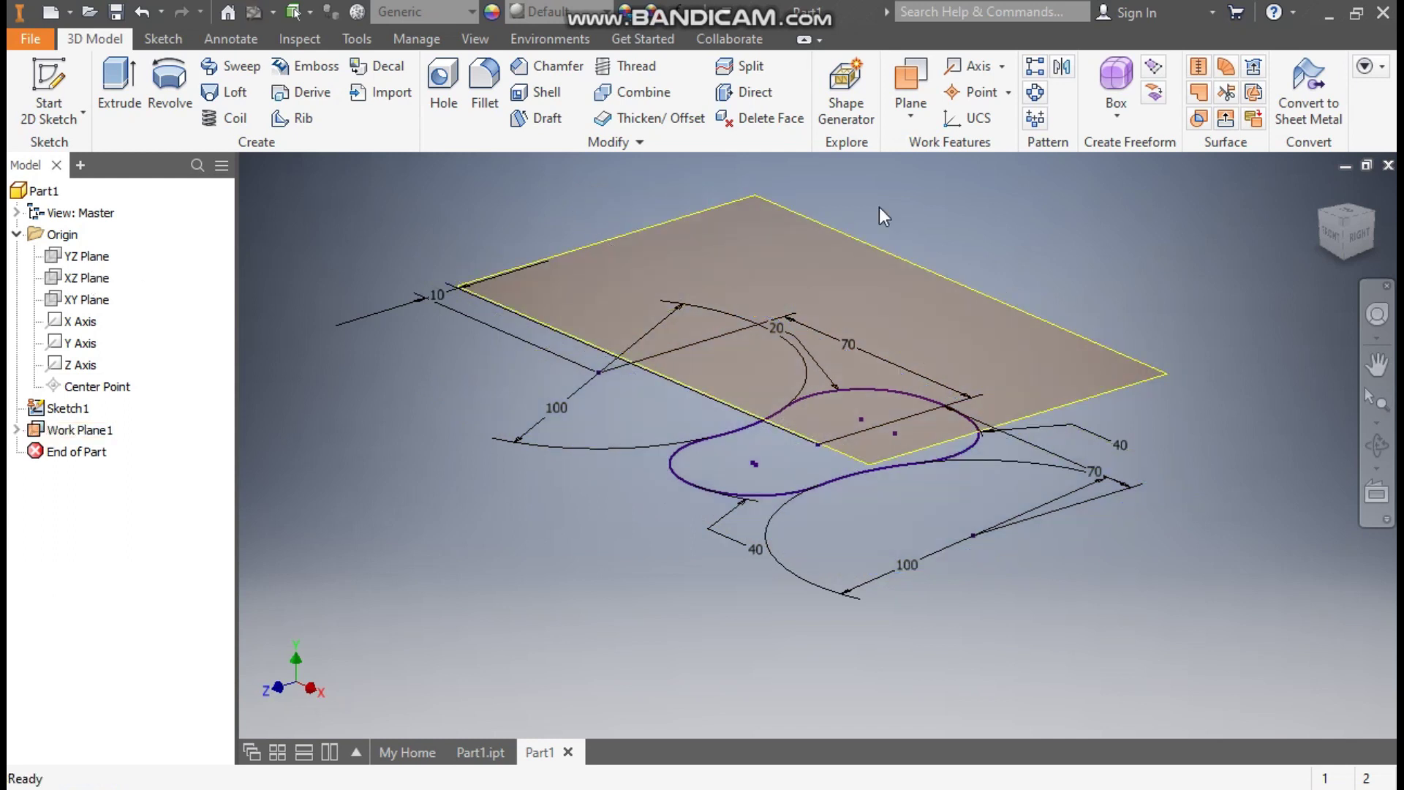
# Start a new sketch on the offset work plane, viewed squarely from above
pyautogui.click(858, 240)
pyautogui.click(915, 222)
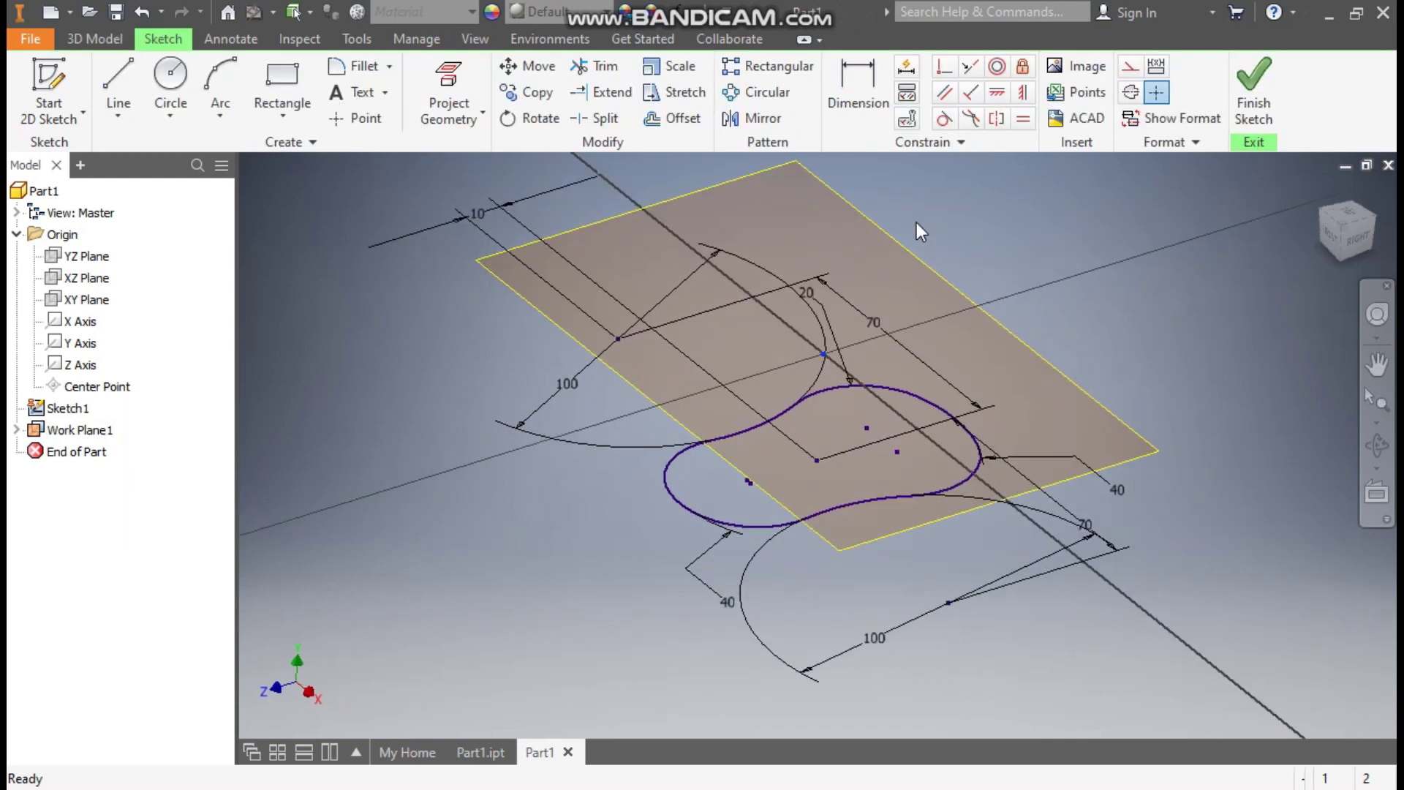
pyautogui.click(1362, 189)
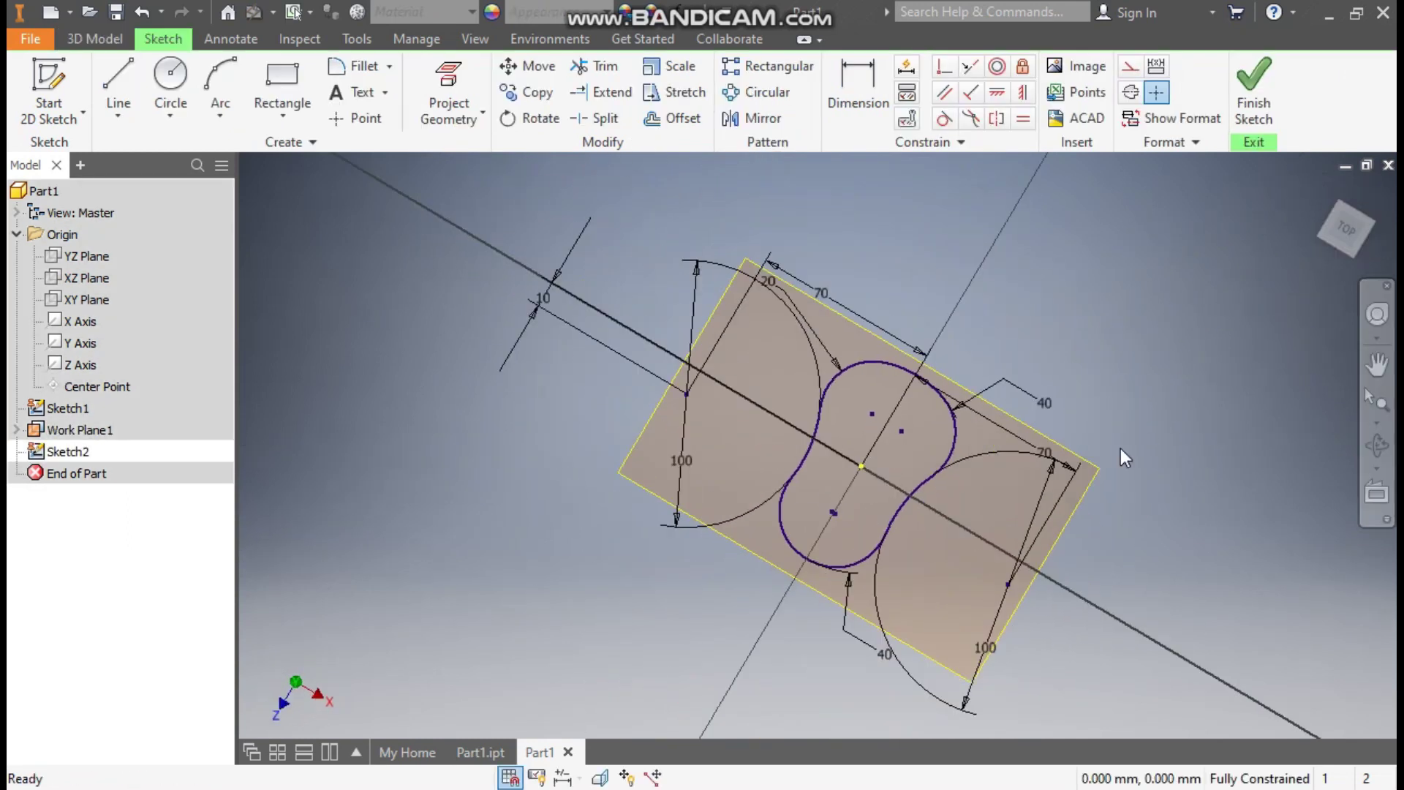
pyautogui.moveTo(925, 514); pyautogui.dragTo(914, 556, button='middle')
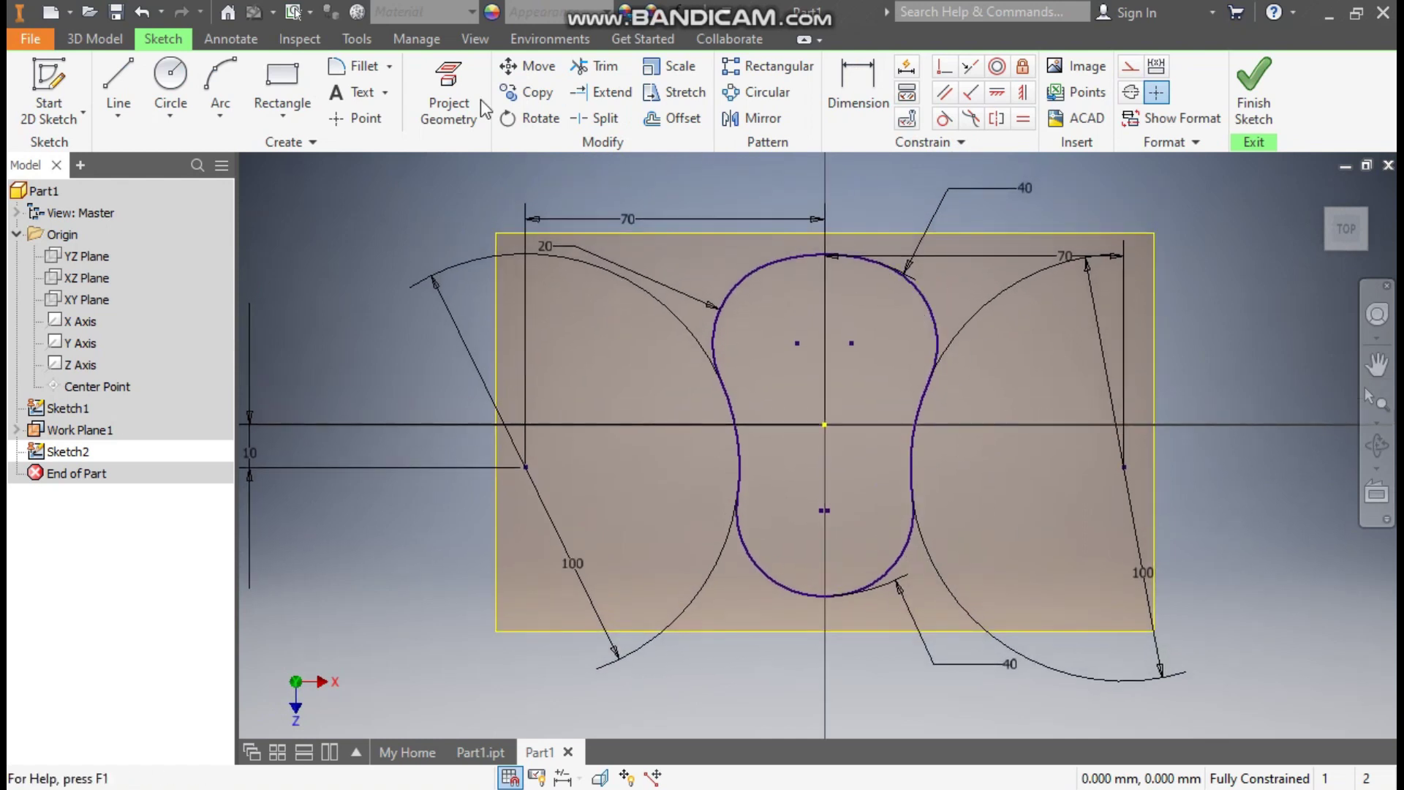
# Project every arc of the first sketch's closed waisted outline into the new sketch
pyautogui.click(448, 89)
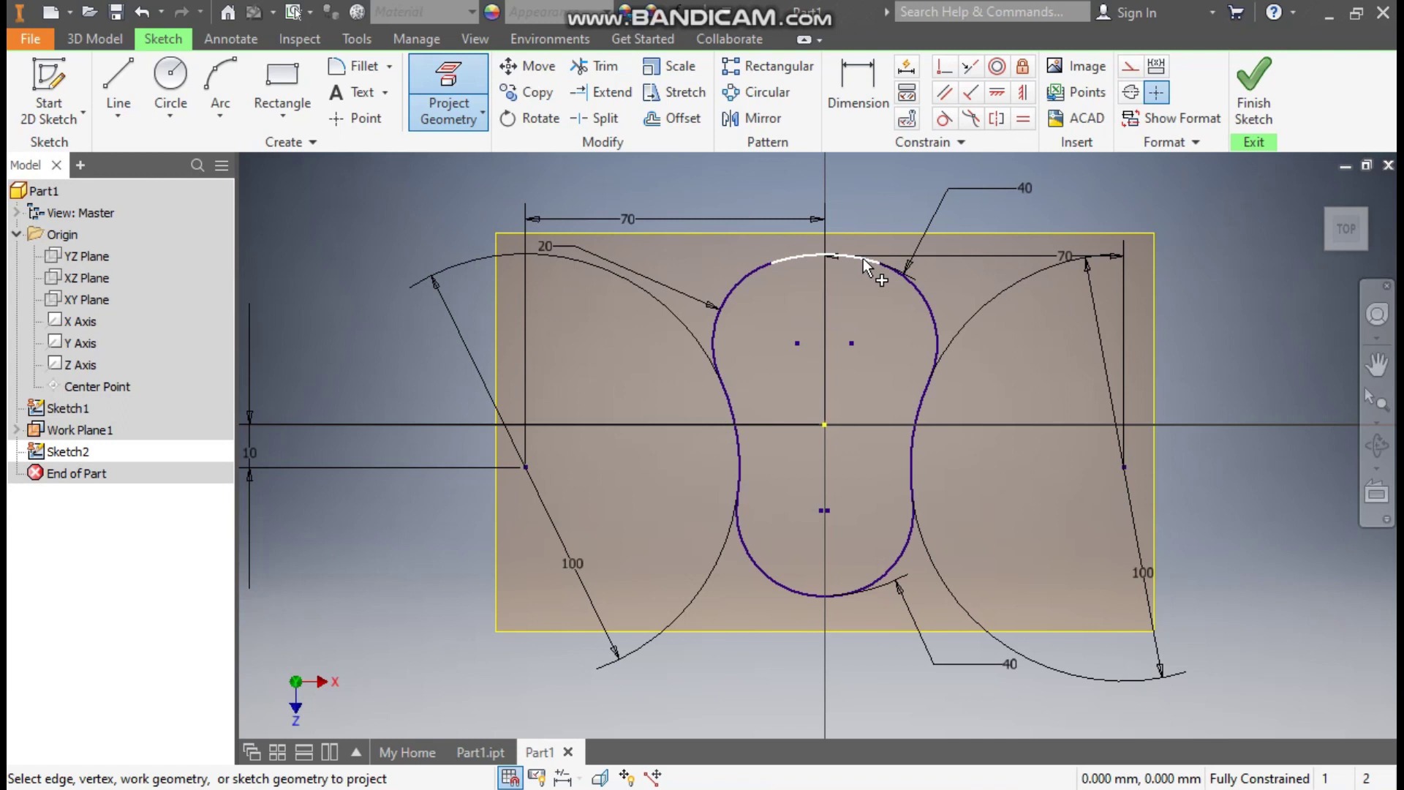
pyautogui.click(923, 297)
pyautogui.click(749, 272)
pyautogui.click(731, 406)
pyautogui.click(768, 572)
pyautogui.scroll(-5, 832, 596)
pyautogui.click(835, 578)
pyautogui.click(947, 571)
pyautogui.scroll(5, 862, 594)
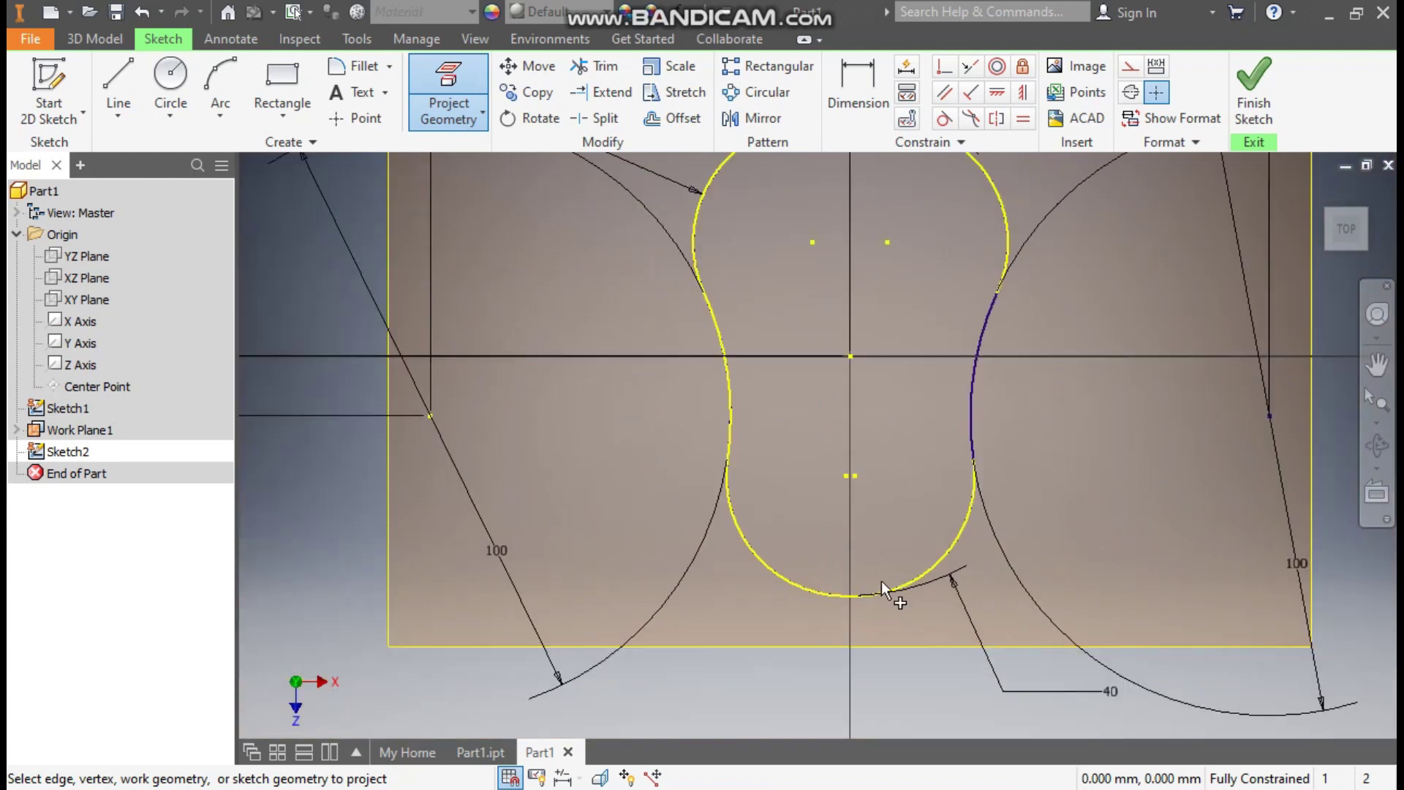
pyautogui.click(976, 384)
pyautogui.press('Escape')
# Hide the first sketch, leaving only the projected outline on the work plane
pyautogui.click(1321, 192)
pyautogui.click(69, 408)
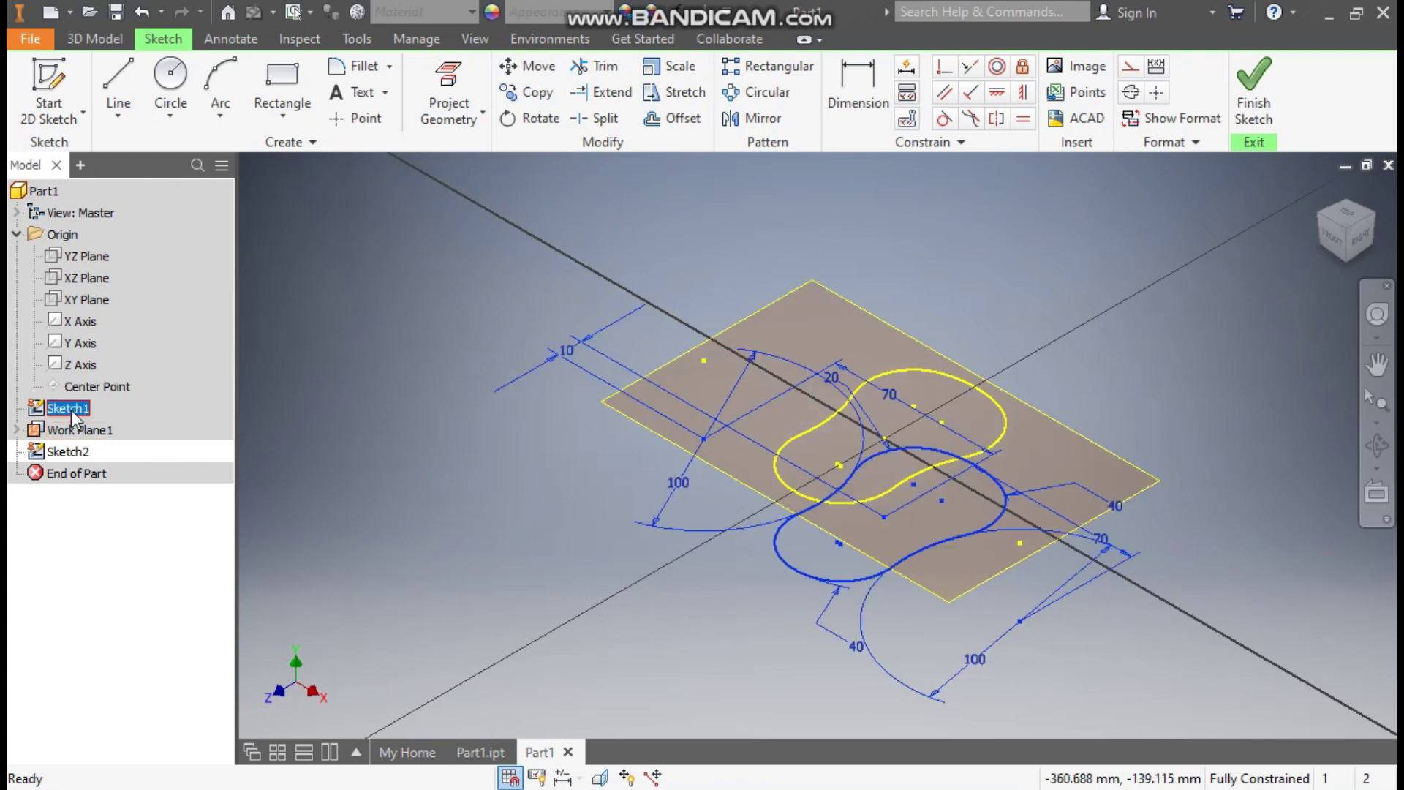
pyautogui.rightClick(72, 410)
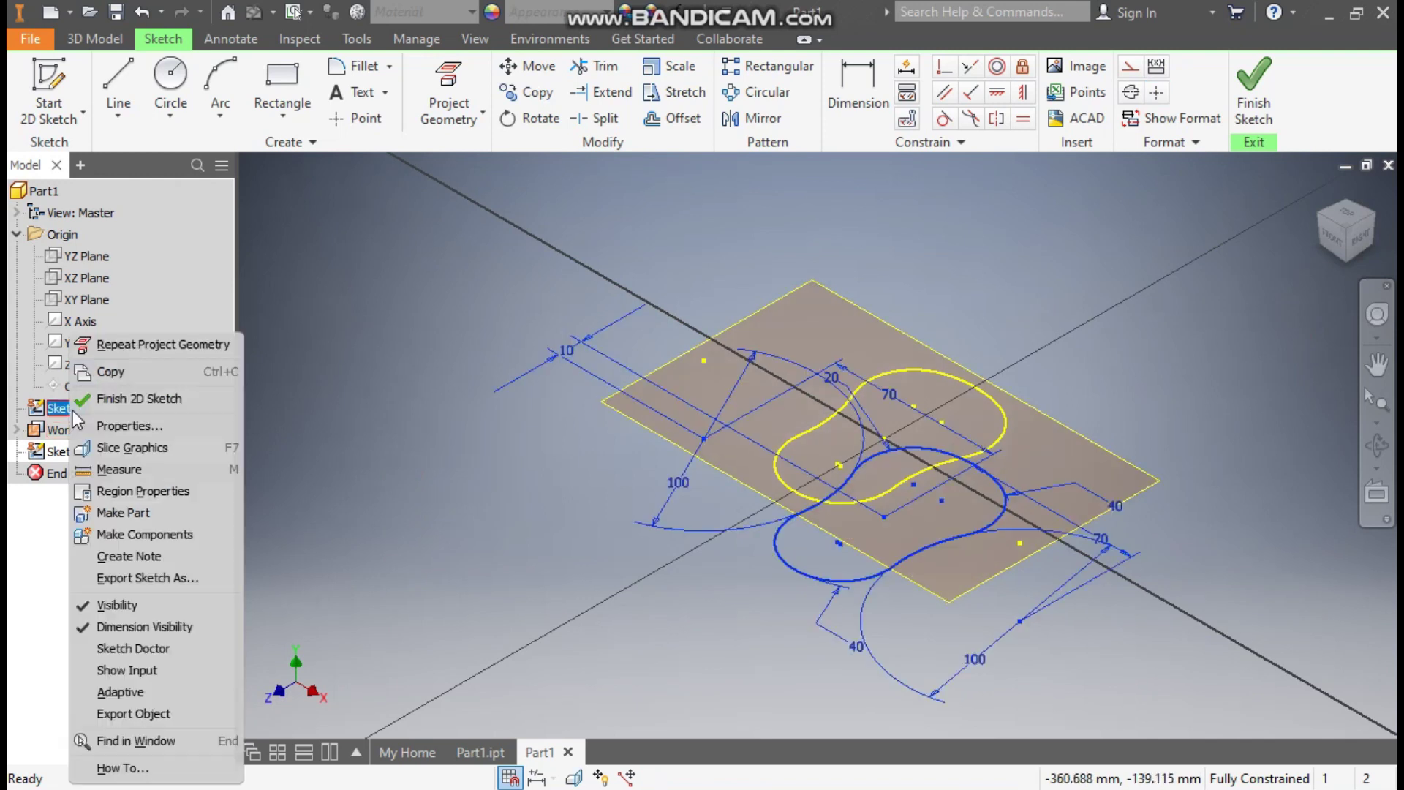
pyautogui.click(151, 602)
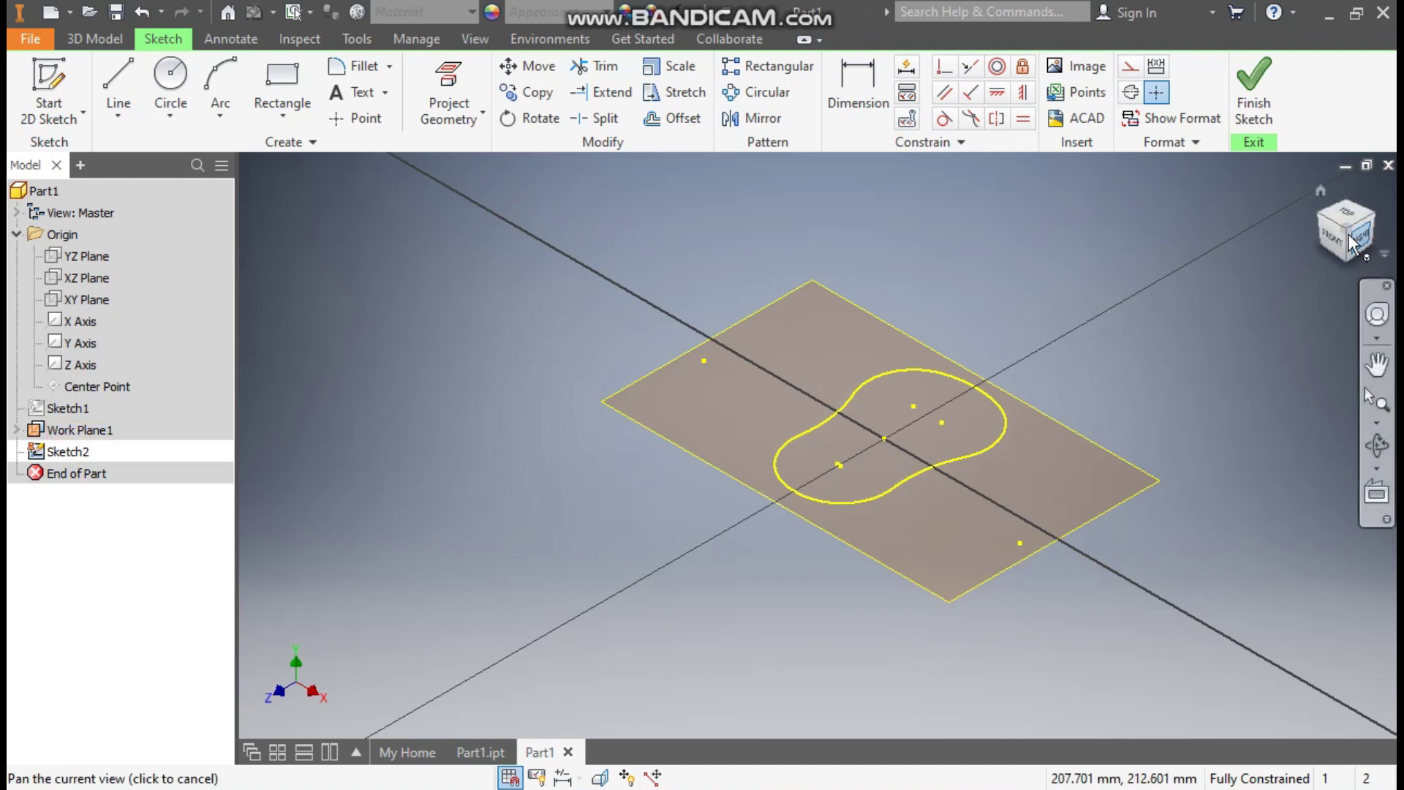
# Offset the projected waisted outline outward by 3 mm
pyautogui.click(1326, 248)
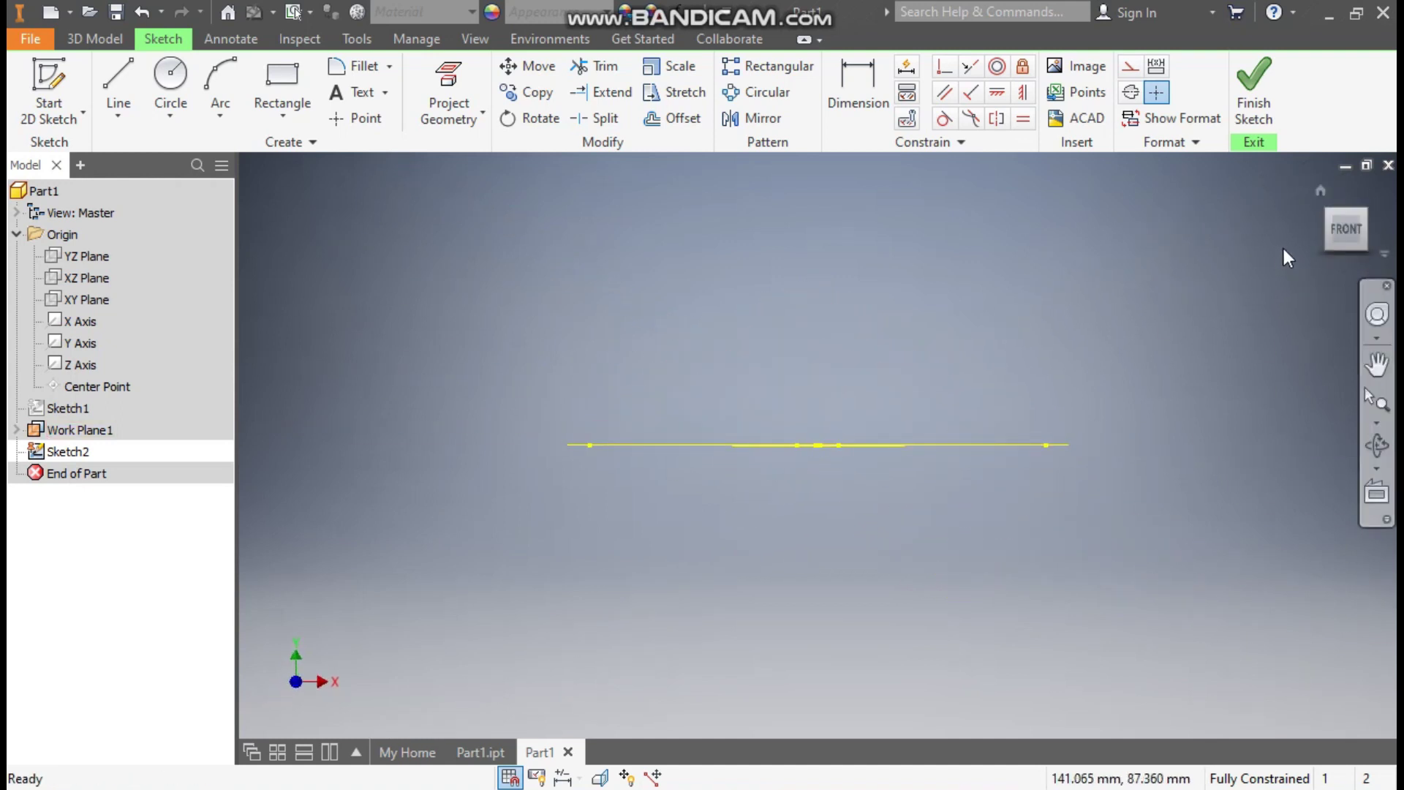
pyautogui.click(1318, 193)
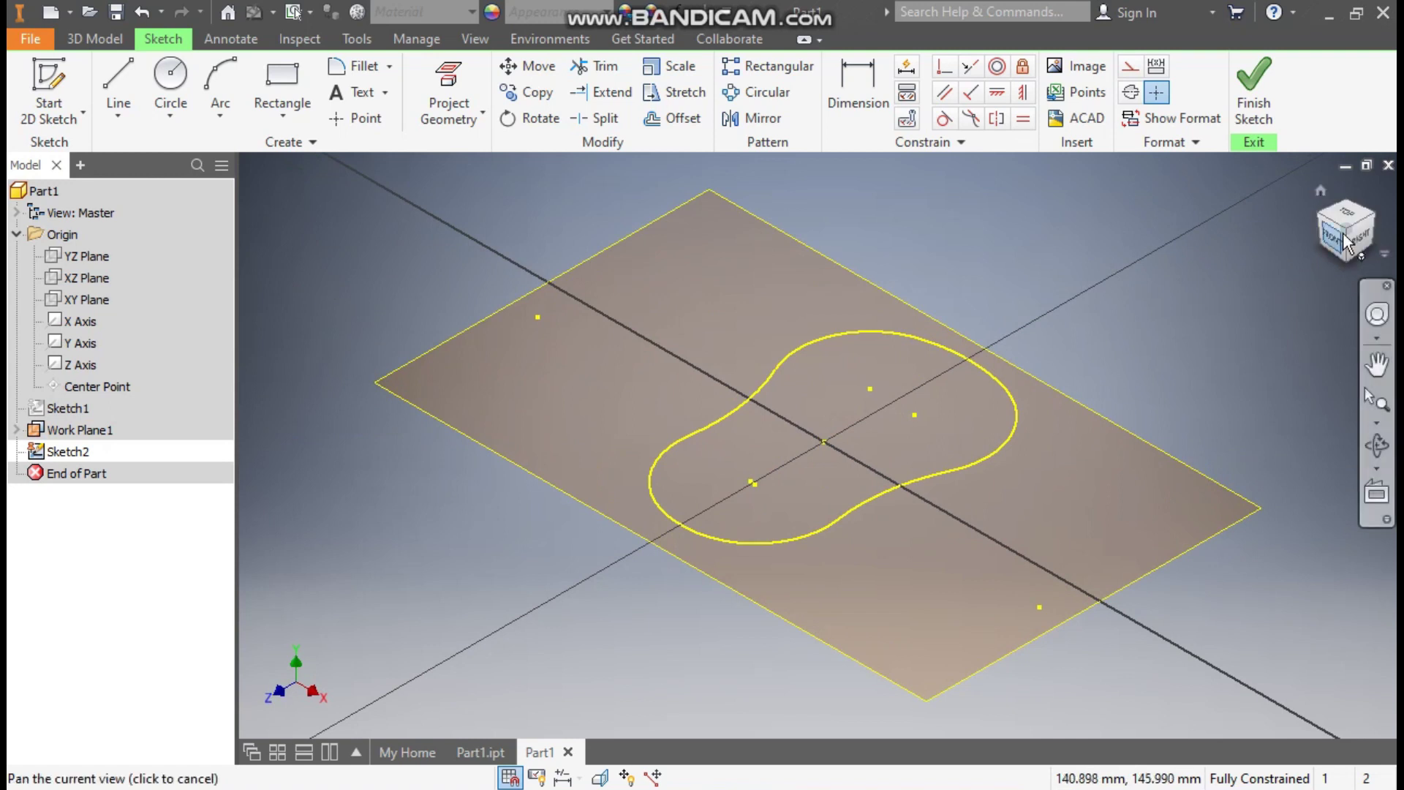
pyautogui.click(1348, 218)
pyautogui.click(671, 118)
pyautogui.click(851, 308)
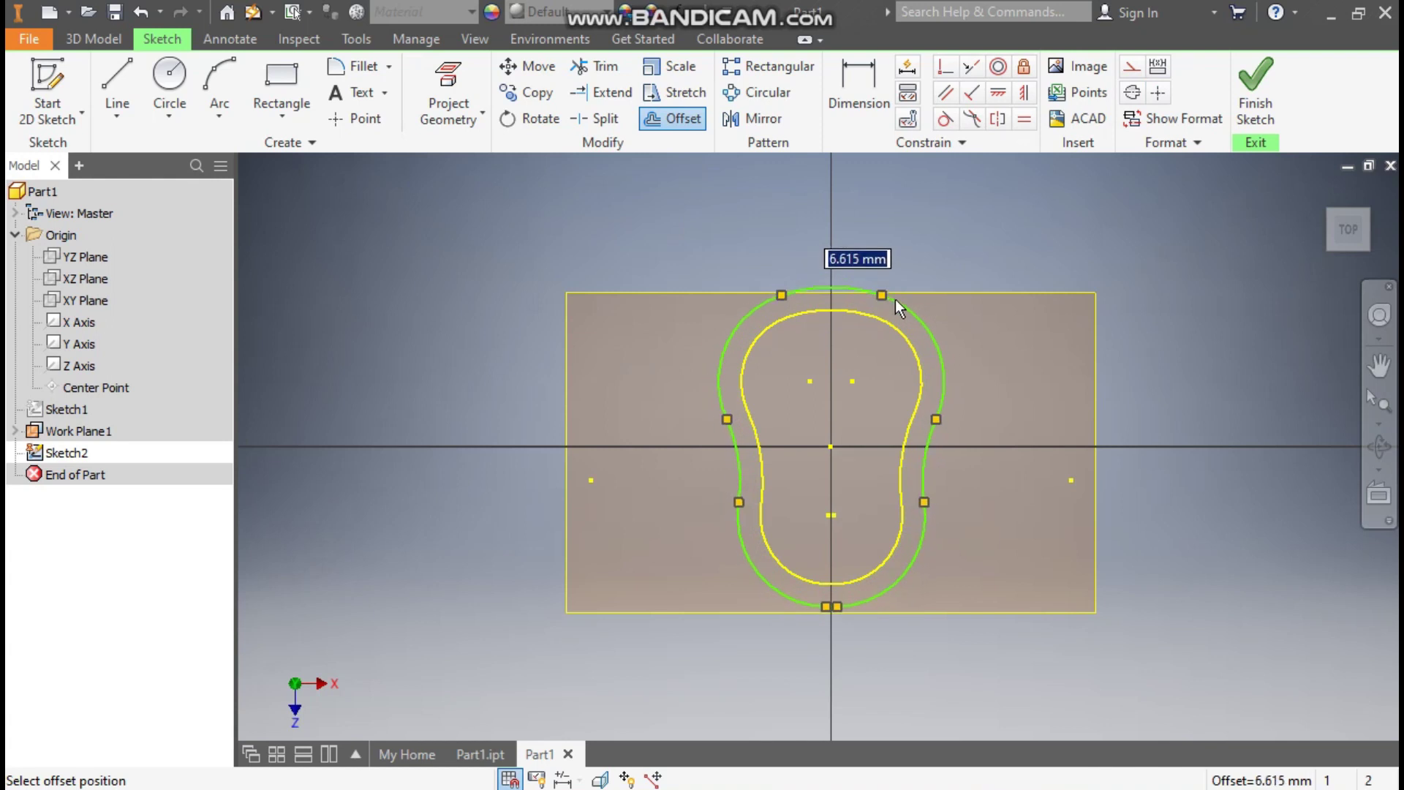
pyautogui.write('3.324')
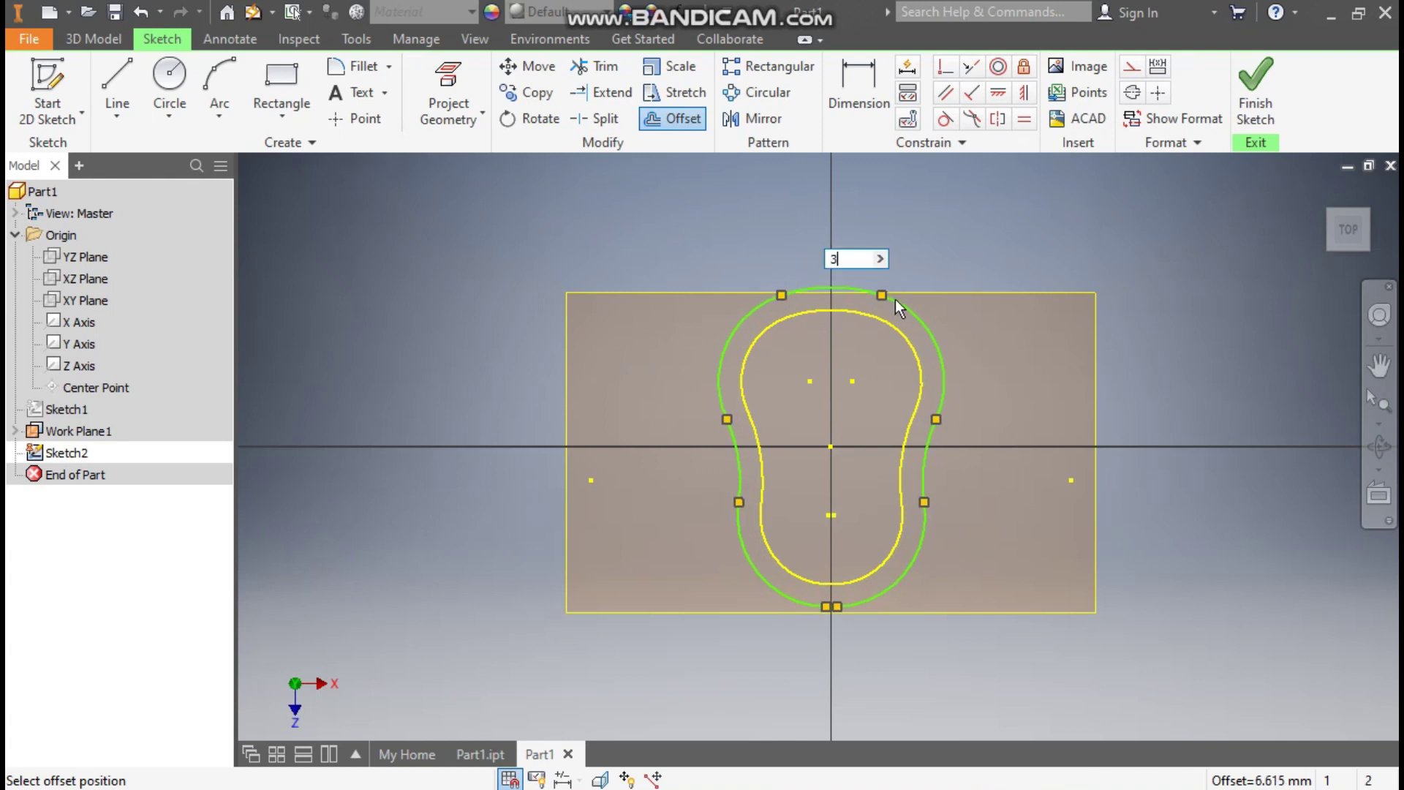
pyautogui.press('Return')
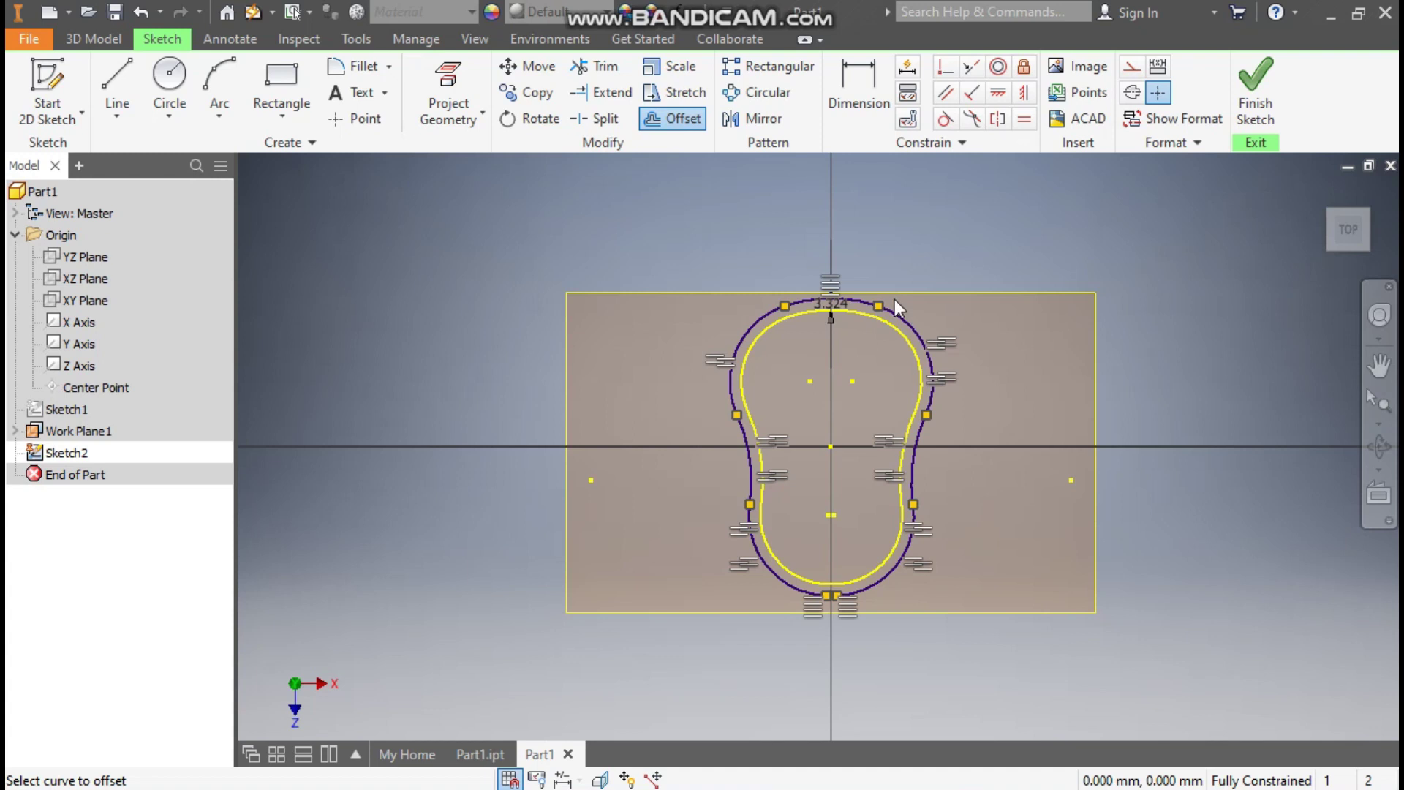
pyautogui.press('Escape')
# Reapply 3 mm as the offset dimension between the inner and outer outlines
pyautogui.scroll(3, 882, 300)
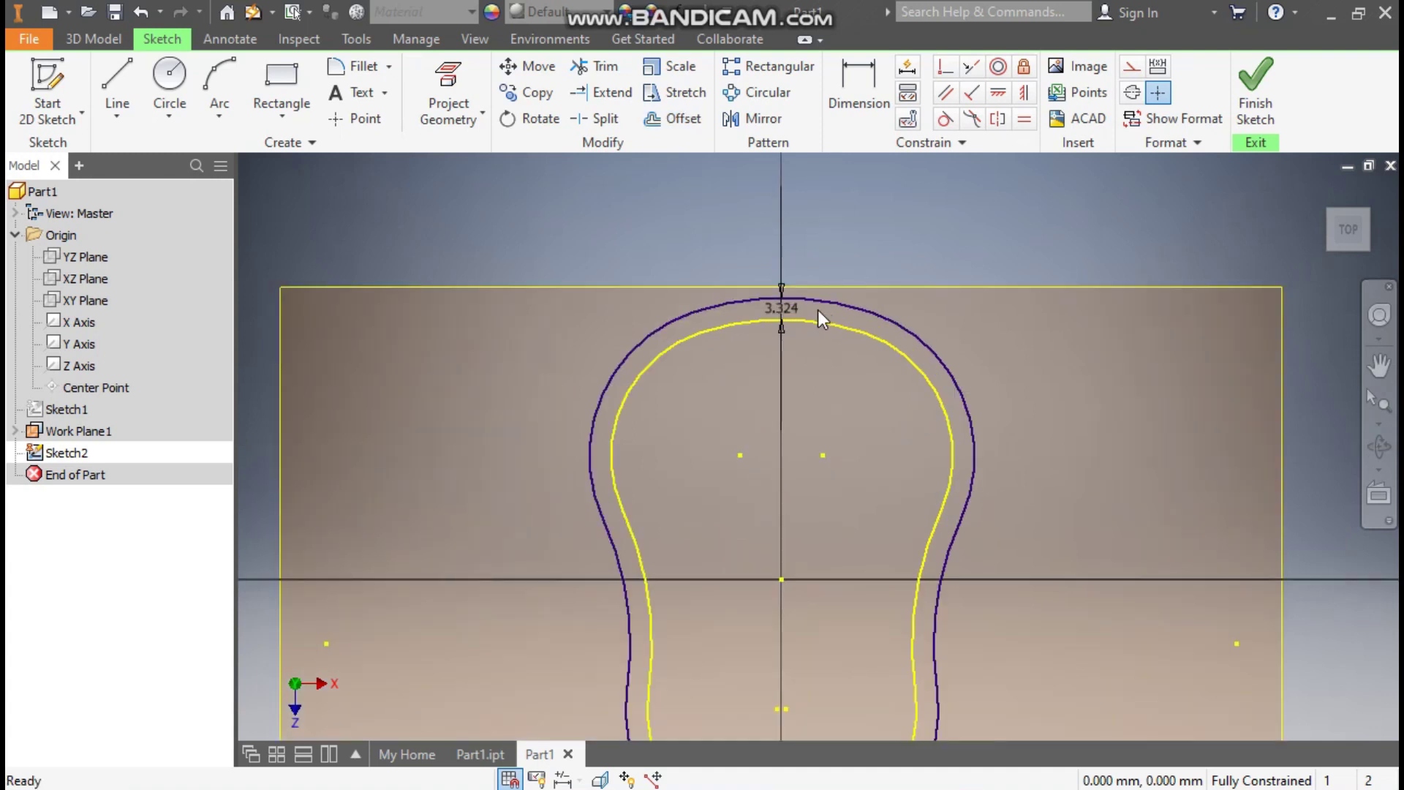
pyautogui.doubleClick(782, 309)
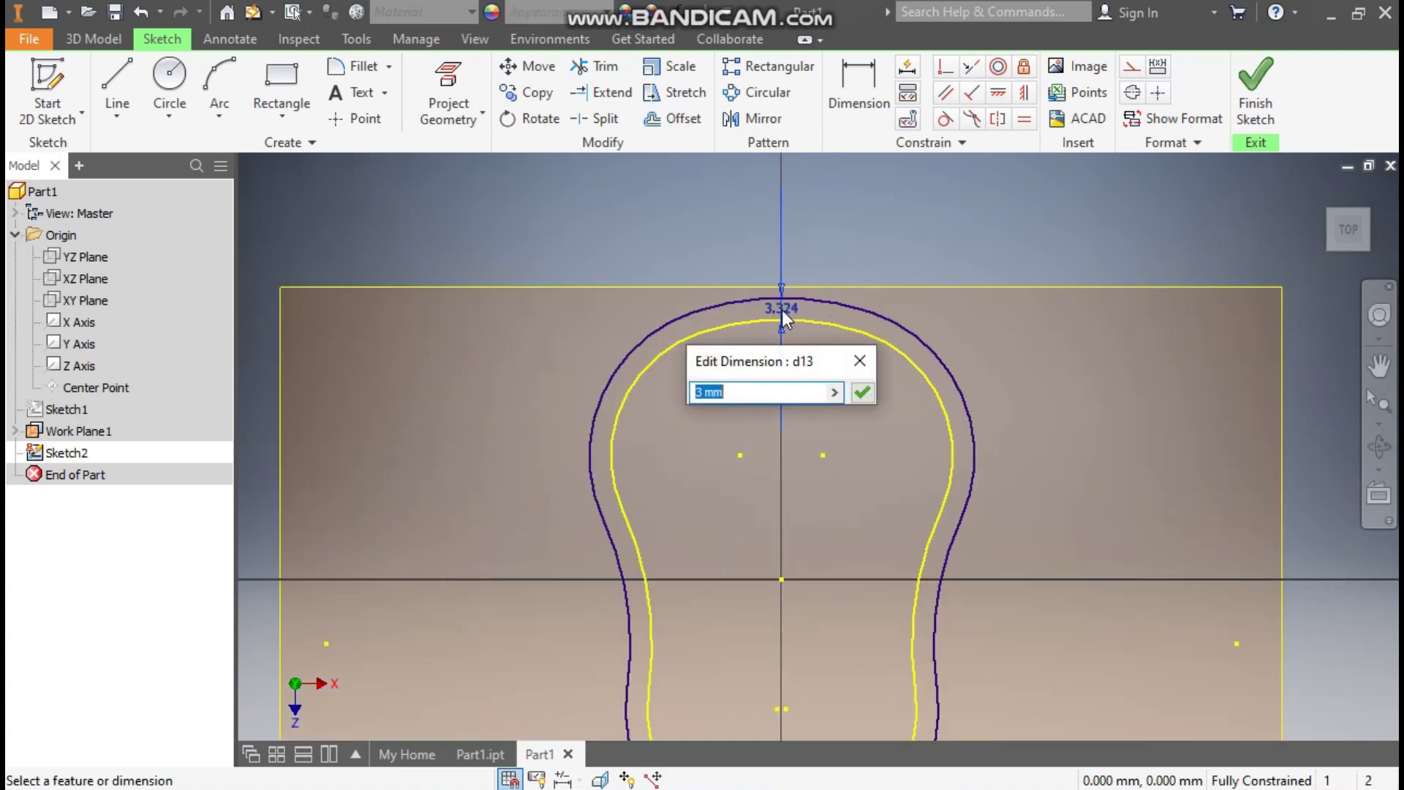
pyautogui.click(862, 393)
pyautogui.scroll(-3, 865, 325)
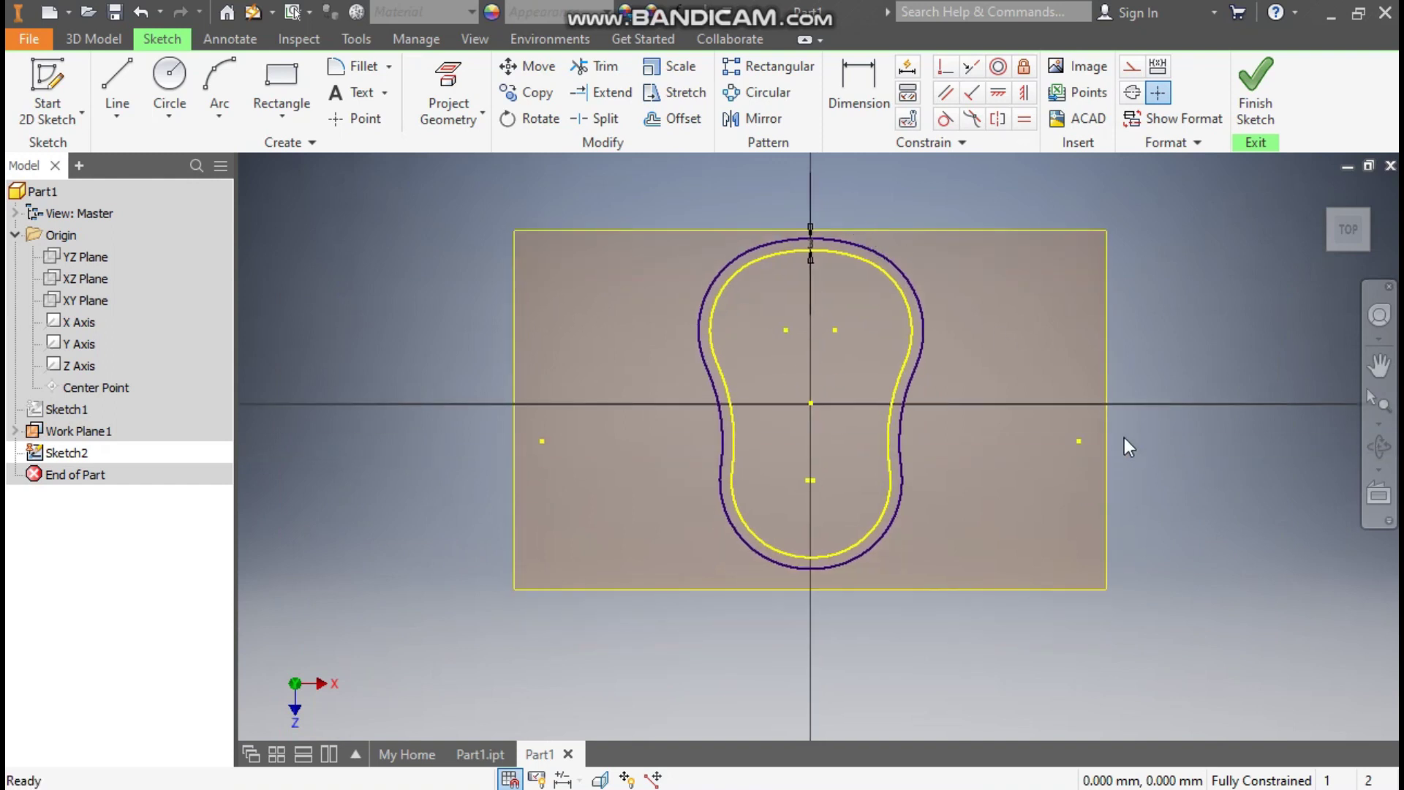
# Convert every arc of the inner projected outline to construction geometry
pyautogui.scroll(3, 848, 278)
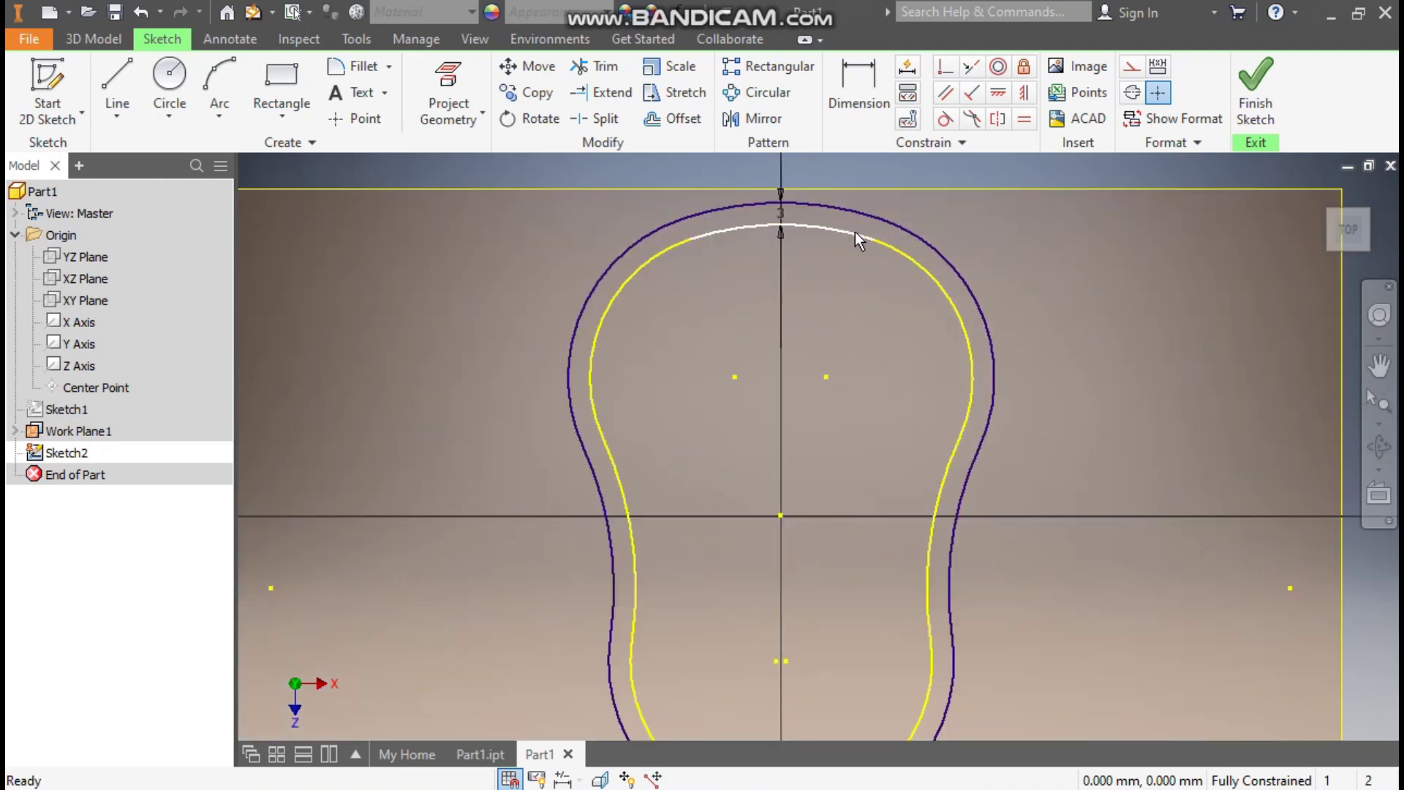
pyautogui.click(855, 231)
pyautogui.click(912, 253)
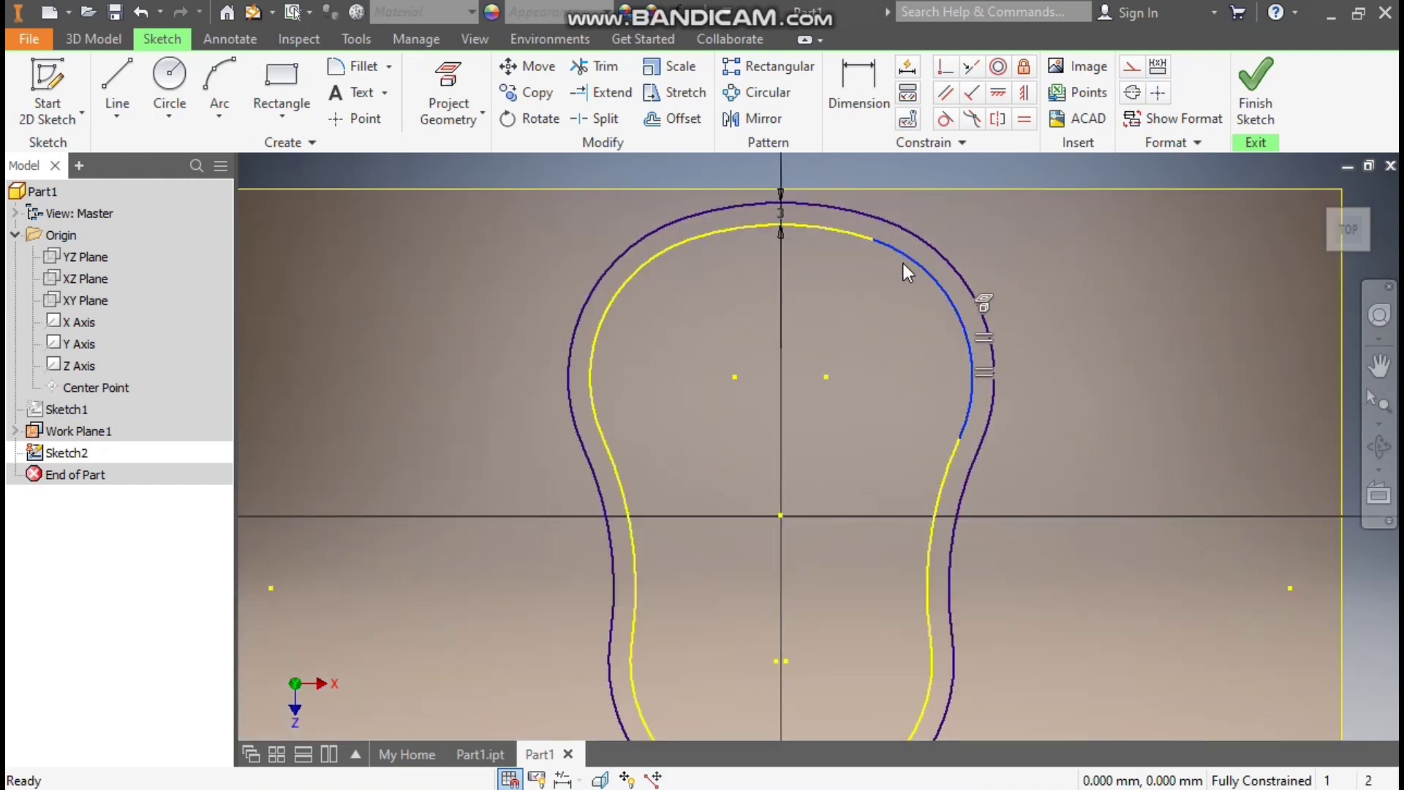
pyautogui.keyDown('ctrl'); pyautogui.click(822, 231); pyautogui.keyUp('ctrl')
pyautogui.keyDown('ctrl'); pyautogui.click(651, 268); pyautogui.keyUp('ctrl')
pyautogui.keyDown('ctrl'); pyautogui.click(632, 514); pyautogui.keyUp('ctrl')
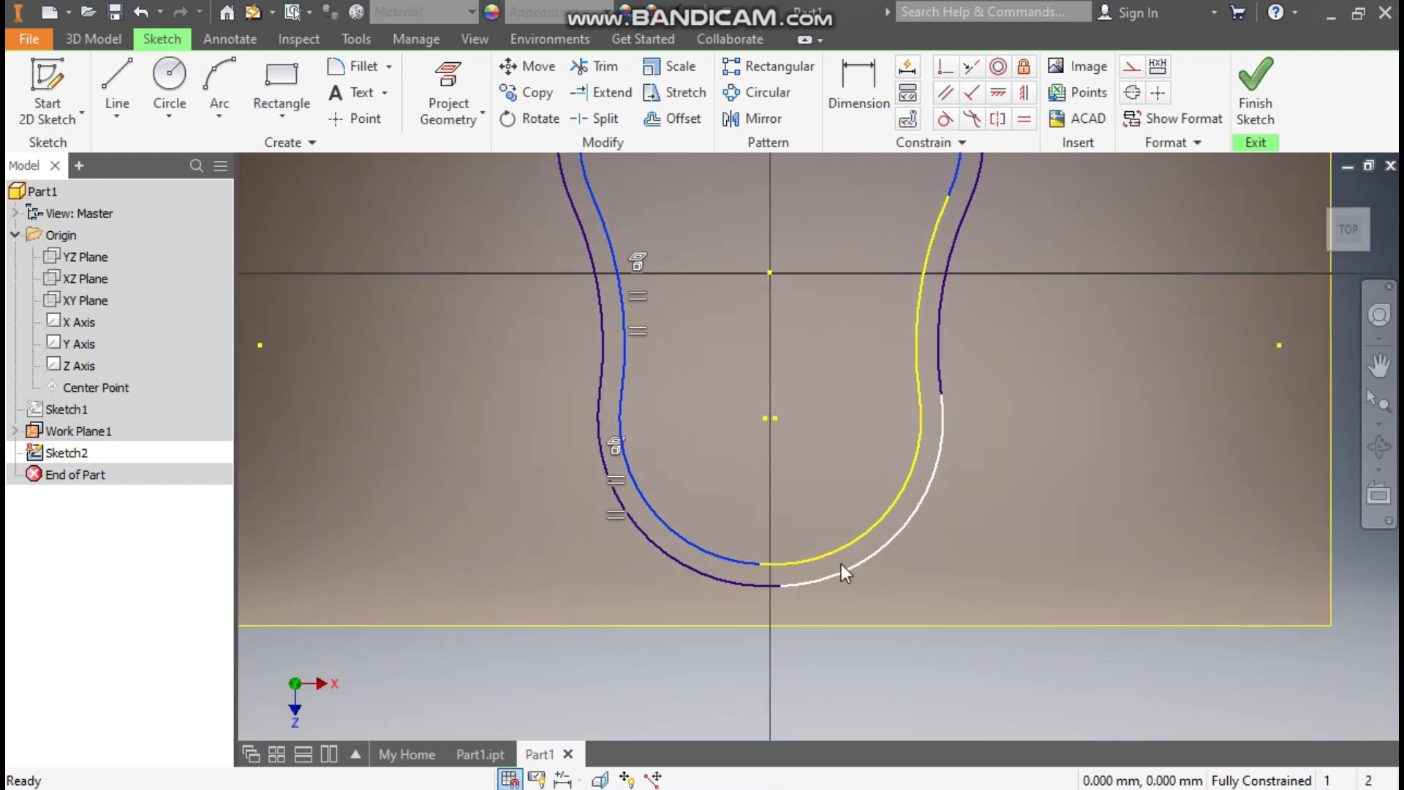
pyautogui.scroll(3, 765, 563)
pyautogui.scroll(-4, 805, 547)
pyautogui.click(941, 406)
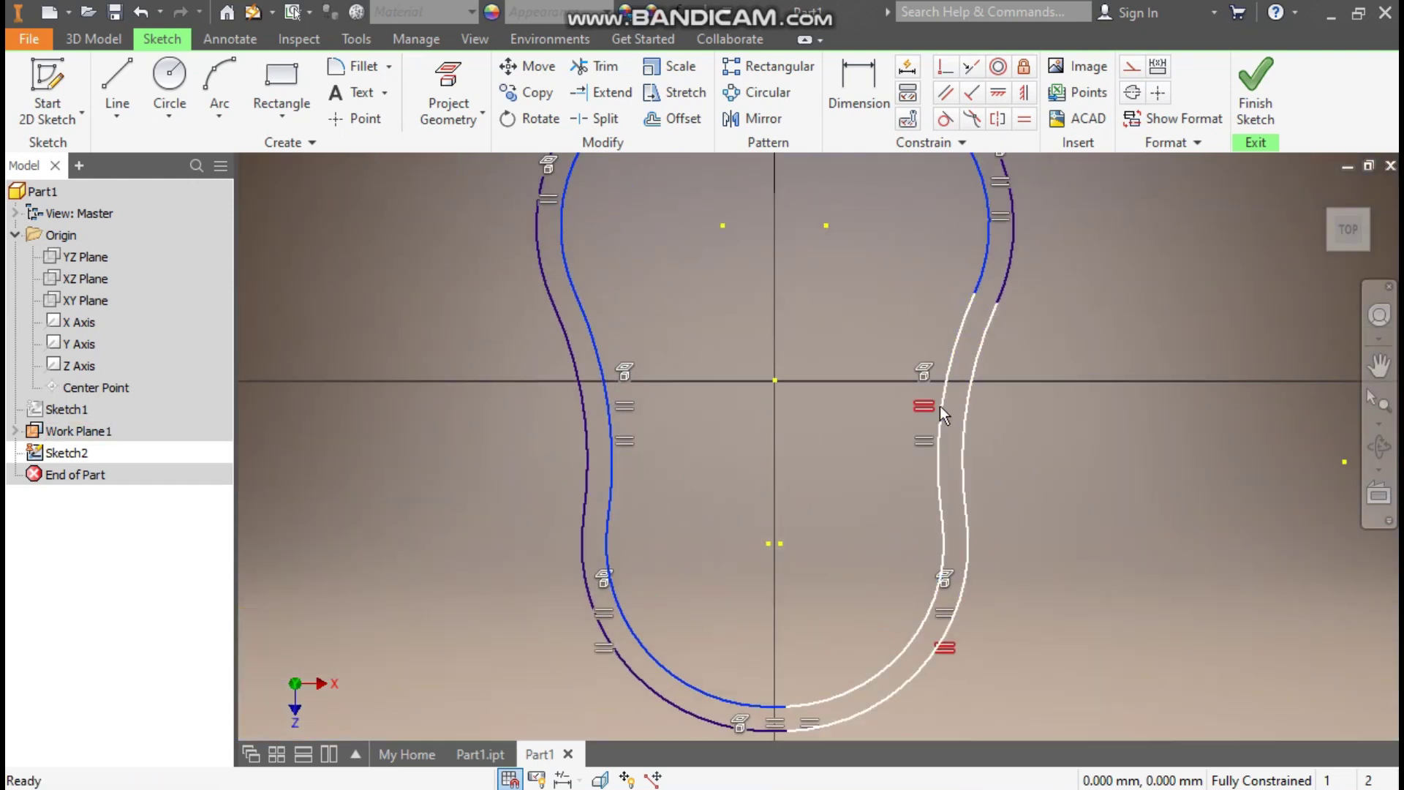
pyautogui.scroll(-2, 1102, 389)
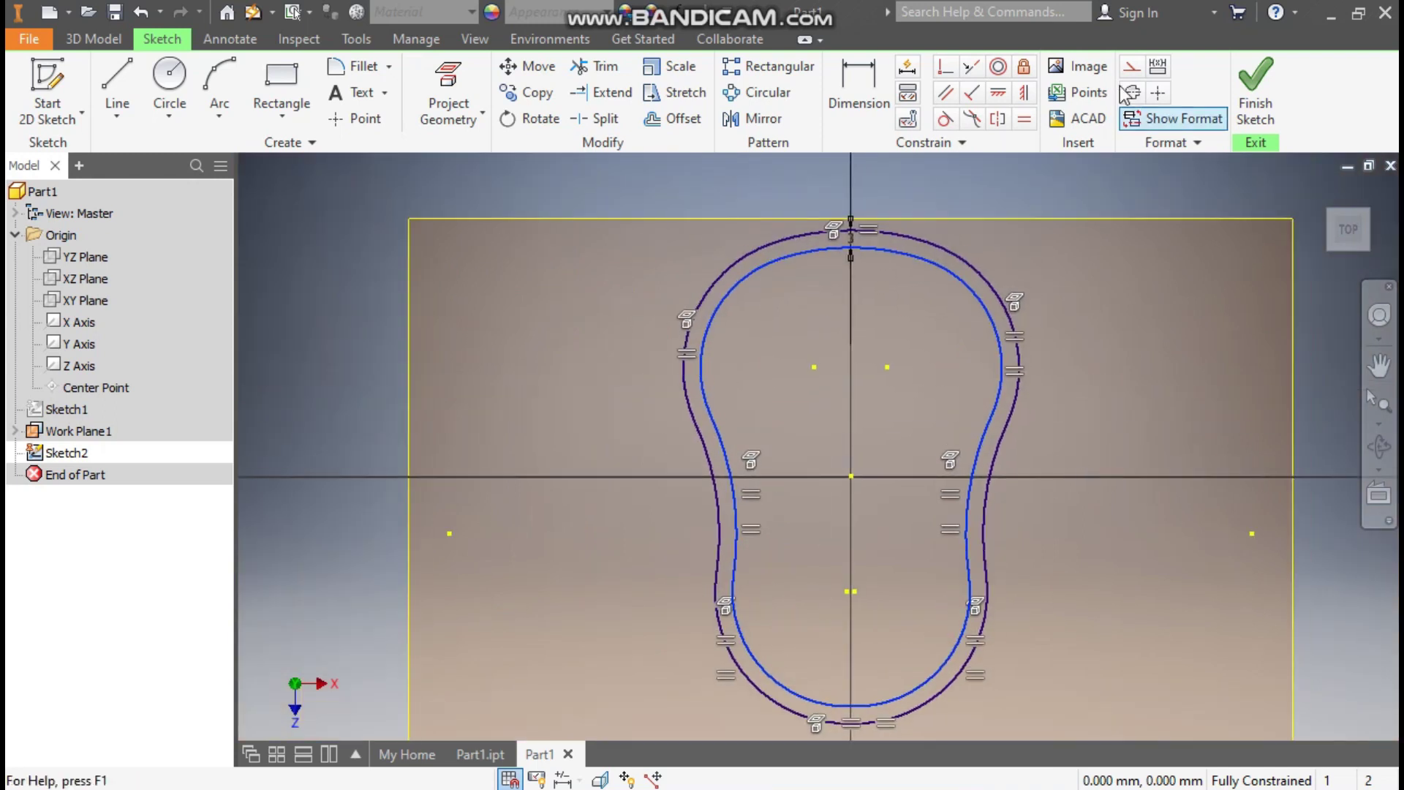
pyautogui.click(1132, 67)
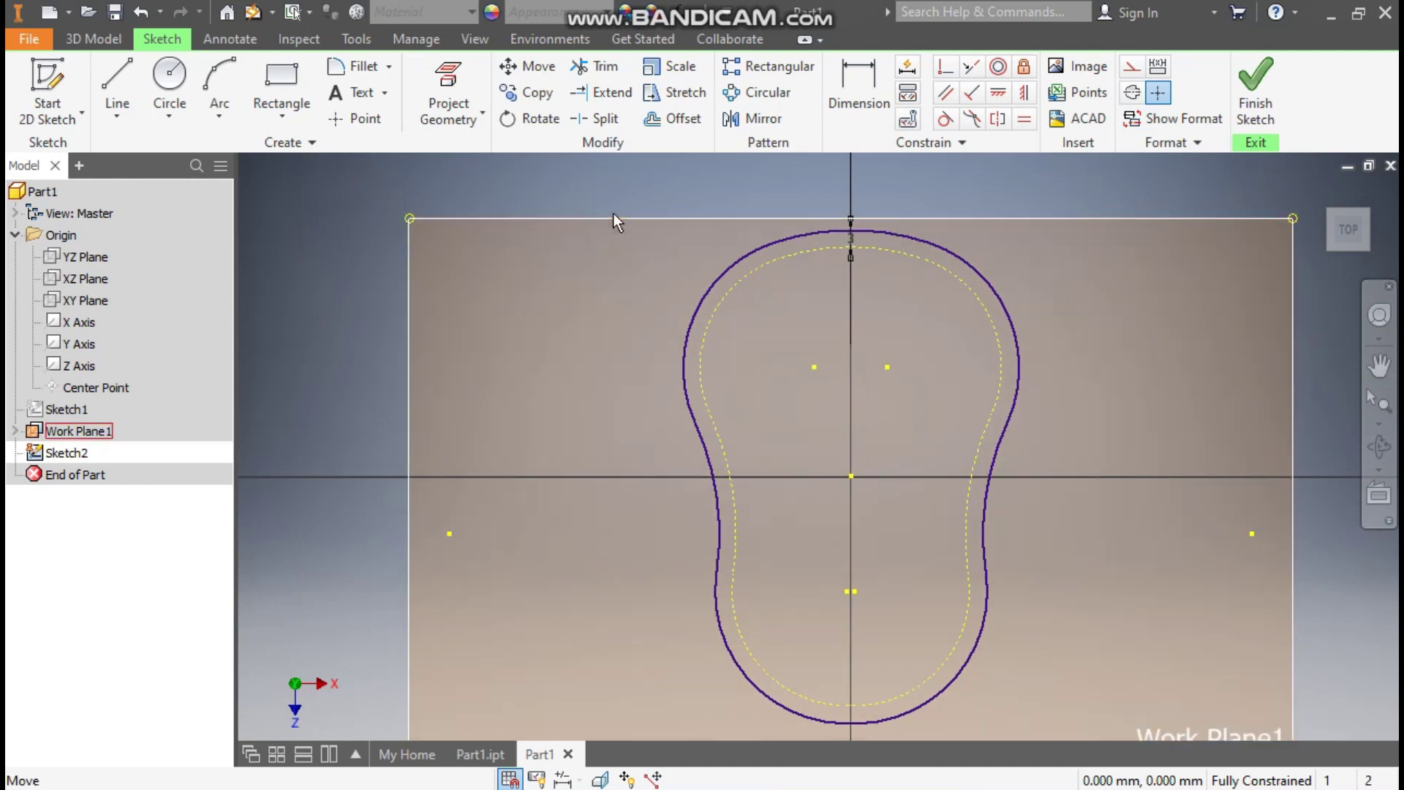
# Draw a circle 82 mm in diameter centred on the sketch origin
pyautogui.click(170, 80)
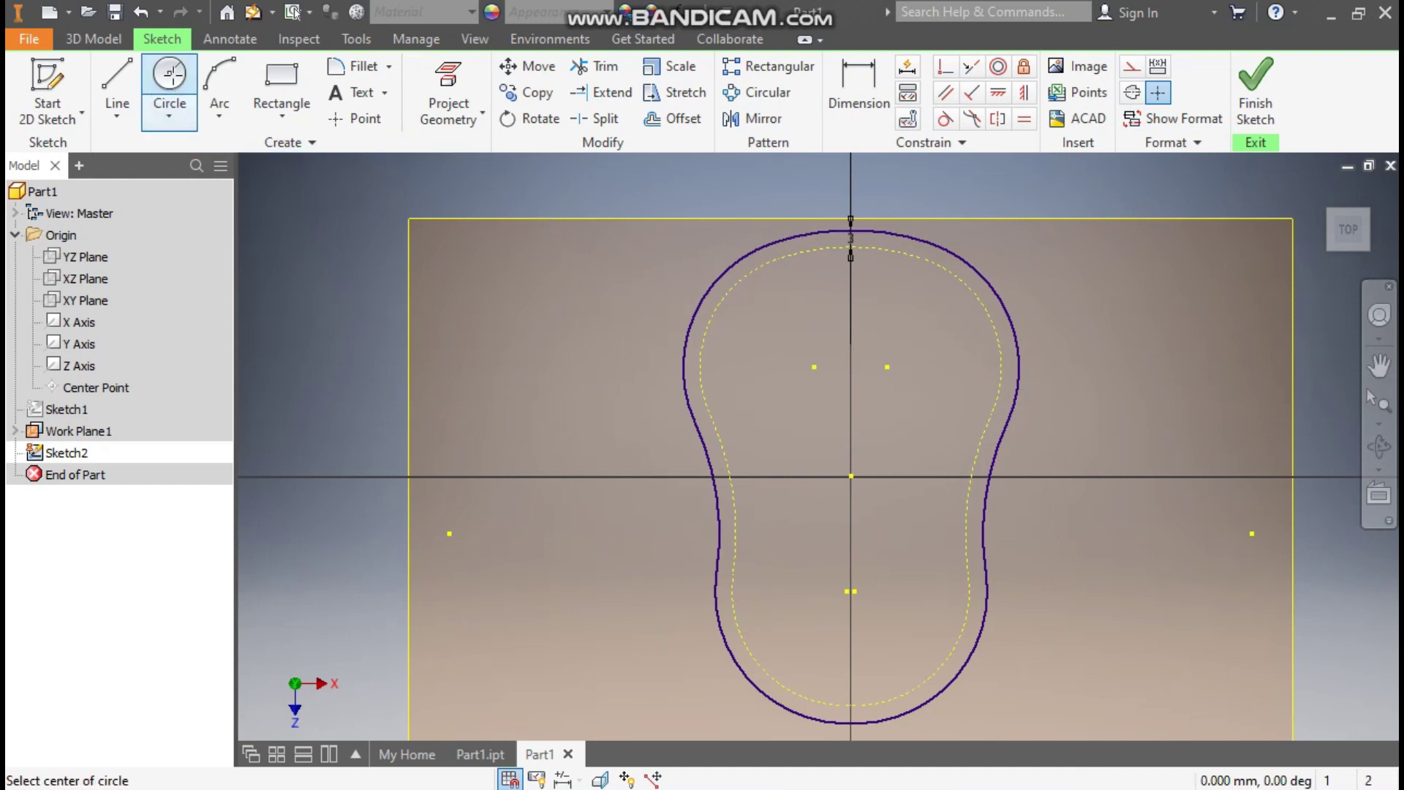
pyautogui.click(851, 475)
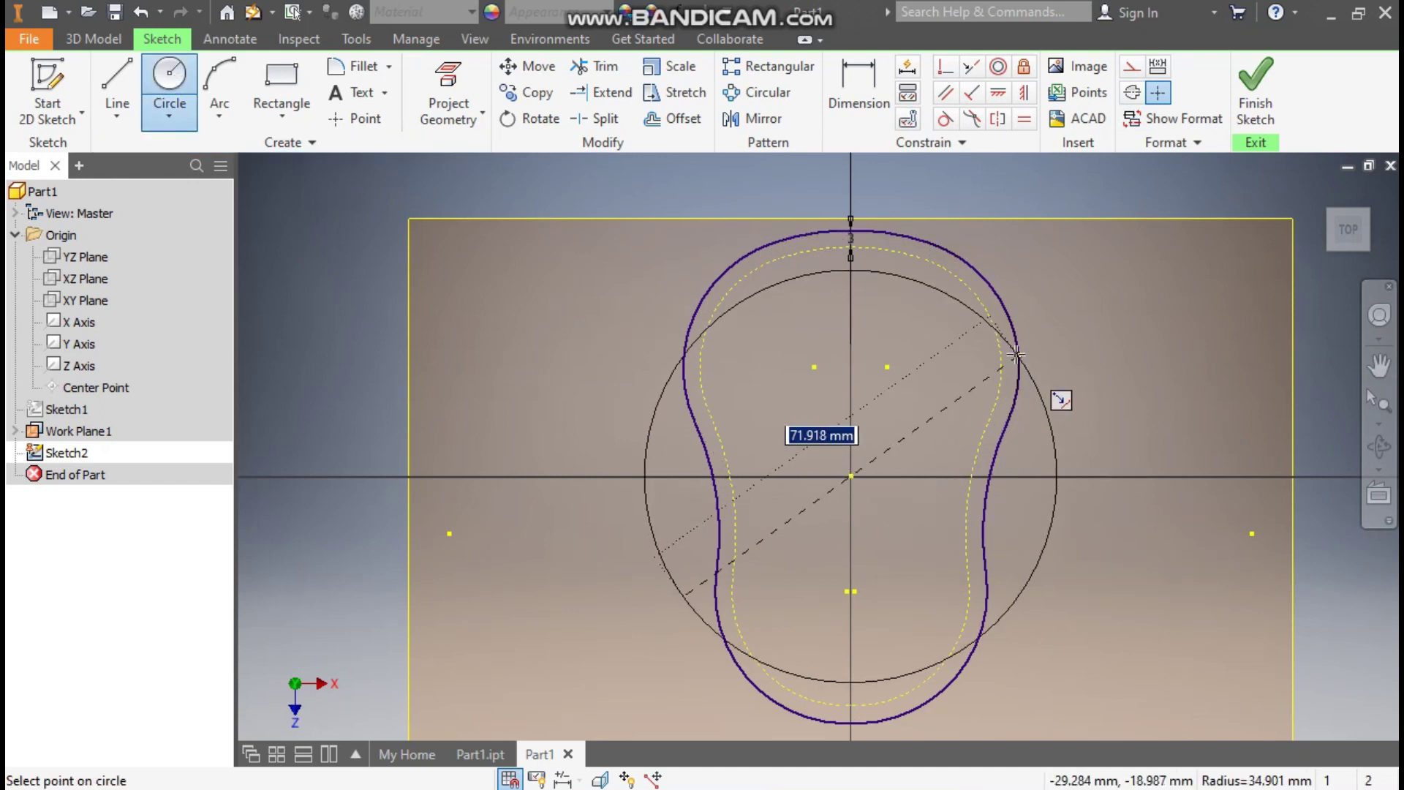
pyautogui.write('82')
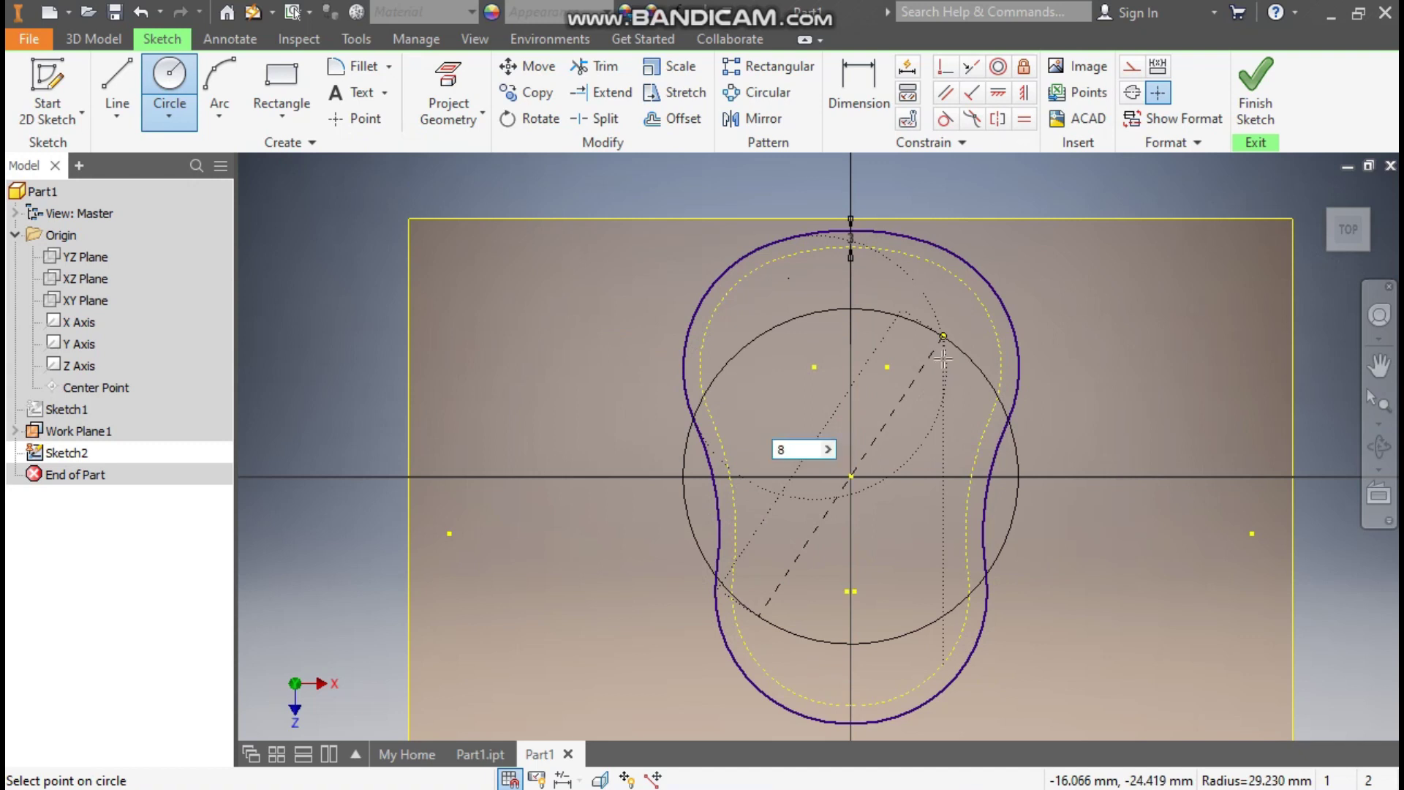
pyautogui.press('Return')
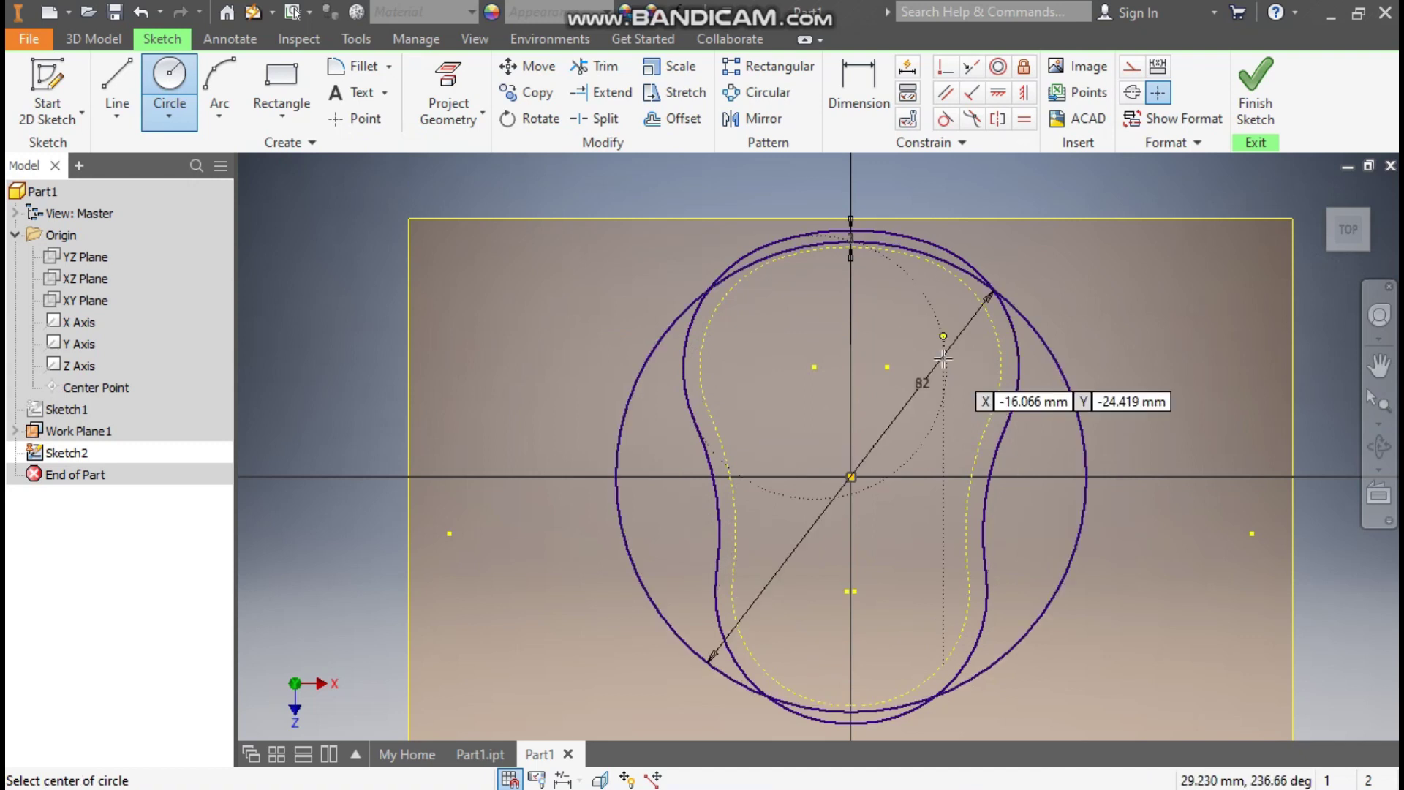
pyautogui.press('Escape')
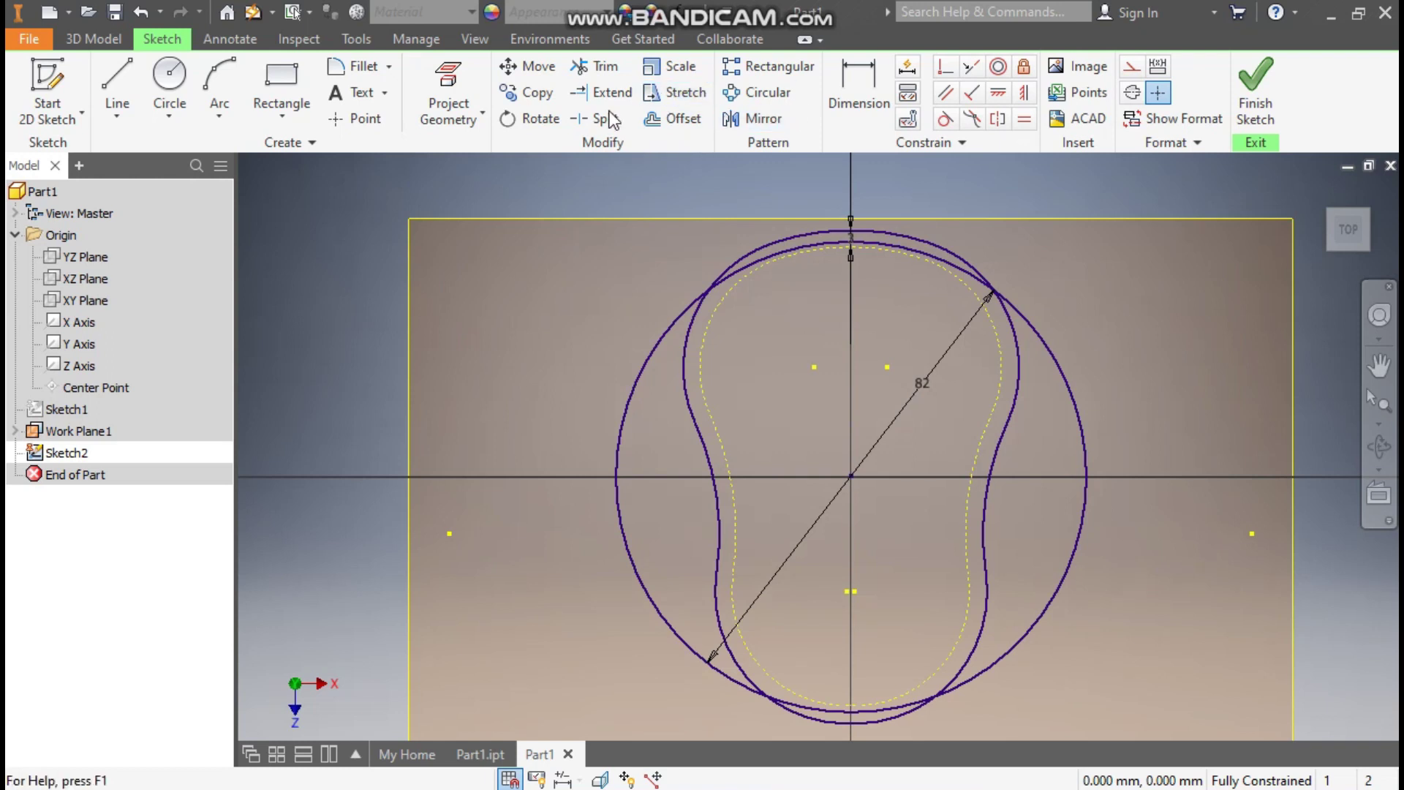
# Trim the offset outline's arcs that extend beyond the circle at the wide upper end
pyautogui.click(598, 68)
pyautogui.scroll(3, 792, 217)
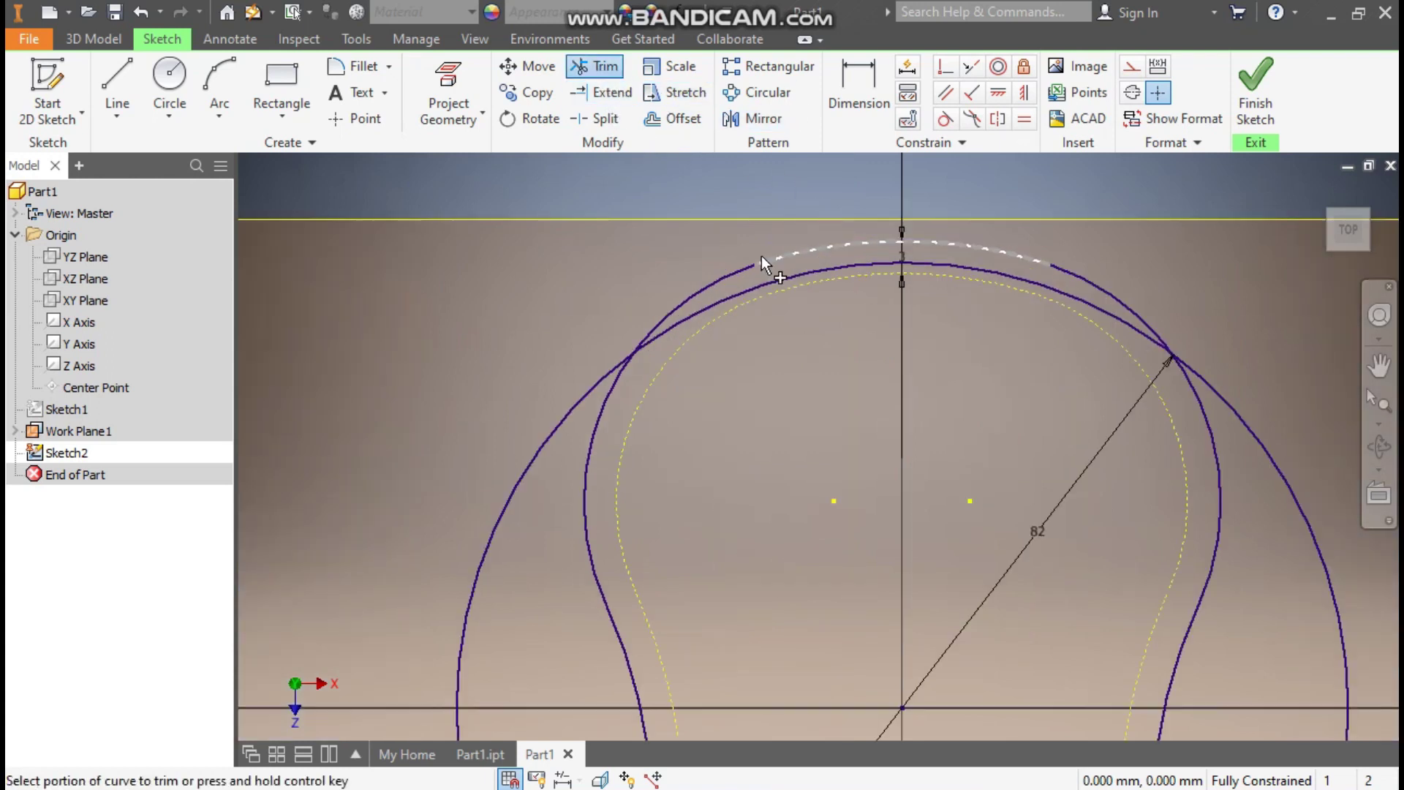
pyautogui.click(729, 272)
pyautogui.click(784, 245)
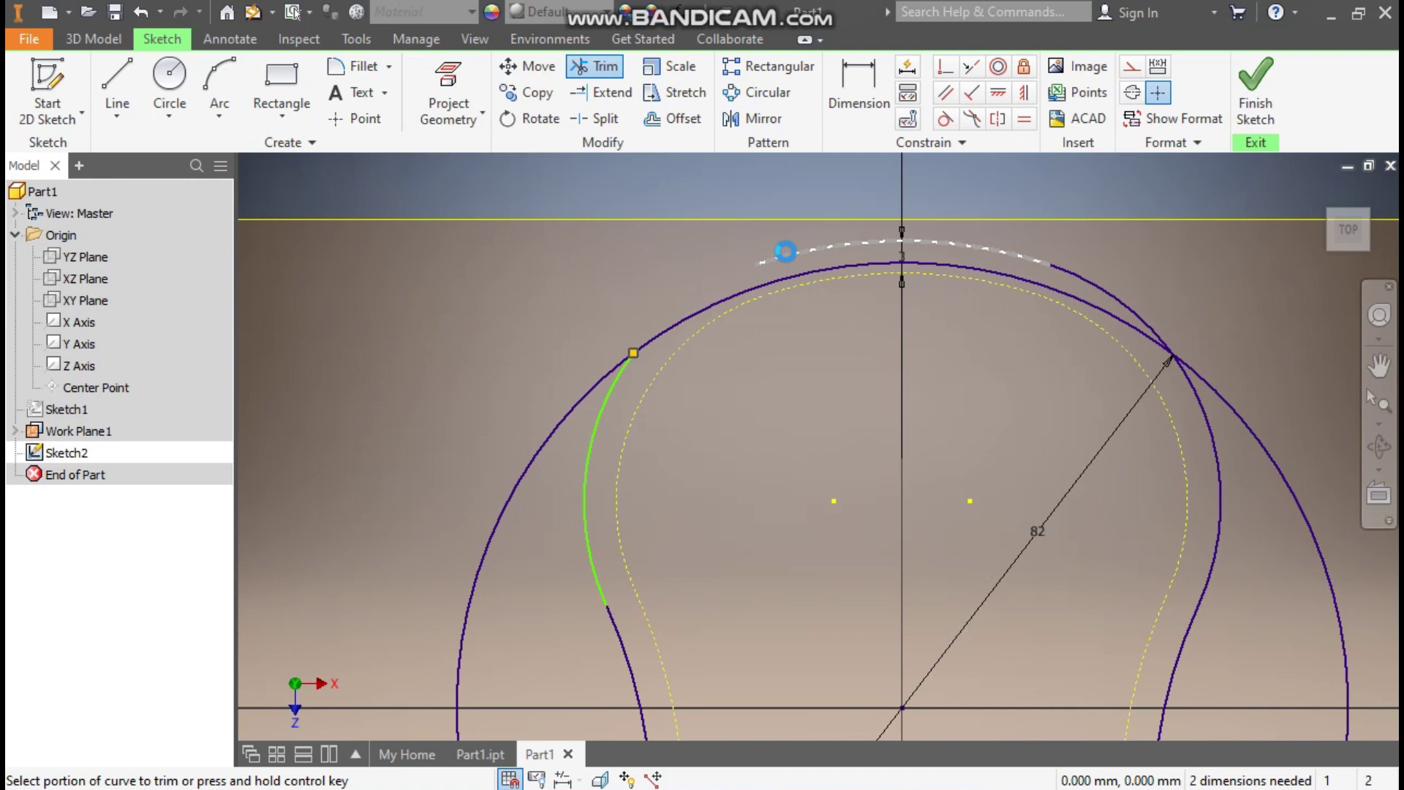
pyautogui.click(1082, 274)
pyautogui.scroll(-2, 1042, 247)
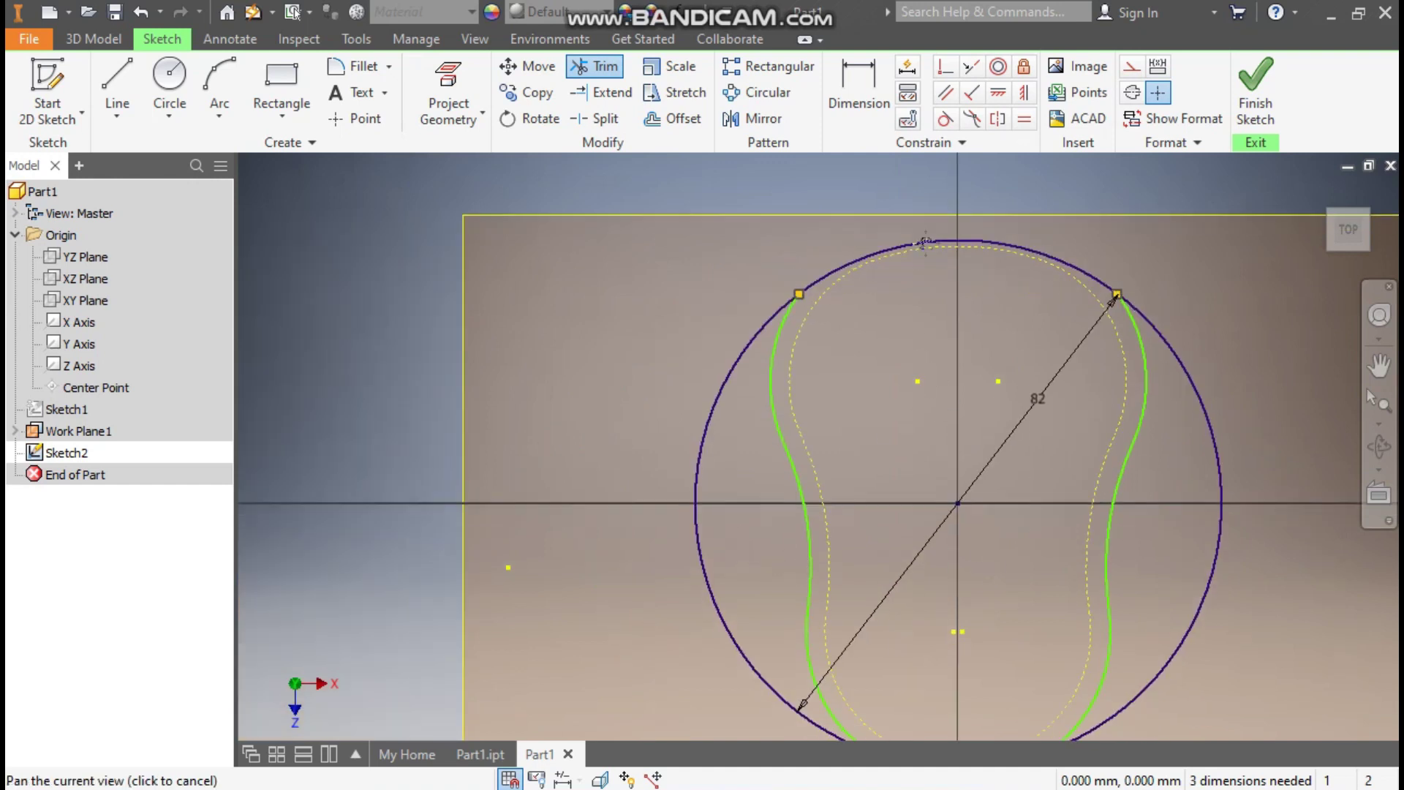
# Trim the offset outline's arcs that extend beyond the circle at the narrow lower end
pyautogui.moveTo(704, 458); pyautogui.dragTo(695, 231, button='middle')
pyautogui.click(904, 560)
pyautogui.click(963, 566)
pyautogui.scroll(2, 950, 569)
pyautogui.scroll(2, 948, 567)
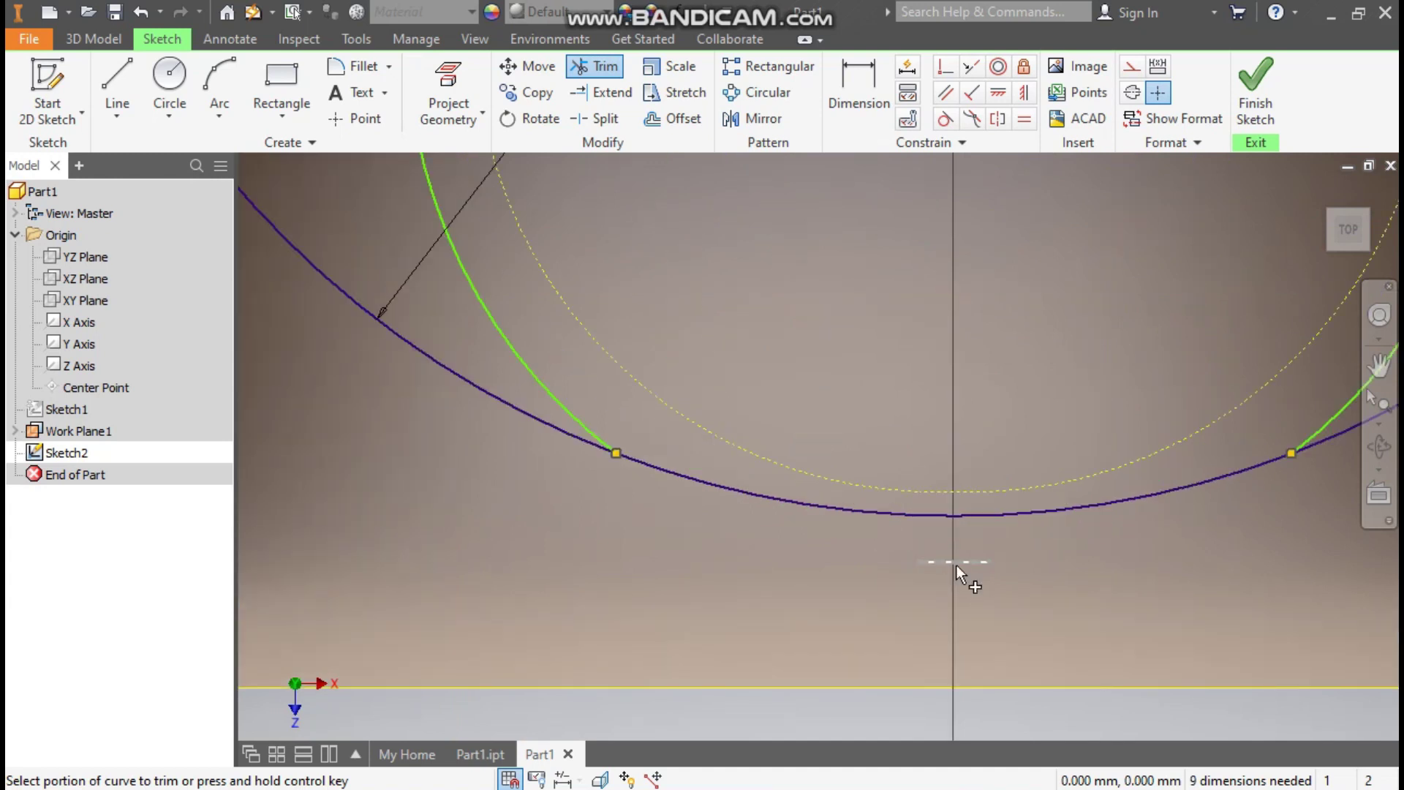
pyautogui.scroll(-3, 977, 614)
pyautogui.moveTo(981, 636); pyautogui.dragTo(963, 677, button='middle')
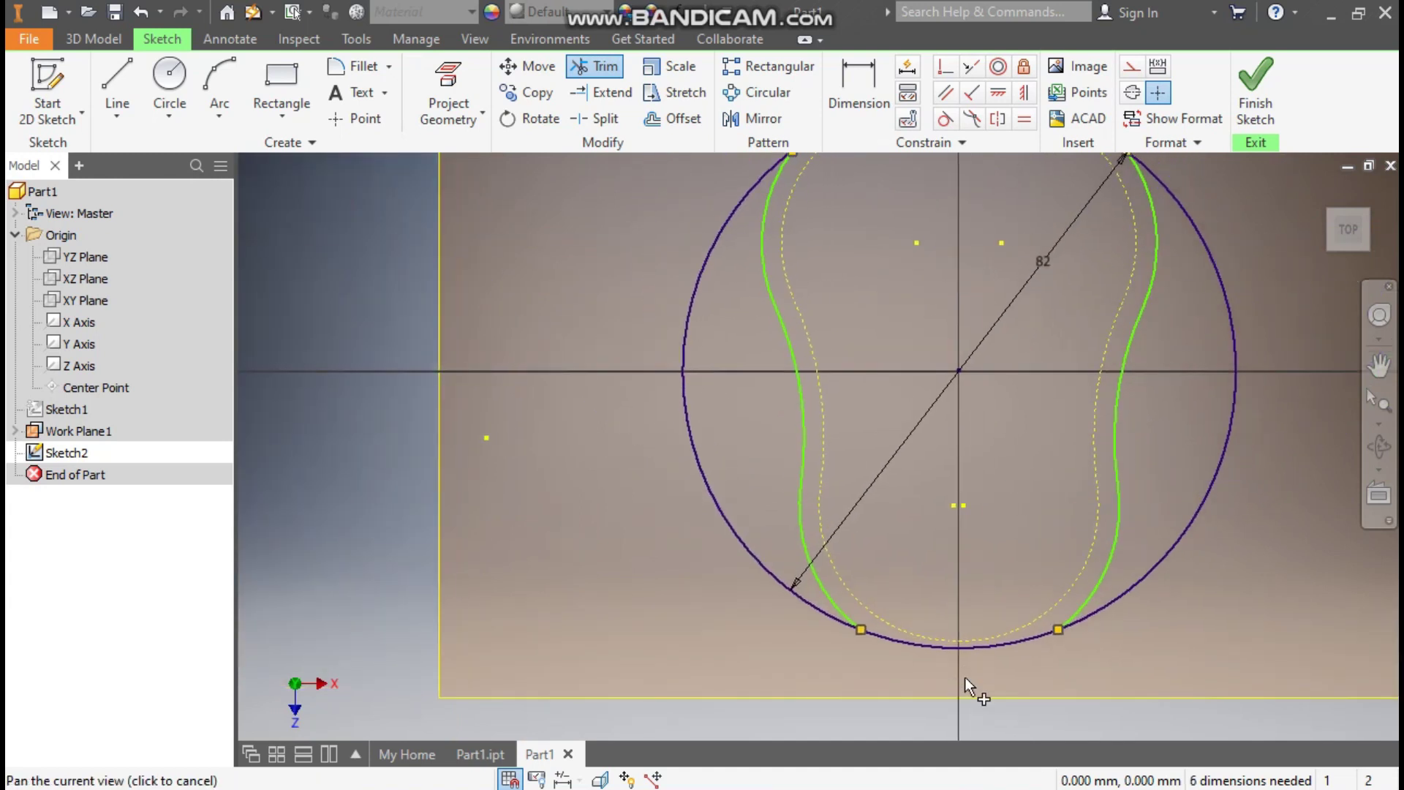
# Trim both side arcs of the 82 mm circle that lie outside the waisted outline
pyautogui.scroll(-3, 982, 434)
pyautogui.moveTo(981, 435); pyautogui.dragTo(979, 553, button='middle')
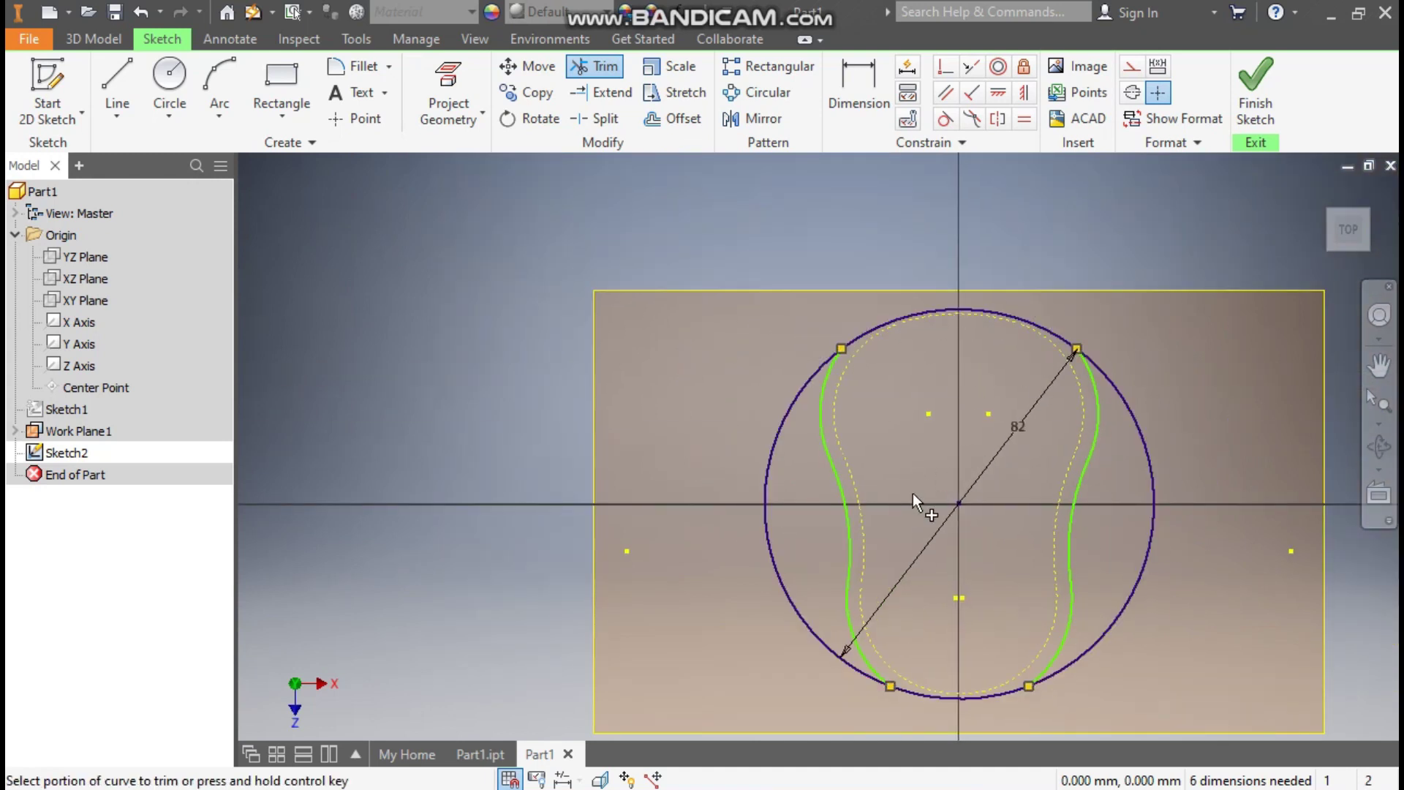
pyautogui.click(779, 425)
pyautogui.click(1125, 400)
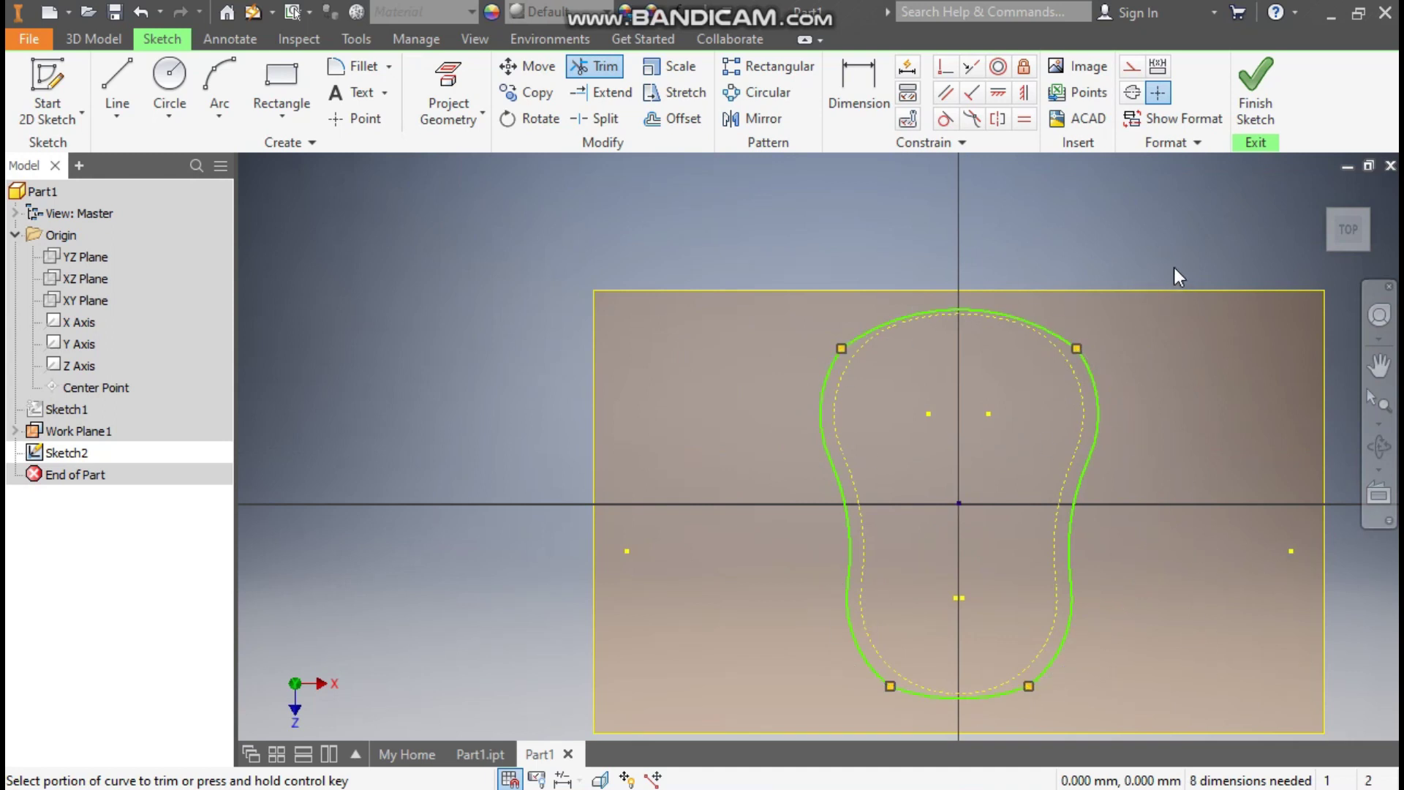
pyautogui.press('Escape')
# Fillet the two sharp corners at the outline's wide upper end with a 20 mm radius
pyautogui.scroll(3, 859, 354)
pyautogui.scroll(3, 858, 353)
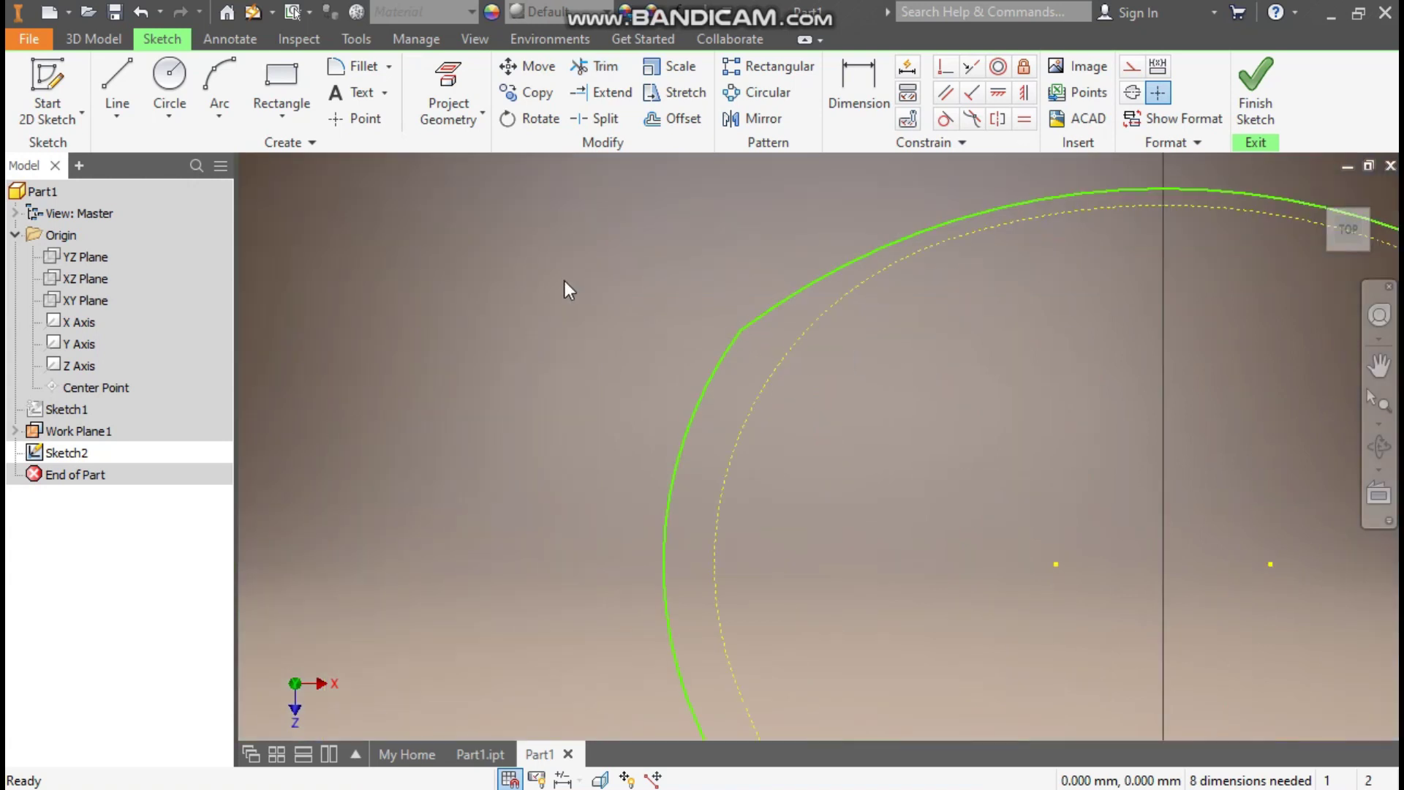
pyautogui.click(349, 75)
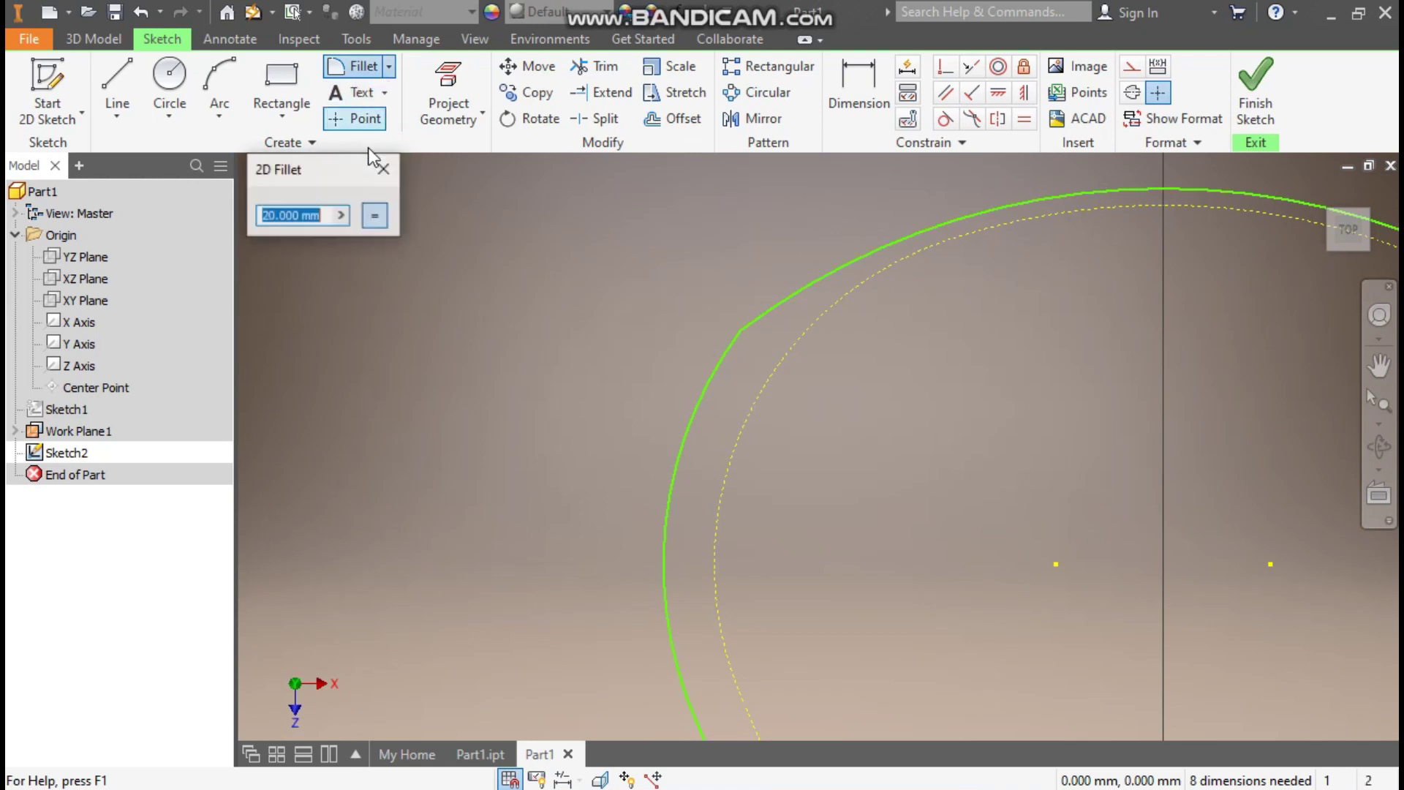
pyautogui.click(320, 215)
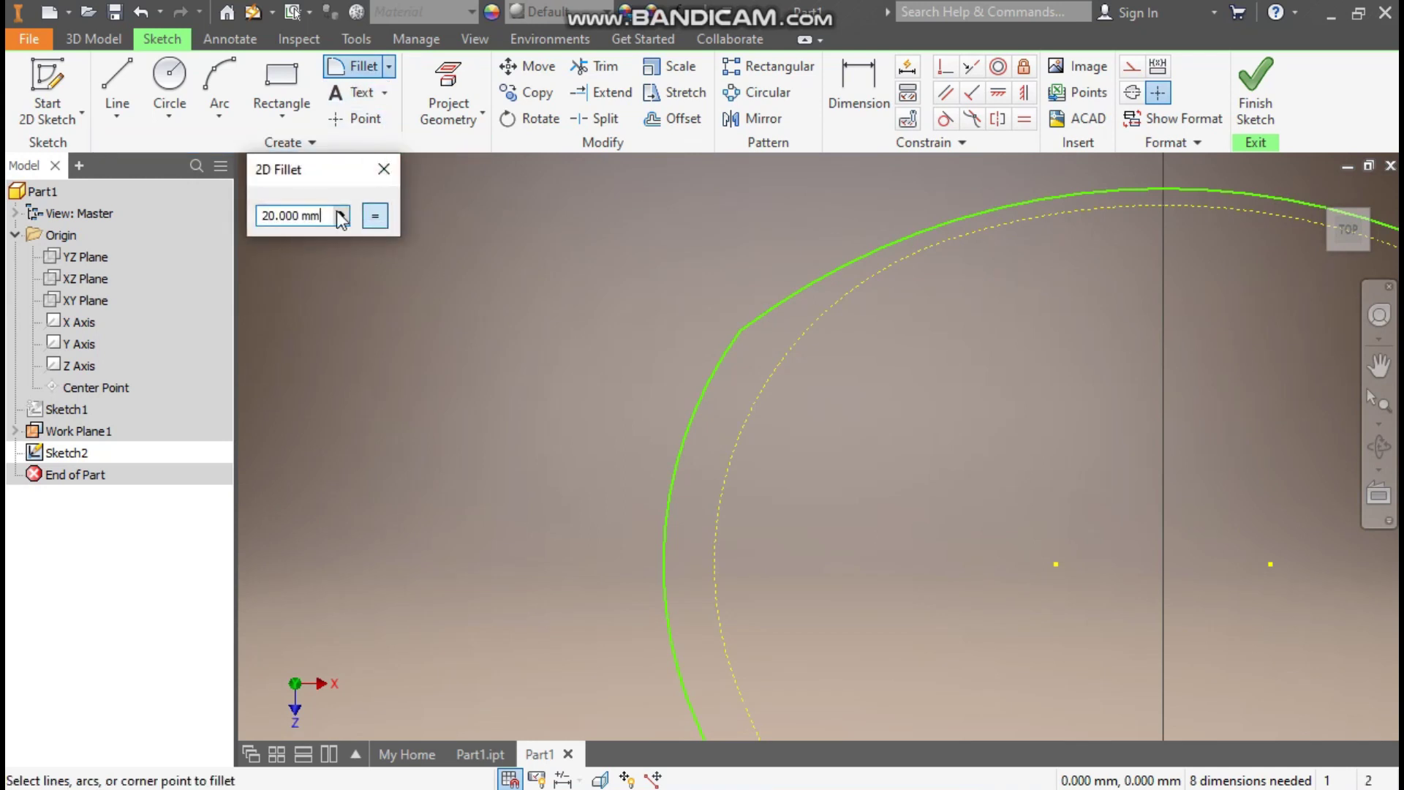
pyautogui.click(764, 314)
pyautogui.click(726, 353)
pyautogui.scroll(-3, 945, 297)
pyautogui.scroll(2, 959, 280)
pyautogui.click(965, 284)
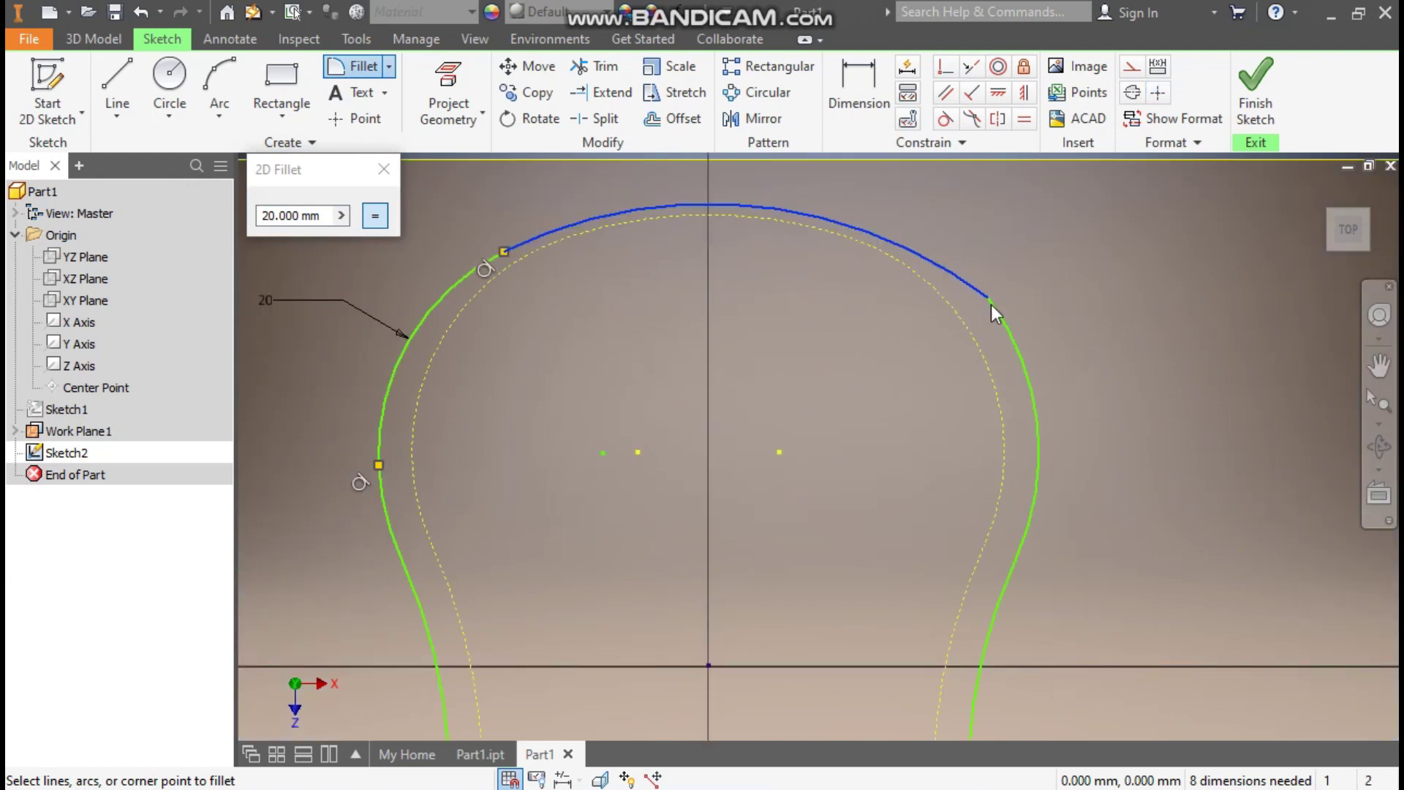
# Fillet the two sharp corners at the outline's narrow lower end with the same 20 mm radius
pyautogui.scroll(-3, 1006, 319)
pyautogui.scroll(3, 909, 548)
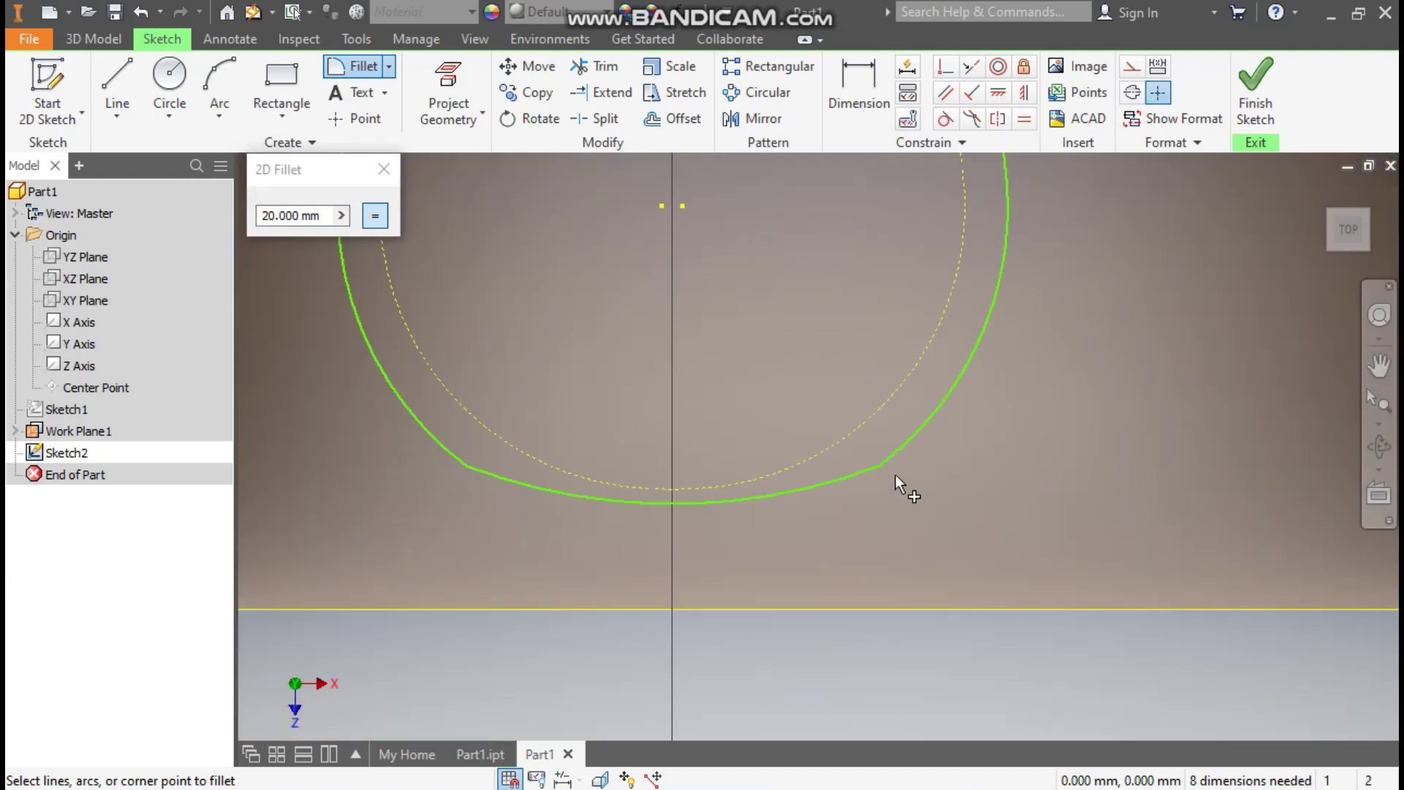
pyautogui.click(903, 441)
pyautogui.click(852, 473)
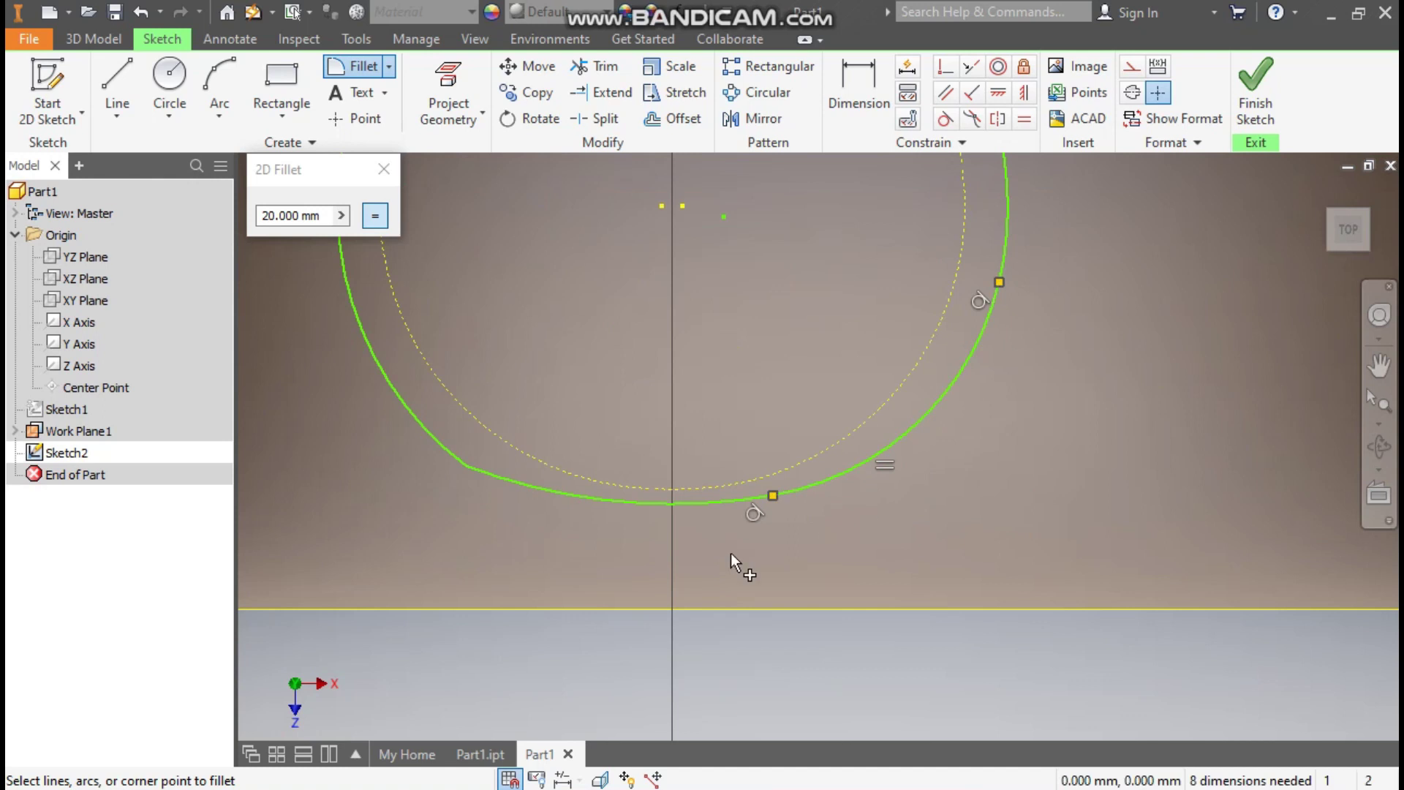
pyautogui.click(479, 472)
pyautogui.click(449, 455)
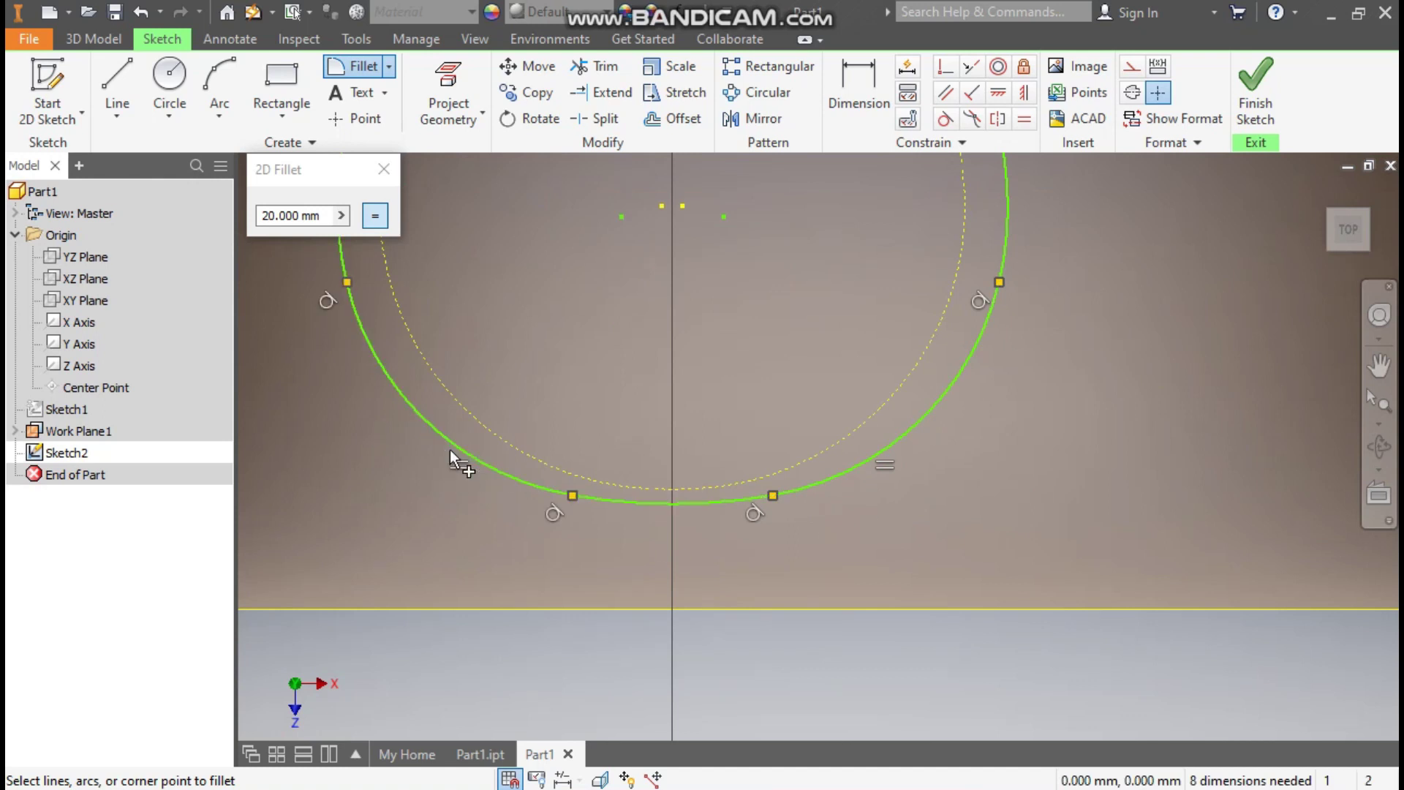
pyautogui.scroll(-3, 721, 516)
pyautogui.moveTo(752, 683)
pyautogui.mouseDown(button='middle')
pyautogui.moveTo(746, 752)
pyautogui.moveTo(808, 715)
pyautogui.moveTo(800, 740)
pyautogui.mouseUp(button='middle')
pyautogui.scroll(-1, 801, 739)
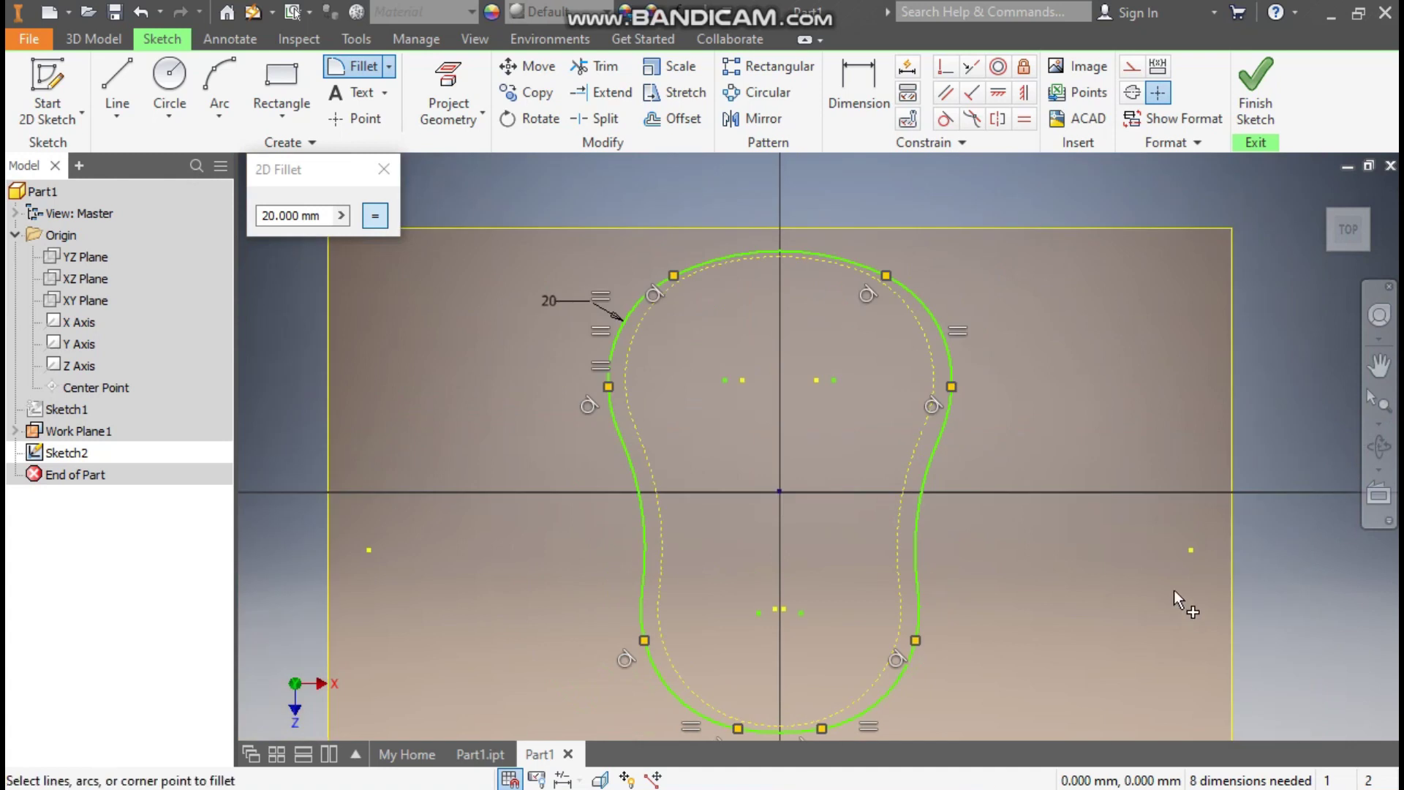
pyautogui.press('Escape')
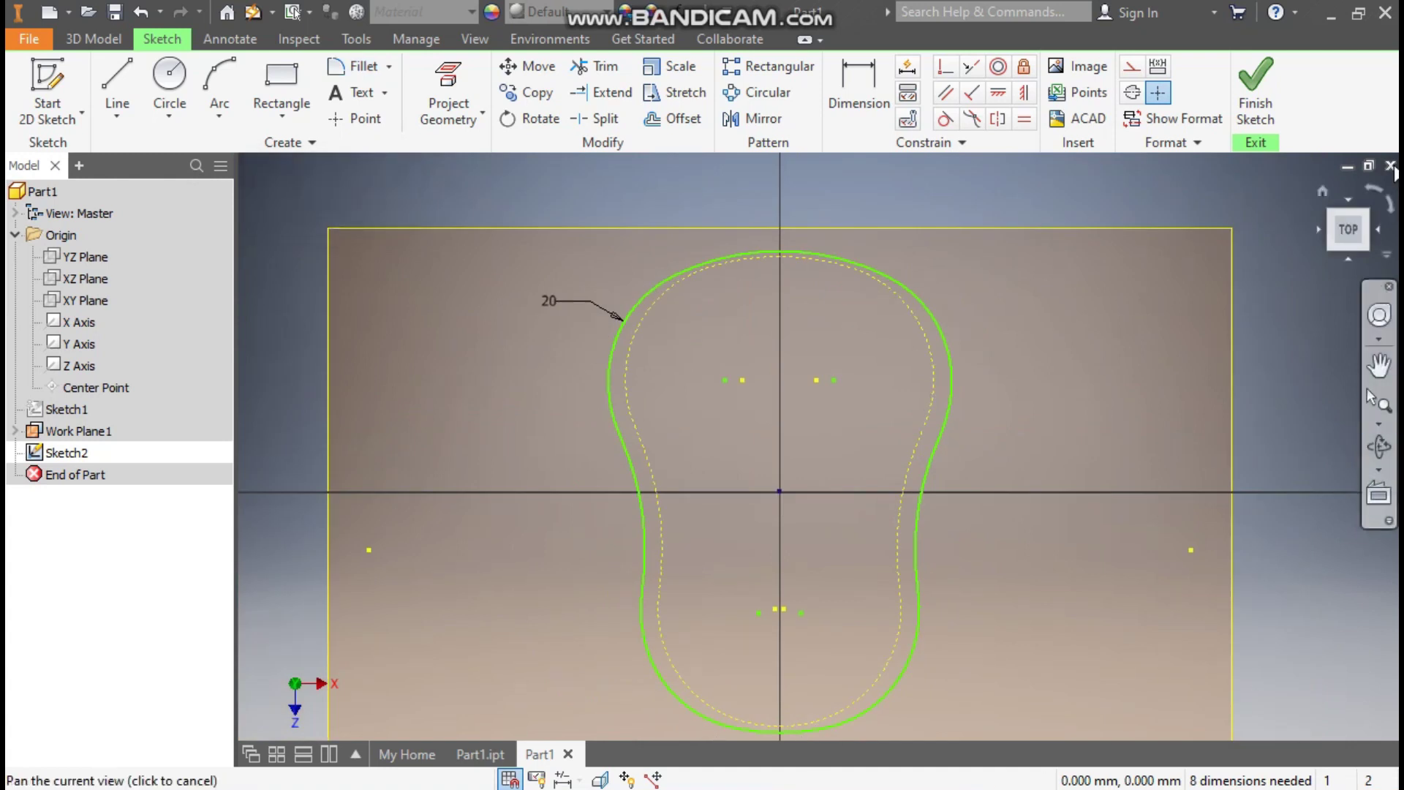
# Finish the second sketch and make the first sketch visible again
pyautogui.click(1262, 92)
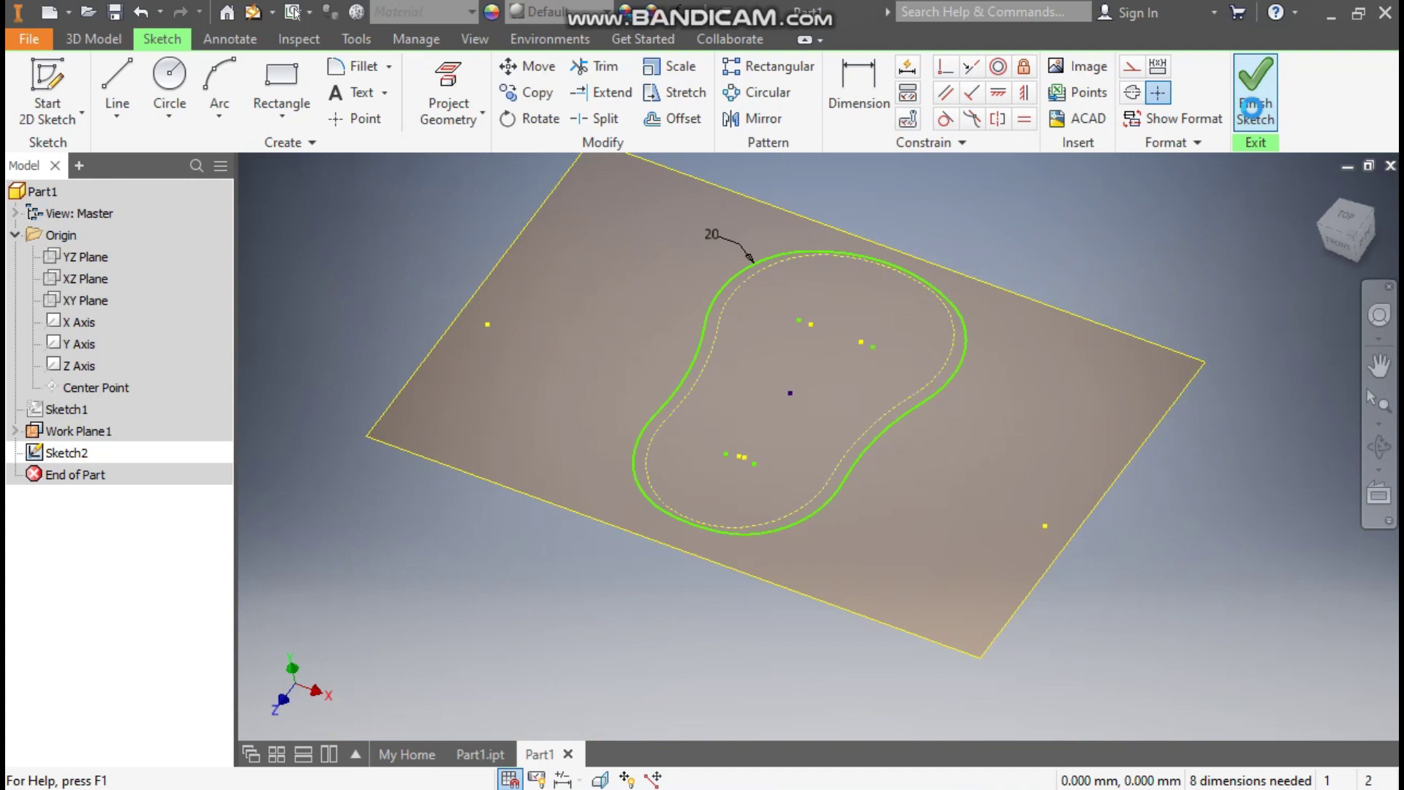
pyautogui.click(73, 408)
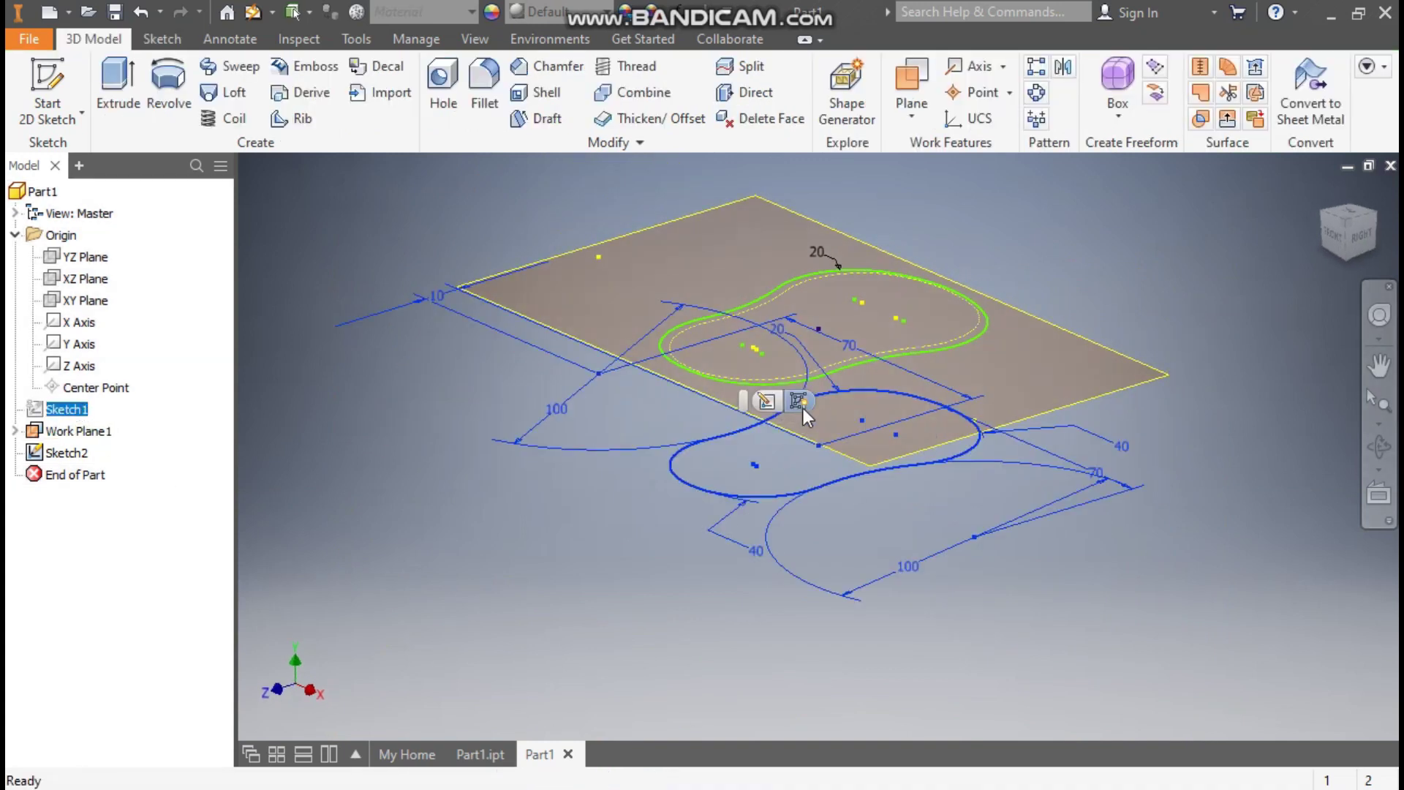
pyautogui.click(799, 402)
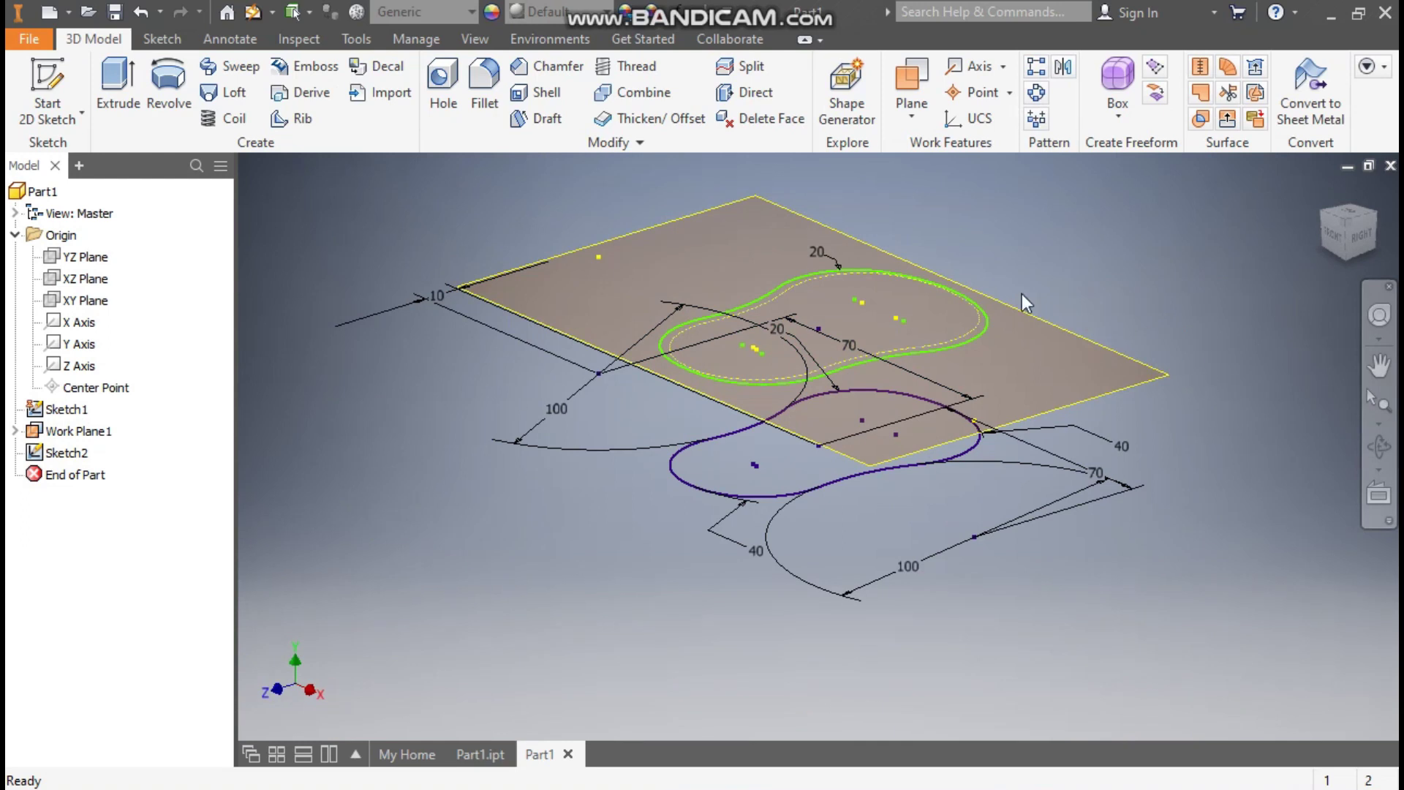
# Loft a surface between the upper outline (Sketch2) and the base outline (Sketch1) with merged tangent faces
pyautogui.click(236, 93)
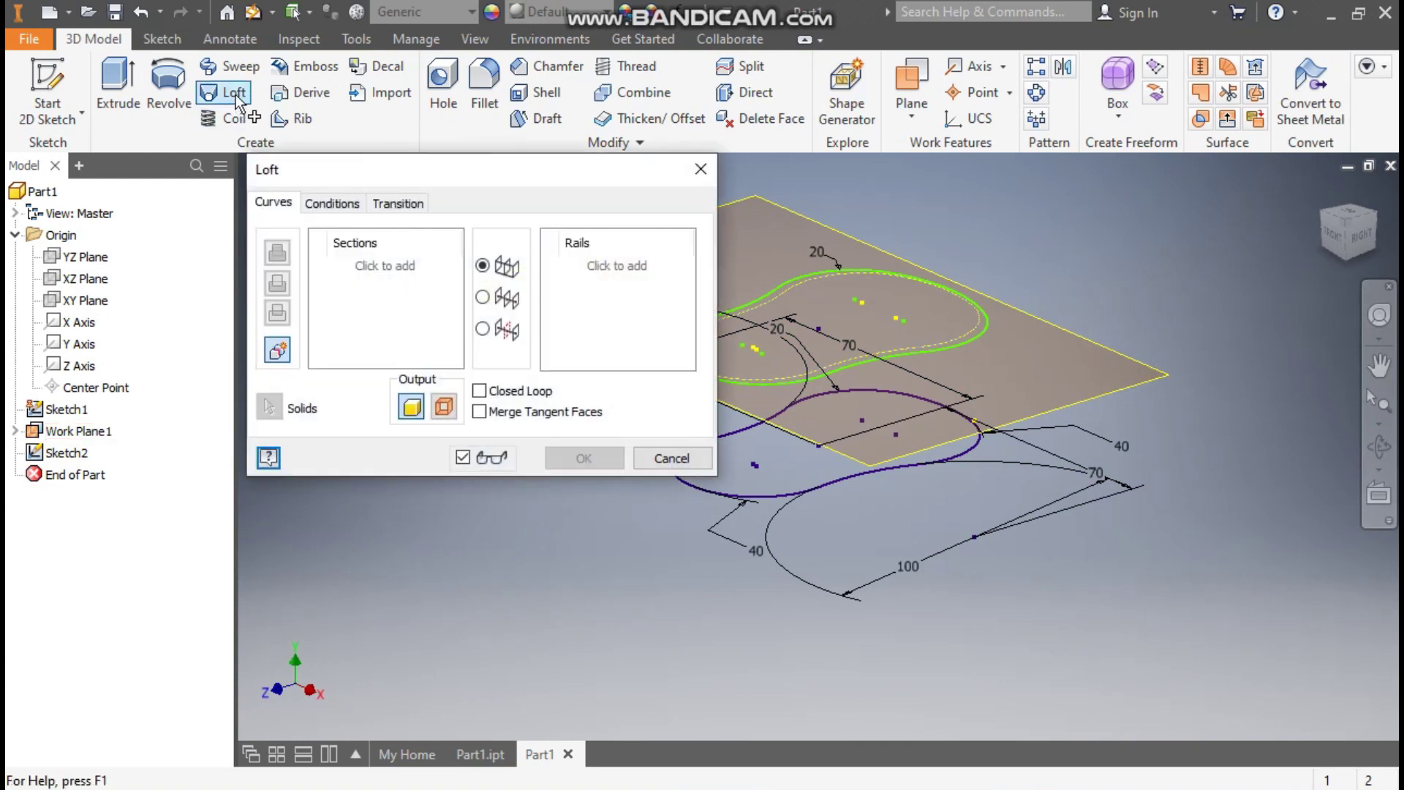
pyautogui.click(443, 408)
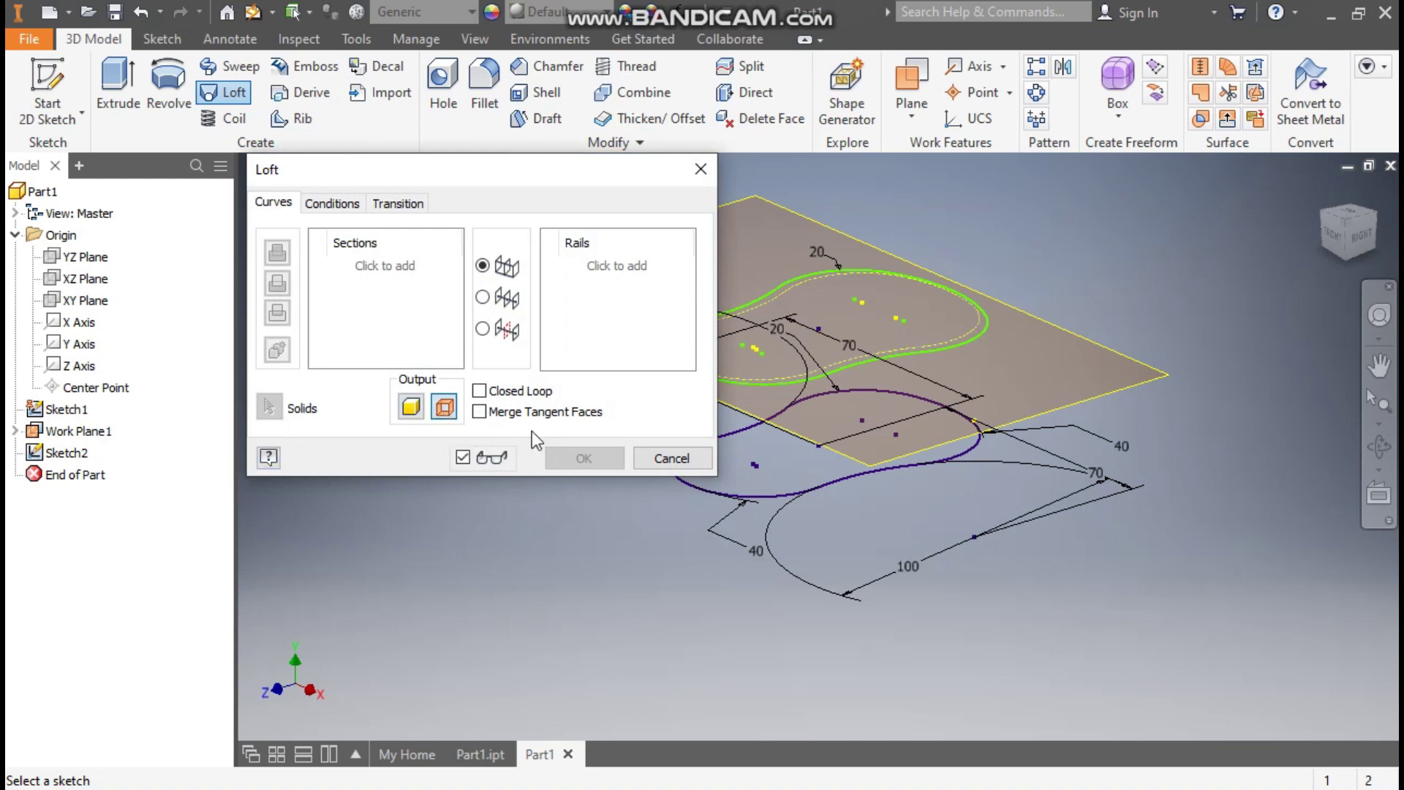
pyautogui.click(384, 268)
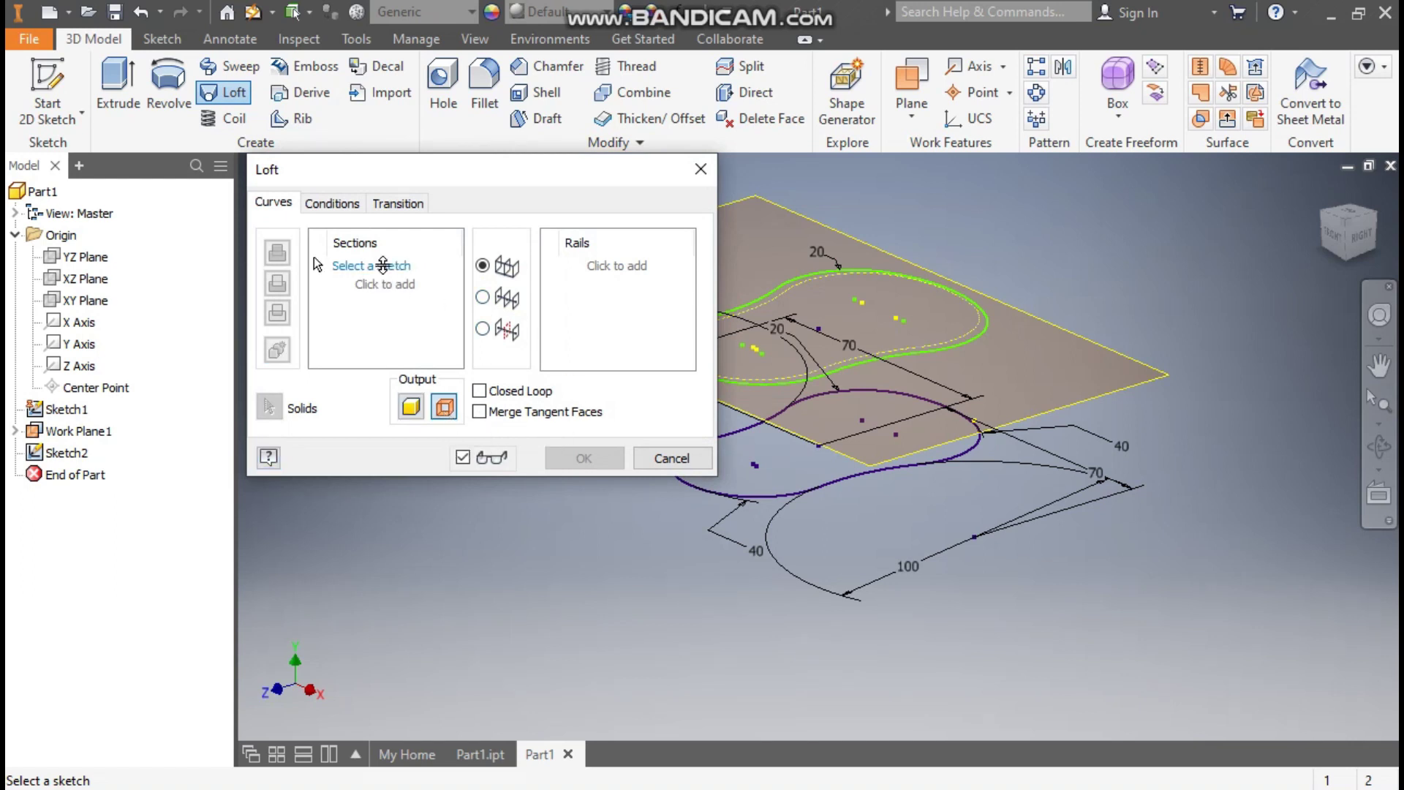
pyautogui.click(865, 278)
pyautogui.moveTo(885, 454); pyautogui.dragTo(1084, 424, button='middle')
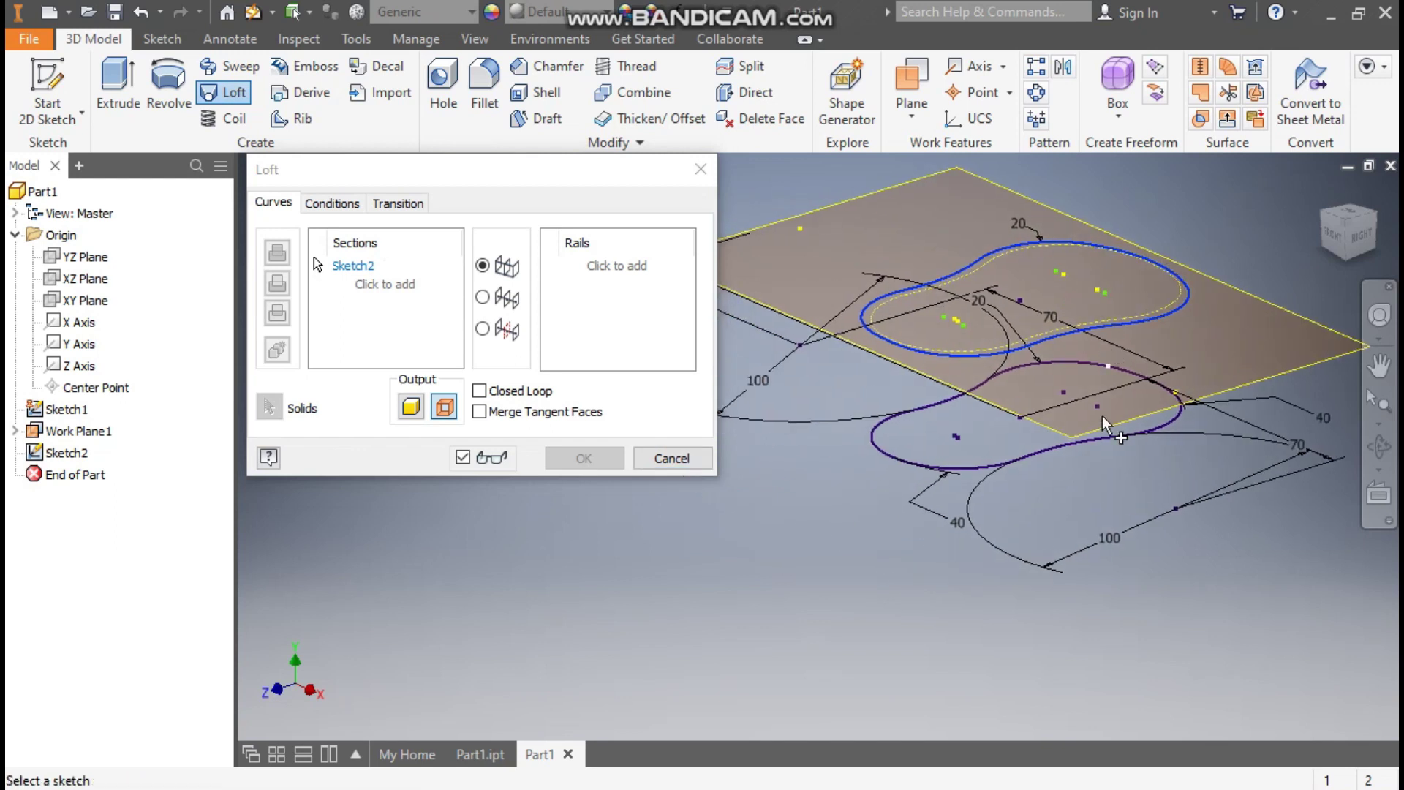
pyautogui.click(1055, 458)
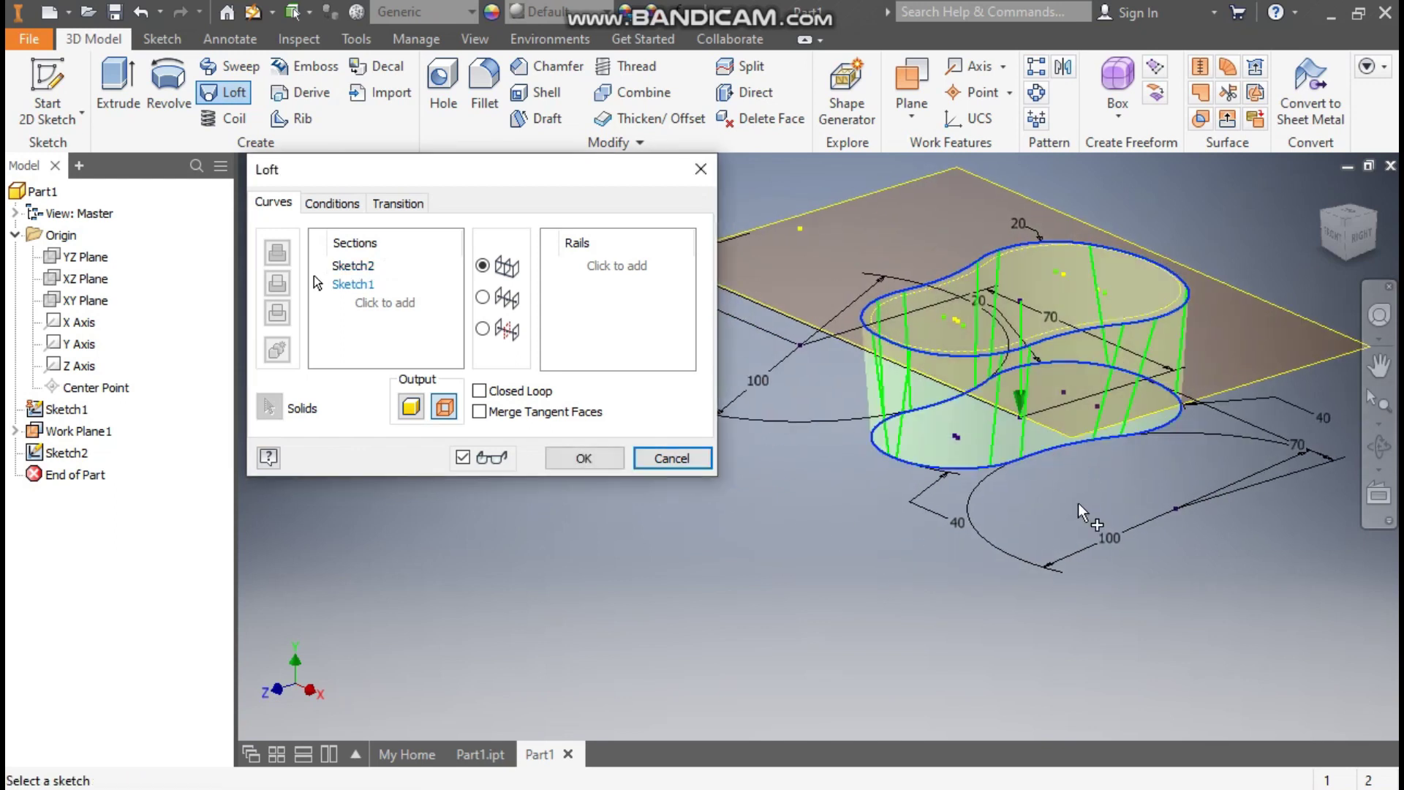
pyautogui.click(480, 412)
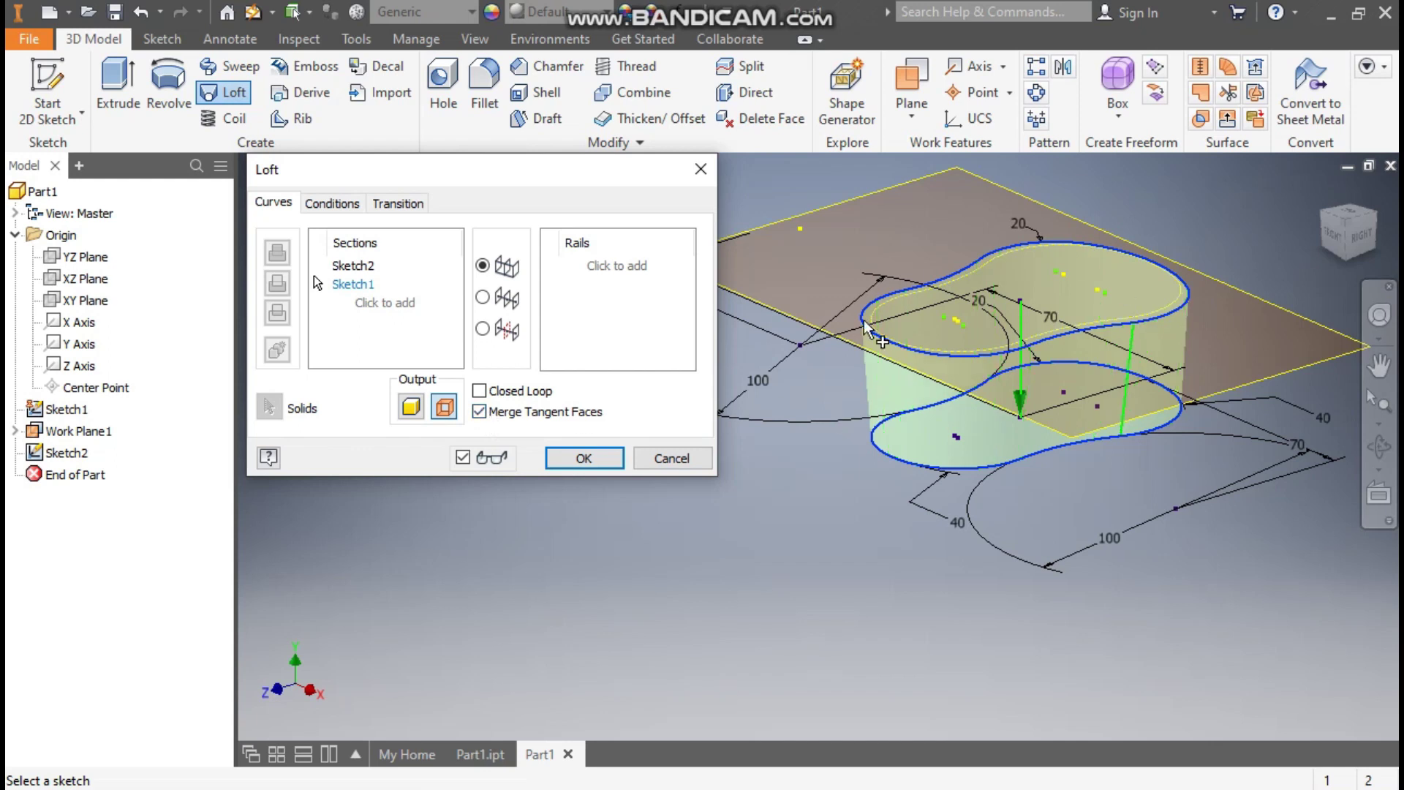
pyautogui.click(585, 458)
# Hide the offset work plane that carries the upper outline
pyautogui.scroll(3, 1161, 376)
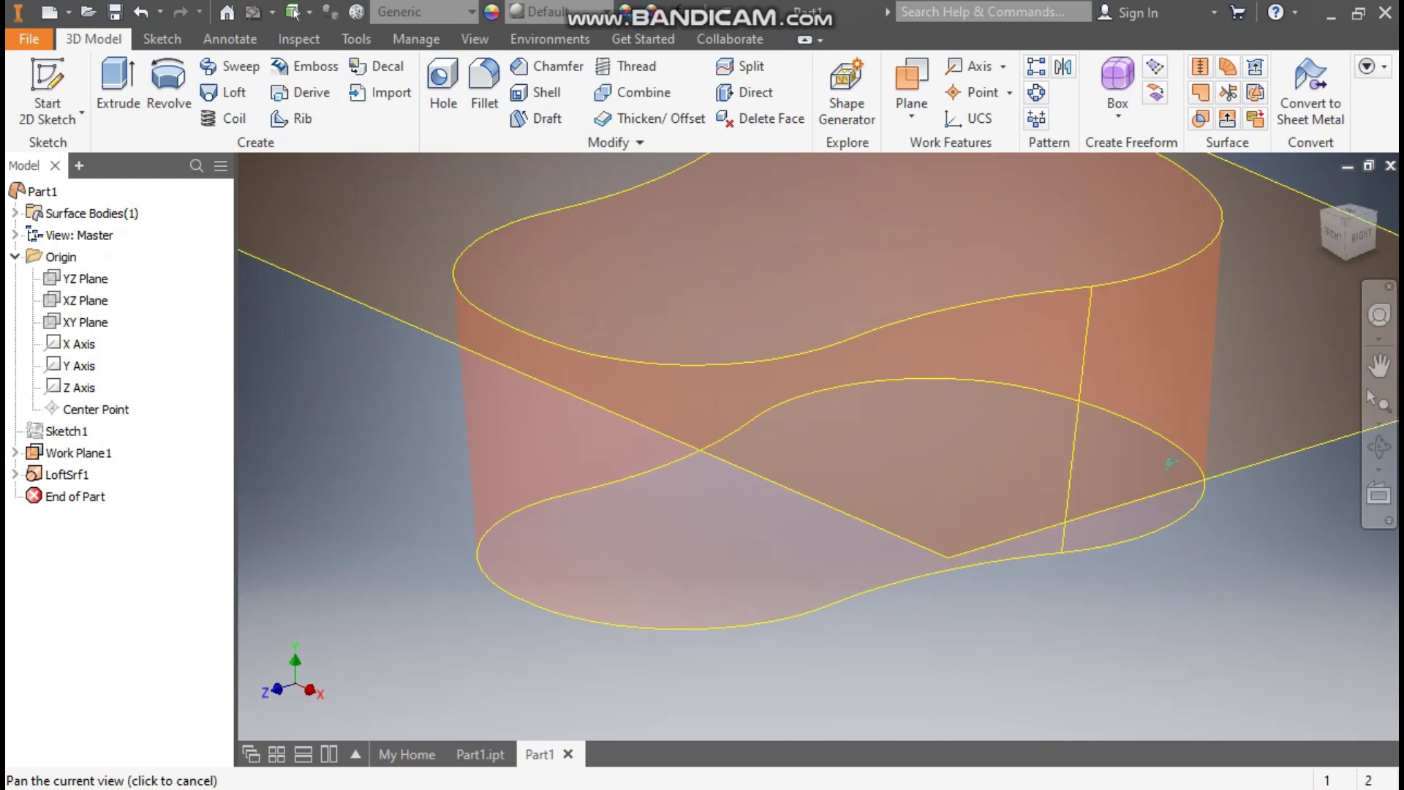
pyautogui.scroll(-1, 1097, 329)
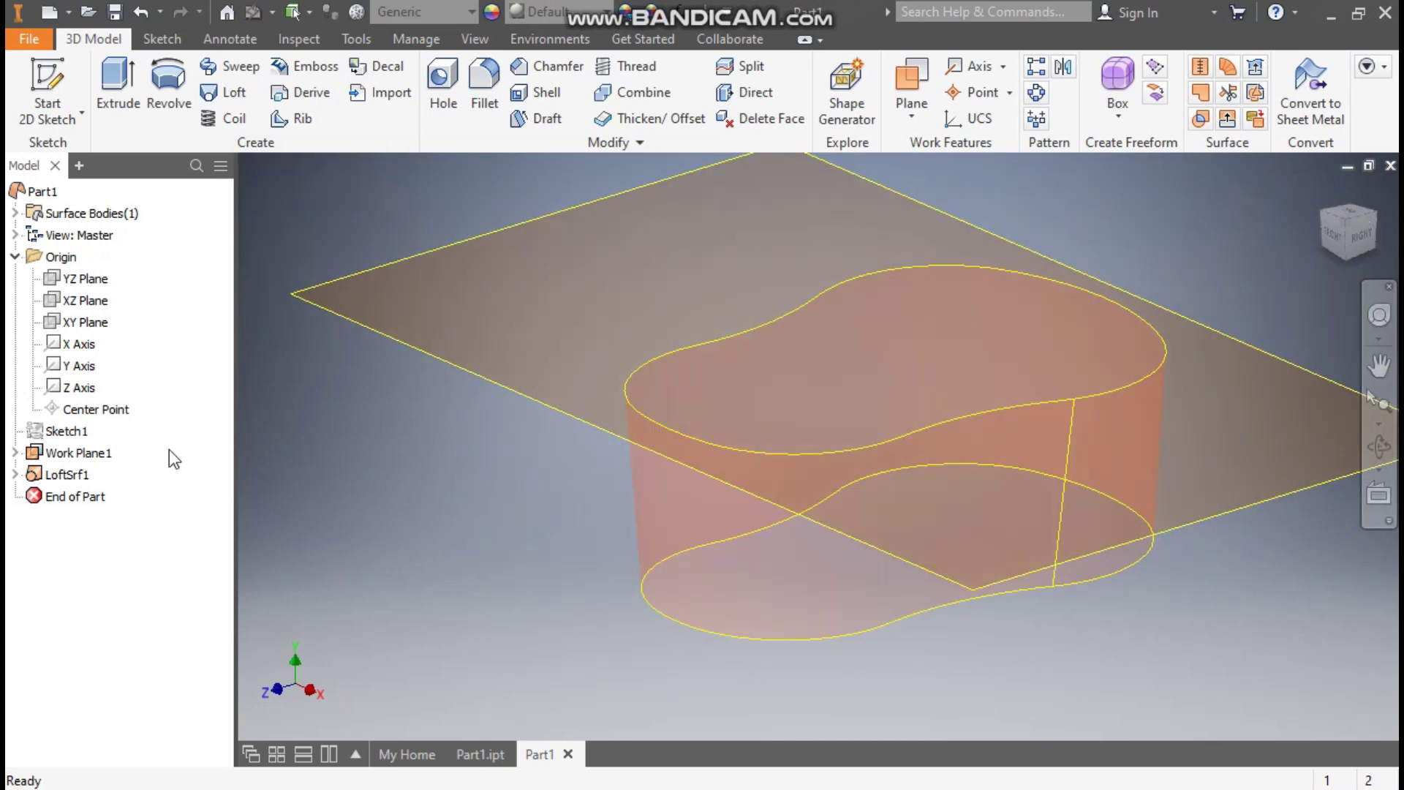
pyautogui.click(81, 452)
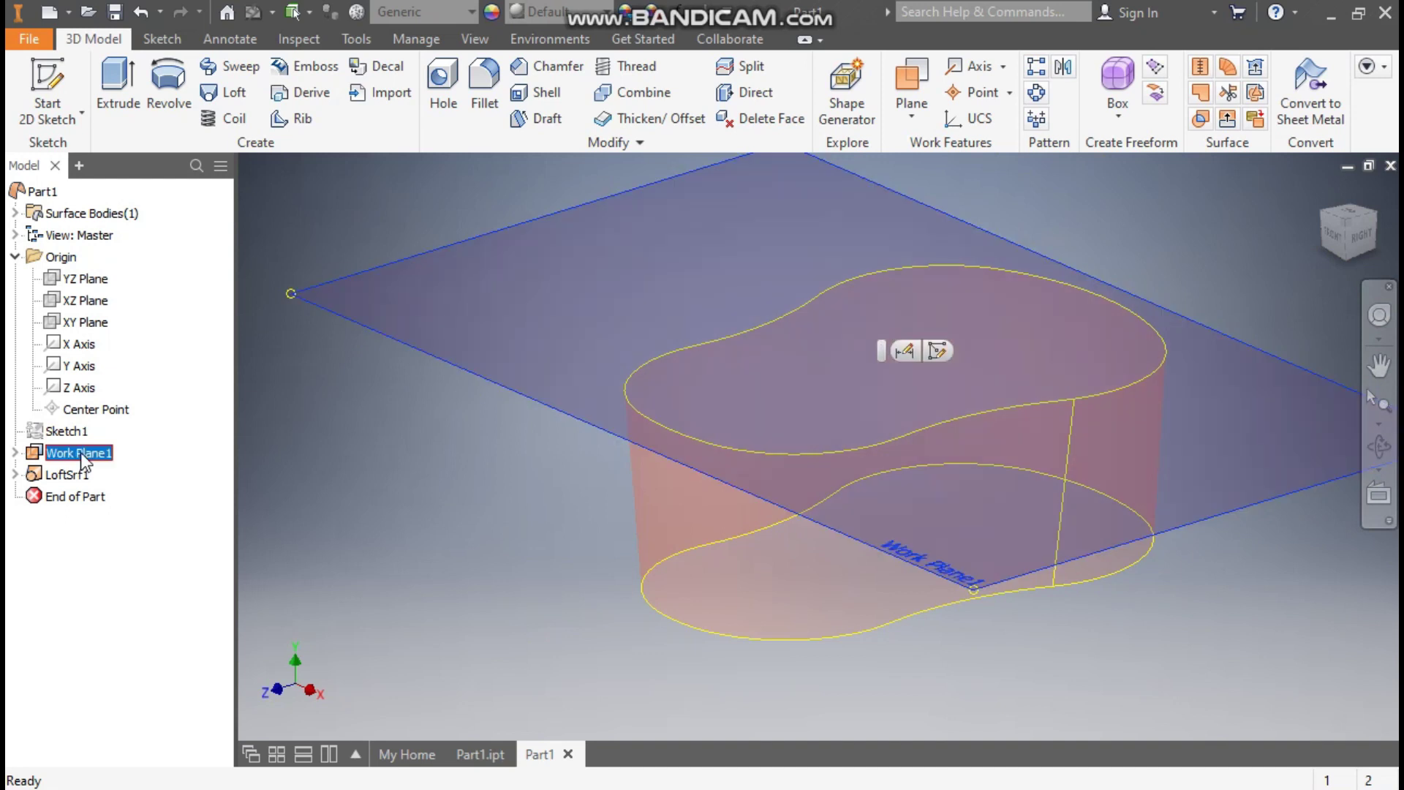
pyautogui.rightClick(81, 452)
pyautogui.click(113, 453)
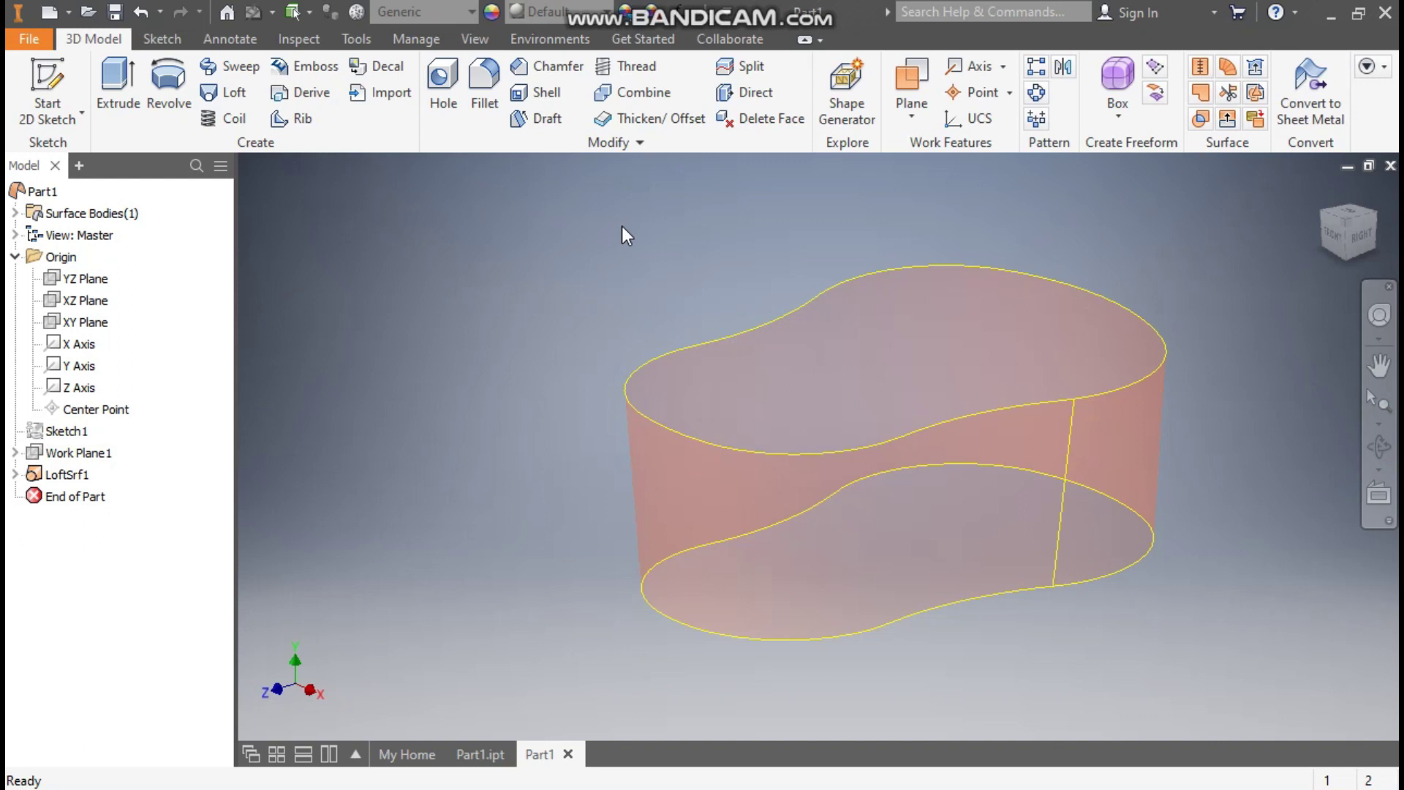
# Examine the finished mouse's side profile in Part1.ipt and return to the new part
pyautogui.click(475, 754)
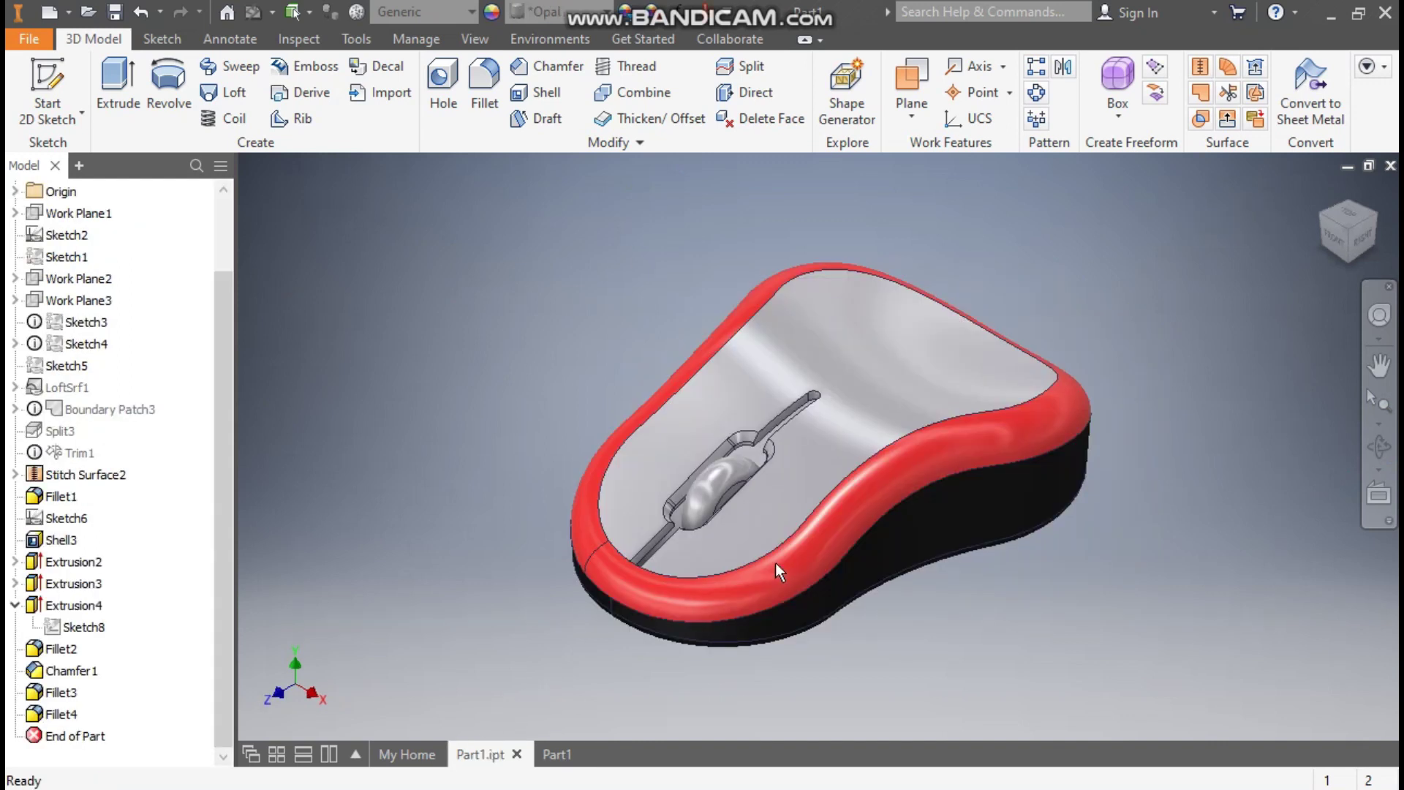
pyautogui.click(1363, 234)
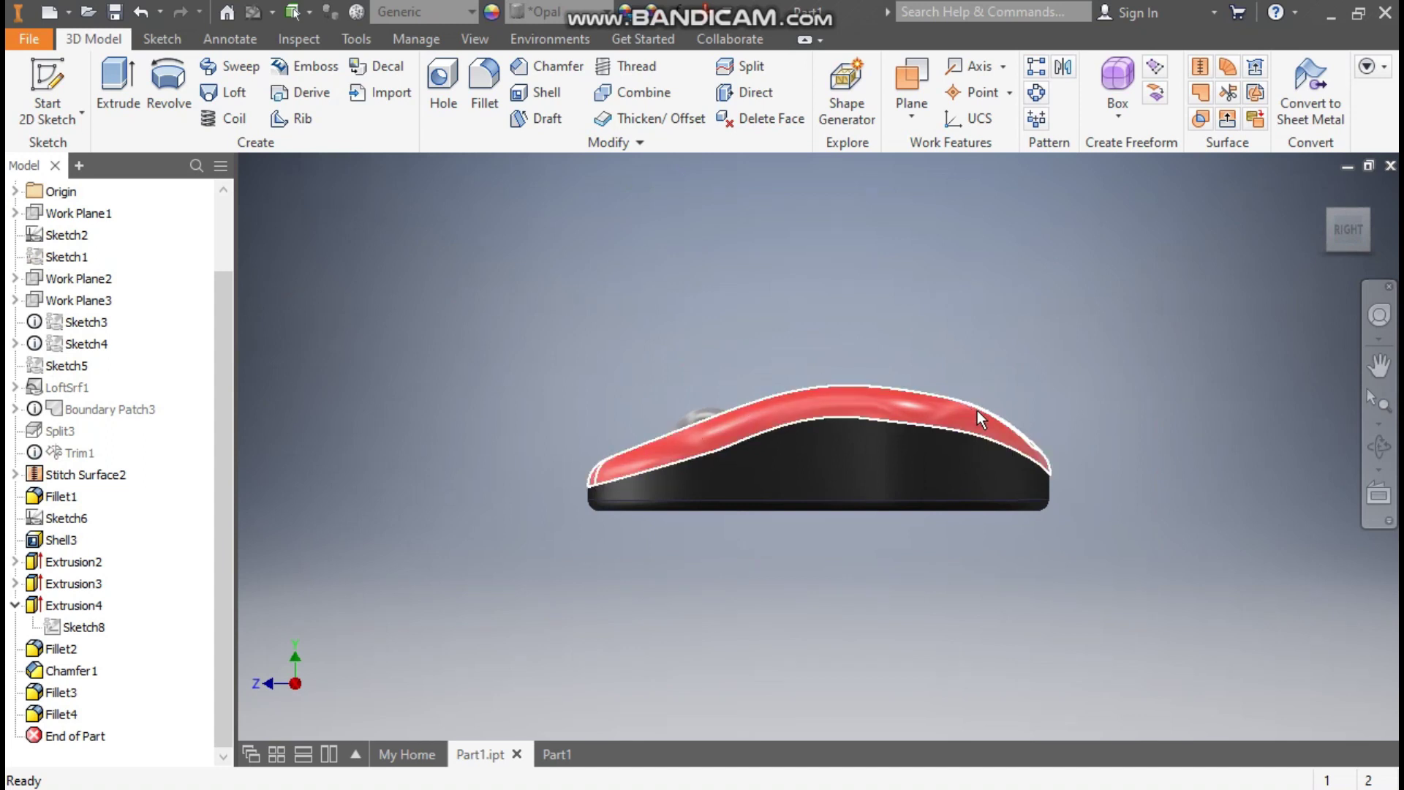
pyautogui.click(1321, 191)
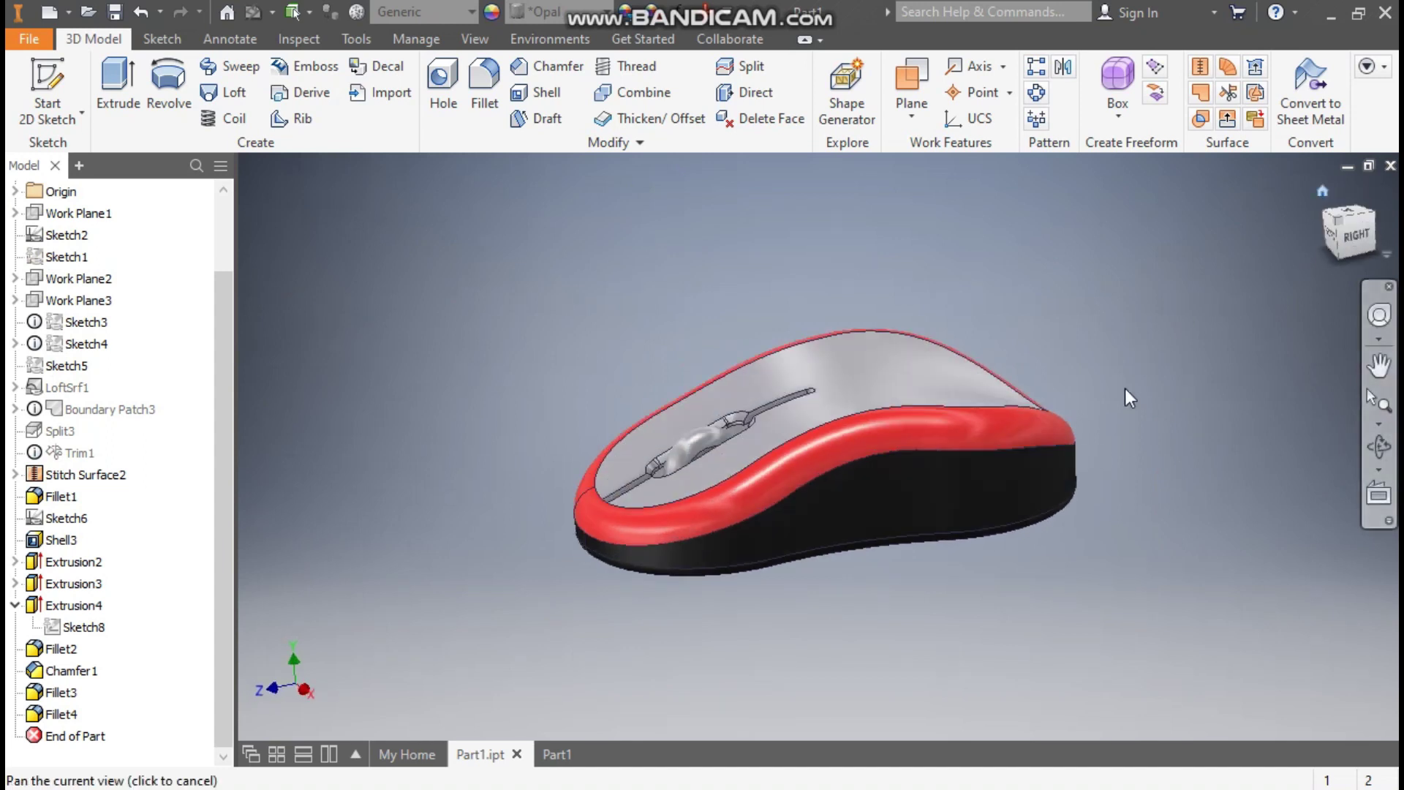
pyautogui.click(559, 754)
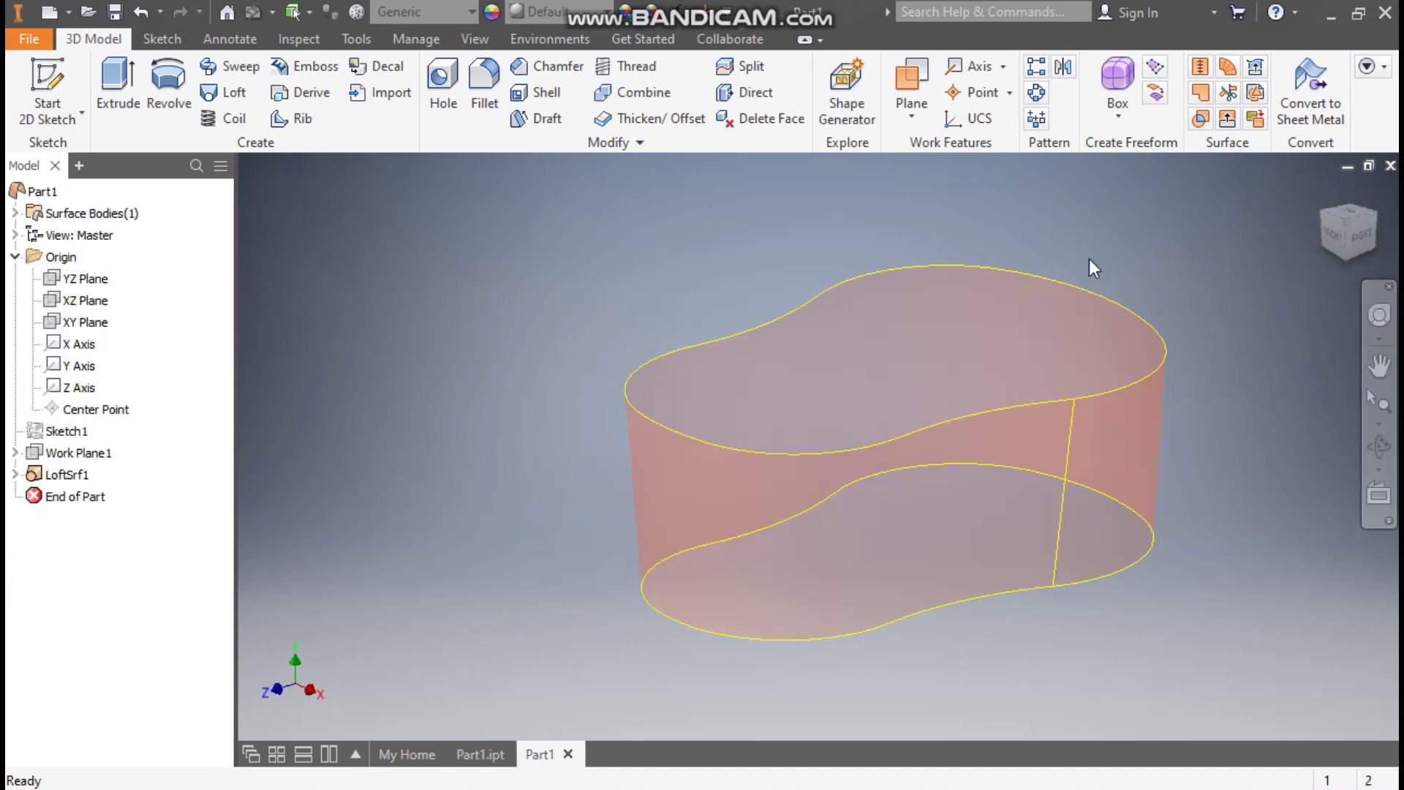
# Start a new sketch on the YZ plane through the middle of the loft
pyautogui.click(85, 280)
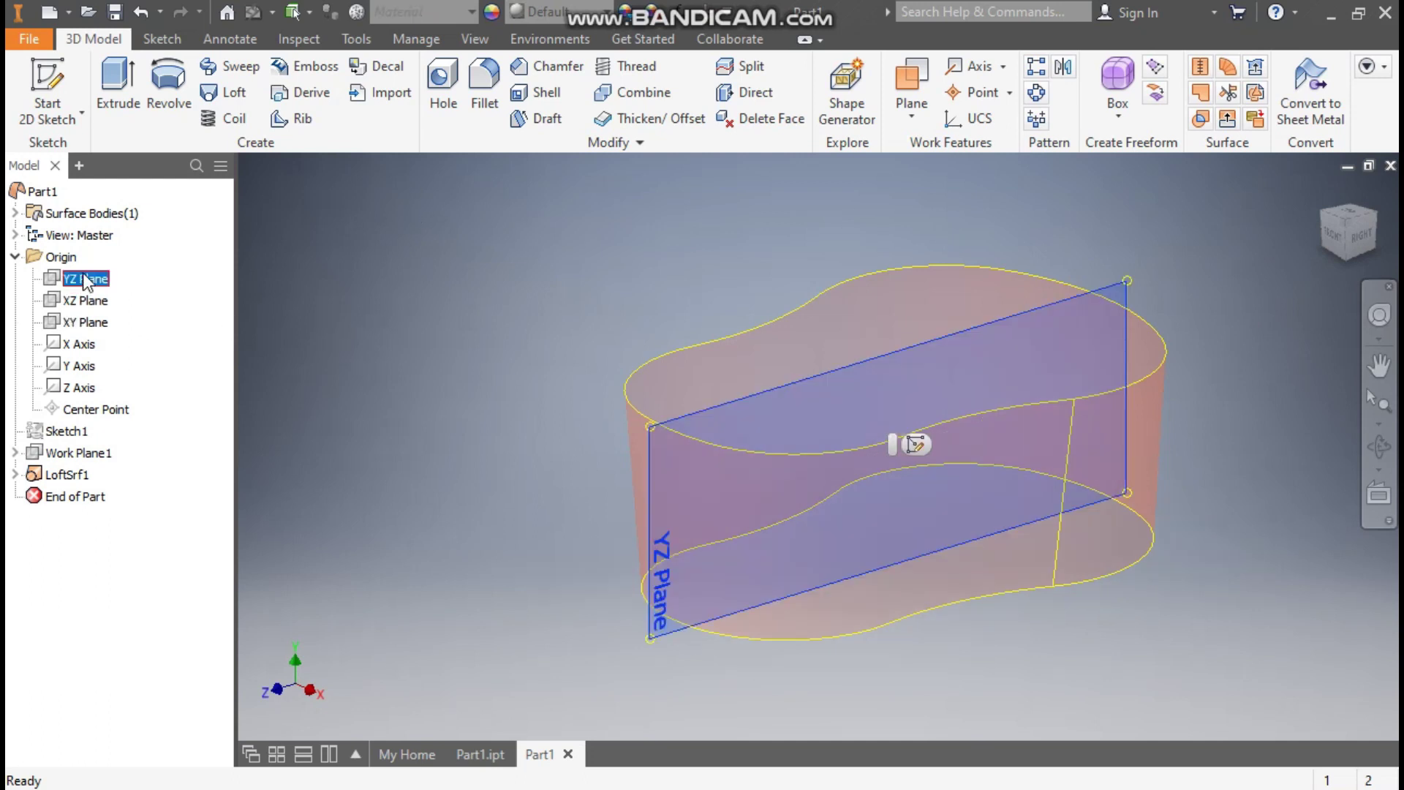
pyautogui.click(914, 445)
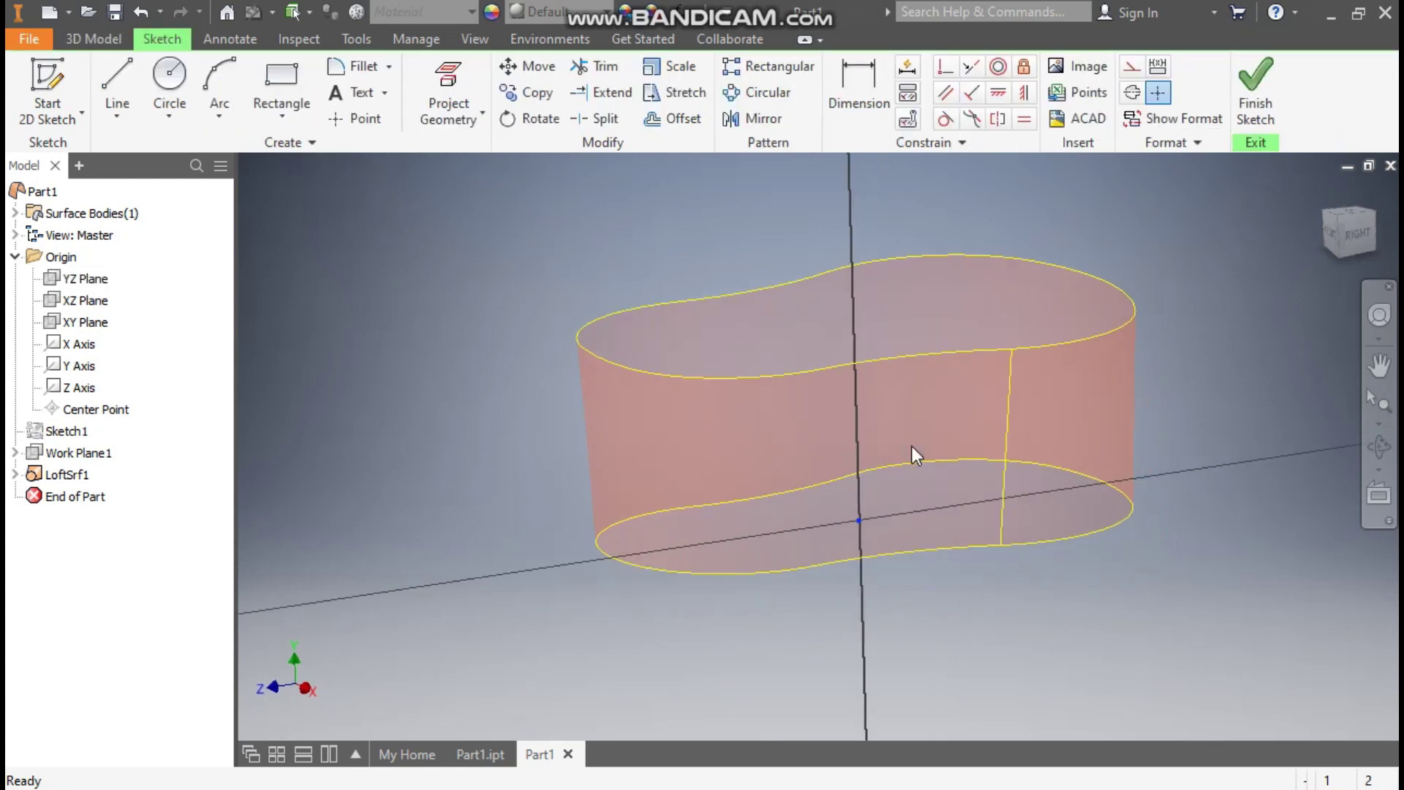
pyautogui.moveTo(1194, 350); pyautogui.dragTo(1184, 375, button='middle')
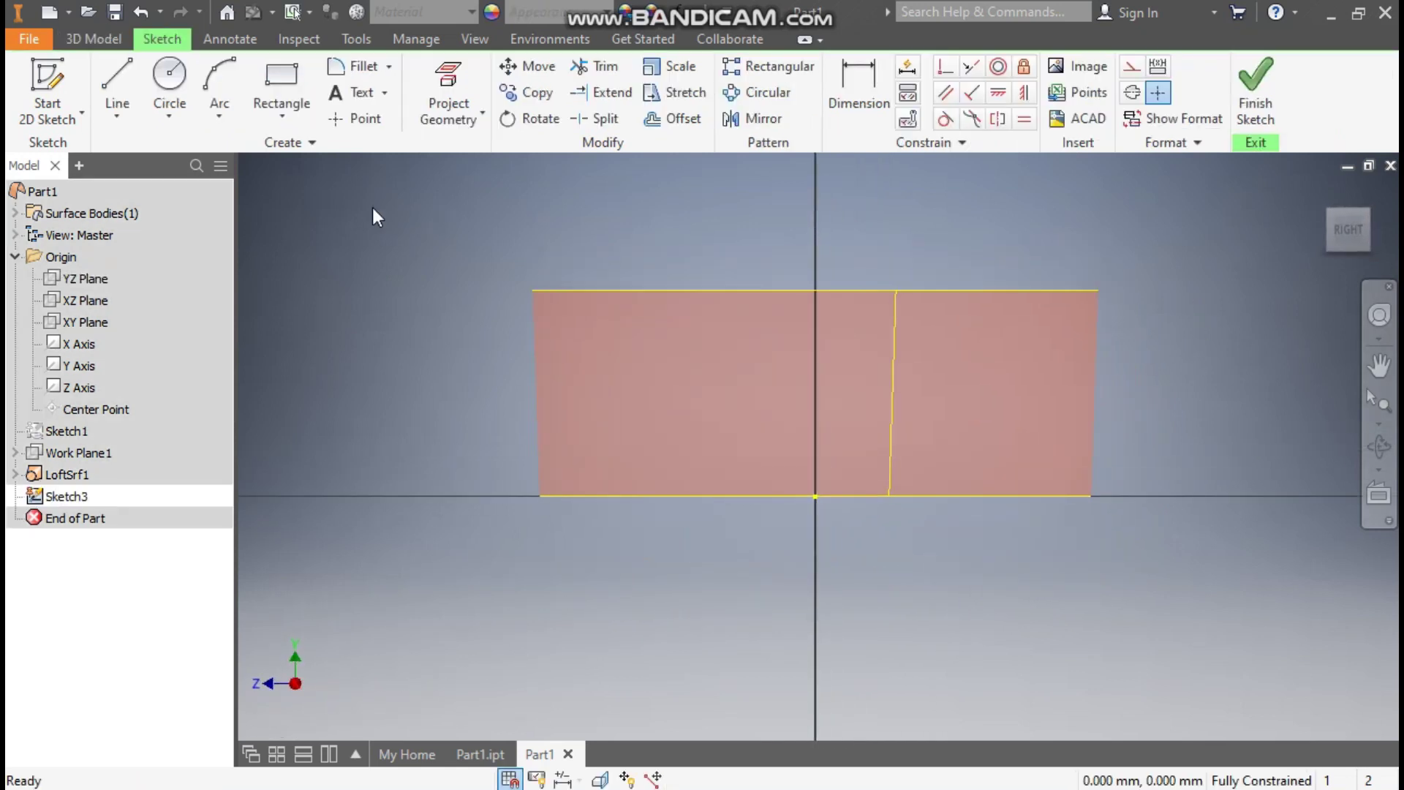
# Sketch a three-point interpolation spline arching lengthwise between the loft's two end edges, with its peak slightly behind the origin
pyautogui.click(123, 120)
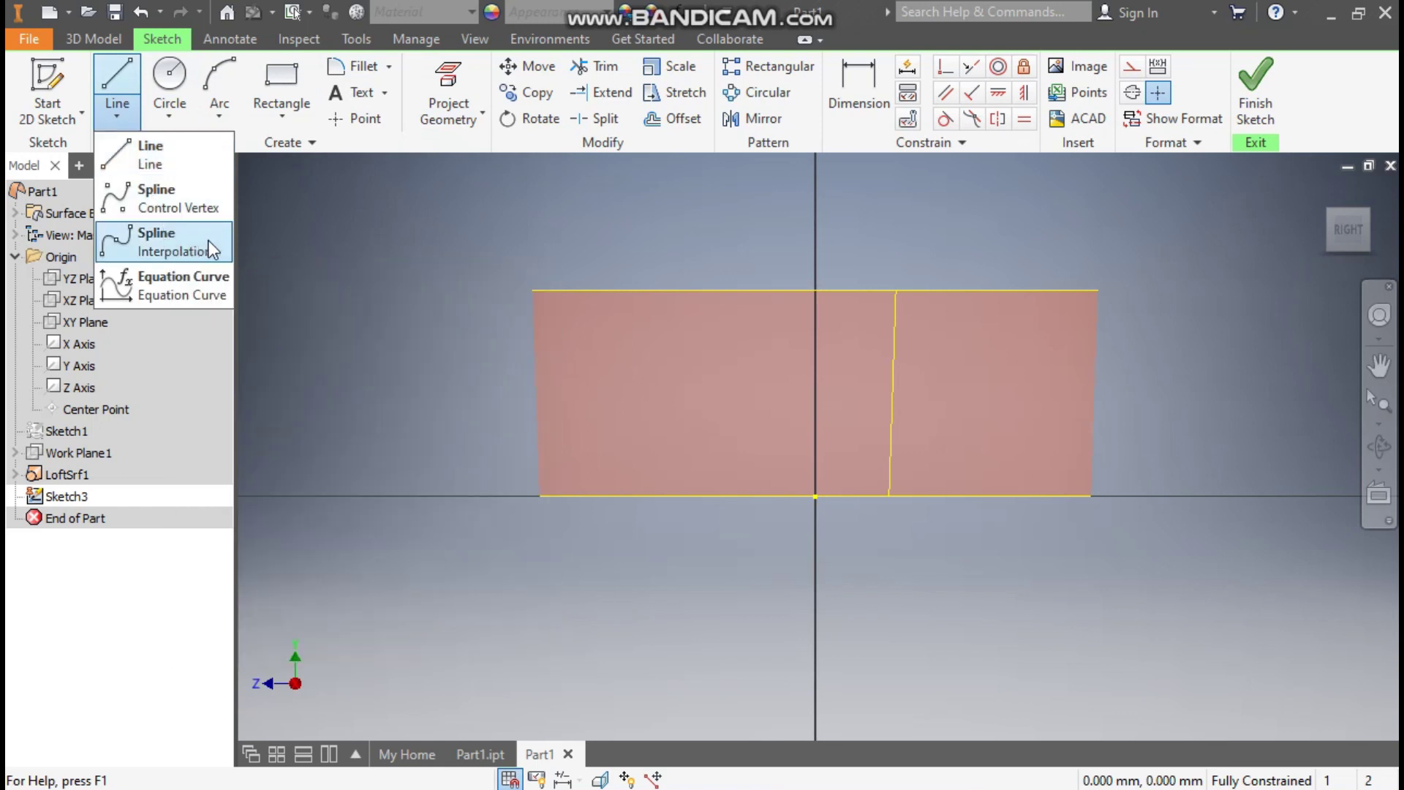
pyautogui.click(208, 240)
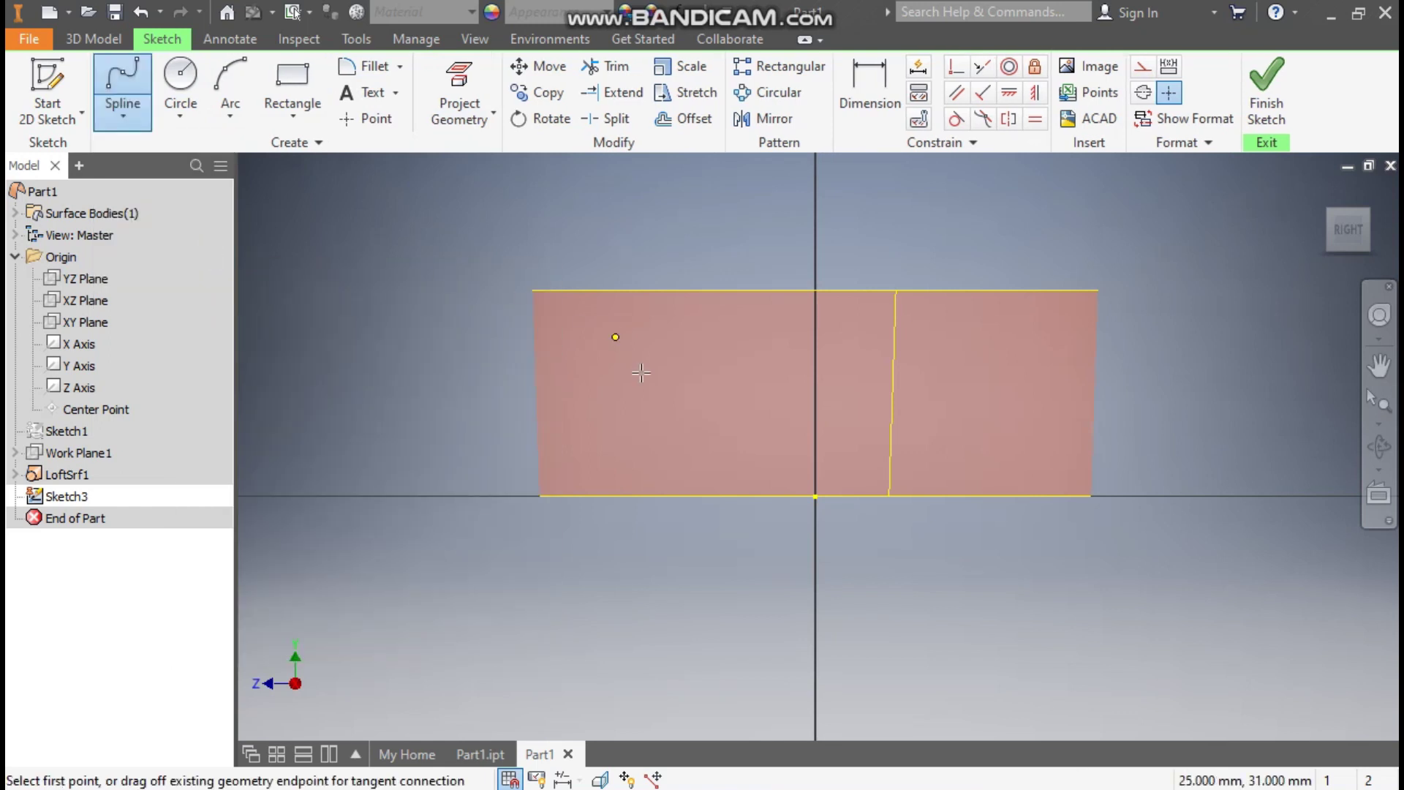
pyautogui.click(539, 414)
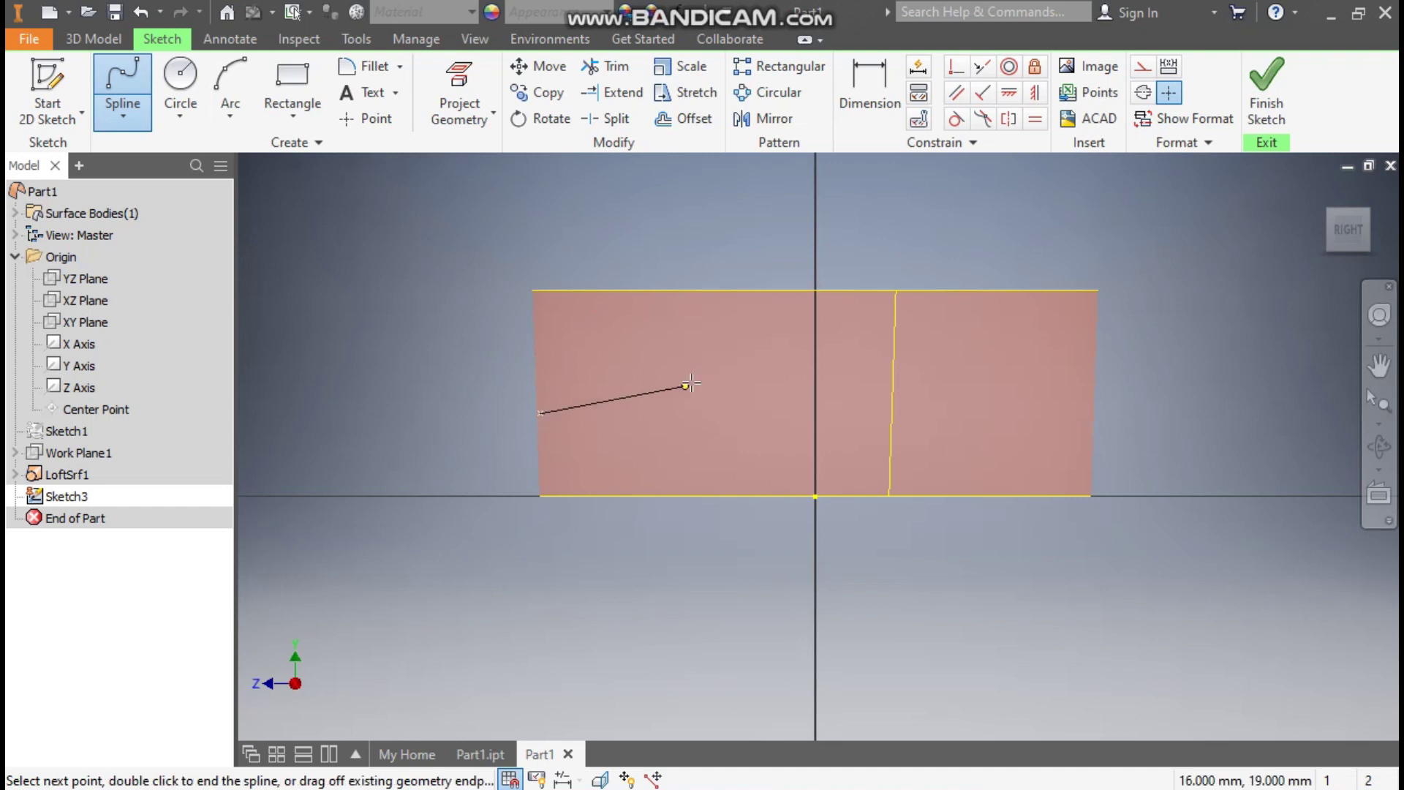
pyautogui.click(848, 329)
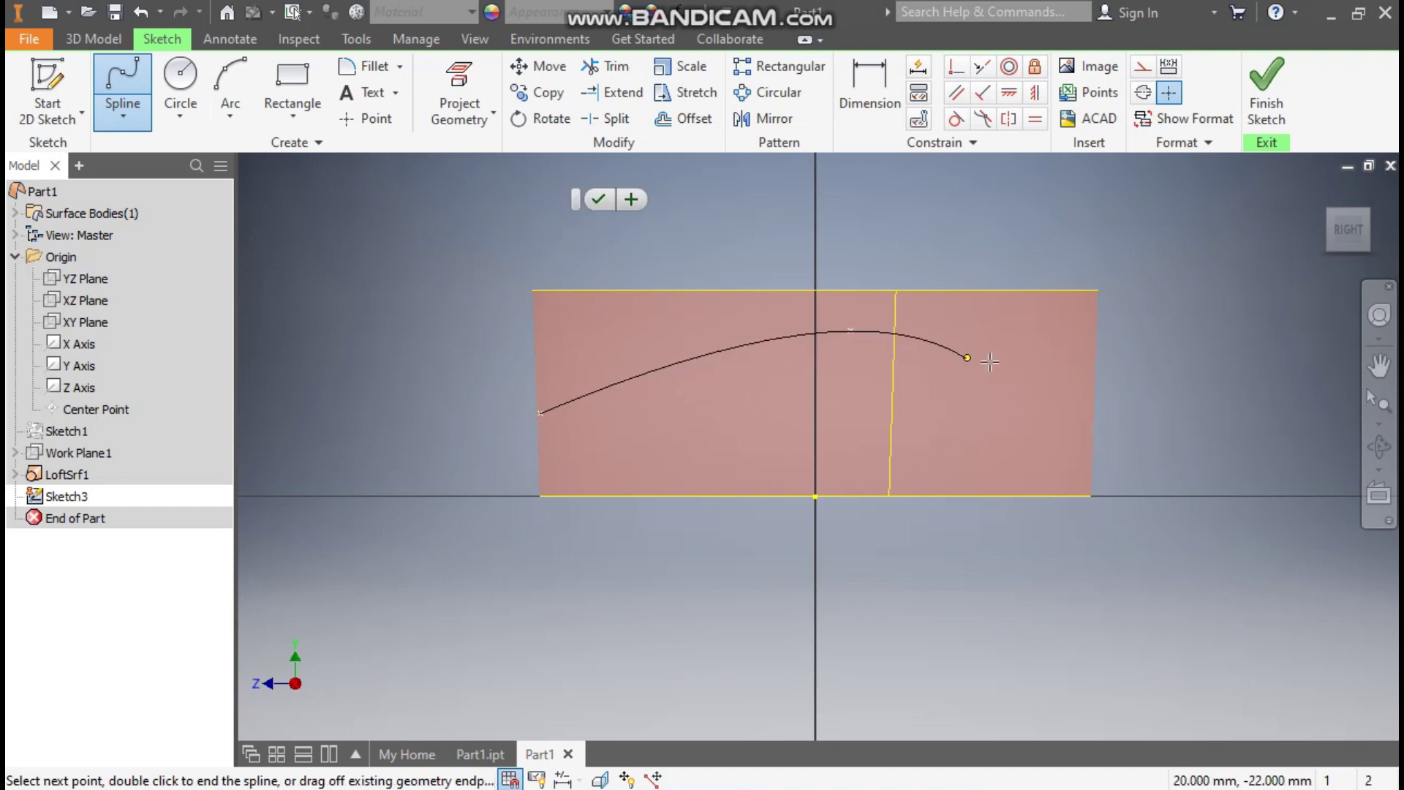
pyautogui.click(1082, 399)
pyautogui.click(602, 199)
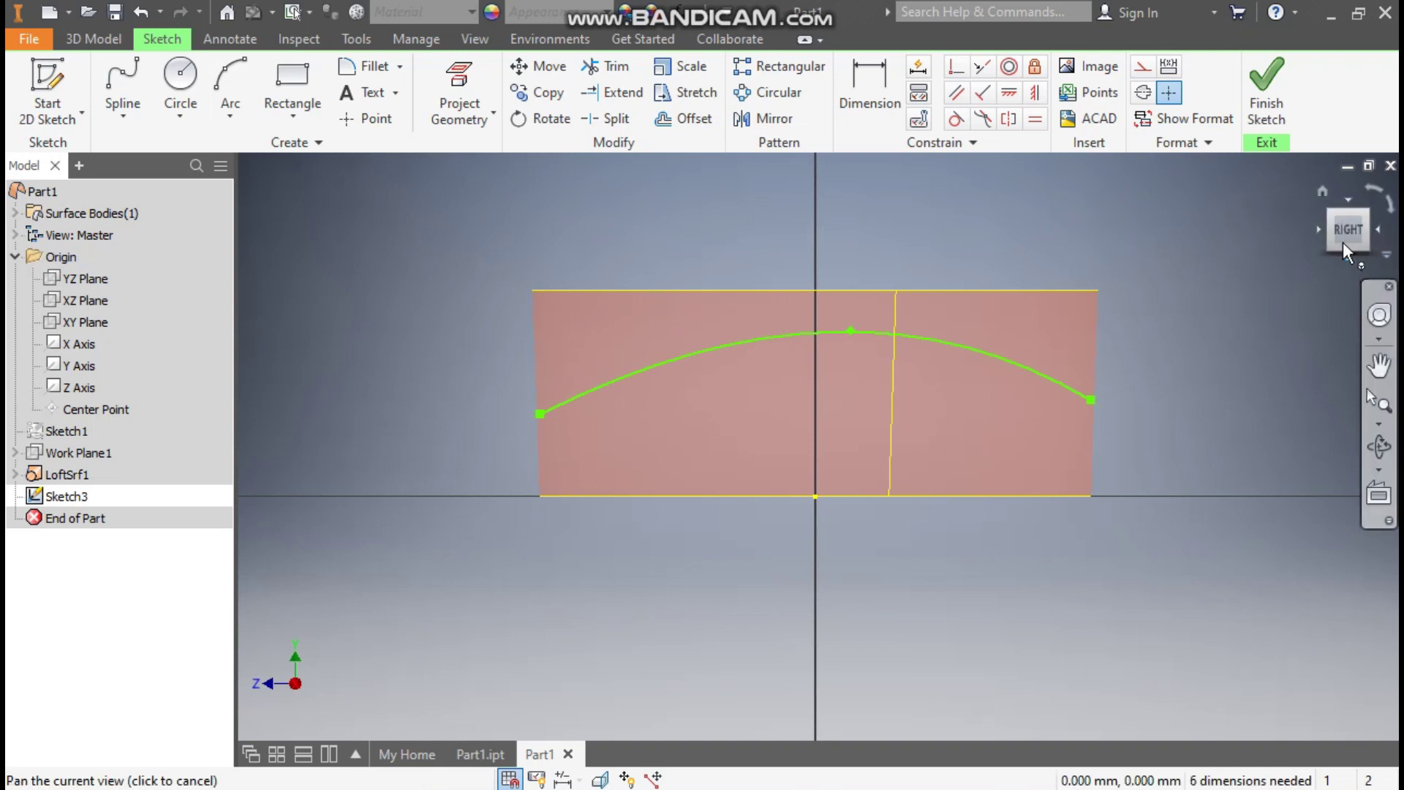
# Project the loft's upper and lower outlines into the spline sketch
pyautogui.click(1323, 193)
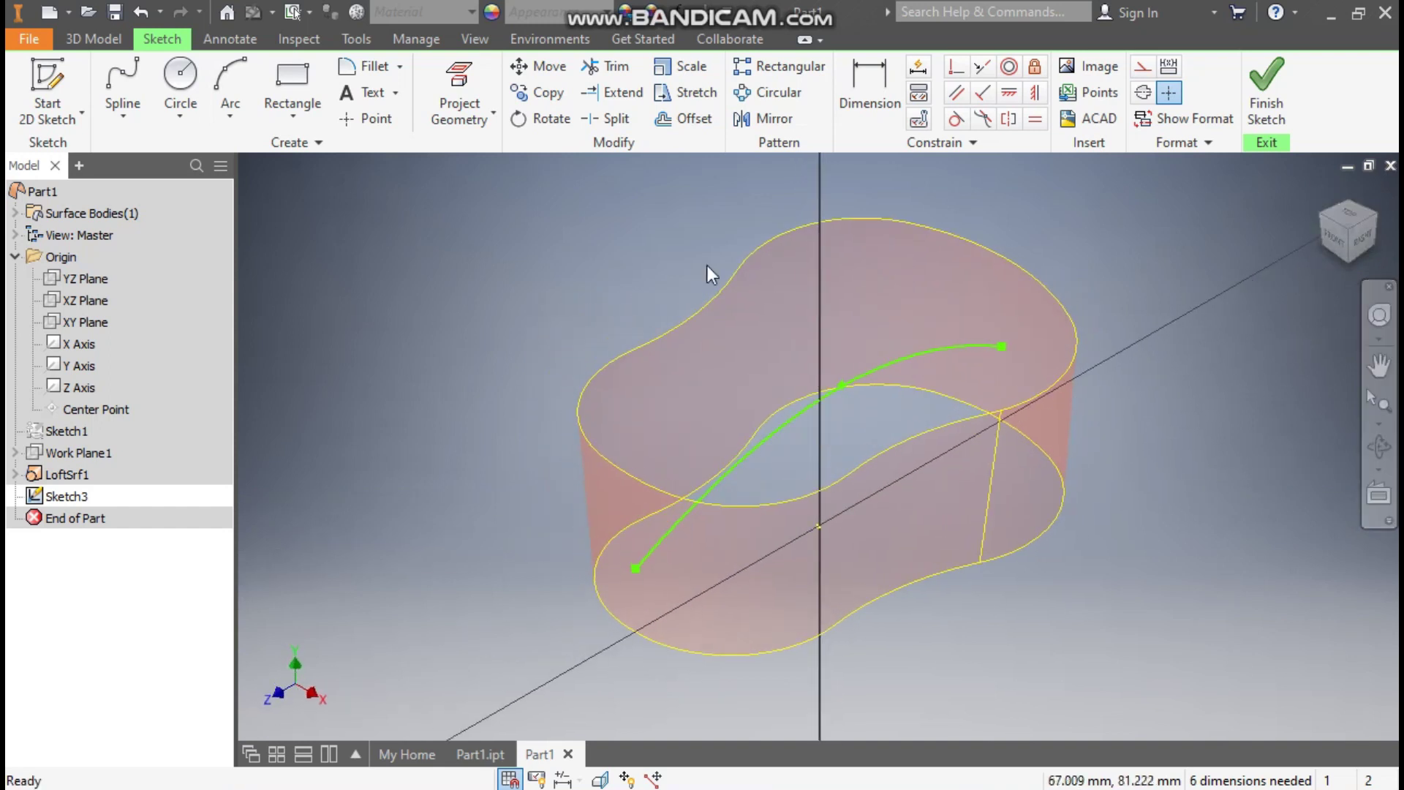
pyautogui.click(460, 110)
pyautogui.click(595, 449)
pyautogui.click(656, 638)
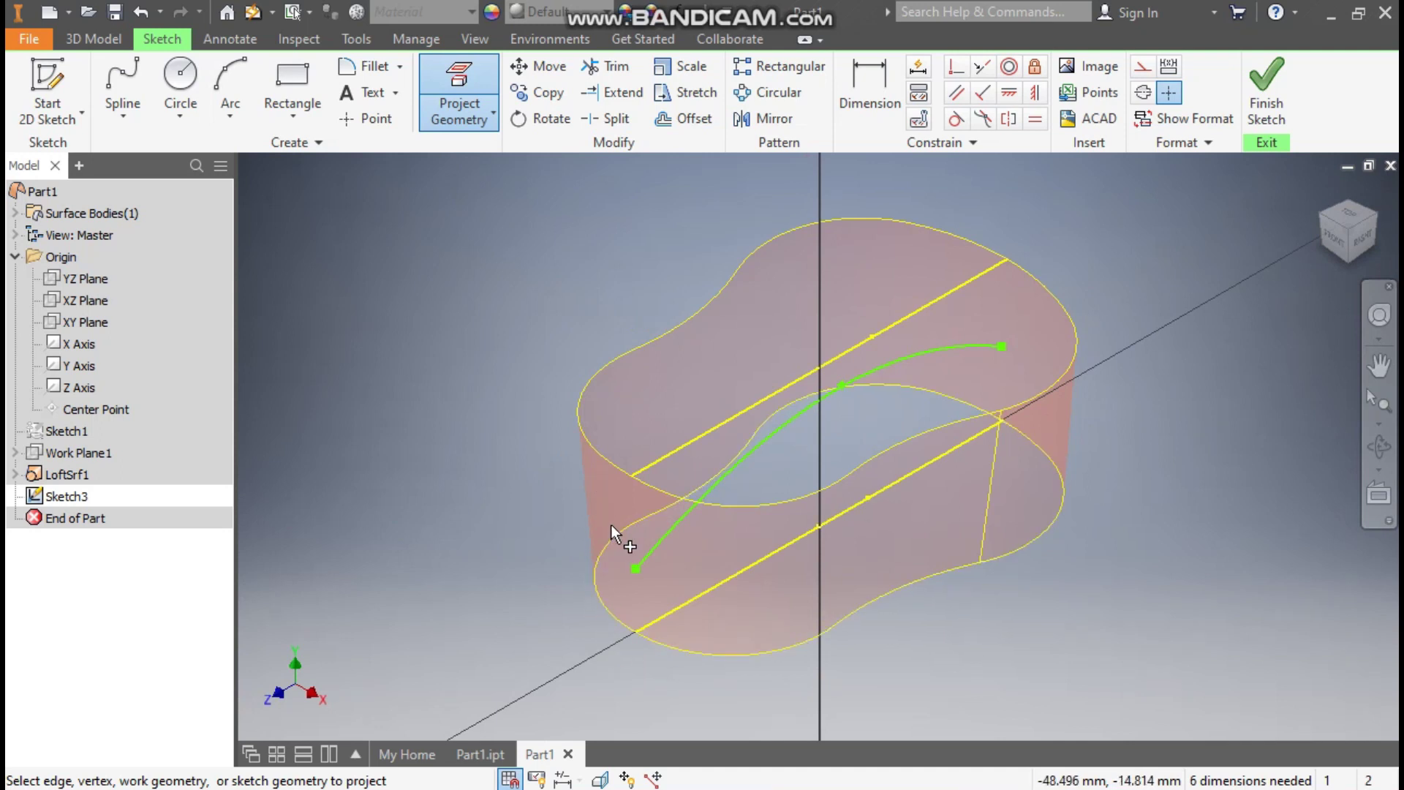
# Draw a line joining the endpoints of the two projected edges at the loft's front (+Z) end
pyautogui.click(1366, 240)
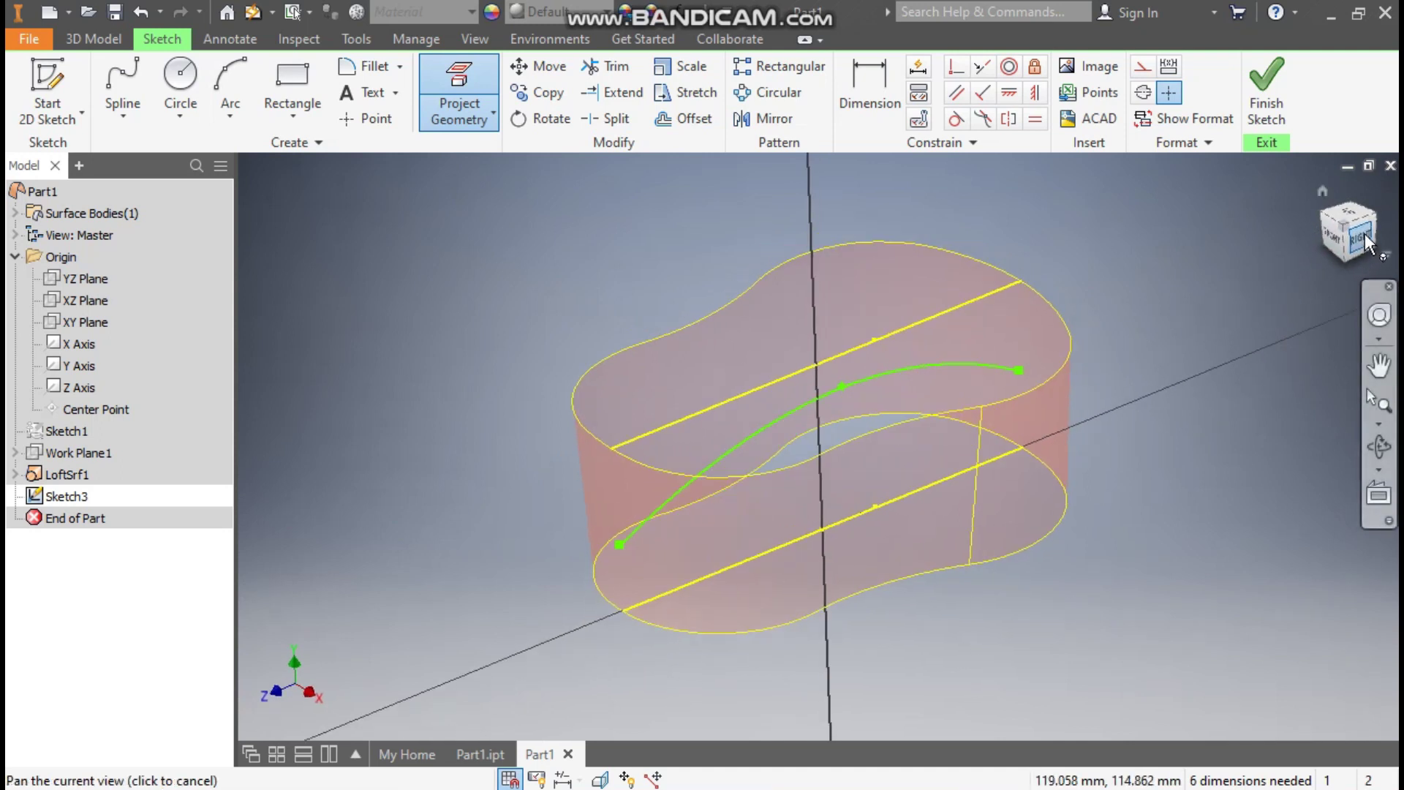
pyautogui.click(119, 117)
pyautogui.click(147, 151)
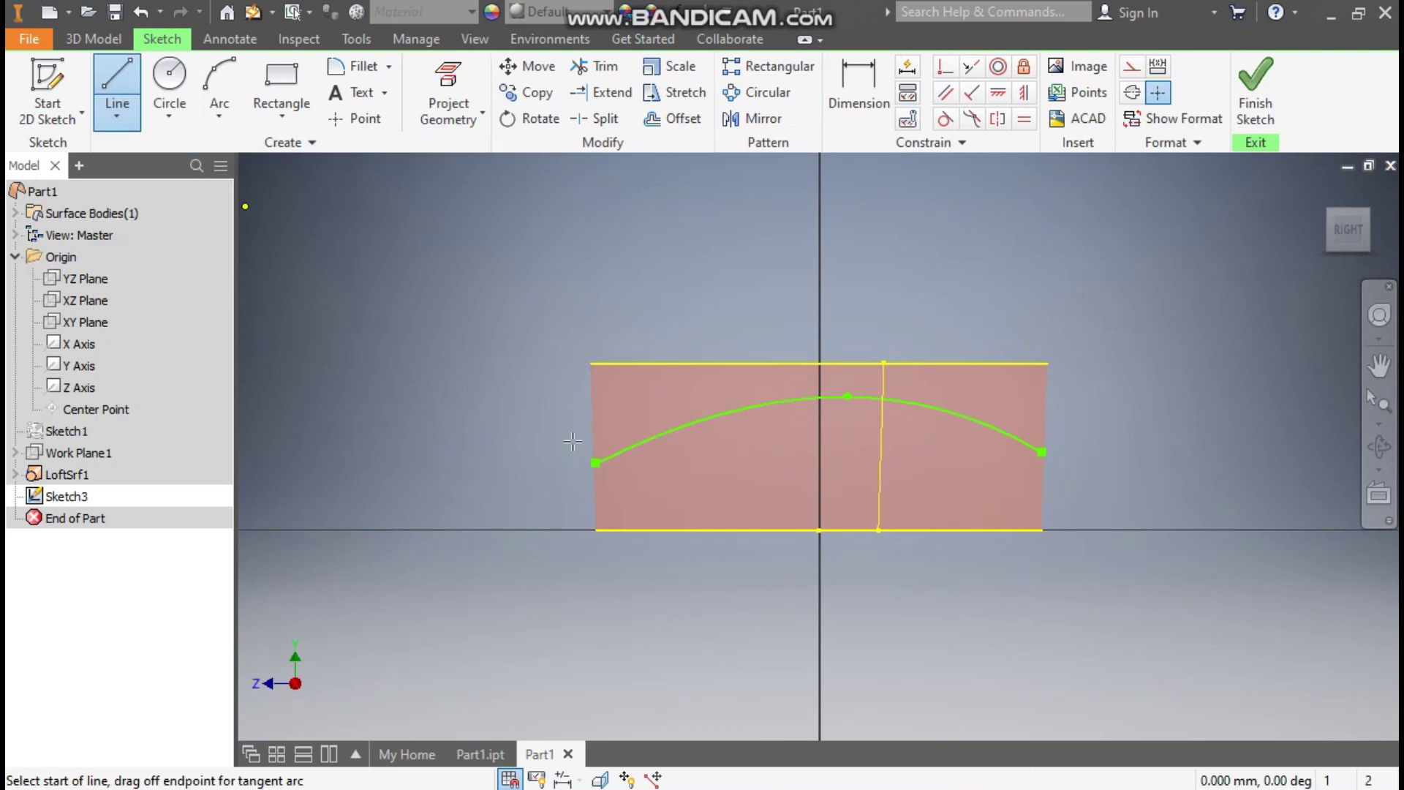
pyautogui.scroll(3, 578, 453)
pyautogui.click(604, 284)
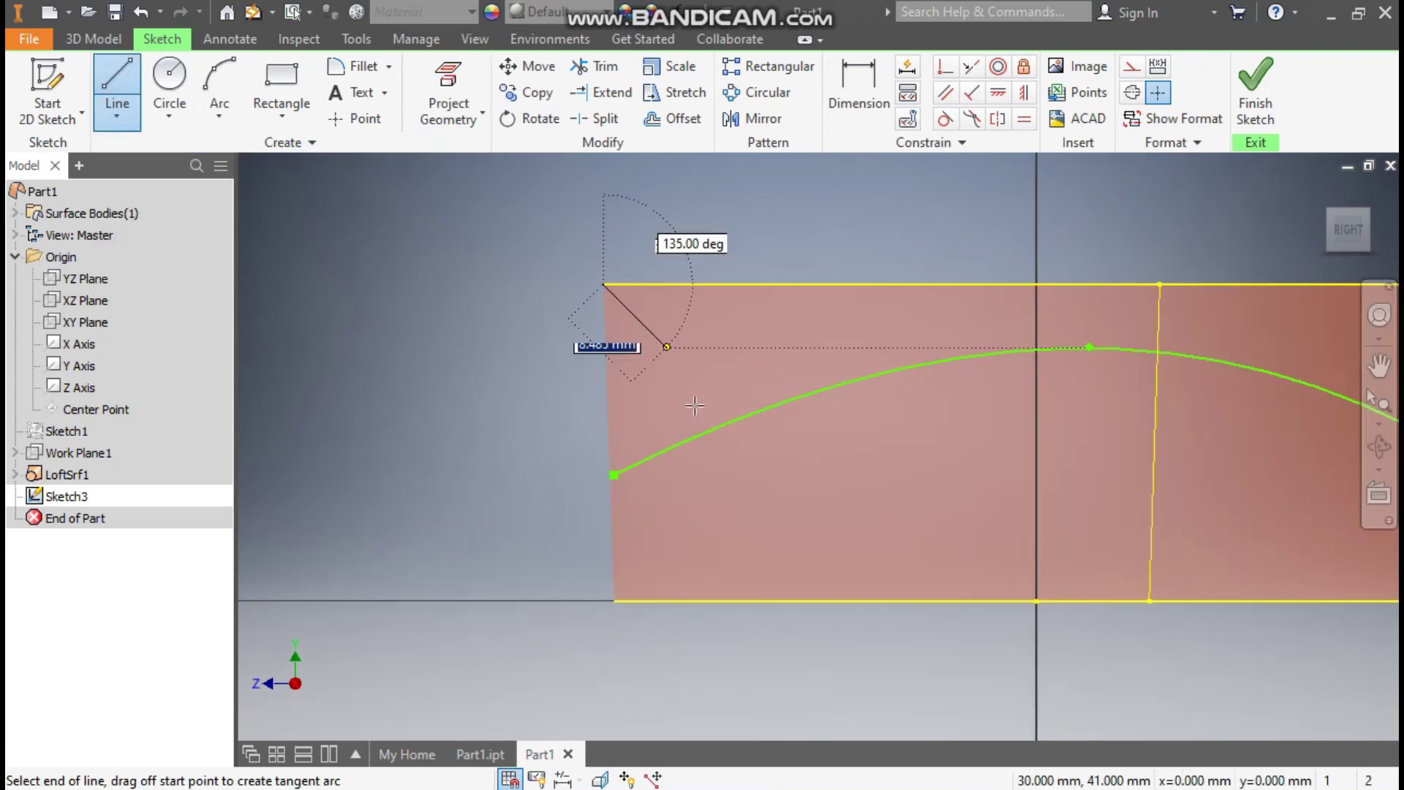
pyautogui.click(612, 601)
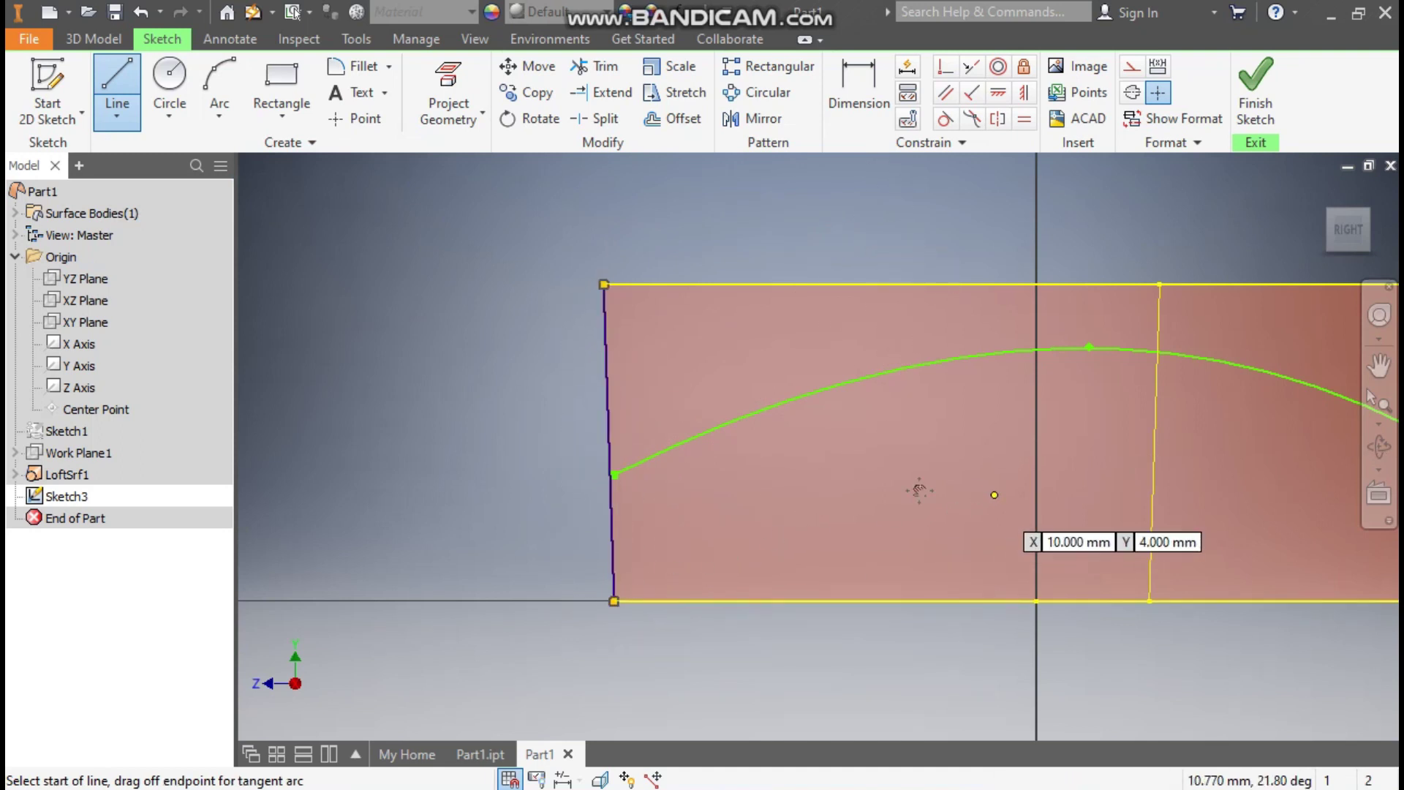
# Draw a matching line between the projected edges' endpoints at the loft's rear (-Z) end
pyautogui.scroll(-1, 997, 495)
pyautogui.moveTo(997, 495); pyautogui.dragTo(609, 455, button='middle')
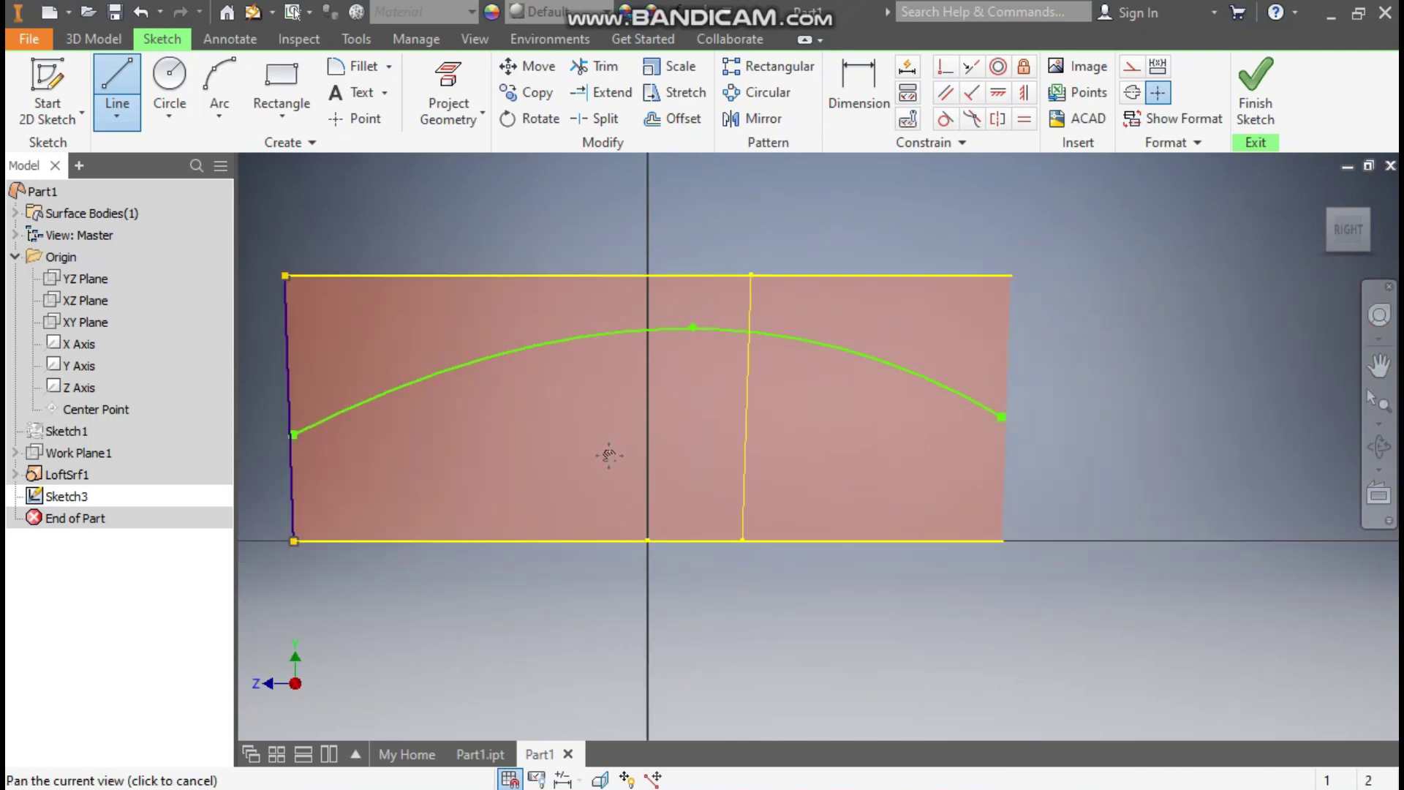
pyautogui.click(1011, 276)
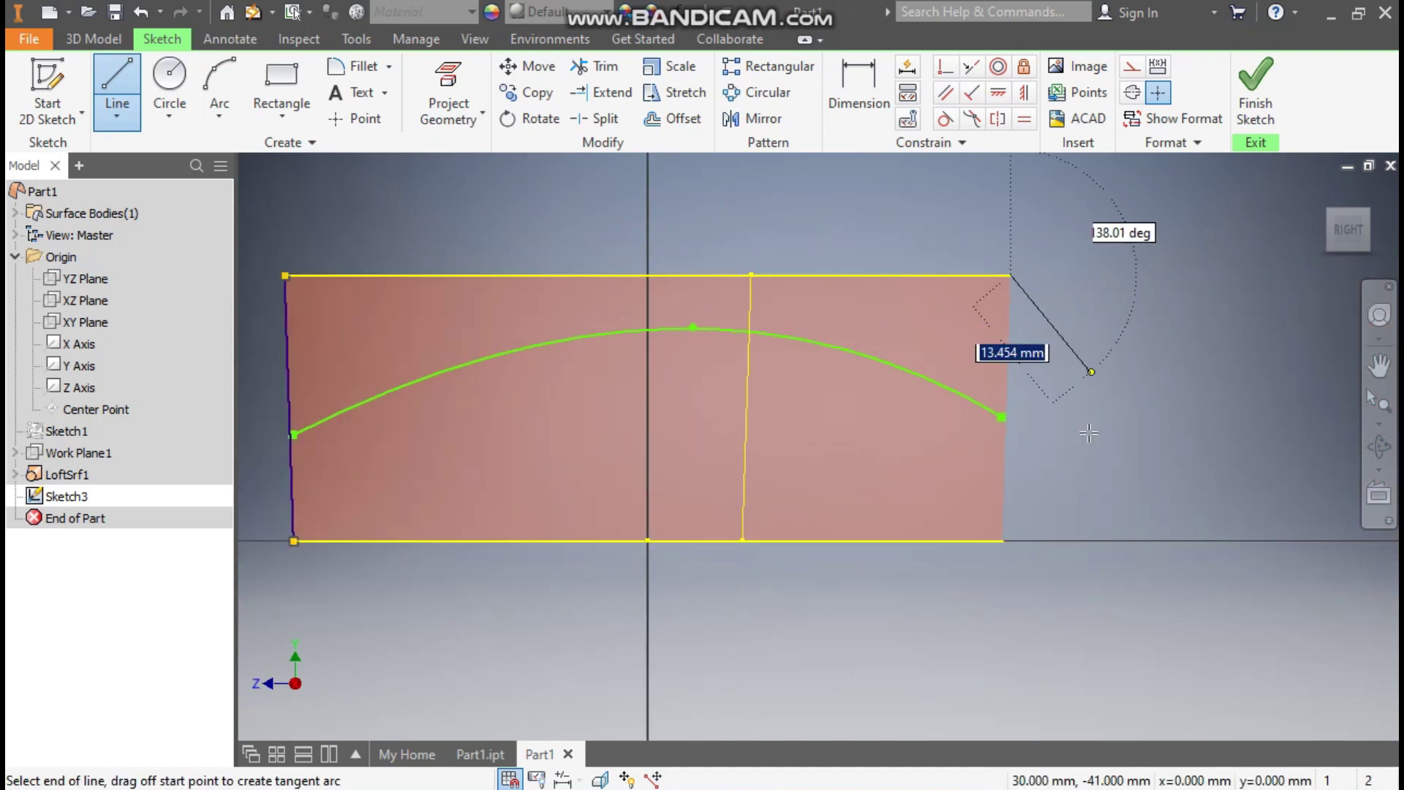
pyautogui.click(1003, 542)
pyautogui.moveTo(1160, 370); pyautogui.dragTo(1253, 370, button='middle')
pyautogui.scroll(-1, 1254, 370)
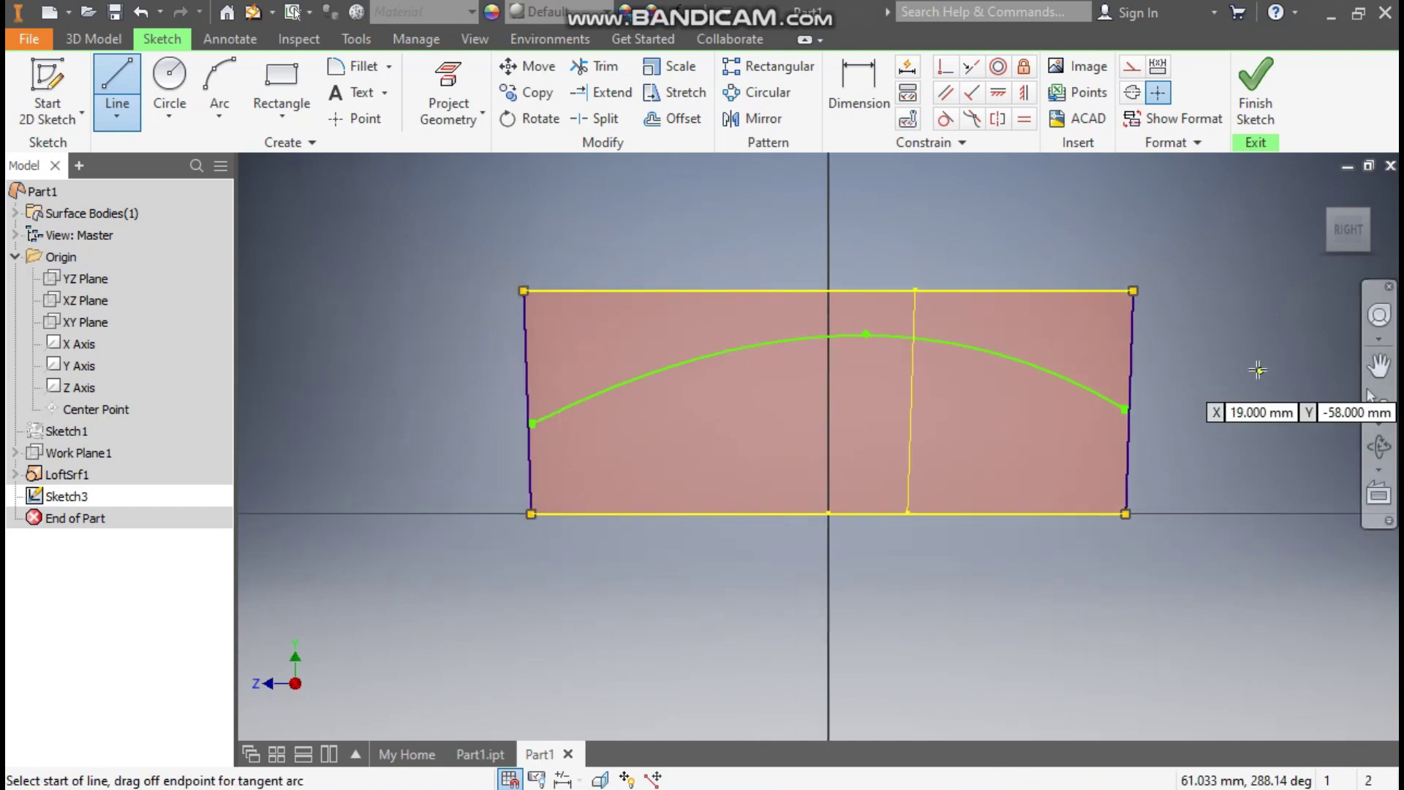
pyautogui.press('Escape')
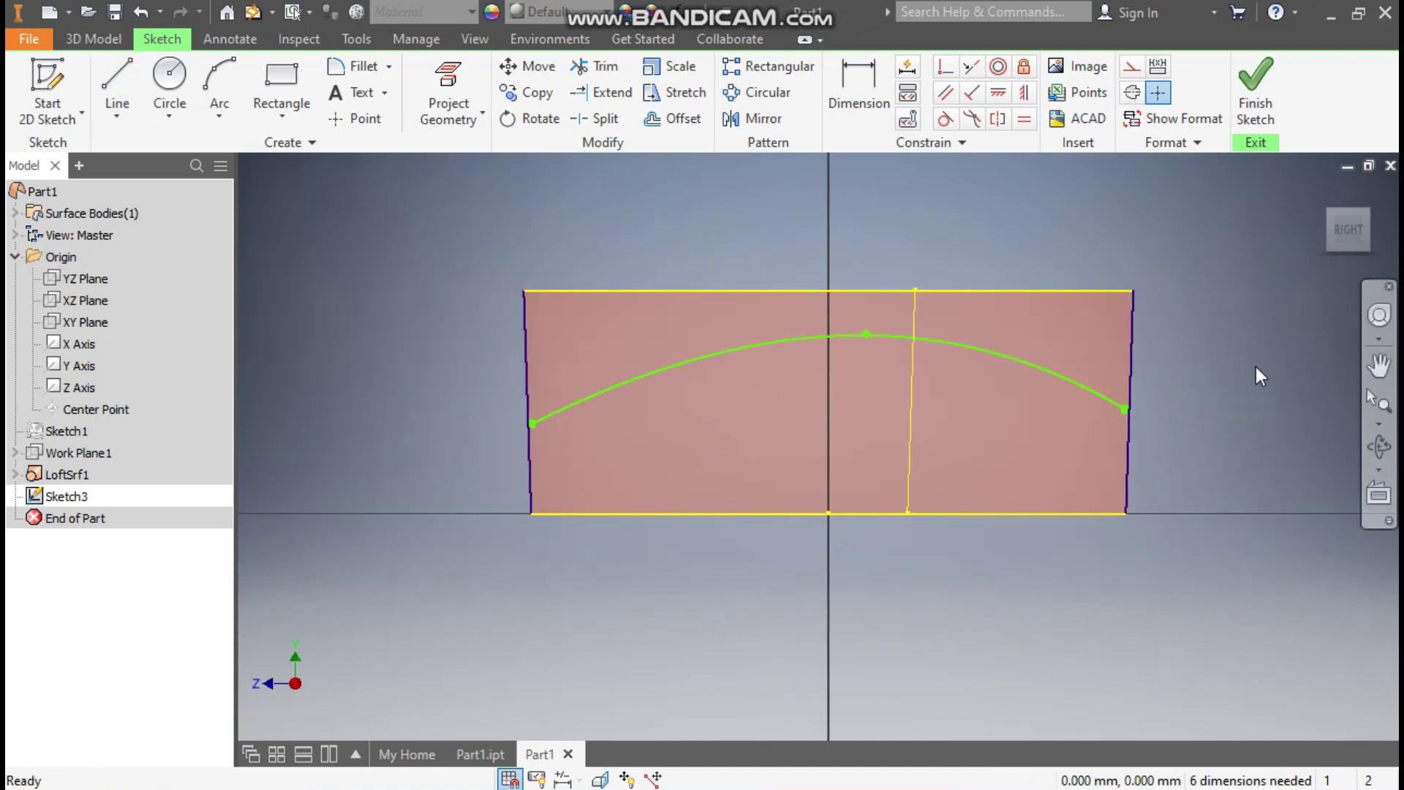
# Constrain both spline endpoints coincident with the end lines at the front and rear of the loft
pyautogui.click(945, 70)
pyautogui.click(536, 427)
pyautogui.click(533, 450)
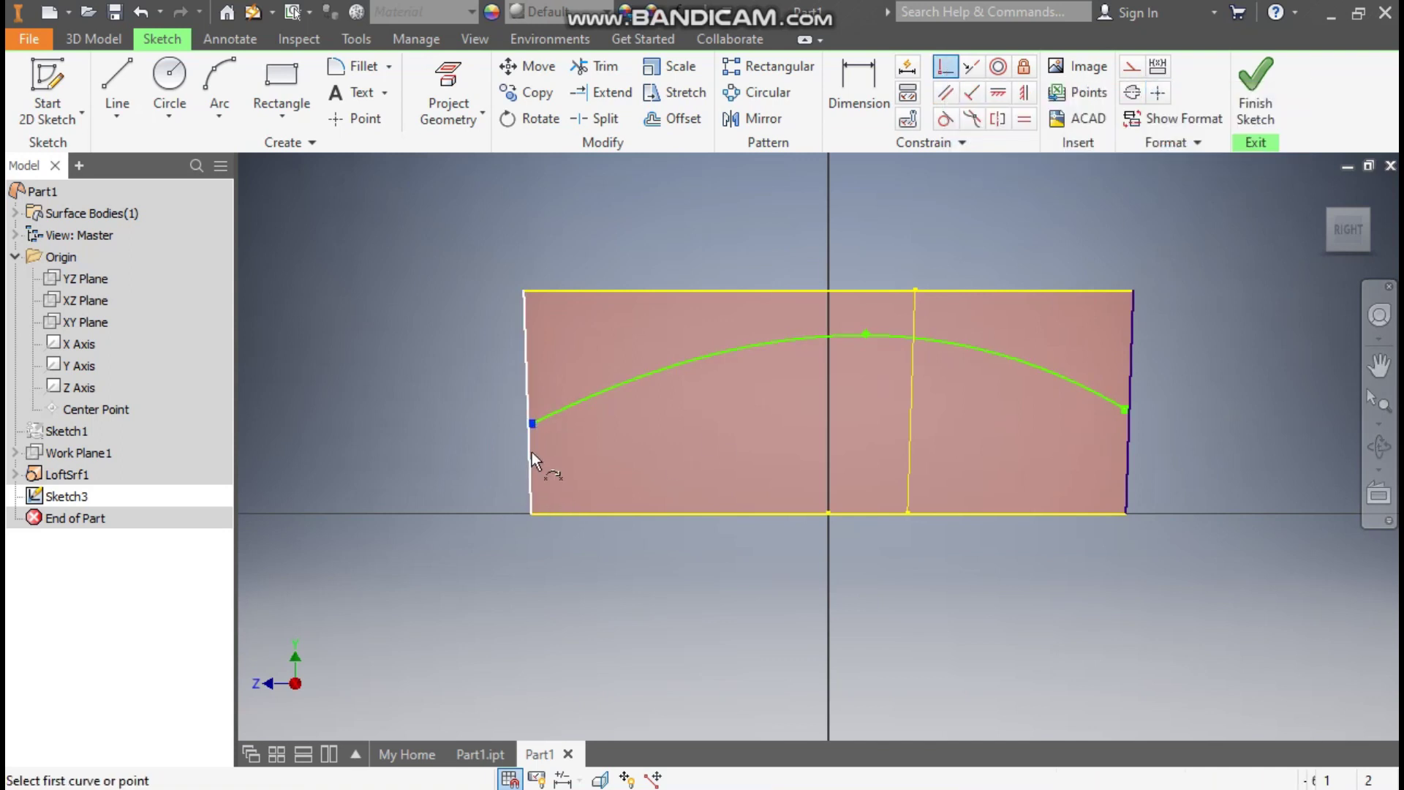
pyautogui.click(1125, 411)
pyautogui.click(1129, 442)
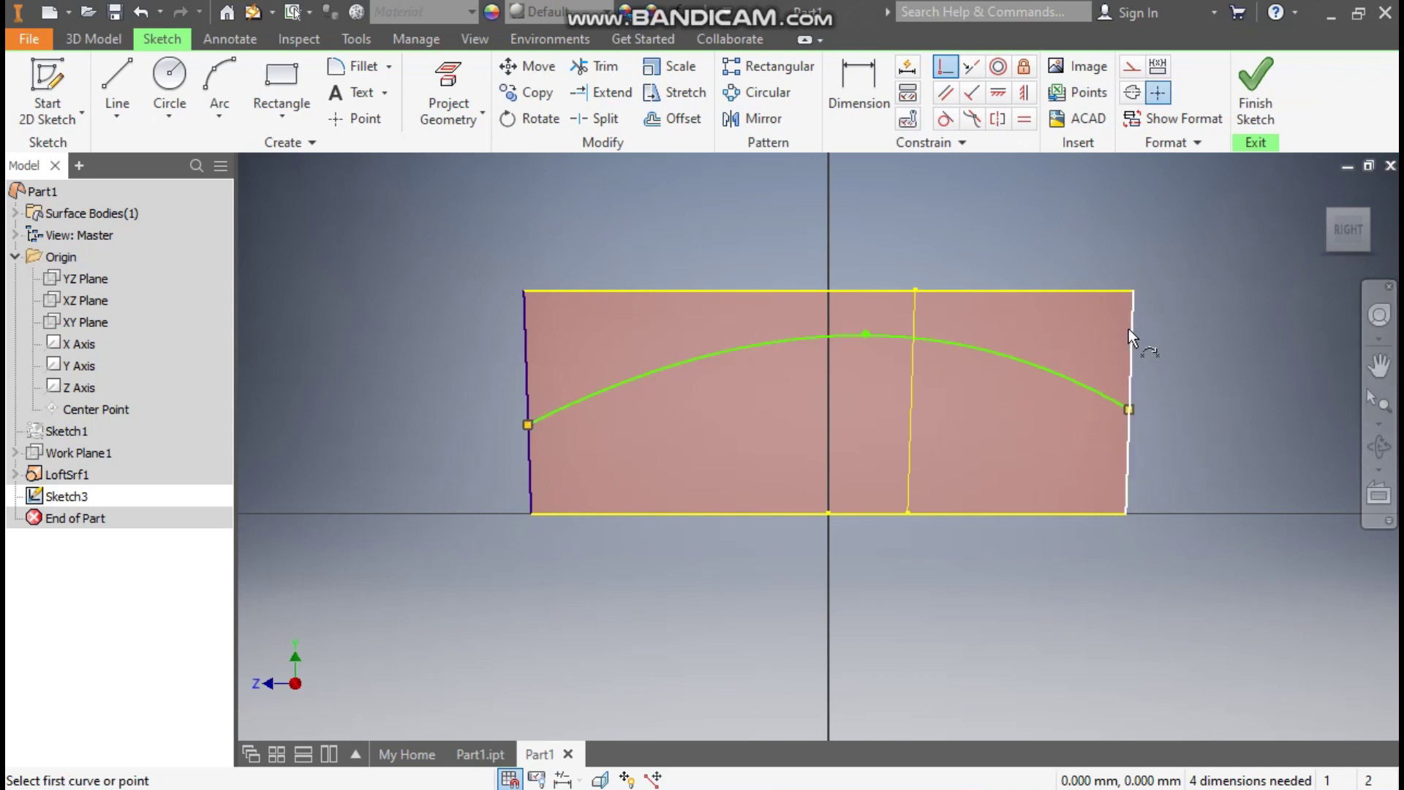
pyautogui.press('Escape')
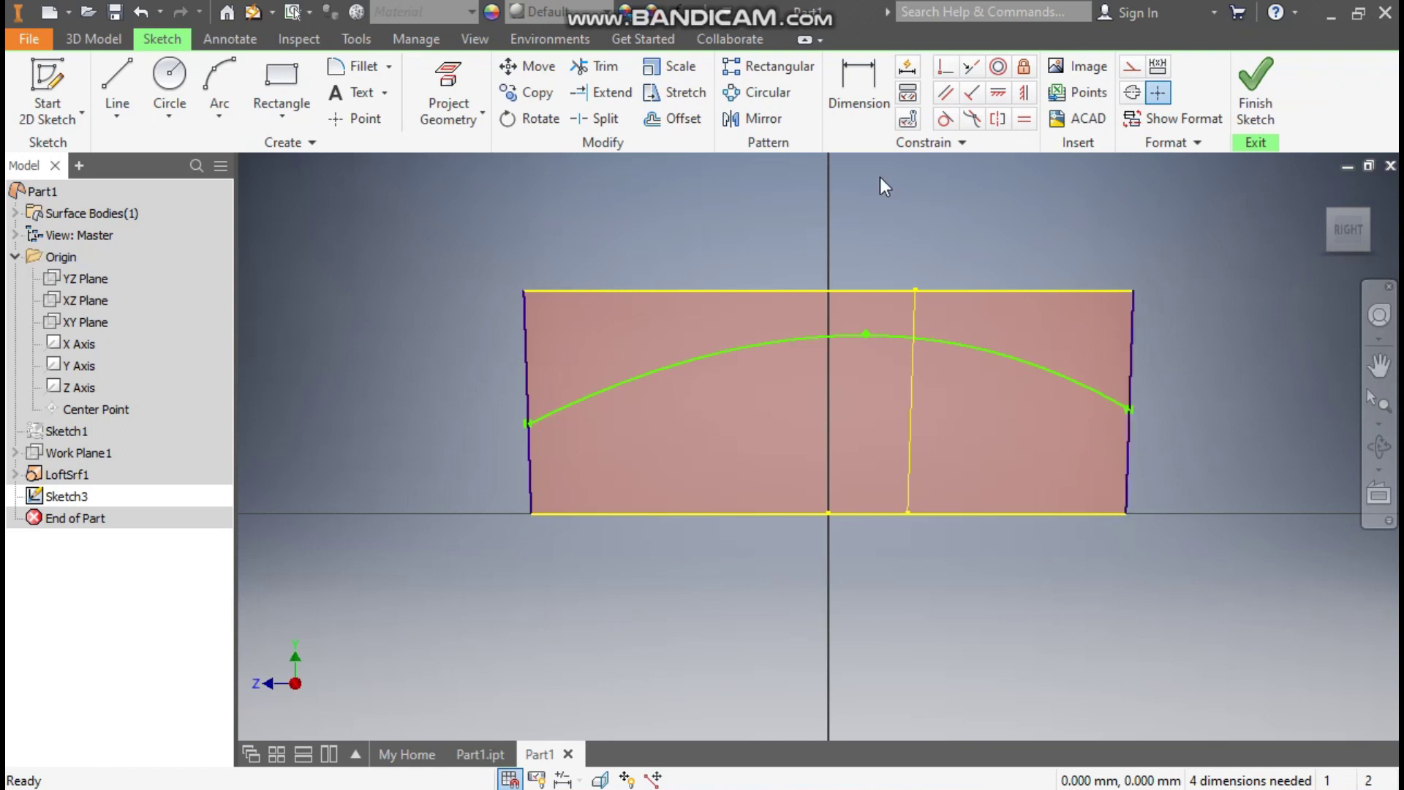
# Dimension the spline's front (+Z) endpoint 8 mm above the loft's projected lower edge
pyautogui.click(857, 76)
pyautogui.click(603, 513)
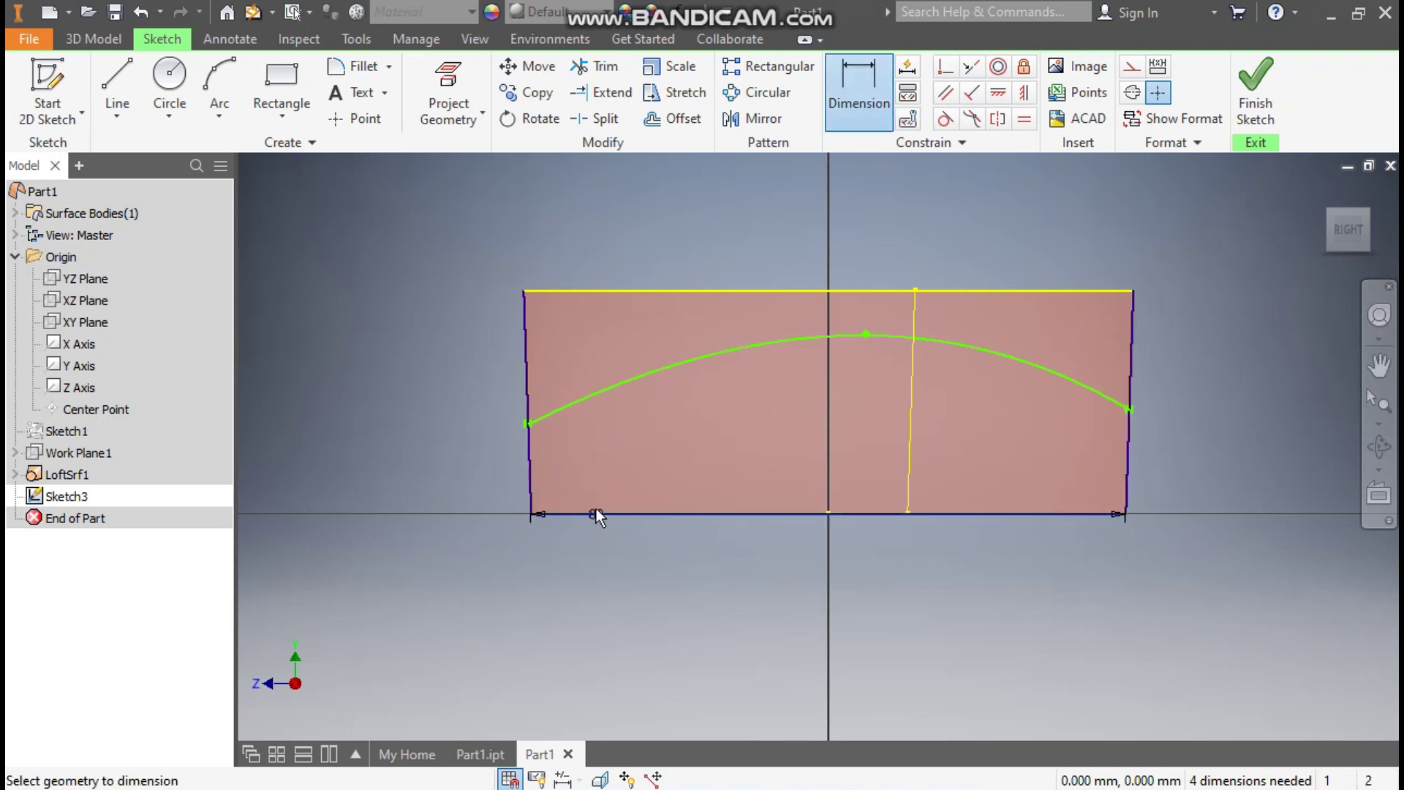
pyautogui.click(528, 424)
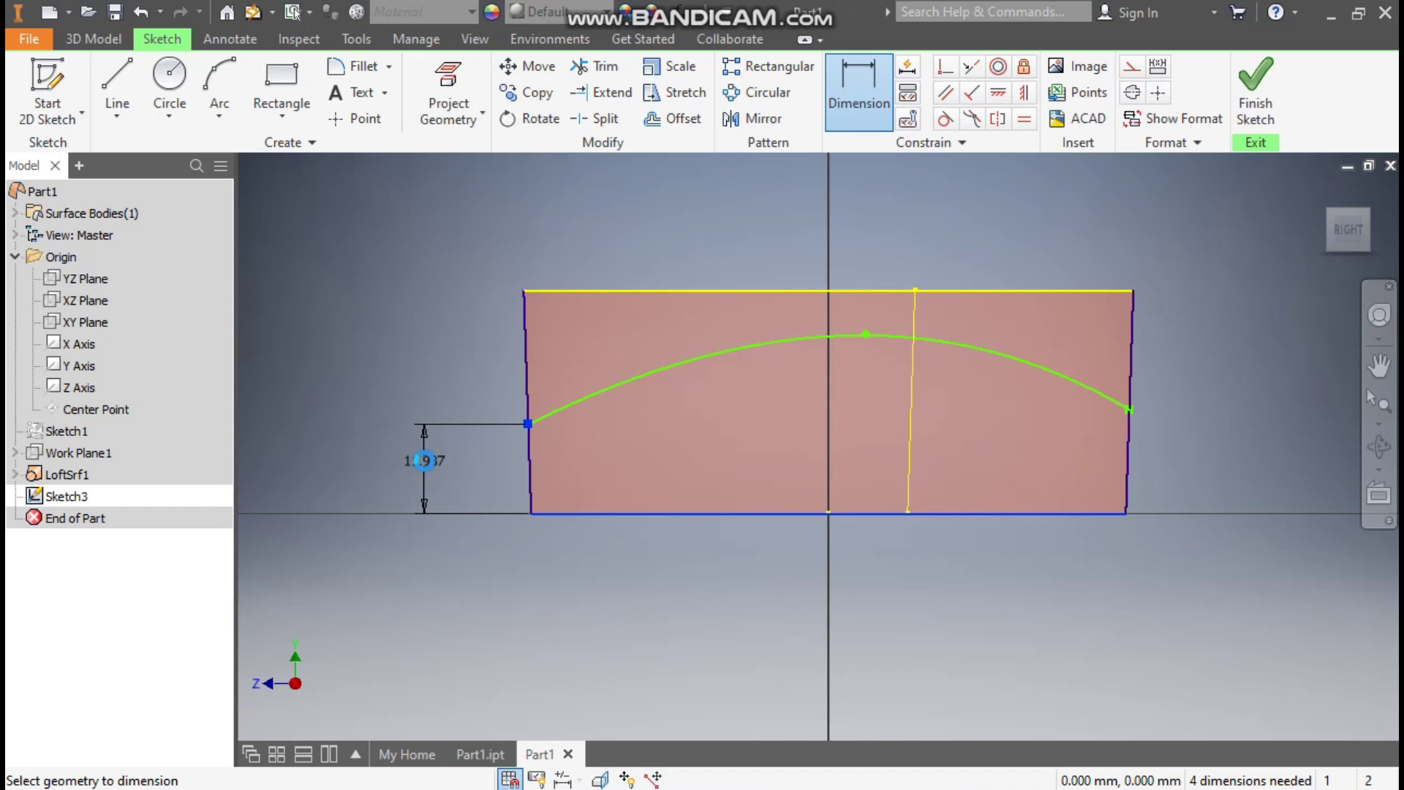
pyautogui.click(425, 462)
pyautogui.write('8')
pyautogui.press('Return')
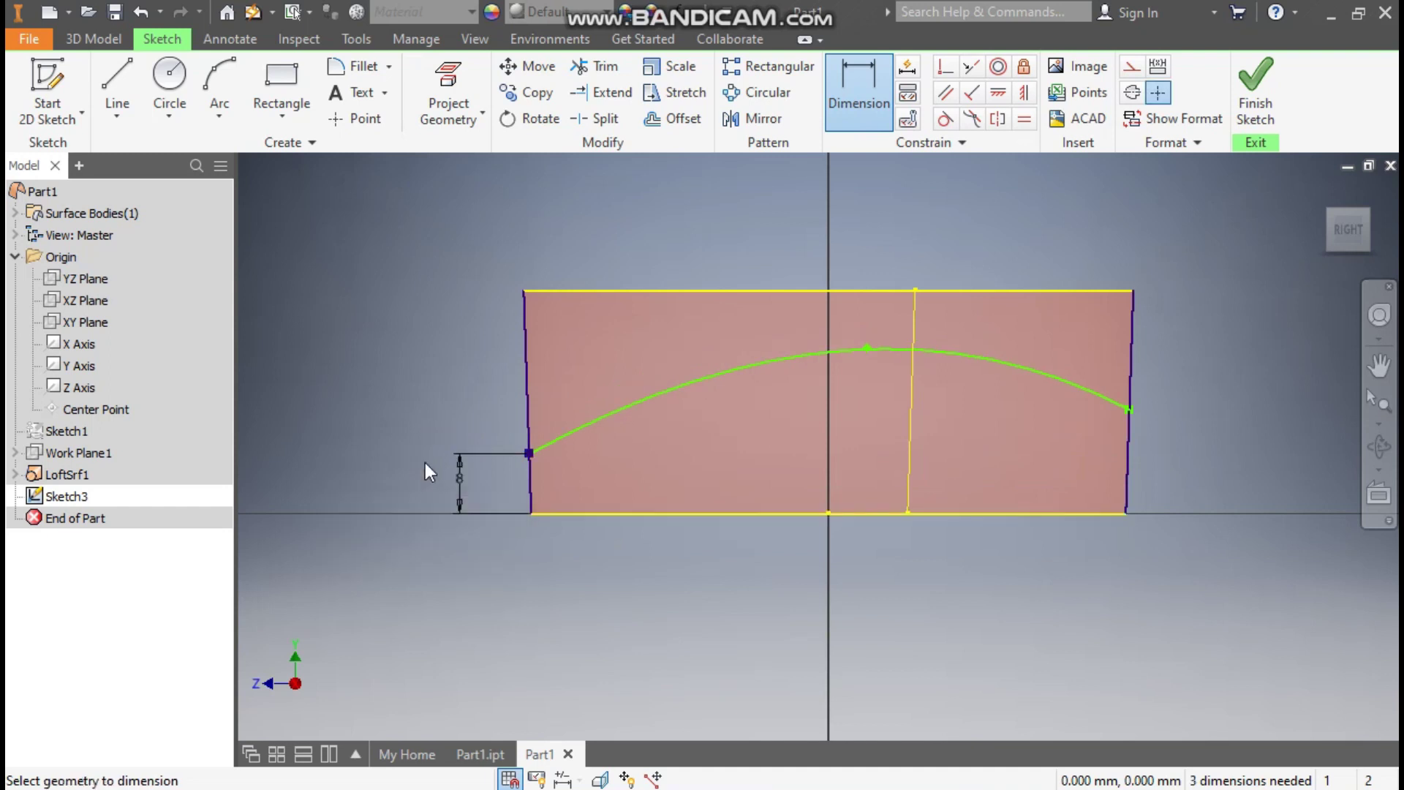
# Dimension the spline's rear (-Z) endpoint 10 mm above the projected lower edge
pyautogui.click(1129, 411)
pyautogui.click(1101, 514)
pyautogui.write('10')
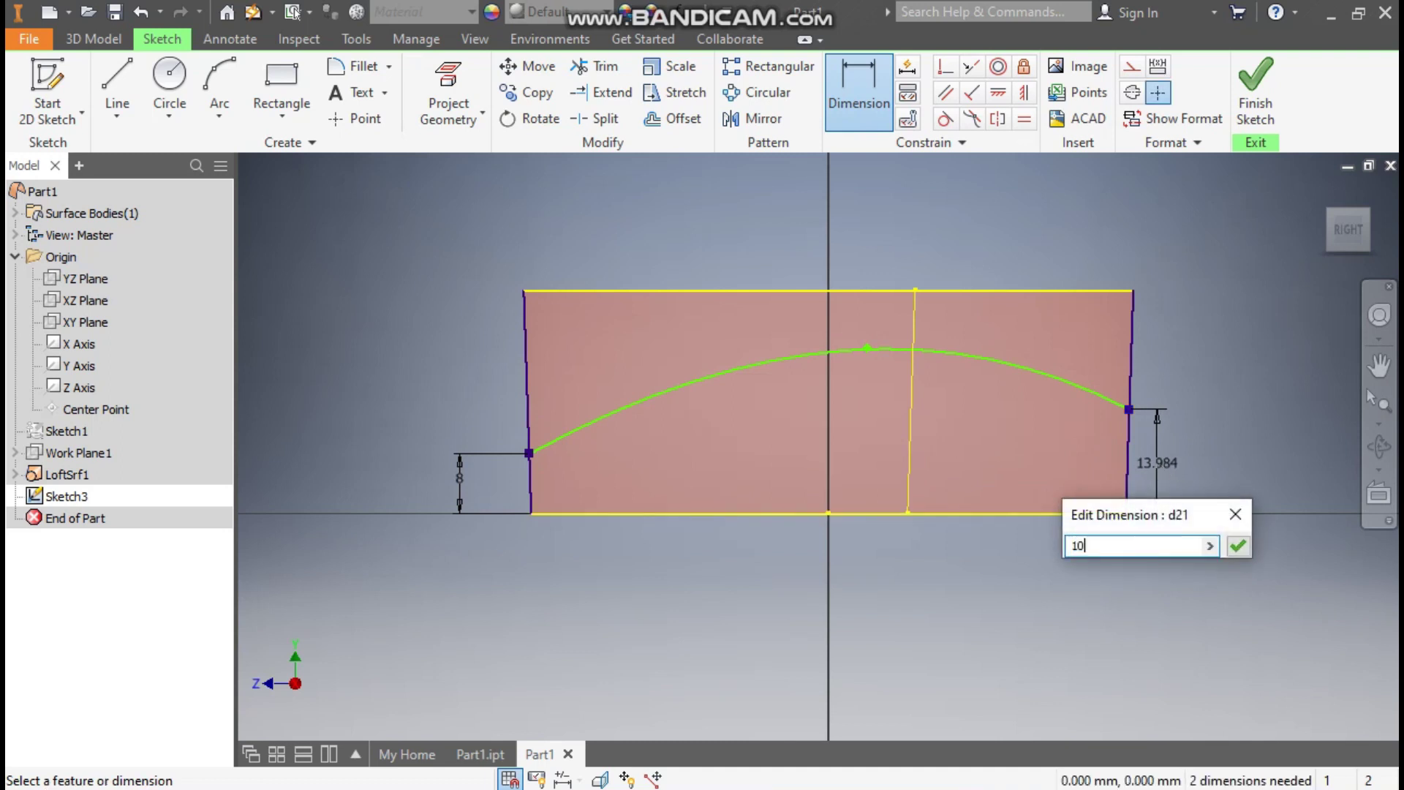
pyautogui.press('Return')
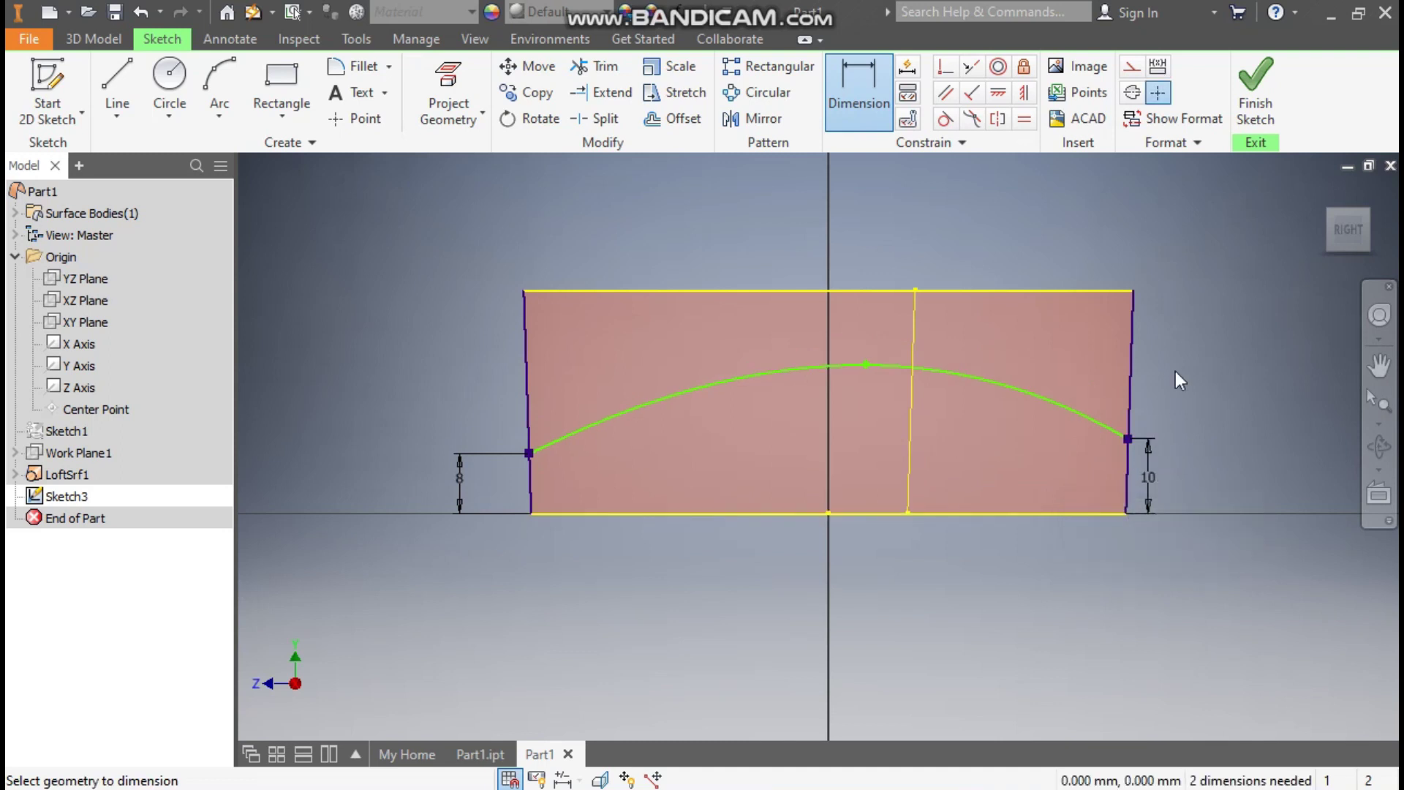
# Dimension the spline's middle point 29 mm above the projected lower edge
pyautogui.click(864, 365)
pyautogui.click(849, 512)
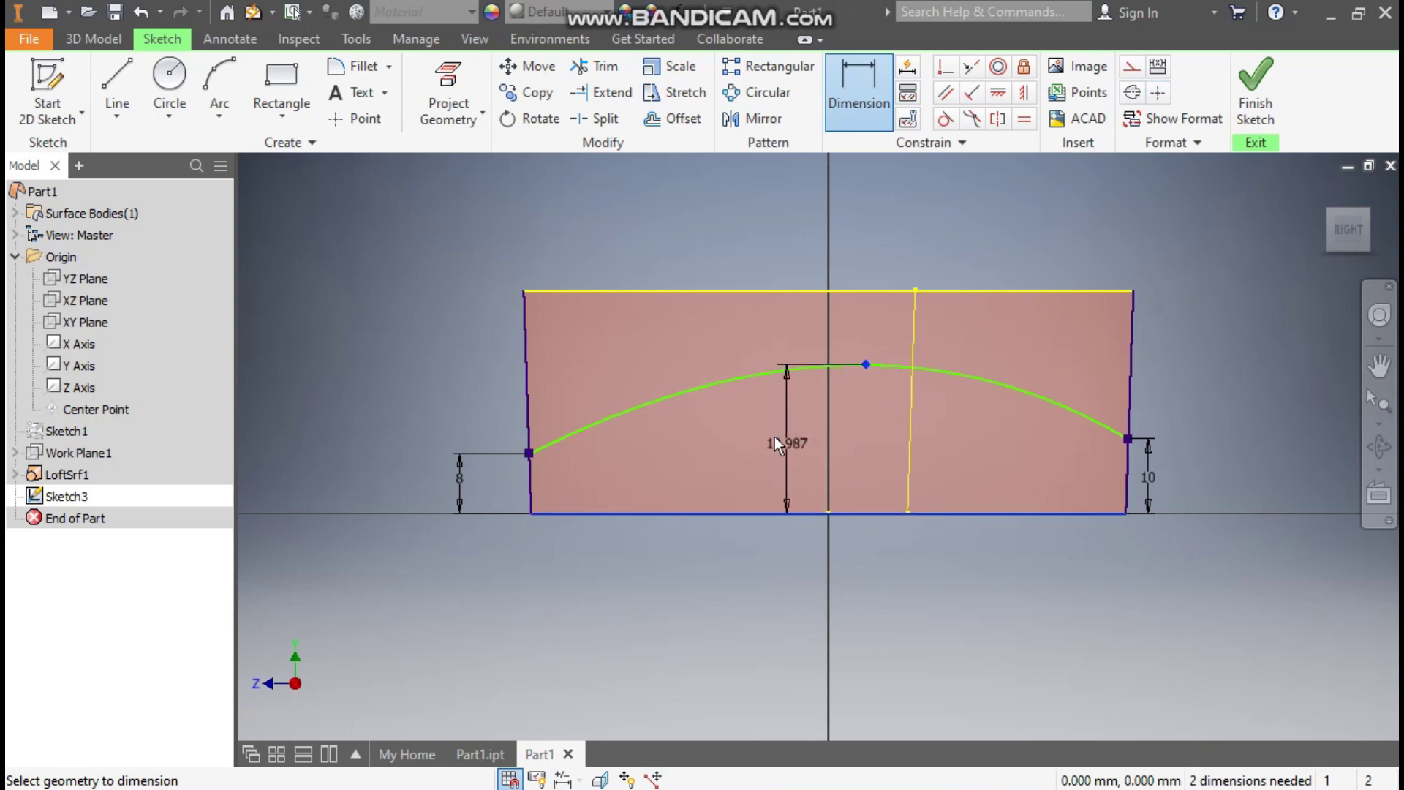
pyautogui.click(761, 438)
pyautogui.write('29')
pyautogui.press('Return')
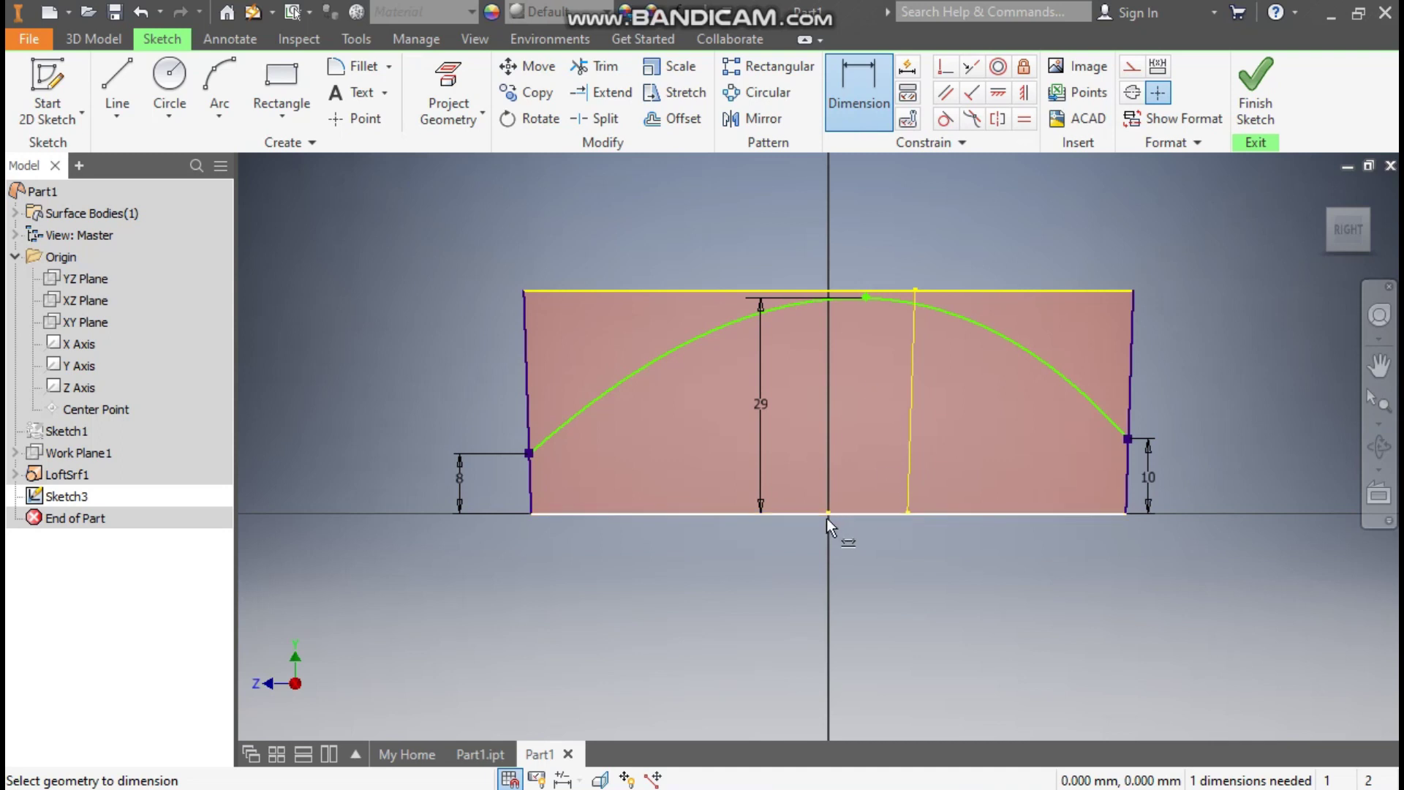
# Dimension the spline's middle point 23 mm horizontally from the origin, toward the rear end
pyautogui.click(828, 513)
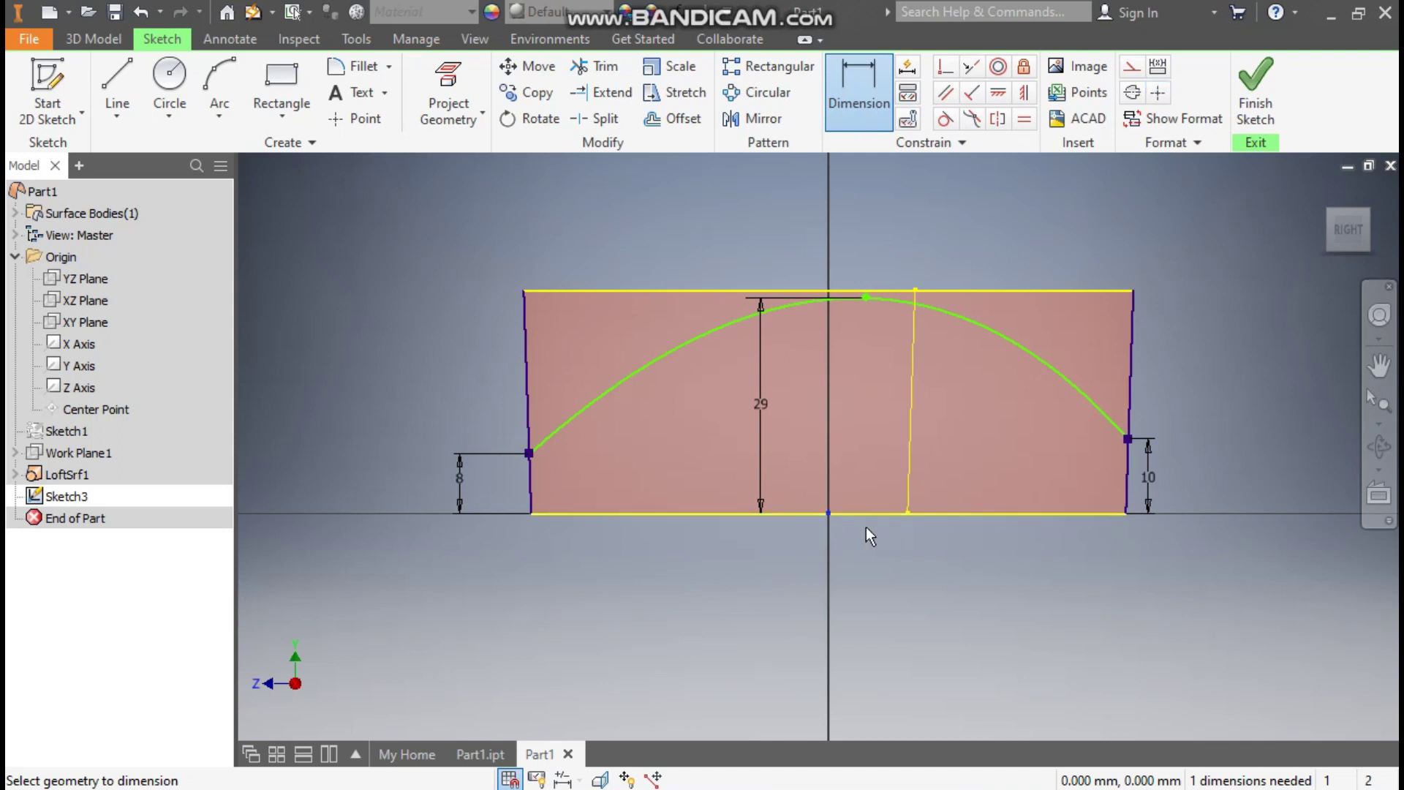
pyautogui.click(864, 297)
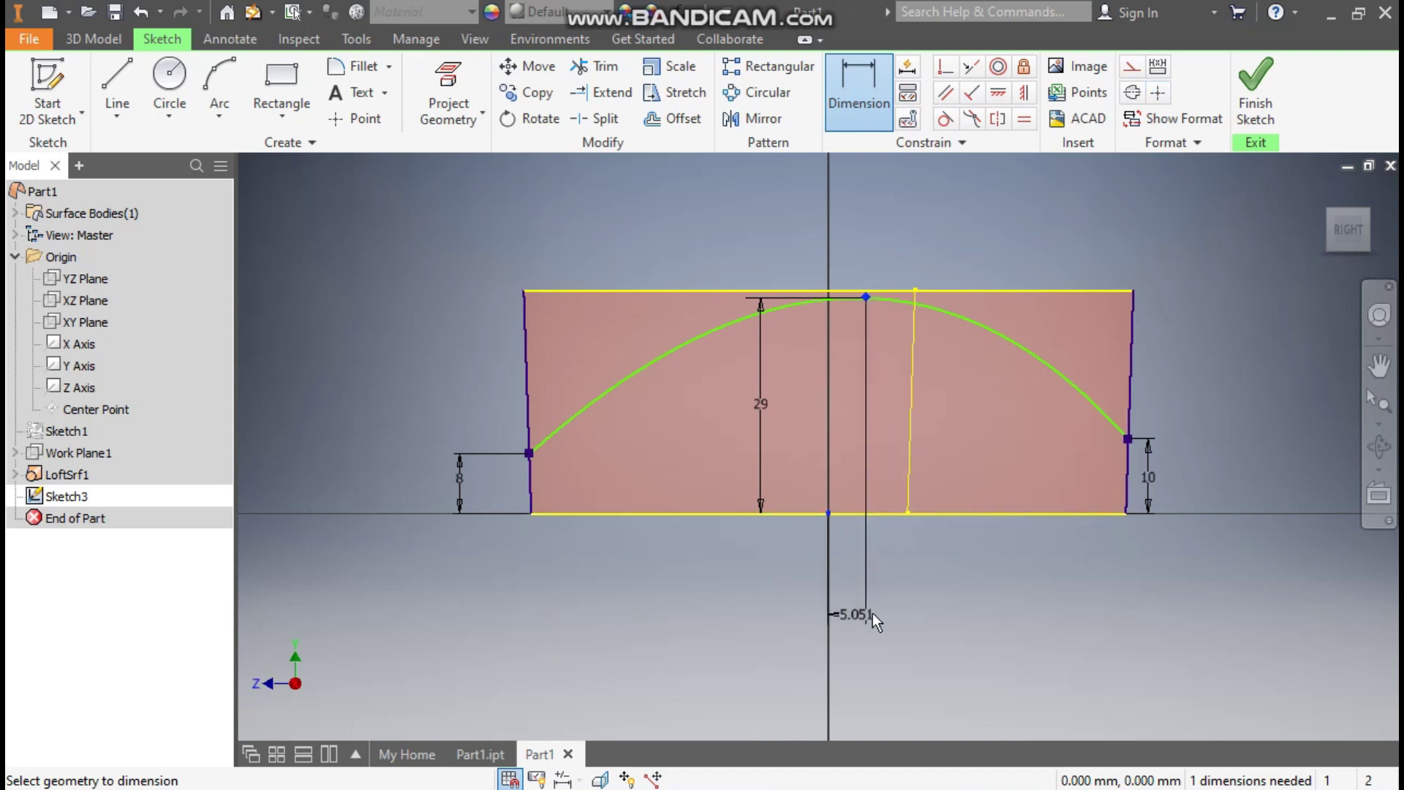
pyautogui.click(863, 595)
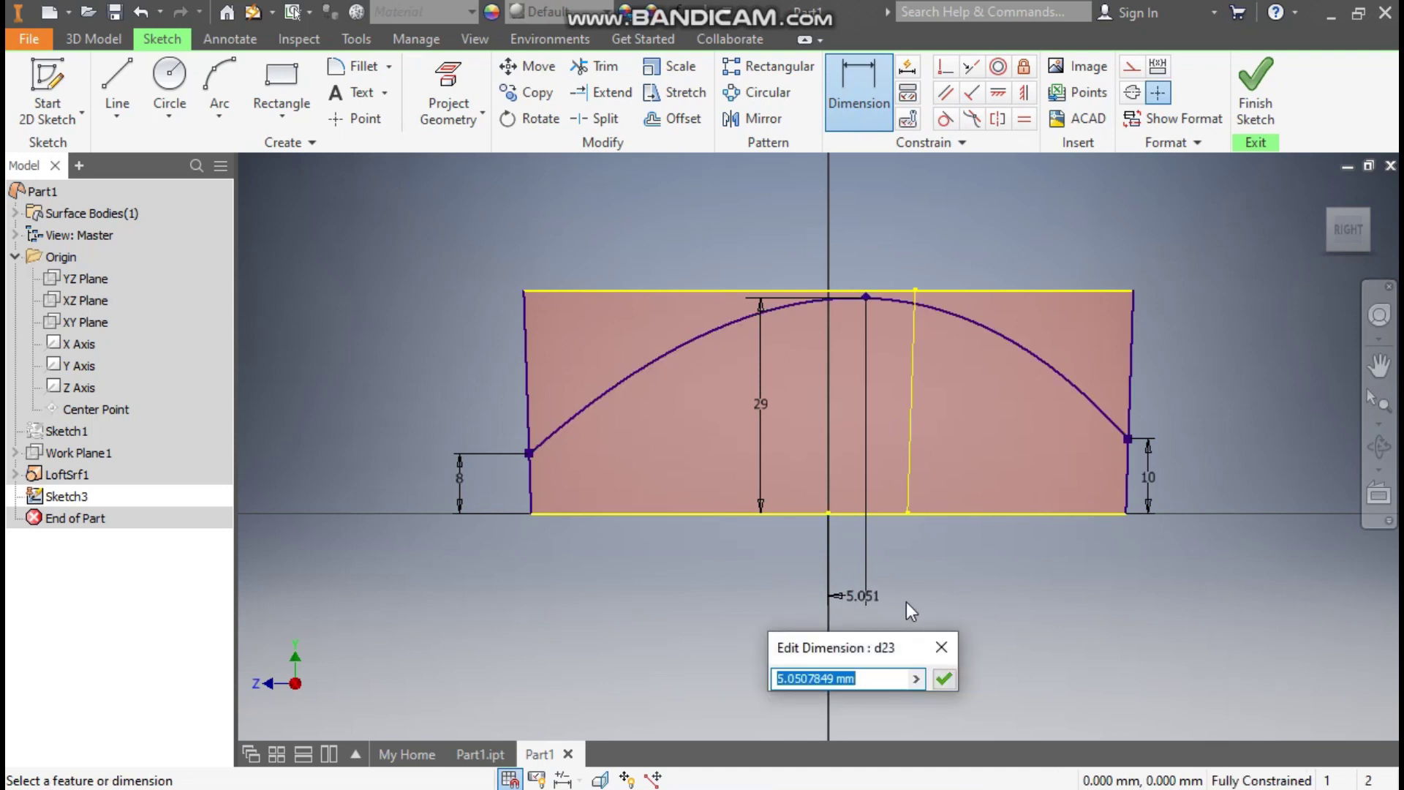
pyautogui.write('23')
pyautogui.press('Return')
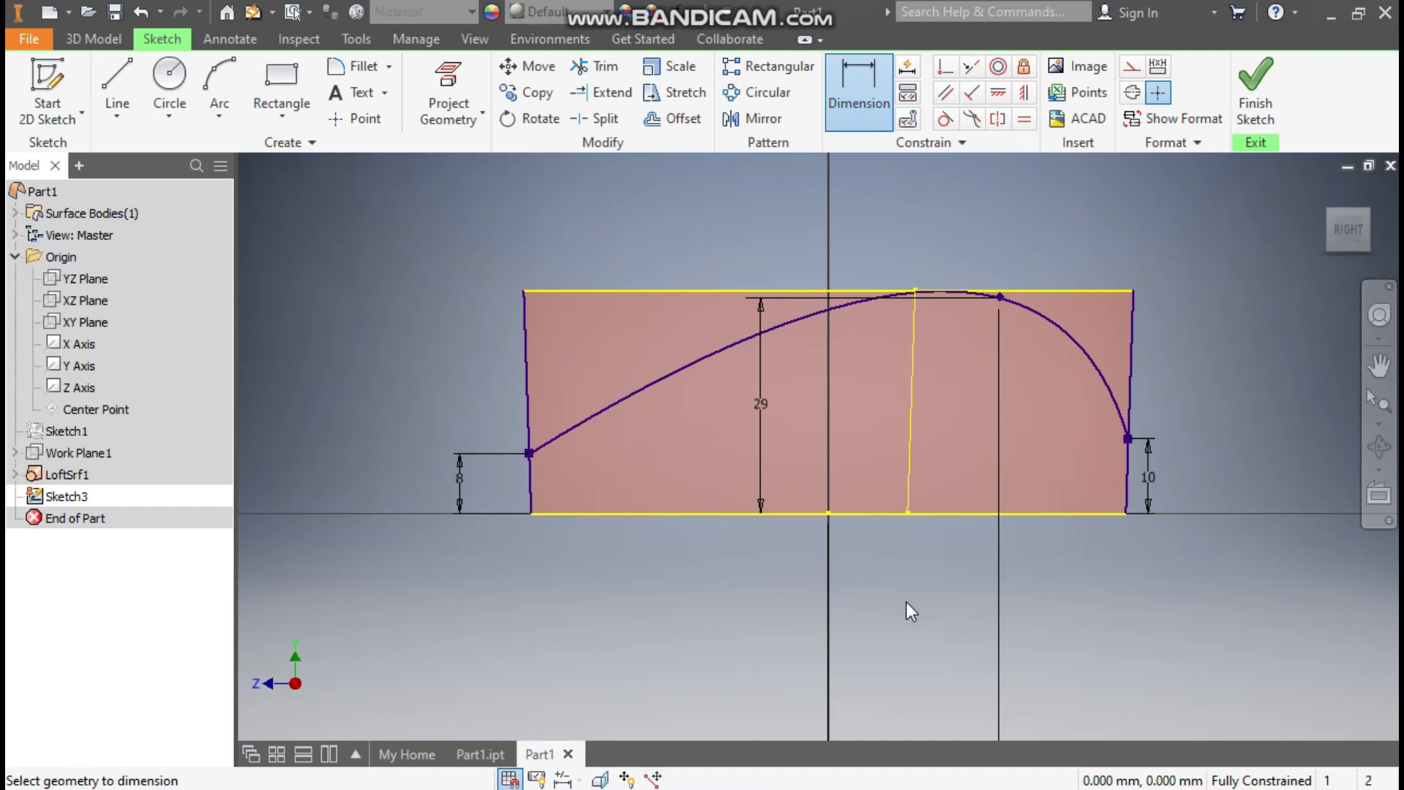
pyautogui.scroll(3, 907, 603)
pyautogui.moveTo(928, 519); pyautogui.dragTo(931, 421, button='middle')
pyautogui.press('Escape')
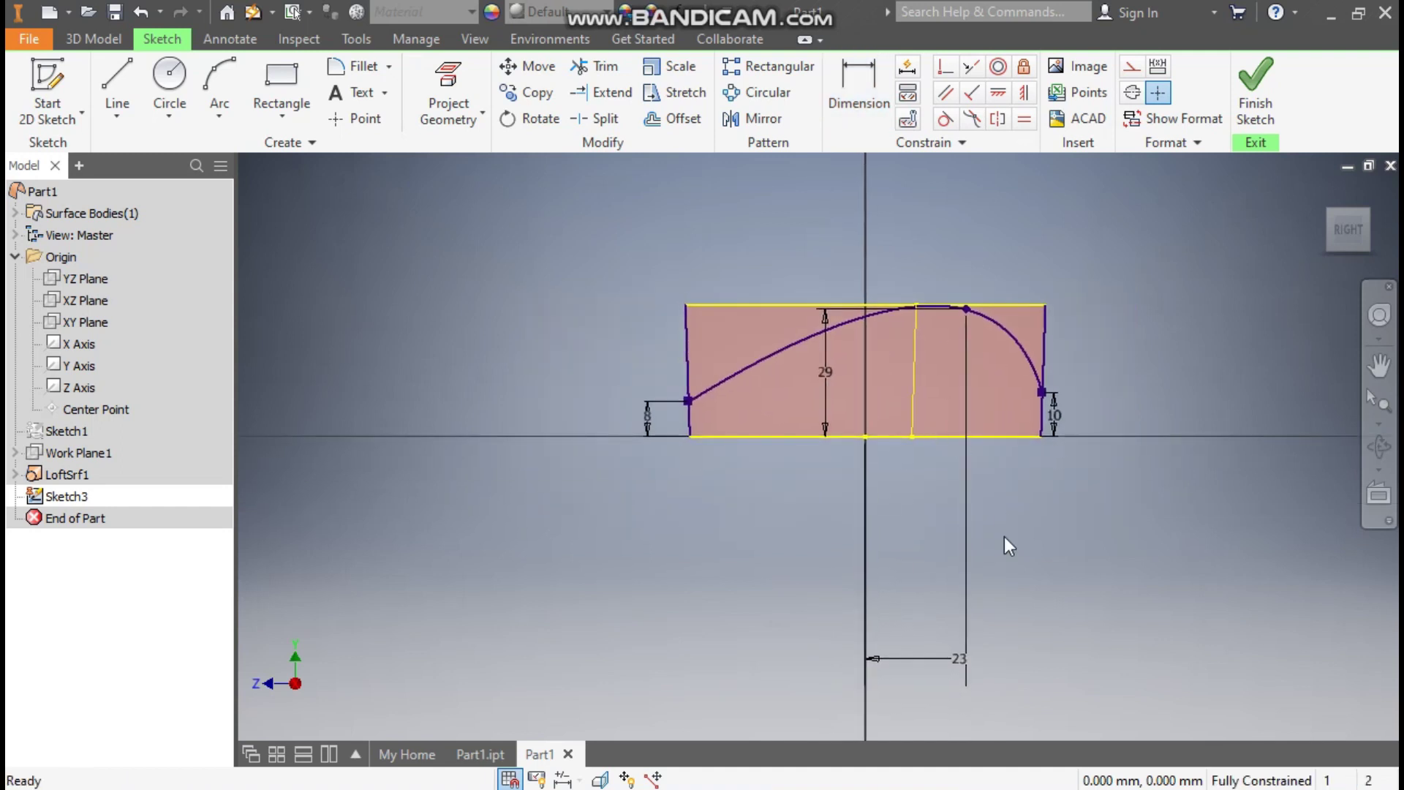
# Move the 23 mm dimension up to just beneath the profile and finish the sketch
pyautogui.moveTo(949, 658); pyautogui.dragTo(923, 463)
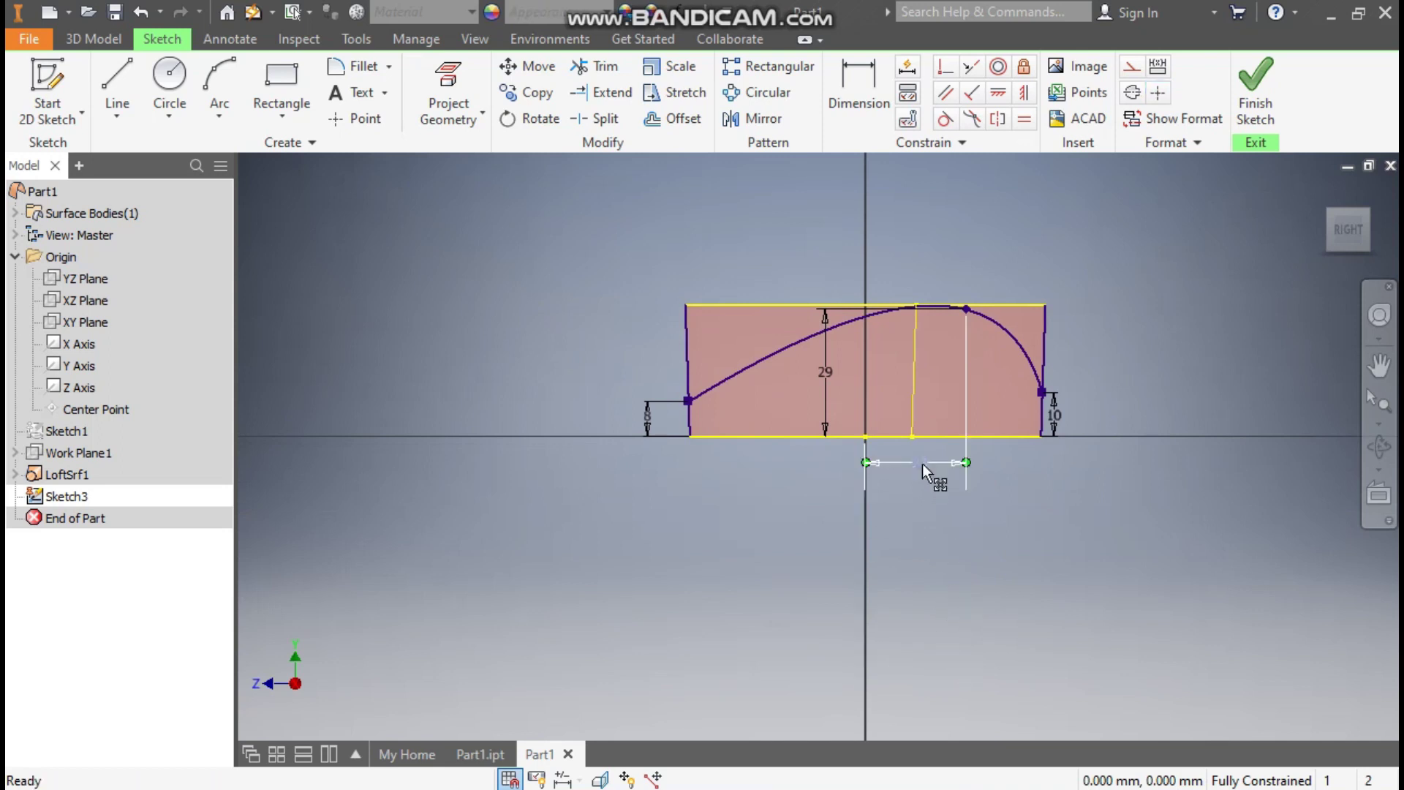
pyautogui.scroll(2, 922, 464)
pyautogui.moveTo(952, 375); pyautogui.dragTo(983, 503, button='middle')
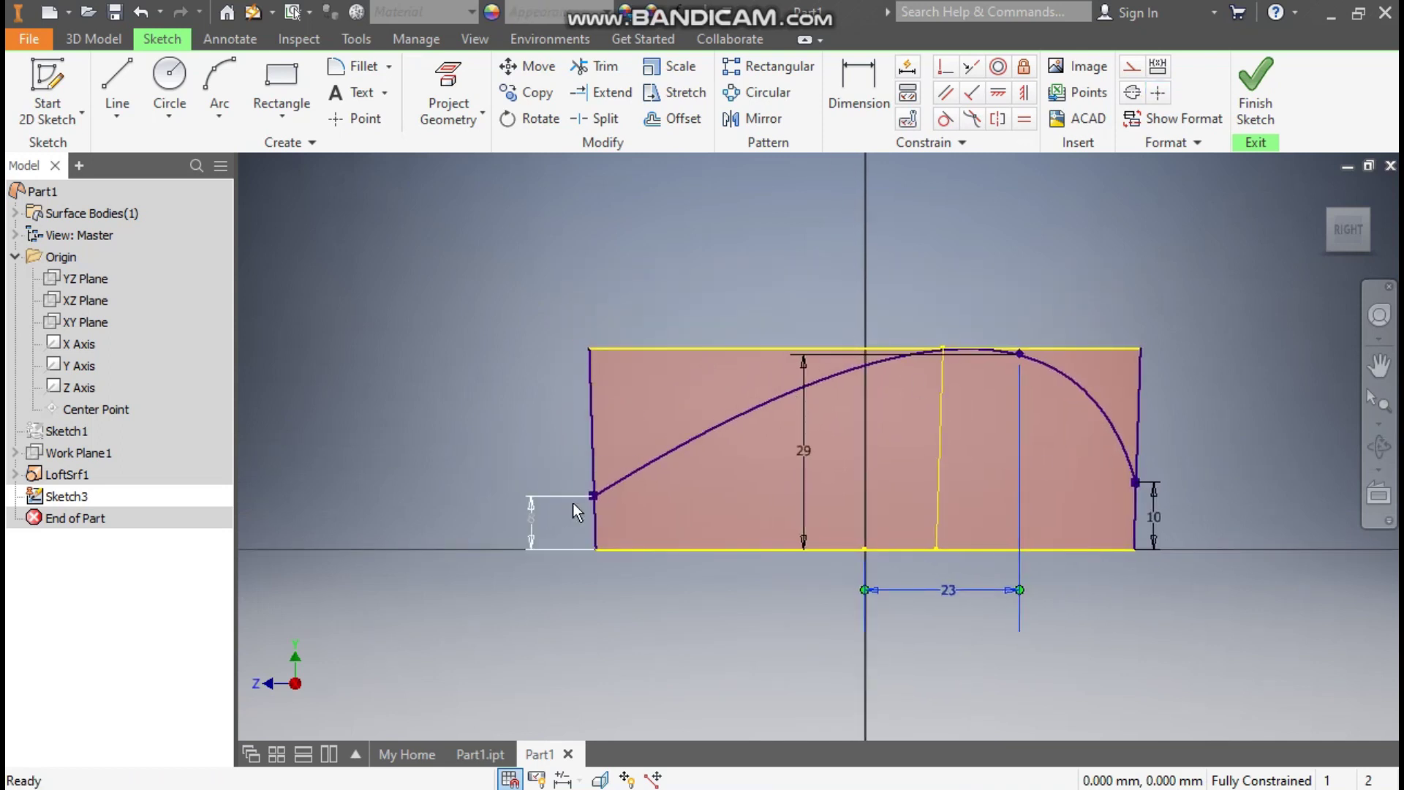
pyautogui.click(1255, 88)
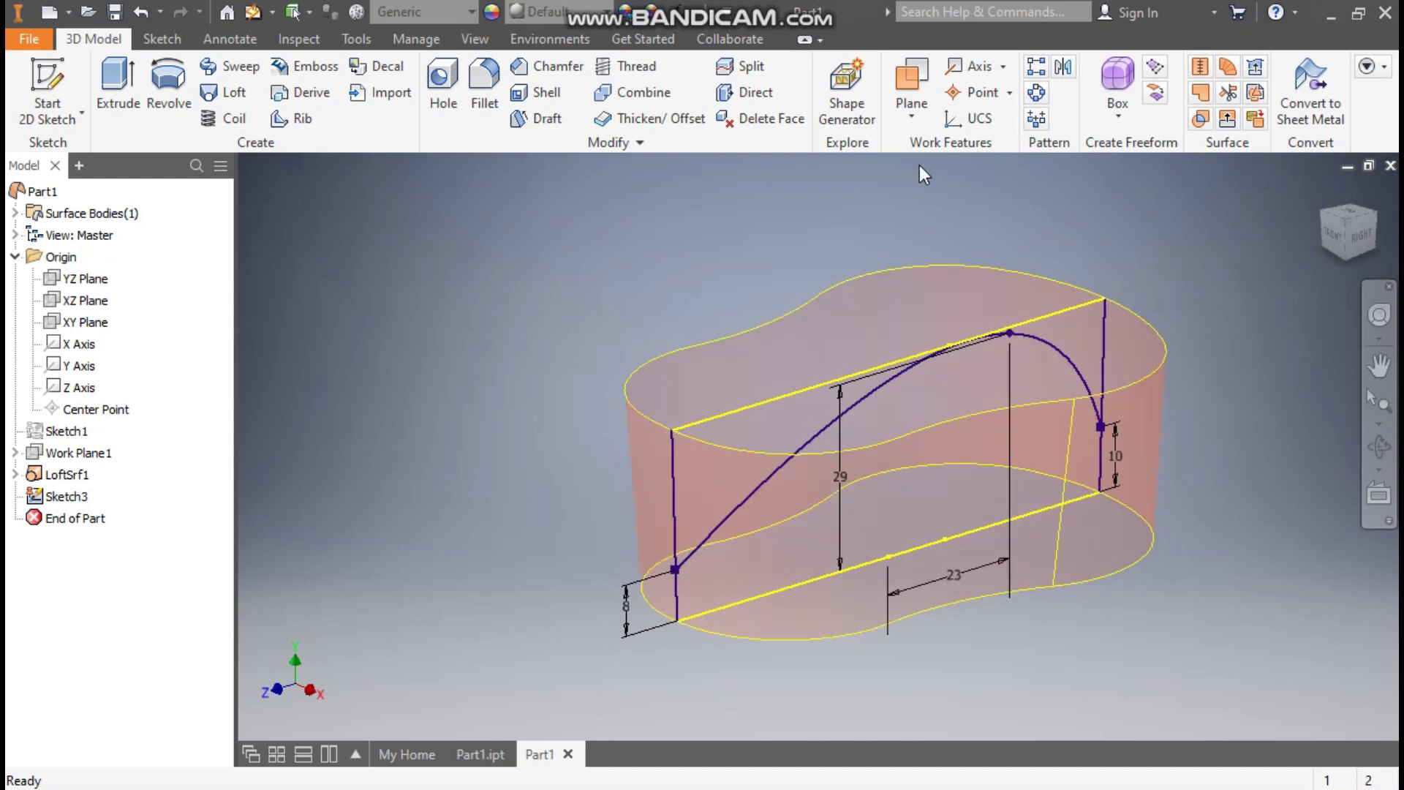
# Create a work plane offset 30 mm from the YZ plane, checking its position against the loft from above
pyautogui.click(901, 114)
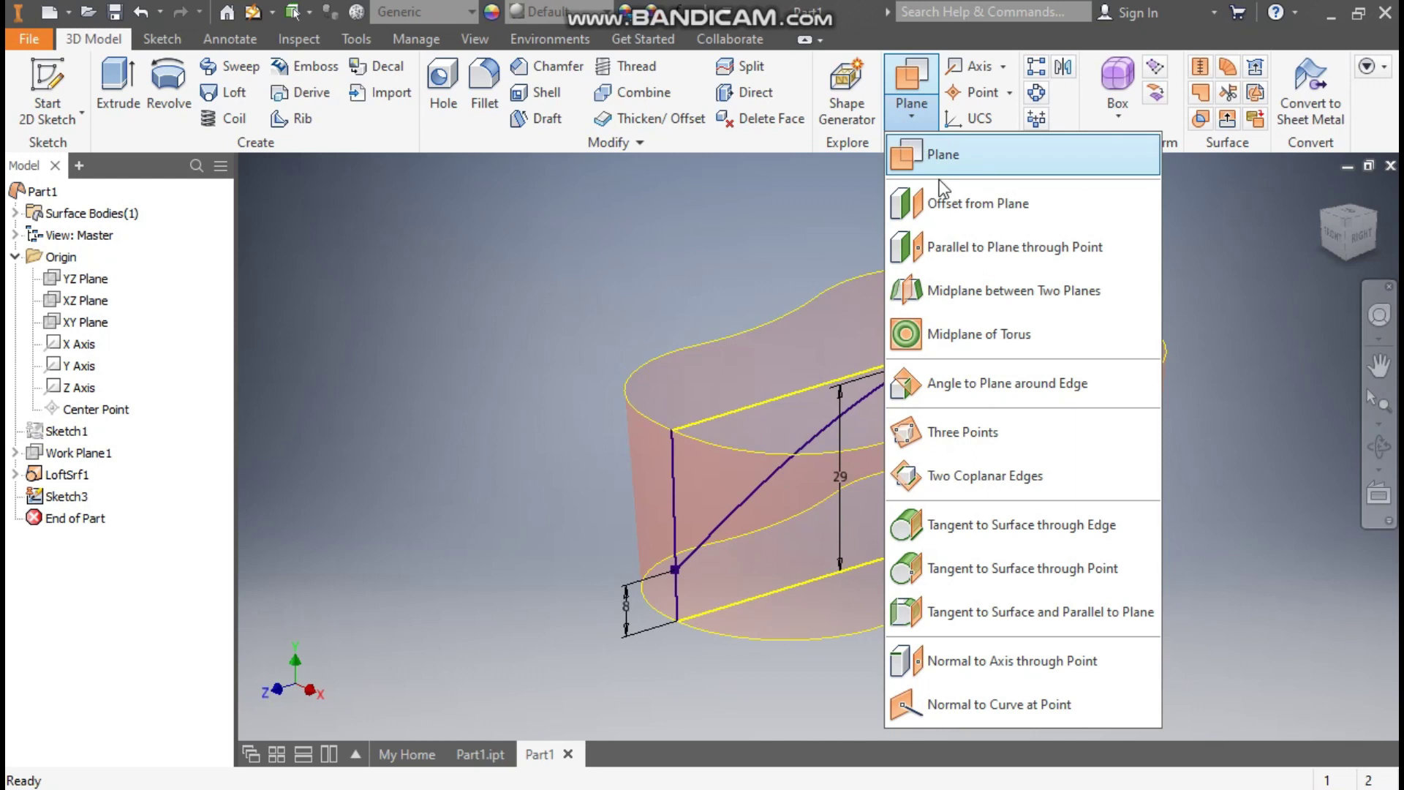
pyautogui.click(958, 209)
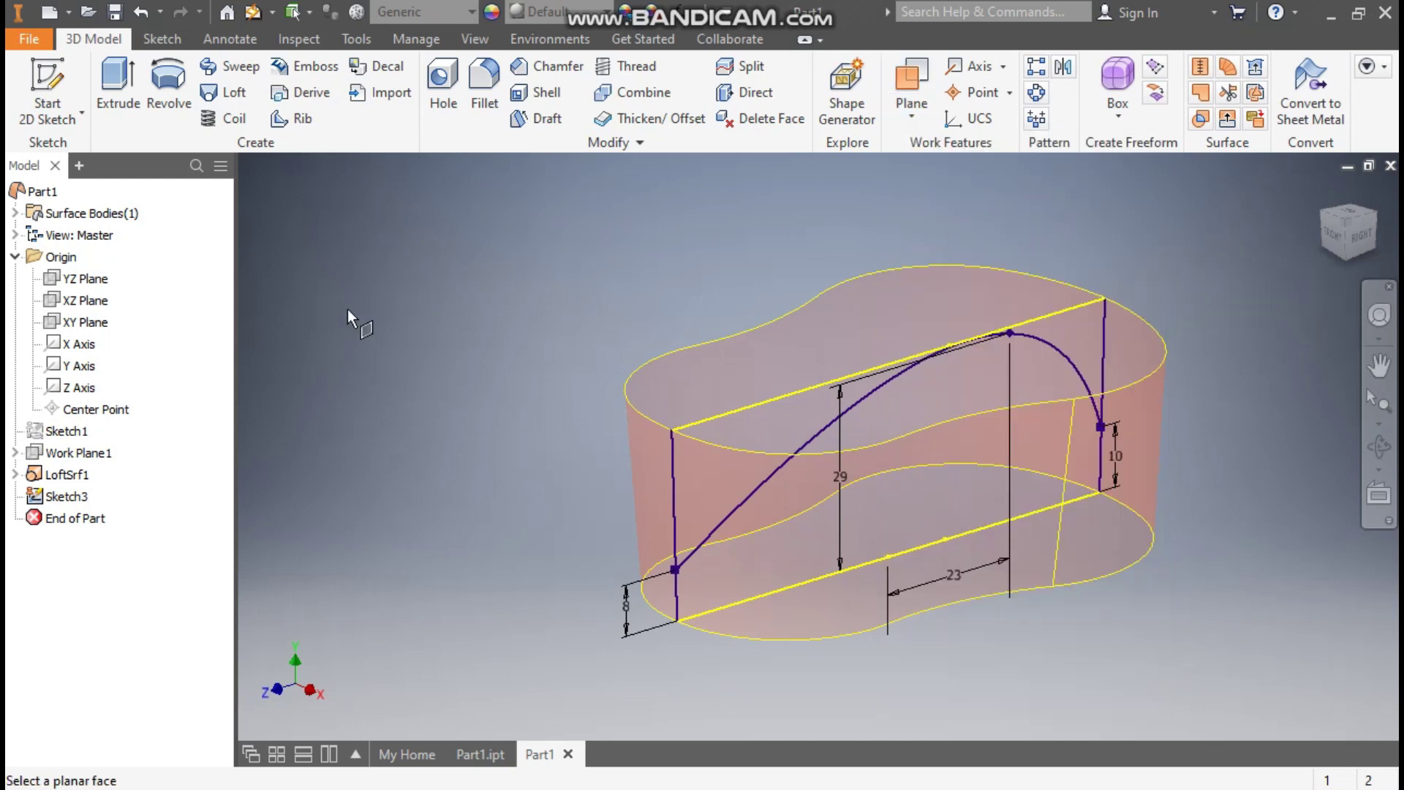
pyautogui.click(99, 281)
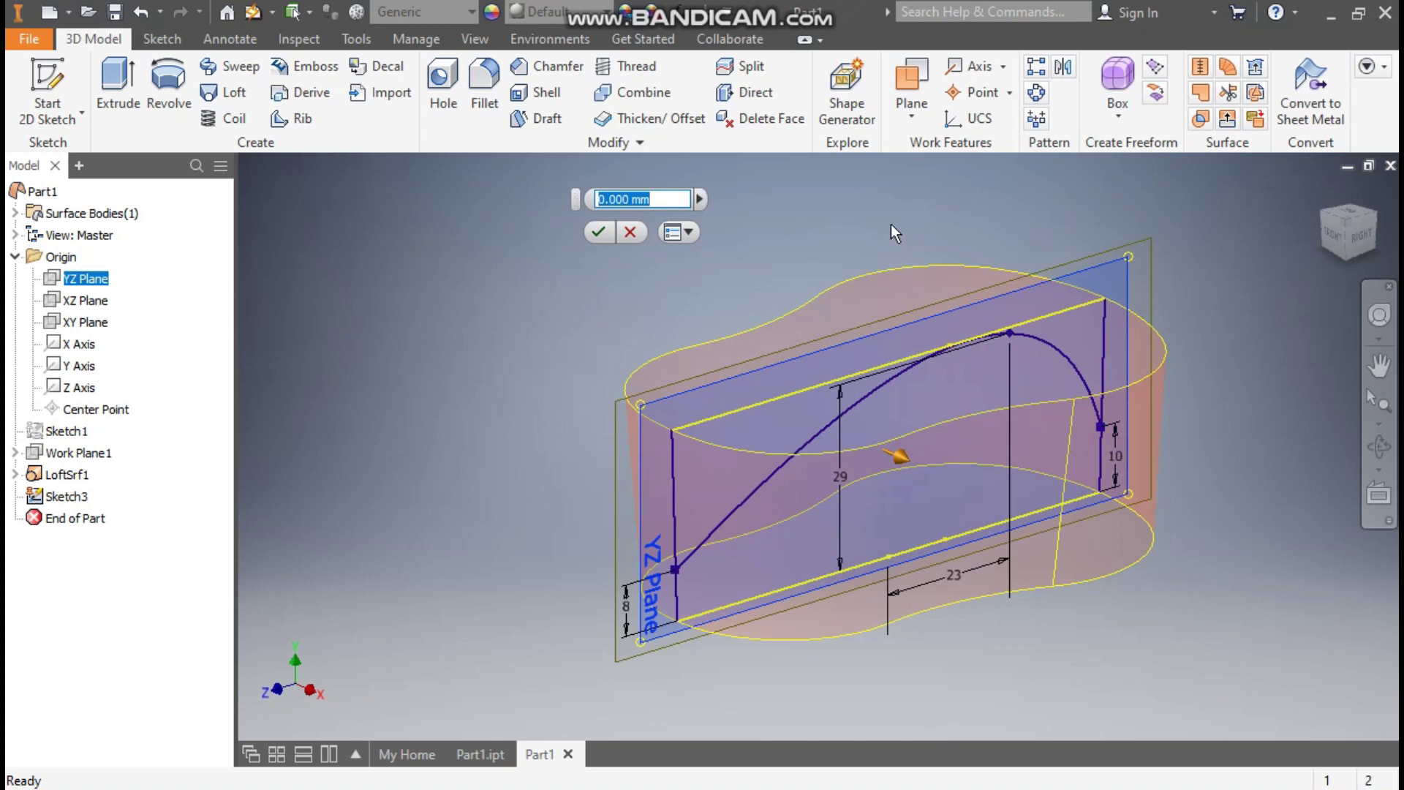
pyautogui.write('30')
pyautogui.moveTo(1347, 223); pyautogui.dragTo(1344, 219, button='middle')
pyautogui.click(1344, 216)
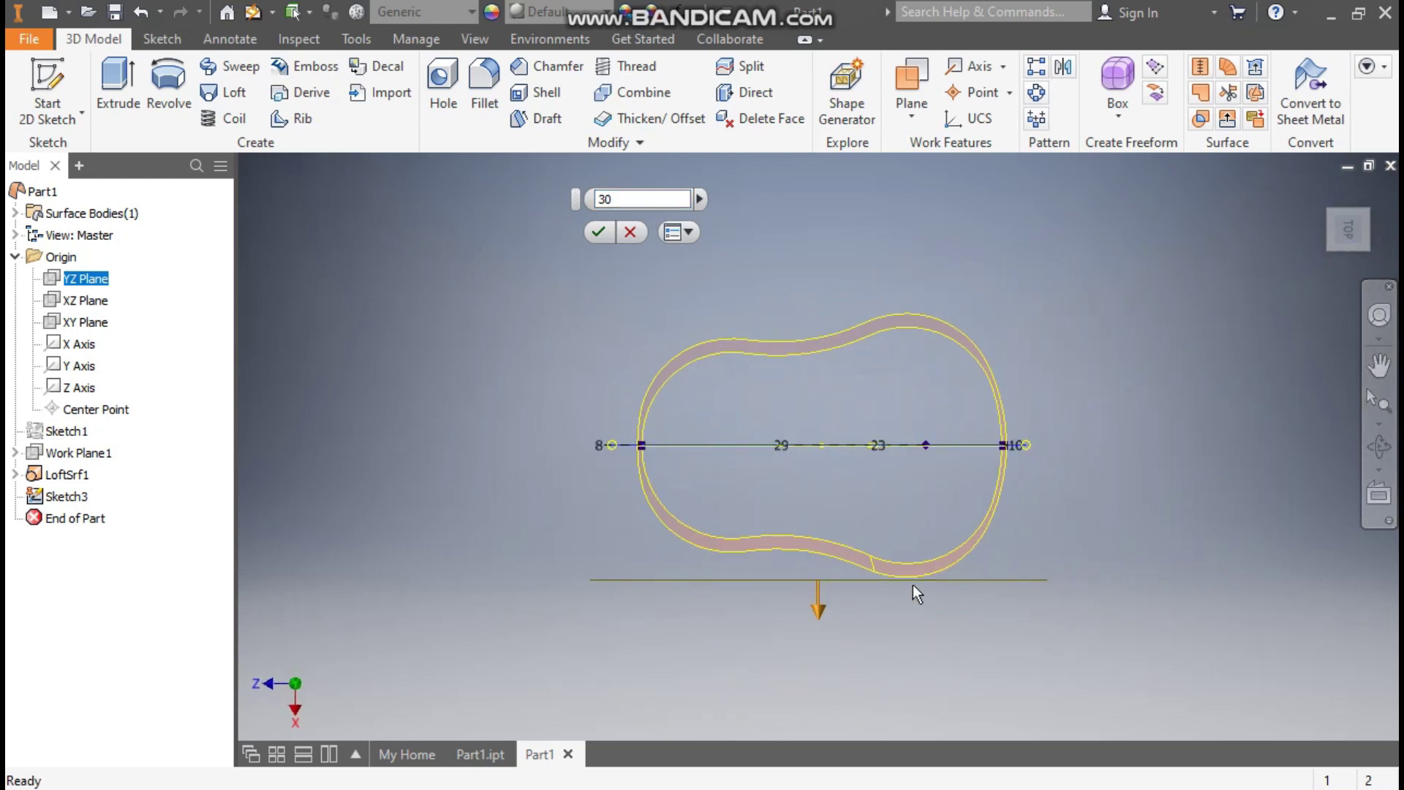
pyautogui.click(599, 232)
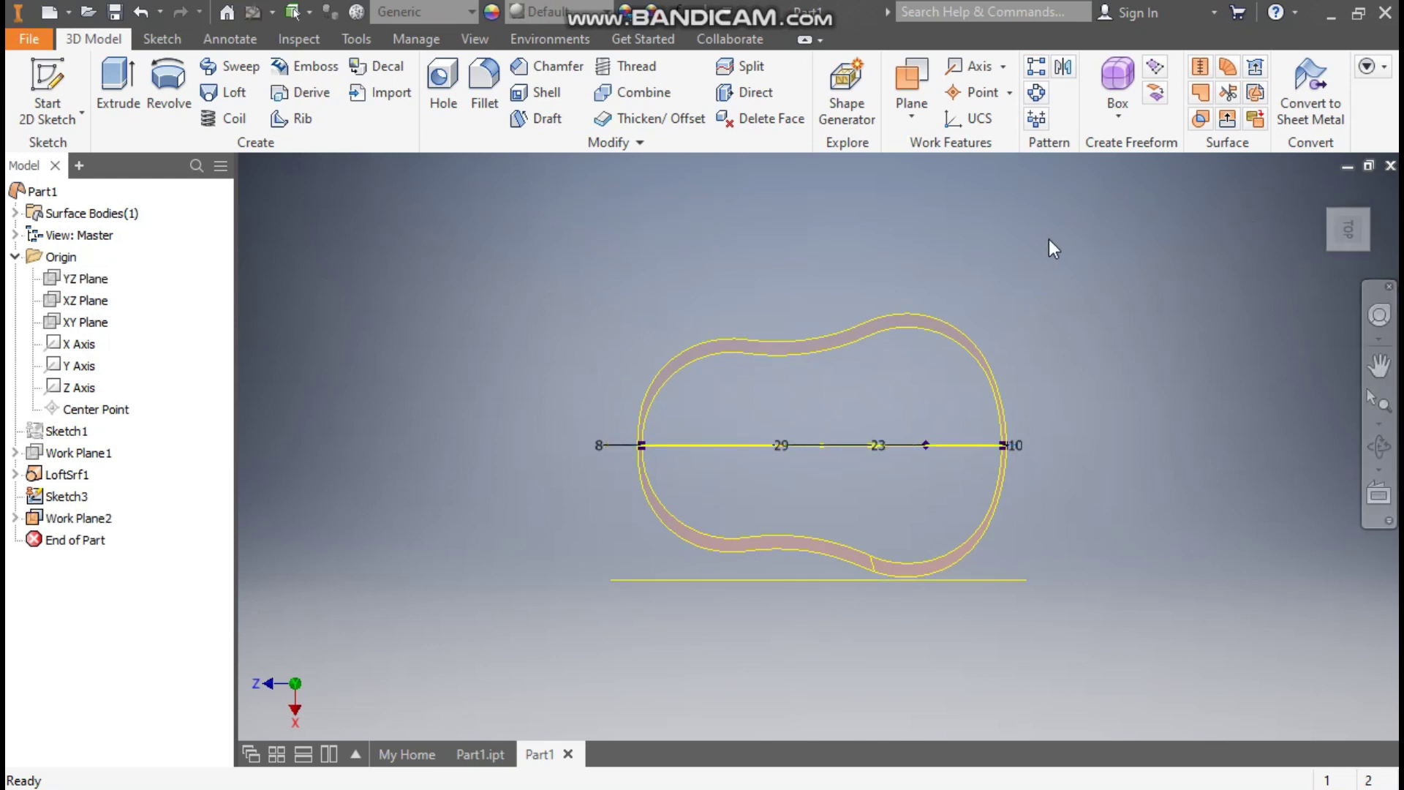
# Create a second work plane offset -30 mm from the YZ plane, on the loft's opposite side
pyautogui.click(912, 117)
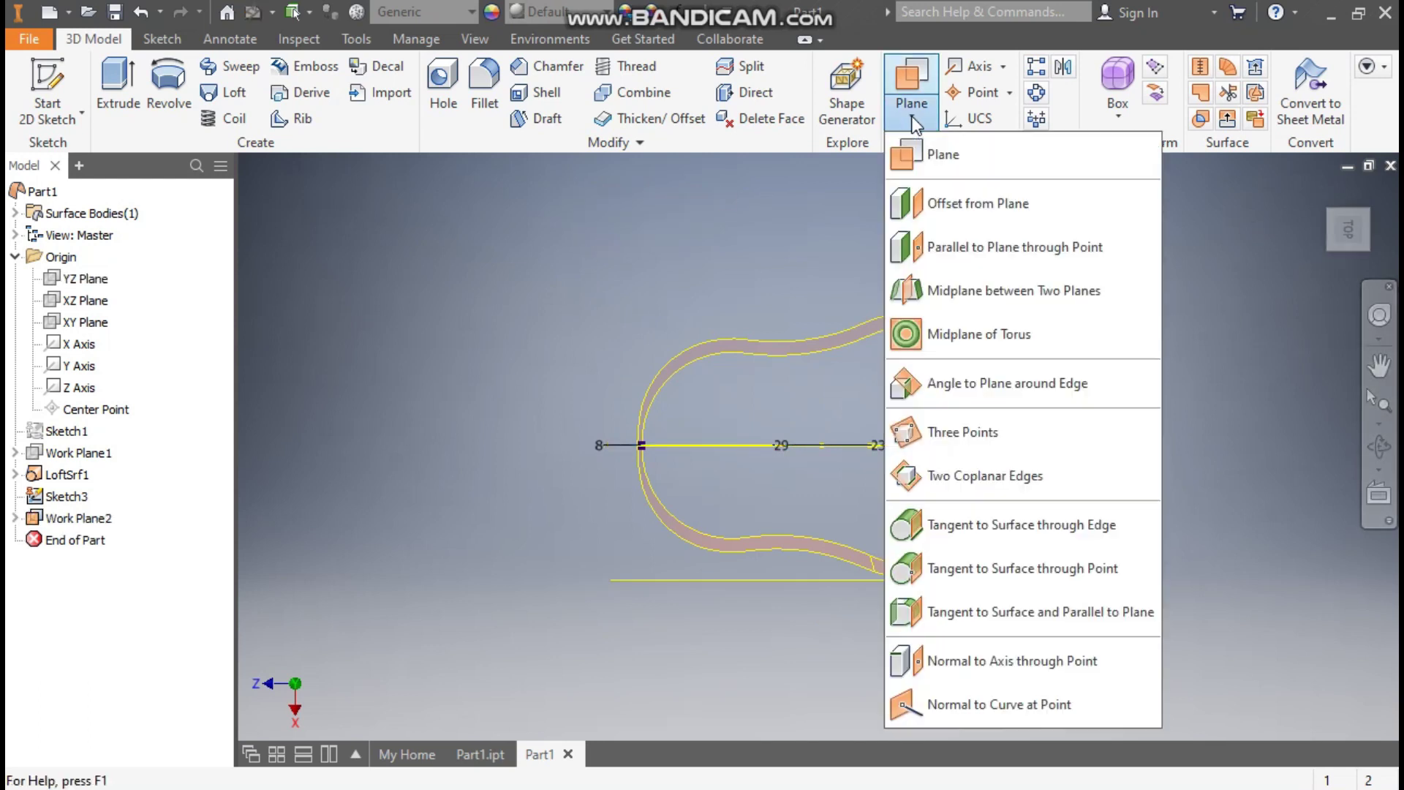
pyautogui.click(962, 207)
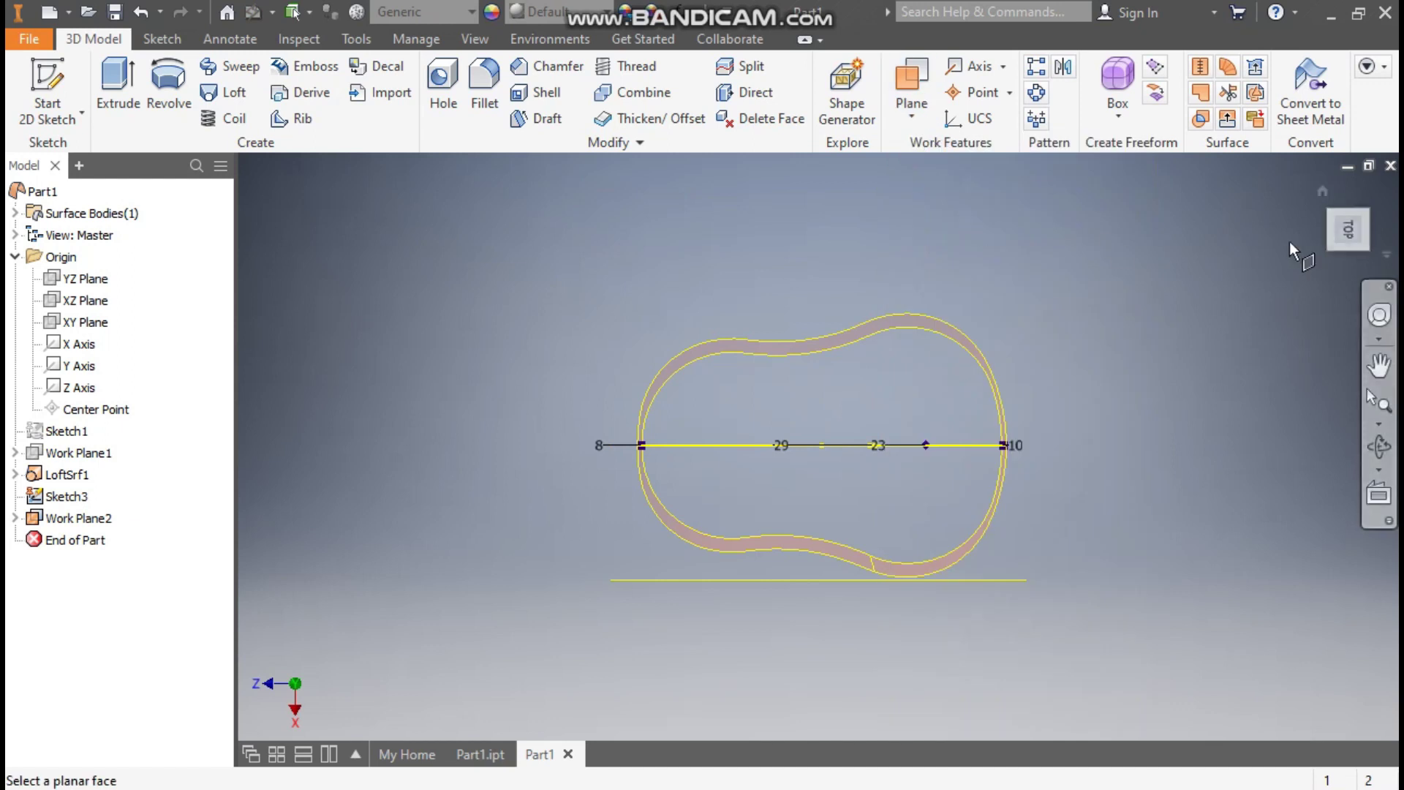
pyautogui.click(1322, 192)
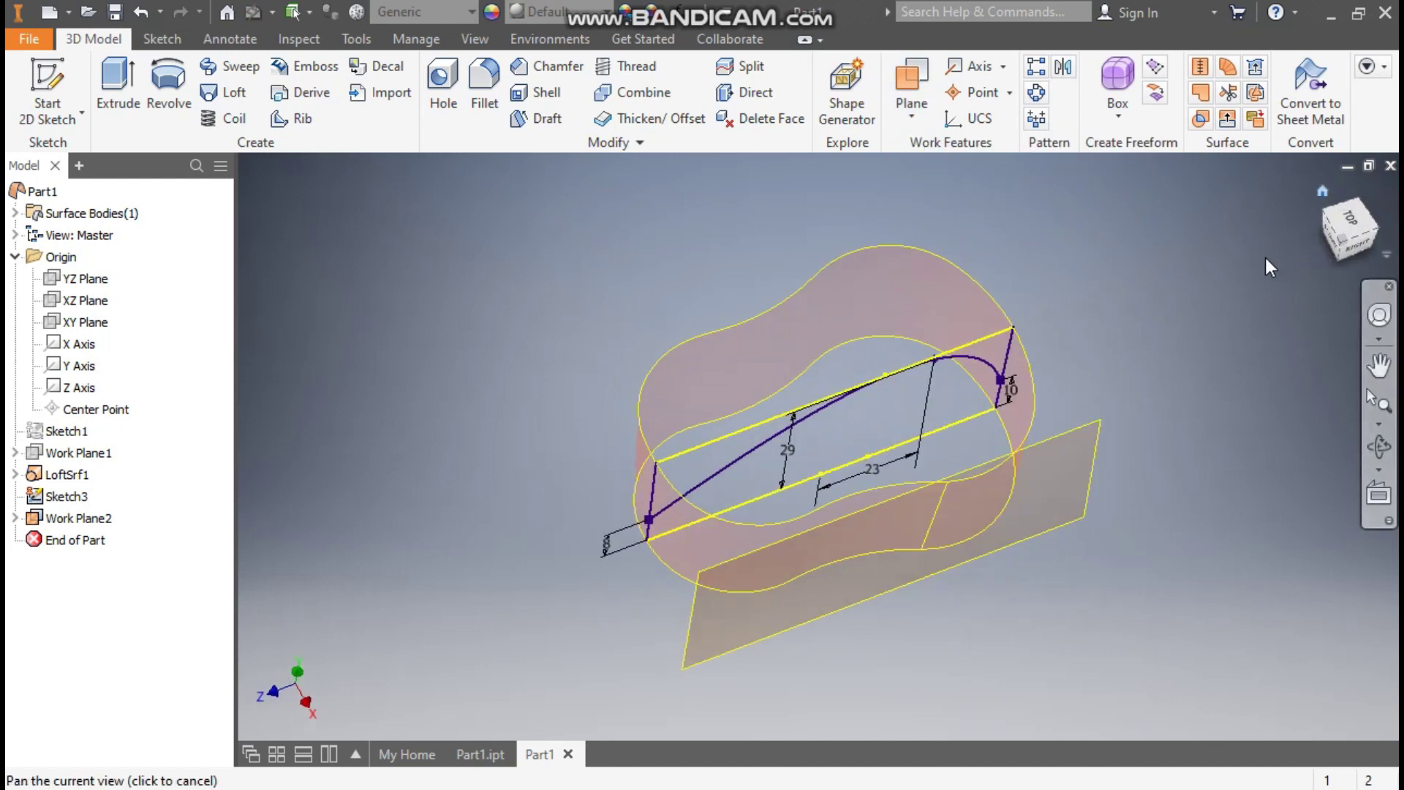
pyautogui.click(85, 278)
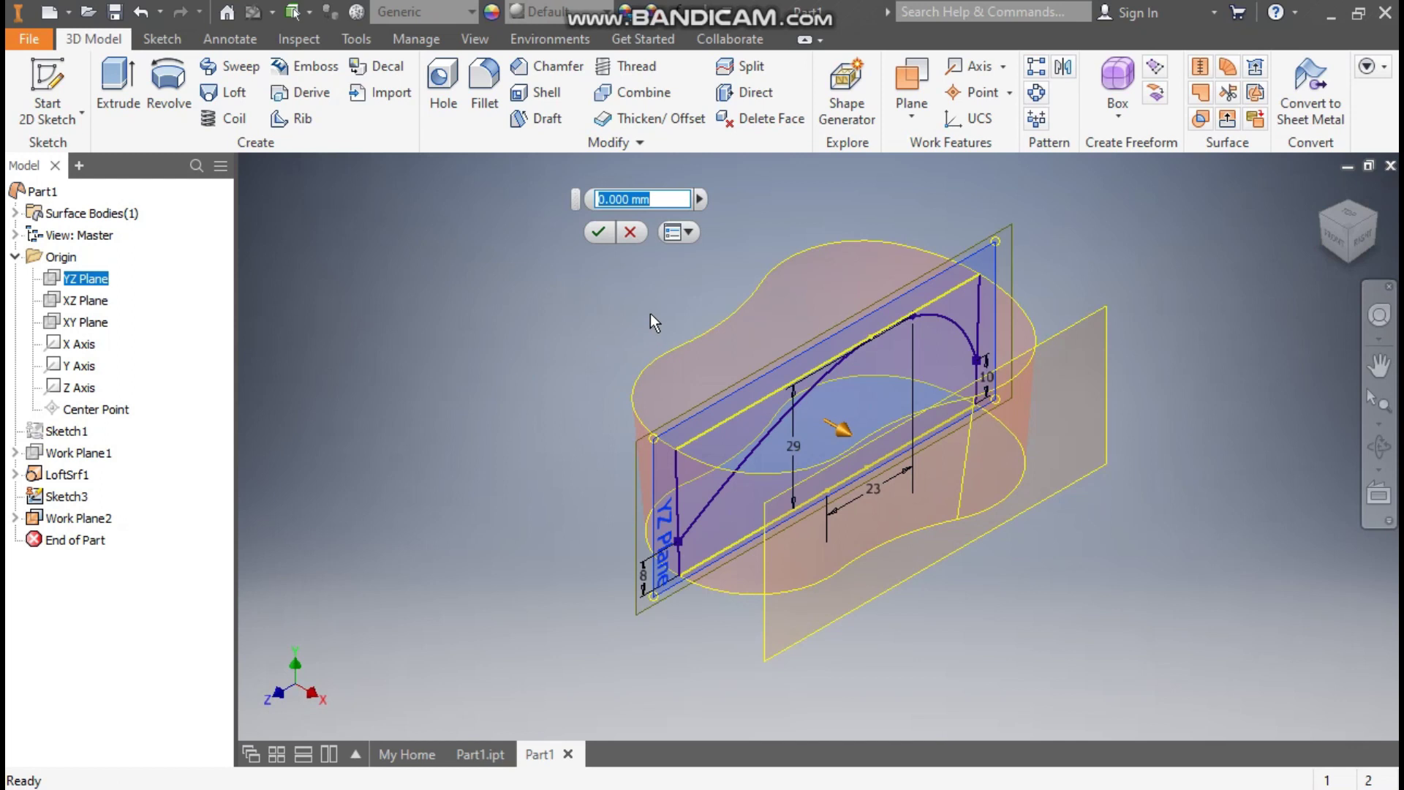
pyautogui.write('-30')
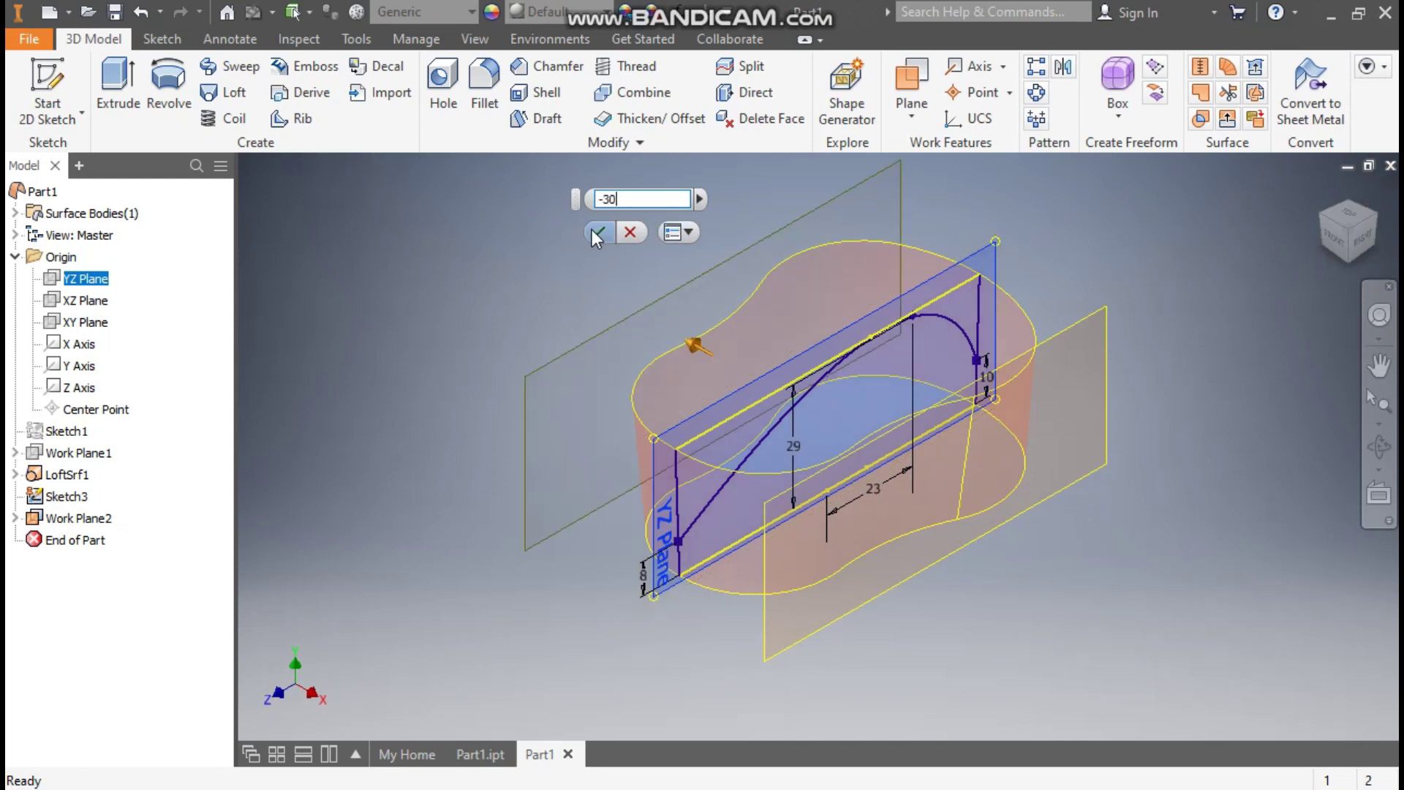
pyautogui.click(596, 233)
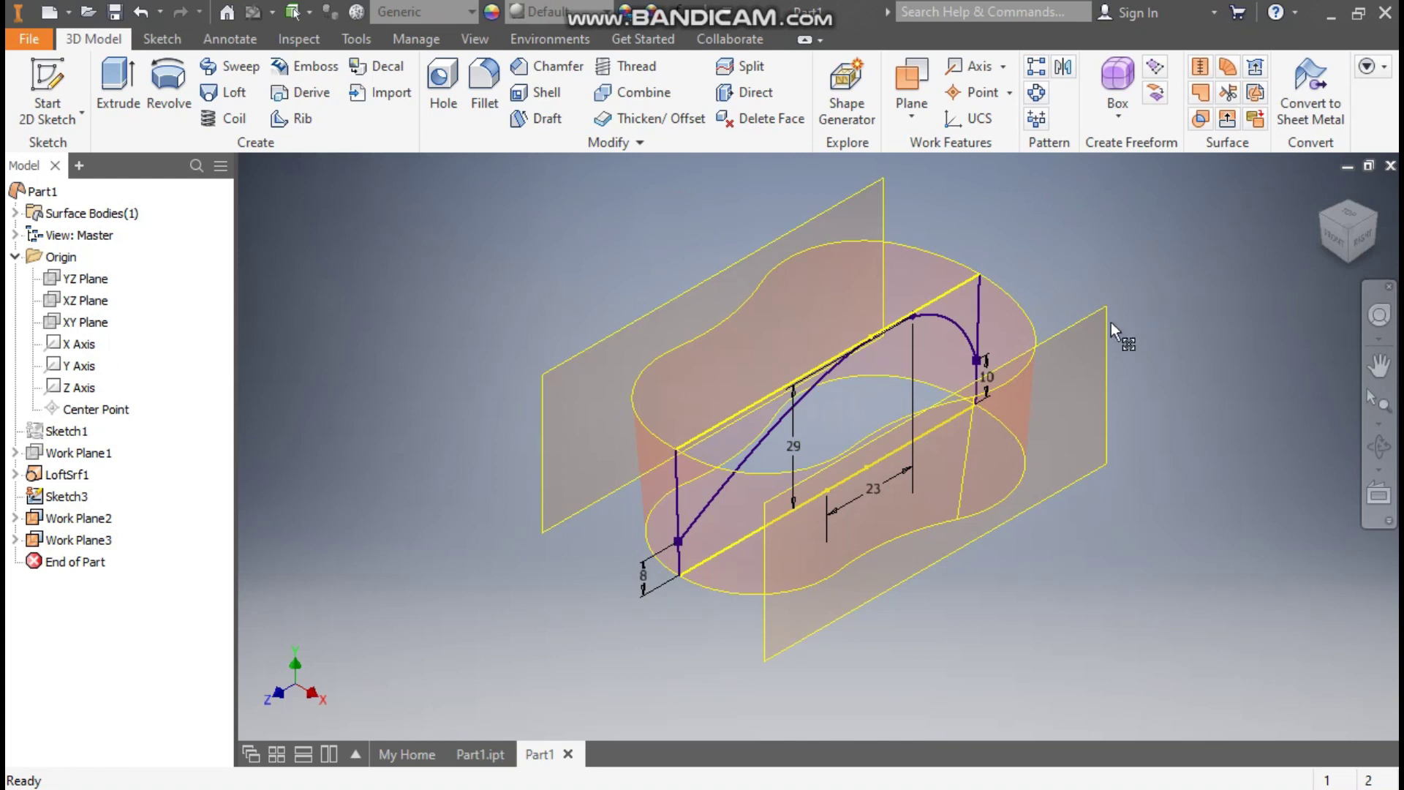
# Start a sketch on the work plane at the +X side and project the two end lines of the centre profile into it
pyautogui.click(1085, 317)
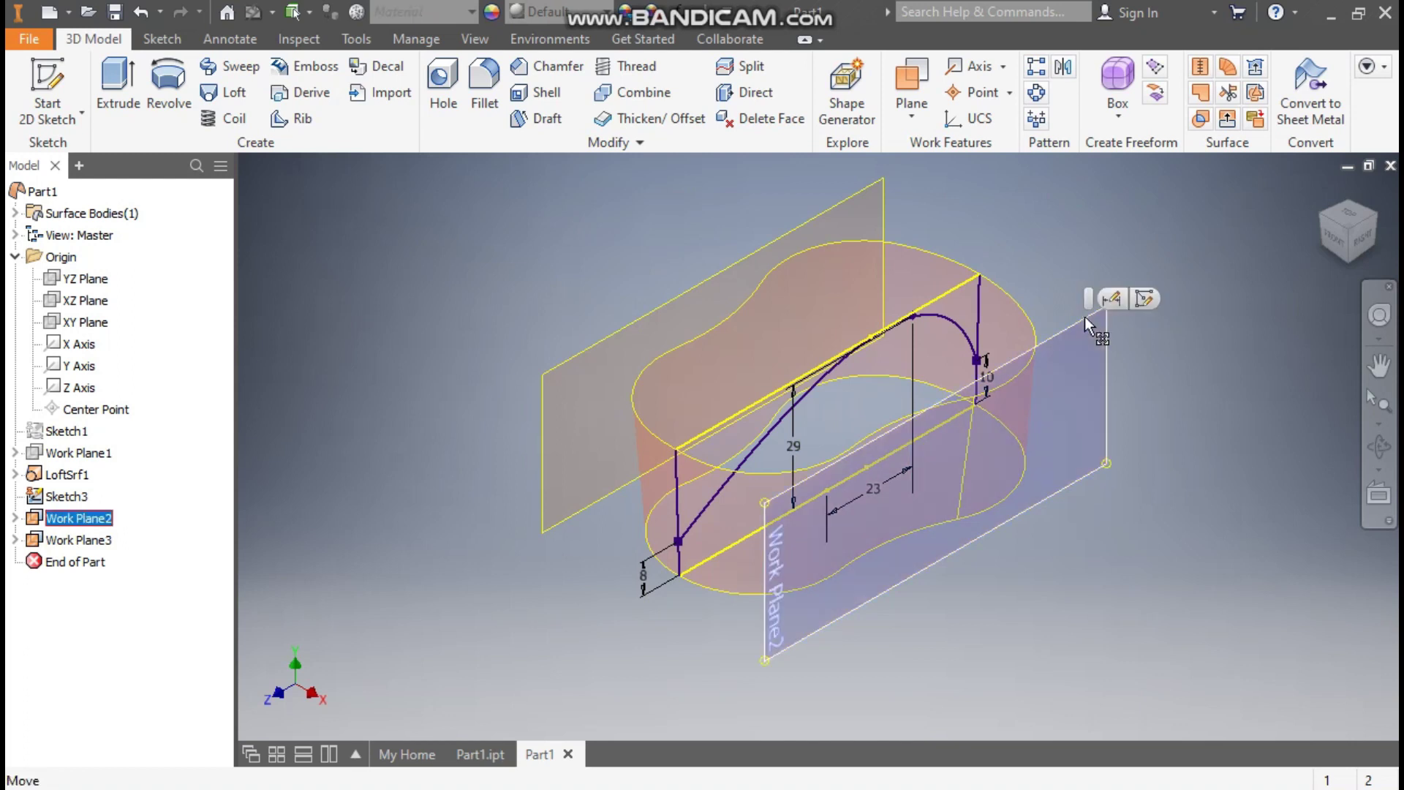
pyautogui.click(1147, 296)
pyautogui.moveTo(1135, 357)
pyautogui.mouseDown(button='middle')
pyautogui.moveTo(1065, 336)
pyautogui.moveTo(1124, 374)
pyautogui.mouseUp(button='middle')
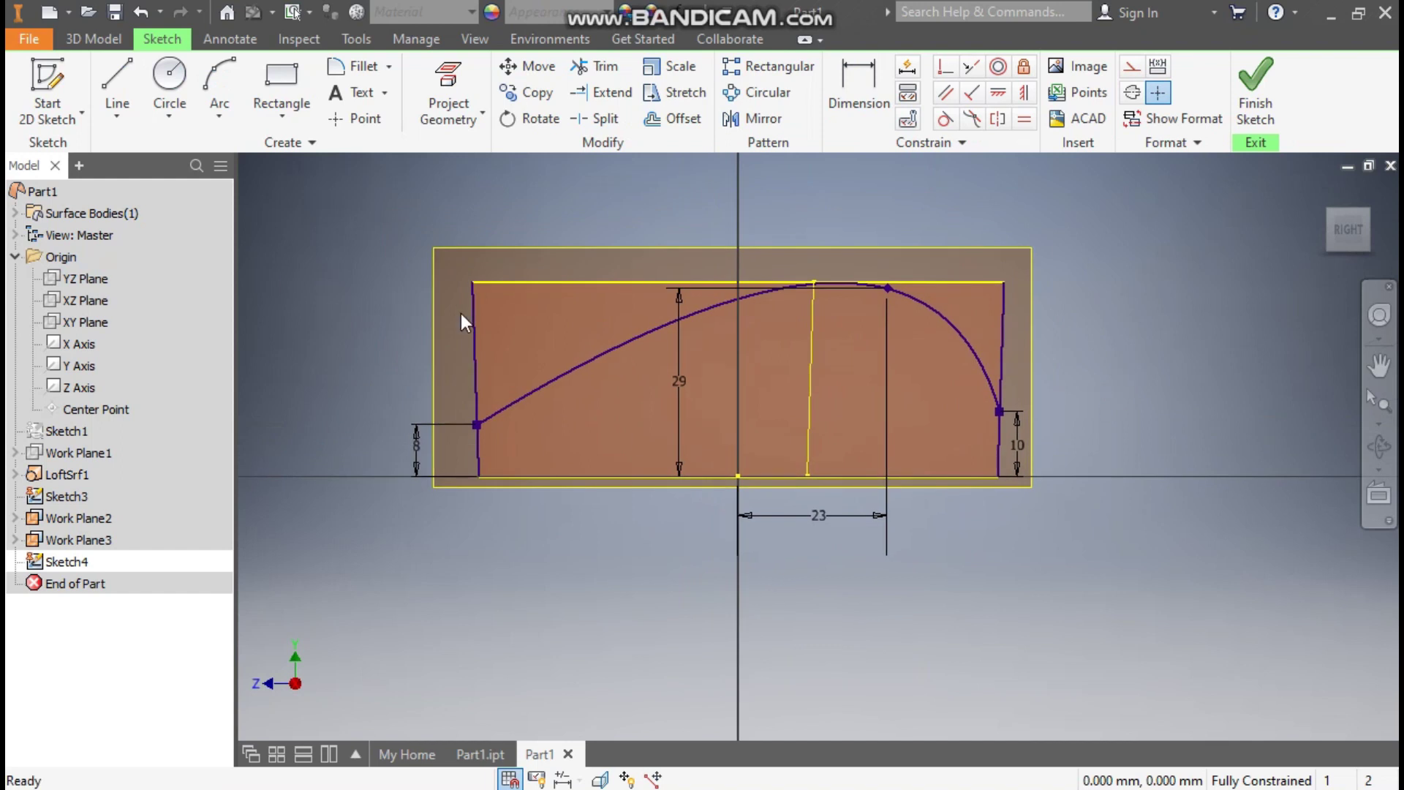
pyautogui.click(448, 91)
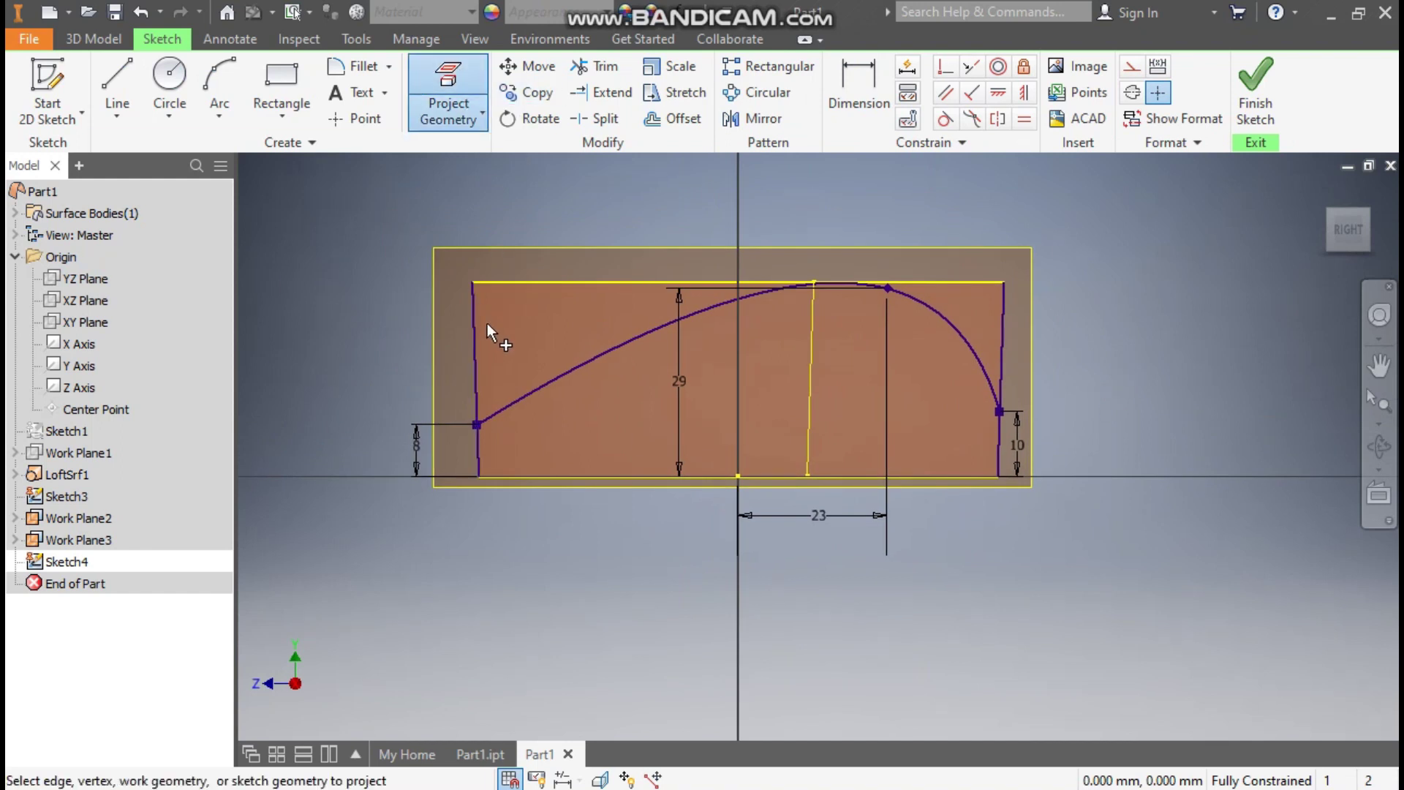
pyautogui.click(475, 328)
pyautogui.click(1001, 321)
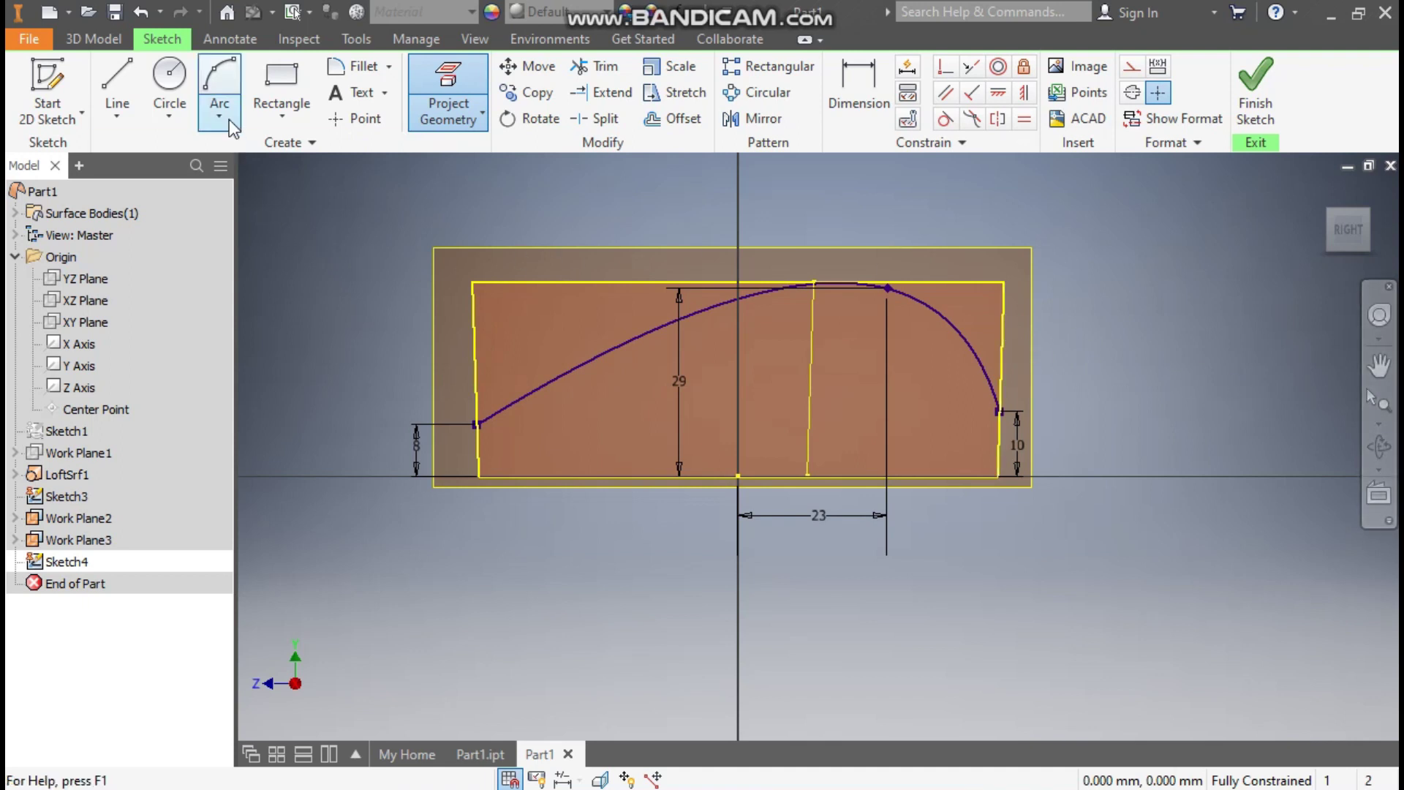
# Draw a three-point interpolation spline arching between the projected end lines, starting about 4 mm high at +Z and ending about 6 mm high at -Z
pyautogui.click(116, 107)
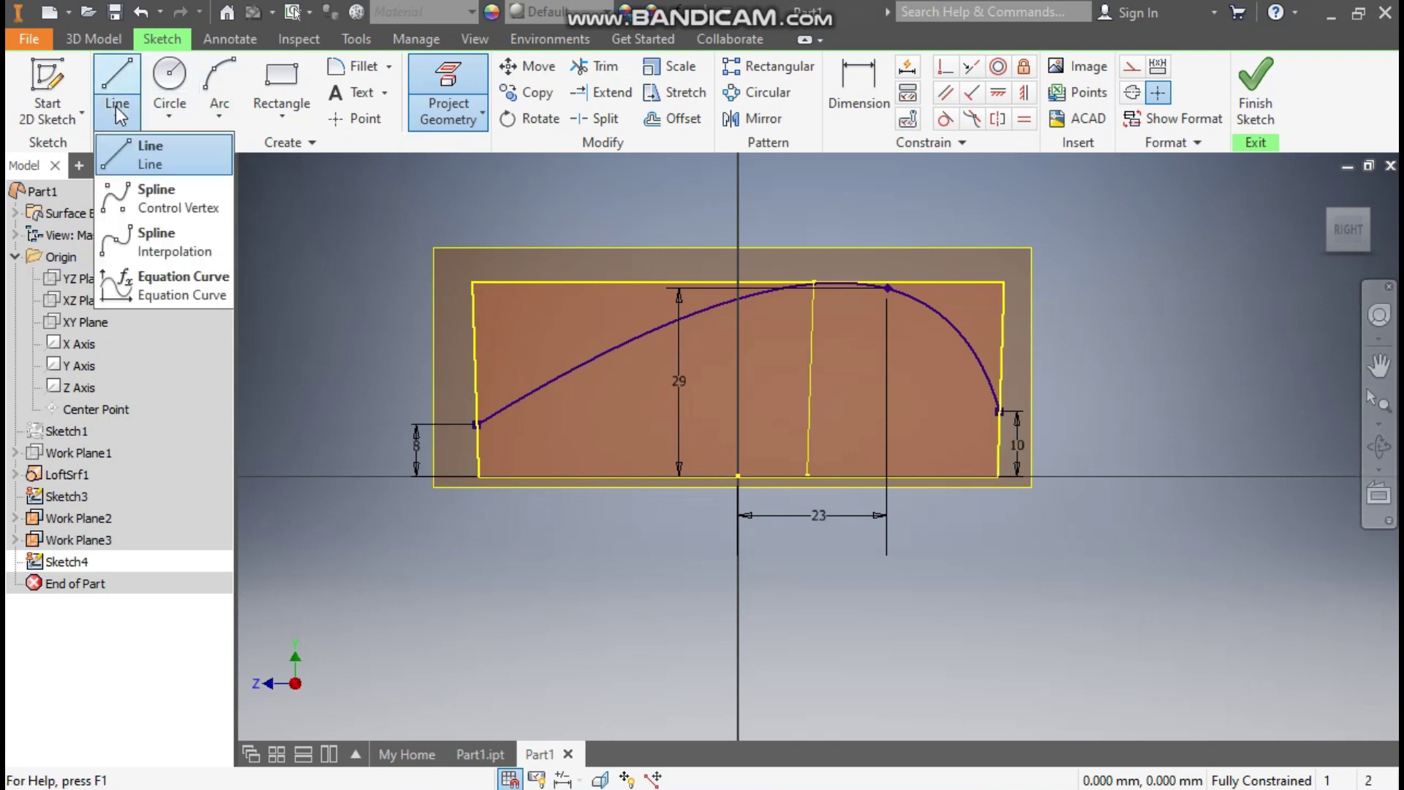
pyautogui.click(183, 245)
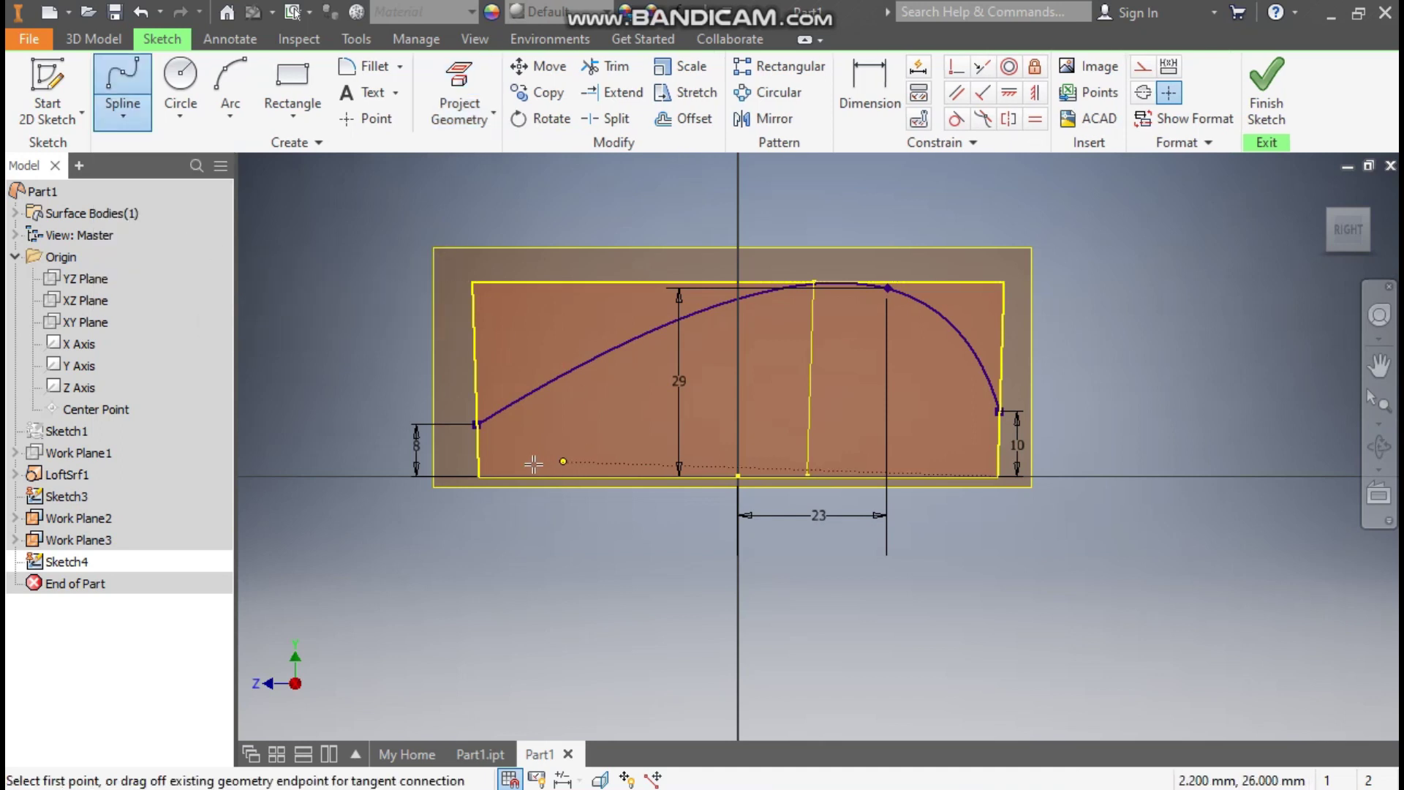
pyautogui.click(477, 450)
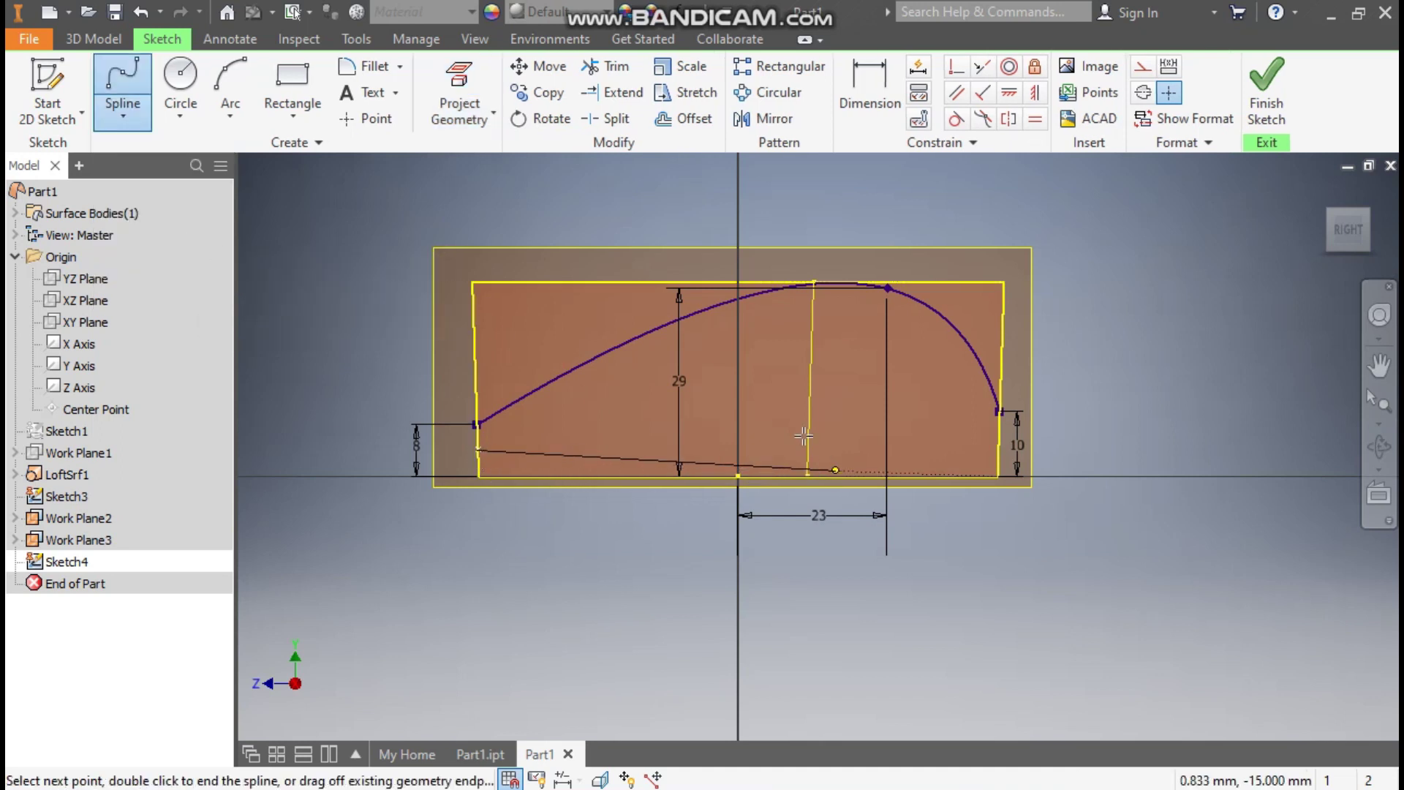
pyautogui.click(771, 333)
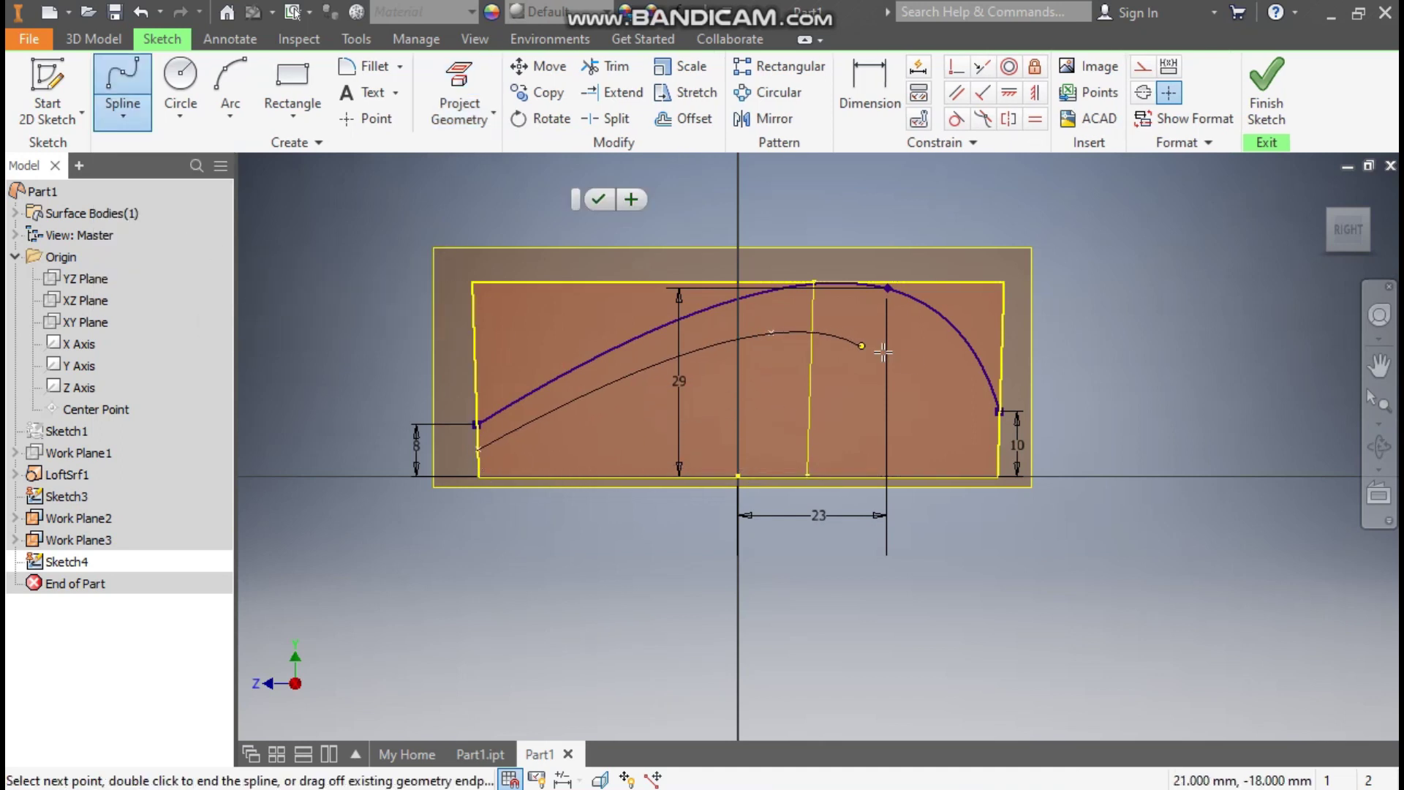
pyautogui.click(996, 436)
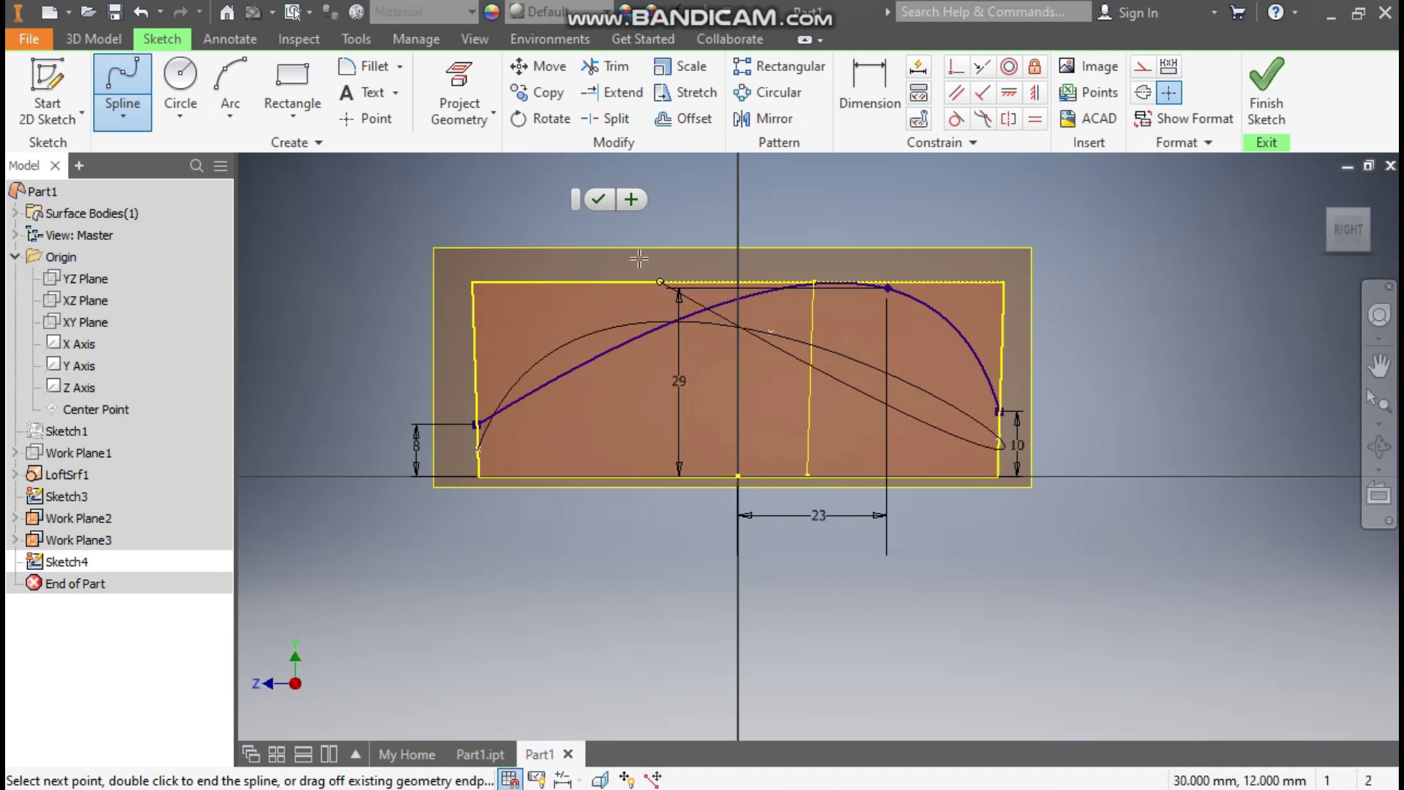
pyautogui.click(598, 199)
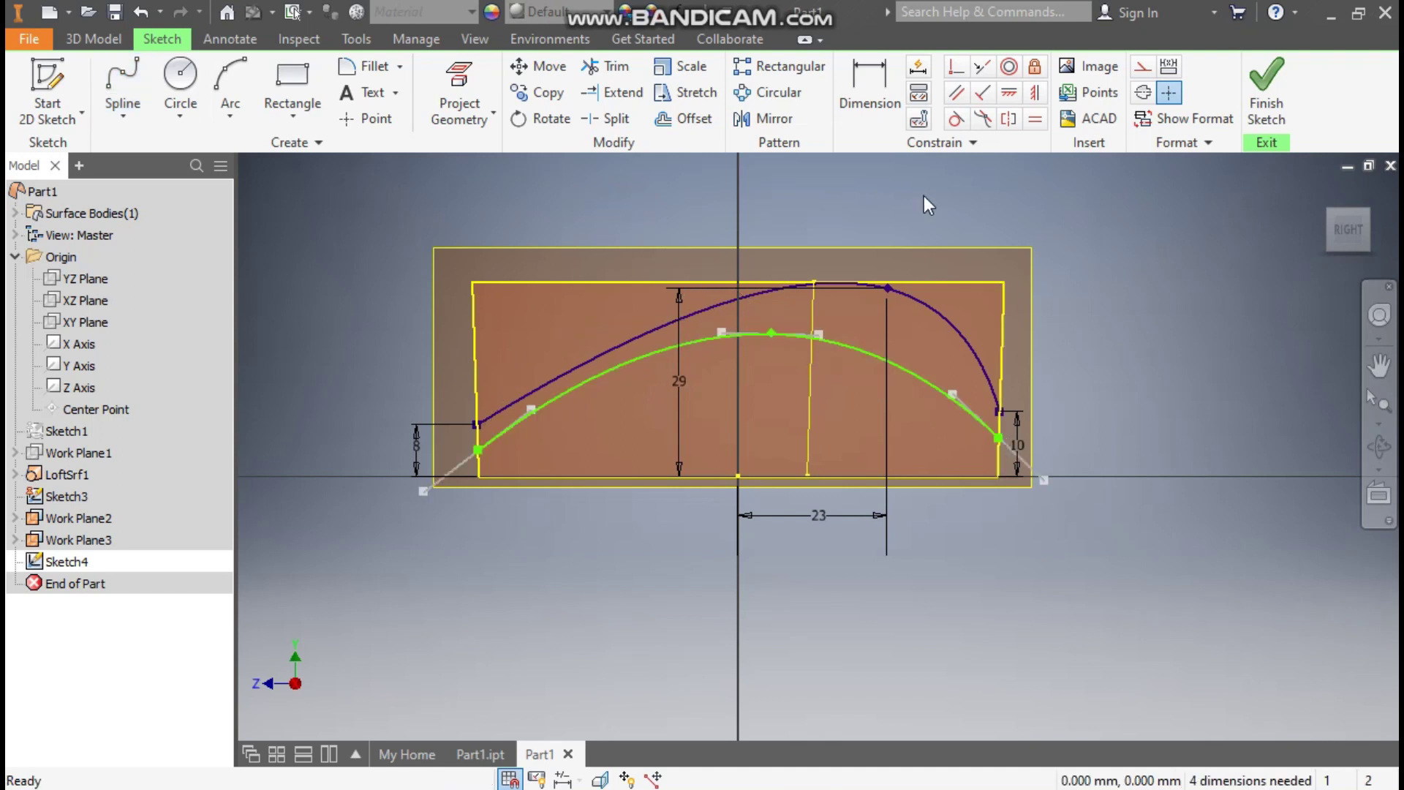
# Dimension the height of the spline's +Z endpoint above the foot of its projected end line as 6 mm
pyautogui.click(878, 103)
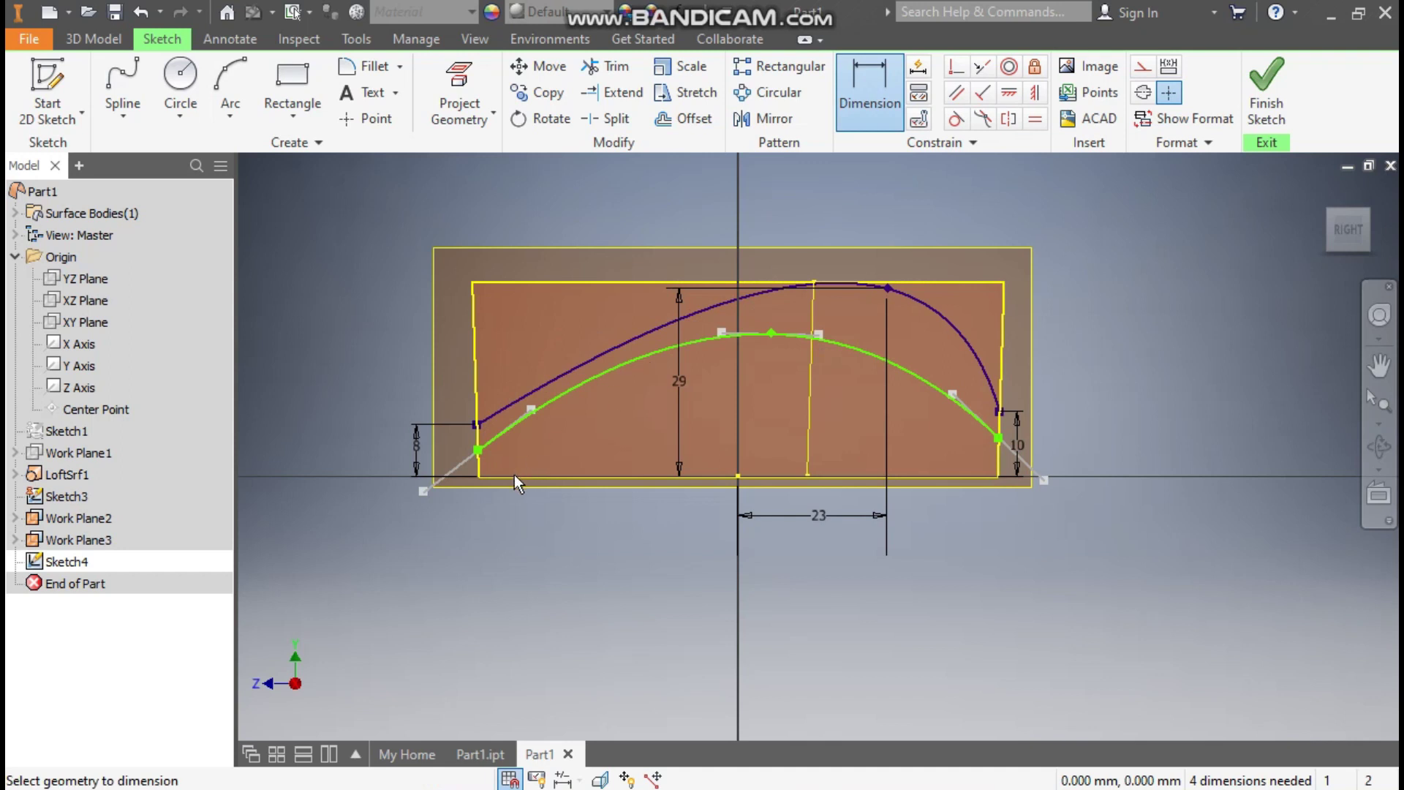
pyautogui.click(477, 475)
pyautogui.click(479, 450)
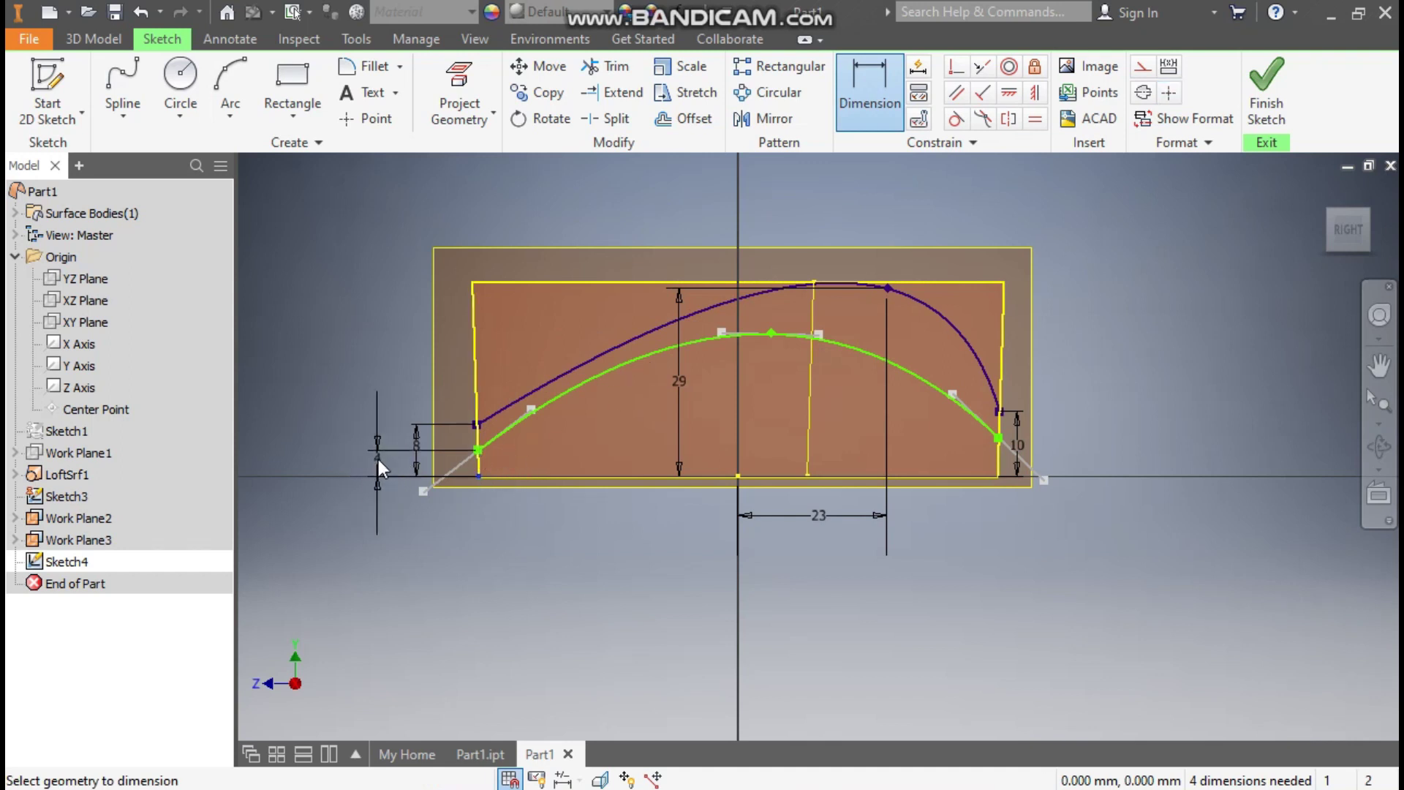
pyautogui.click(378, 459)
pyautogui.write('6')
pyautogui.press('Return')
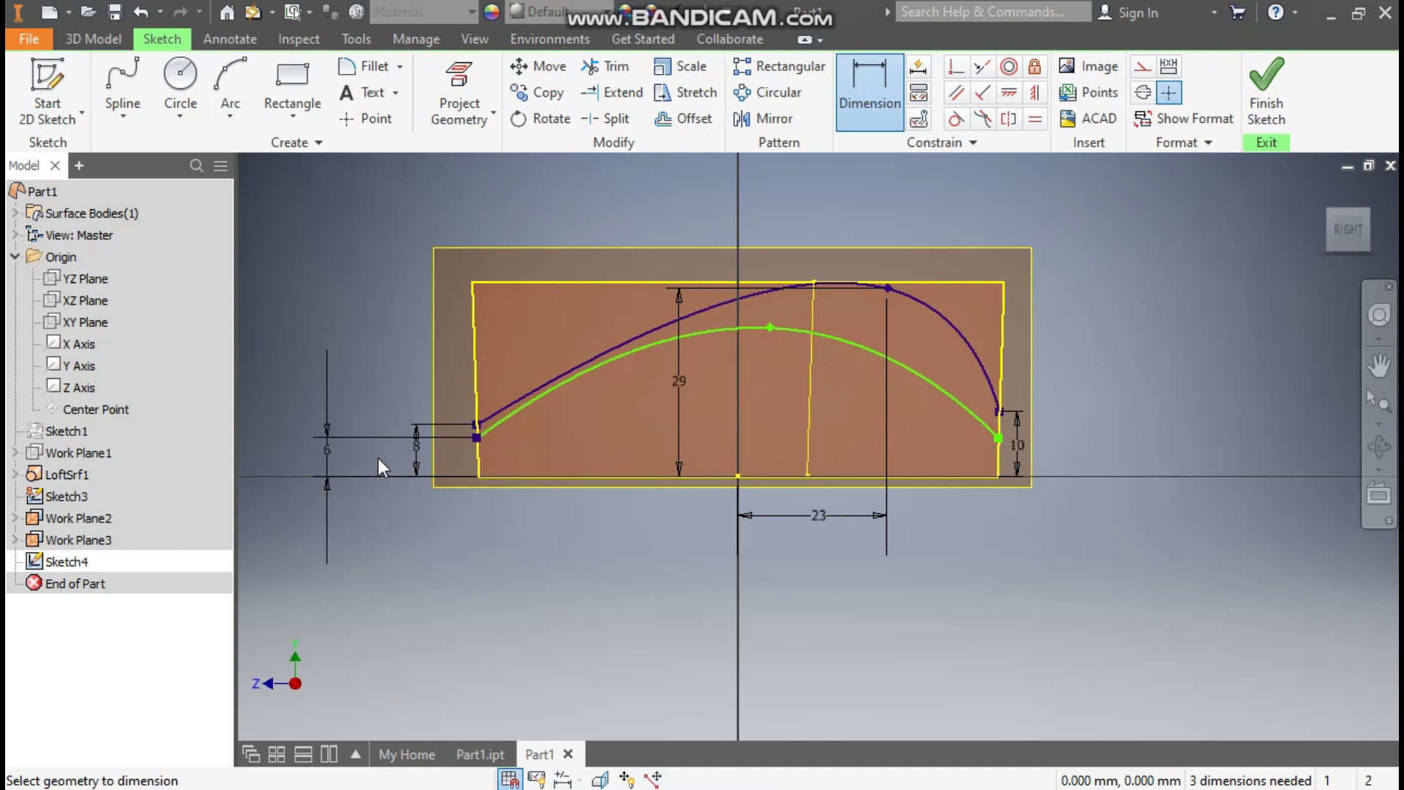
# Dimension the height of the spline's -Z endpoint above the foot of its projected end line as 8 mm
pyautogui.click(999, 439)
pyautogui.click(998, 478)
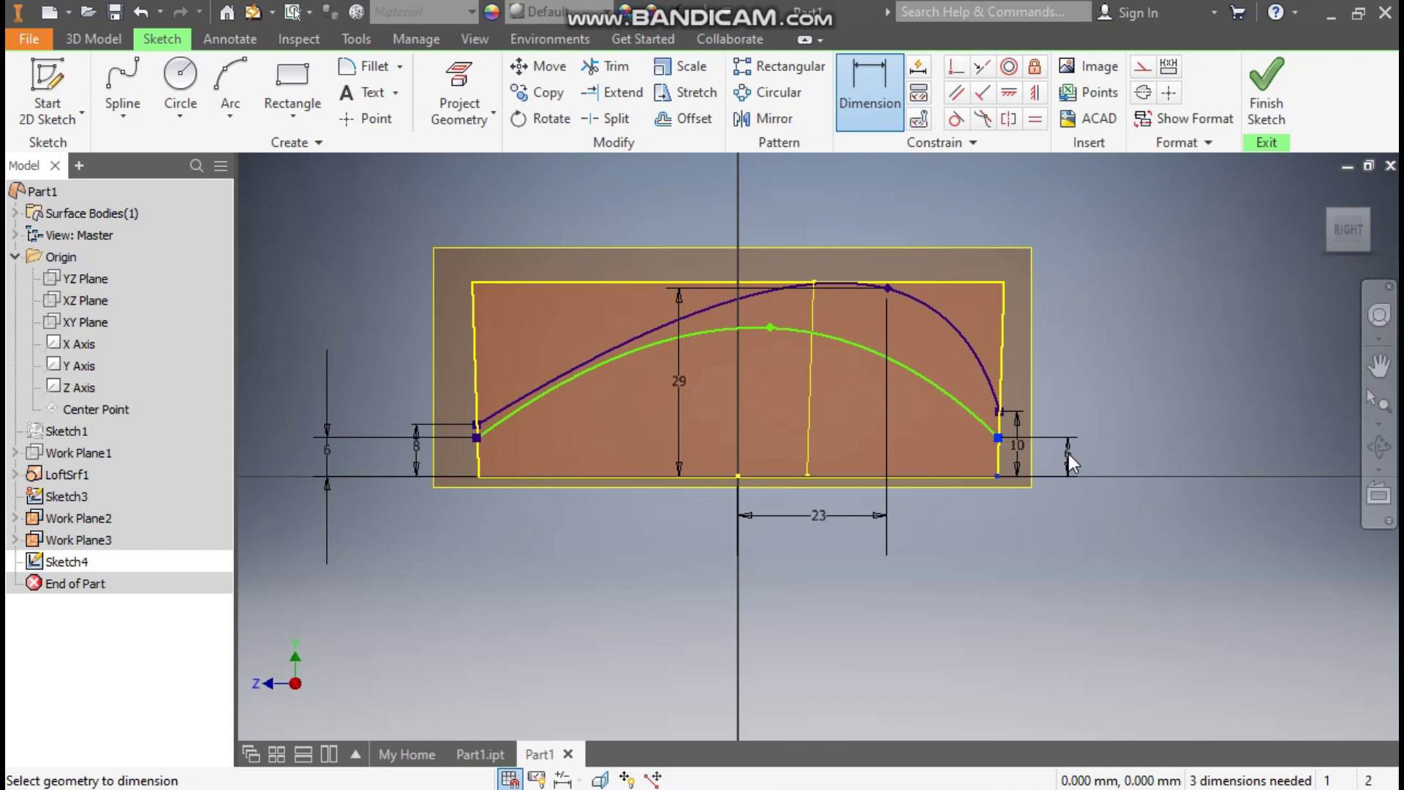
pyautogui.click(1069, 462)
pyautogui.write('8')
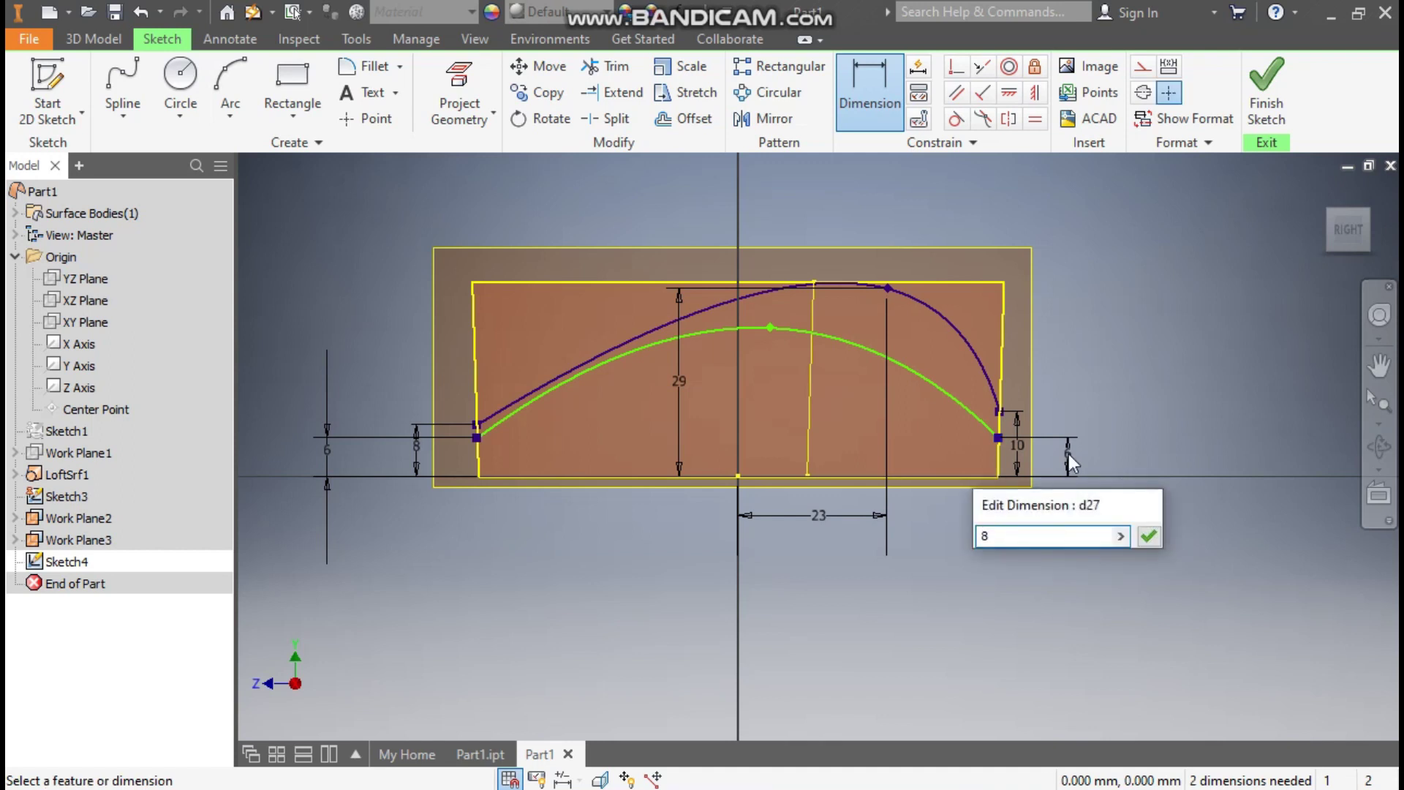
pyautogui.press('Return')
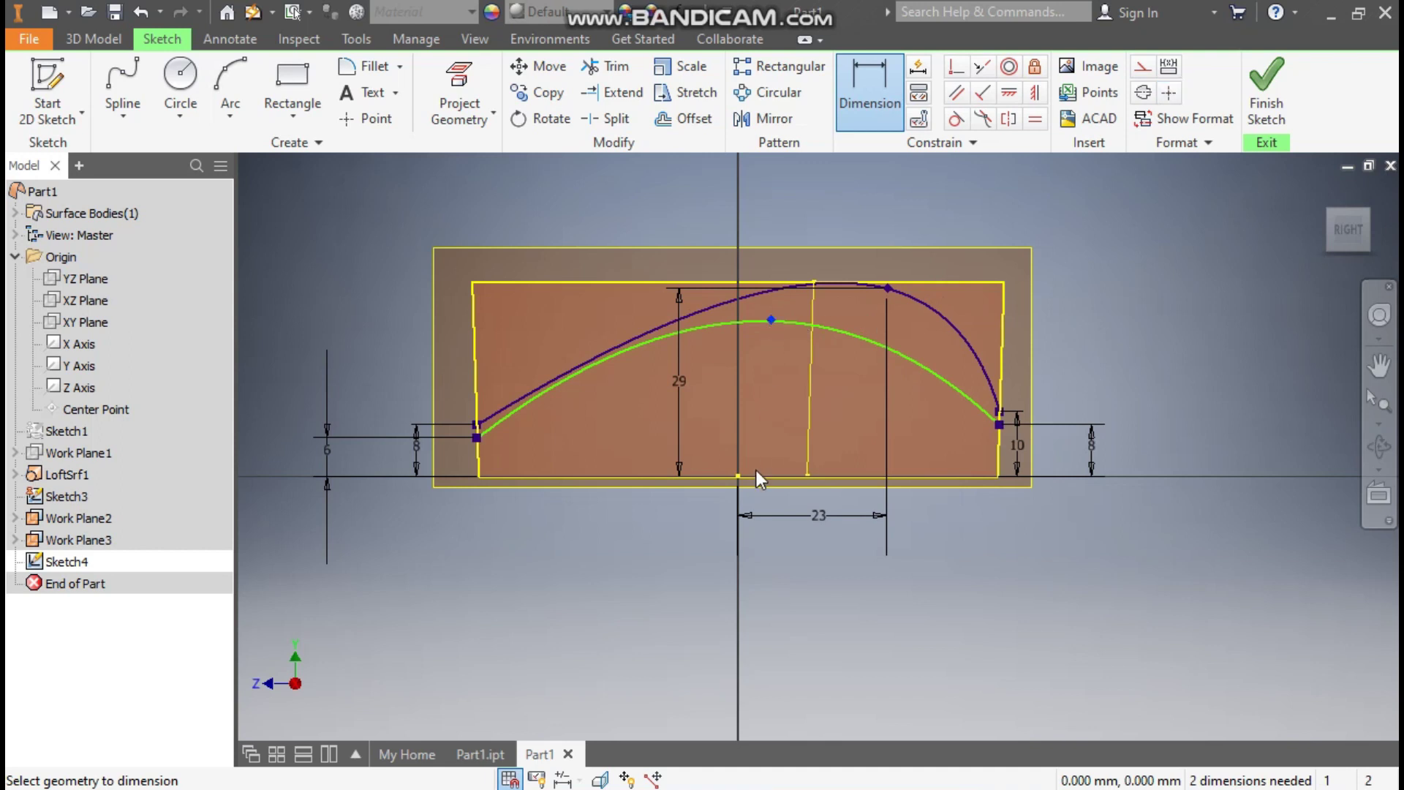
# Dimension the vertical distance from the origin to the spline's middle point as 20 mm
pyautogui.click(739, 476)
pyautogui.press('Escape')
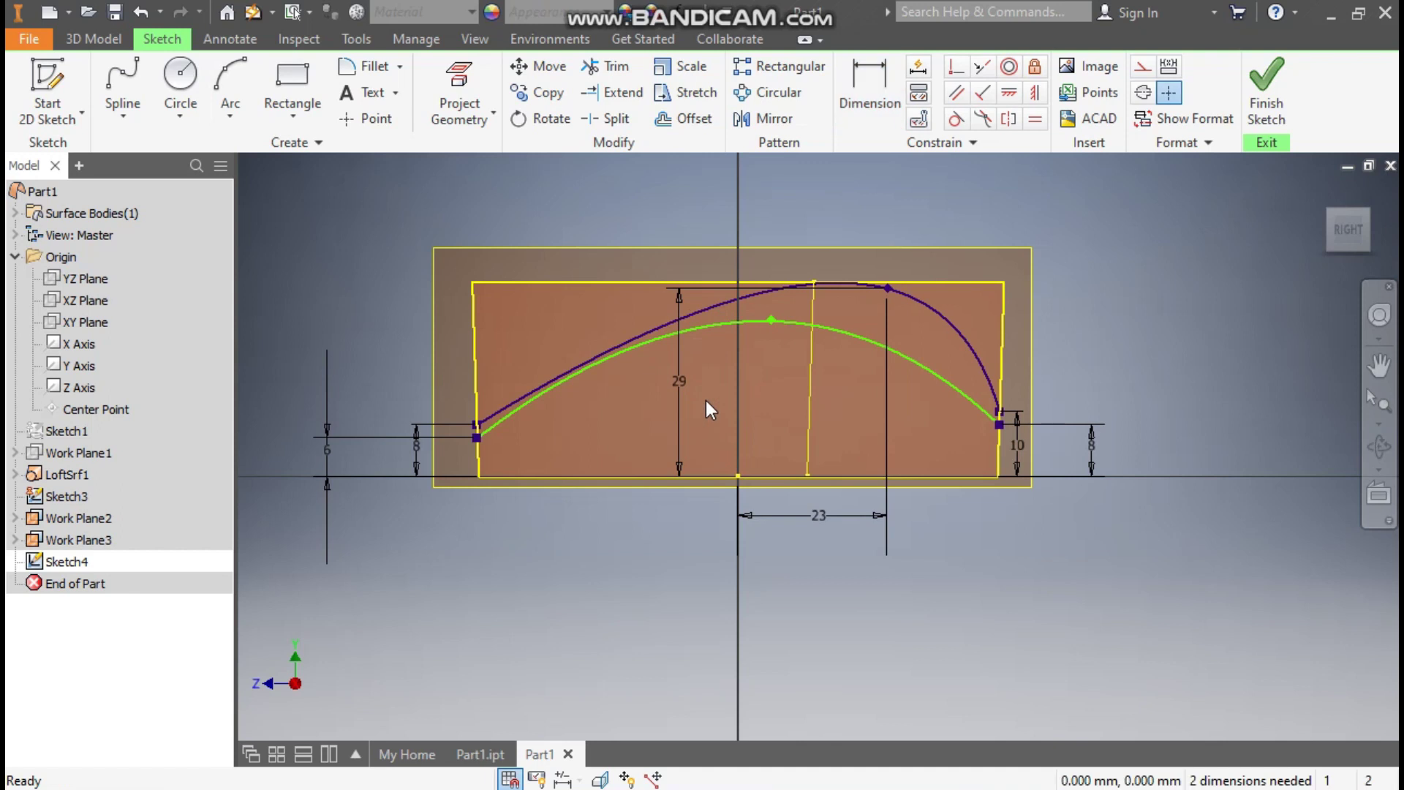
pyautogui.click(772, 319)
pyautogui.click(740, 476)
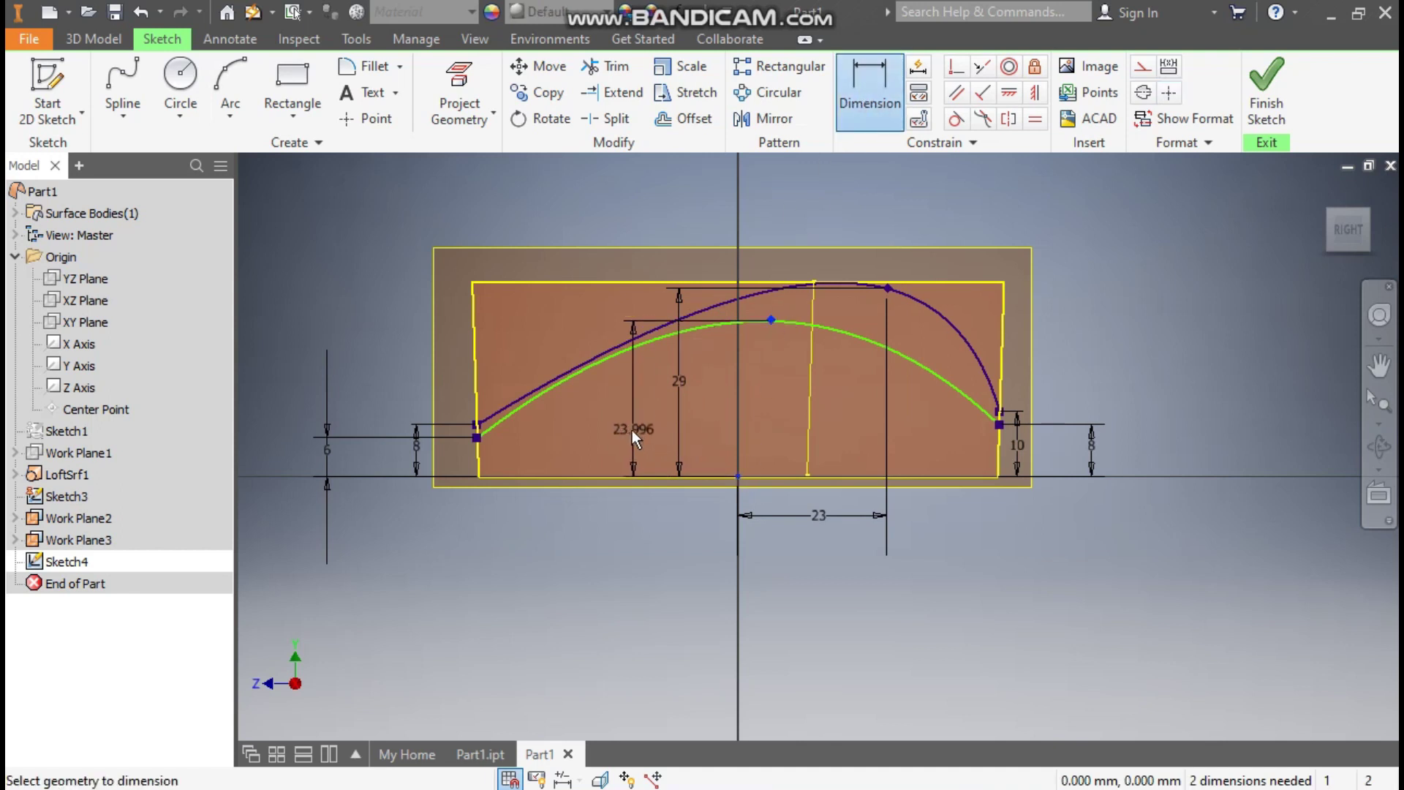
pyautogui.click(630, 430)
pyautogui.write('20')
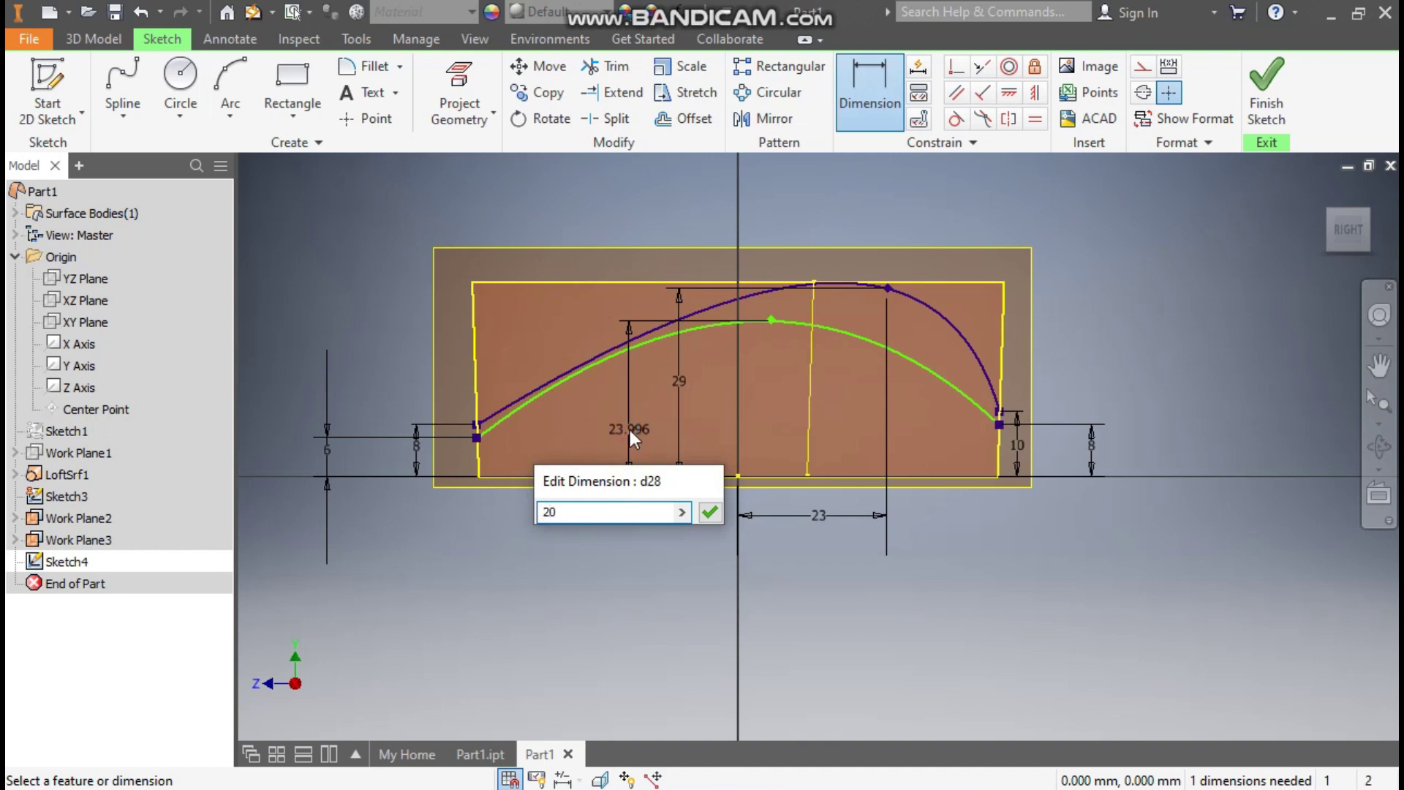
pyautogui.press('Return')
# Dimension the horizontal distance from the origin to the spline's middle point as 20 mm and finish the sketch
pyautogui.click(739, 477)
pyautogui.click(770, 346)
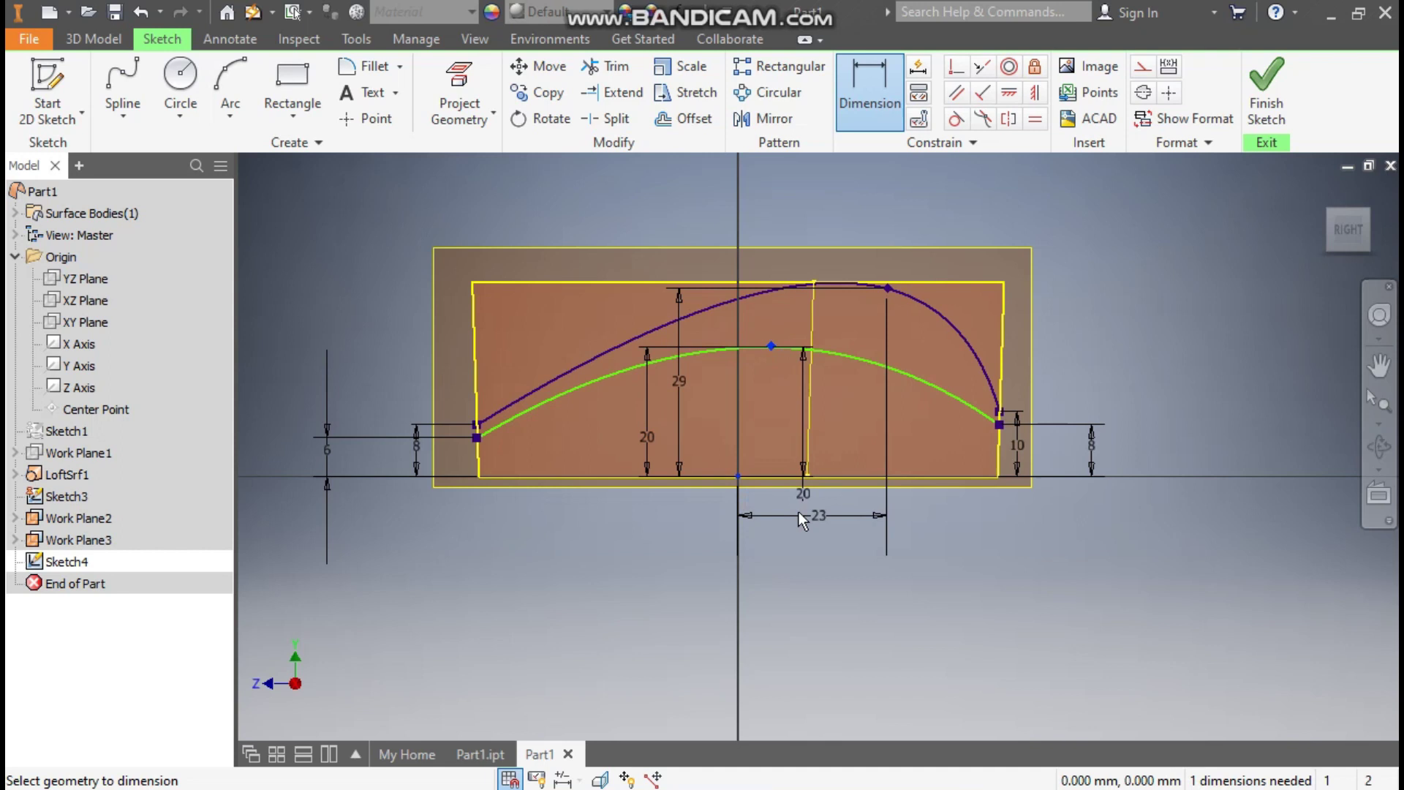
pyautogui.click(834, 612)
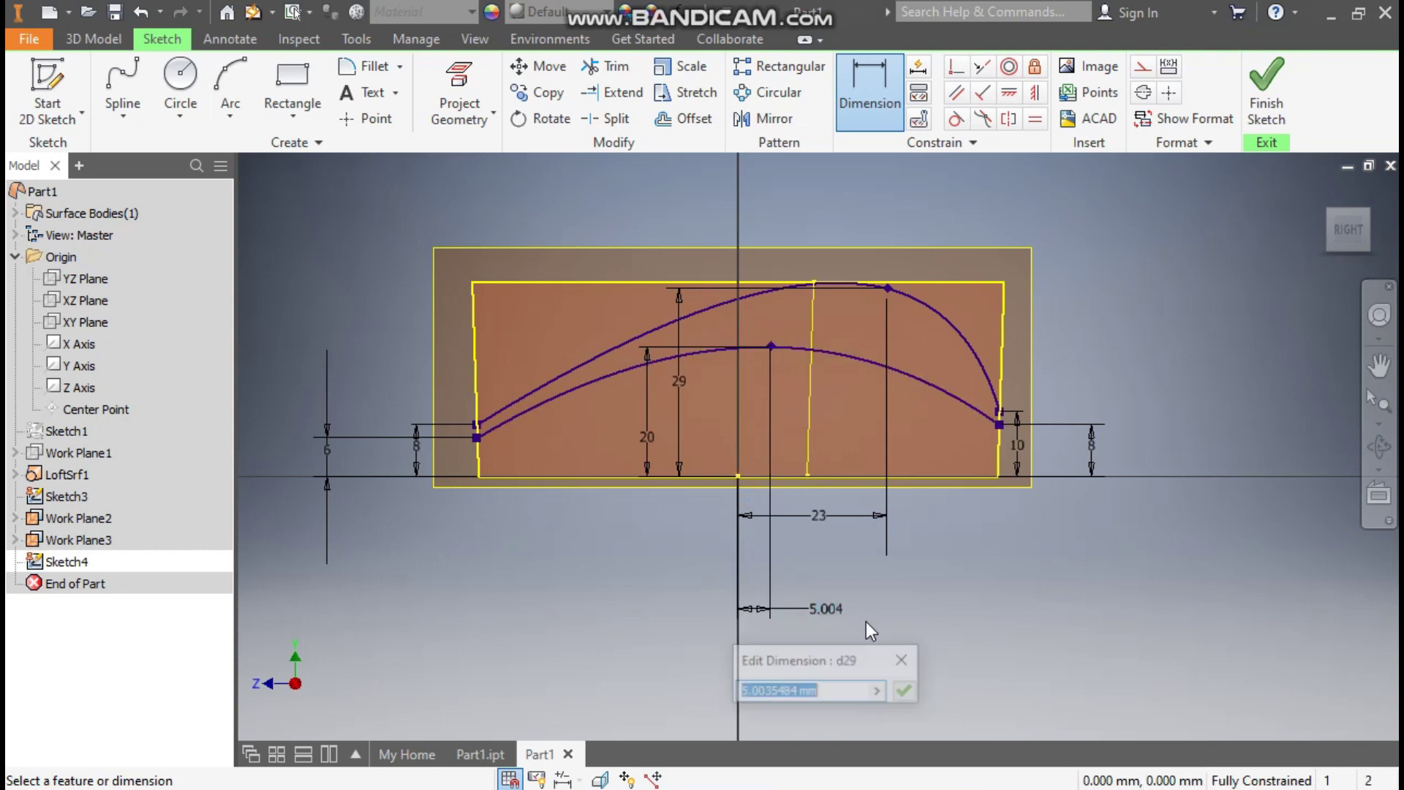
pyautogui.write('20')
pyautogui.press('Return')
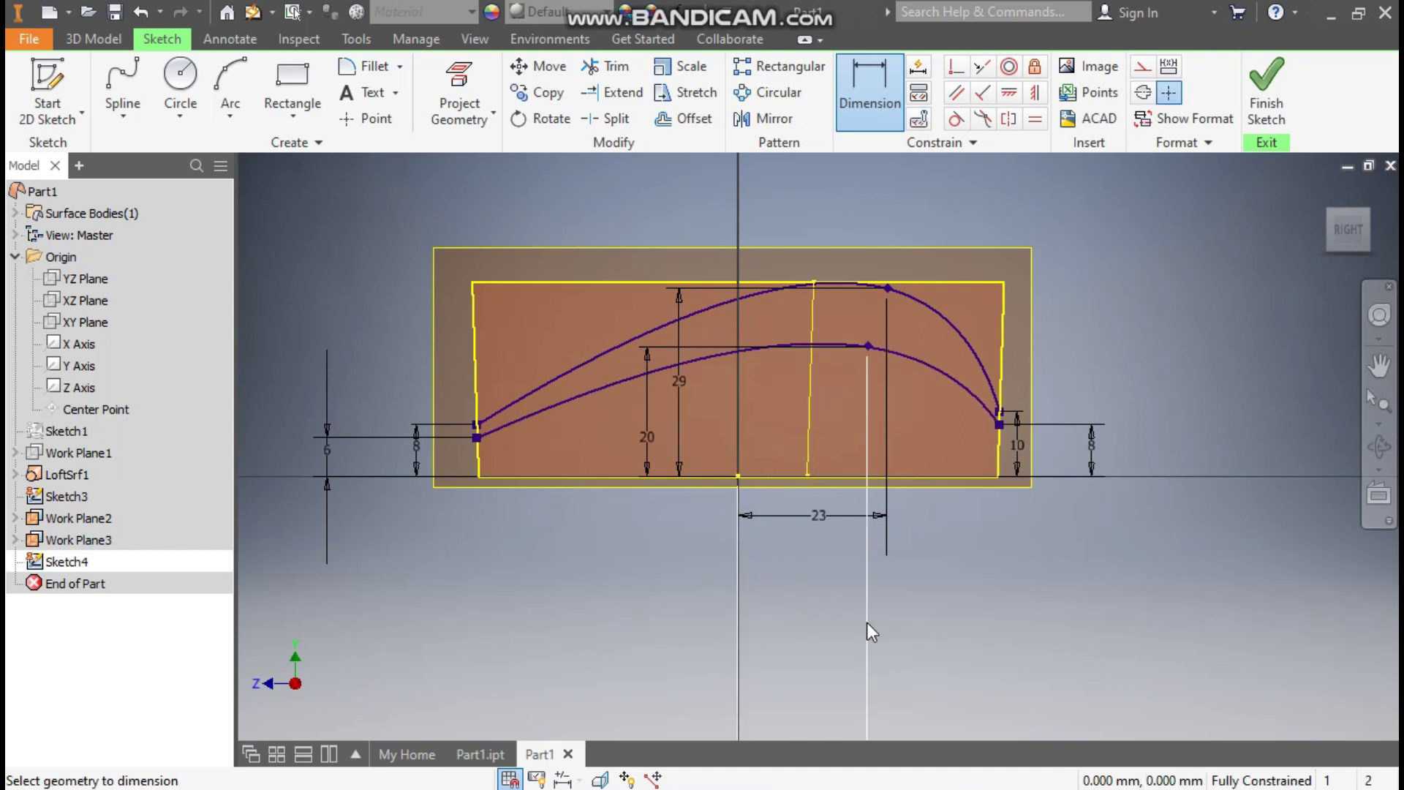
pyautogui.press('Escape')
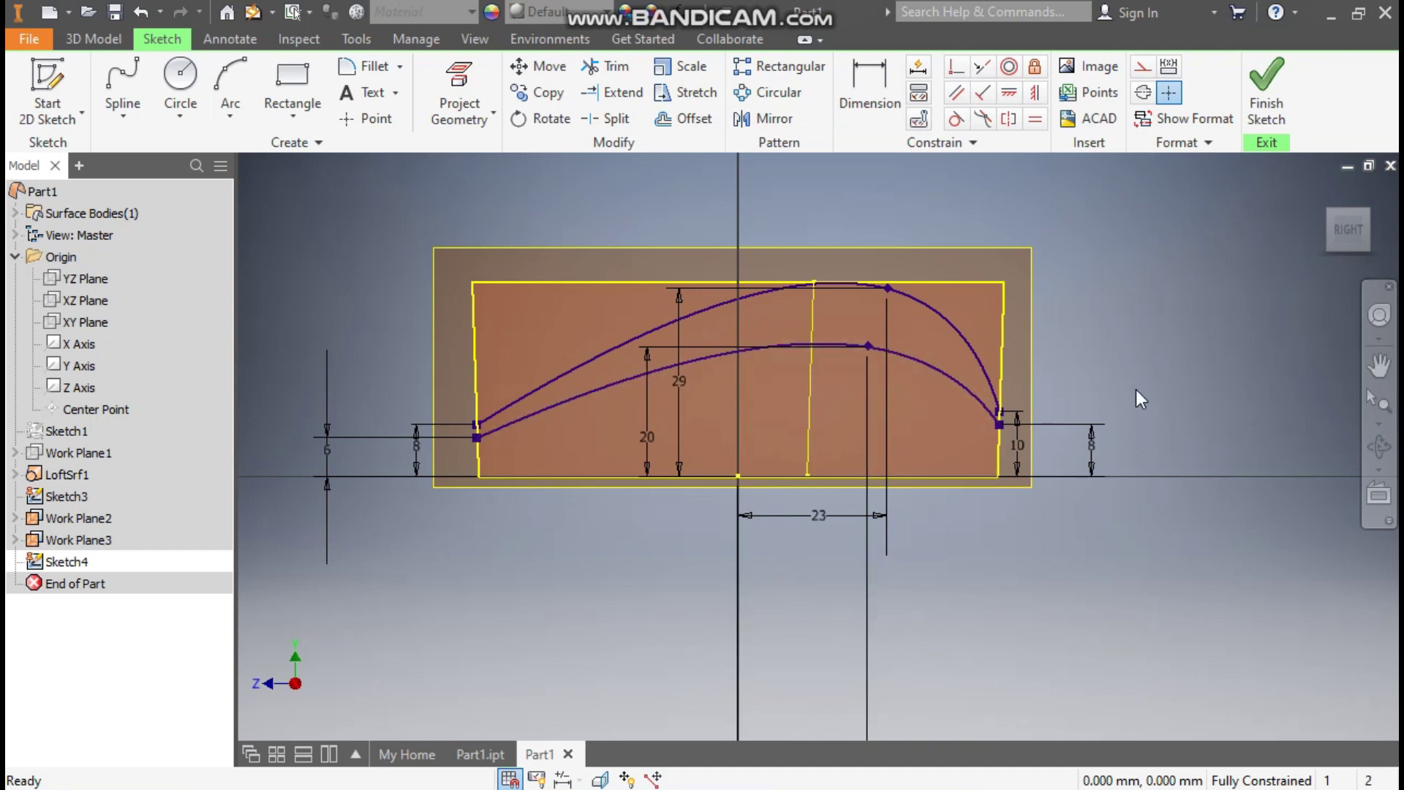
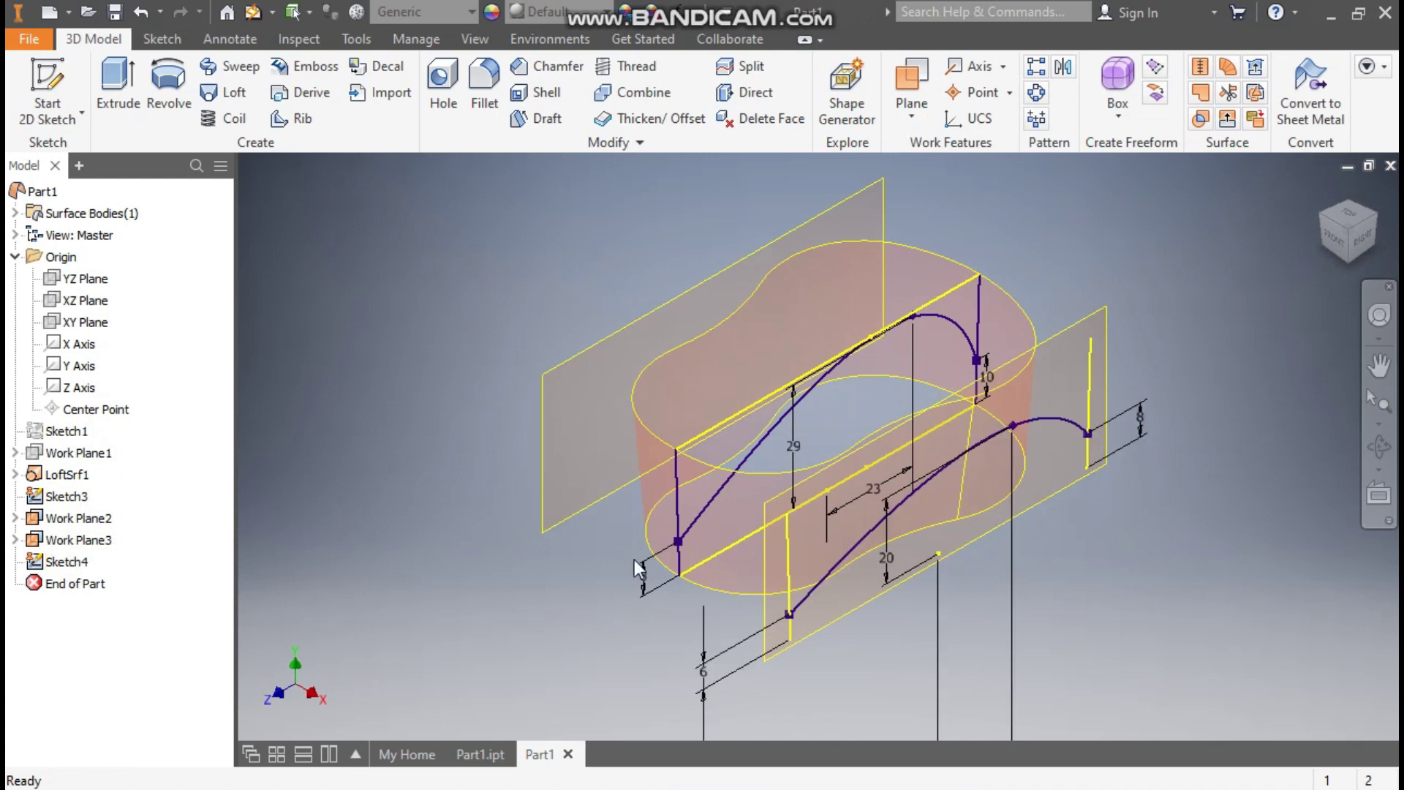
# Start a sketch on the -X offset work plane, project the spline from the +X plane into it, and finish the sketch
pyautogui.moveTo(1352, 235); pyautogui.dragTo(1031, 589)
pyautogui.press('F5')
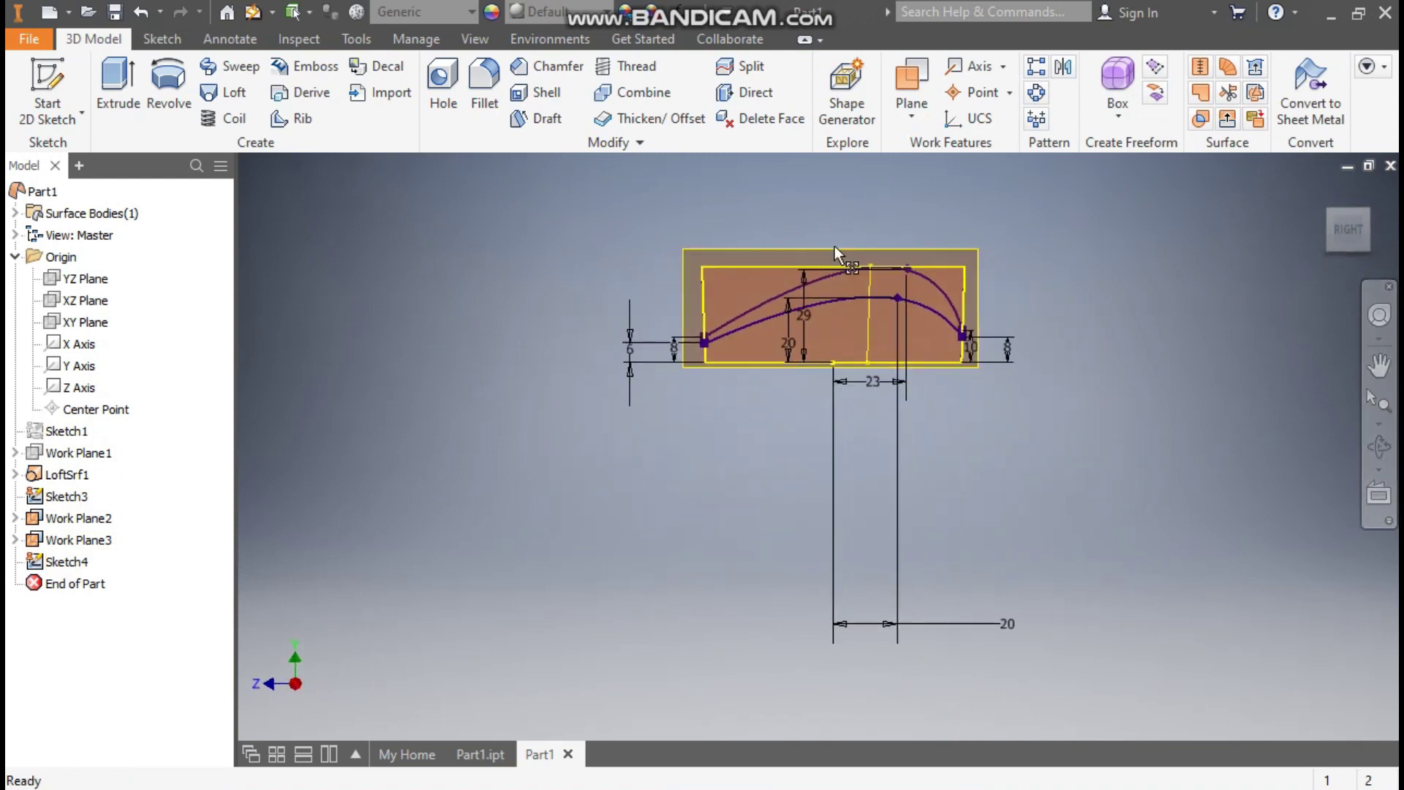
pyautogui.scroll(3, 836, 246)
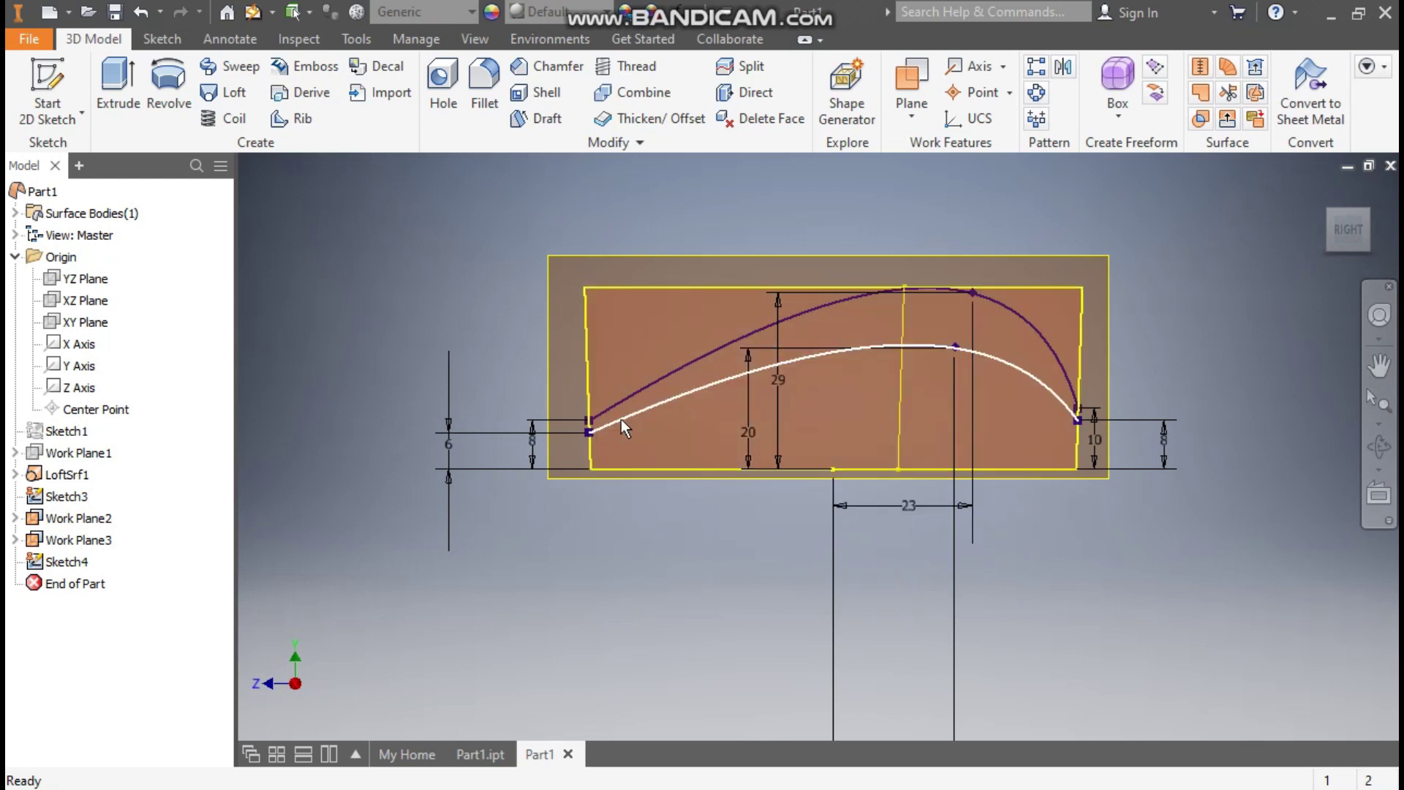
pyautogui.click(1378, 363)
pyautogui.click(1322, 192)
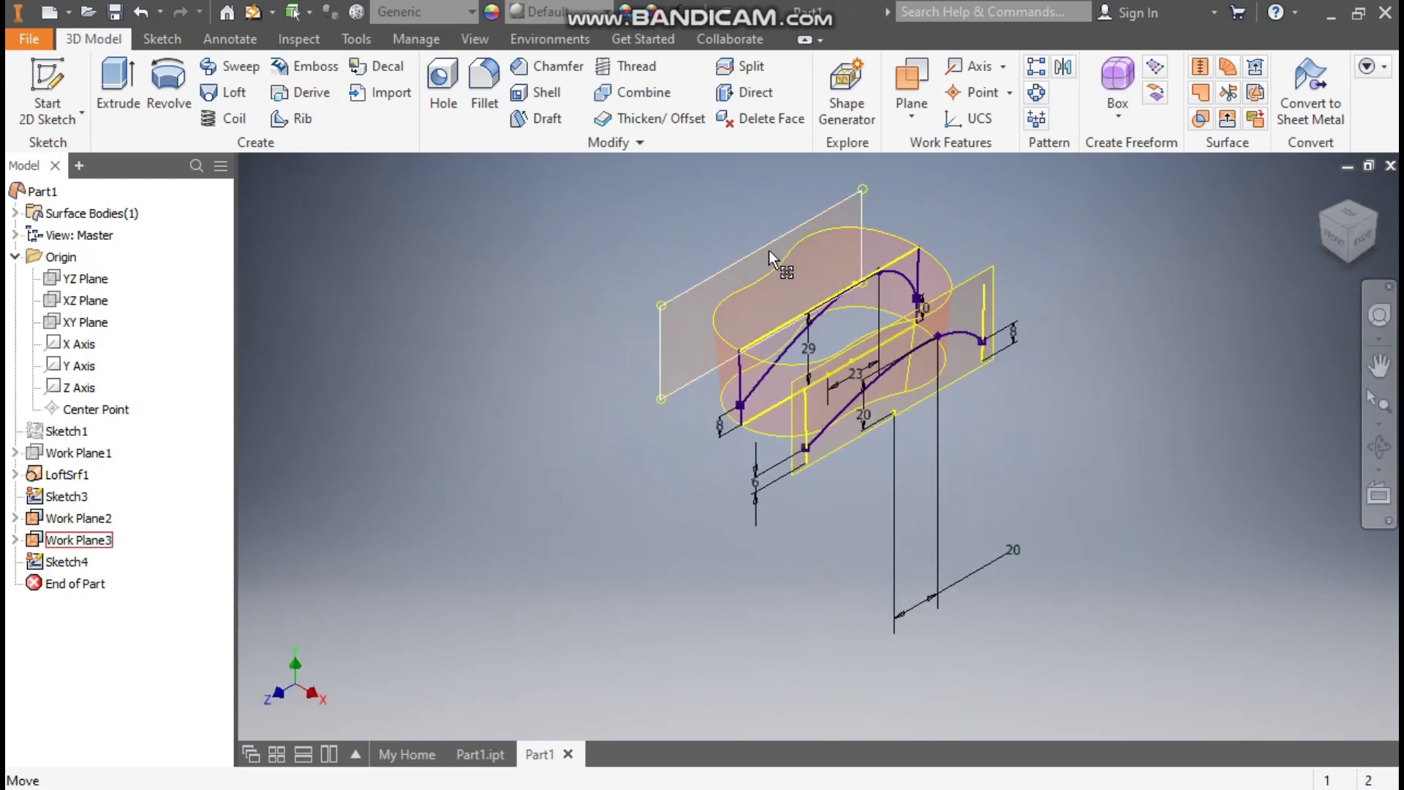
pyautogui.click(683, 296)
pyautogui.click(743, 280)
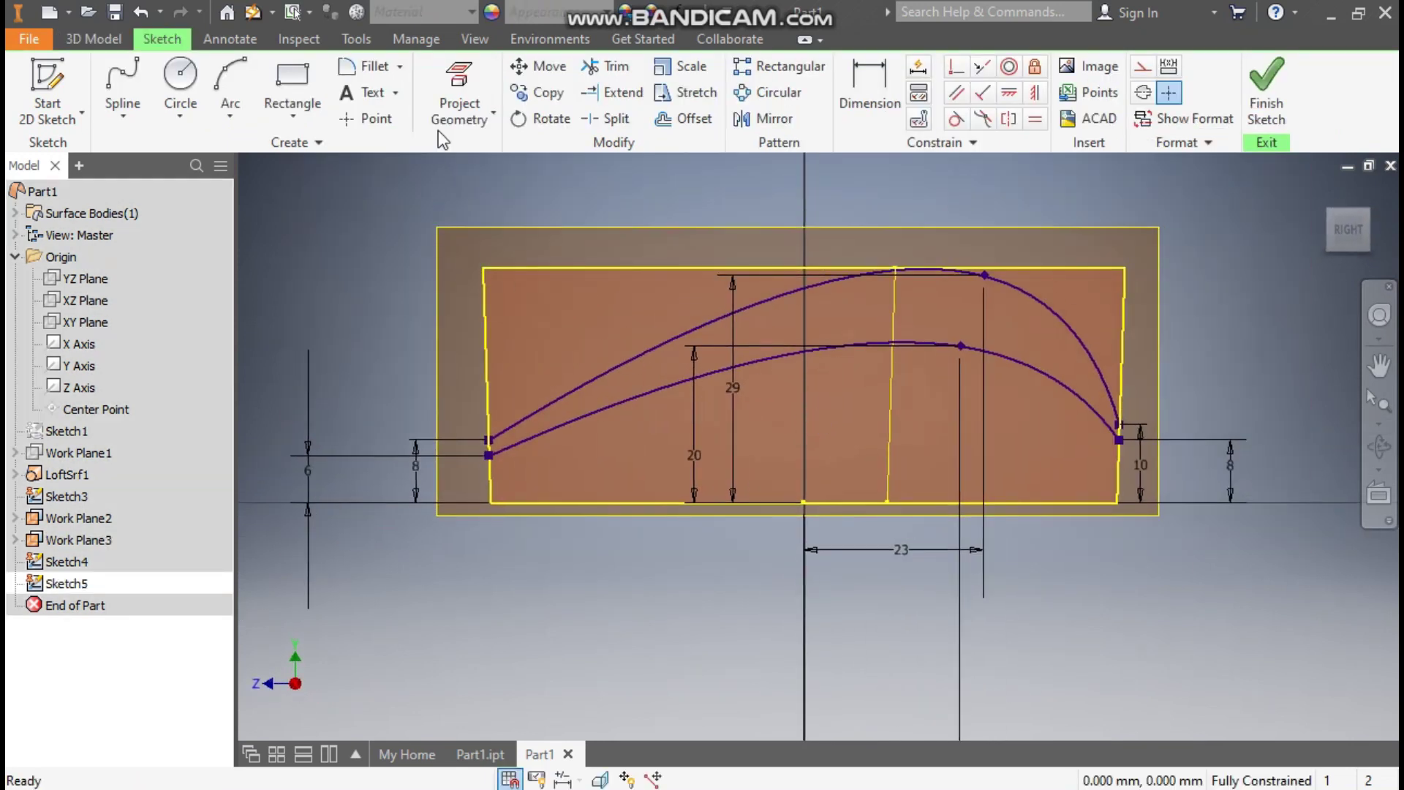
pyautogui.click(463, 82)
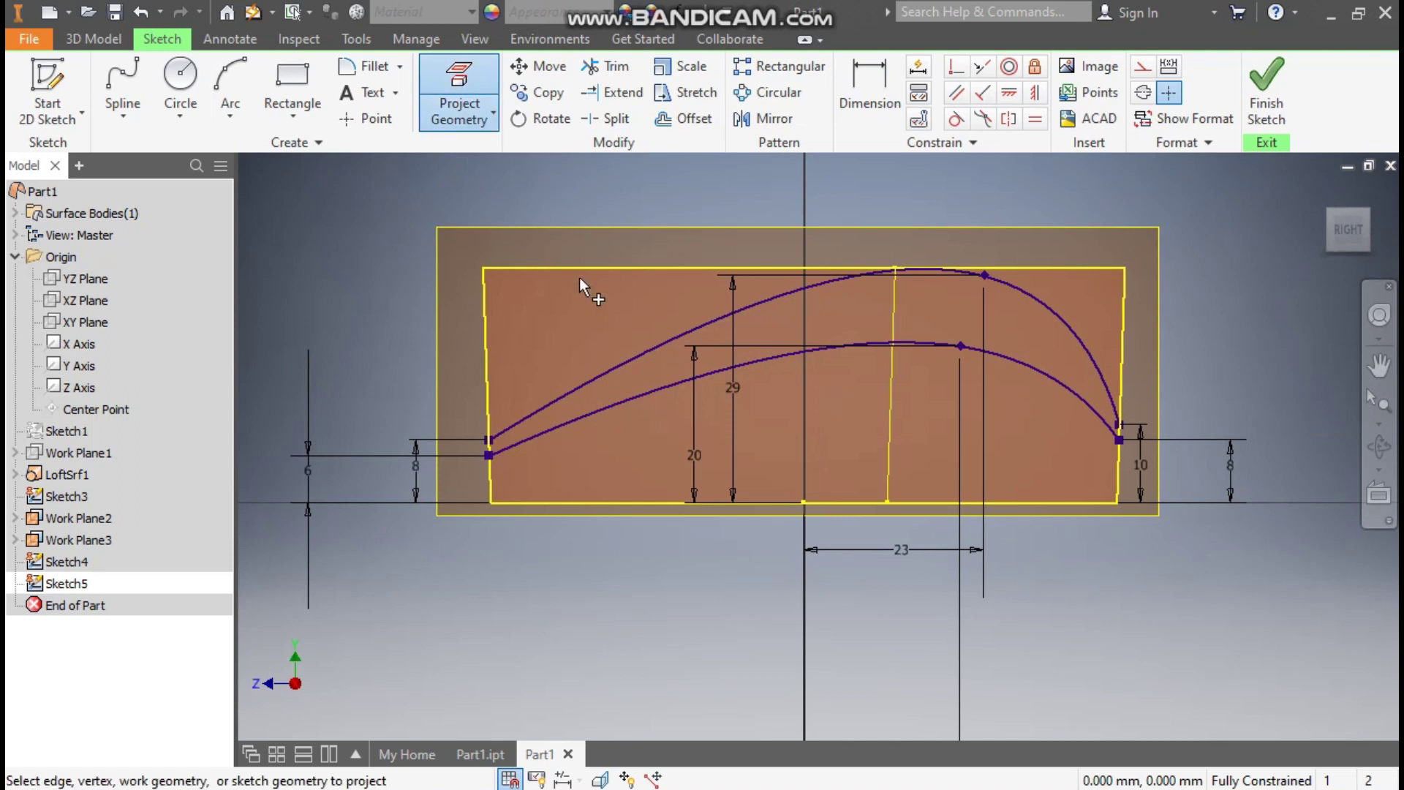
pyautogui.click(646, 390)
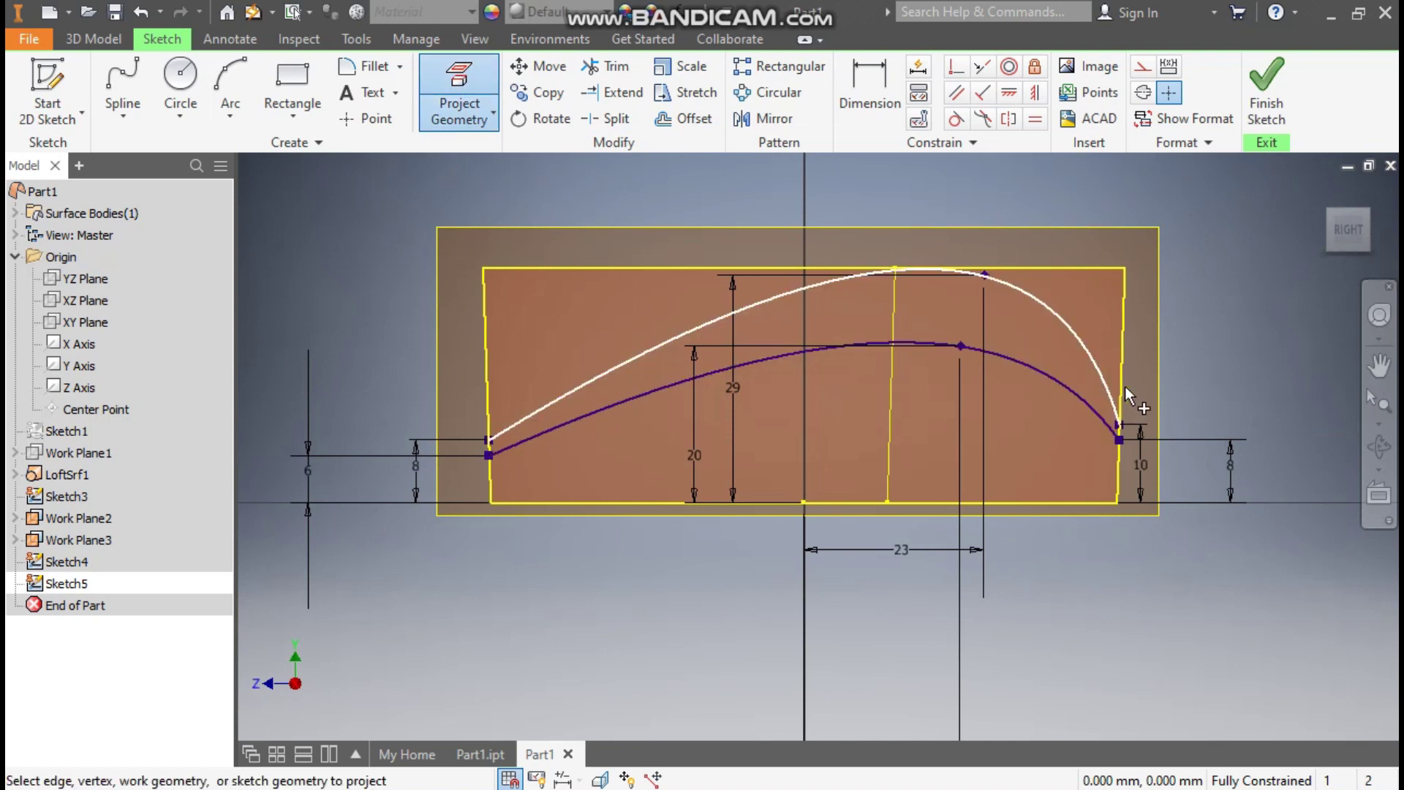
pyautogui.click(1268, 99)
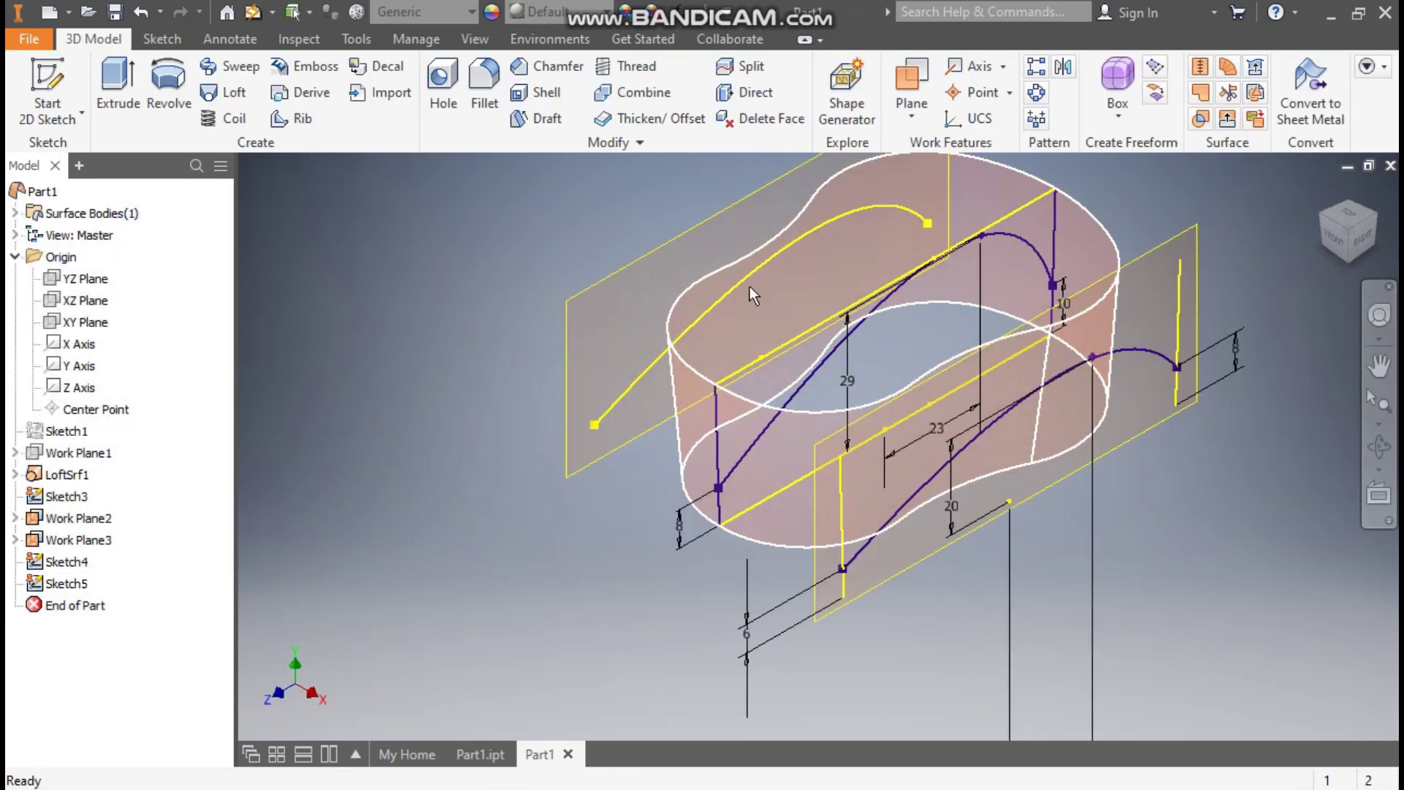
# Create a boundary patch across the splines on the -X, centre and +X planes, checking the resulting surface from the right side
pyautogui.scroll(2, 604, 353)
pyautogui.moveTo(604, 353); pyautogui.dragTo(633, 371, button='middle')
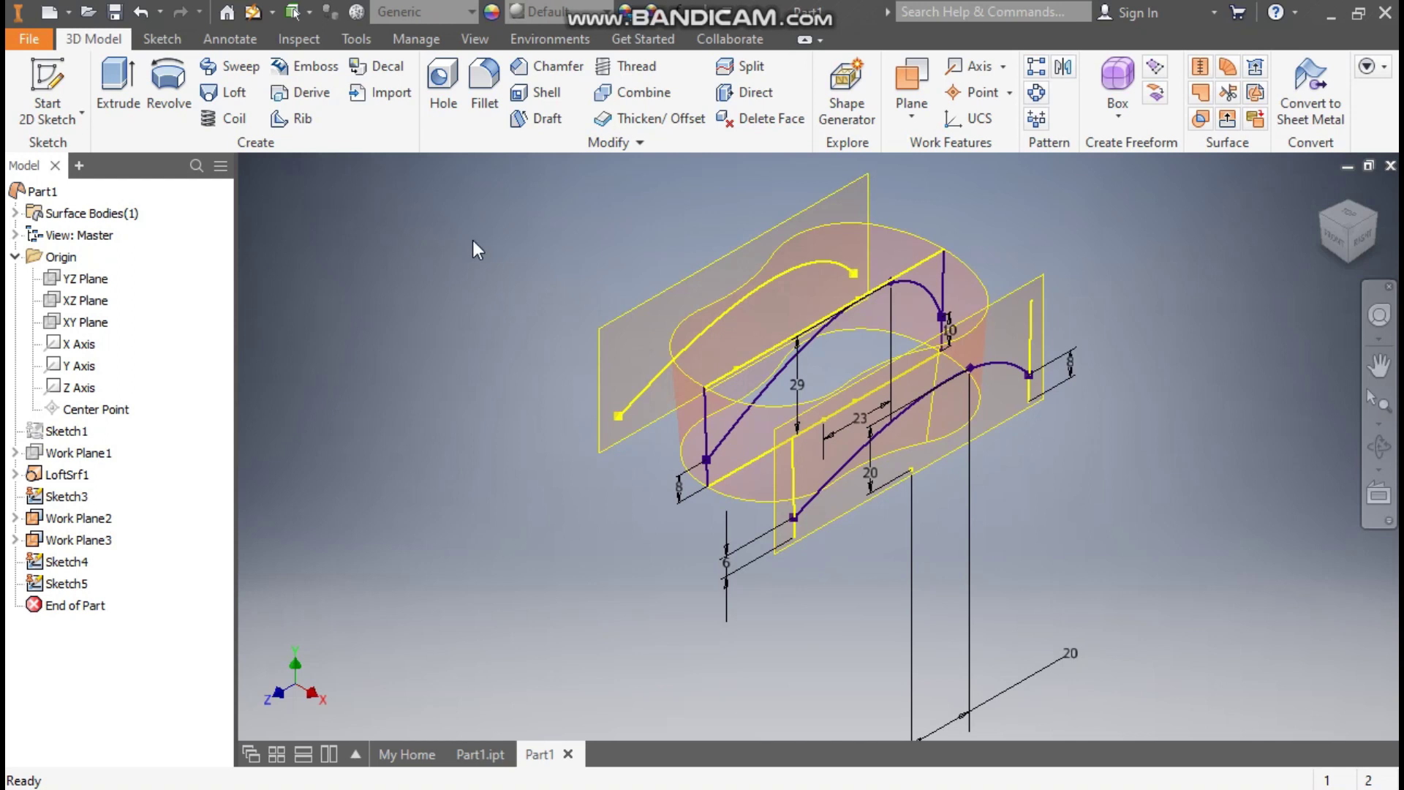
pyautogui.click(1200, 96)
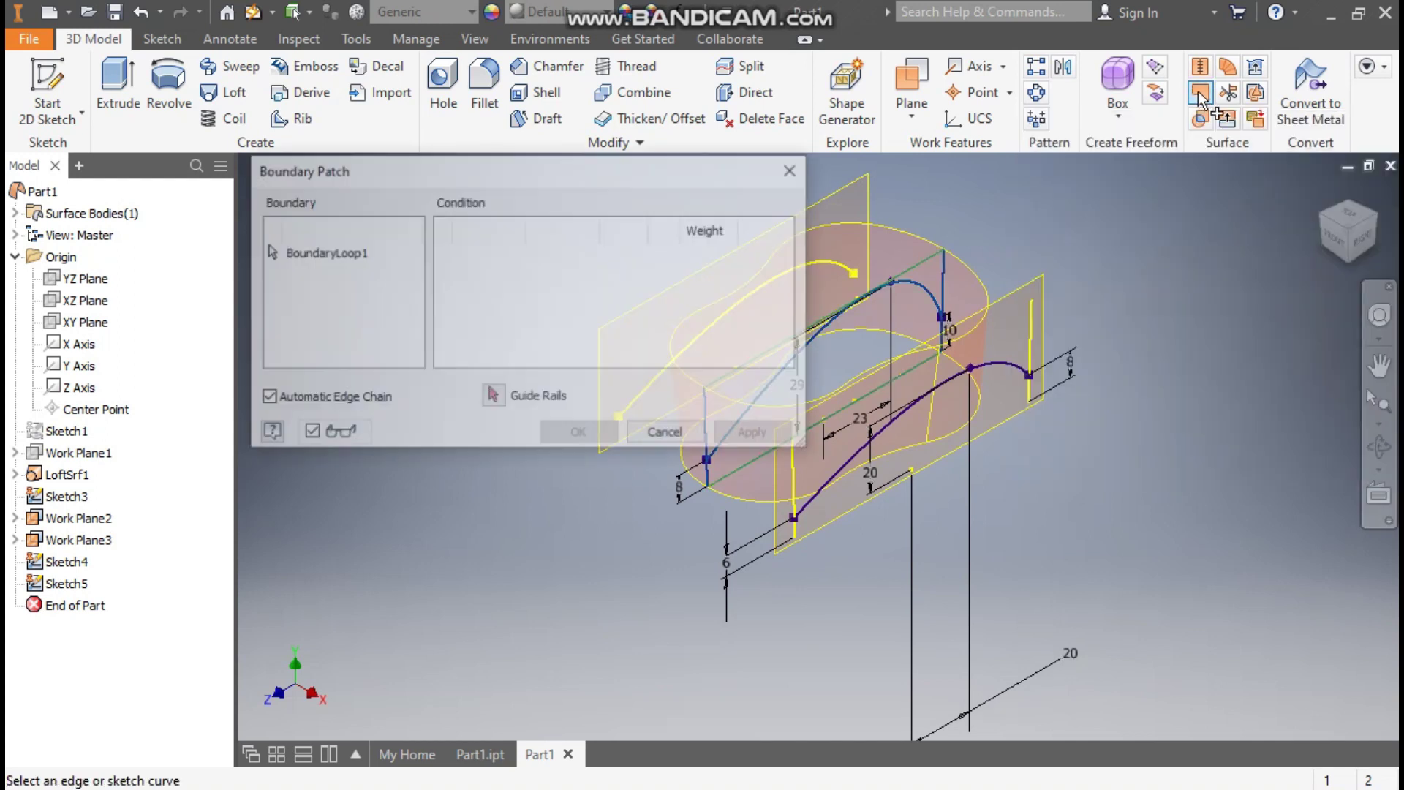
pyautogui.moveTo(826, 307); pyautogui.dragTo(1007, 295, button='middle')
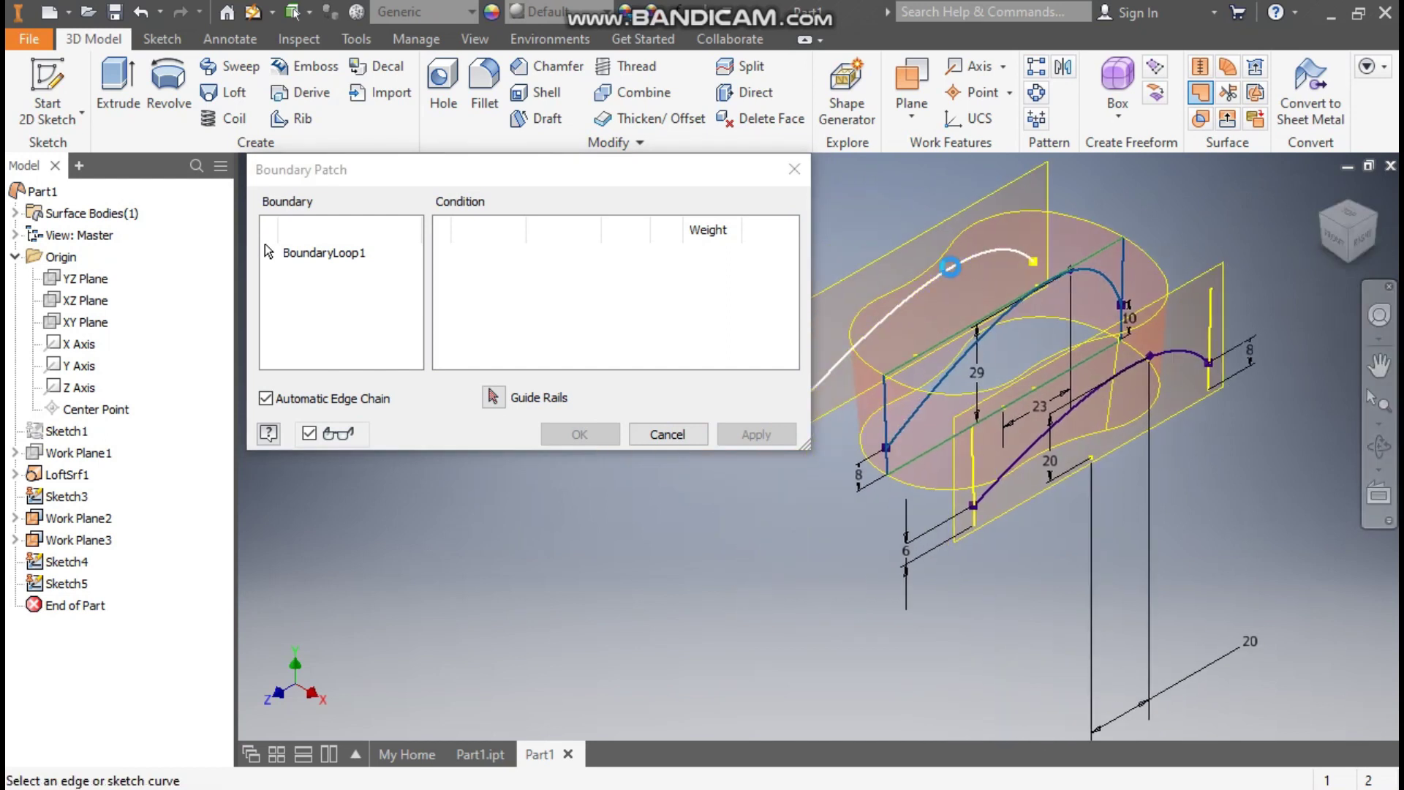
pyautogui.click(949, 267)
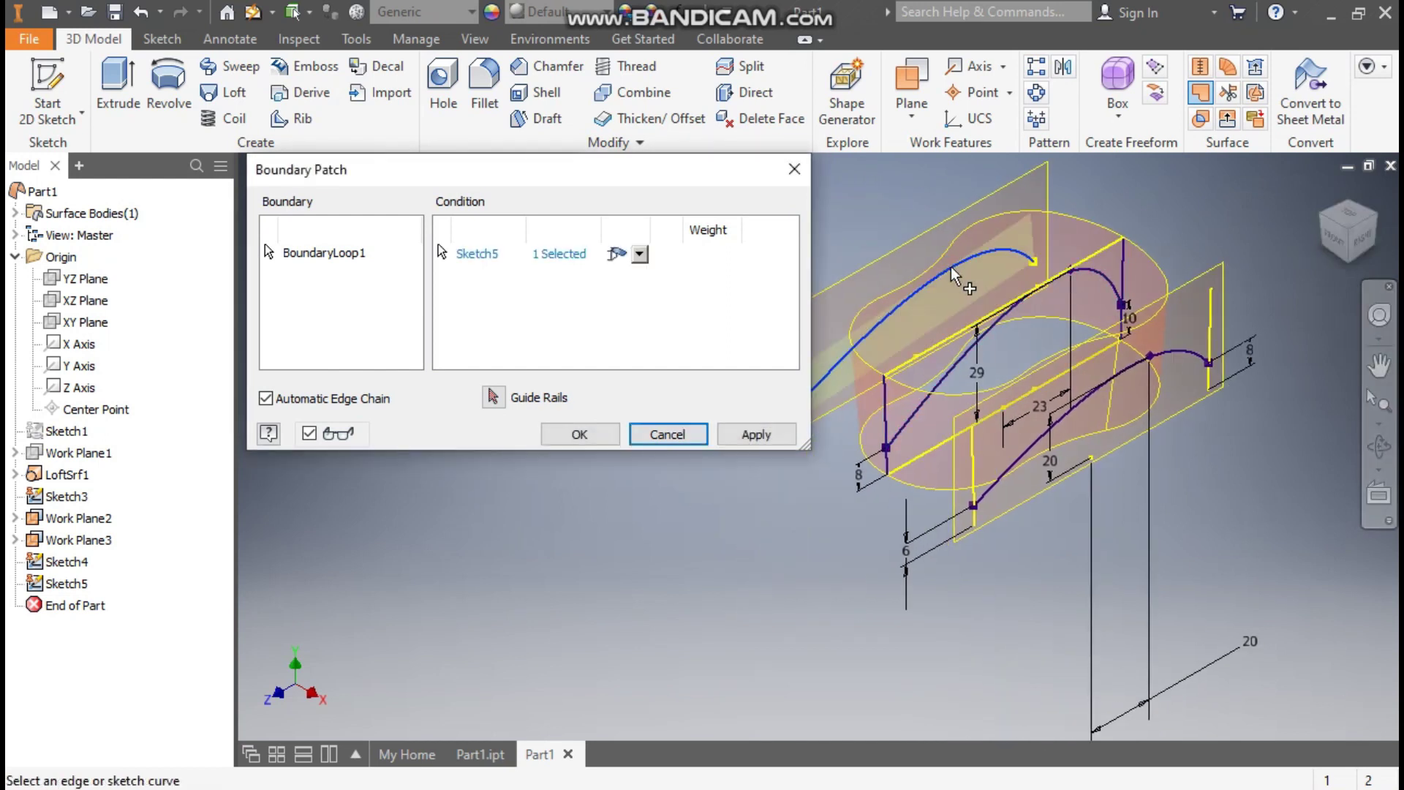
pyautogui.click(996, 329)
pyautogui.click(1140, 370)
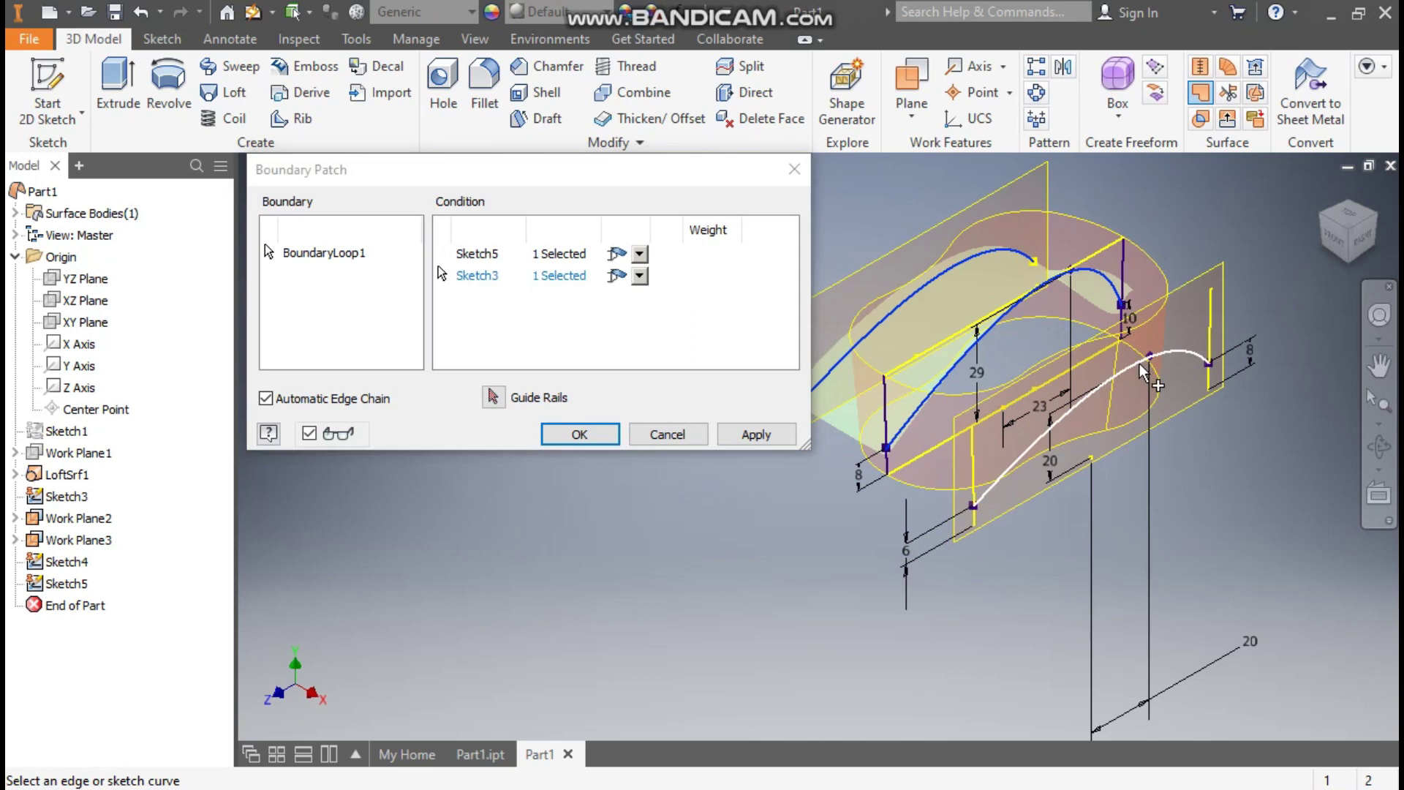
pyautogui.click(602, 435)
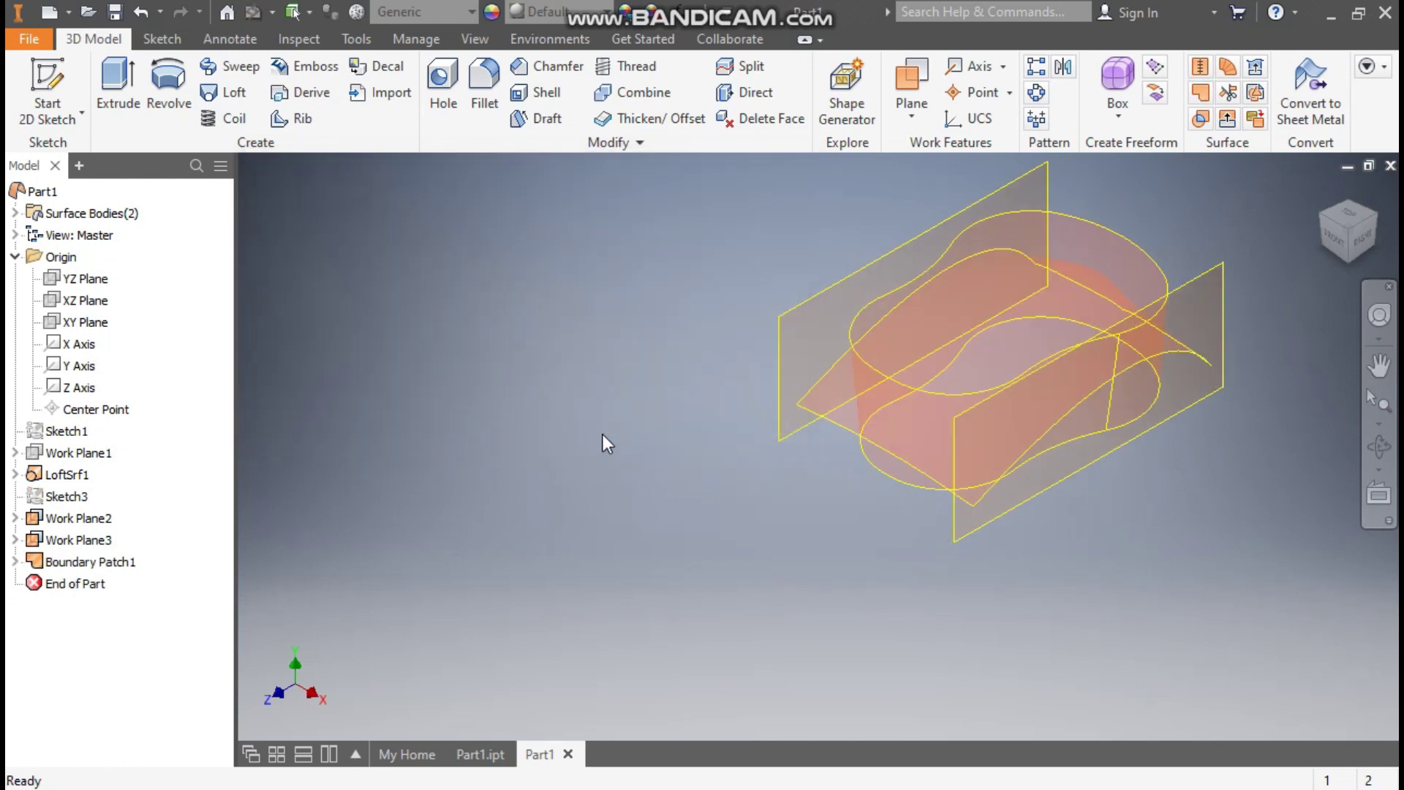
pyautogui.click(1365, 240)
pyautogui.scroll(3, 939, 480)
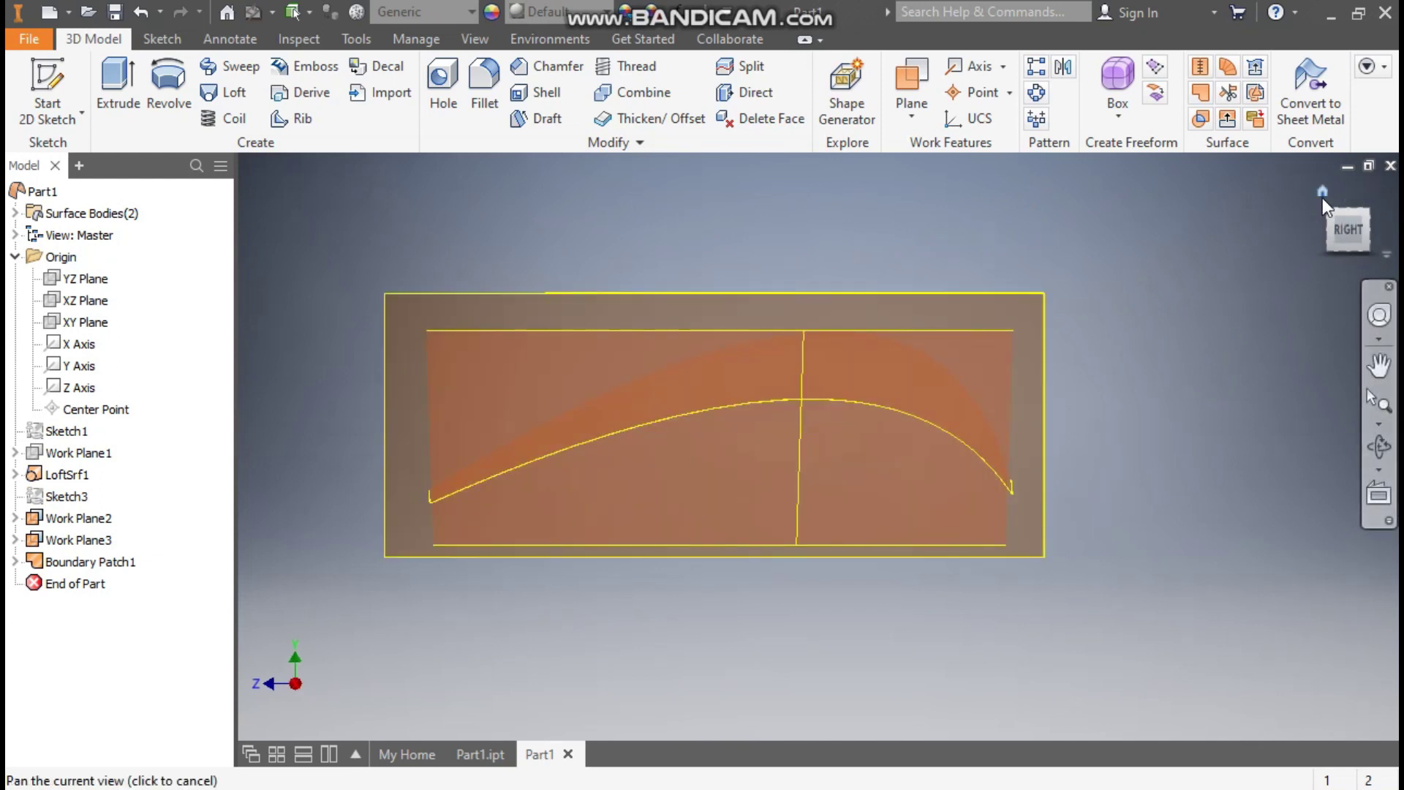
pyautogui.click(1322, 193)
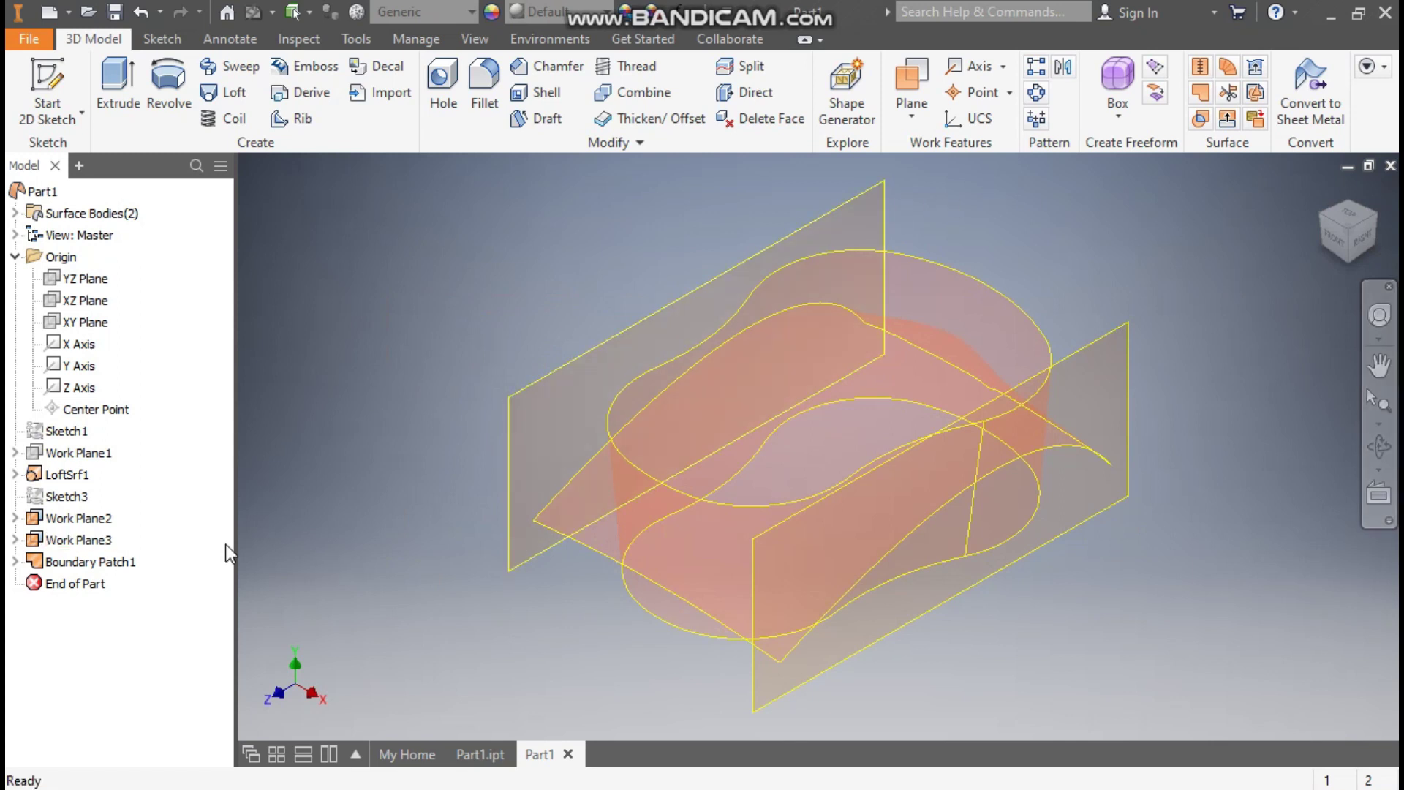
# Hide the two offset work planes on either side of the mouse body
pyautogui.click(86, 542)
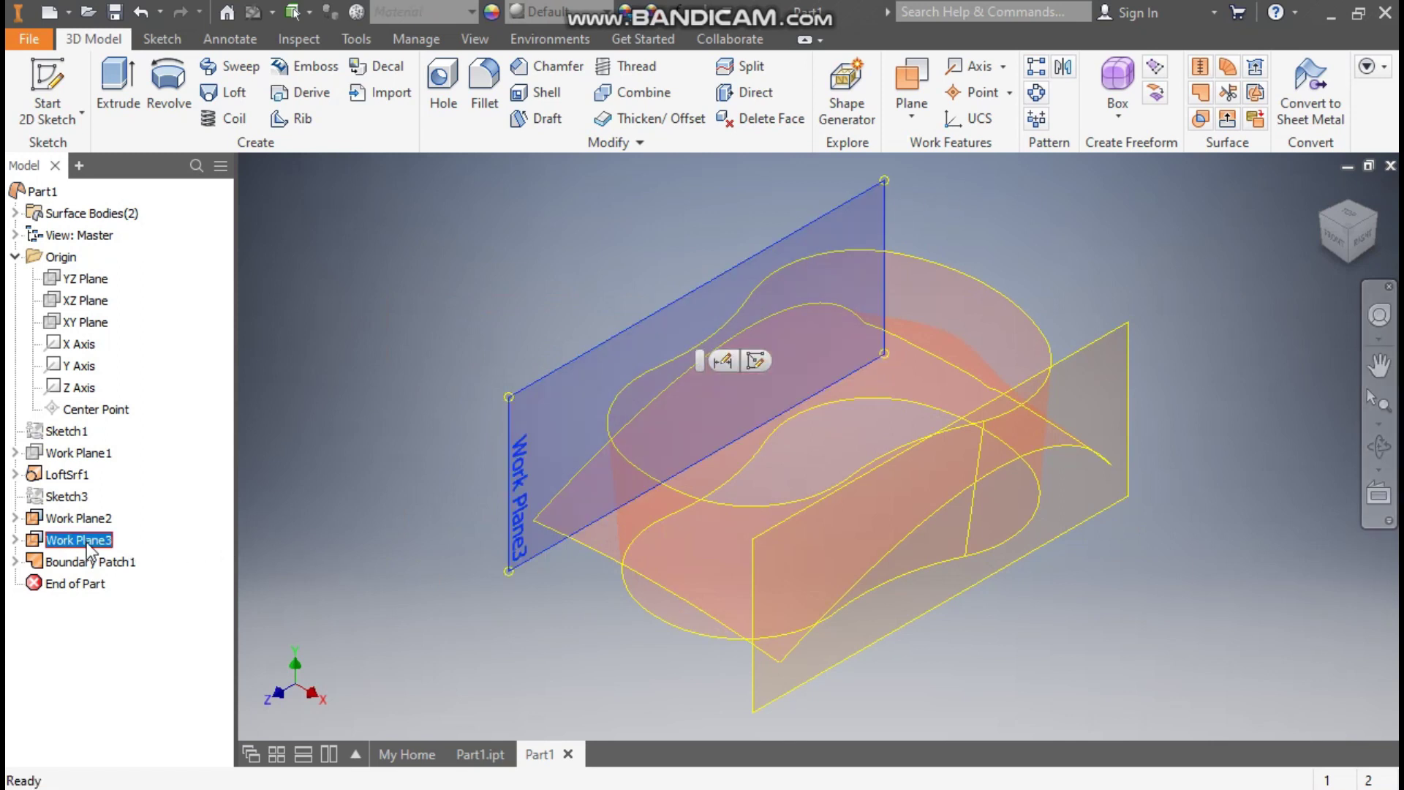
pyautogui.rightClick(86, 542)
pyautogui.click(146, 454)
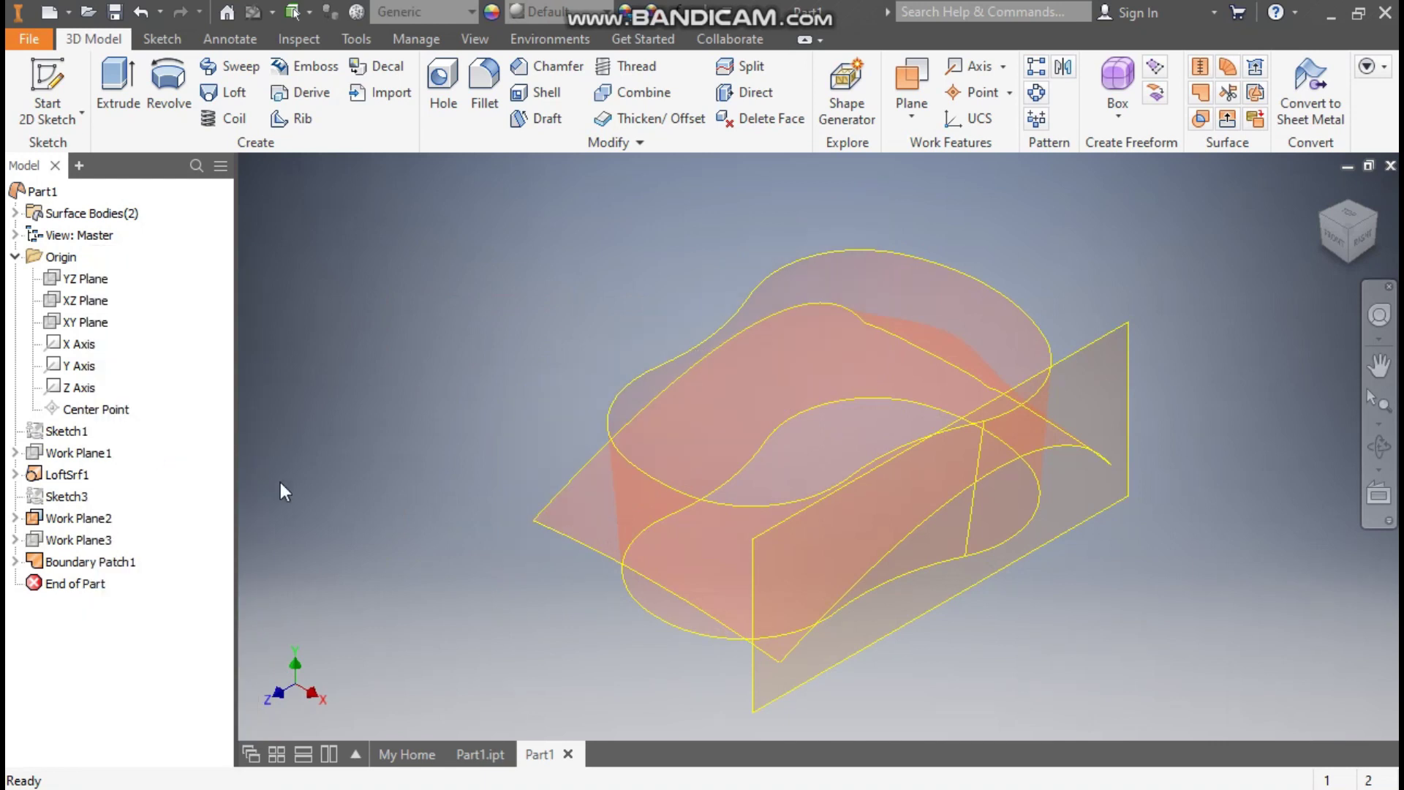
pyautogui.click(98, 521)
pyautogui.rightClick(101, 525)
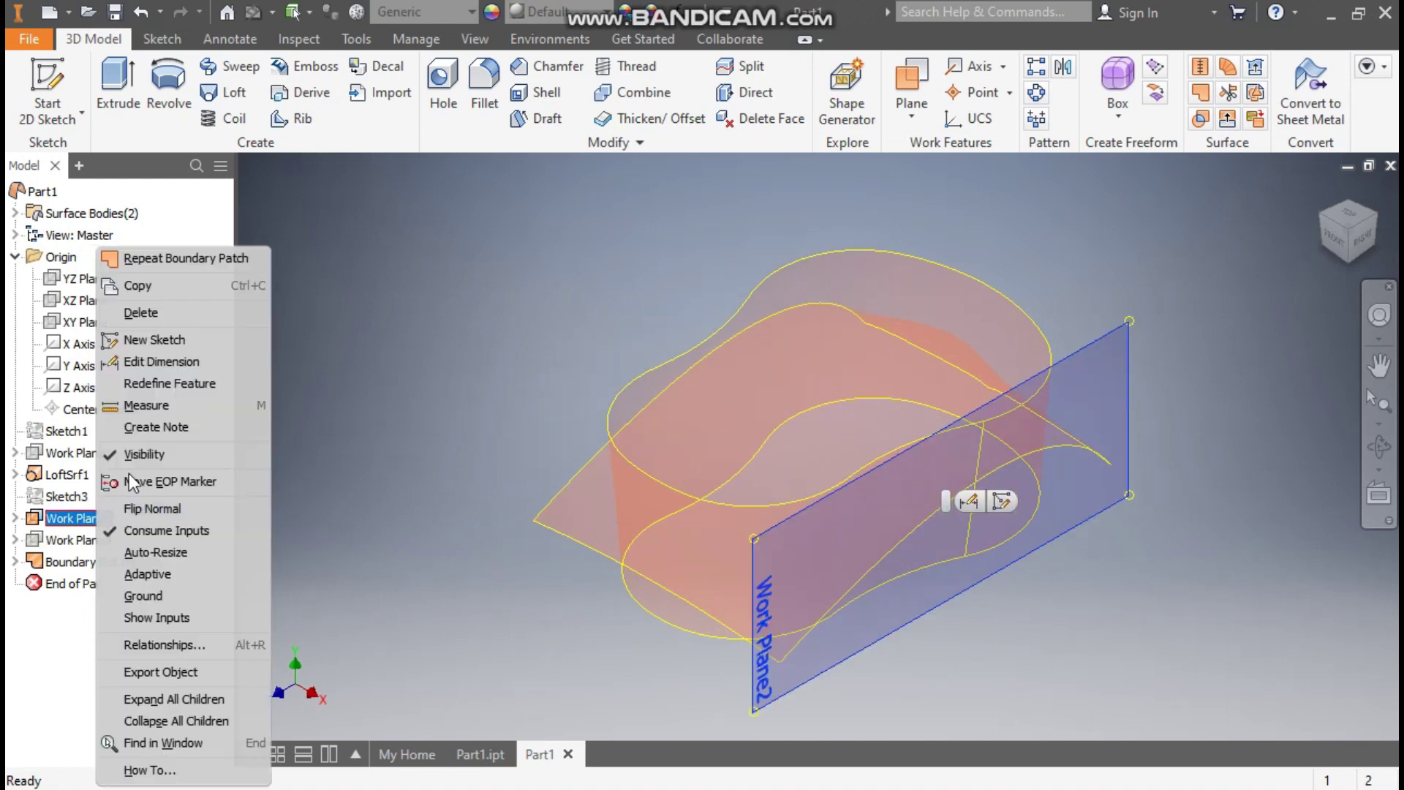
pyautogui.click(135, 458)
# Split the lofted side surface with the curved boundary patch as the split tool, and check the two portions from the right side
pyautogui.keyDown('shift'); pyautogui.moveTo(1204, 445); pyautogui.dragTo(877, 605, button='middle'); pyautogui.keyUp('shift')
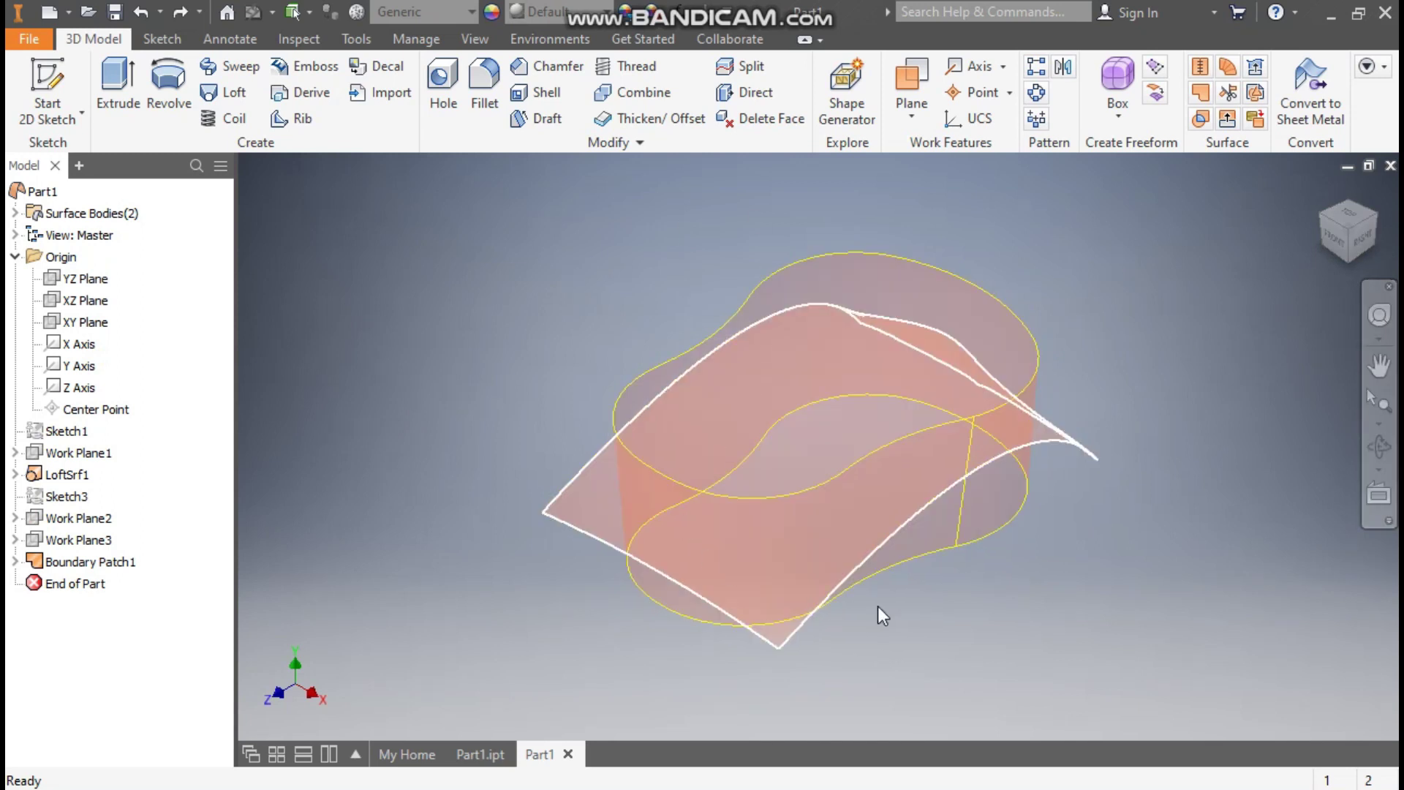
pyautogui.click(741, 66)
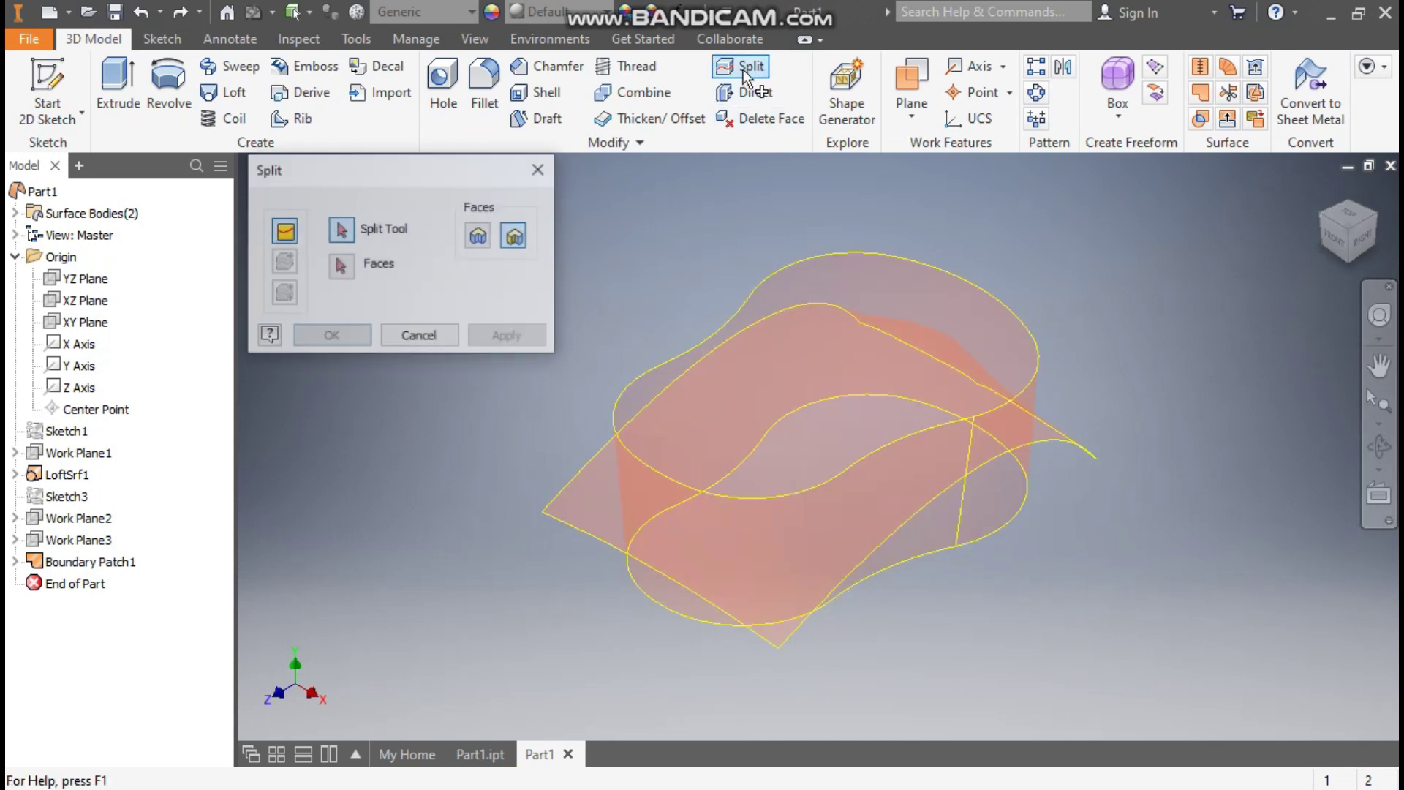
pyautogui.click(594, 484)
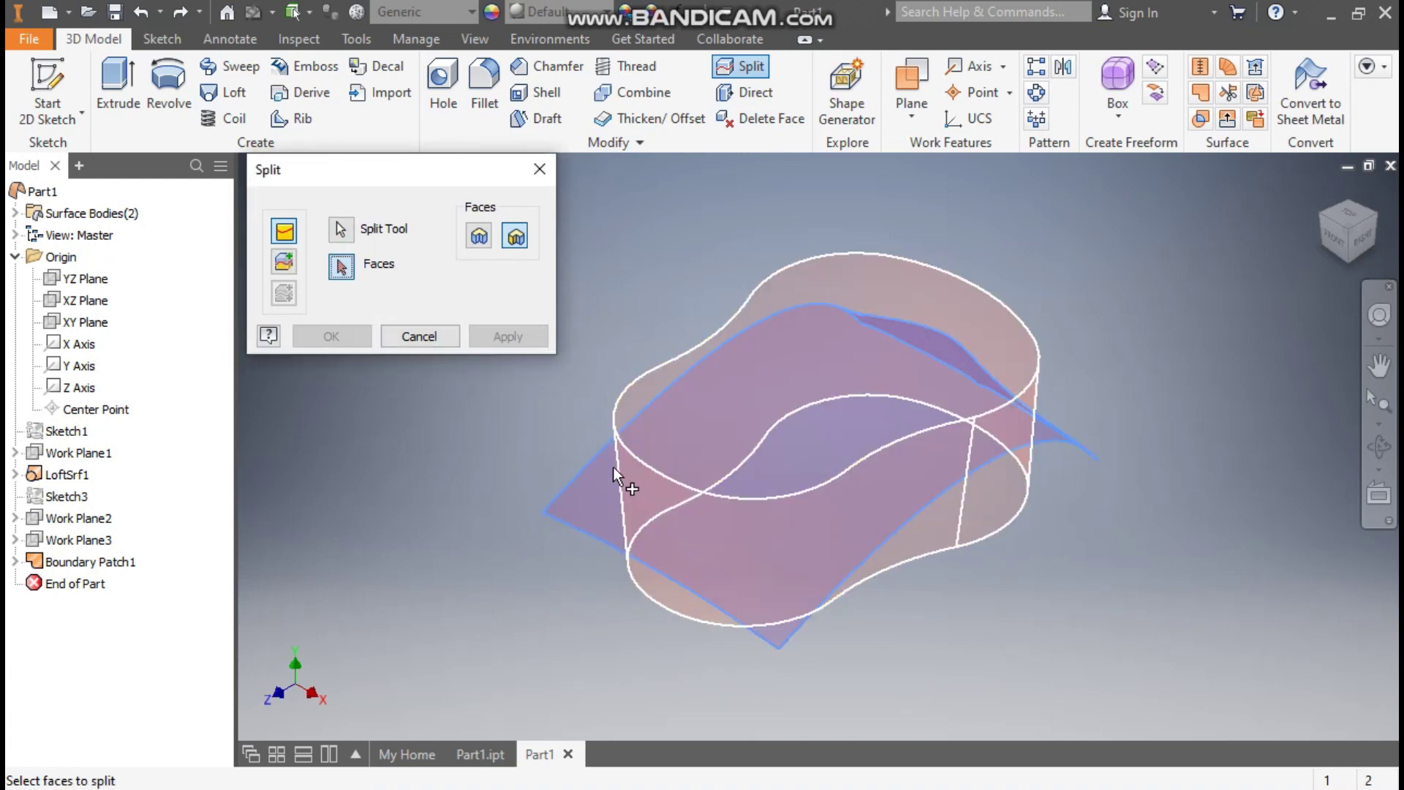
pyautogui.click(621, 463)
pyautogui.click(326, 336)
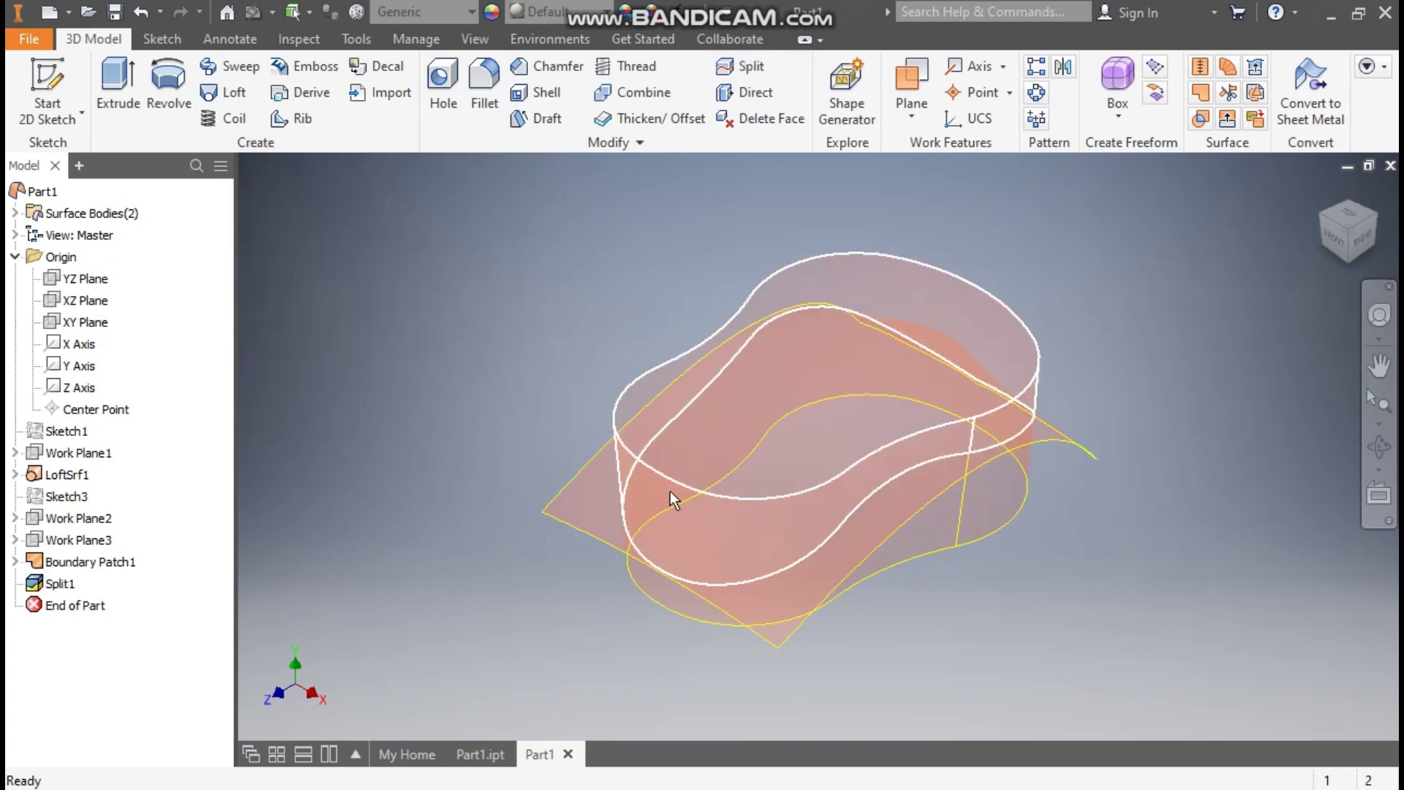
pyautogui.click(677, 489)
pyautogui.keyDown('shift'); pyautogui.moveTo(692, 490); pyautogui.dragTo(1246, 430, button='middle'); pyautogui.keyUp('shift')
pyautogui.press('F5')
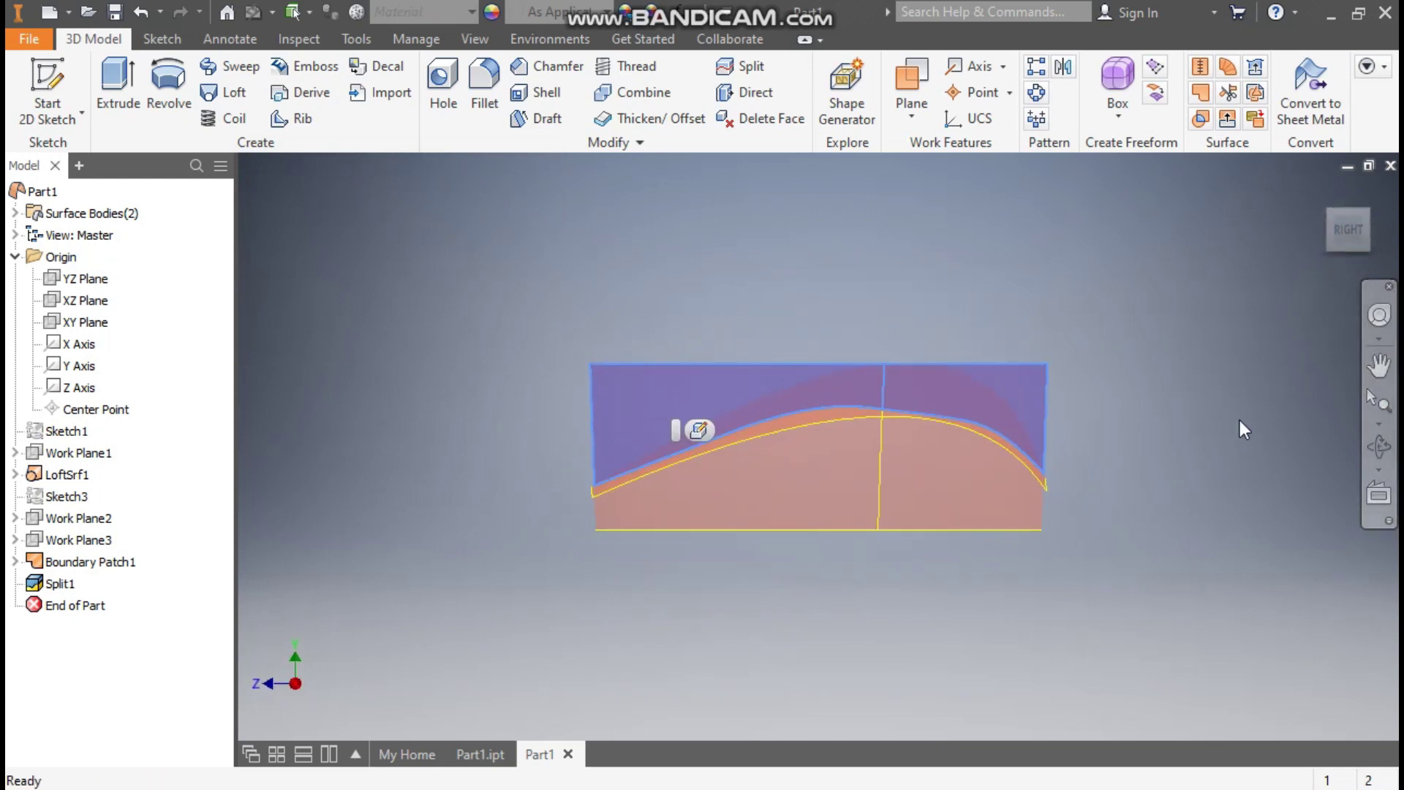
pyautogui.click(781, 498)
pyautogui.keyDown('shift'); pyautogui.moveTo(1324, 192); pyautogui.dragTo(1235, 323, button='middle'); pyautogui.keyUp('shift')
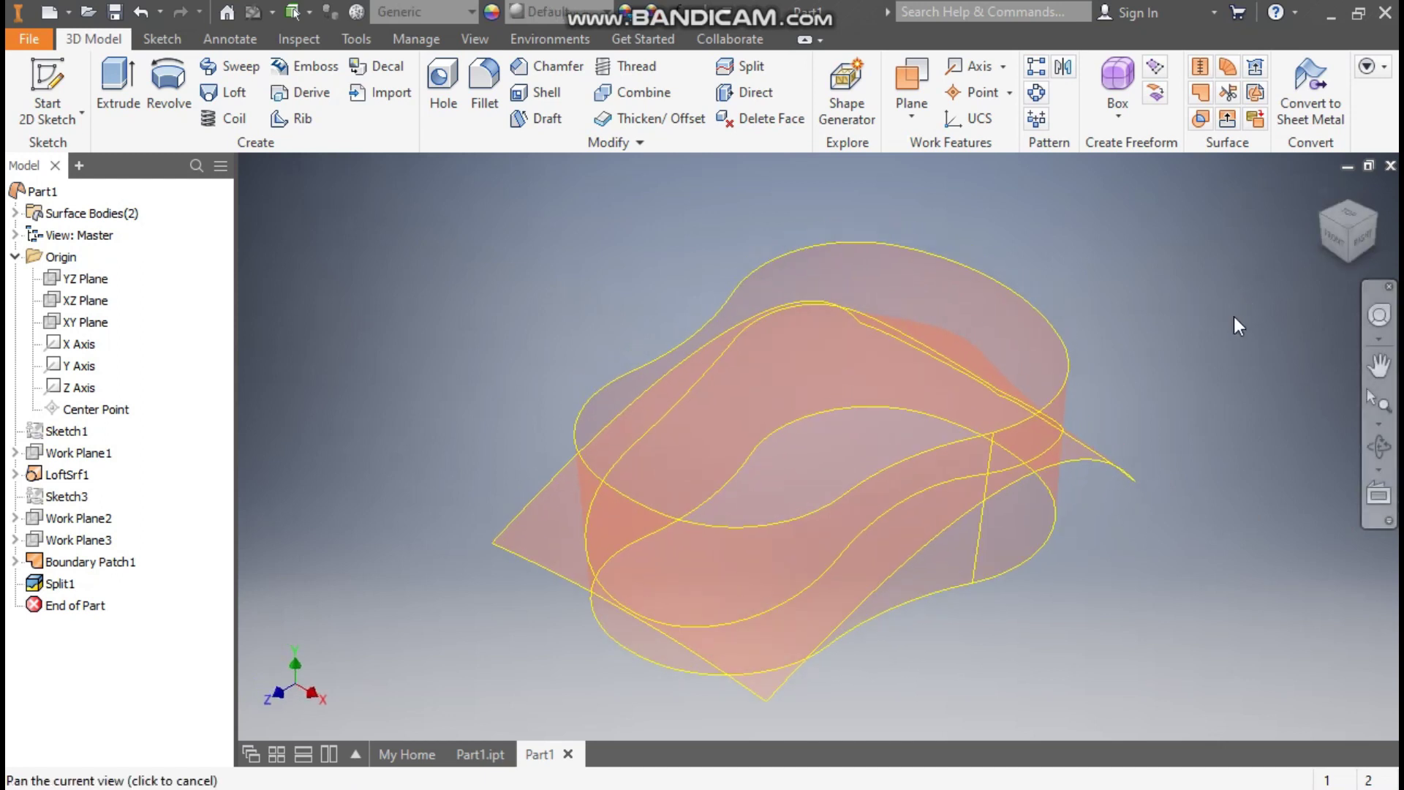
# Trim away the side surface's portion above the curved boundary patch using the patch as cutting tool, and check the profile from the right side
pyautogui.click(1230, 94)
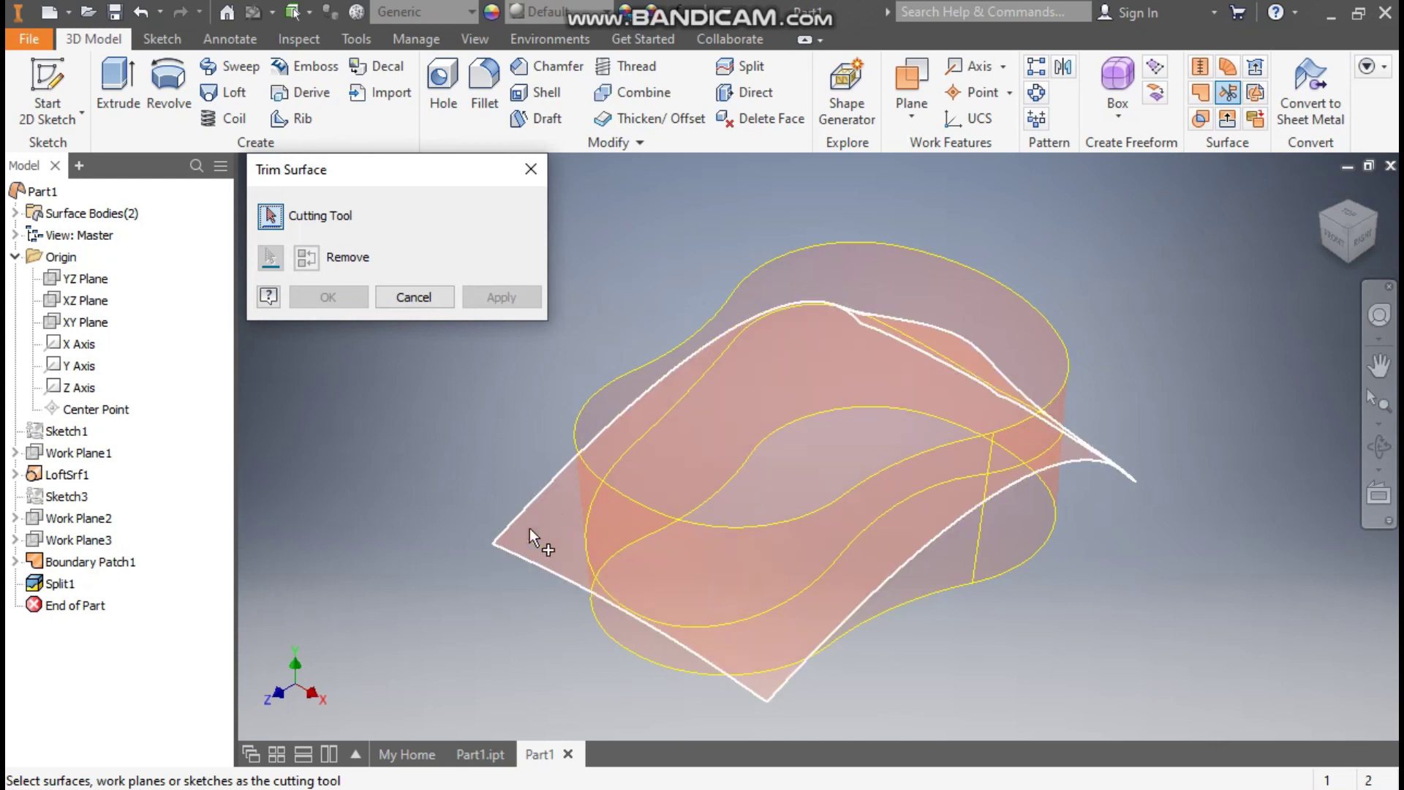
pyautogui.click(560, 513)
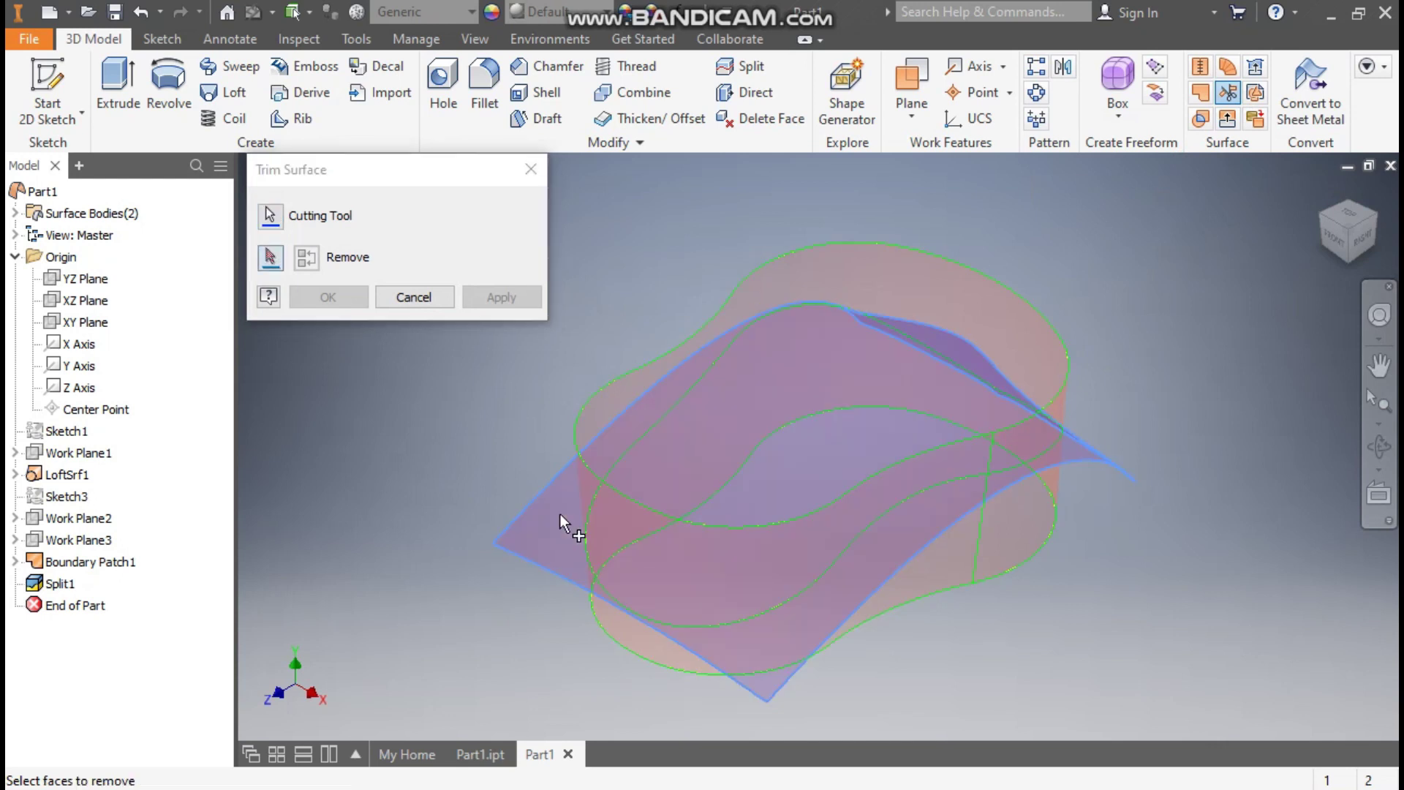
pyautogui.click(636, 520)
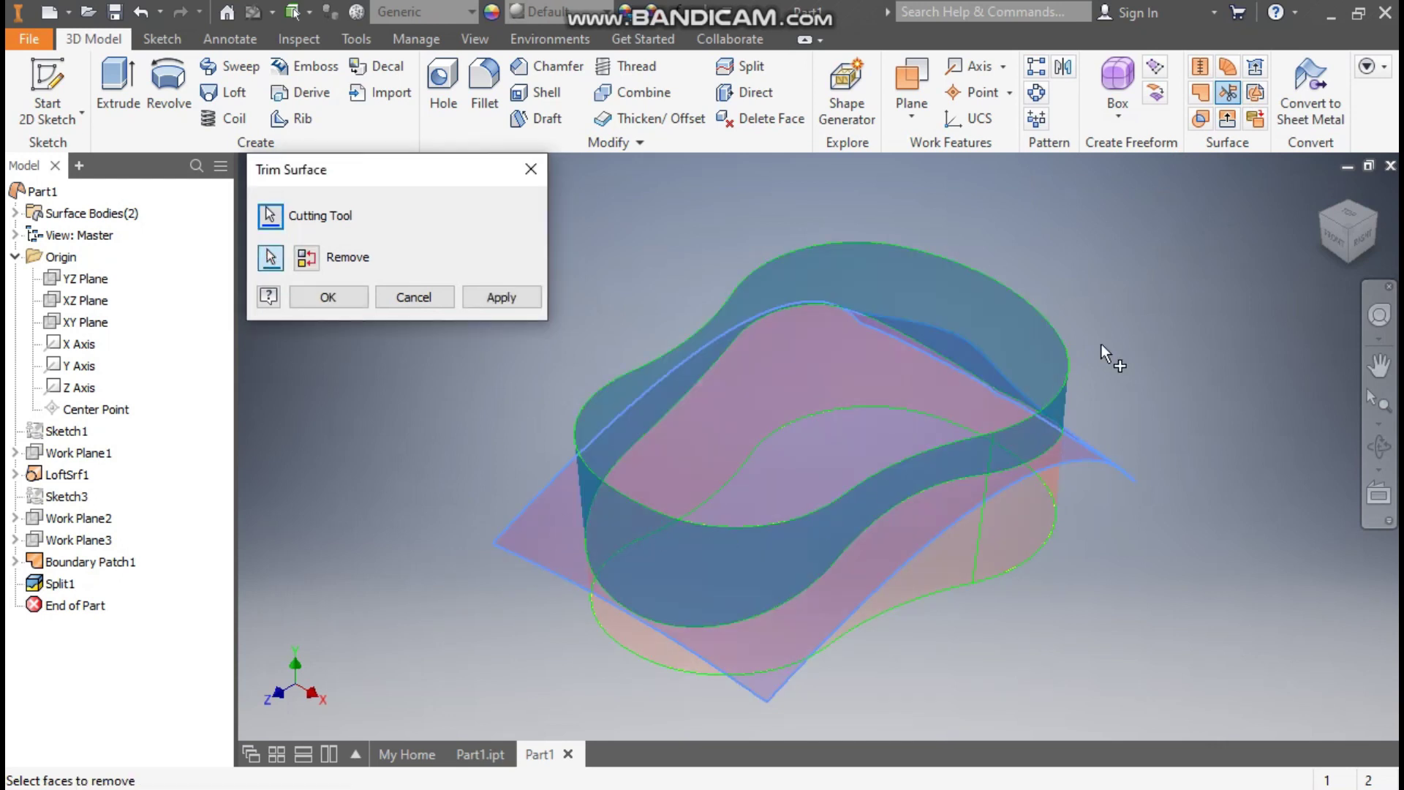
pyautogui.click(328, 297)
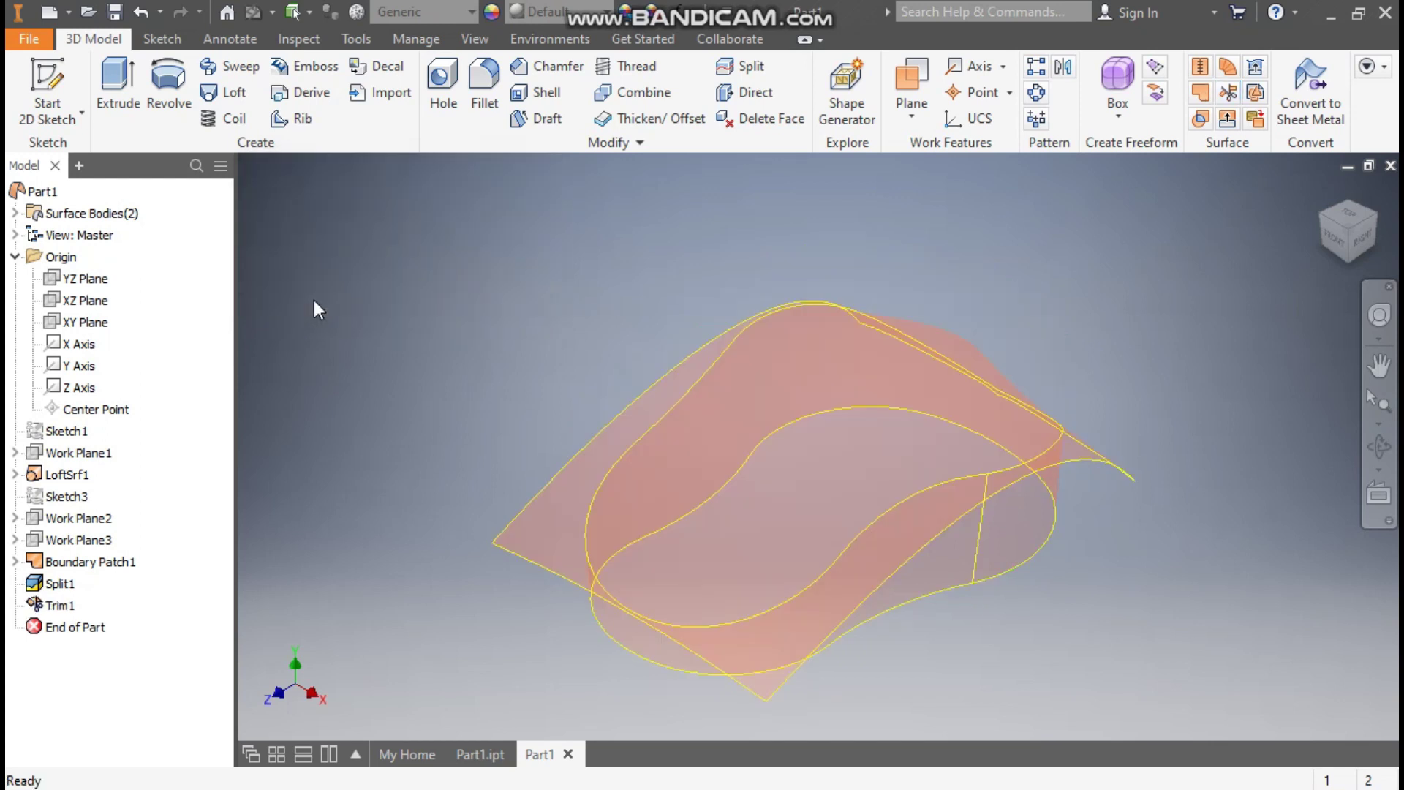
pyautogui.moveTo(329, 304); pyautogui.dragTo(556, 293, button='middle')
pyautogui.click(1361, 236)
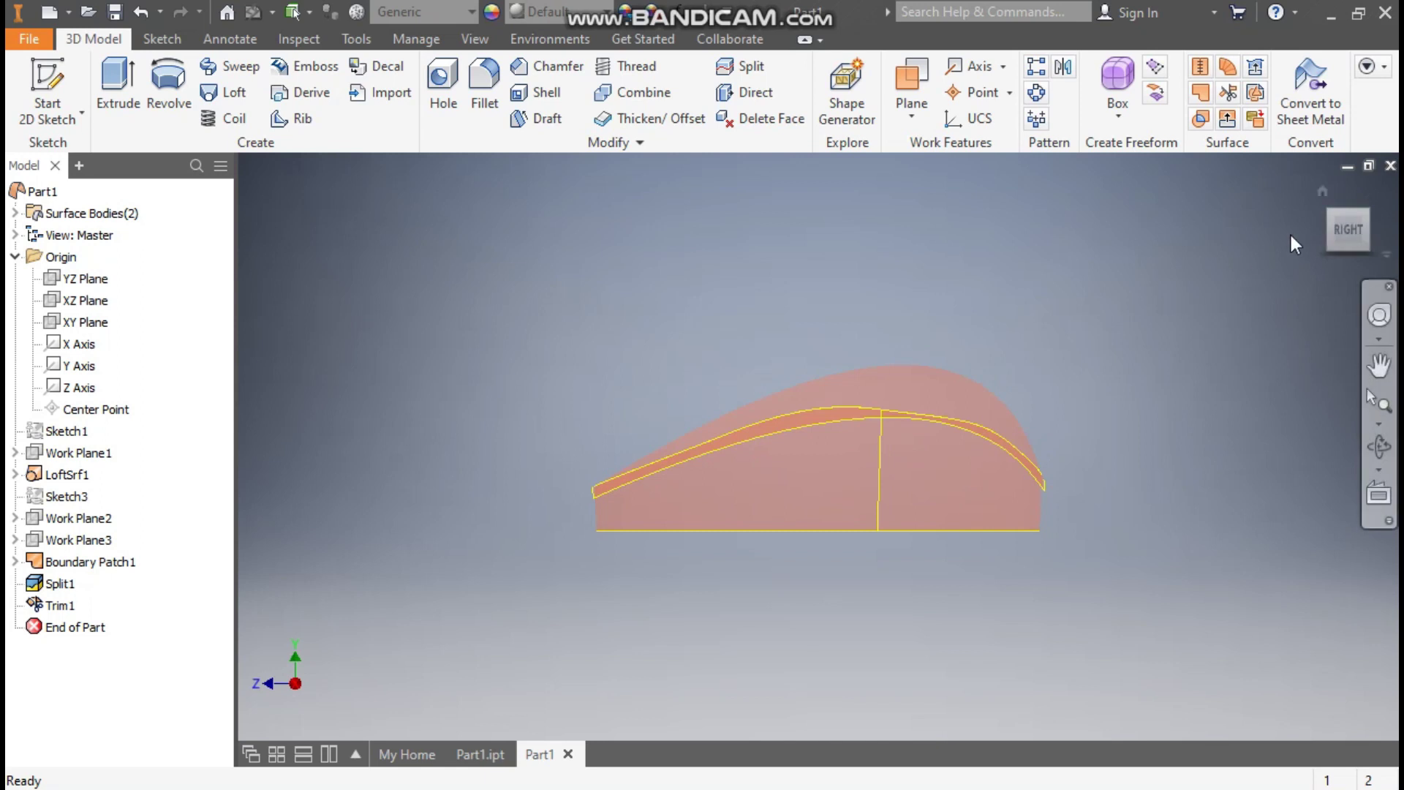
pyautogui.click(1324, 194)
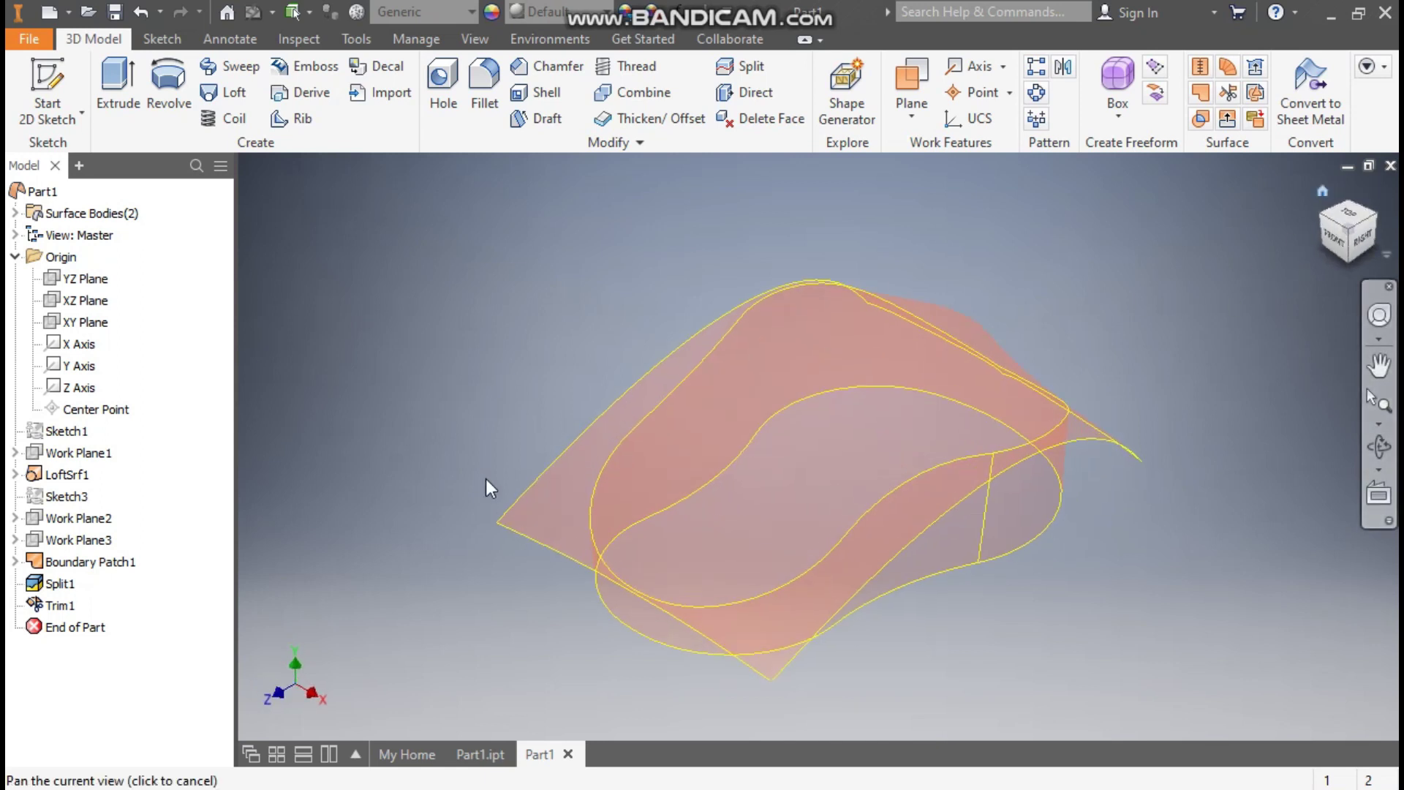
# Hide the curved boundary patch that served as the cutting surface
pyautogui.moveTo(638, 441); pyautogui.dragTo(740, 411, button='middle')
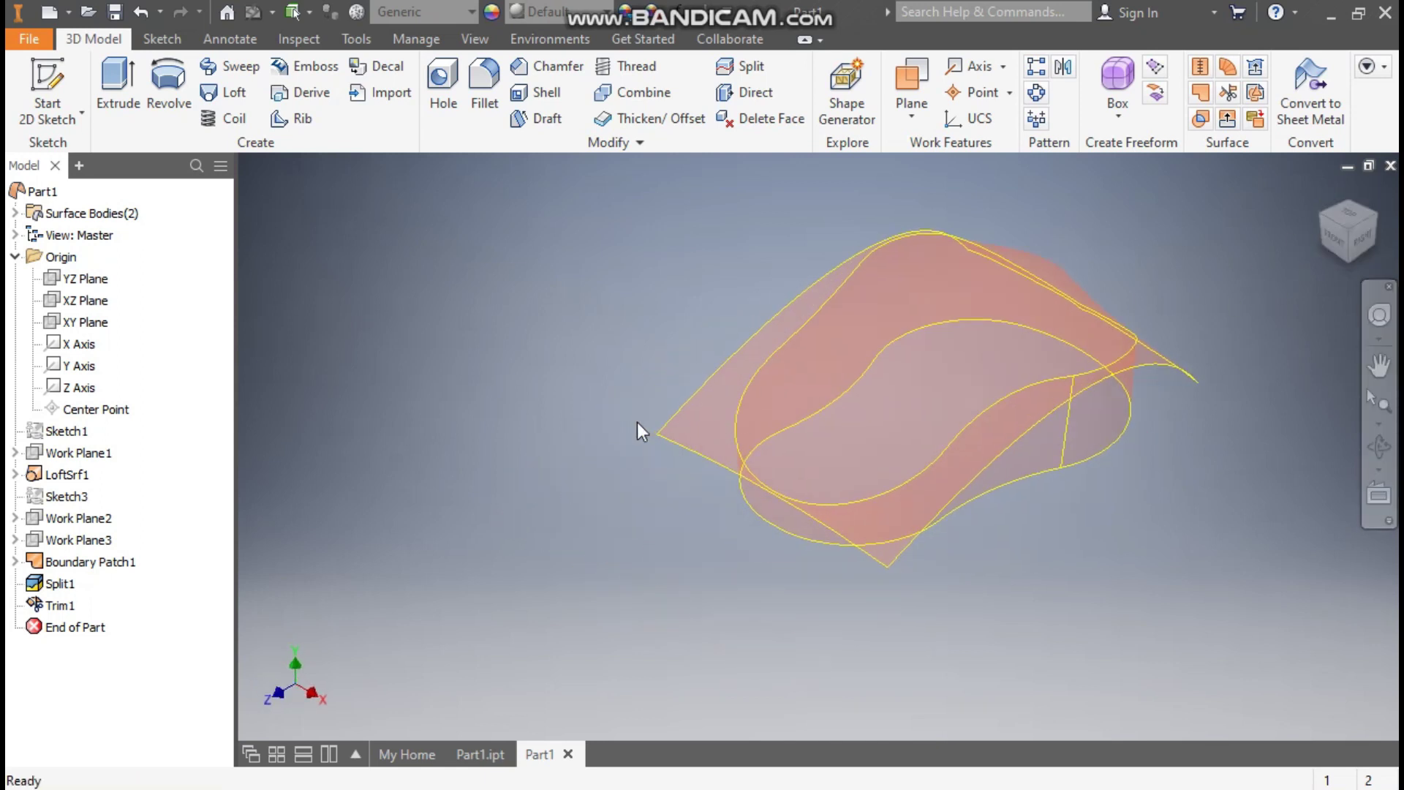
pyautogui.click(111, 566)
pyautogui.rightClick(111, 566)
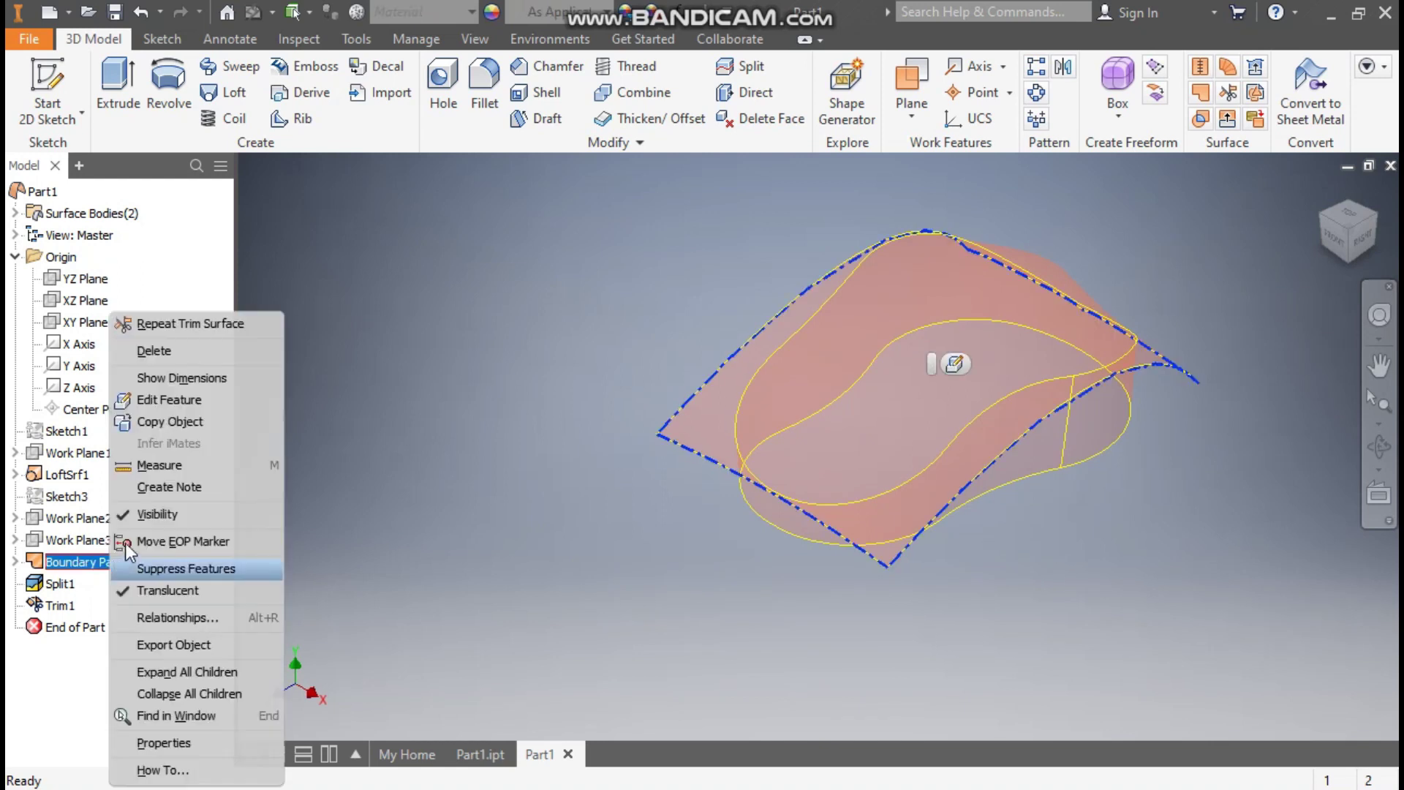
pyautogui.click(151, 518)
# Create a boundary patch closing the trimmed upper edge loop of the side surface
pyautogui.moveTo(774, 472); pyautogui.dragTo(763, 518, button='middle')
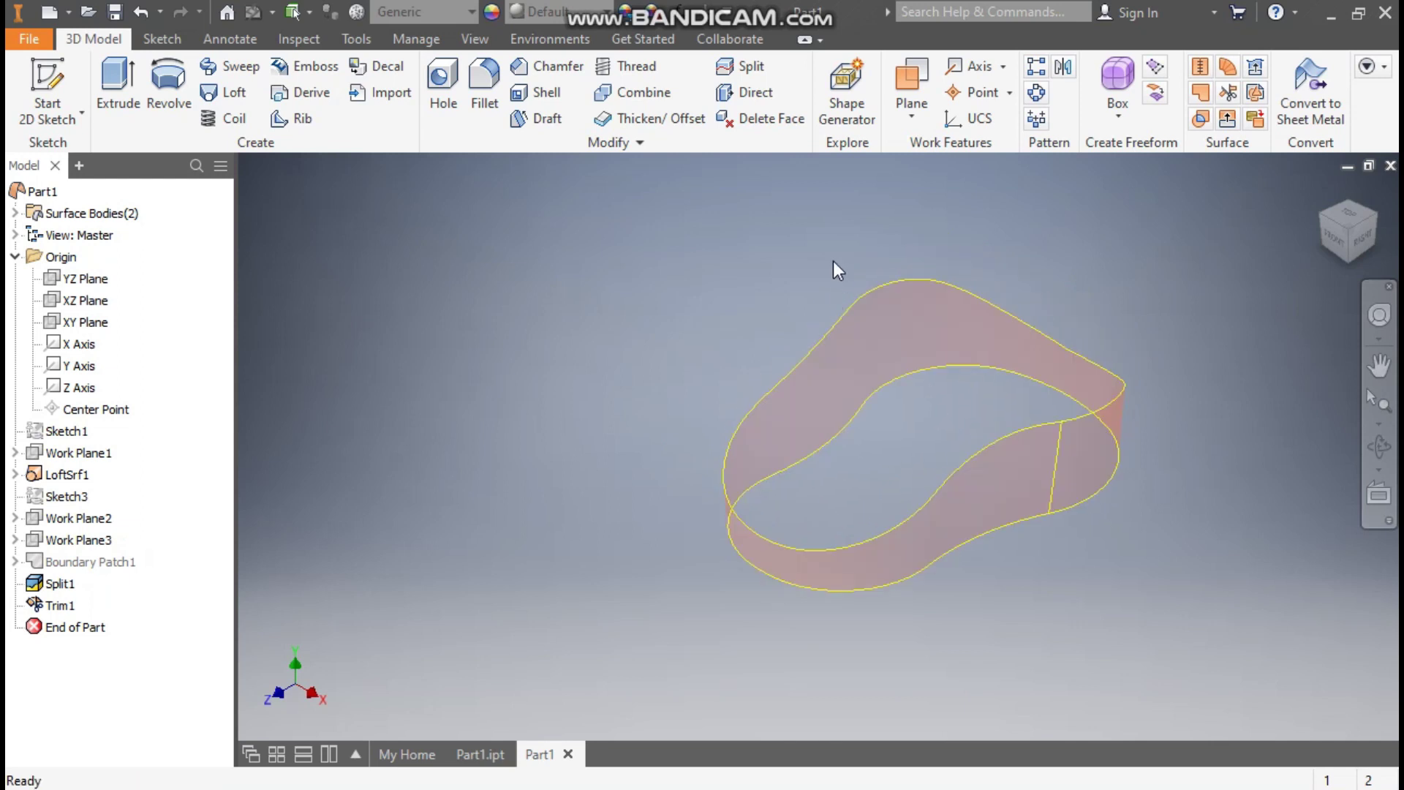
pyautogui.click(1200, 92)
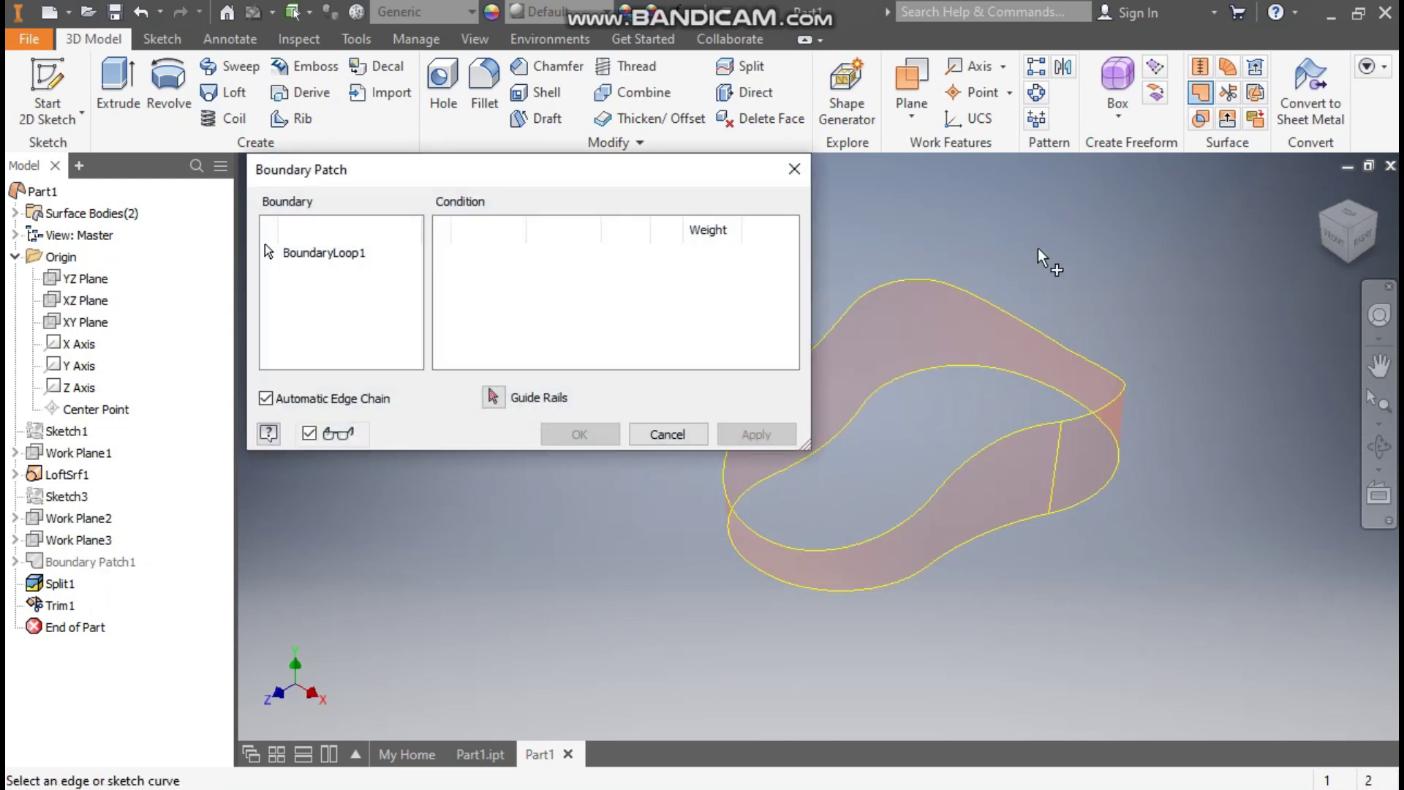
pyautogui.click(907, 289)
pyautogui.moveTo(1016, 293); pyautogui.dragTo(1123, 276, button='middle')
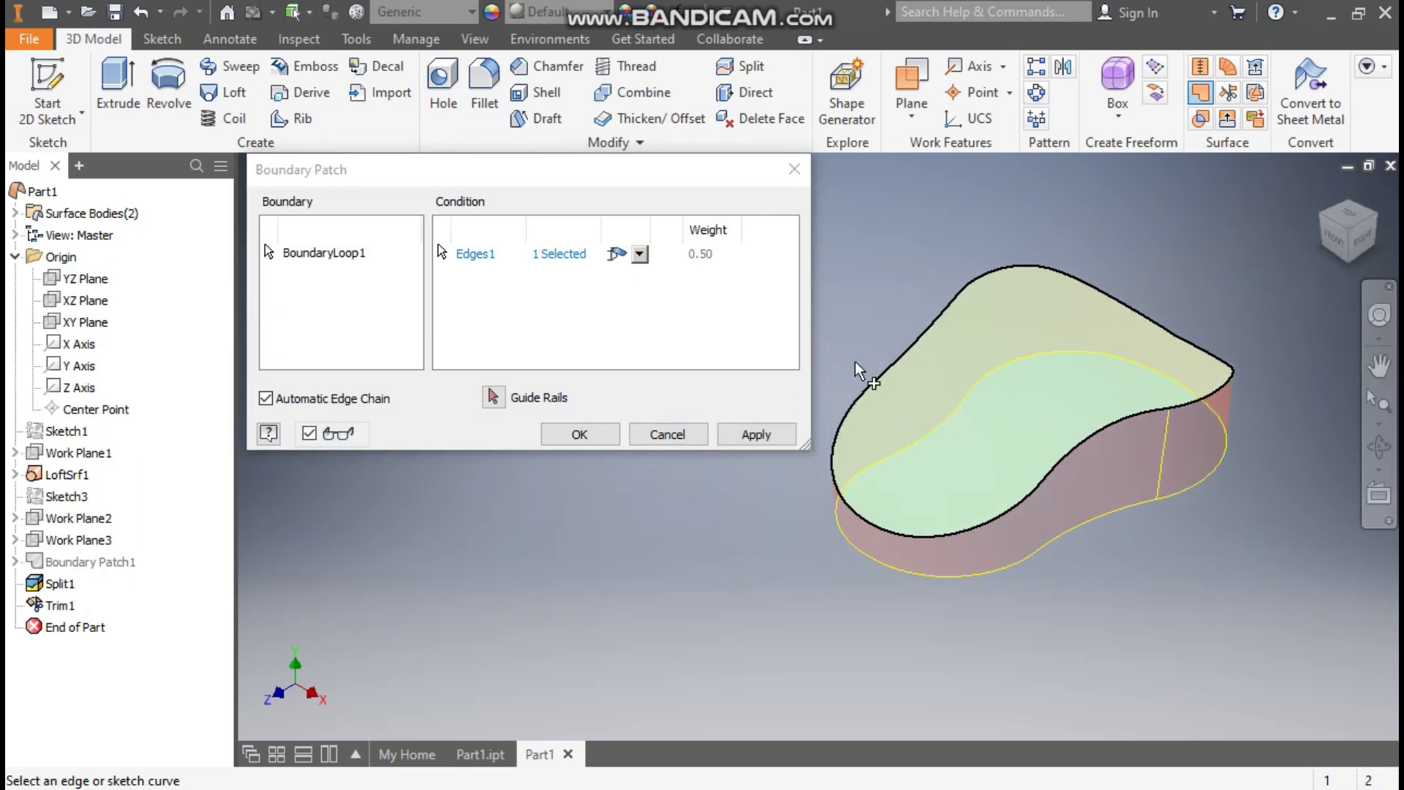
pyautogui.click(759, 436)
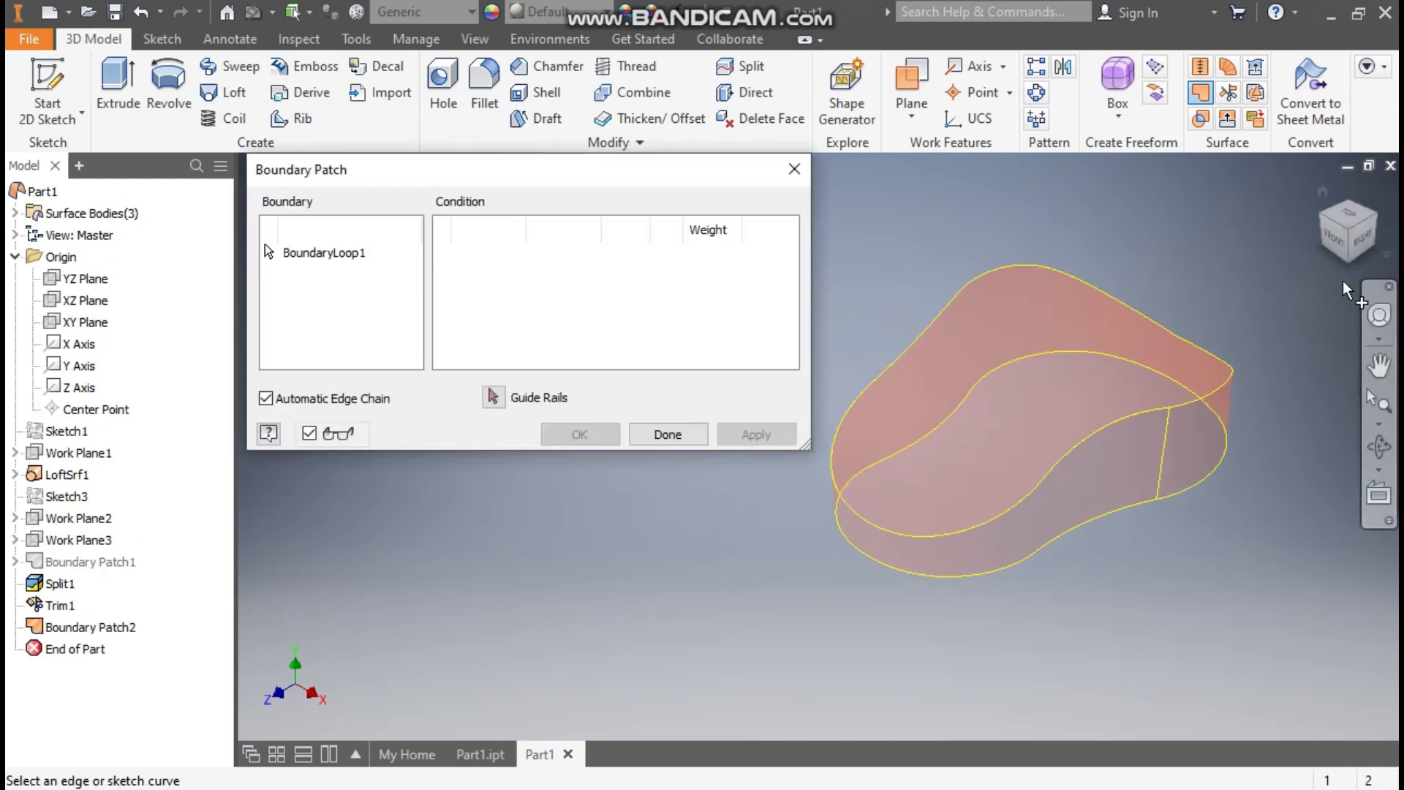
# Create a boundary patch closing the bottom edge loop of the side surface
pyautogui.click(1351, 260)
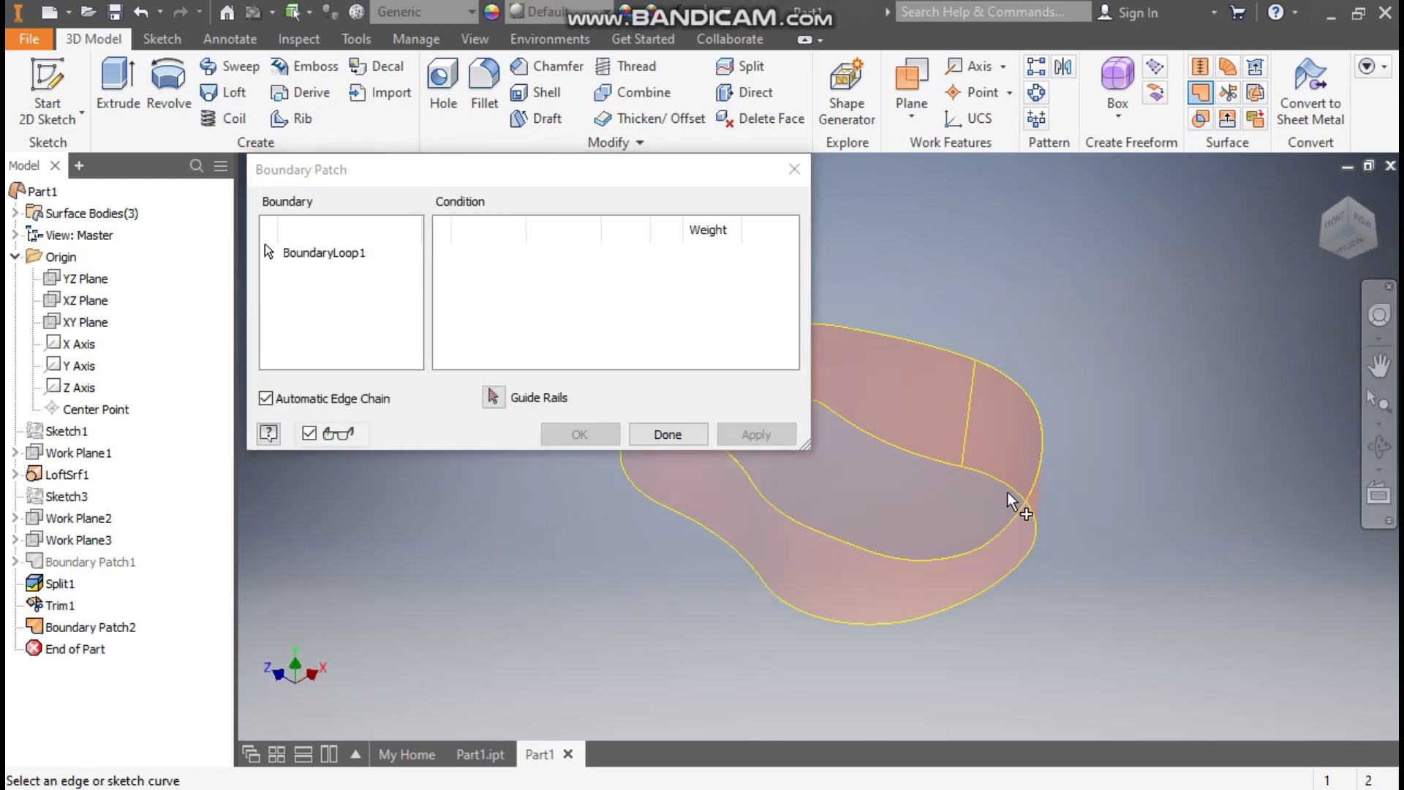
pyautogui.click(1018, 489)
pyautogui.moveTo(1018, 489); pyautogui.dragTo(1221, 439, button='middle')
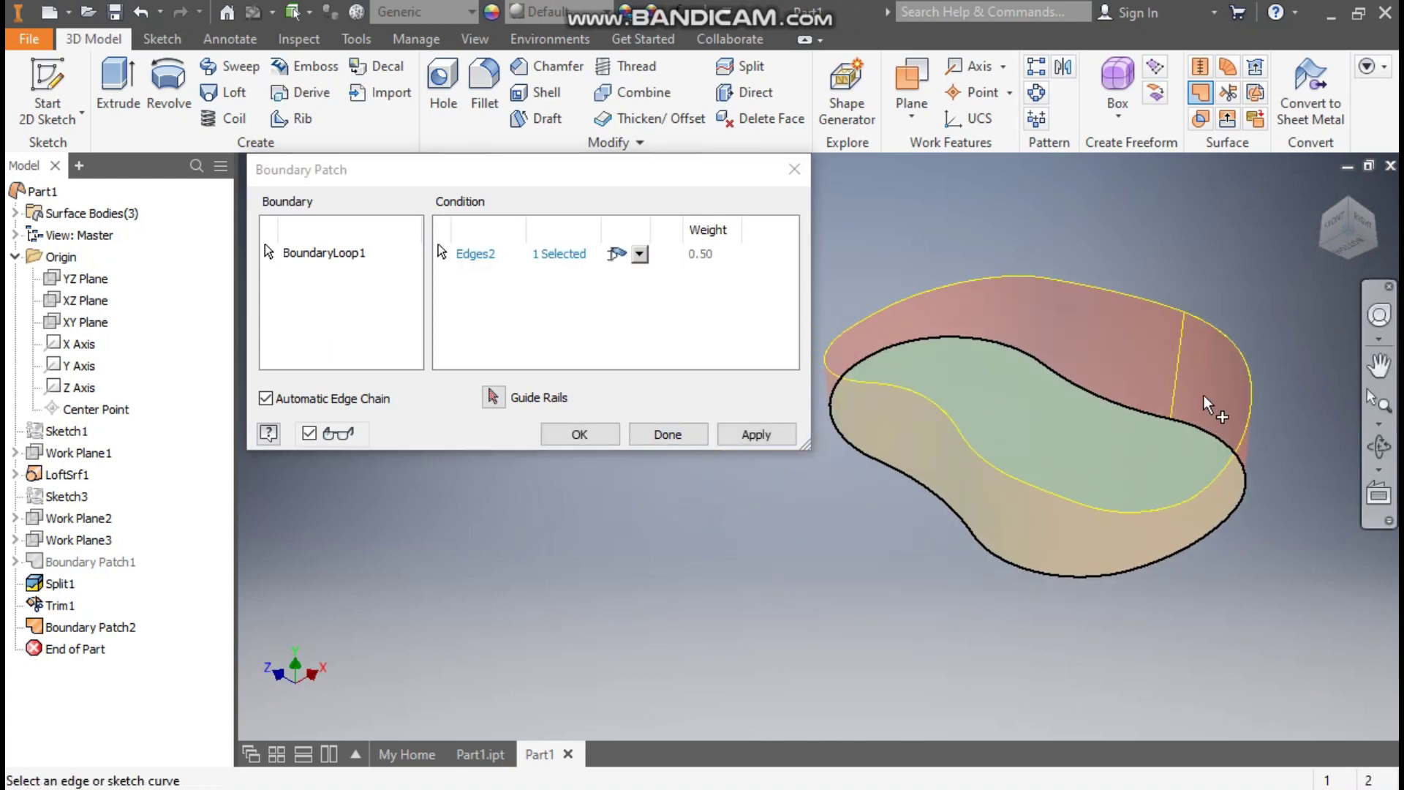
pyautogui.click(601, 439)
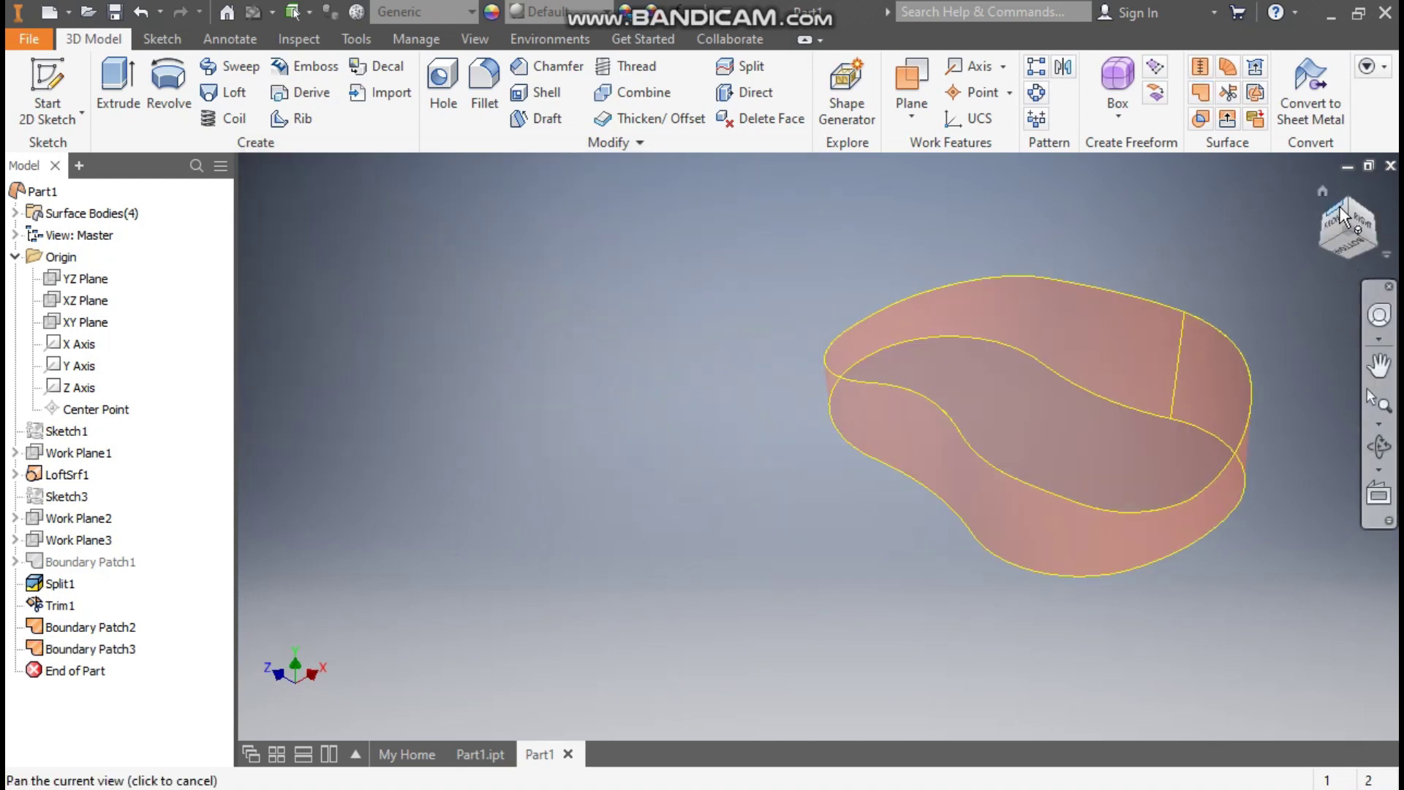
# Stitch the side surface with the top and bottom patches into one solid body
pyautogui.moveTo(1349, 212); pyautogui.dragTo(1215, 453)
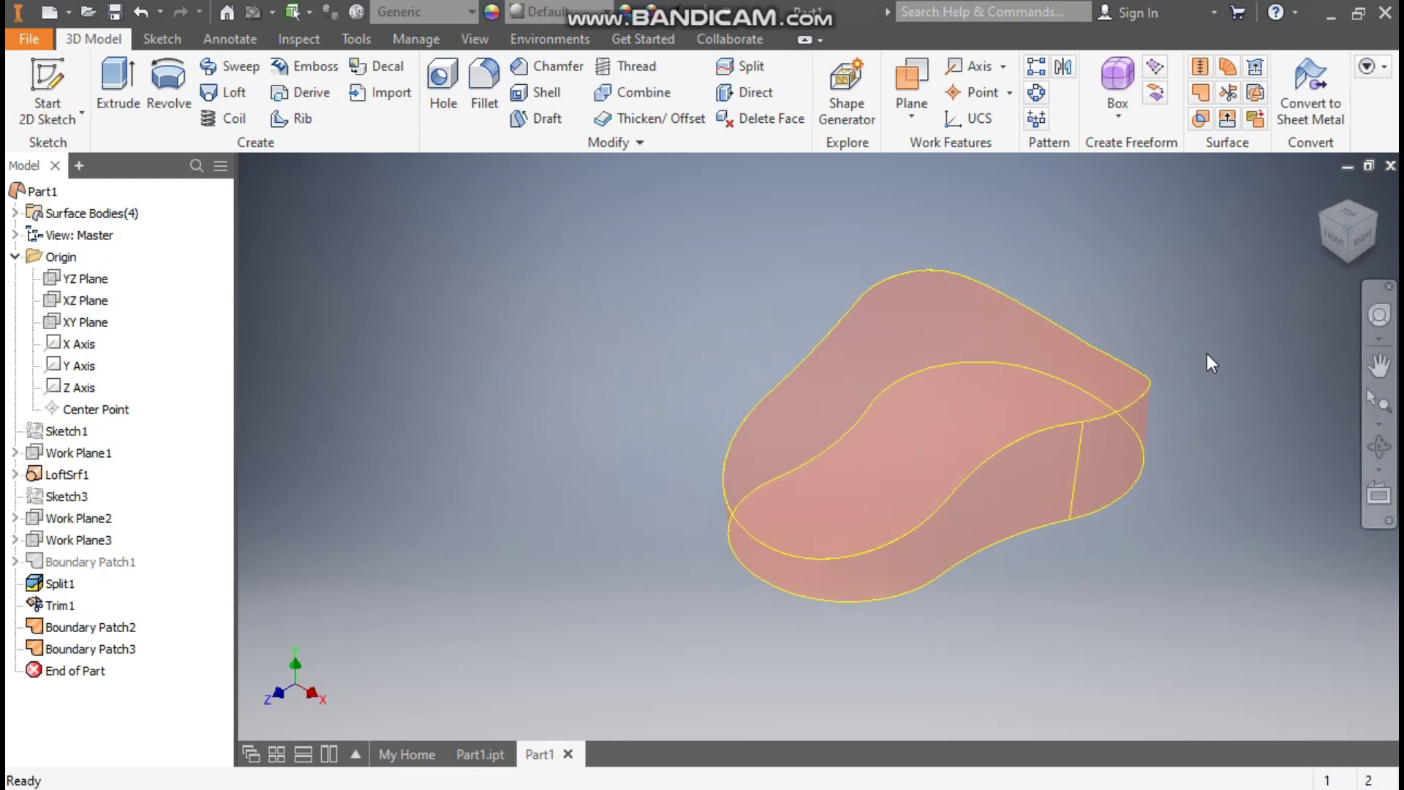
pyautogui.click(1200, 67)
pyautogui.moveTo(1250, 173); pyautogui.dragTo(603, 694)
pyautogui.click(375, 521)
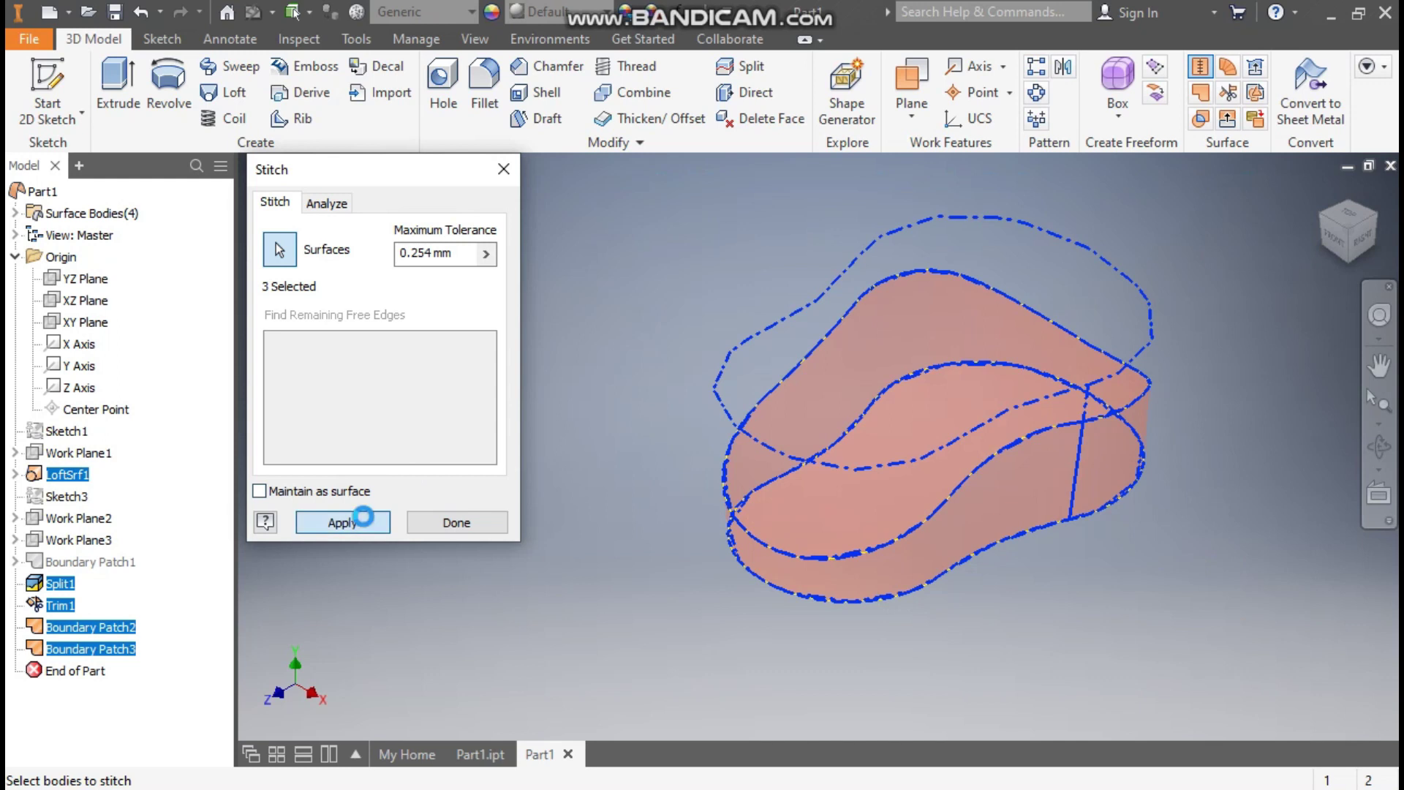
pyautogui.click(448, 524)
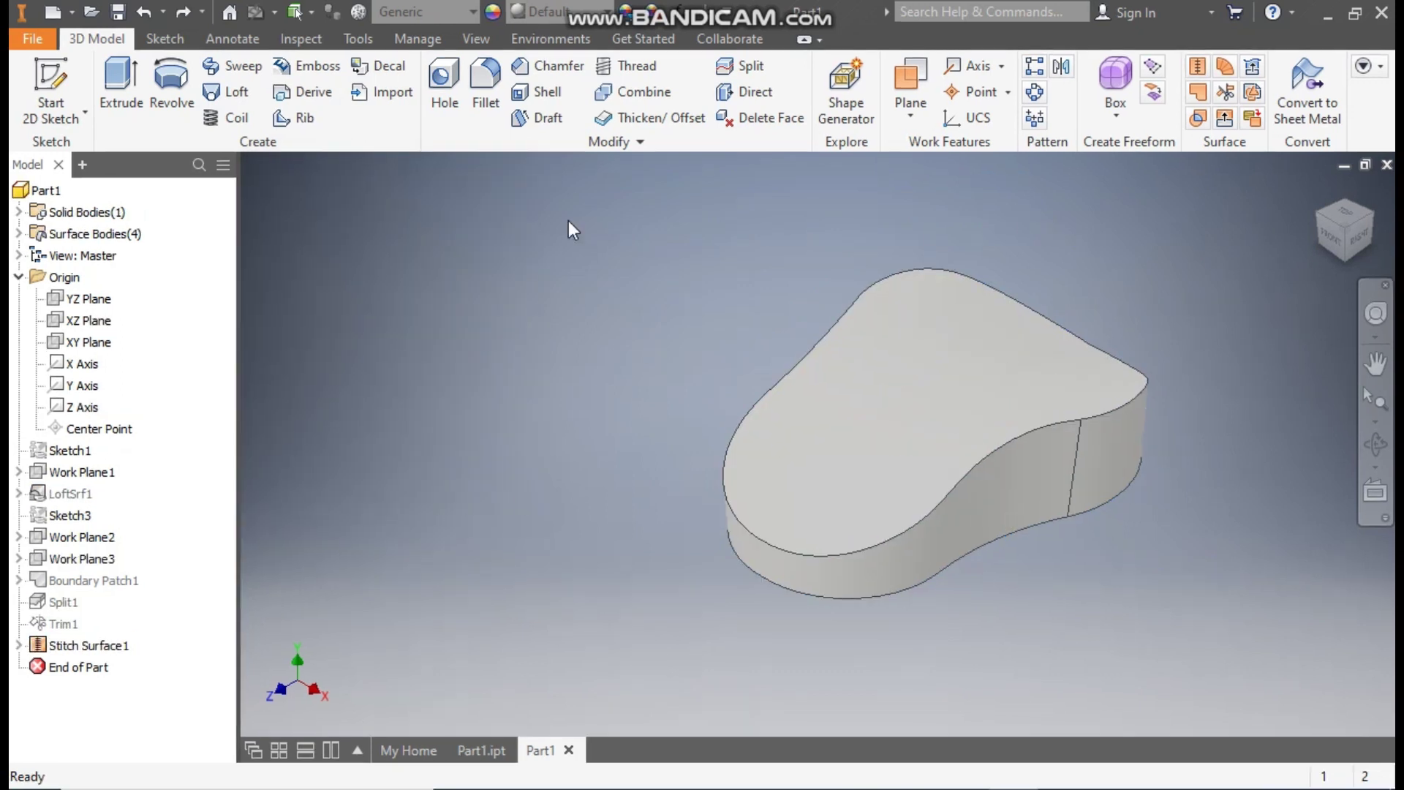
# Fillet the solid's upper edge loop with a 4 mm radius
pyautogui.click(486, 80)
pyautogui.click(283, 268)
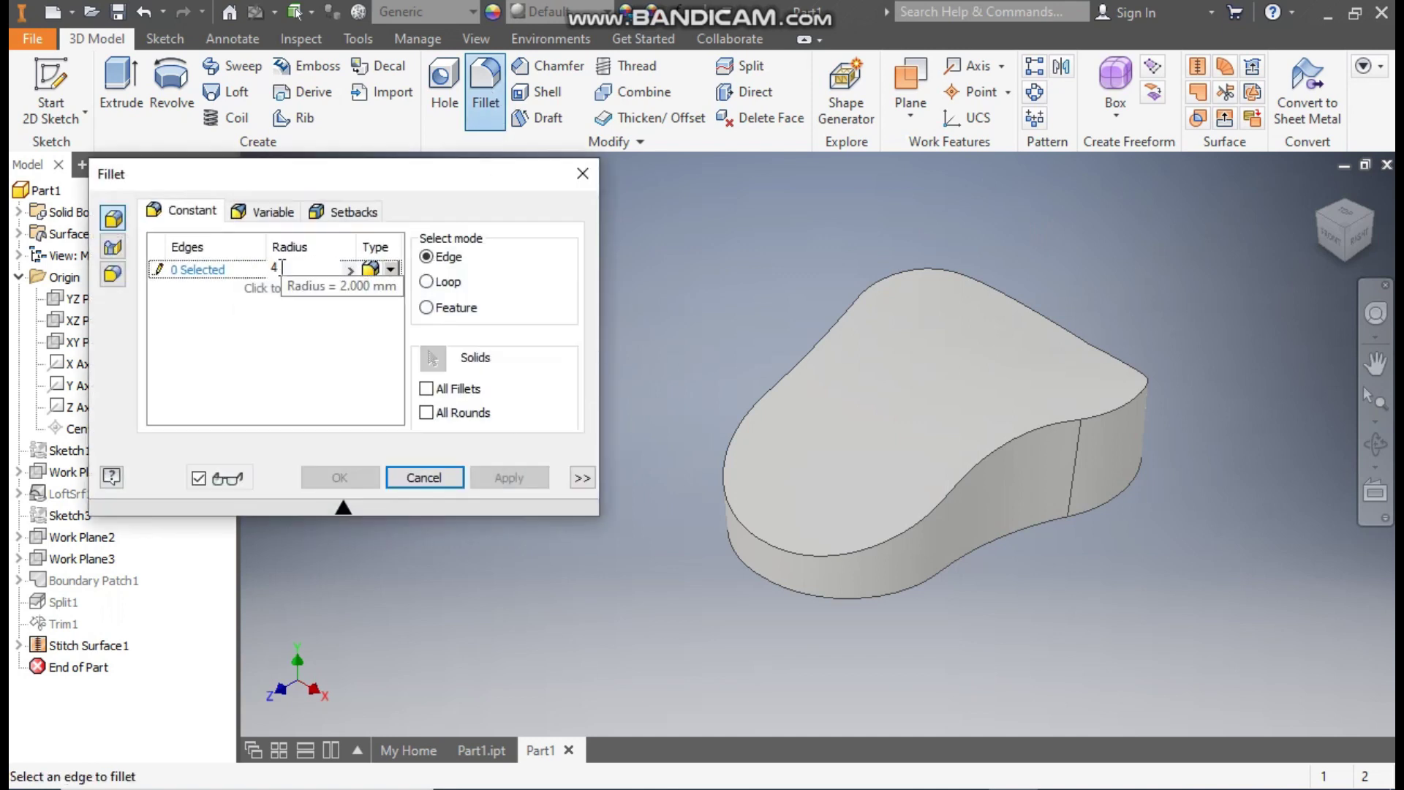
pyautogui.write('4')
pyautogui.click(212, 270)
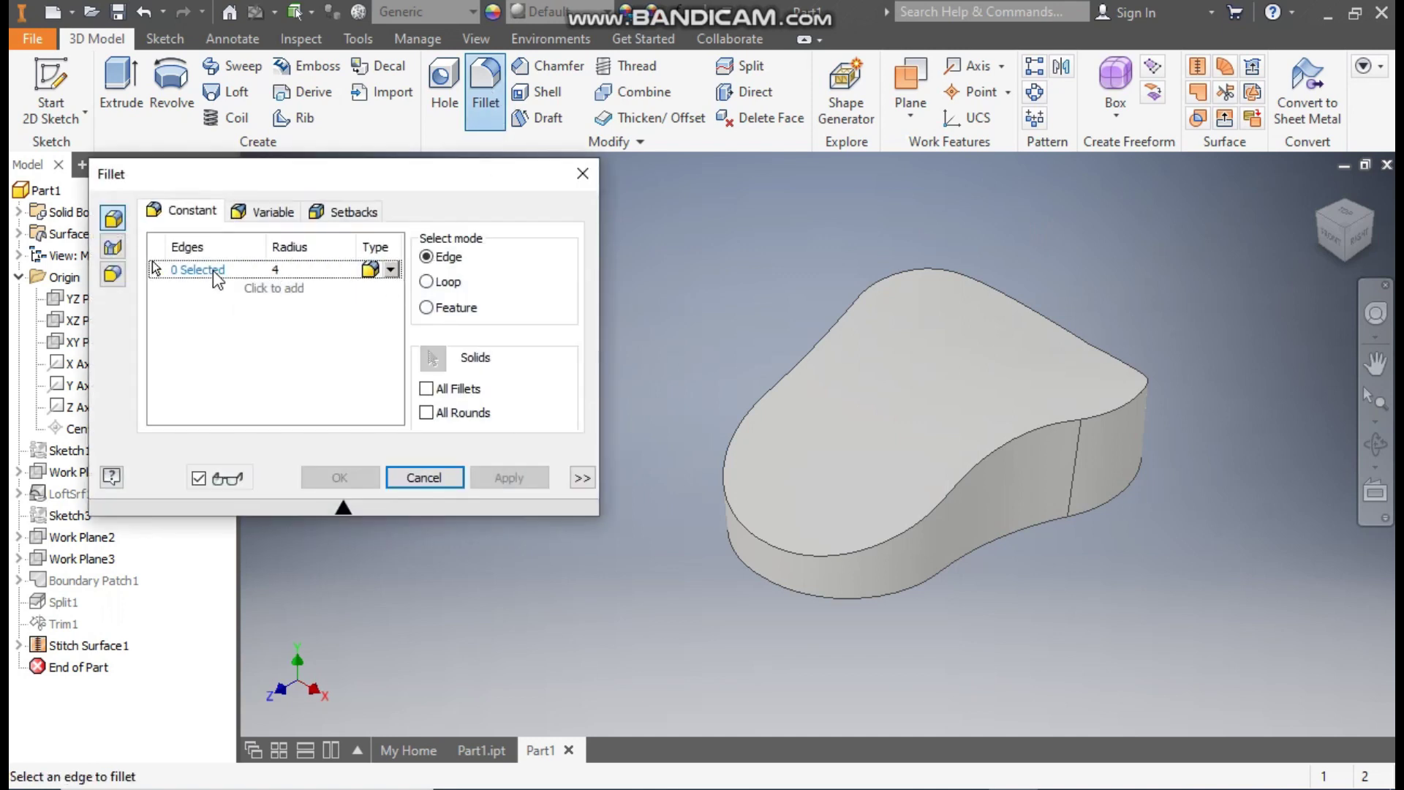
pyautogui.click(832, 322)
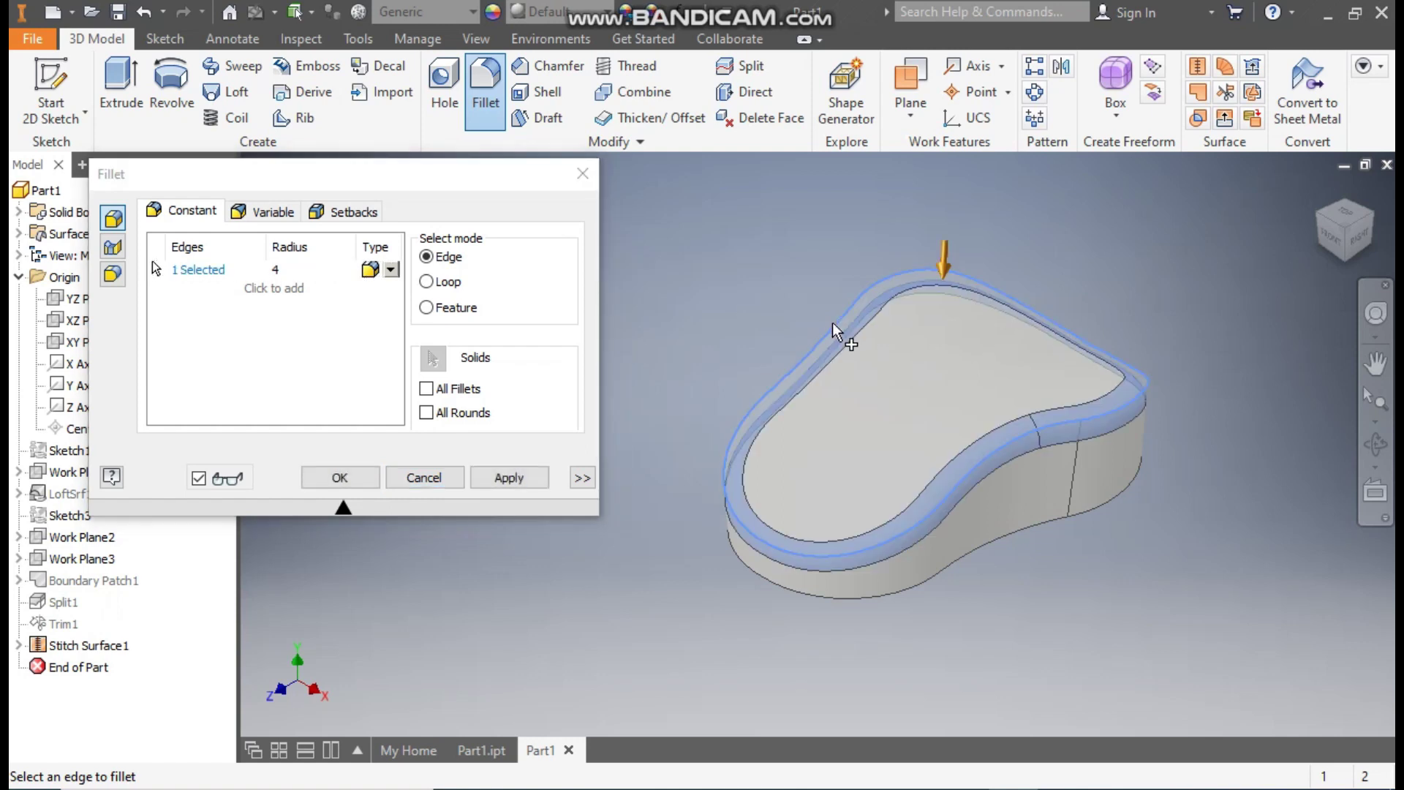
pyautogui.click(521, 476)
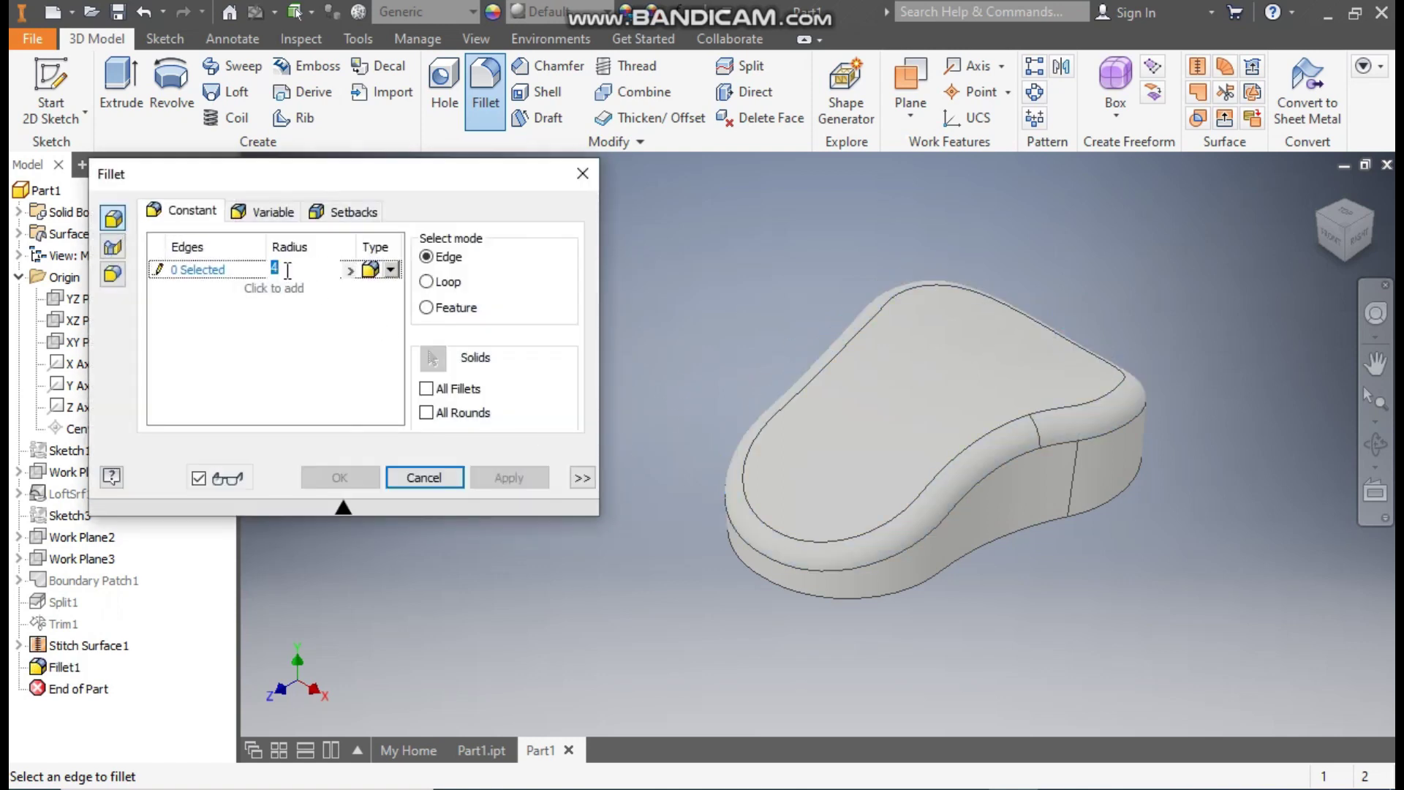
# Fillet the solid's bottom edge loop with a 2 mm radius
pyautogui.write('2')
pyautogui.click(252, 266)
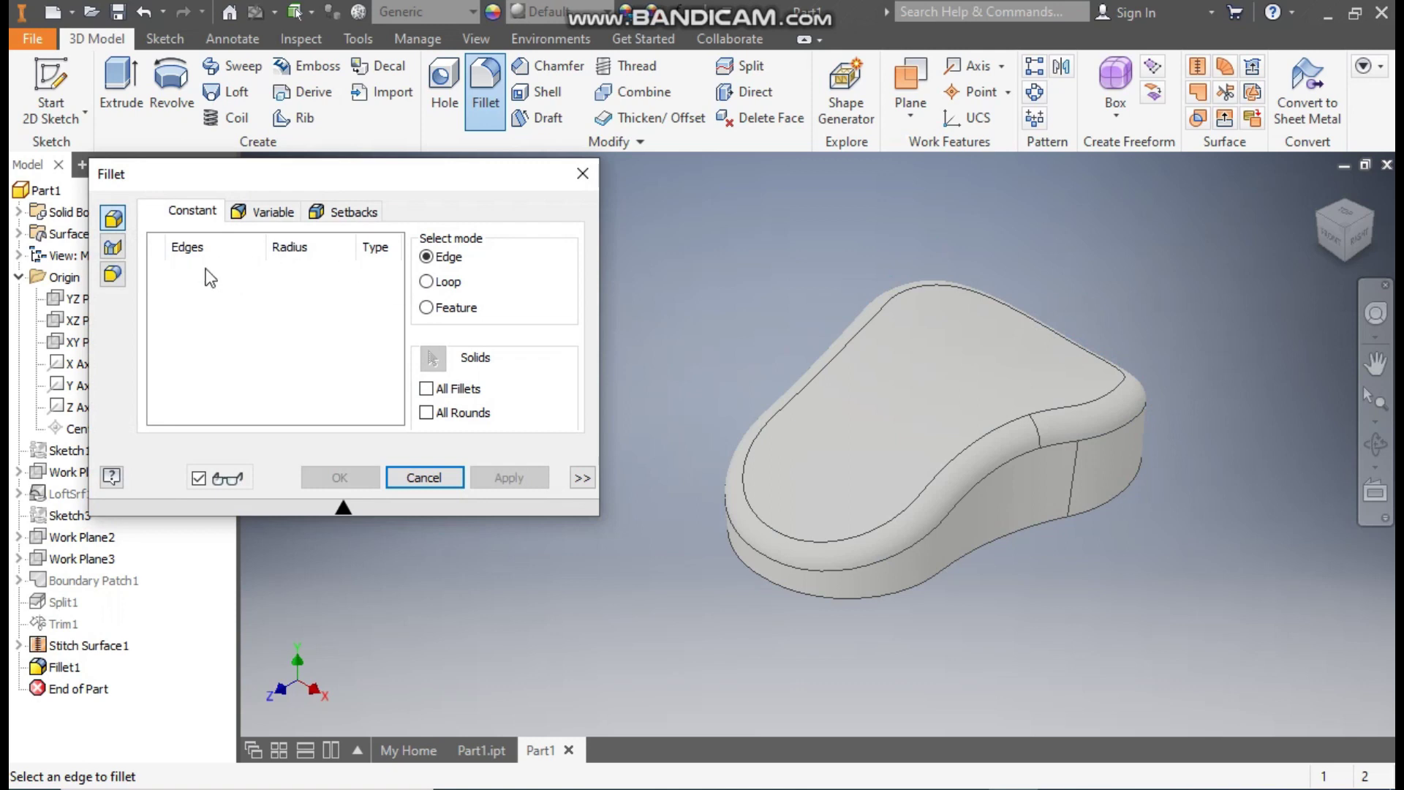
pyautogui.click(1039, 528)
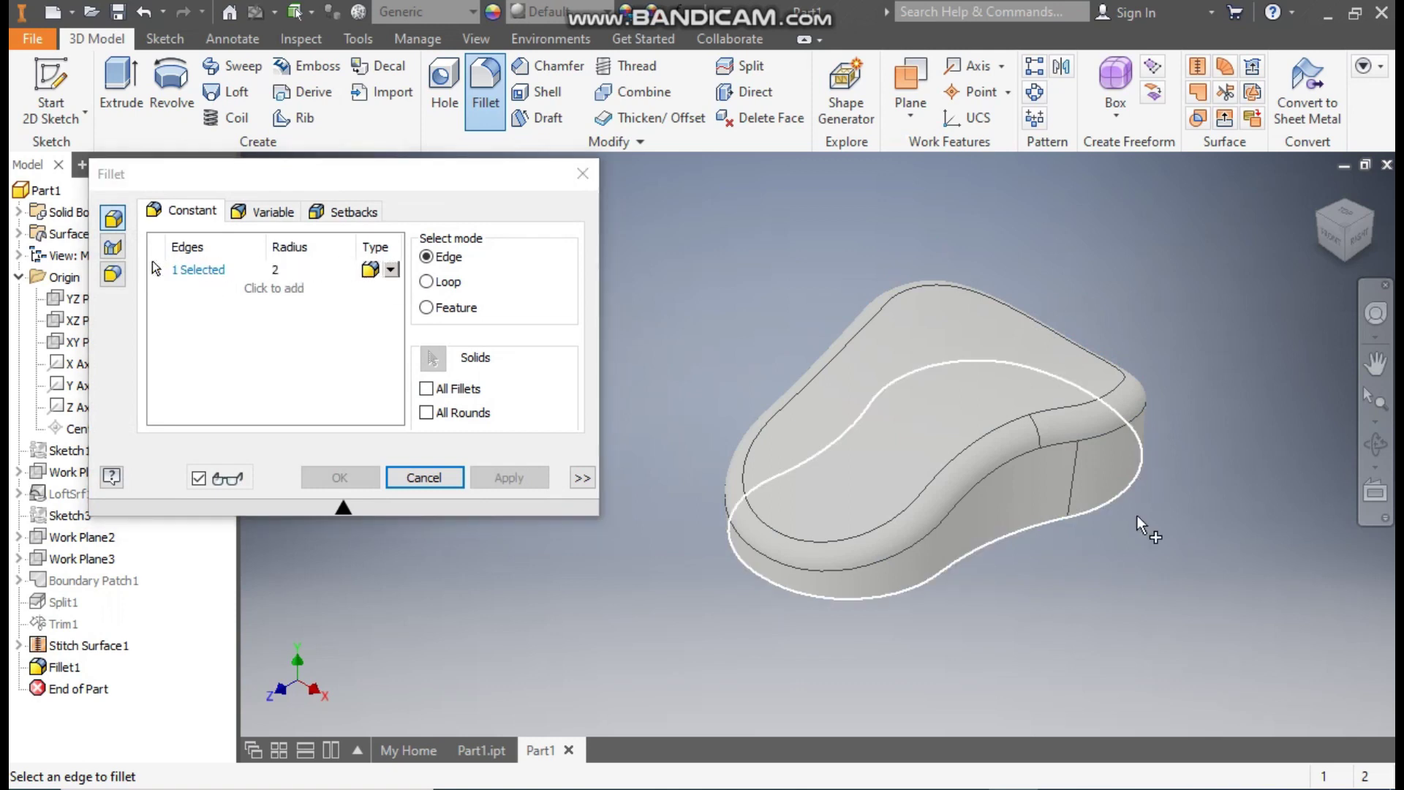
pyautogui.click(1350, 262)
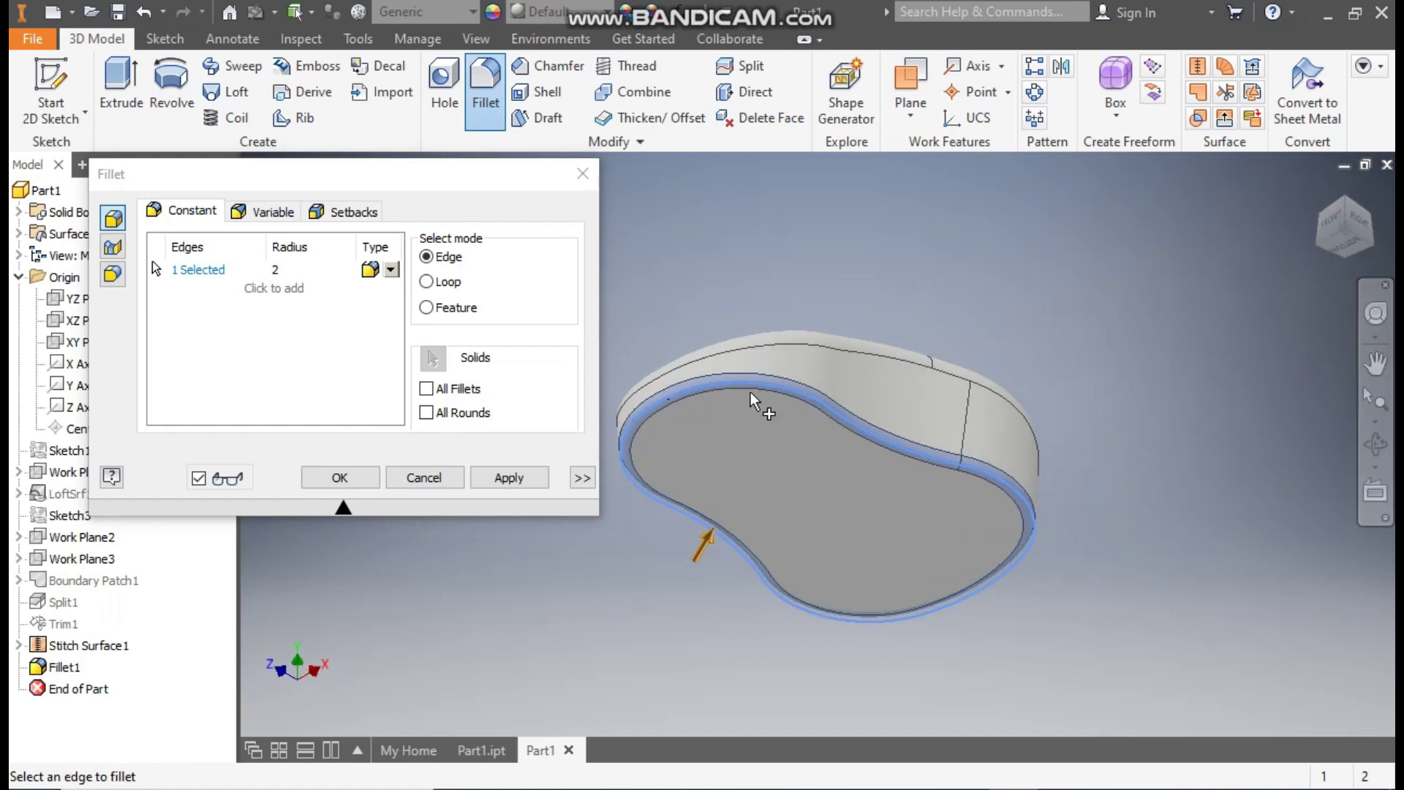
pyautogui.click(340, 477)
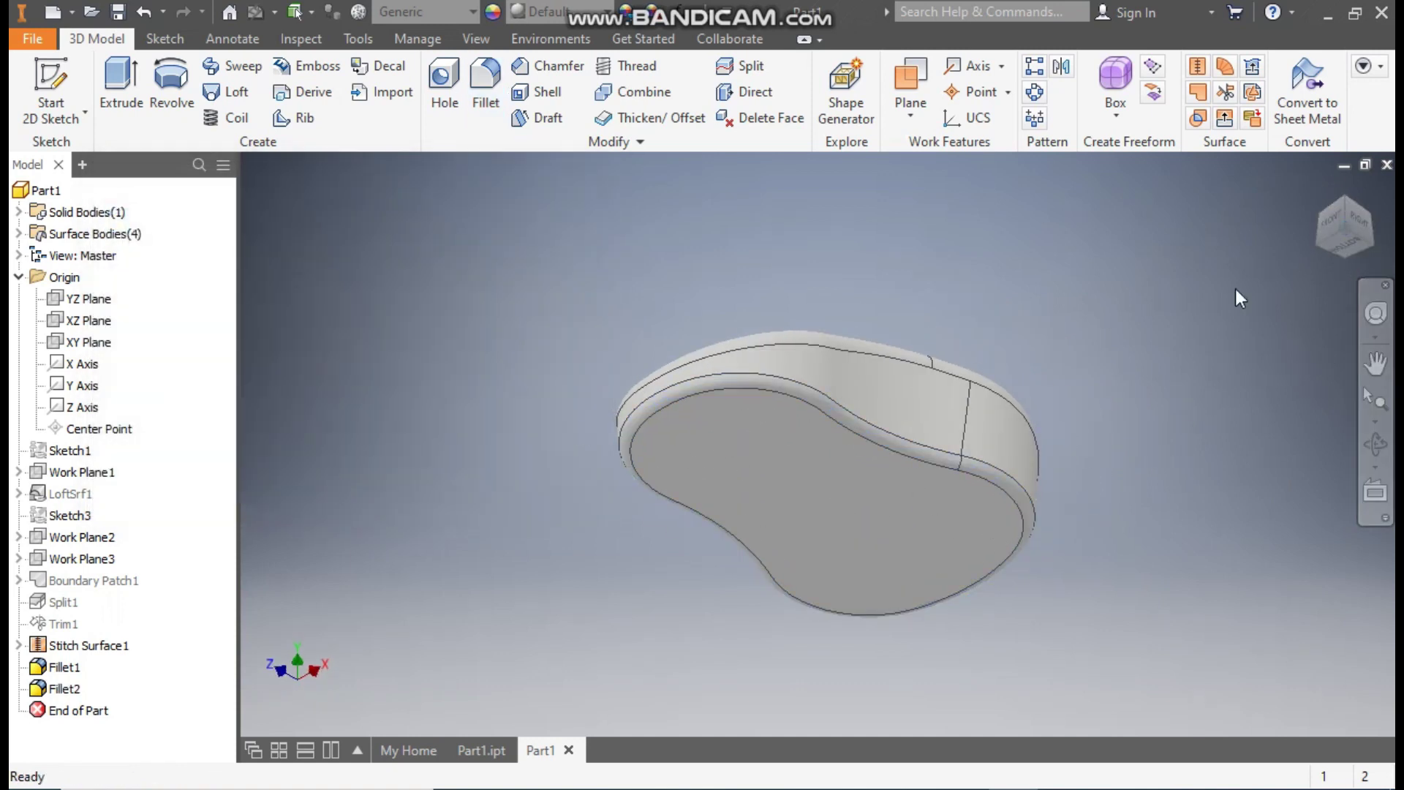
# Shell the solid body with a 1.5 mm inside wall thickness, without removing any faces
pyautogui.click(1346, 199)
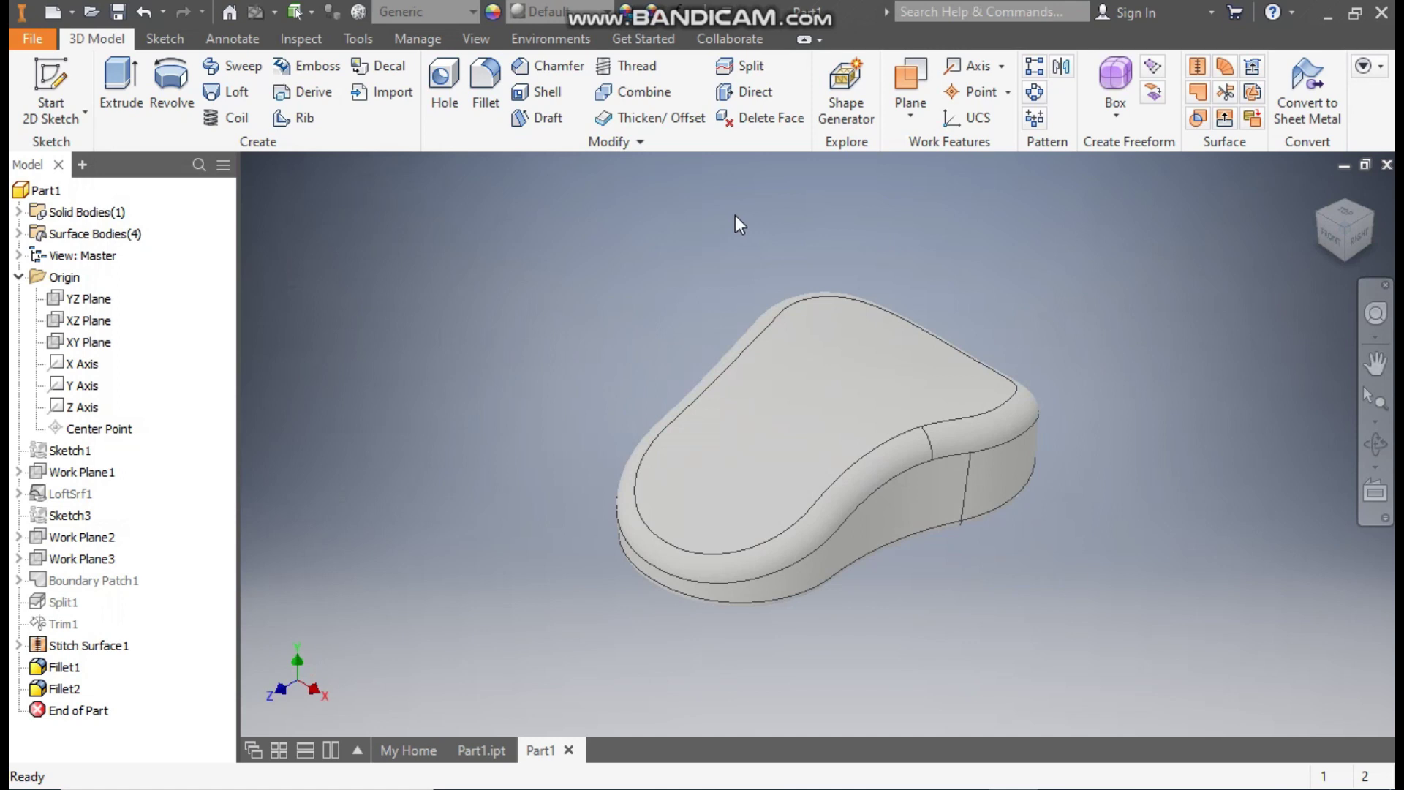
pyautogui.click(547, 92)
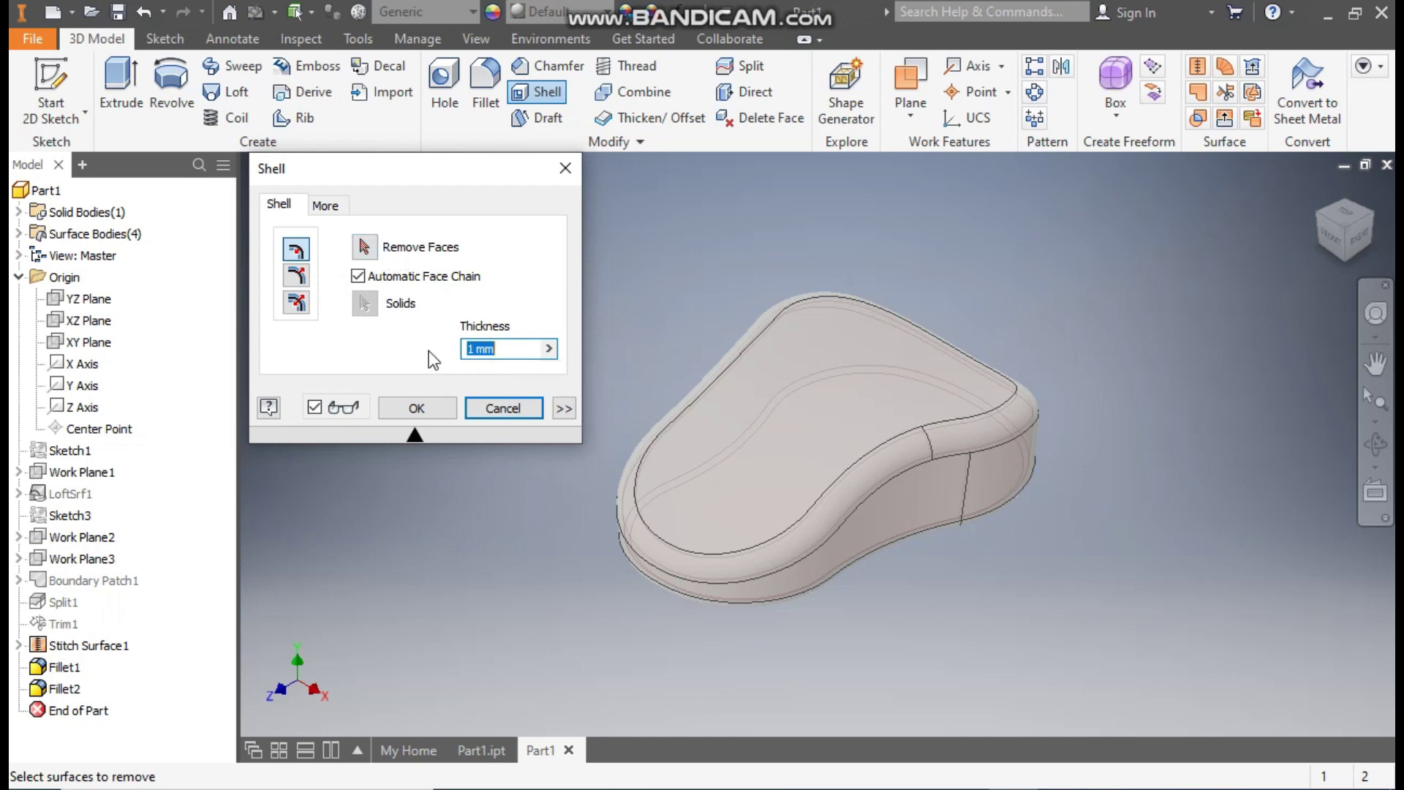
pyautogui.moveTo(509, 349); pyautogui.dragTo(468, 351)
pyautogui.write('1.5')
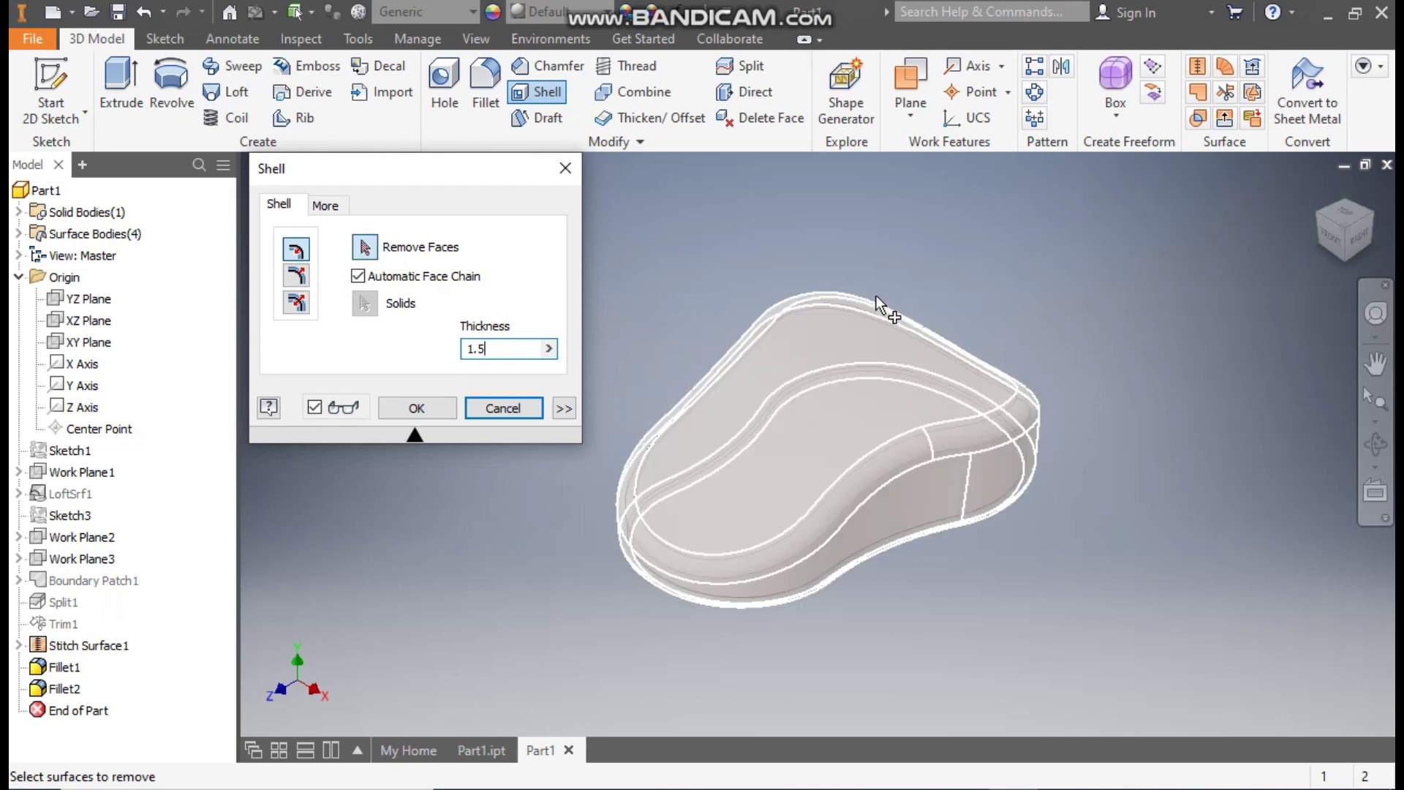
pyautogui.scroll(3, 973, 282)
pyautogui.scroll(-3, 971, 264)
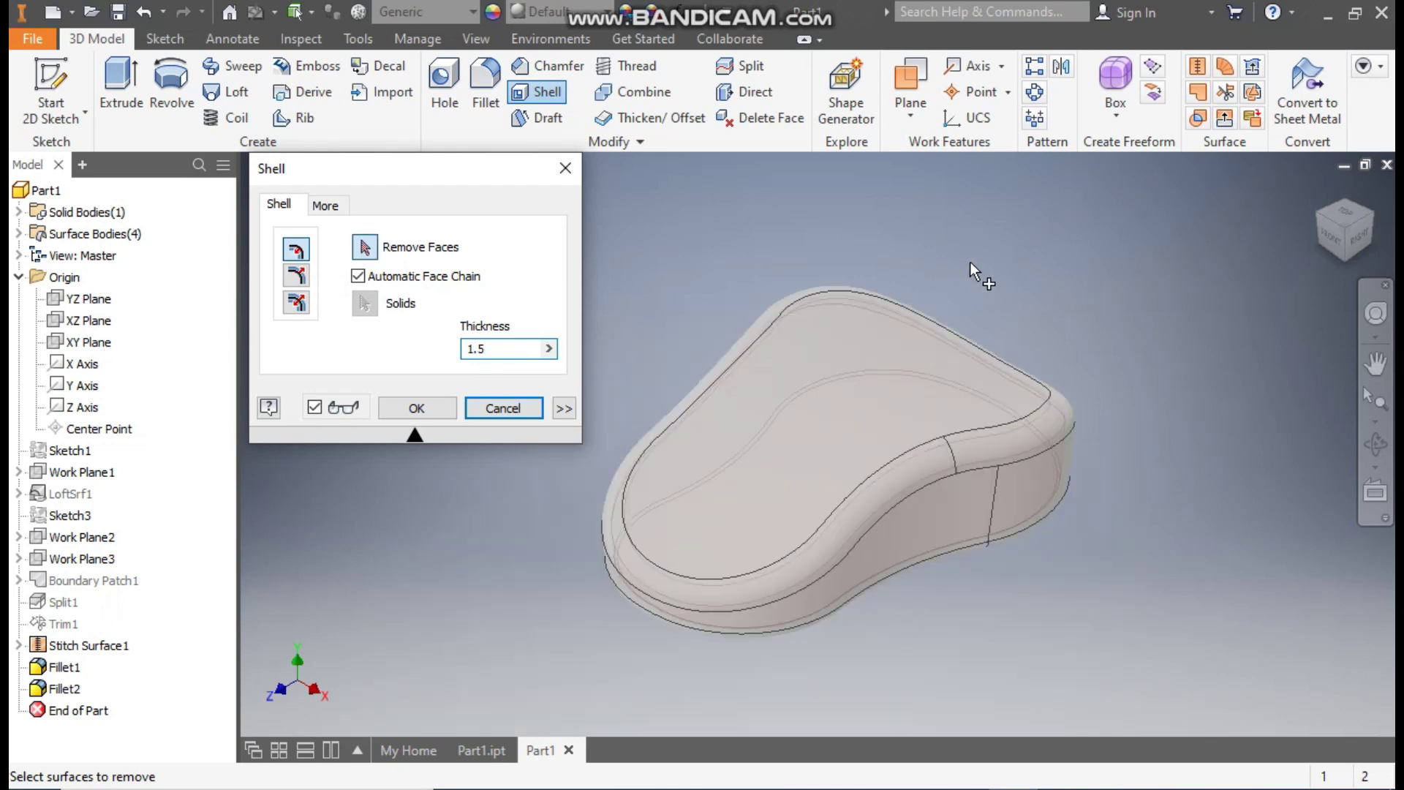
pyautogui.scroll(3, 696, 665)
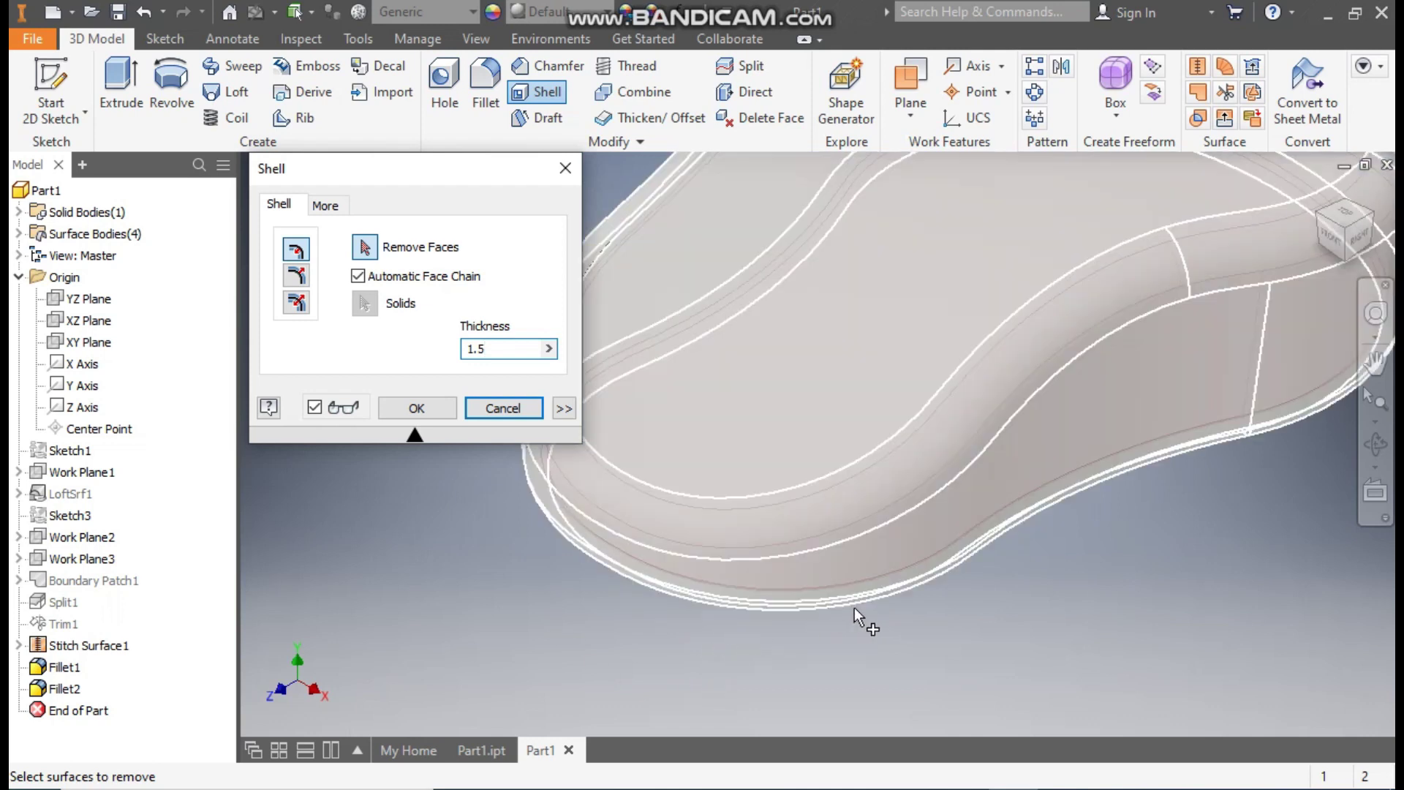
pyautogui.moveTo(1367, 284); pyautogui.dragTo(1359, 287, button='middle')
pyautogui.click(1358, 236)
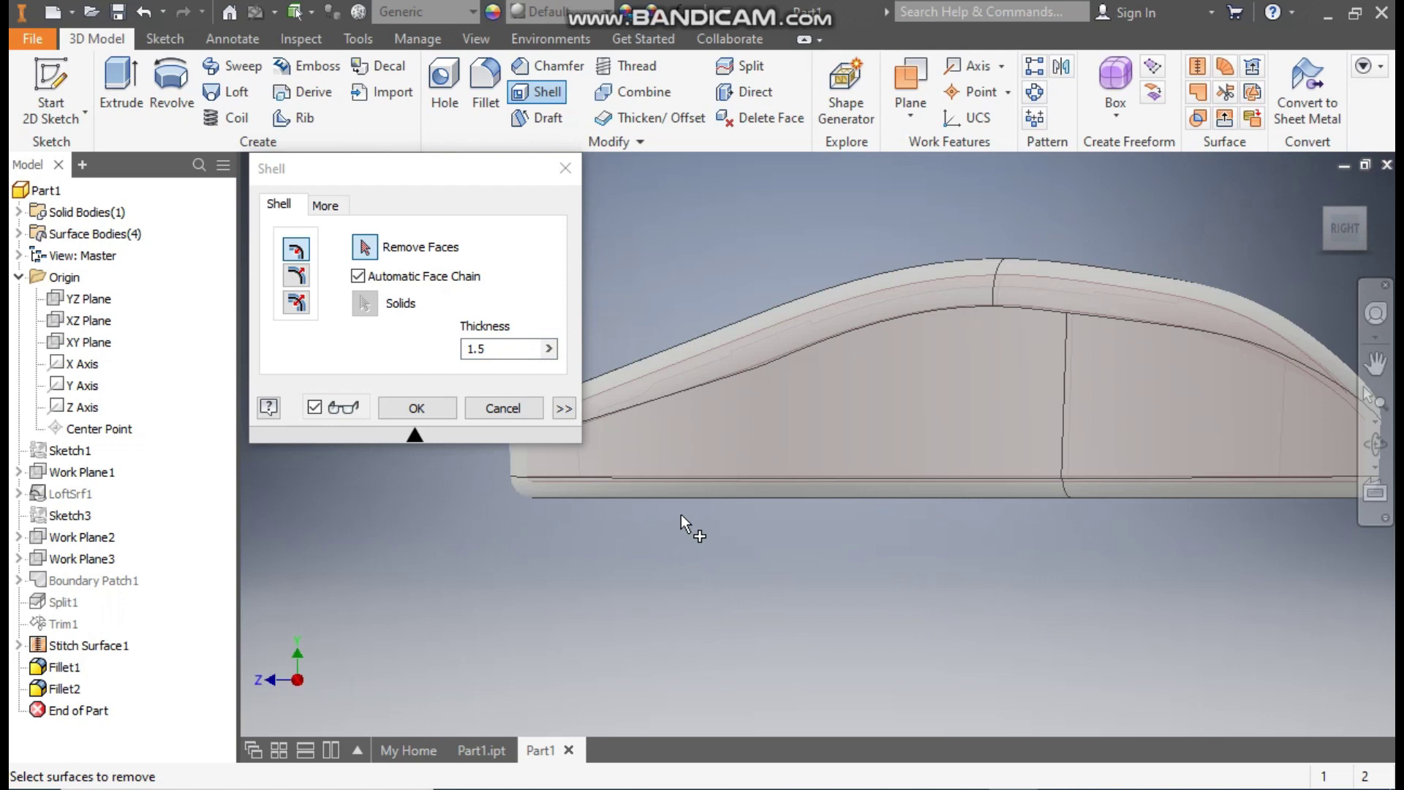
pyautogui.moveTo(570, 574); pyautogui.dragTo(604, 625, button='middle')
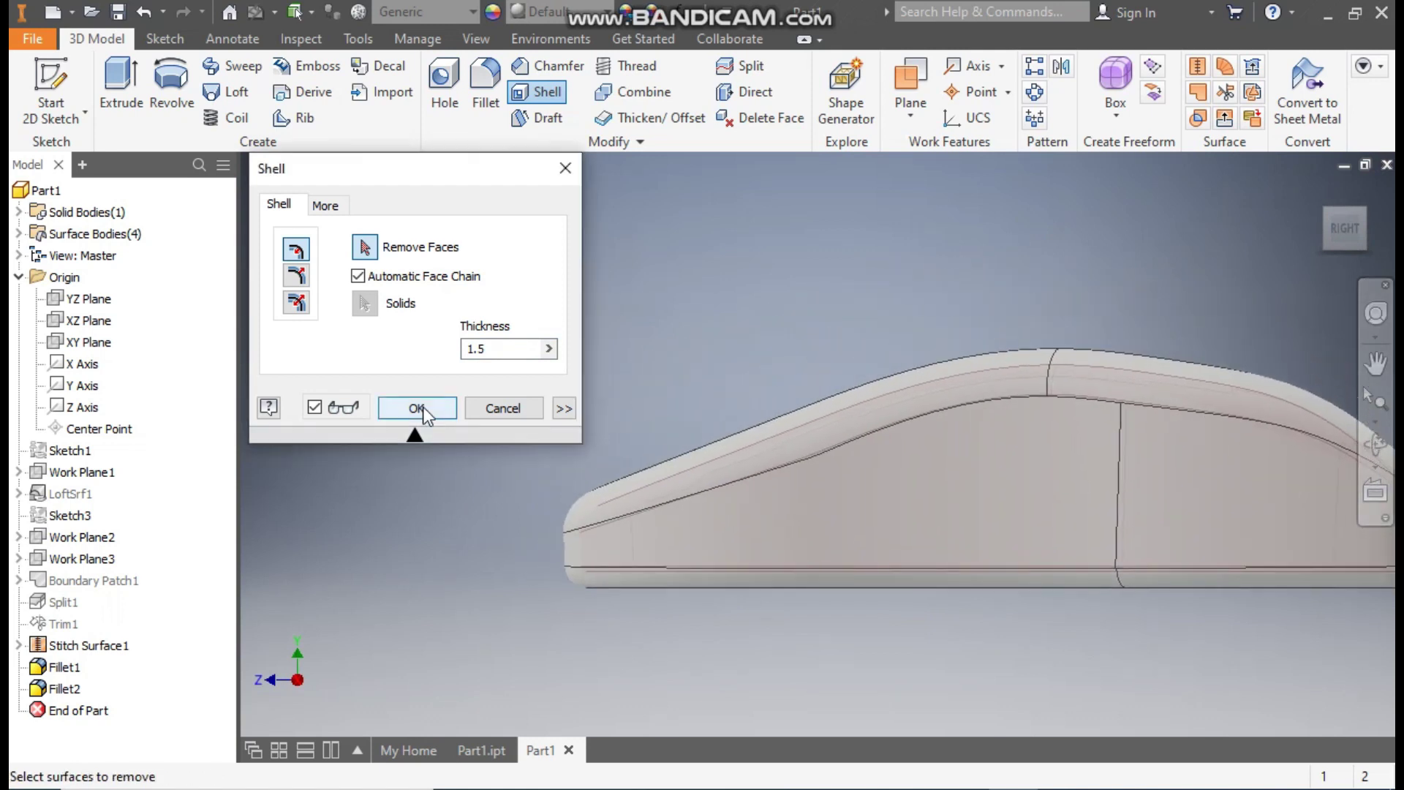
pyautogui.click(422, 407)
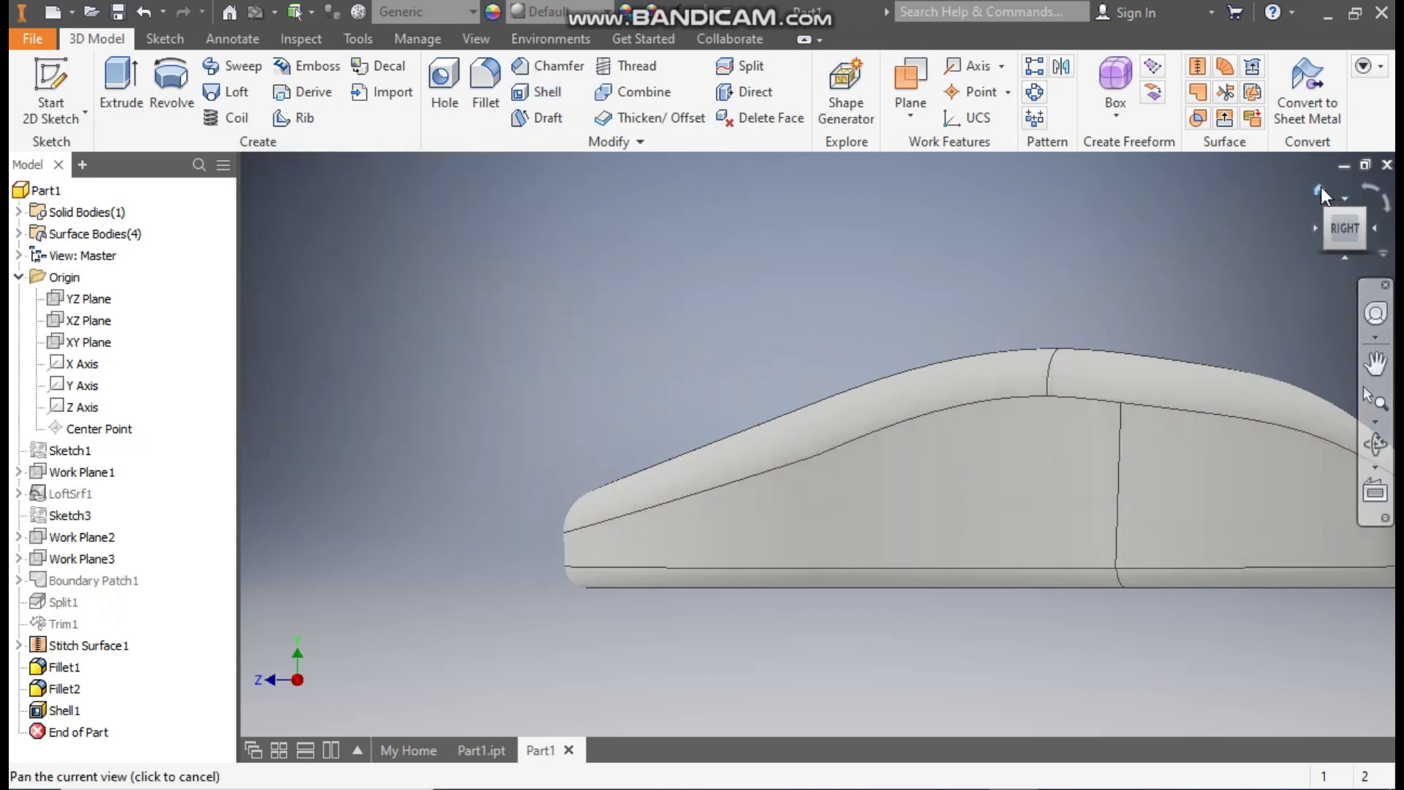
pyautogui.click(1321, 187)
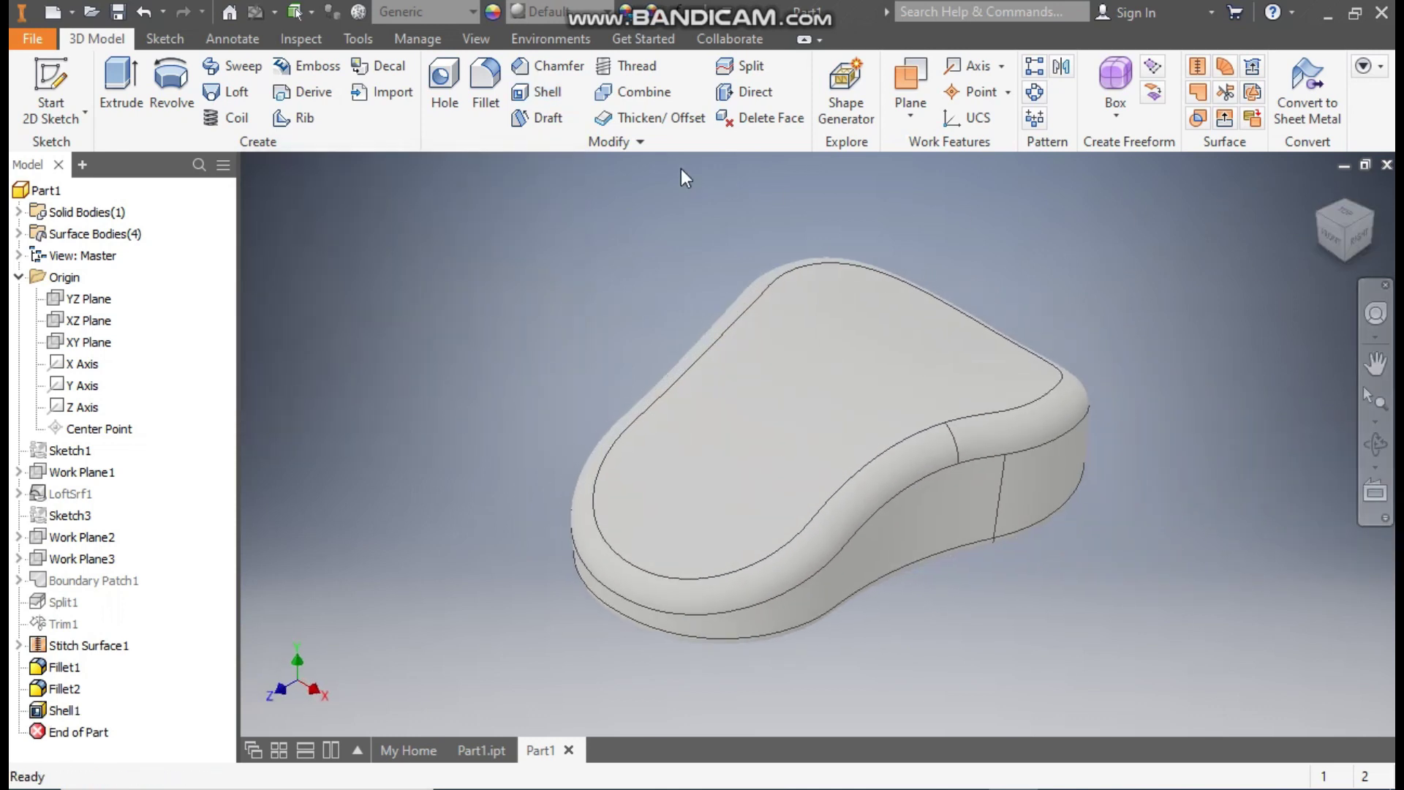
# Inspect the shelled interior in a half section view at the YZ Plane, and look at the finished mouse in Part1.ipt
pyautogui.click(472, 39)
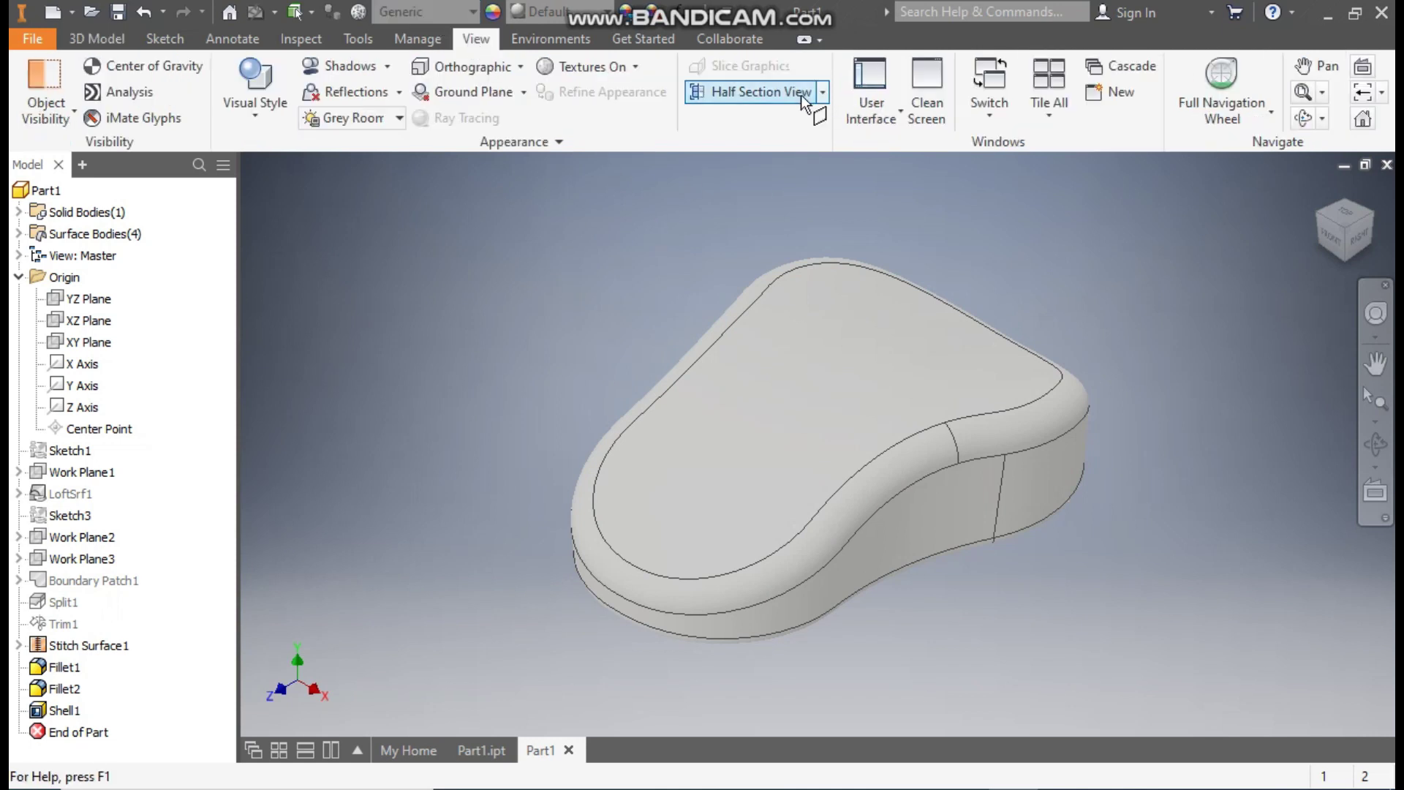
pyautogui.click(805, 101)
pyautogui.click(103, 300)
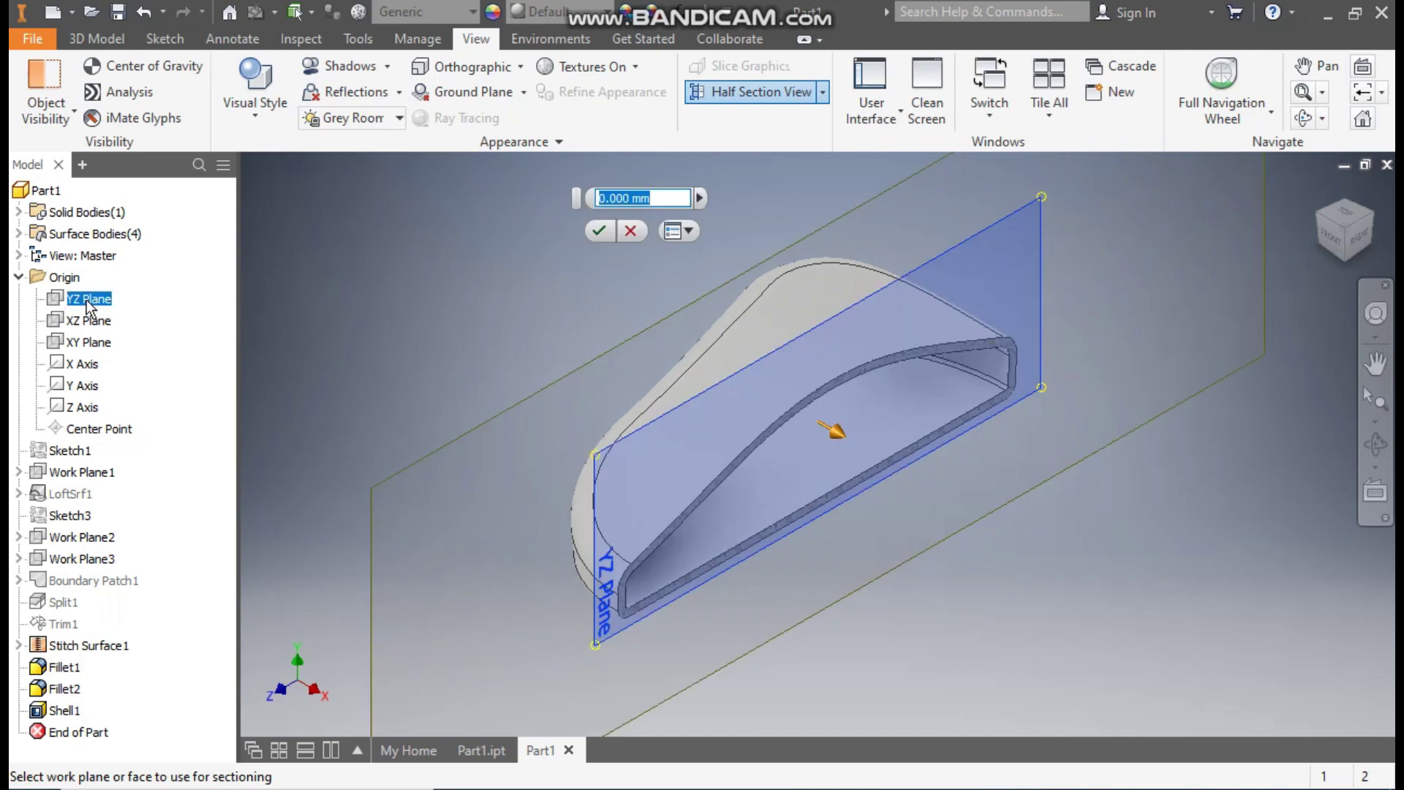
pyautogui.click(1368, 247)
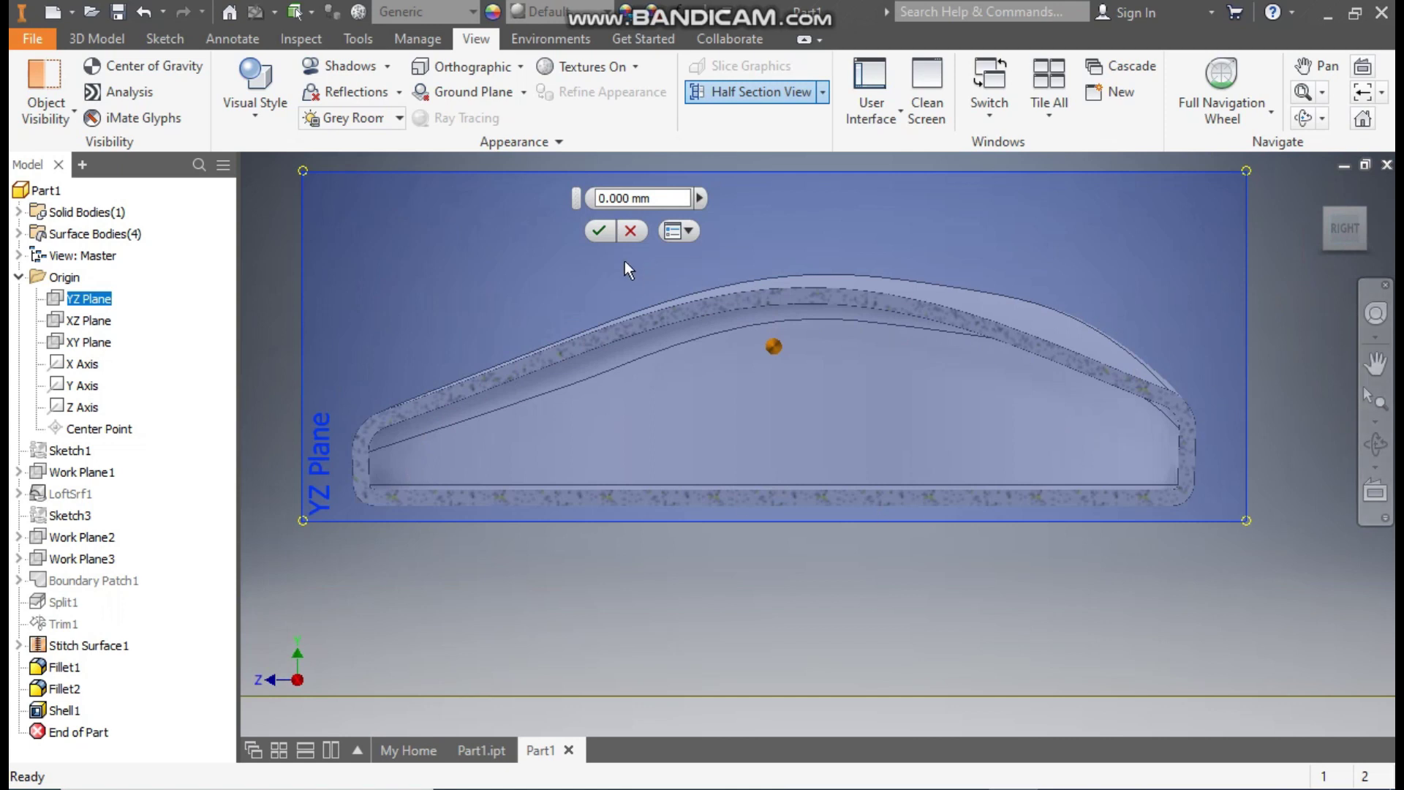
pyautogui.click(629, 231)
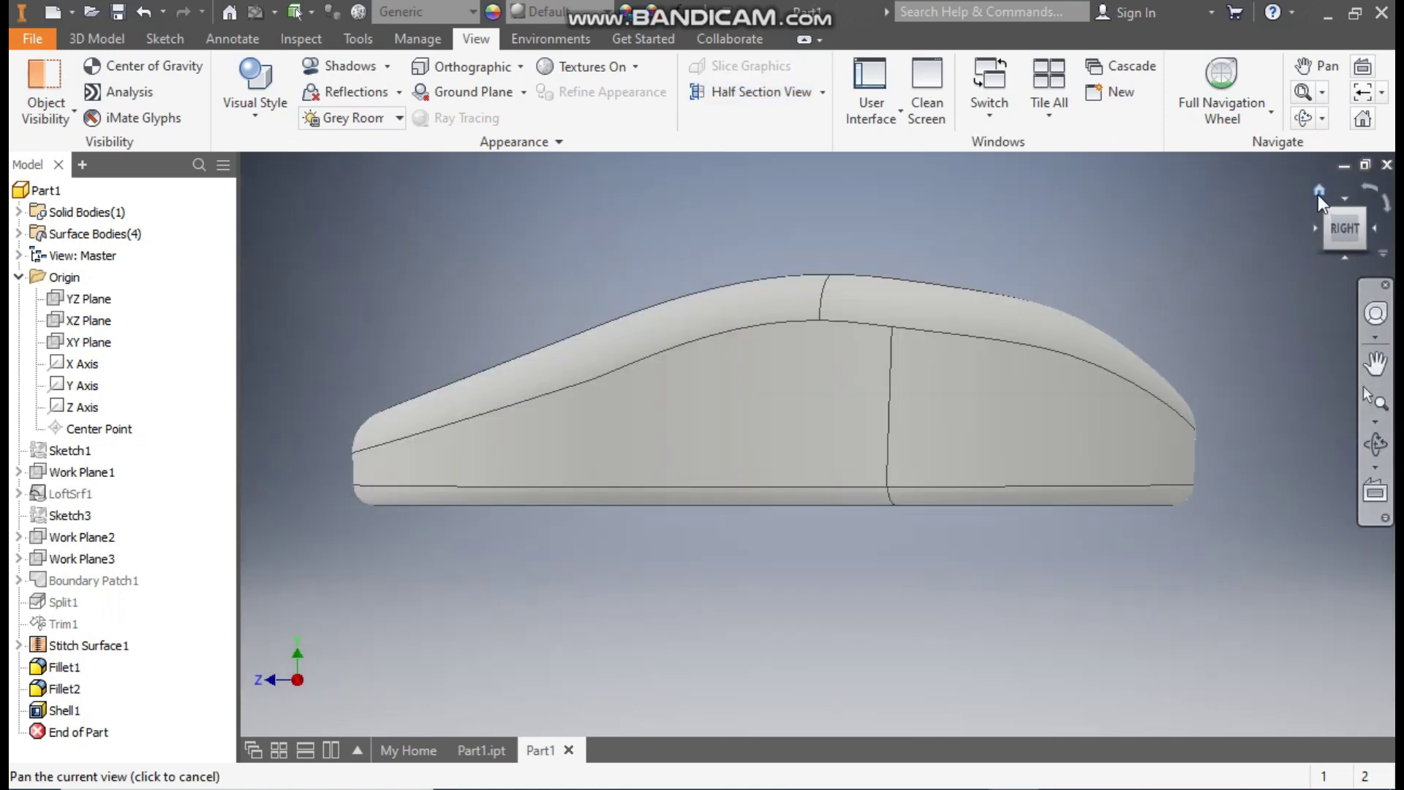
pyautogui.click(1318, 192)
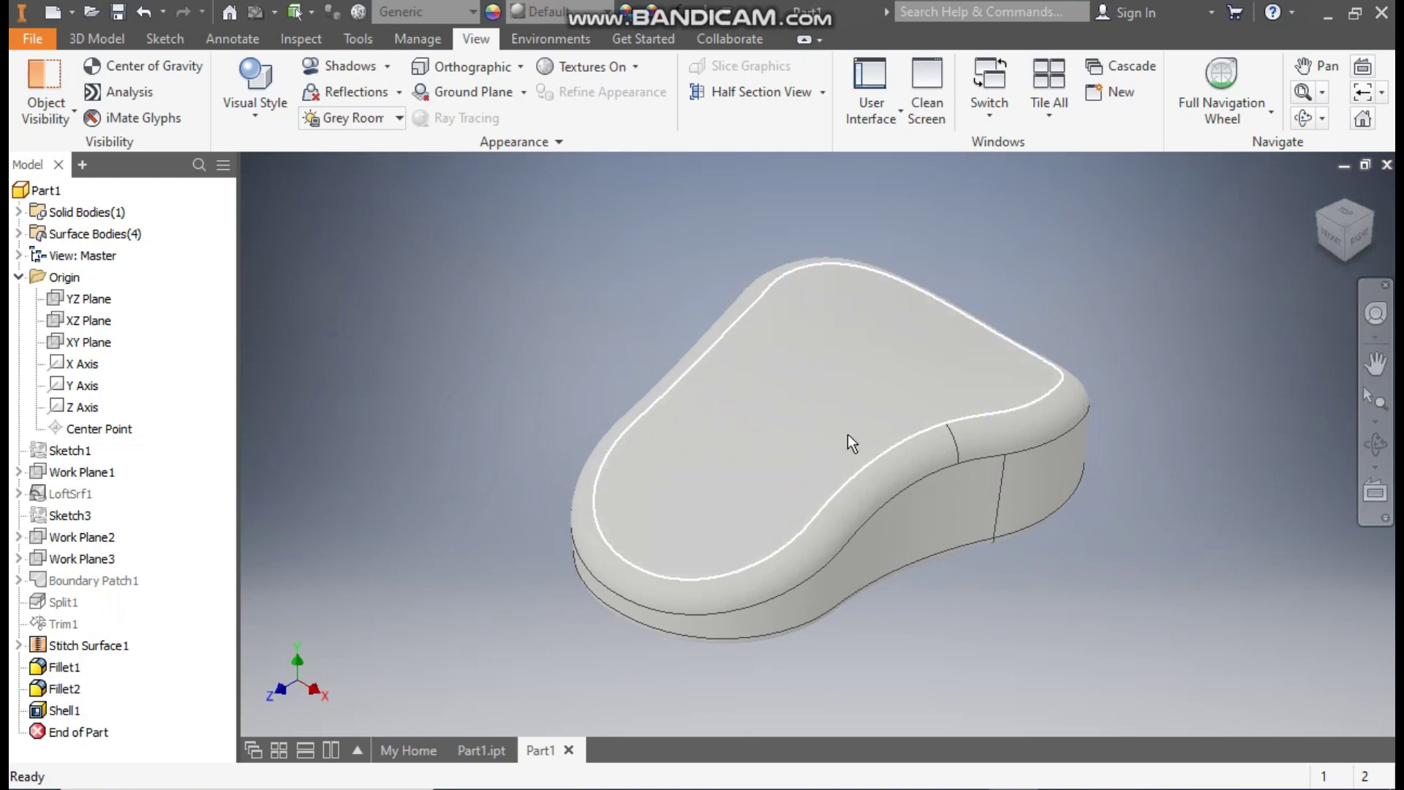
pyautogui.click(479, 750)
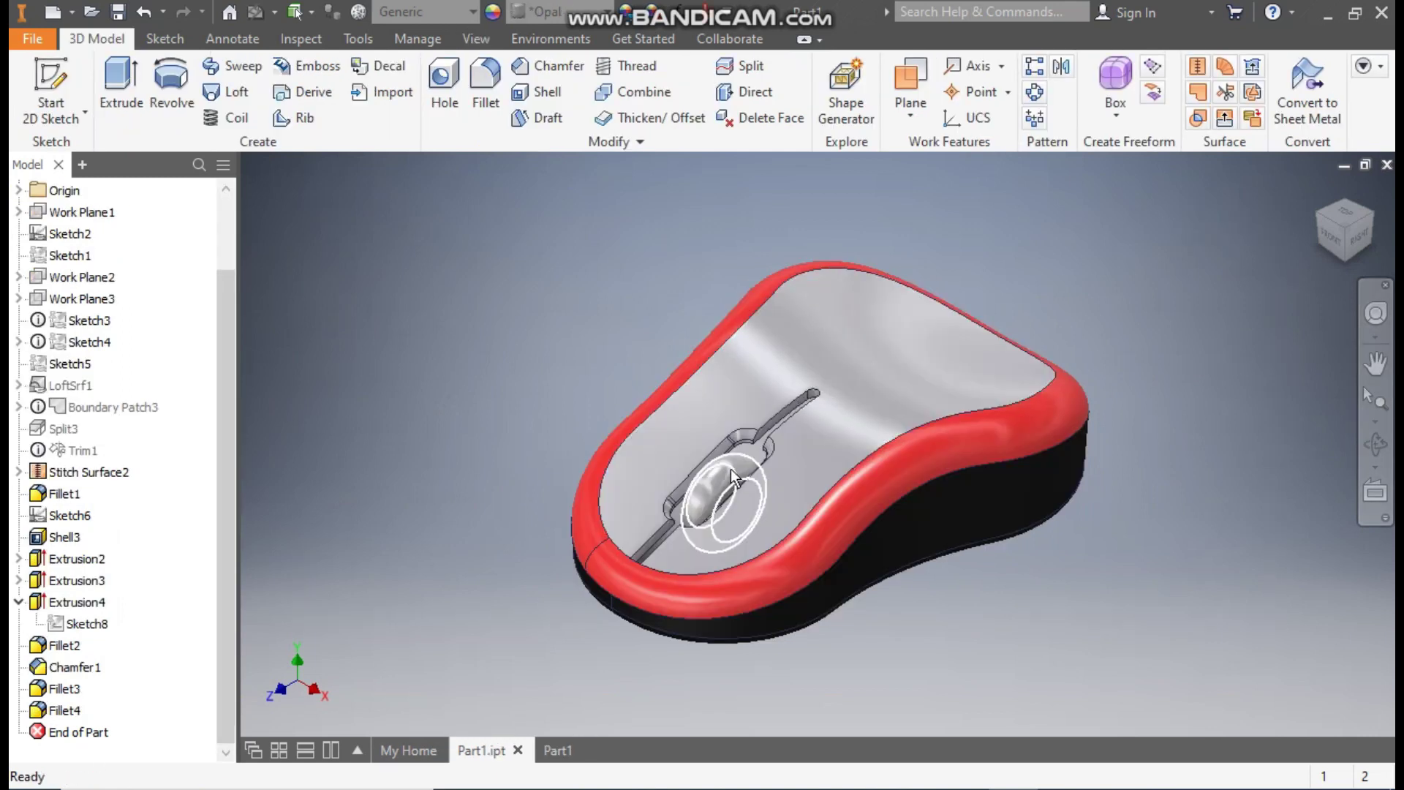
pyautogui.click(558, 750)
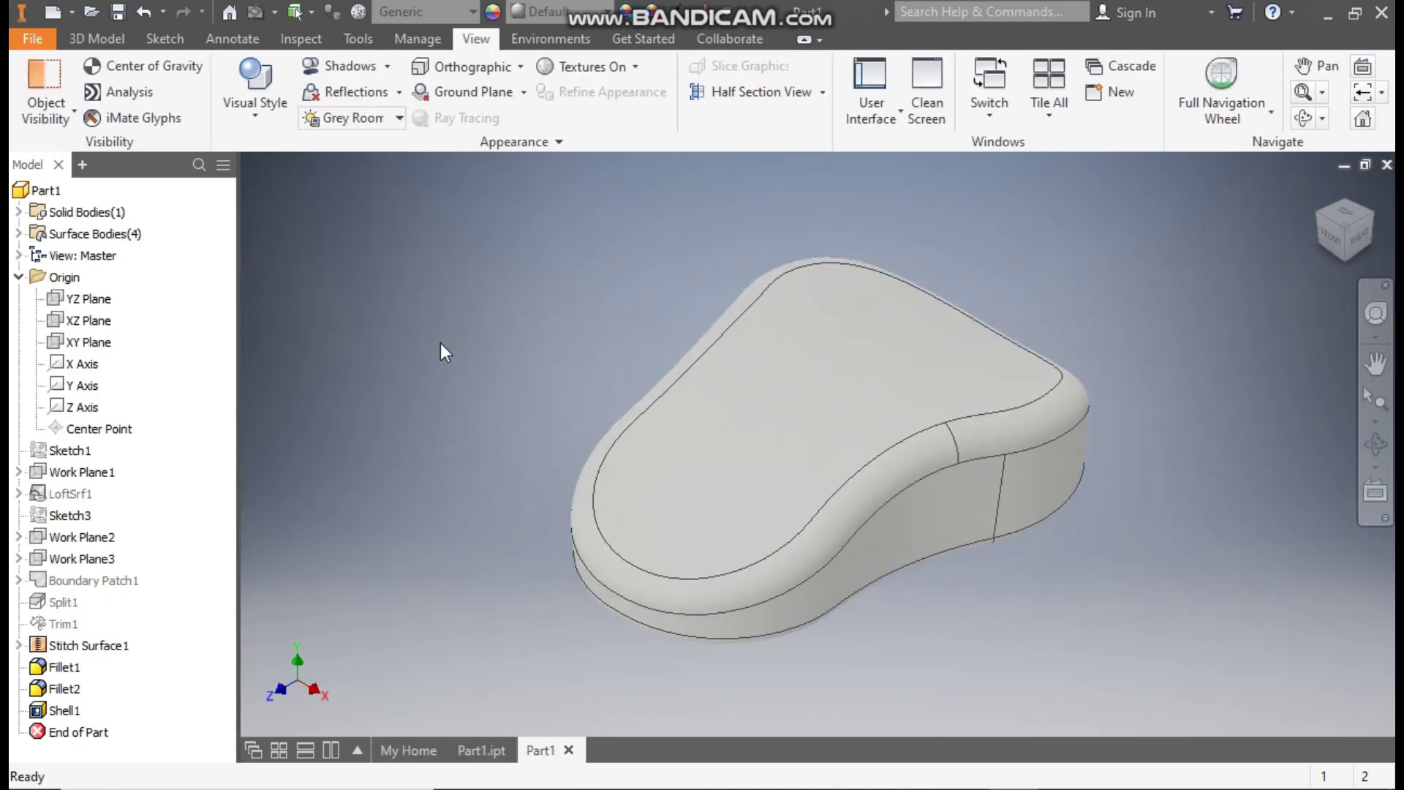
# Start a sketch on Work Plane1 and draw a near-vertical line from the origin to the narrow end of the top face's outline
pyautogui.click(85, 475)
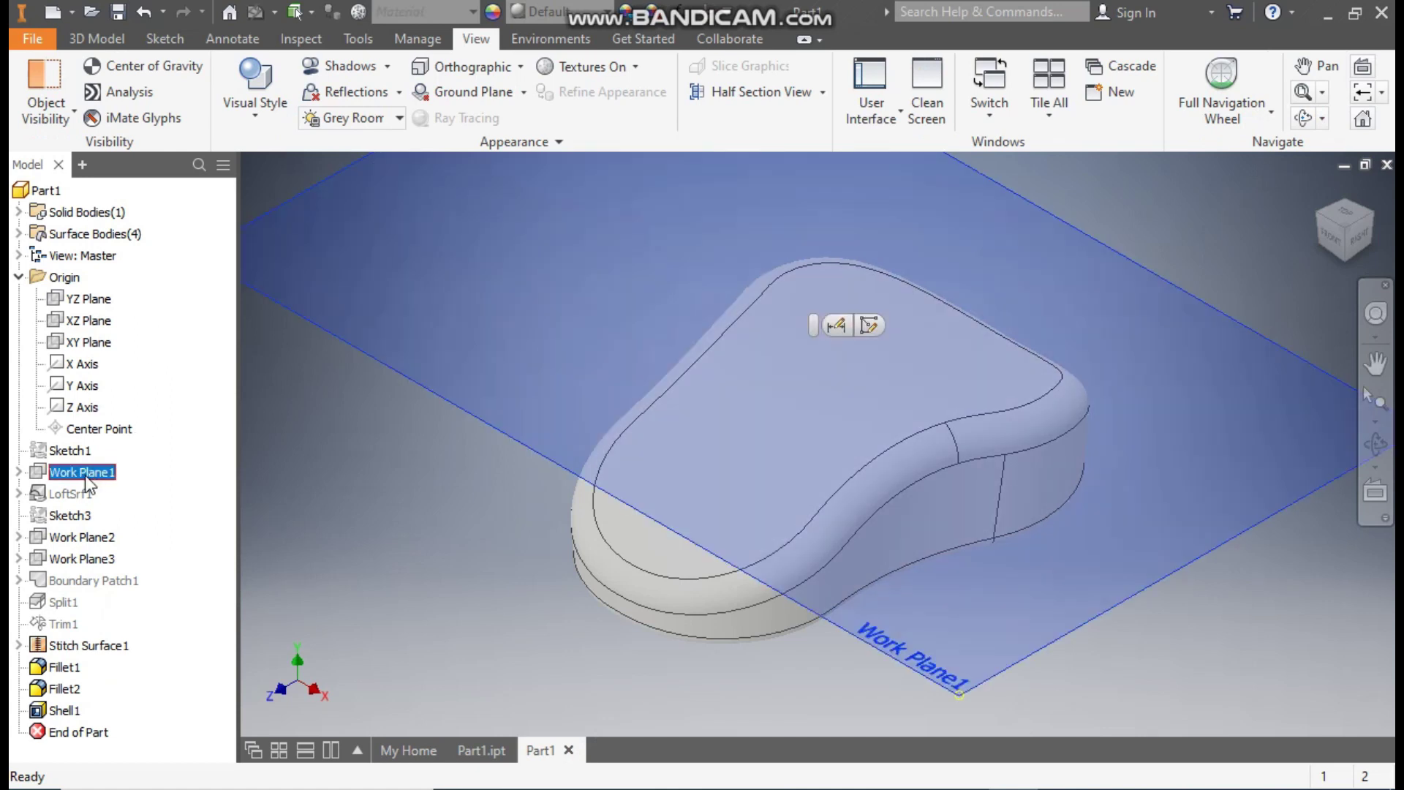
pyautogui.click(870, 326)
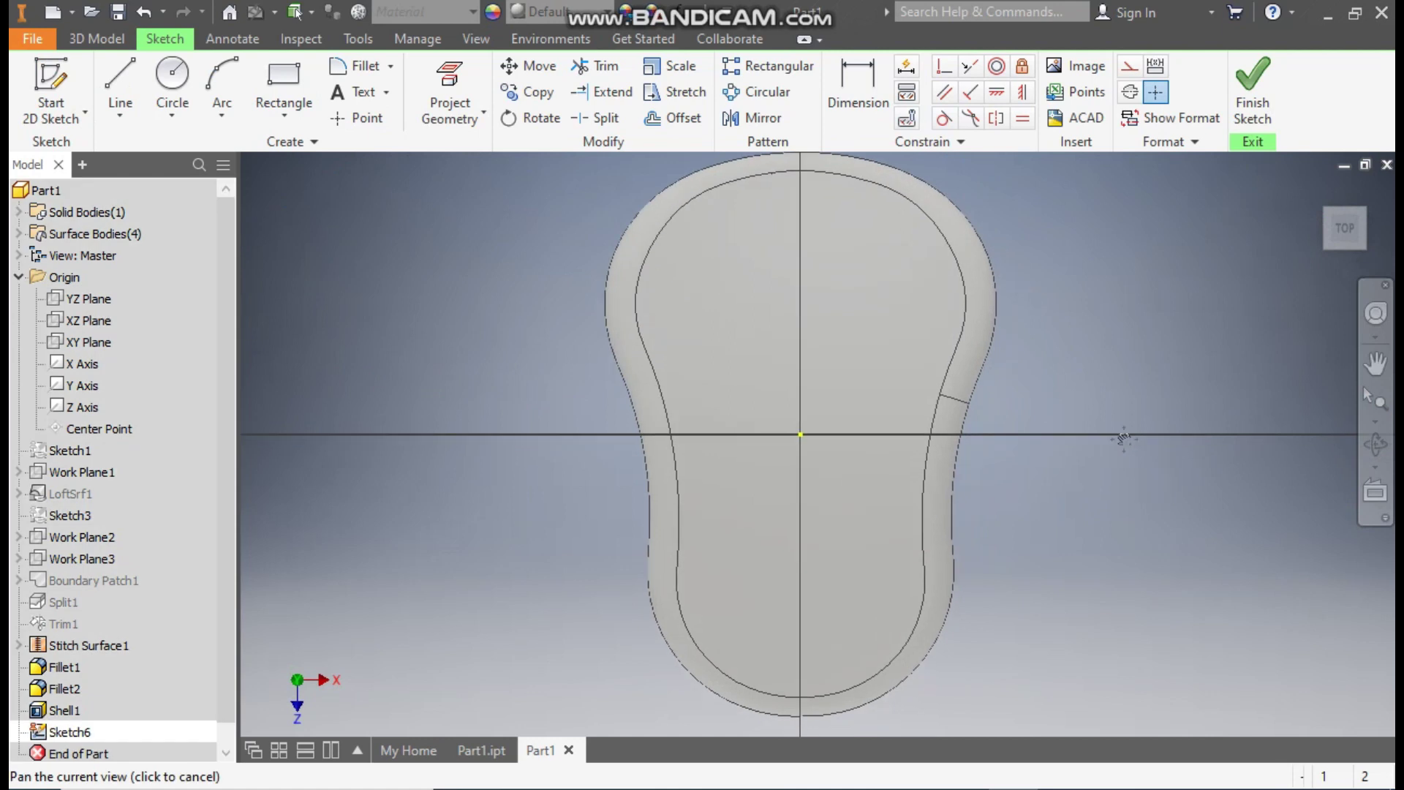
pyautogui.moveTo(1094, 468); pyautogui.dragTo(1093, 380, button='middle')
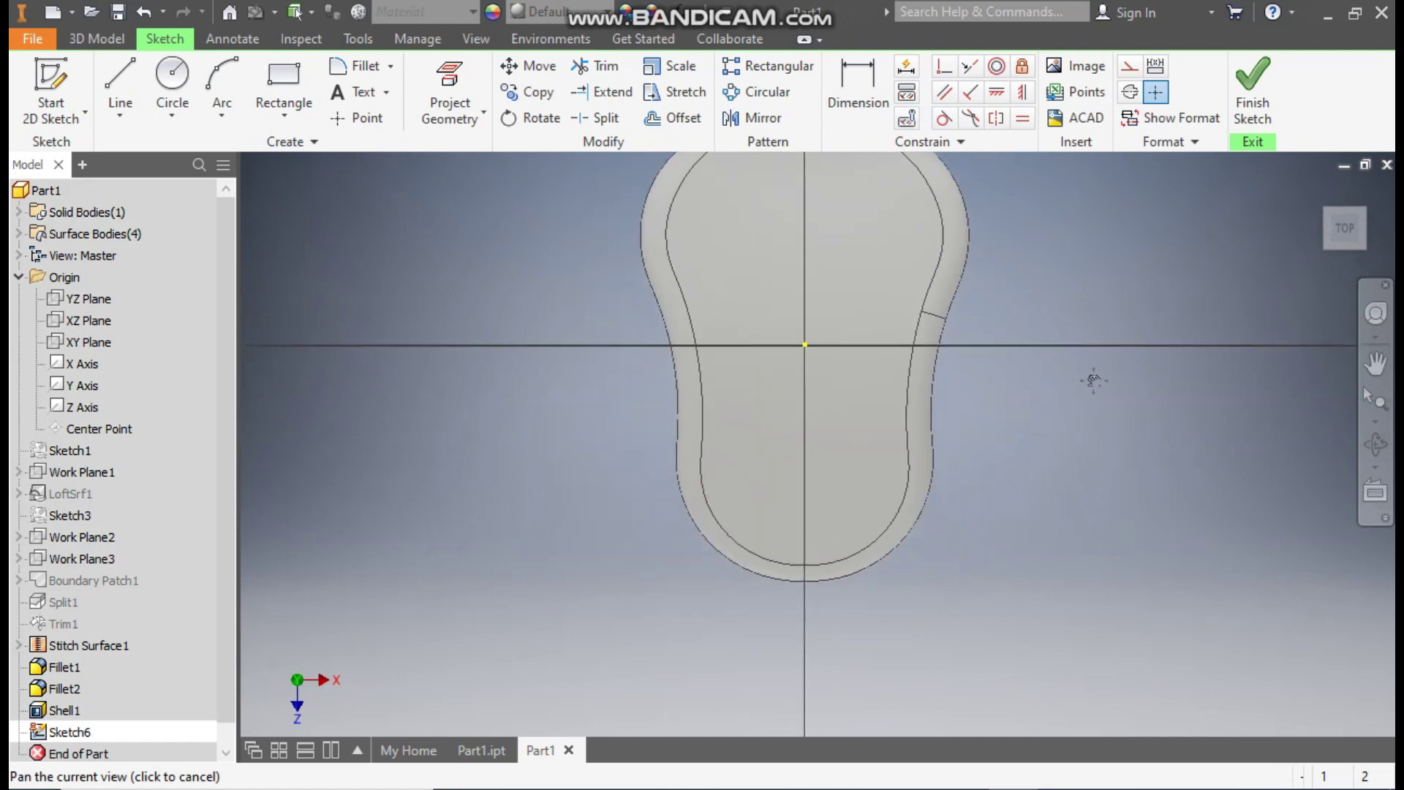
pyautogui.click(120, 76)
pyautogui.click(805, 344)
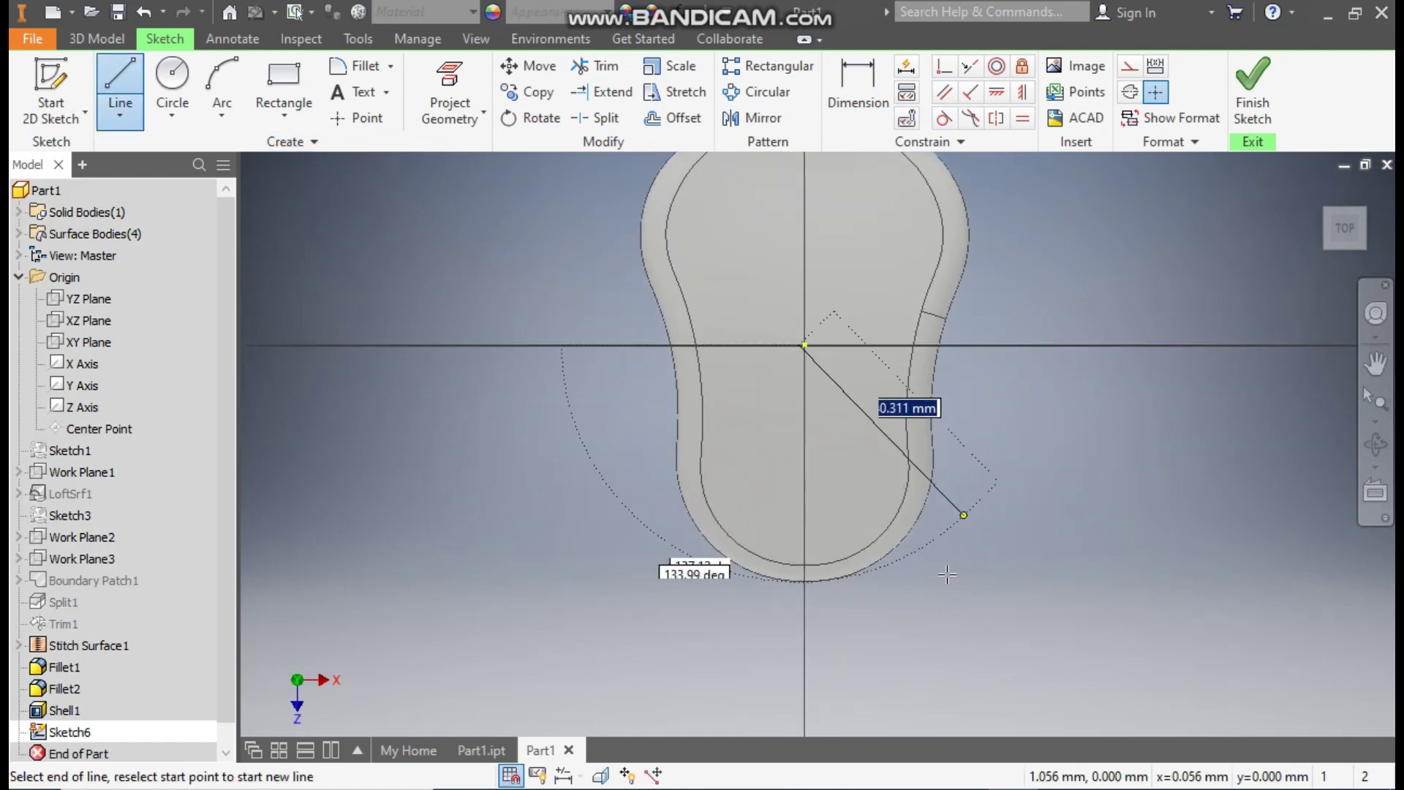
pyautogui.click(806, 564)
pyautogui.press('Escape')
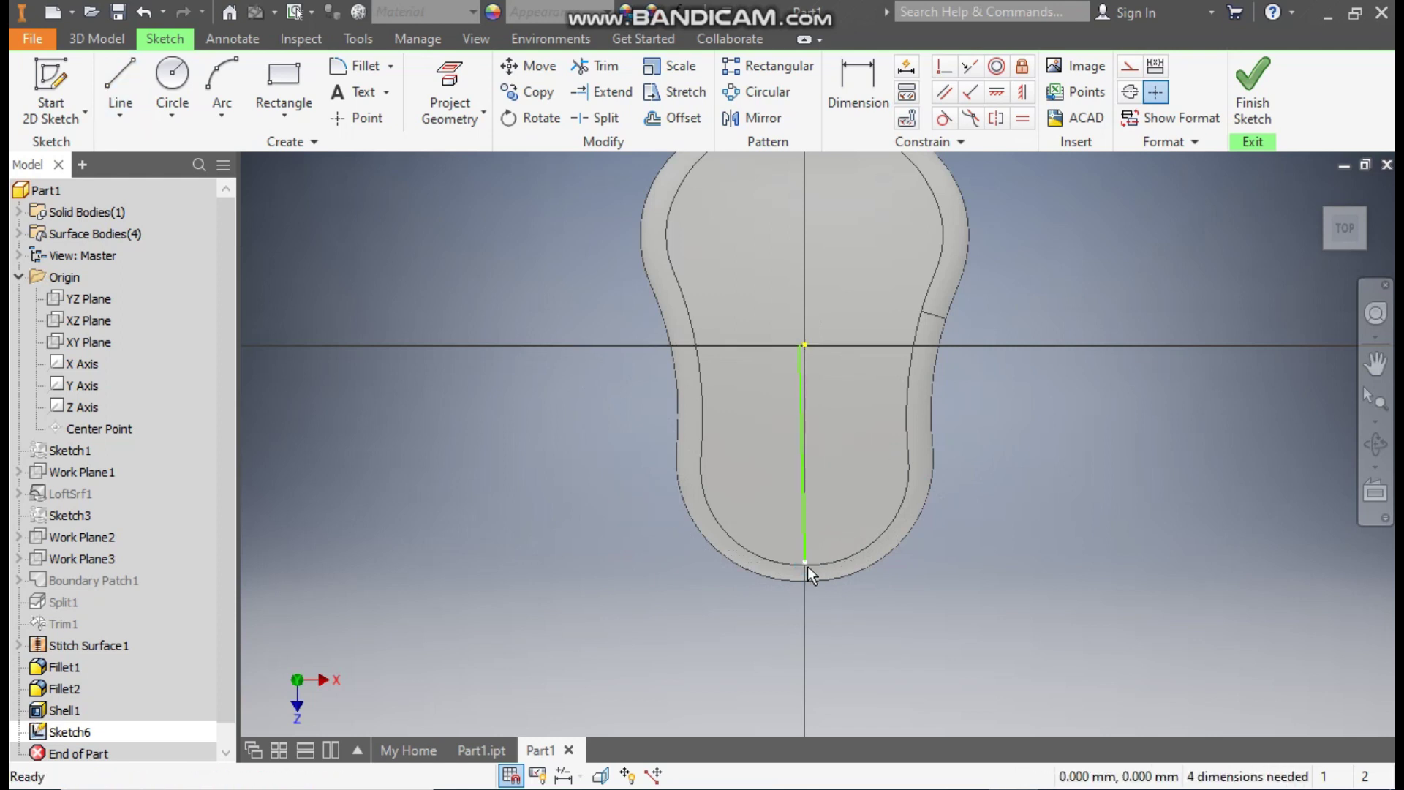
# Constrain the line's start point coincident with the origin and make the line vertical
pyautogui.scroll(-3, 814, 555)
pyautogui.moveTo(836, 510); pyautogui.dragTo(782, 604, button='middle')
pyautogui.click(943, 67)
pyautogui.click(731, 270)
pyautogui.click(730, 273)
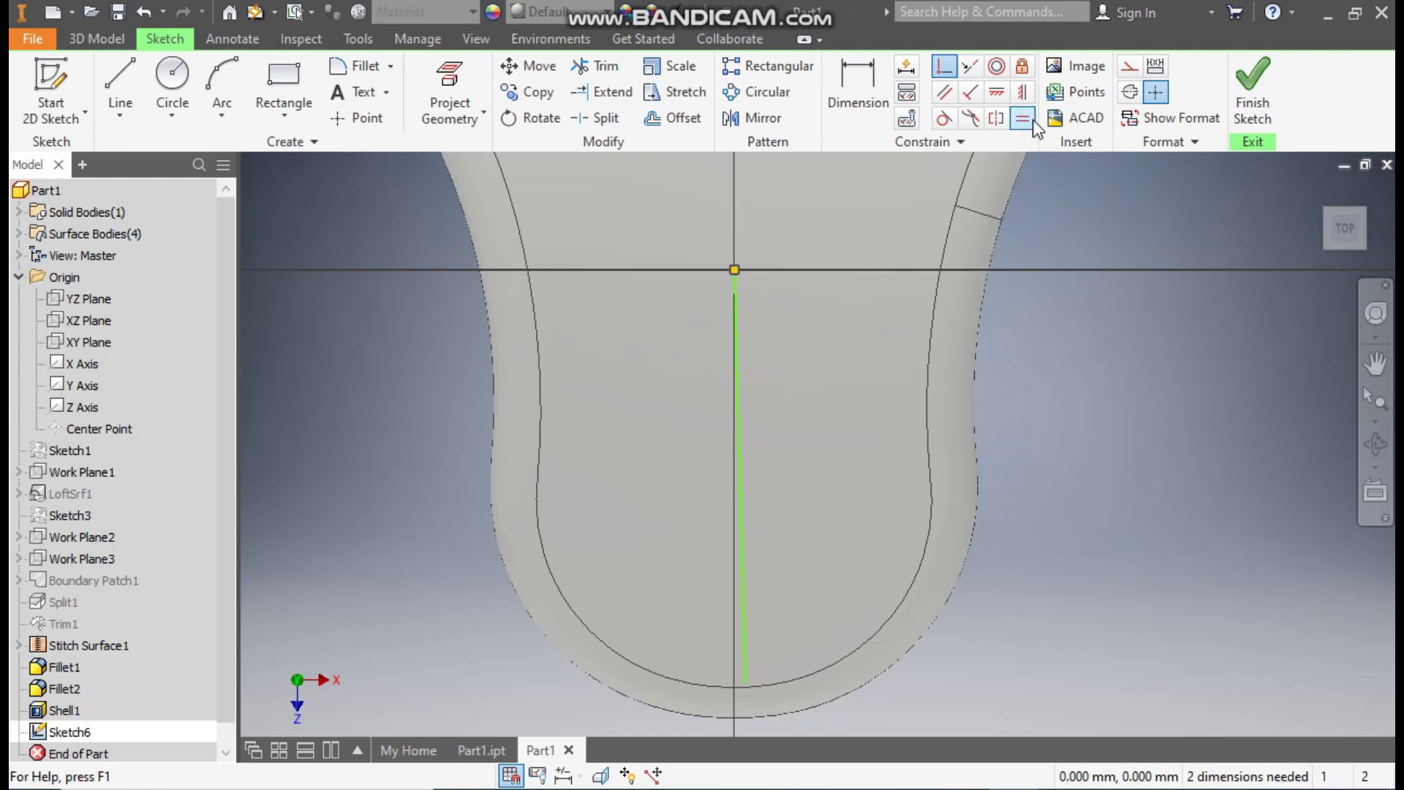
pyautogui.click(1021, 93)
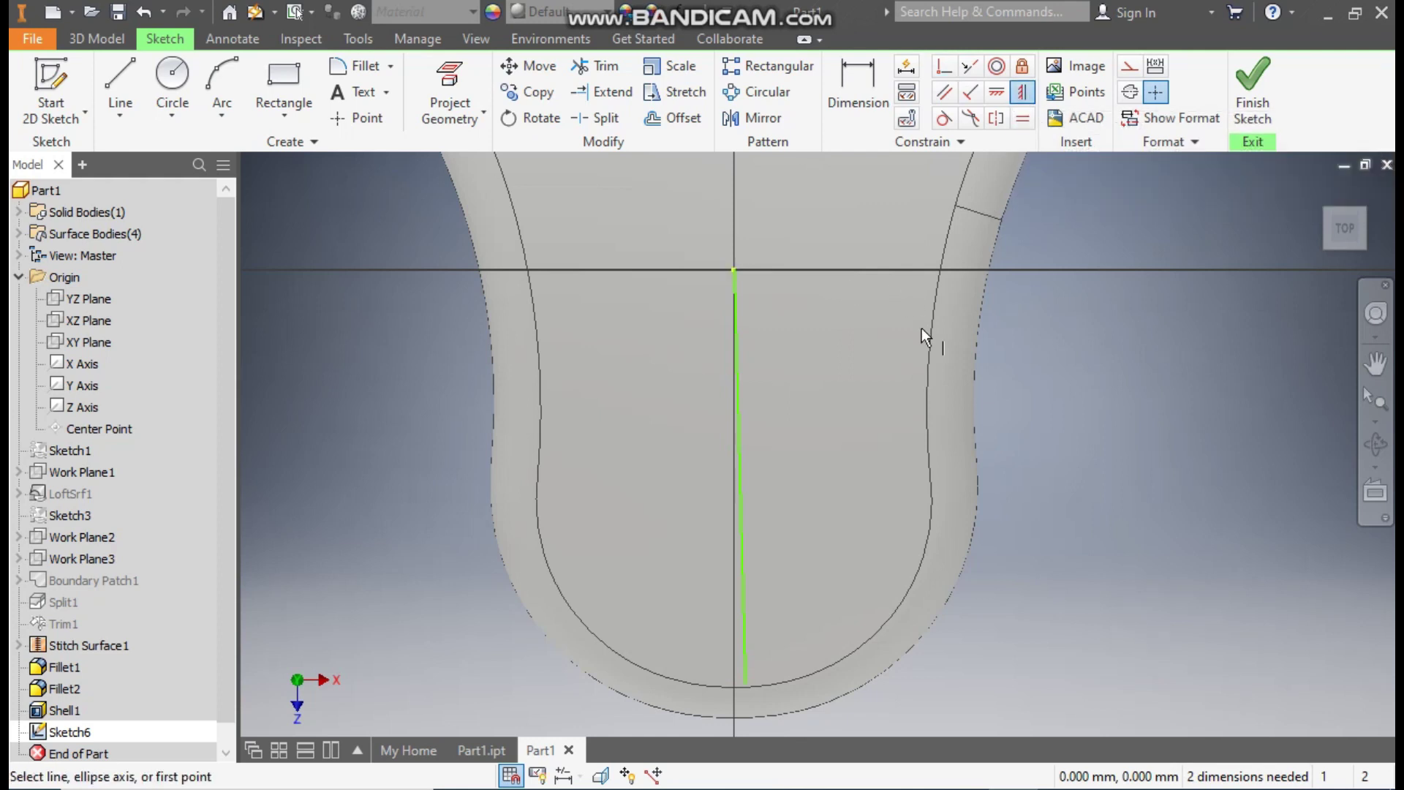
pyautogui.click(737, 406)
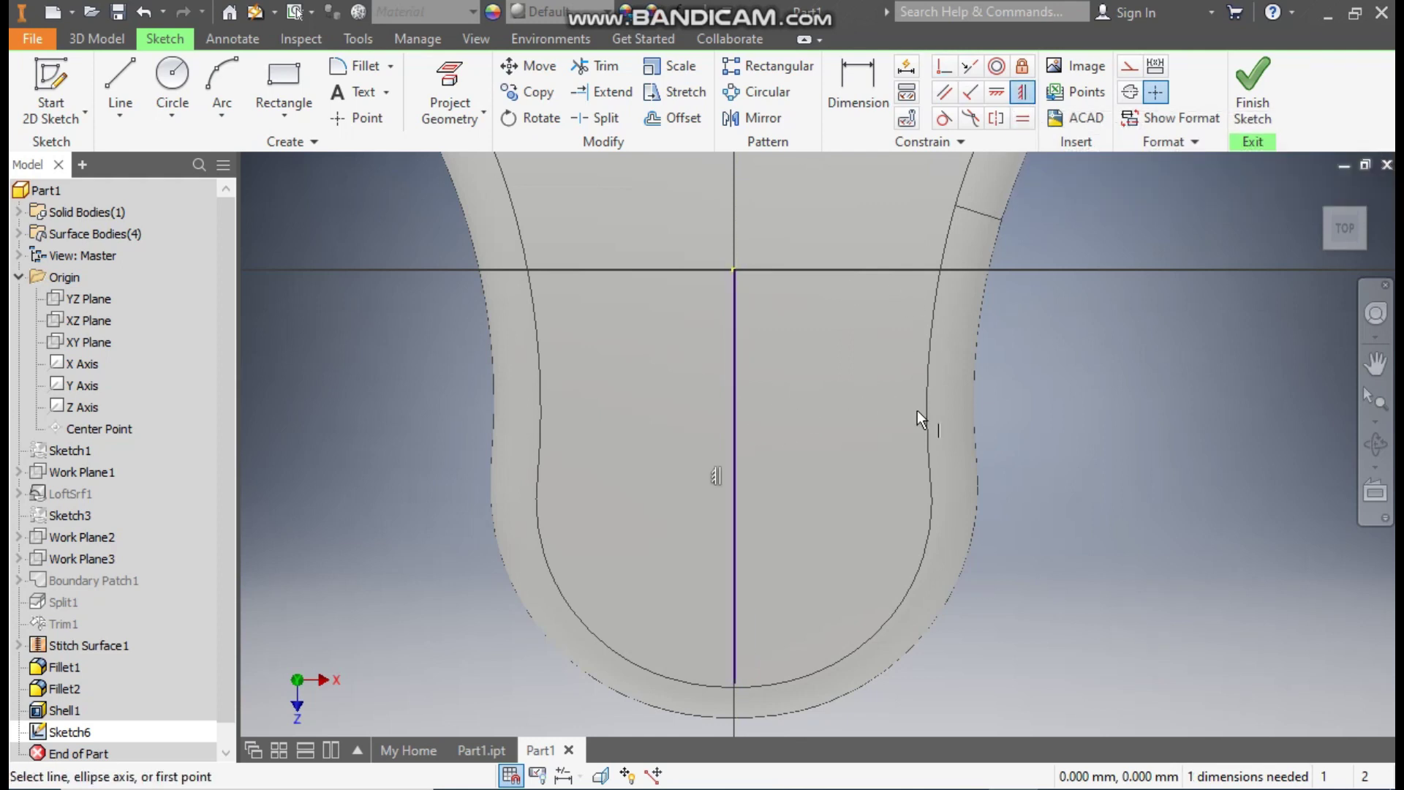
pyautogui.press('Escape')
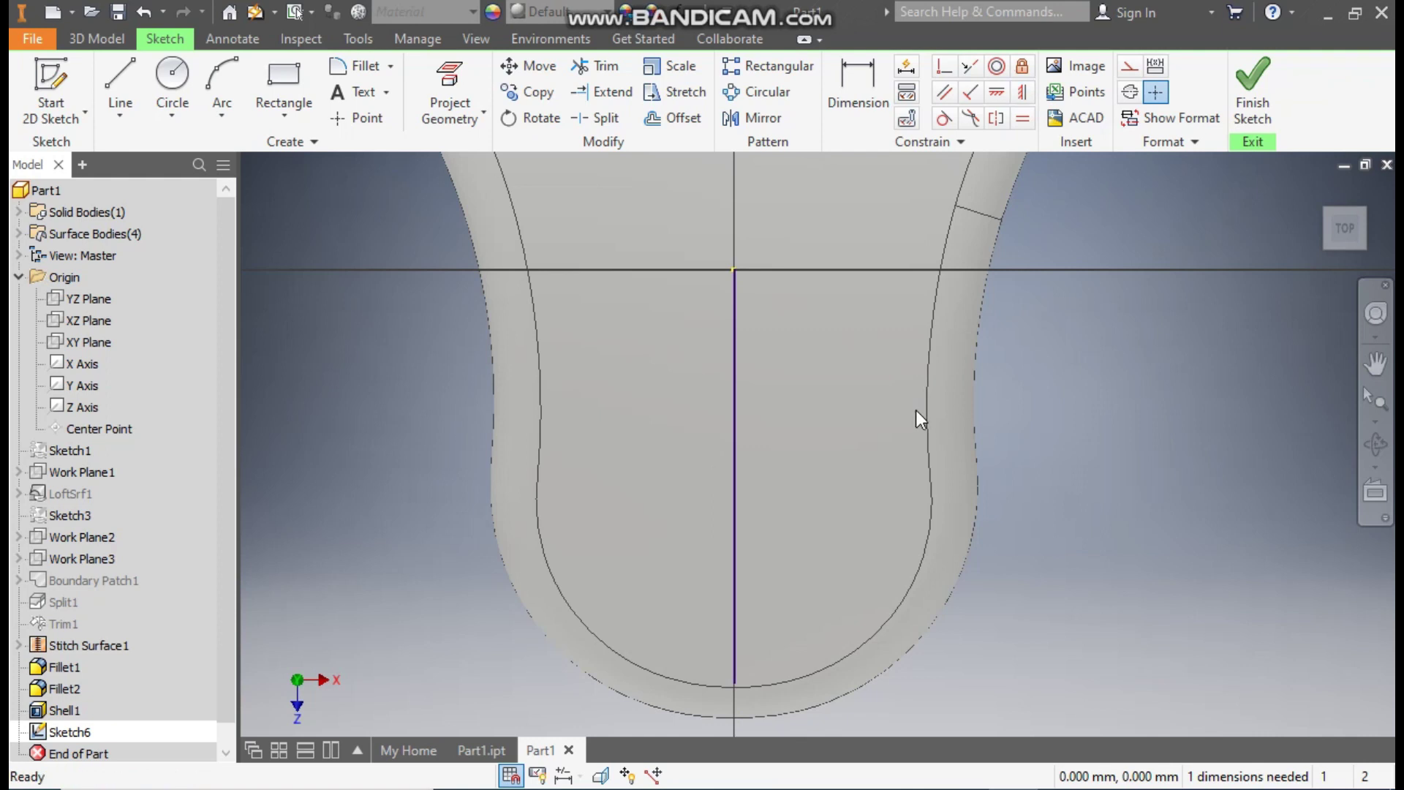
# Project the top face's edge loop into the sketch and make the line's lower endpoint coincident with it
pyautogui.click(753, 688)
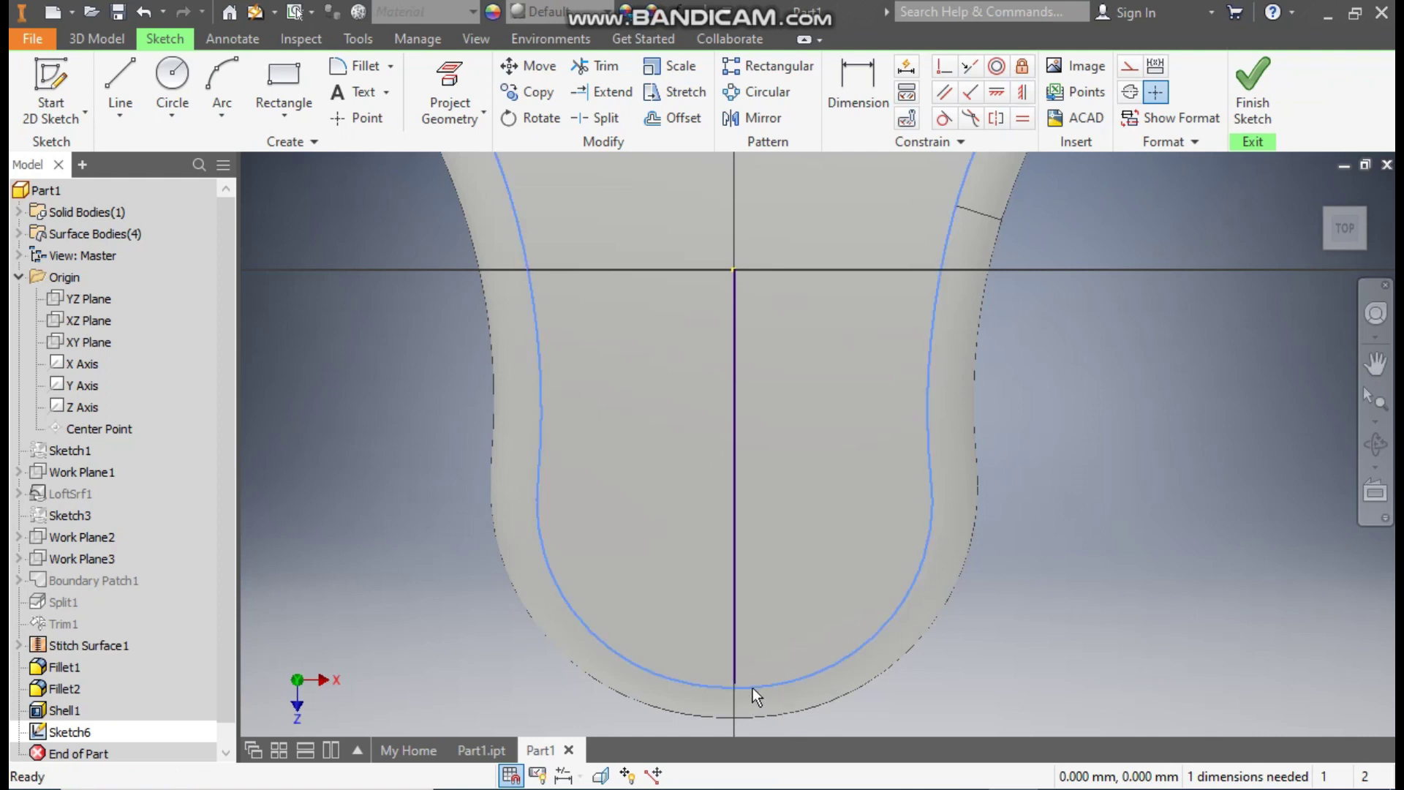
pyautogui.click(1037, 460)
pyautogui.click(759, 680)
pyautogui.click(449, 91)
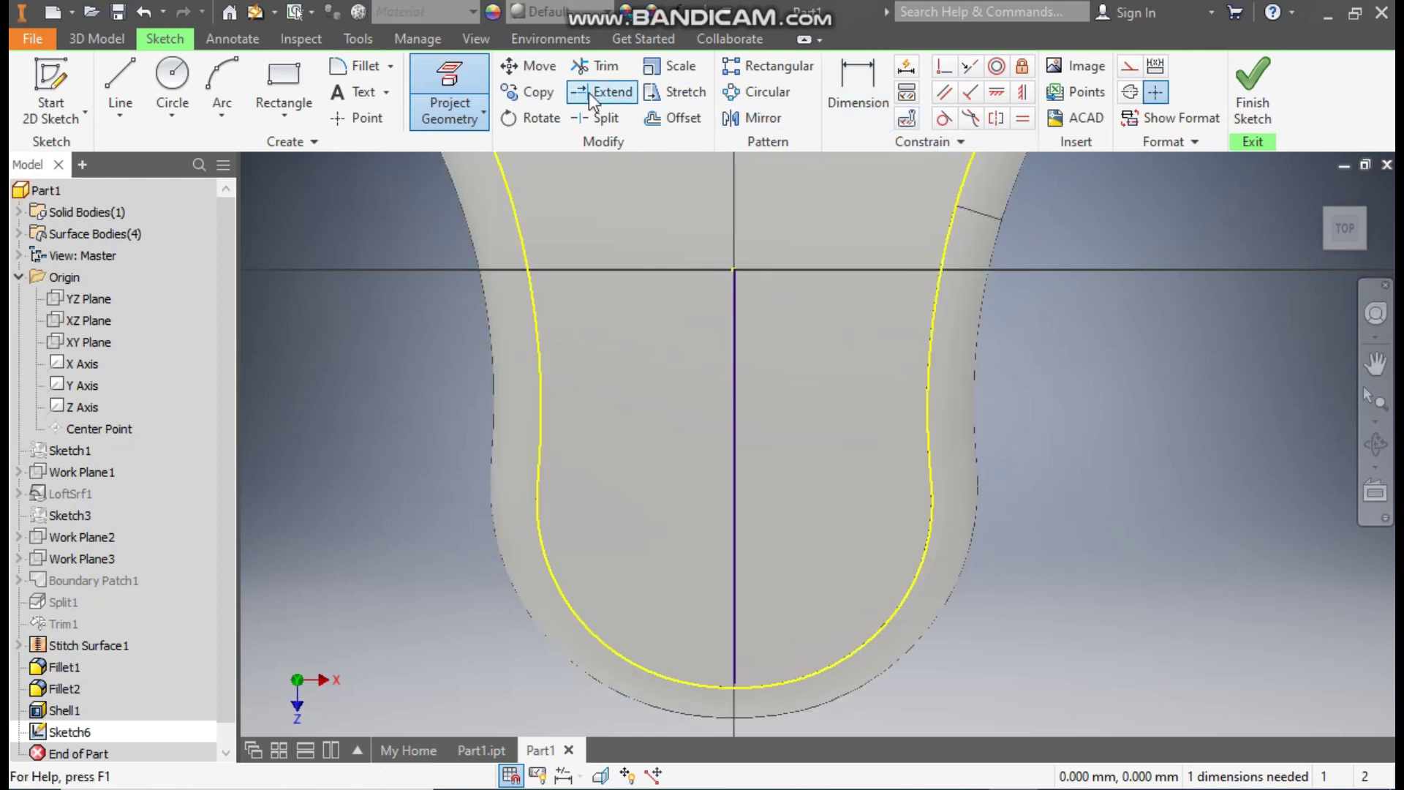
pyautogui.click(944, 66)
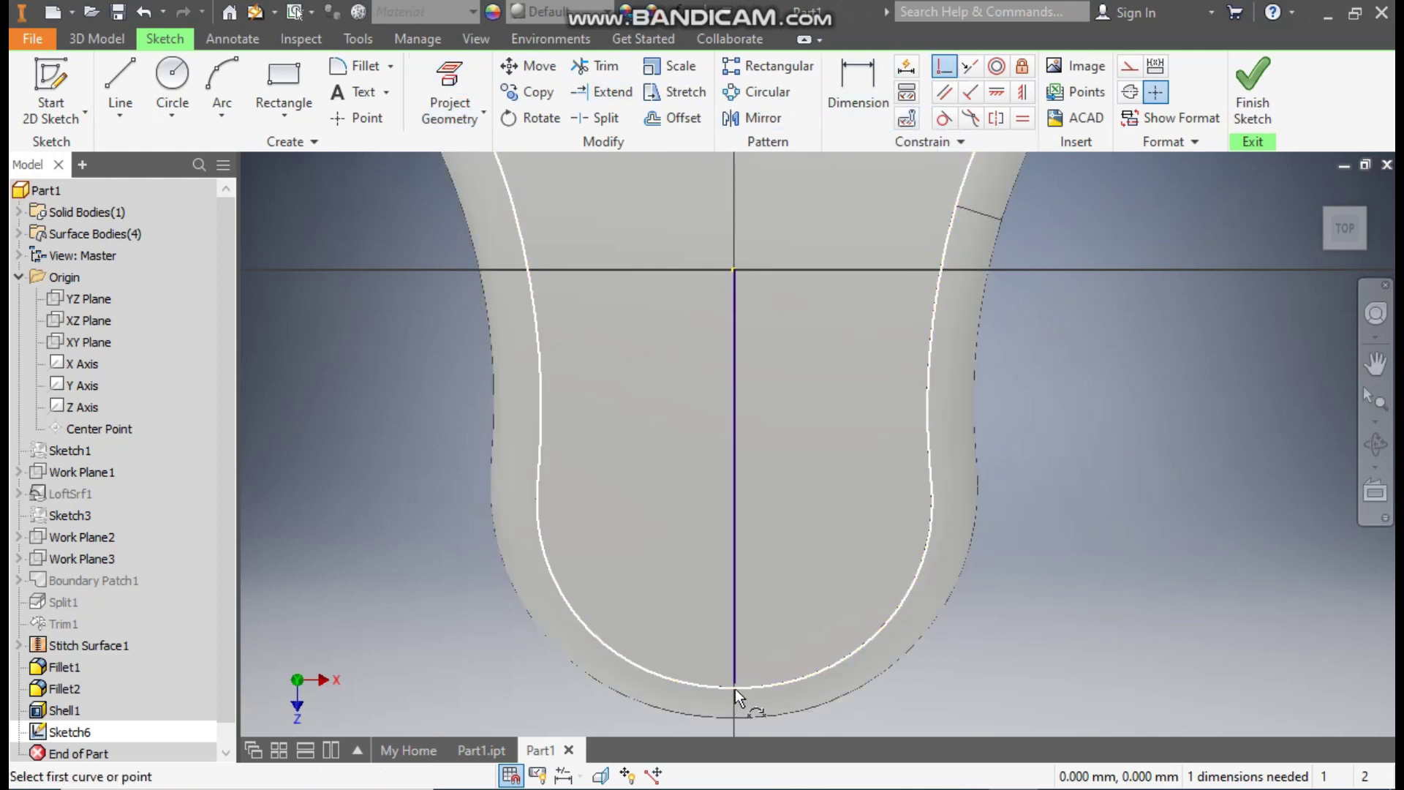
pyautogui.click(735, 686)
pyautogui.click(736, 687)
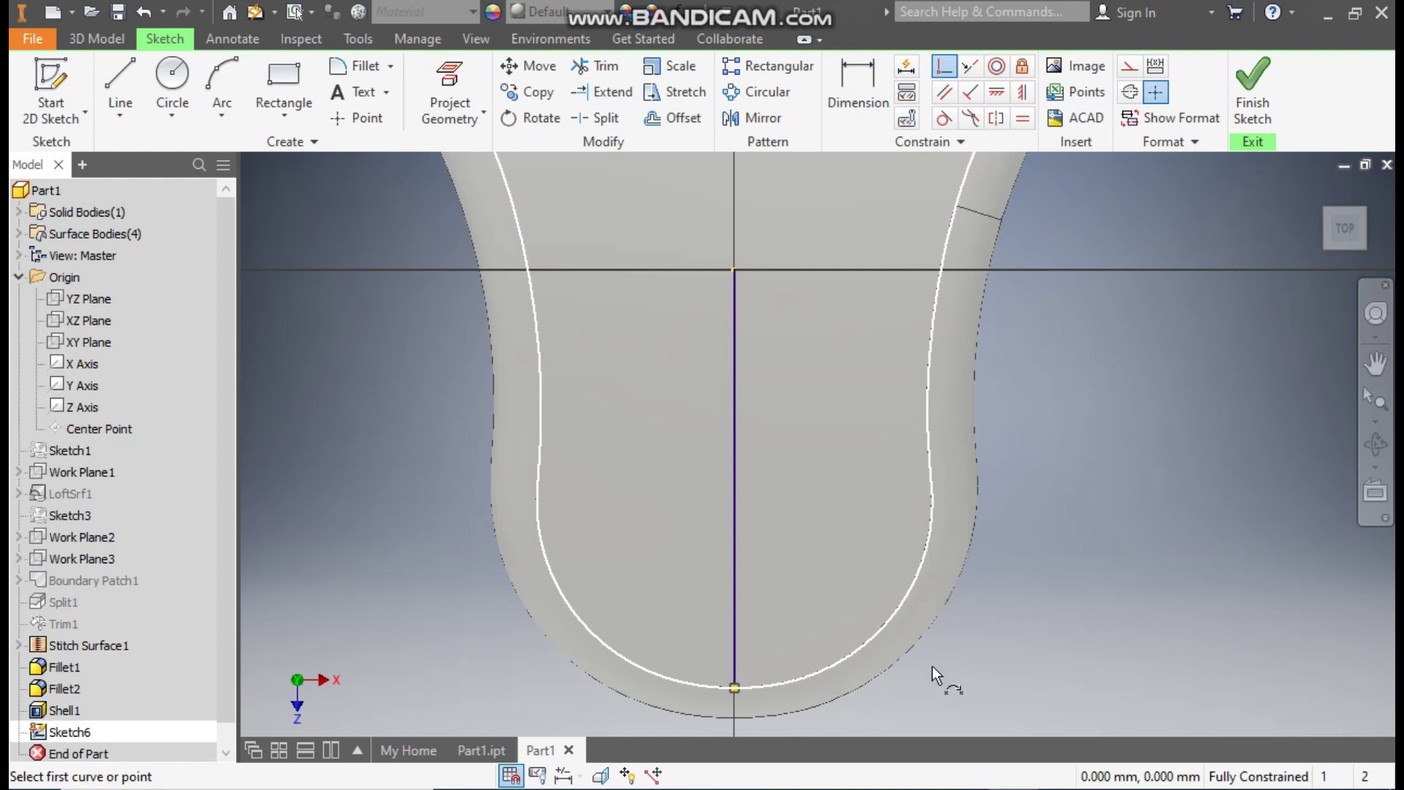
pyautogui.press('Escape')
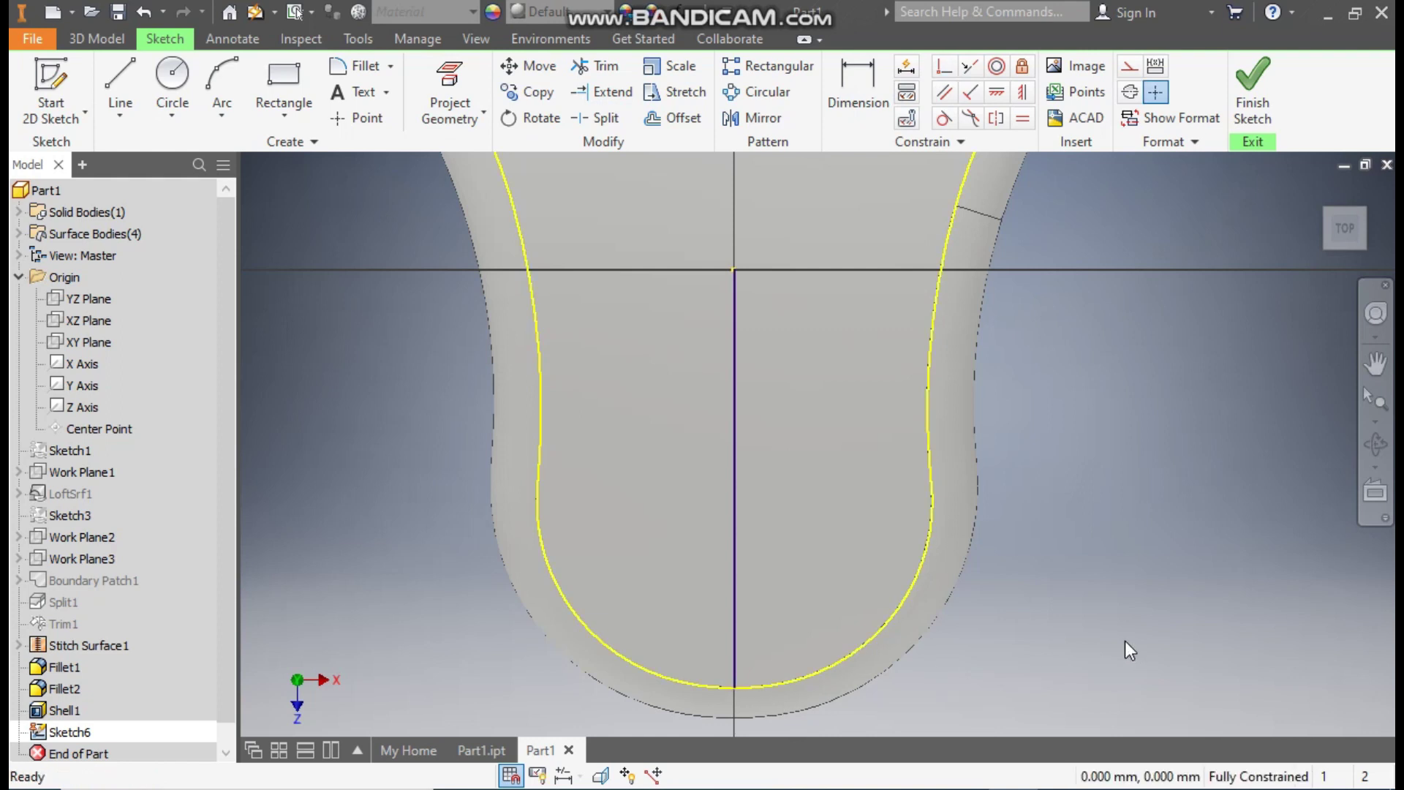
# Convert the projected edge loop to construction geometry
pyautogui.scroll(4, 1137, 541)
pyautogui.moveTo(1134, 510); pyautogui.dragTo(995, 480, button='middle')
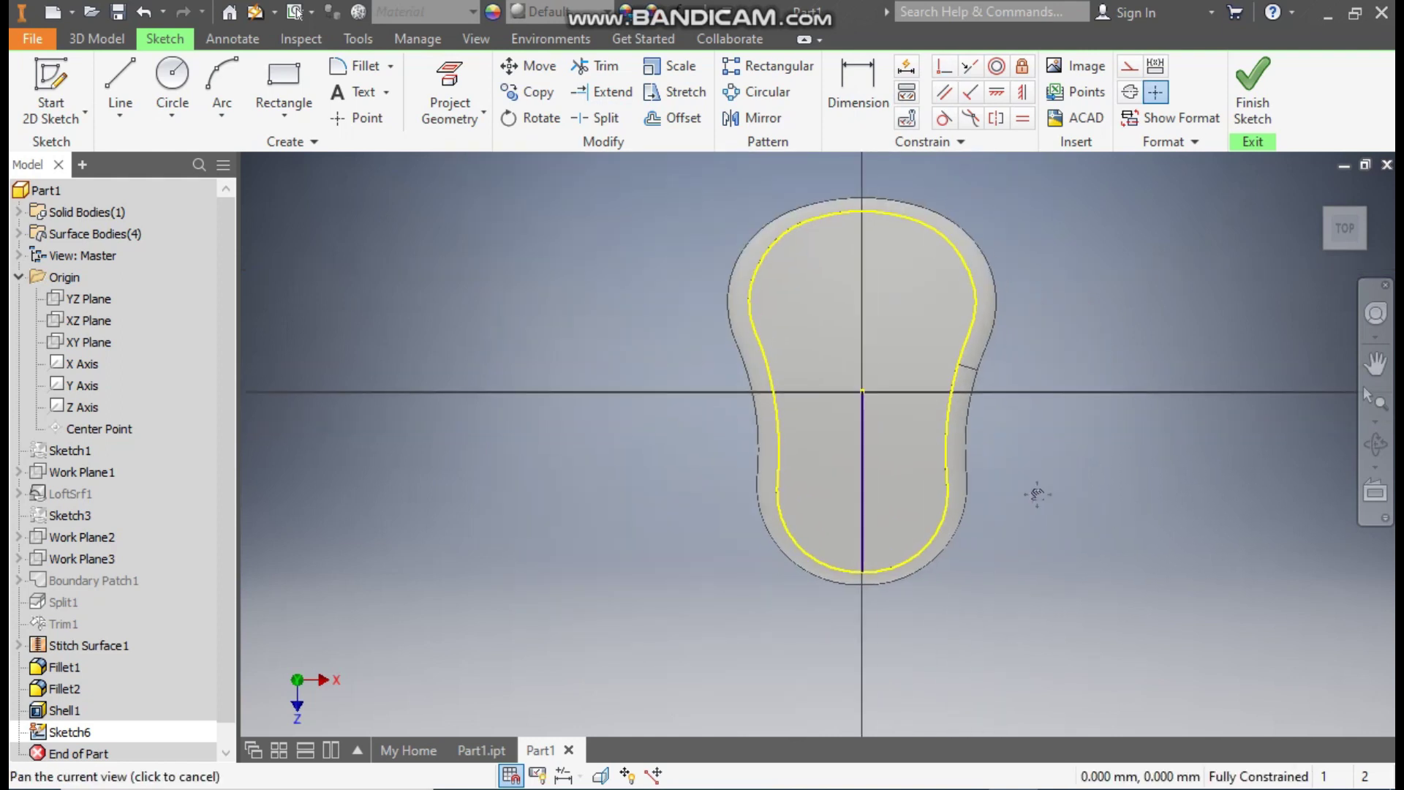
pyautogui.click(954, 251)
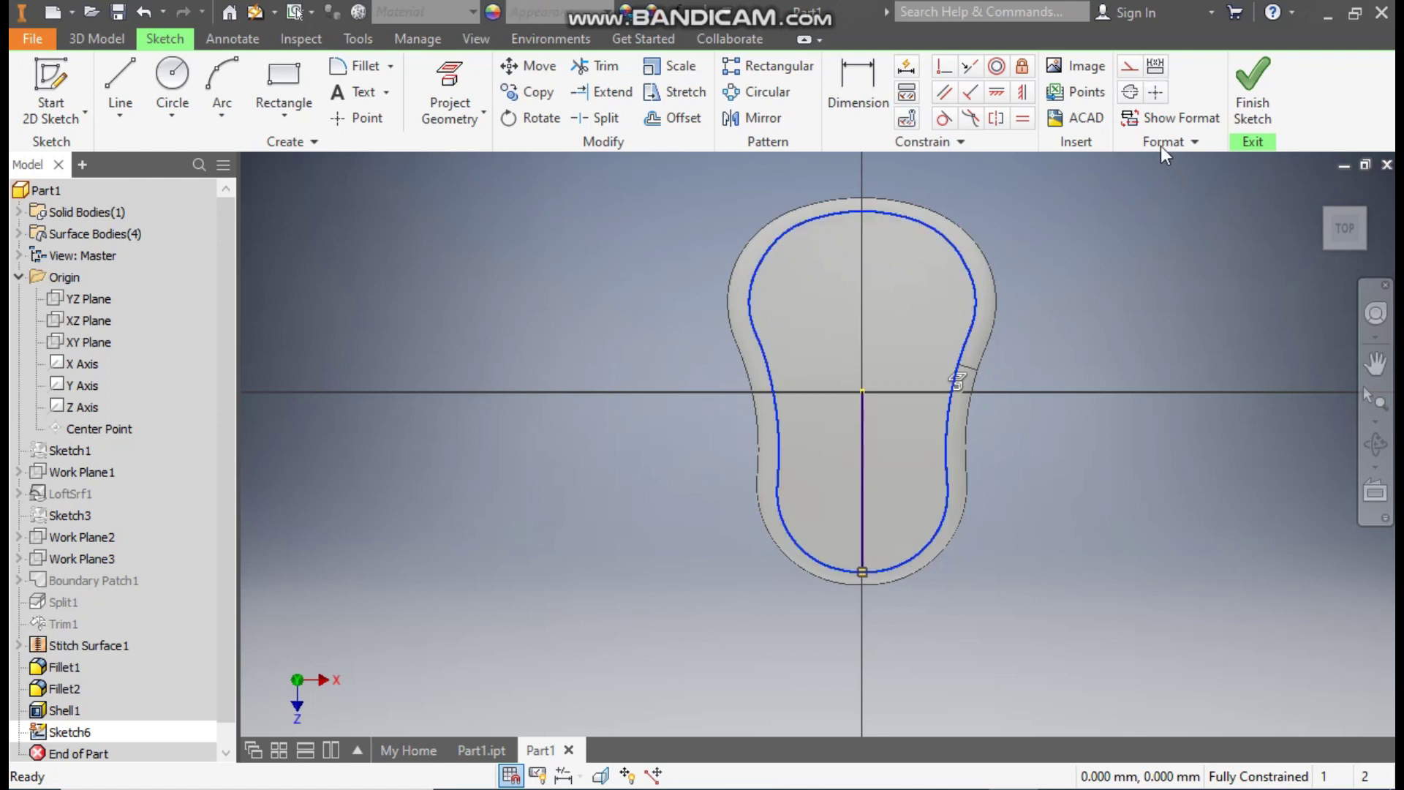
pyautogui.click(1130, 68)
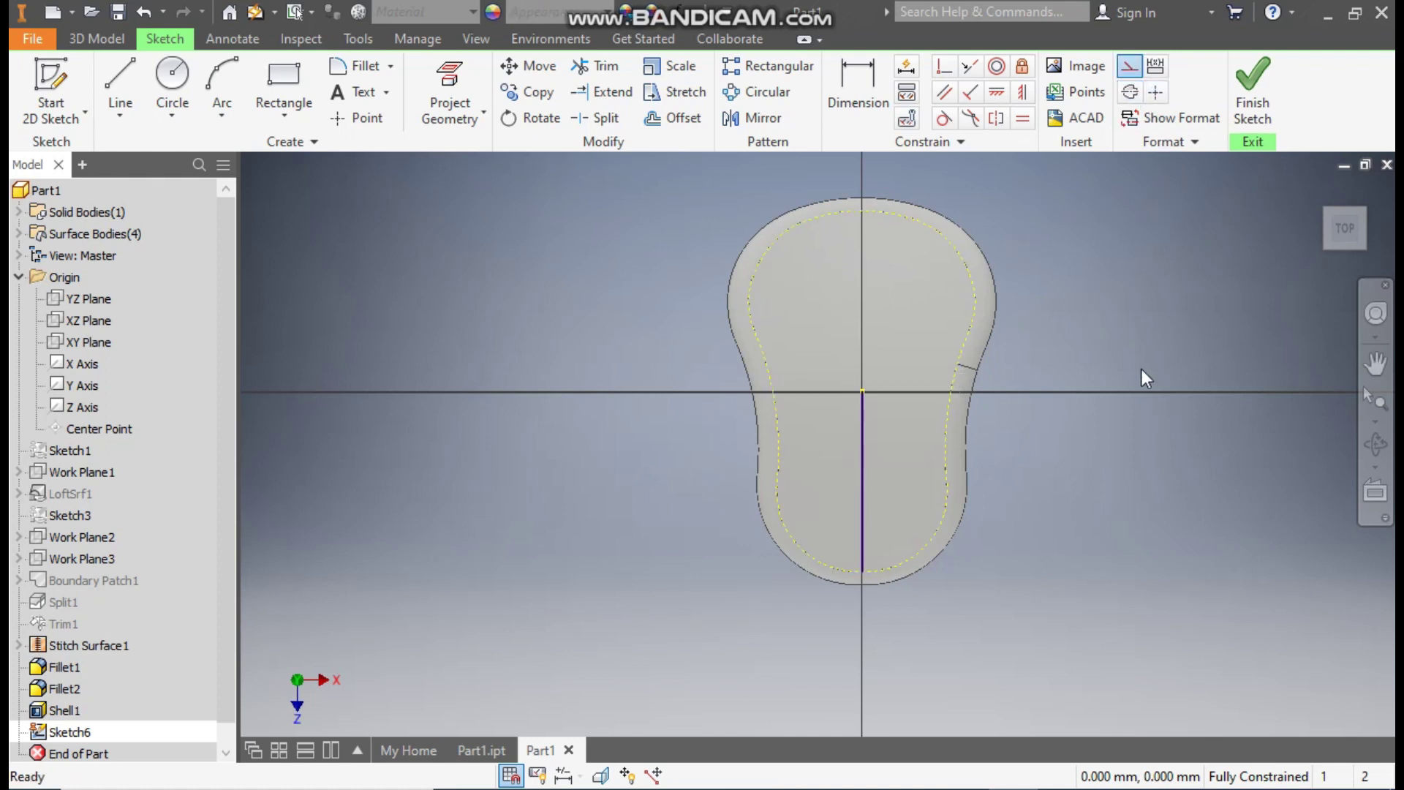
# Draw a two-point center rectangle about 8 mm wide, centred on the vertical line's midpoint and reaching up to the origin
pyautogui.scroll(3, 1140, 368)
pyautogui.moveTo(1134, 453); pyautogui.dragTo(1134, 351, button='middle')
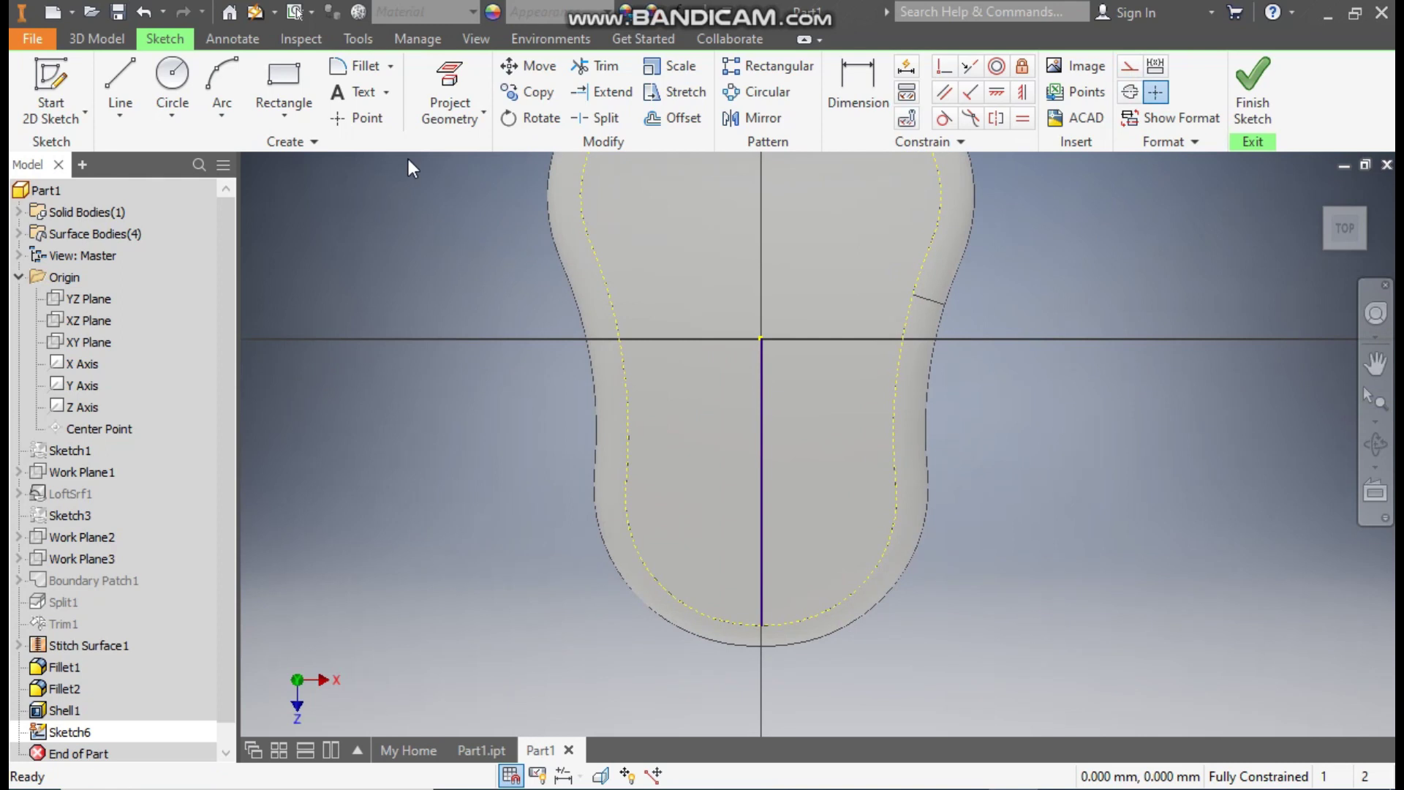
pyautogui.click(288, 123)
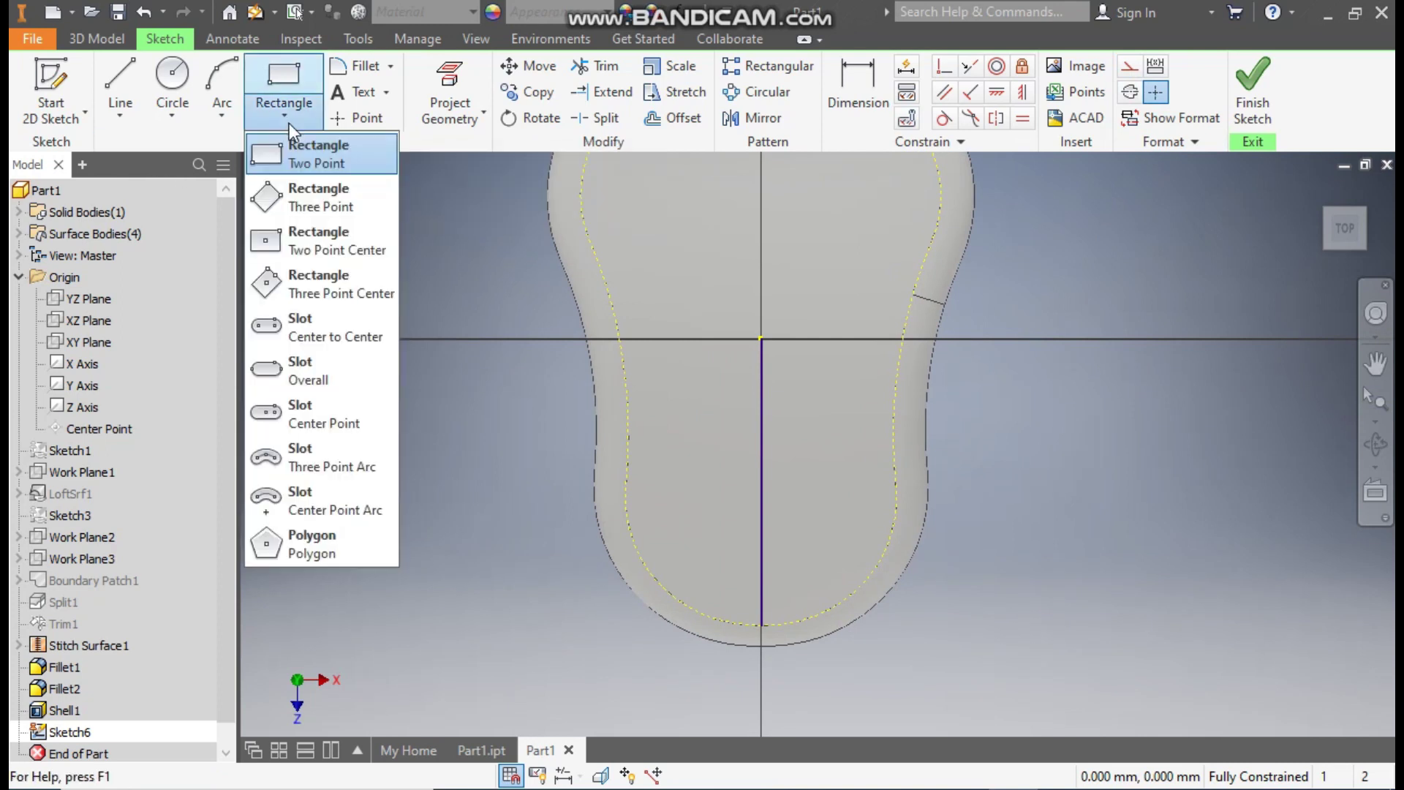
pyautogui.click(312, 242)
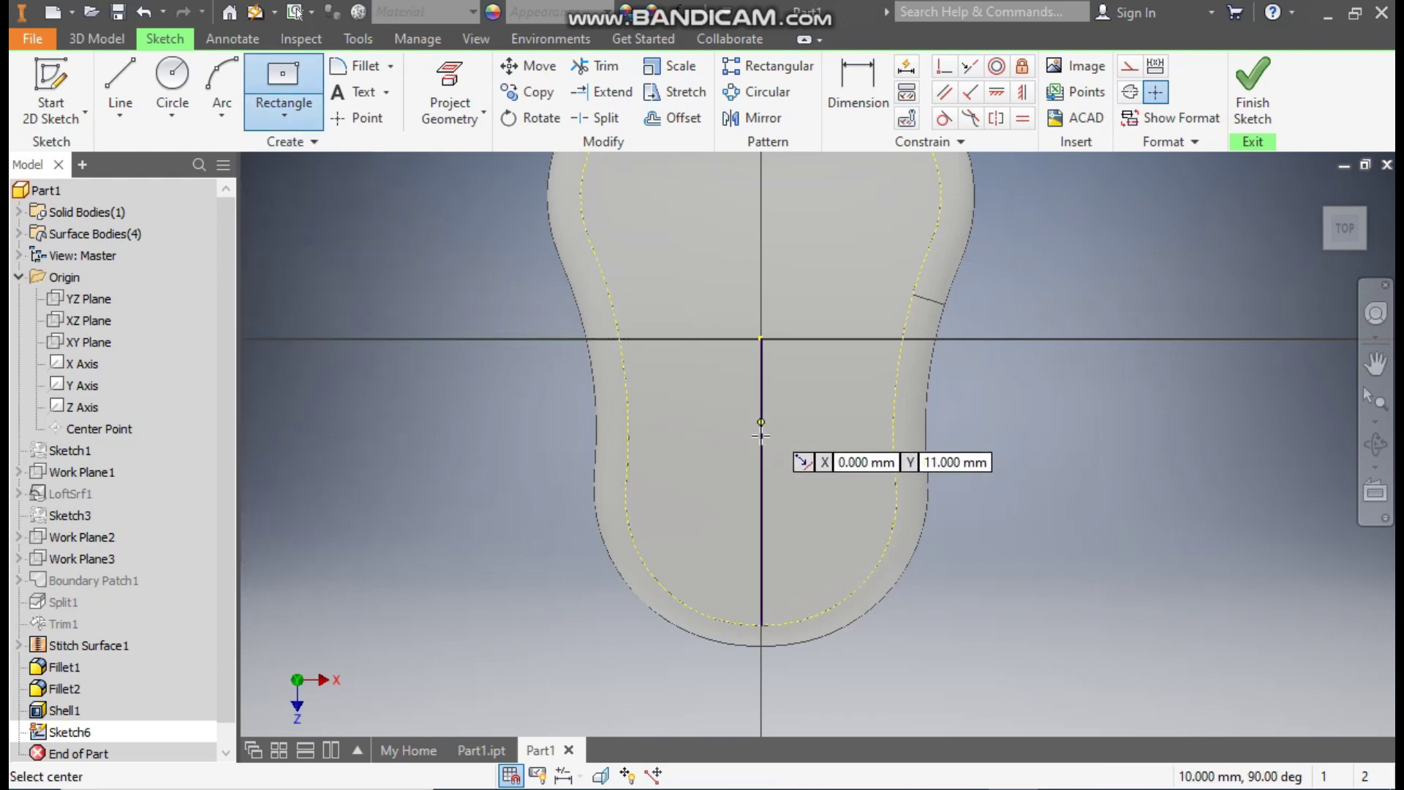
pyautogui.click(760, 482)
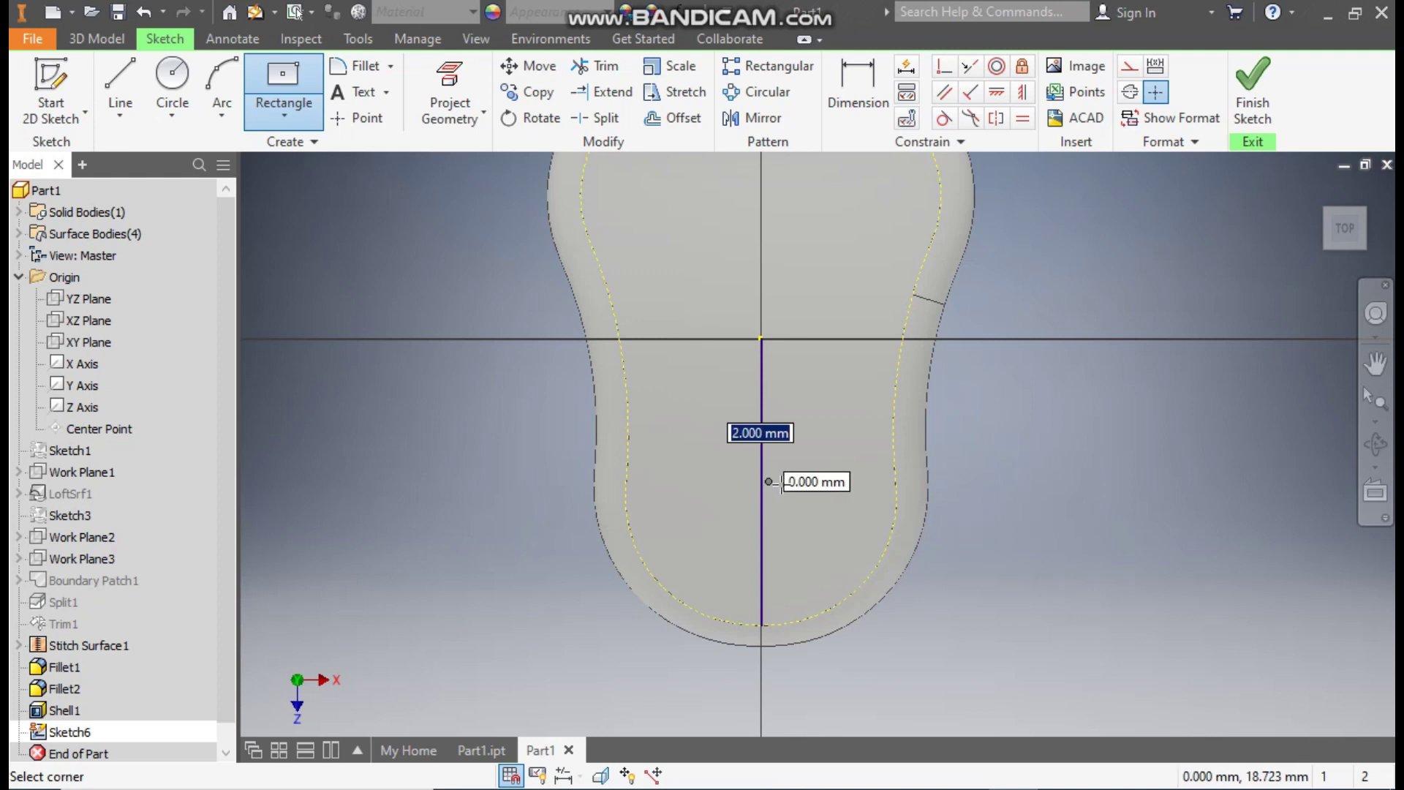
pyautogui.click(792, 339)
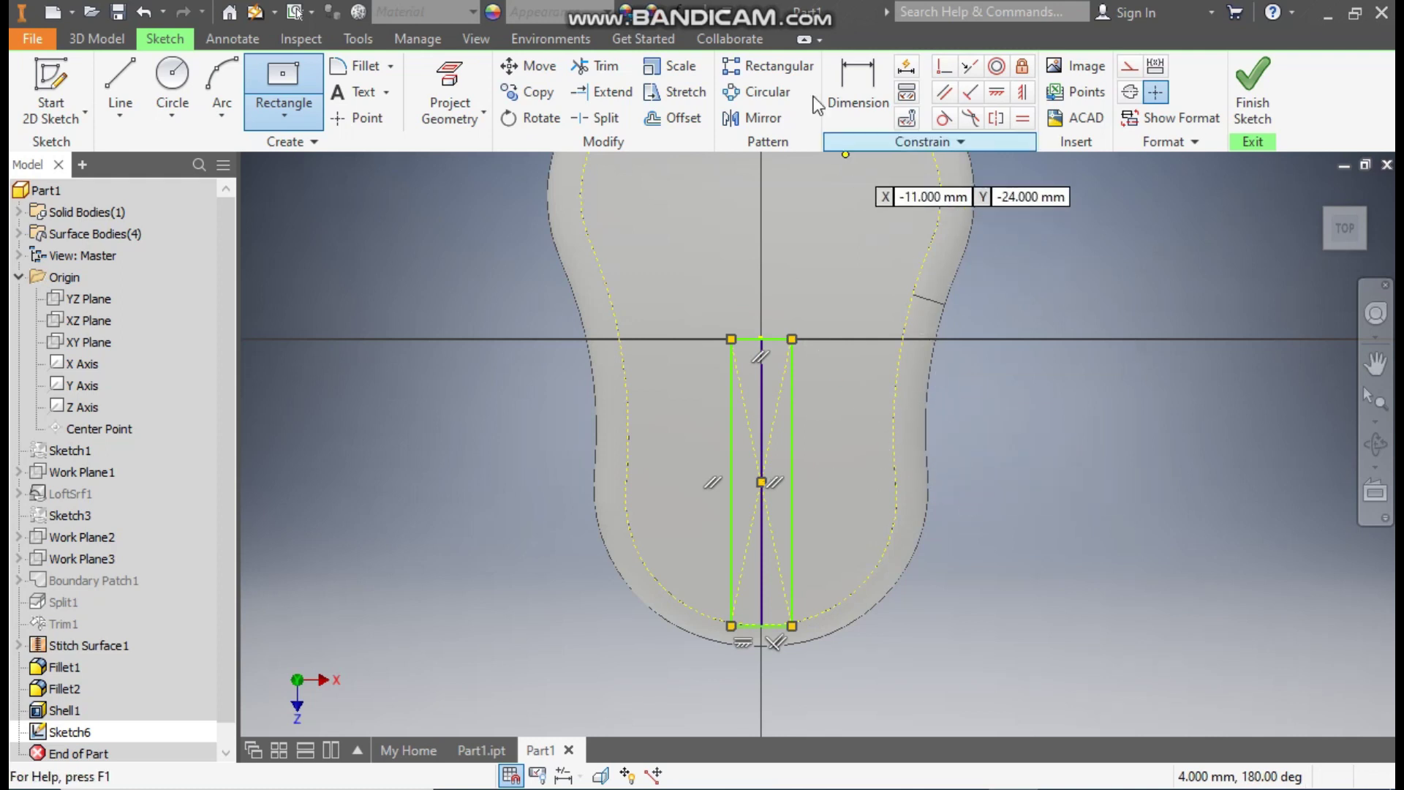
# Dimension the rectangle's width to 2 mm
pyautogui.click(871, 76)
pyautogui.click(782, 339)
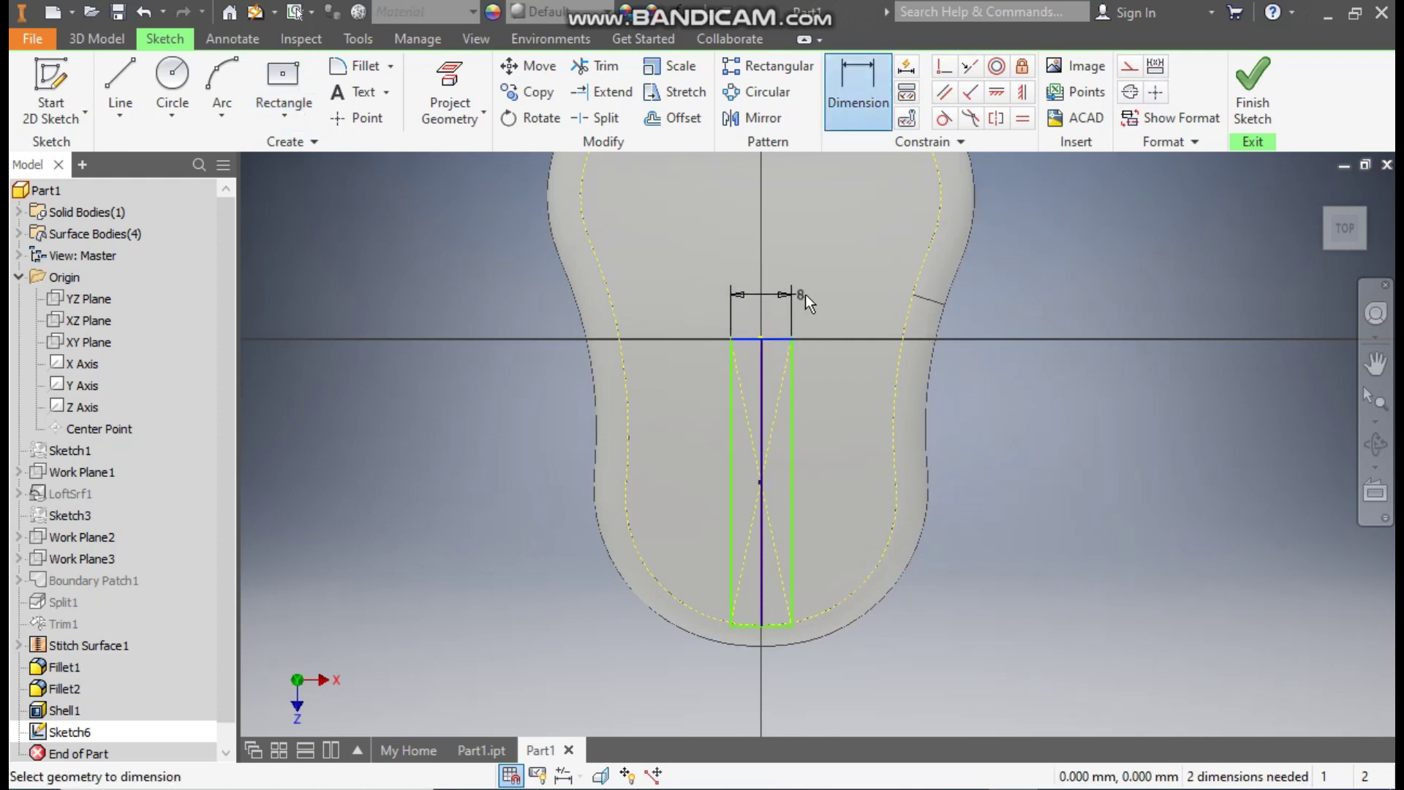
pyautogui.click(805, 293)
pyautogui.write('2')
pyautogui.press('Return')
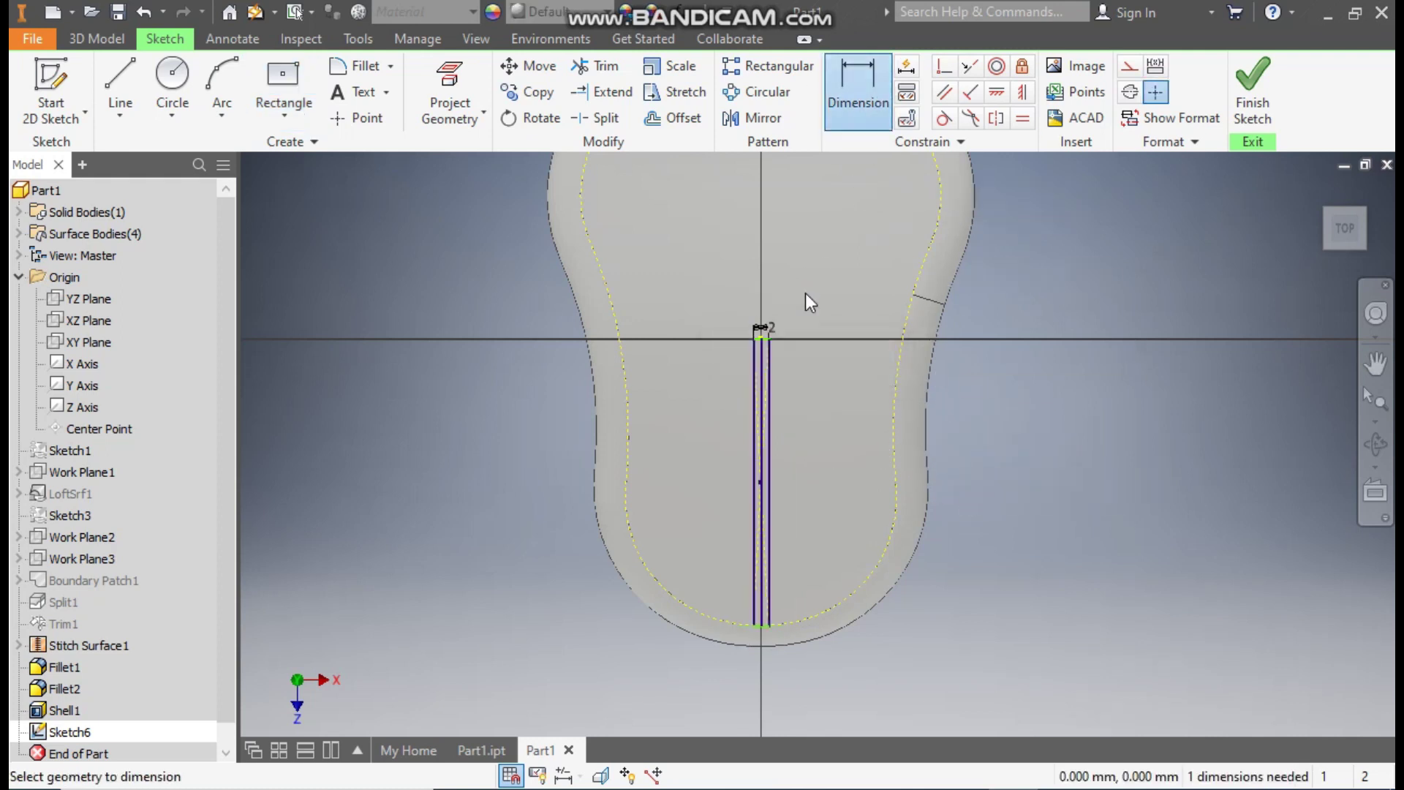
pyautogui.press('Escape')
# Pull the rectangle's upper edge away from the origin and constrain that edge coincident with the origin point
pyautogui.scroll(-3, 801, 296)
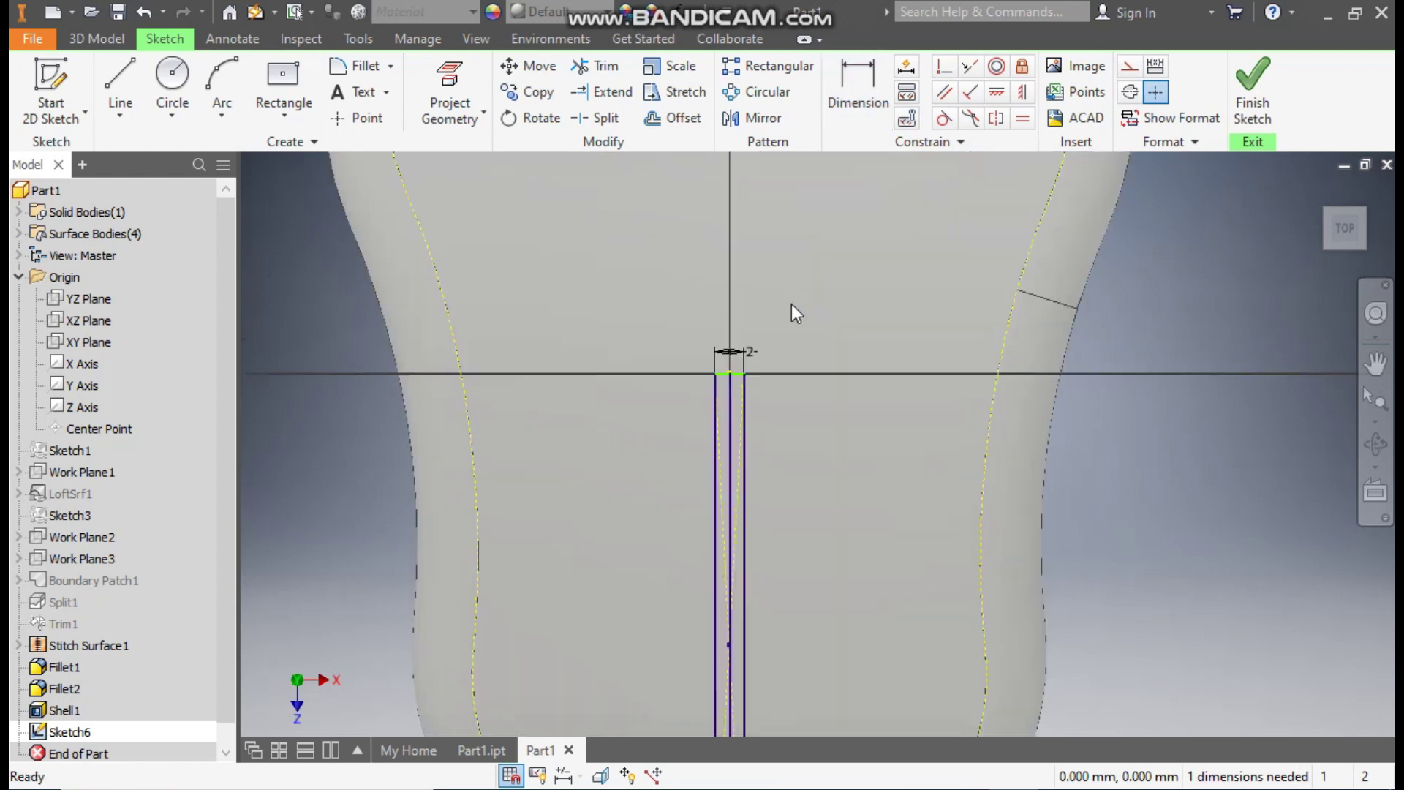
pyautogui.moveTo(739, 376); pyautogui.dragTo(738, 441)
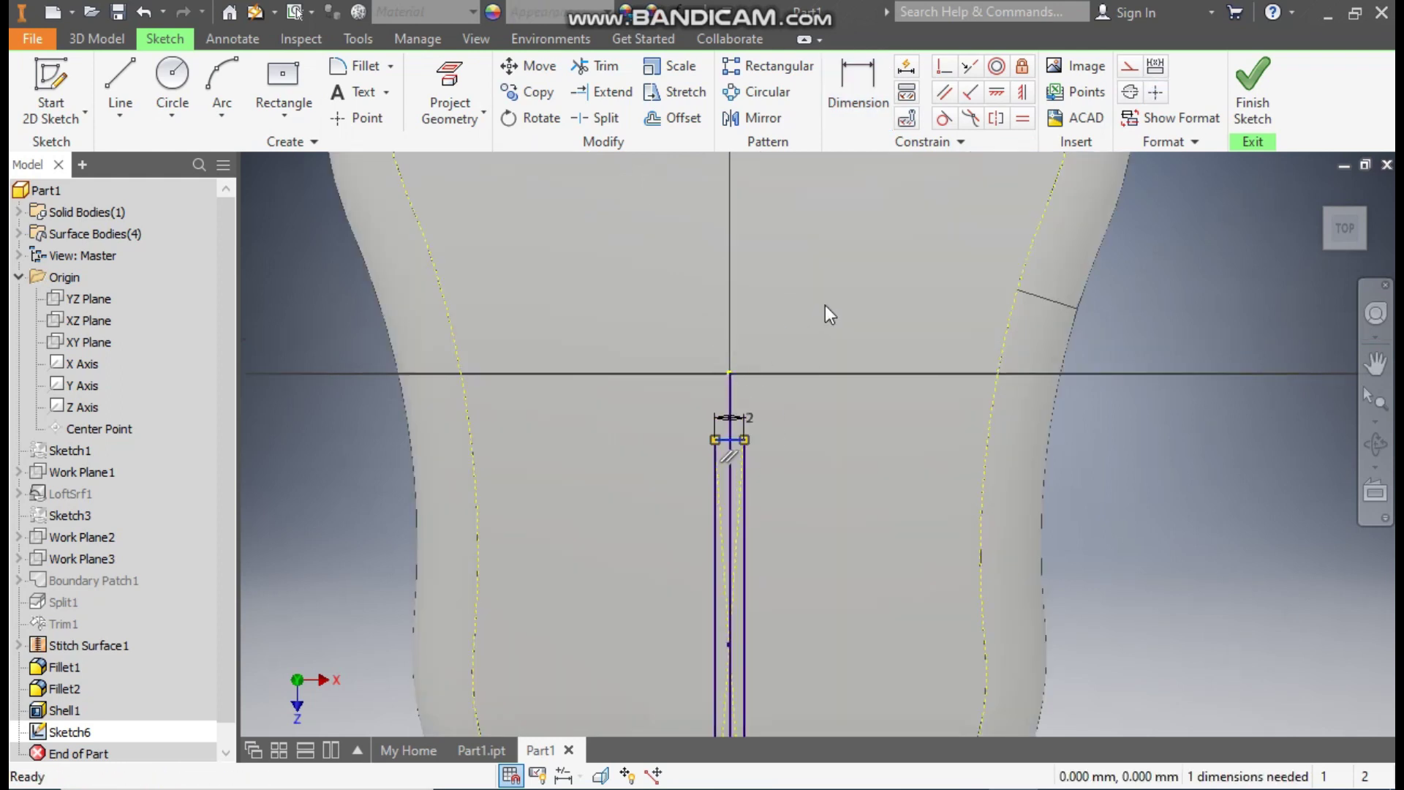
pyautogui.click(944, 67)
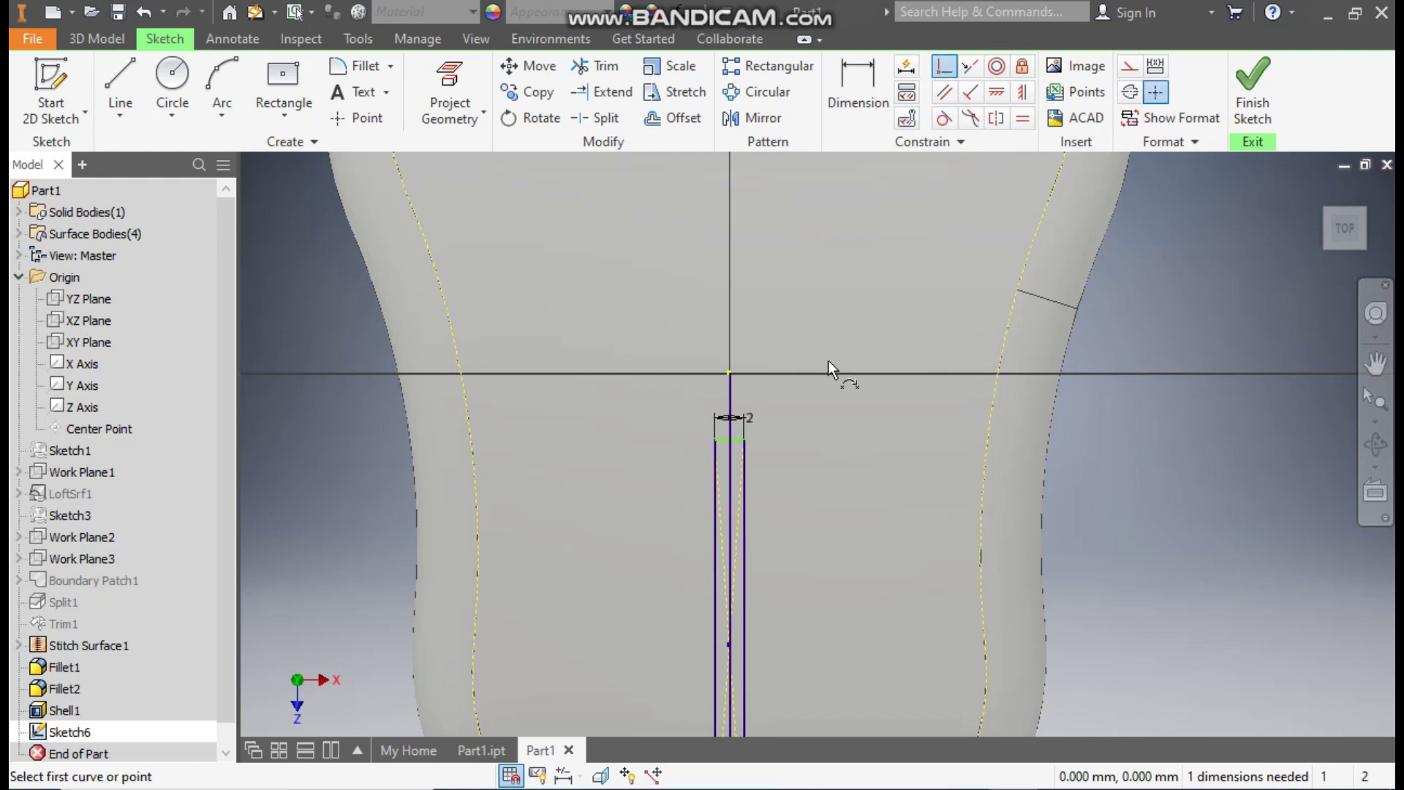
pyautogui.click(730, 371)
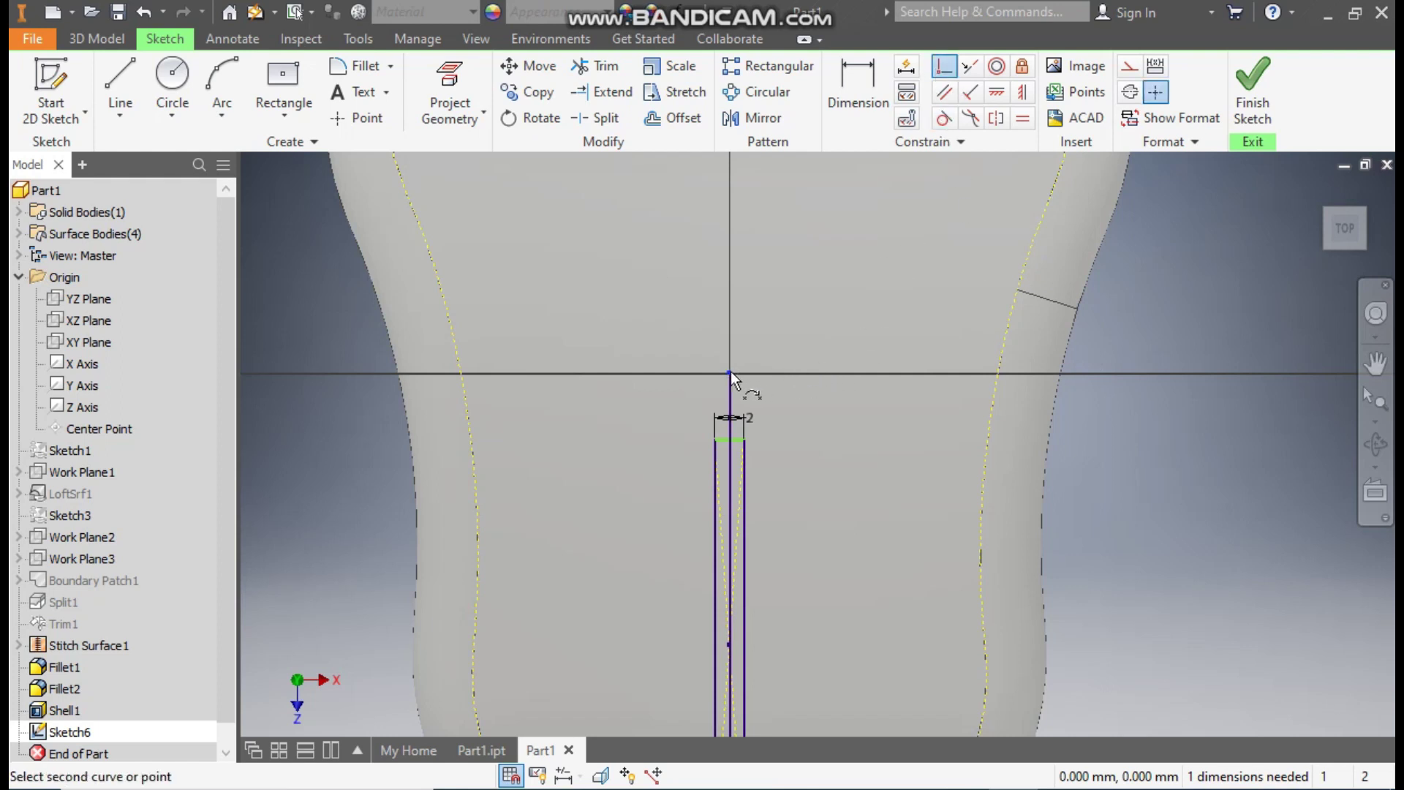
pyautogui.click(733, 438)
pyautogui.scroll(2, 775, 273)
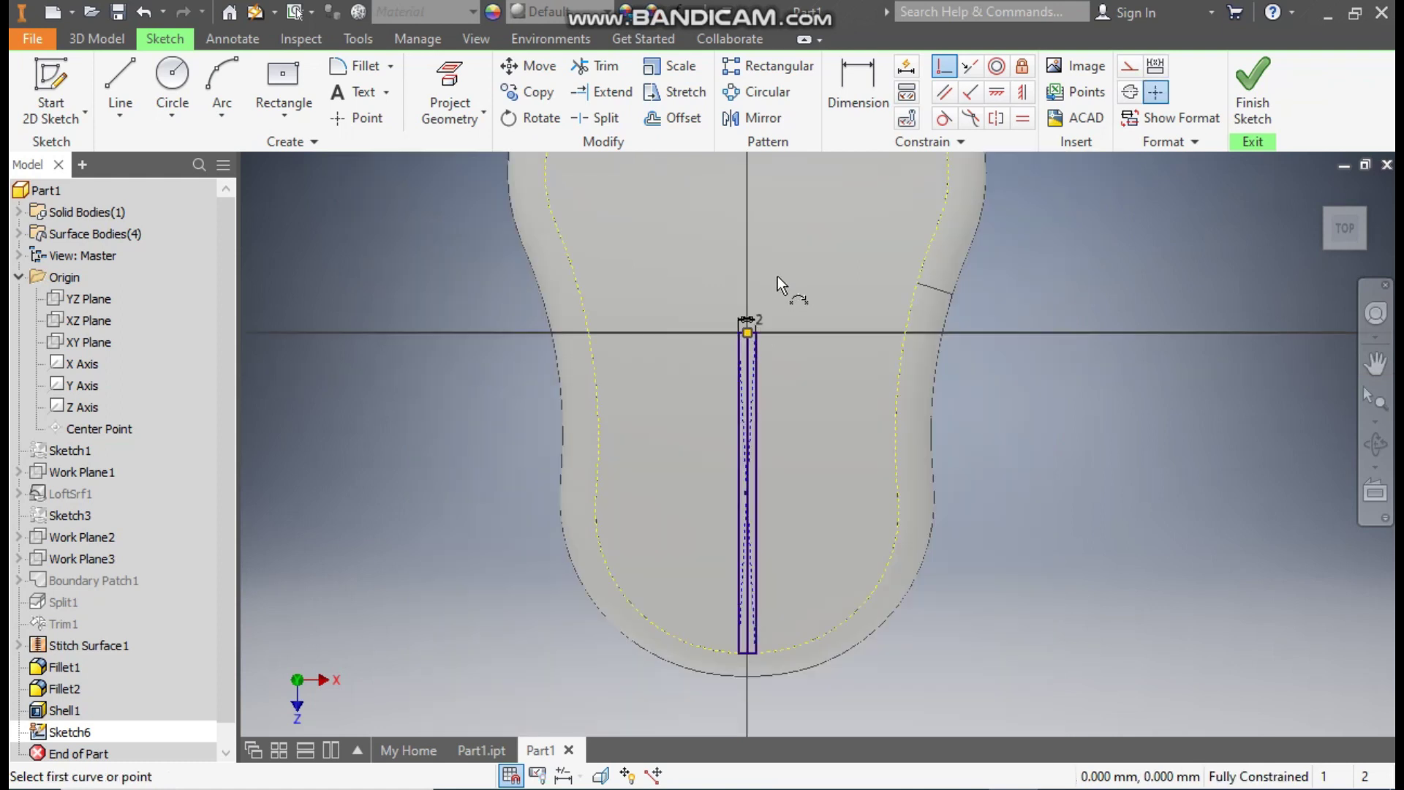
pyautogui.scroll(-2, 775, 650)
pyautogui.scroll(2, 848, 504)
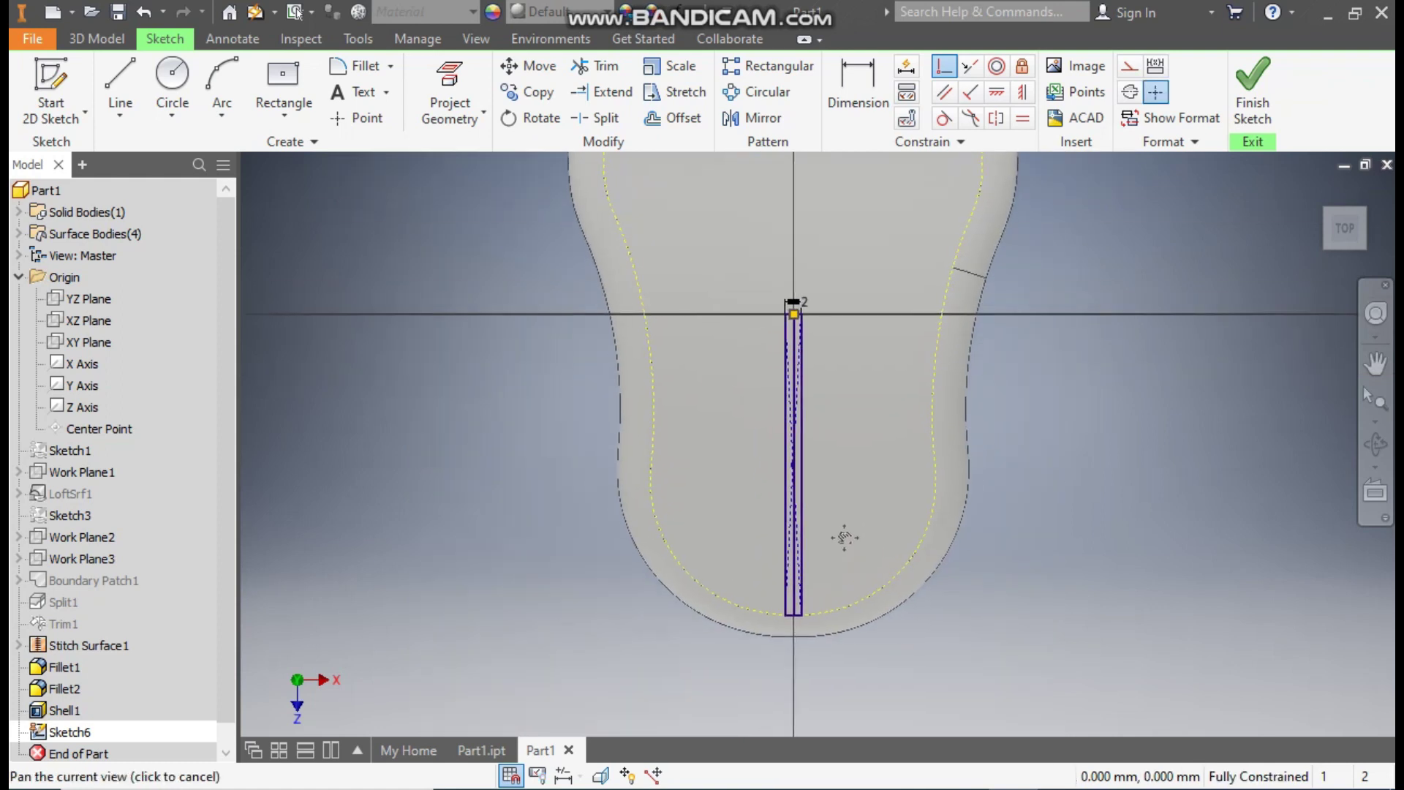
# Extrude the narrow rectangle as a cut 25 mm down through the top of the mouse body
pyautogui.click(101, 41)
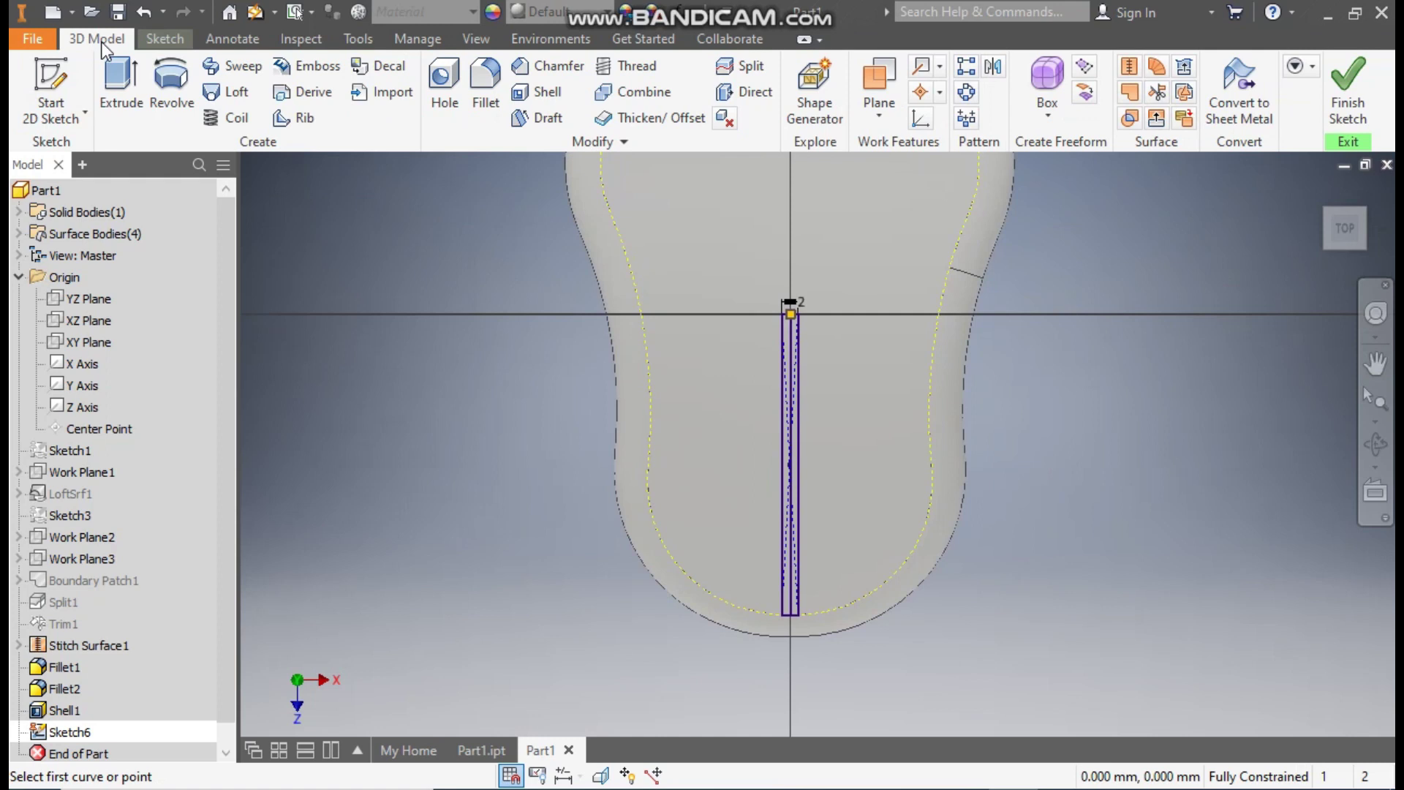
pyautogui.click(121, 103)
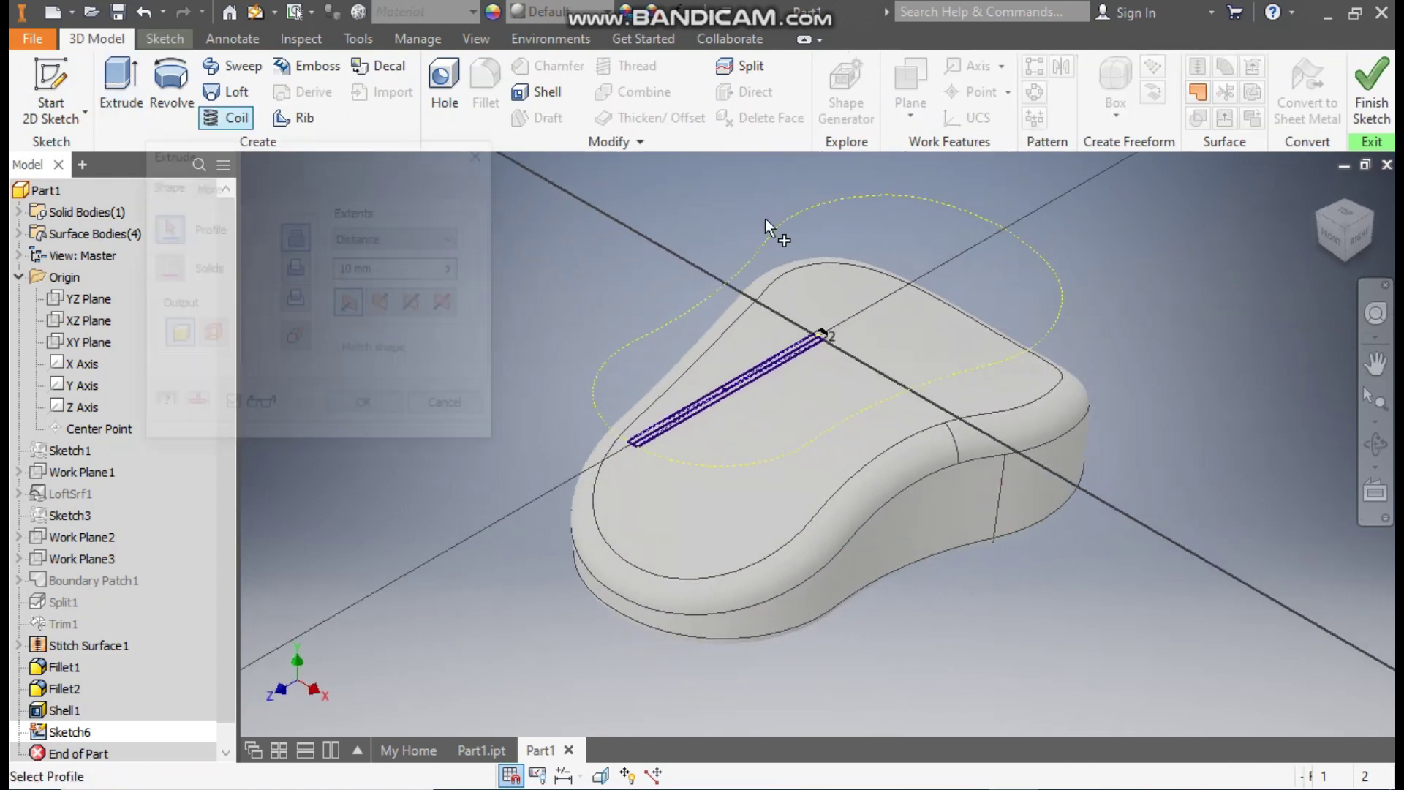
pyautogui.moveTo(964, 261)
pyautogui.mouseDown()
pyautogui.moveTo(783, 402)
pyautogui.moveTo(419, 589)
pyautogui.mouseUp()
pyautogui.scroll(-4, 905, 330)
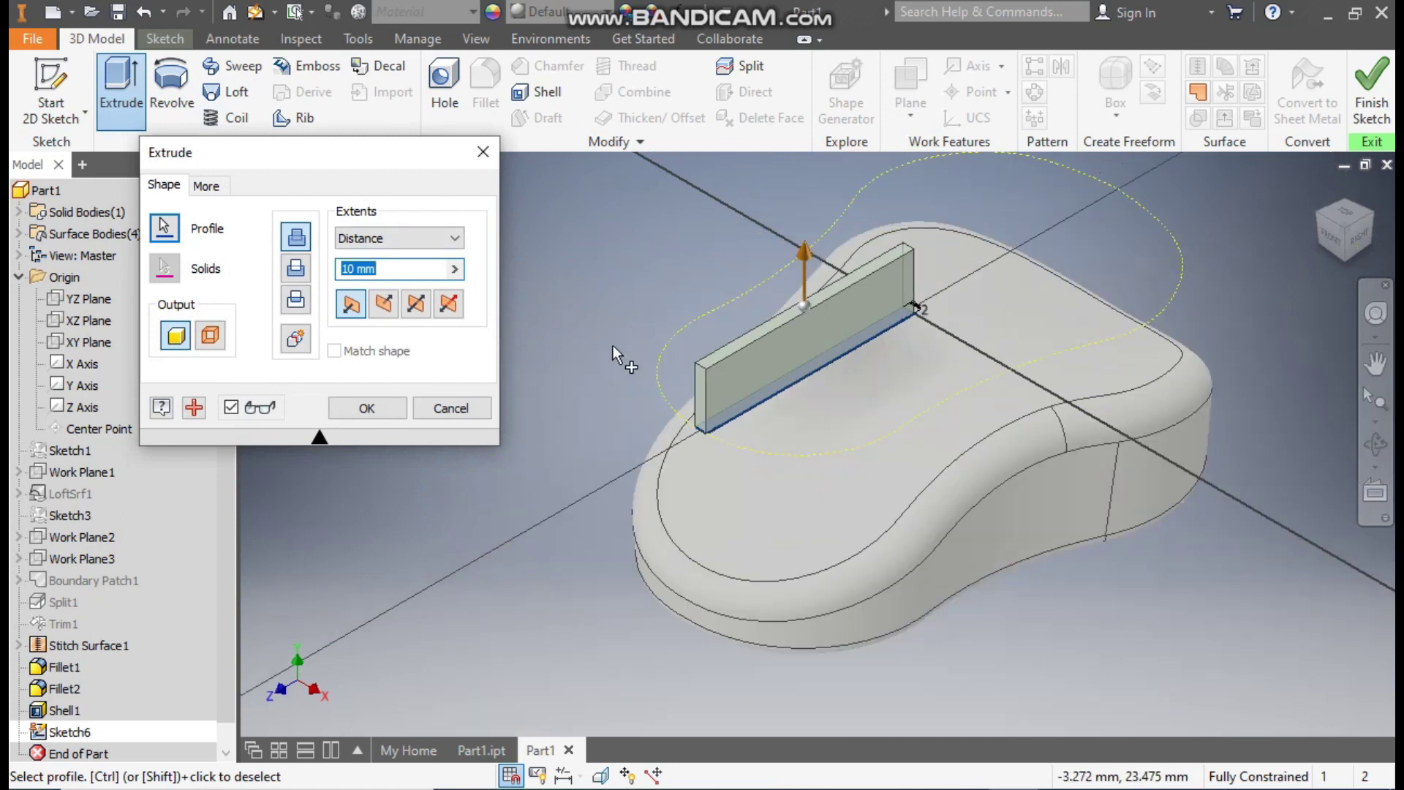
pyautogui.click(296, 268)
pyautogui.click(342, 270)
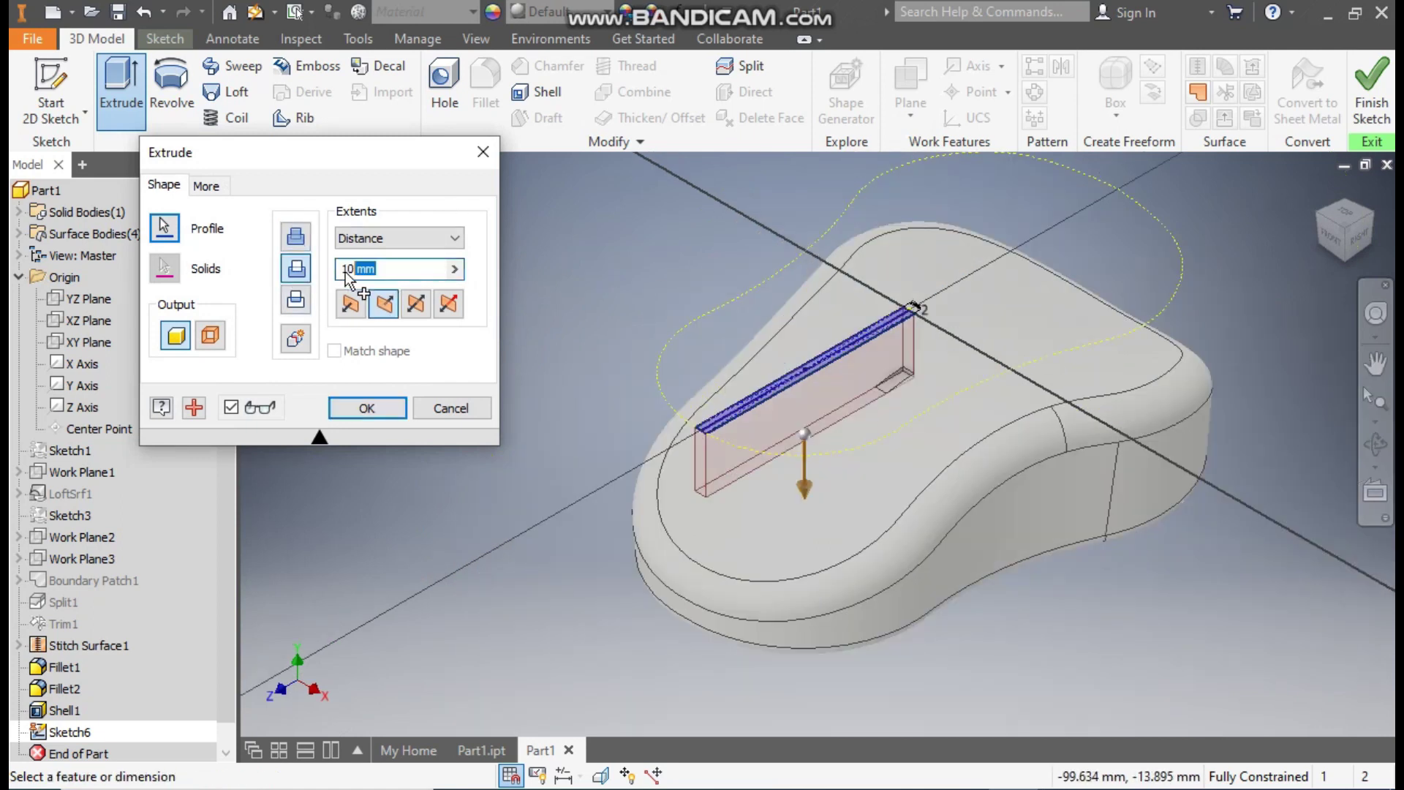
pyautogui.write('25')
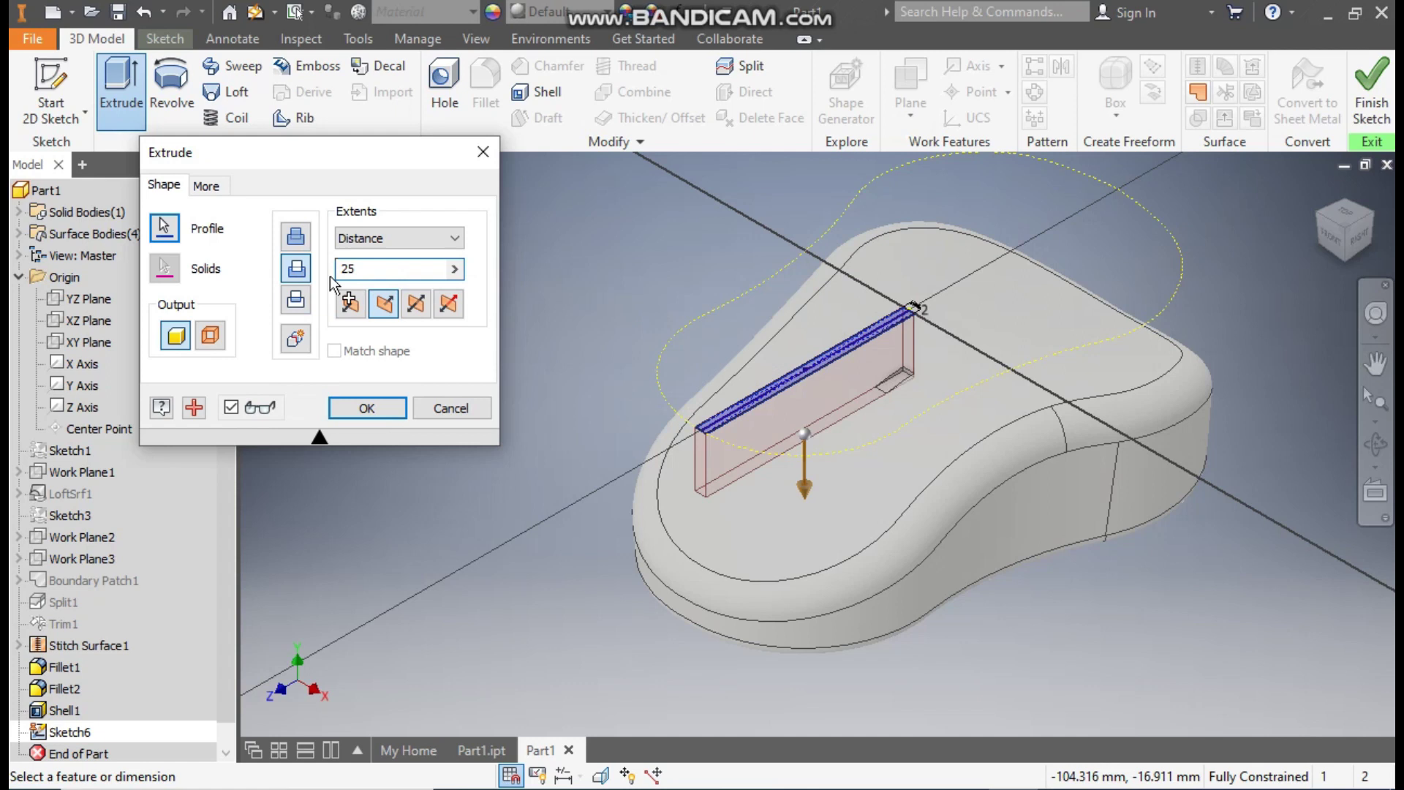
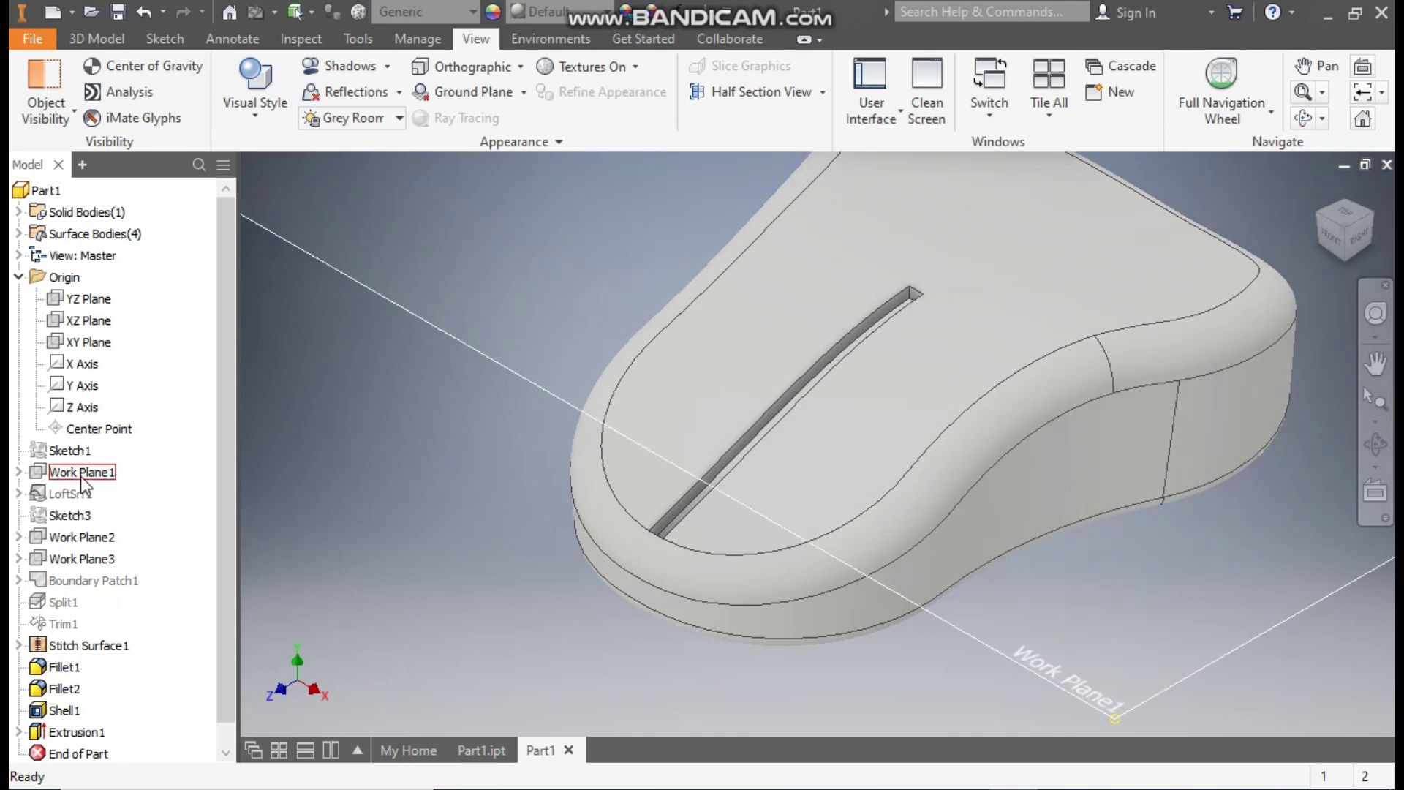
# Start a sketch on Work Plane1 and draw a center rectangle about 12 by 16 mm over the slot's lower half
pyautogui.click(78, 474)
pyautogui.click(965, 205)
pyautogui.moveTo(967, 380); pyautogui.dragTo(917, 228, button='middle')
pyautogui.scroll(-2, 917, 228)
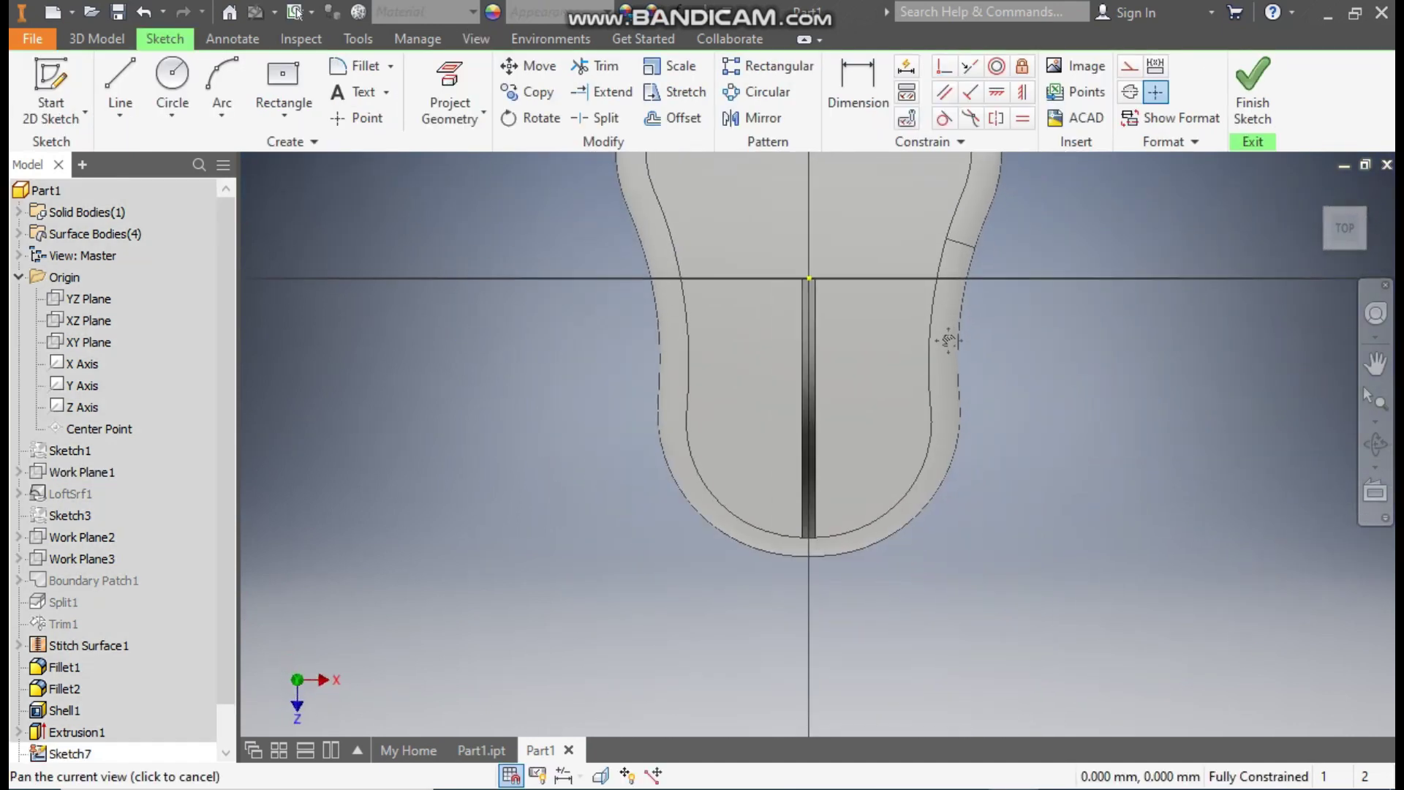
pyautogui.click(288, 112)
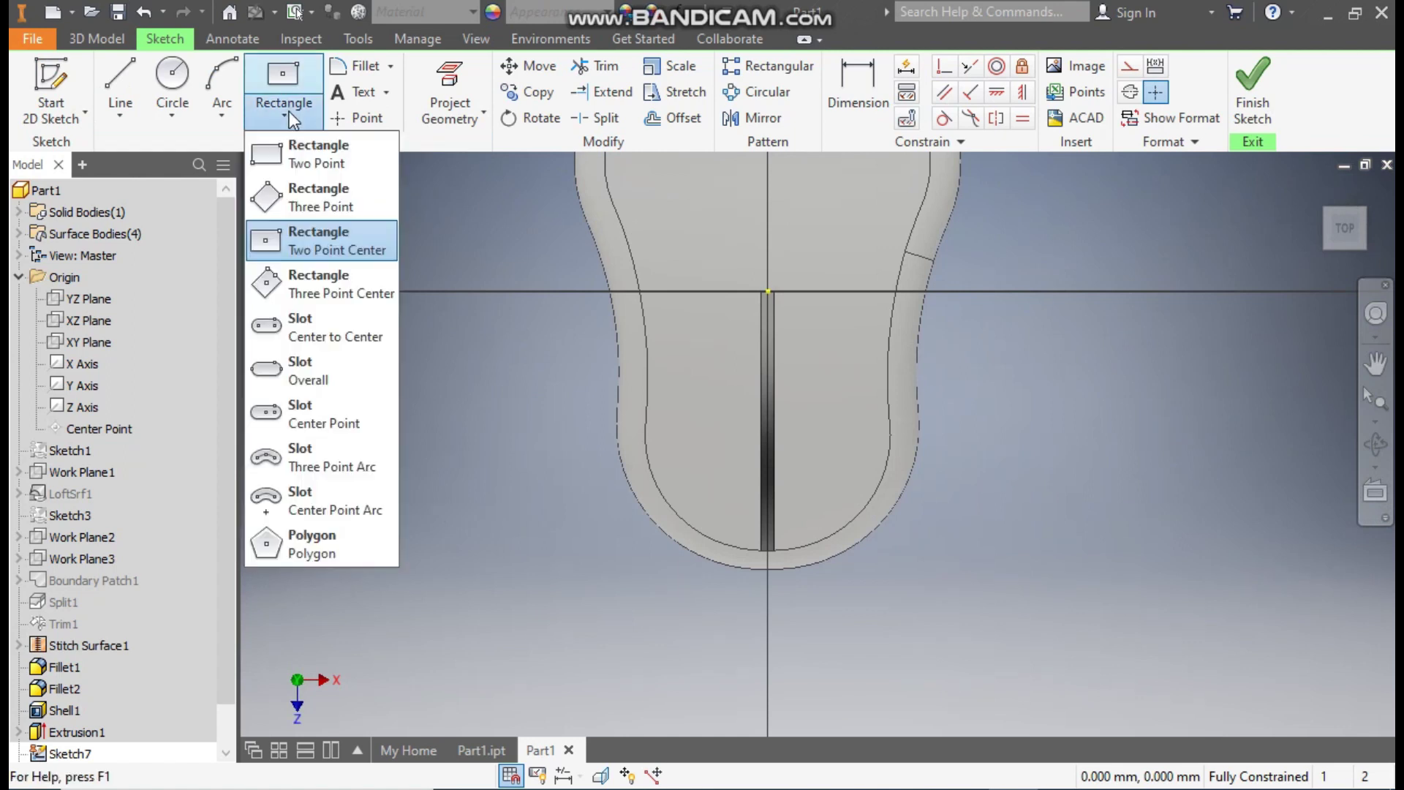
pyautogui.click(323, 240)
pyautogui.click(767, 435)
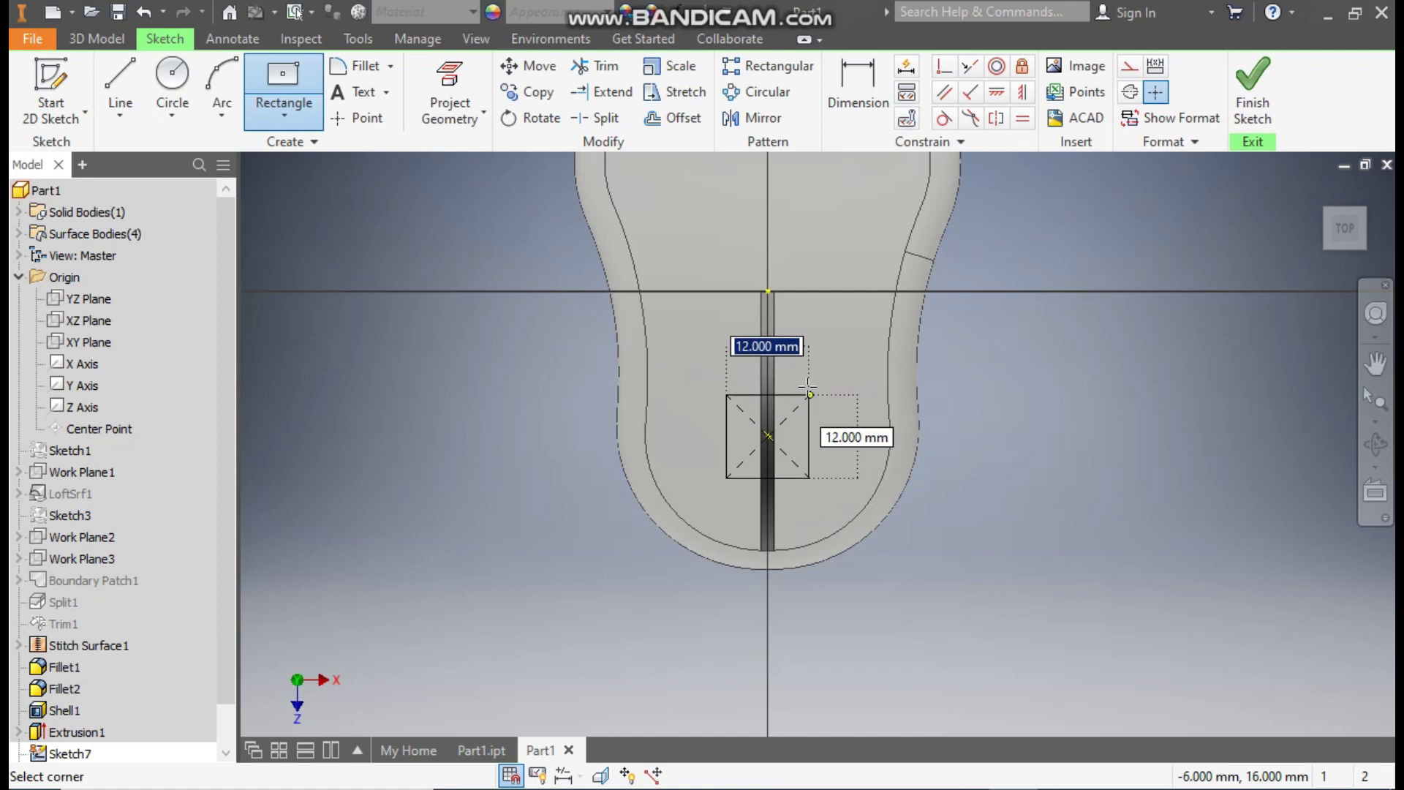
pyautogui.click(809, 381)
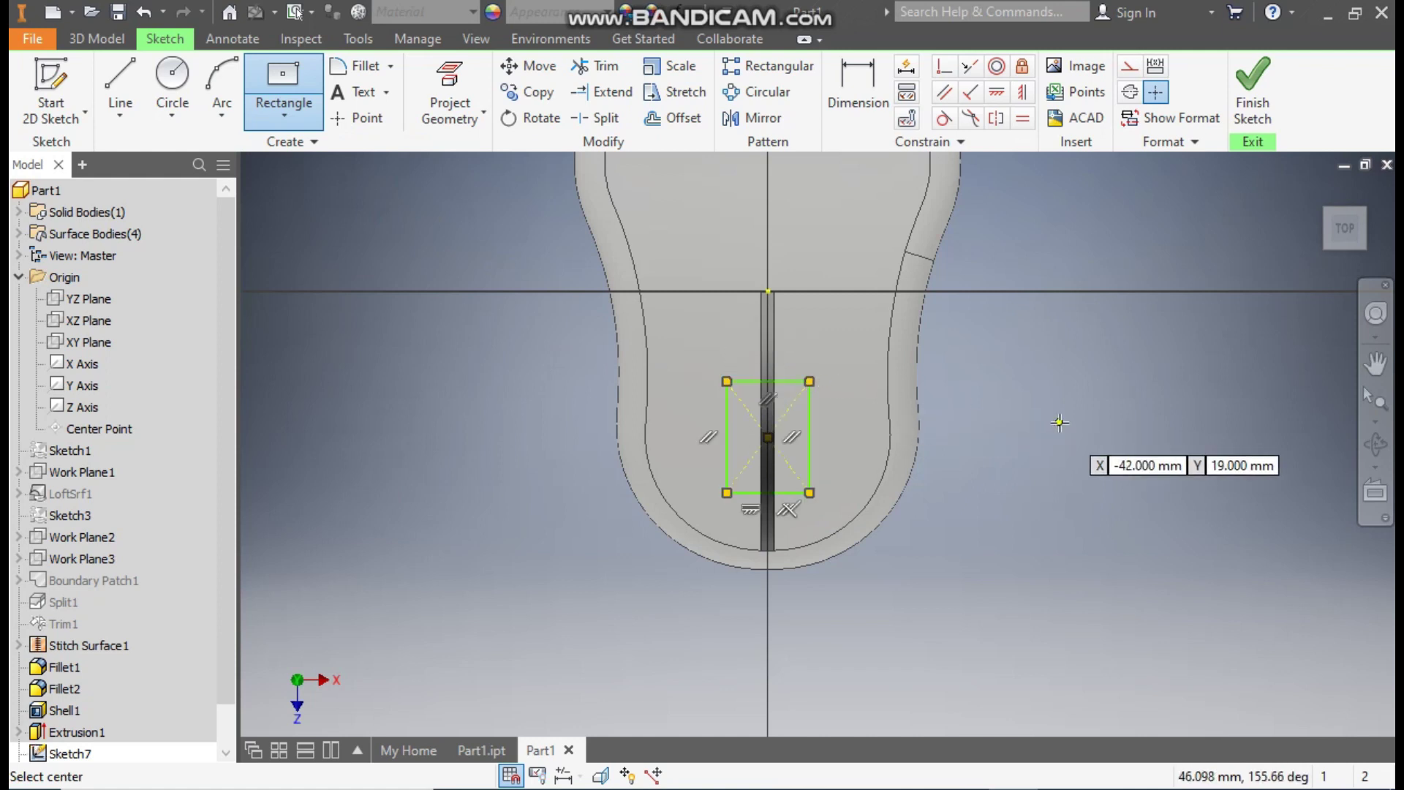
# Dimension the rectangle's center 20 mm from the origin
pyautogui.click(857, 91)
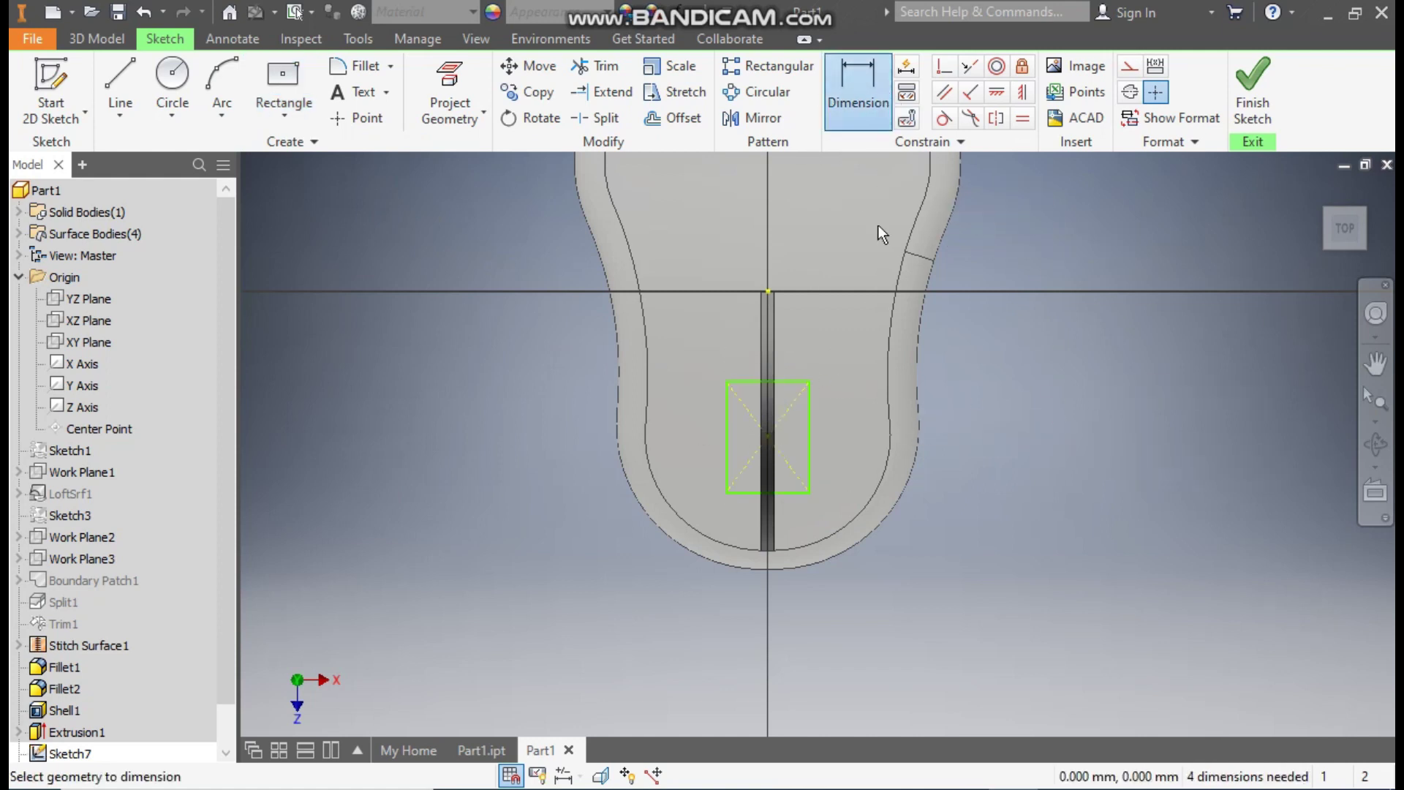
pyautogui.click(768, 292)
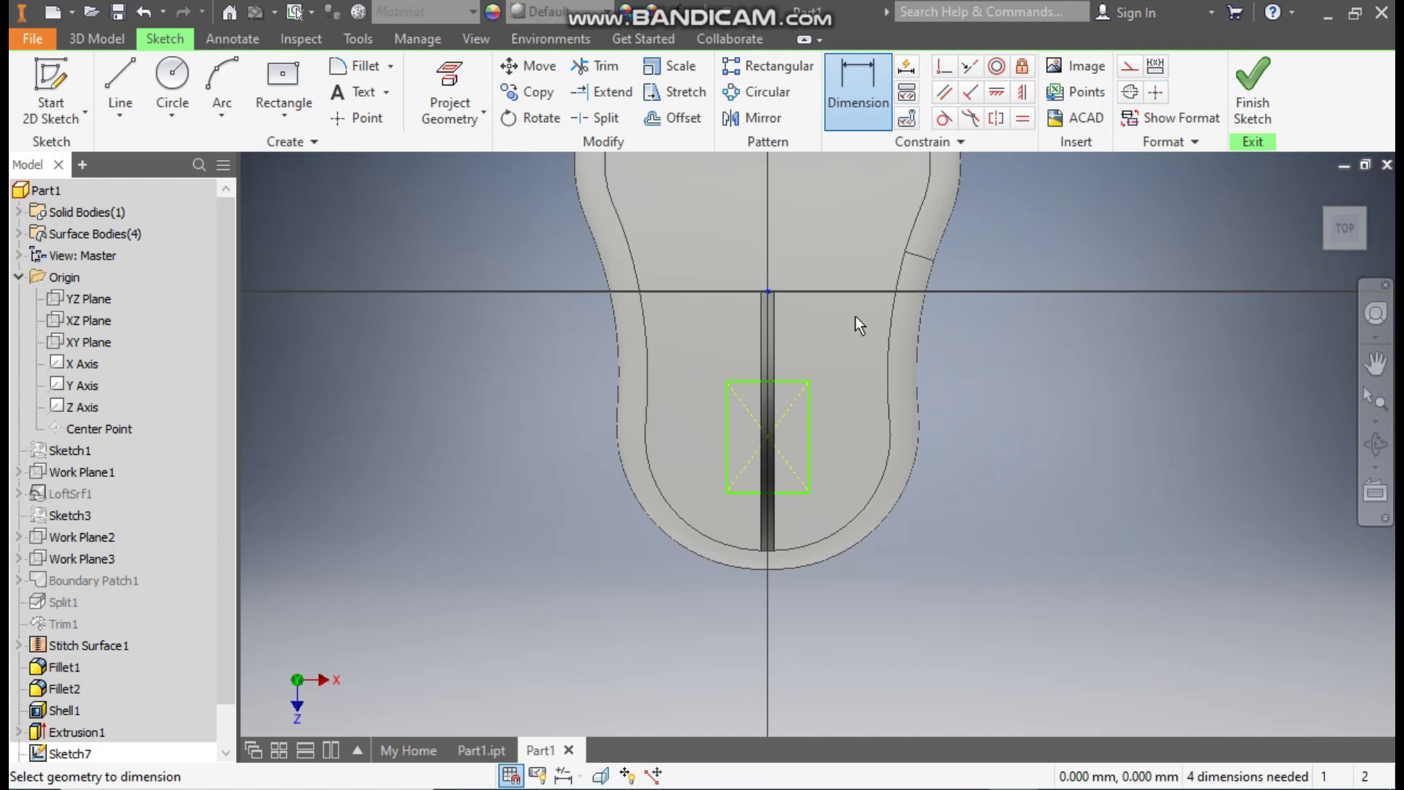
pyautogui.click(769, 436)
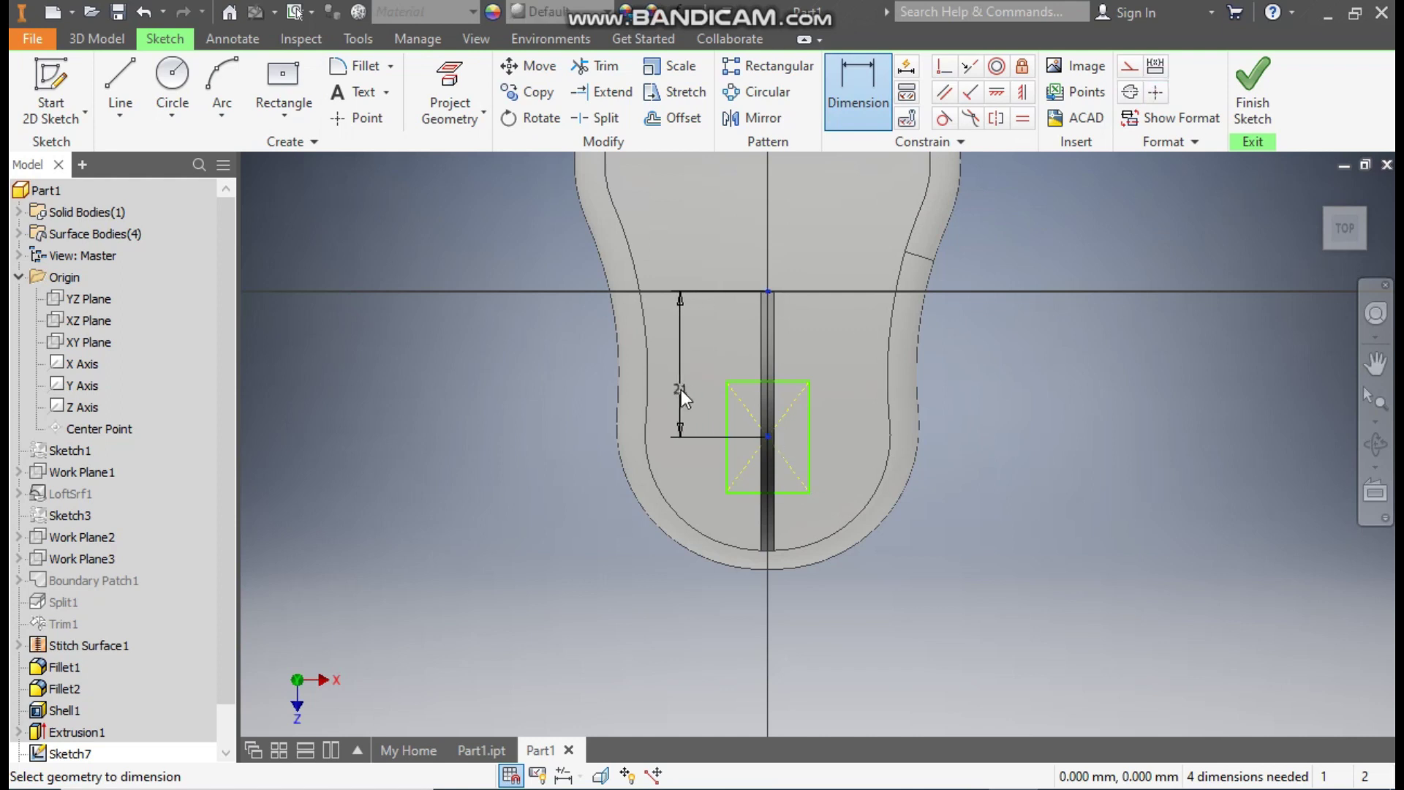
pyautogui.click(681, 390)
pyautogui.write('20')
pyautogui.press('Return')
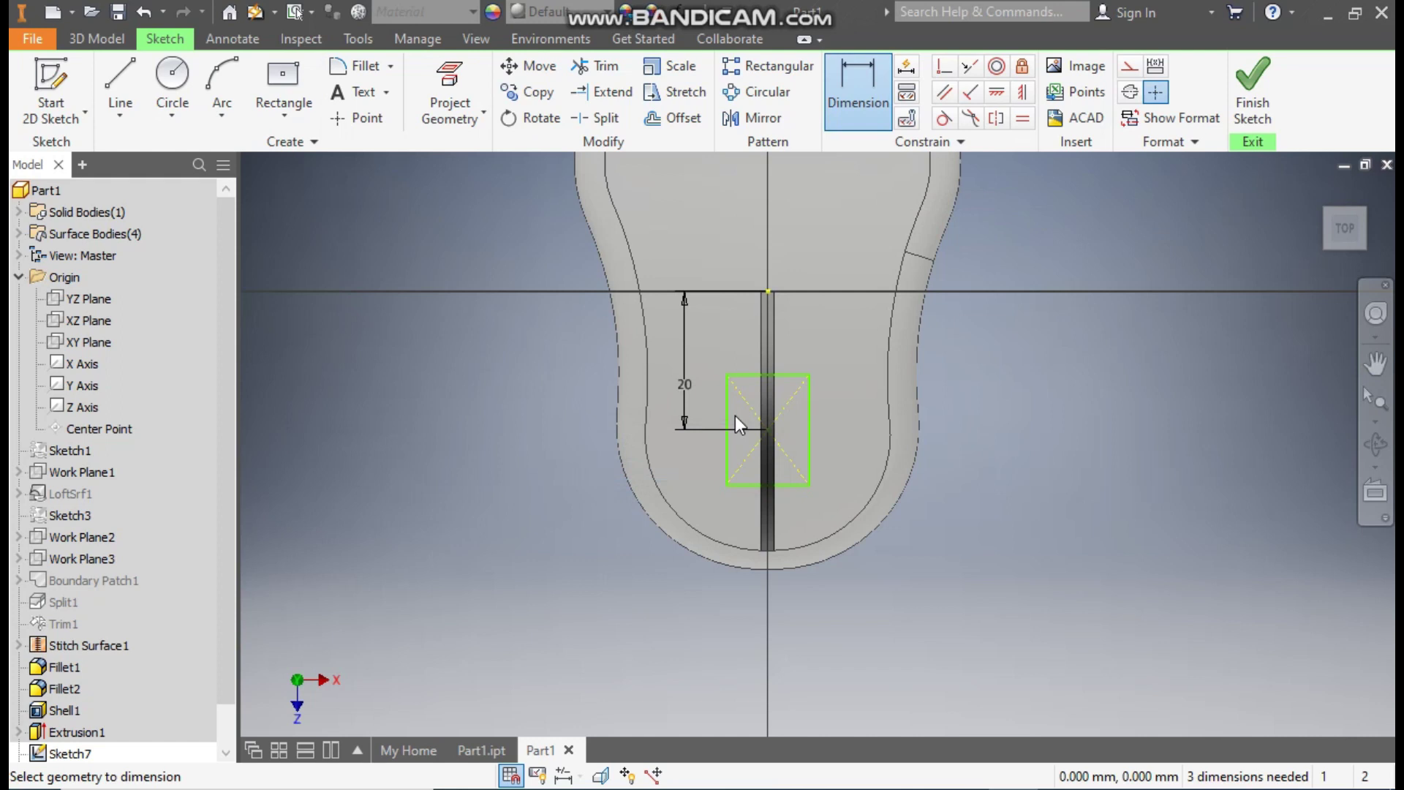
# Dimension the rectangle's height to 16 mm and its width to 6 mm
pyautogui.click(811, 428)
pyautogui.click(848, 436)
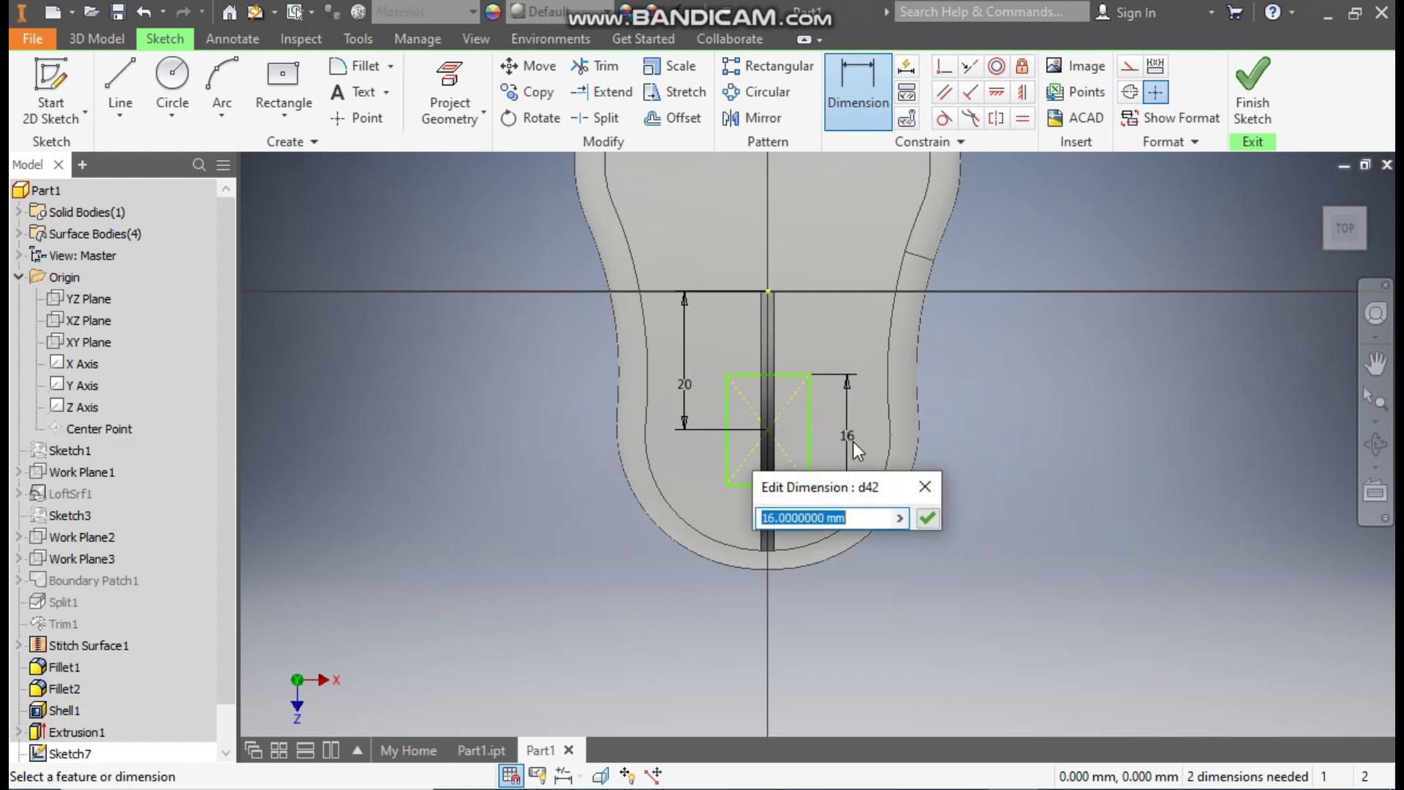
pyautogui.click(928, 518)
pyautogui.click(798, 375)
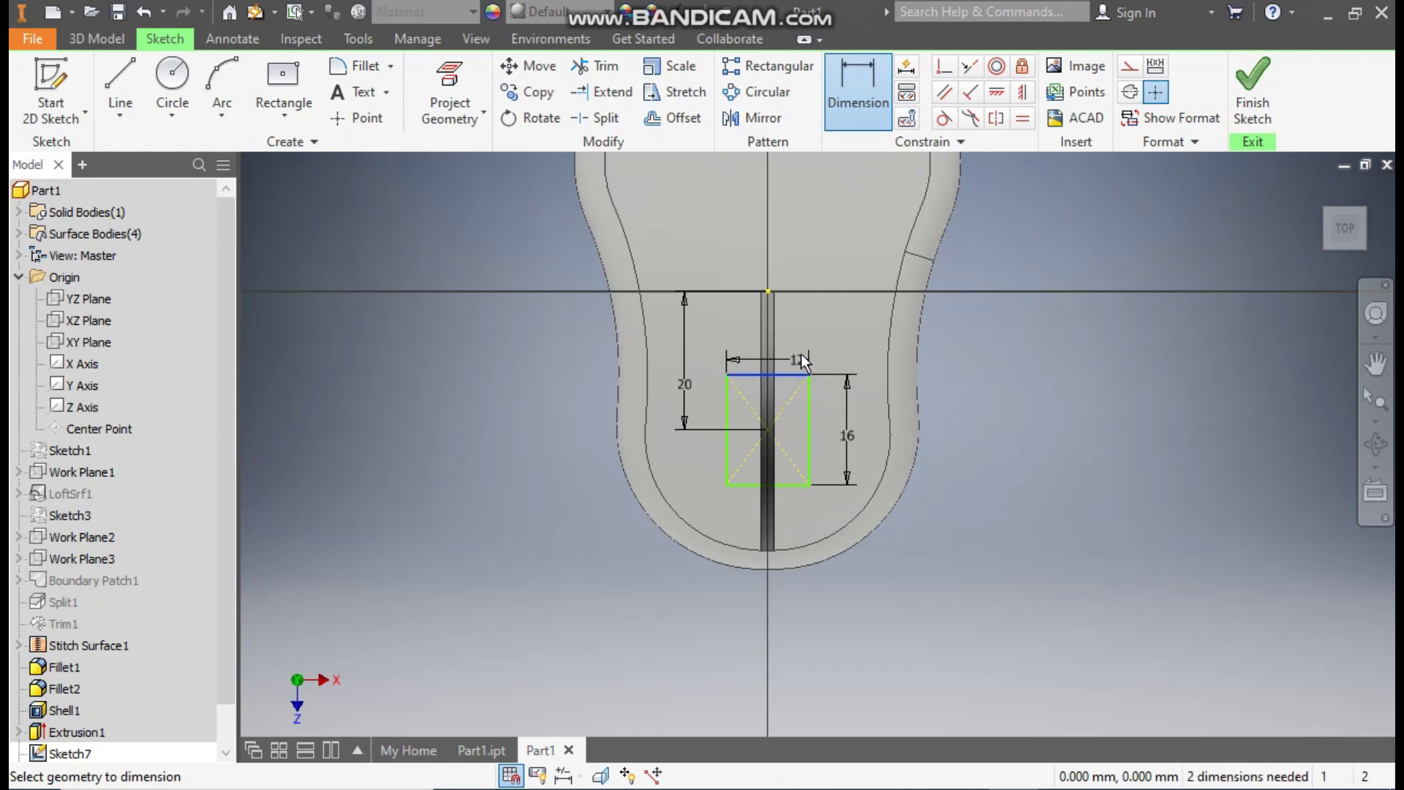
pyautogui.click(822, 346)
pyautogui.write('6')
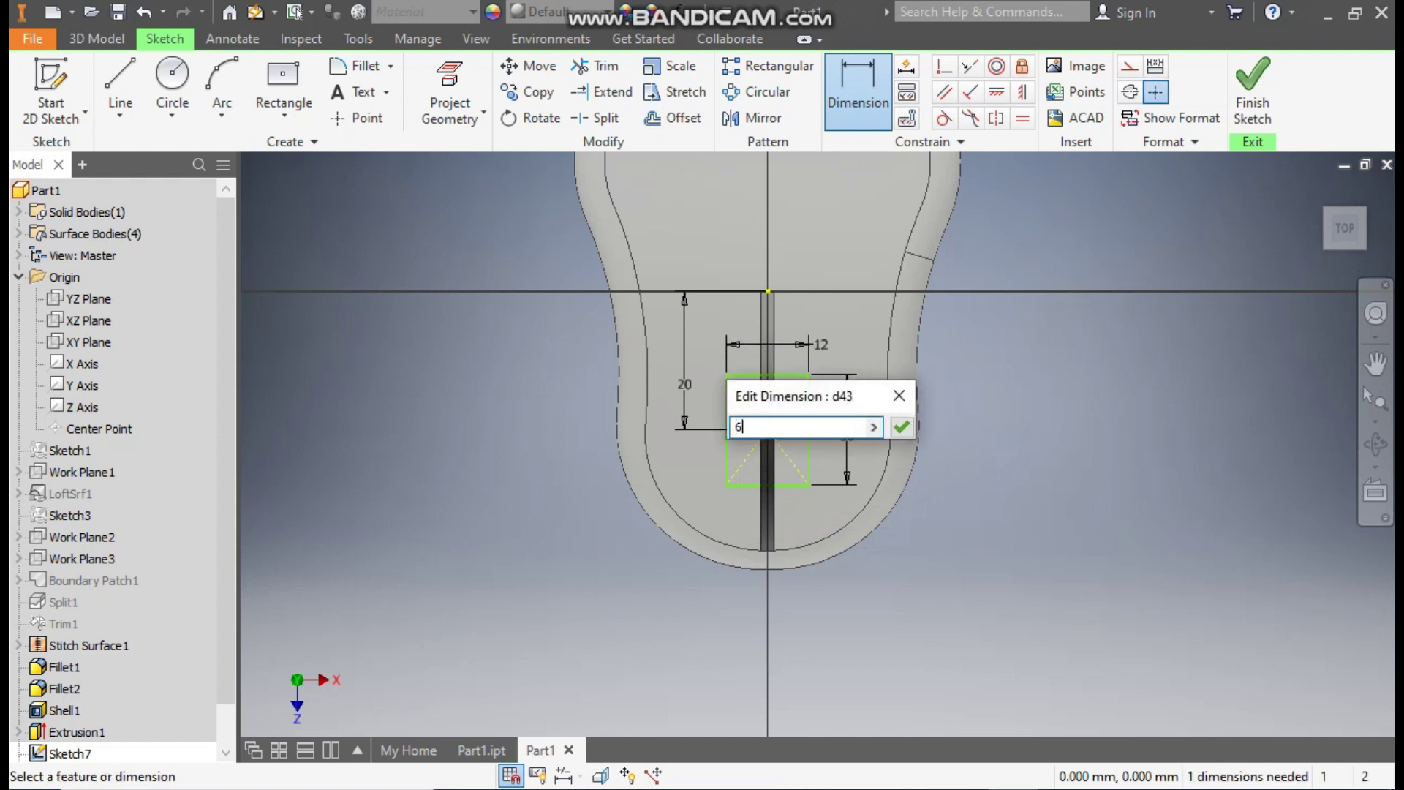
pyautogui.press('Return')
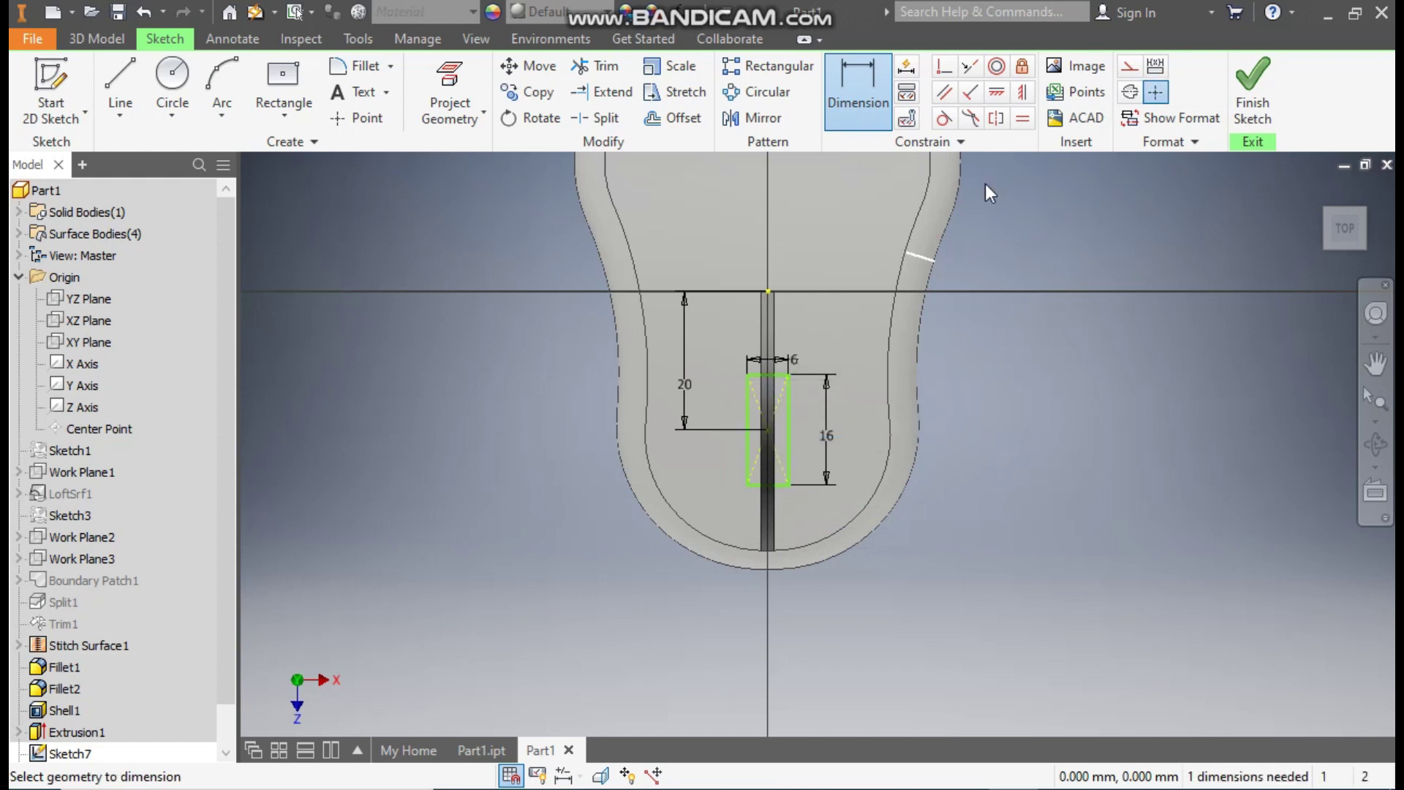
# Align the rectangle's center vertically with the origin using the Vertical constraint
pyautogui.click(1021, 94)
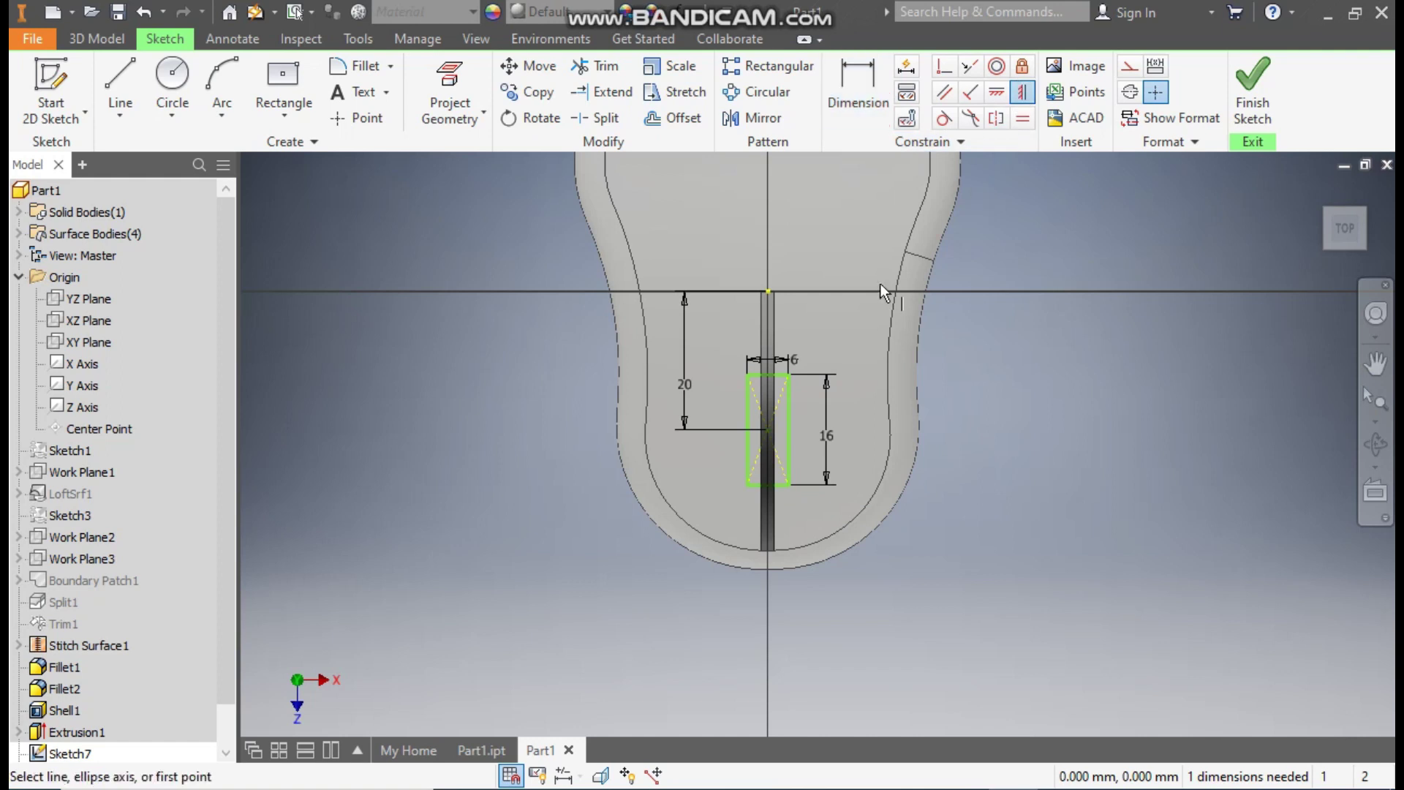
pyautogui.click(767, 291)
pyautogui.click(769, 430)
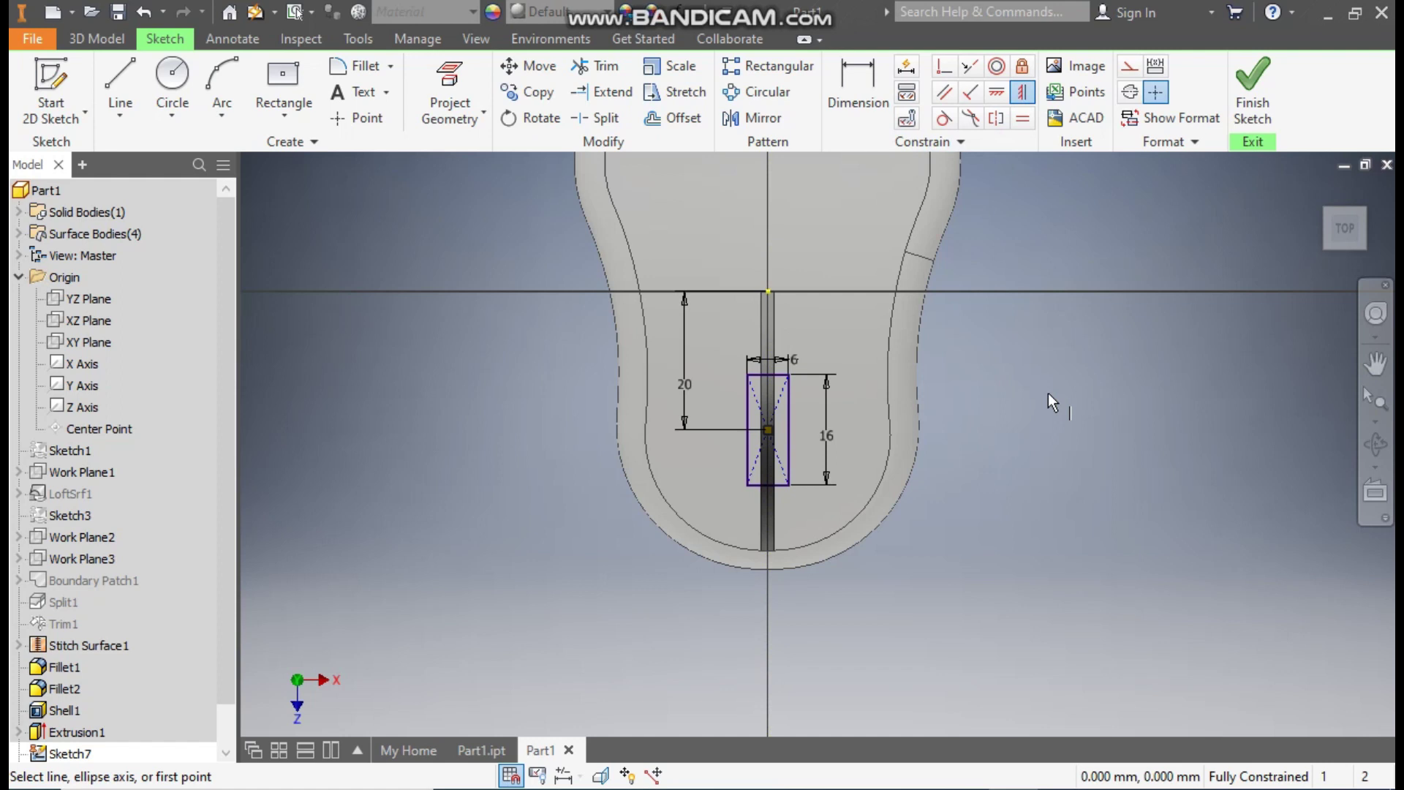
# Round the four corners of the scroll wheel rectangle with 2 mm sketch fillets
pyautogui.scroll(3, 781, 412)
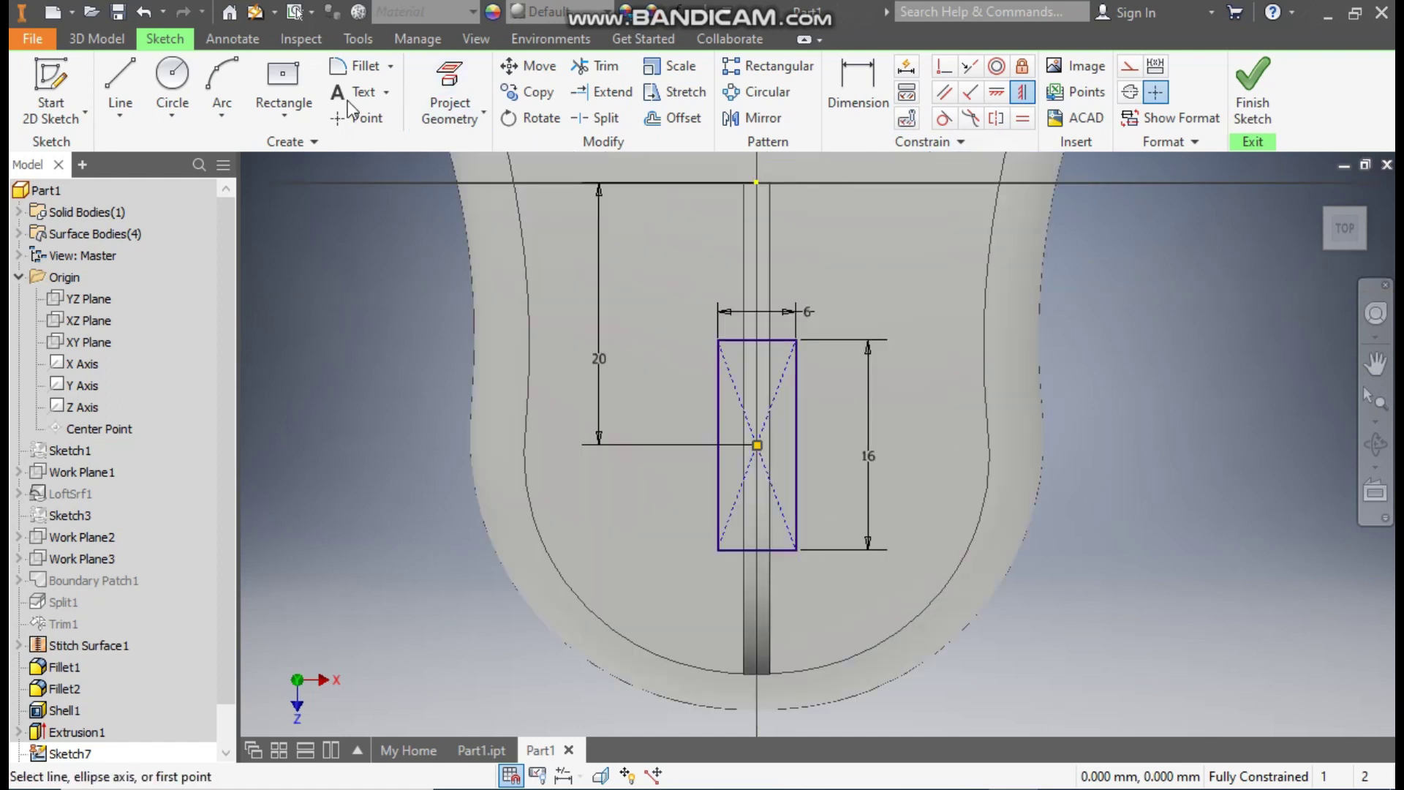
pyautogui.click(360, 65)
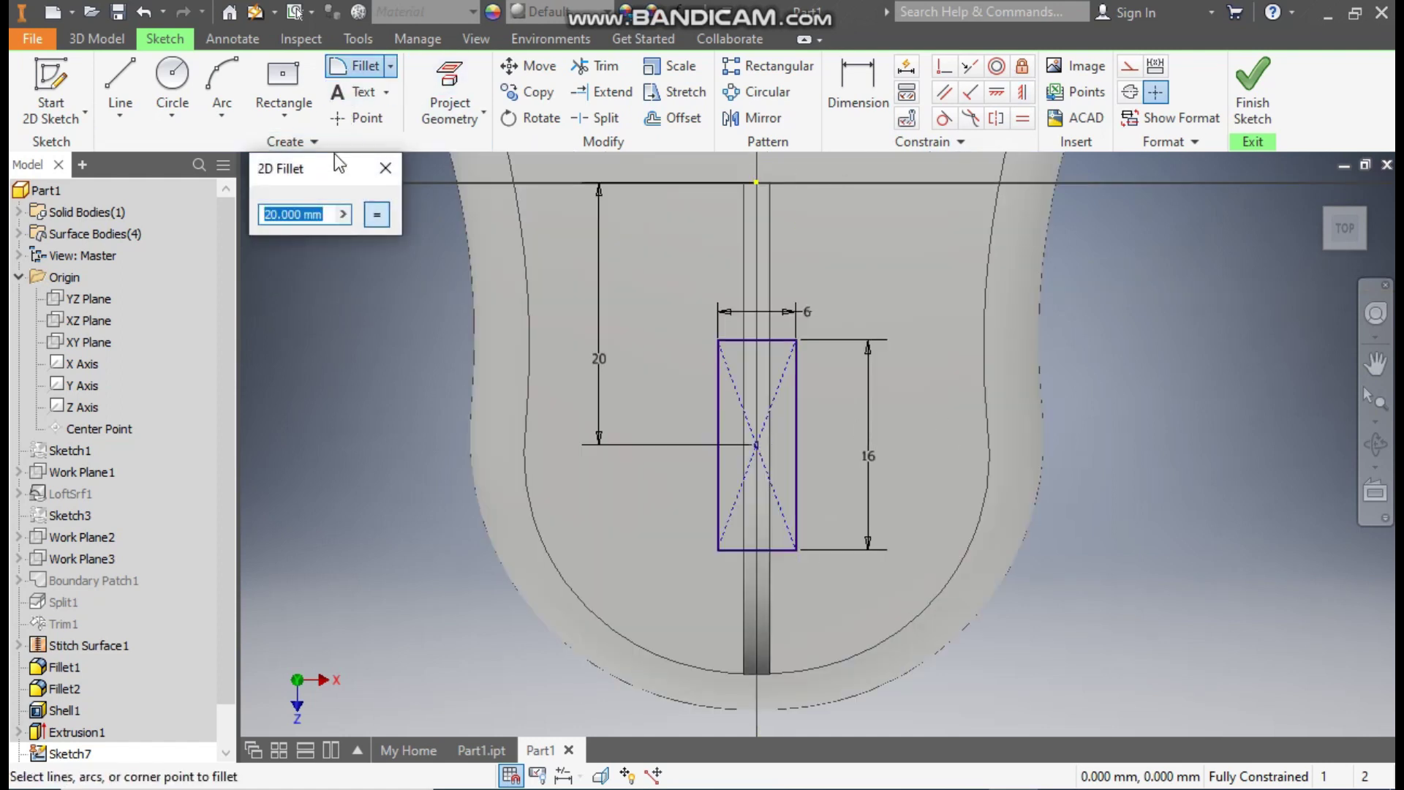
pyautogui.write('2')
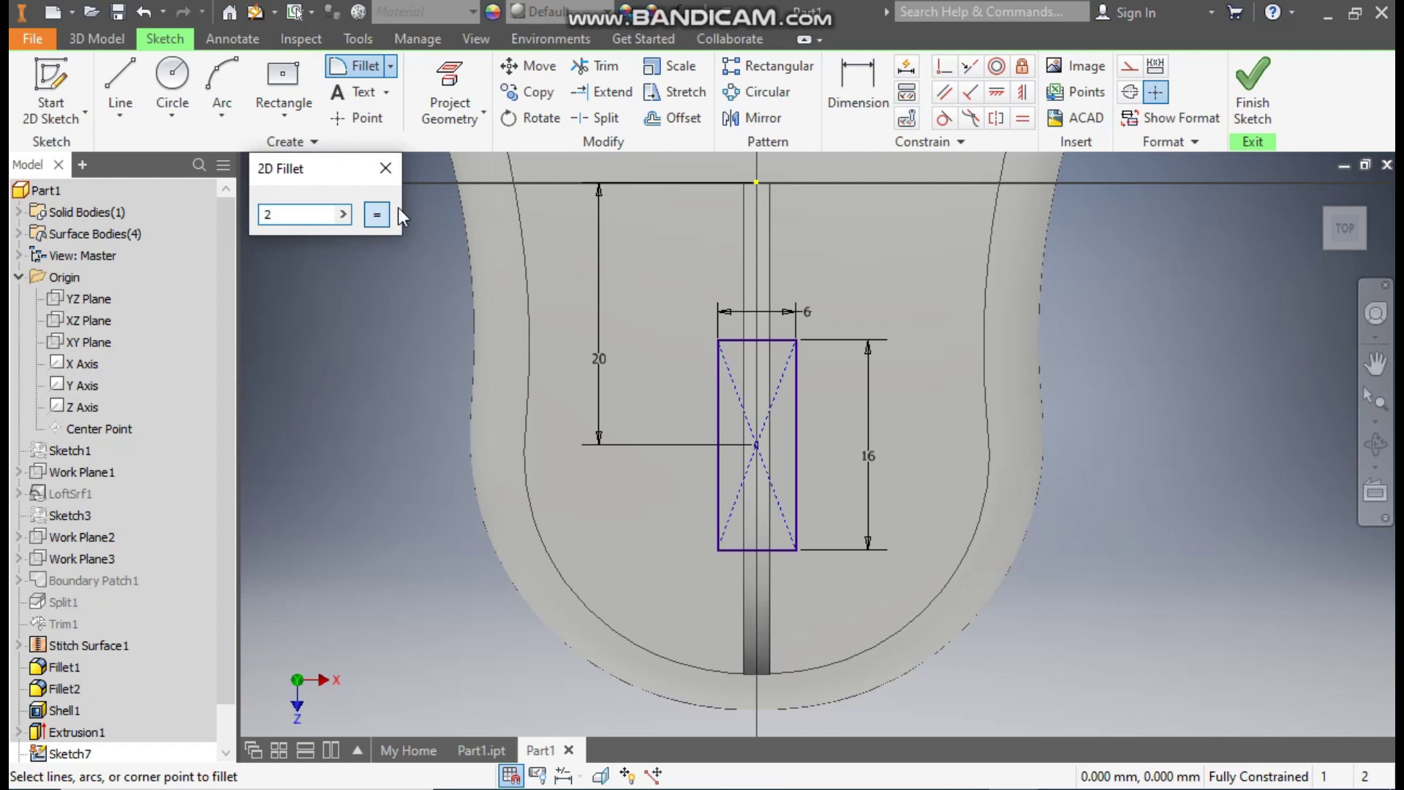
pyautogui.click(750, 339)
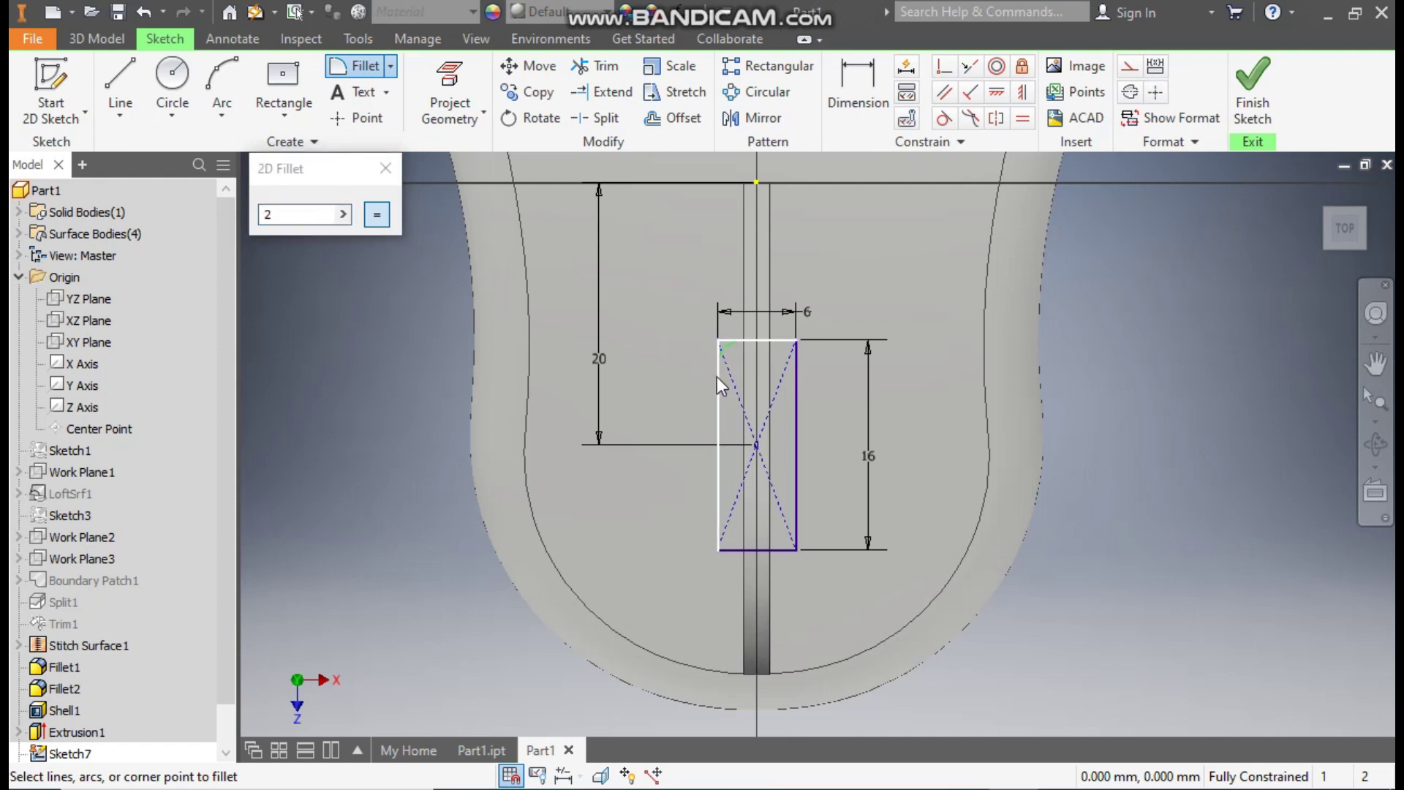
pyautogui.click(718, 376)
pyautogui.click(780, 343)
pyautogui.click(797, 420)
pyautogui.click(780, 548)
pyautogui.click(797, 505)
pyautogui.click(717, 516)
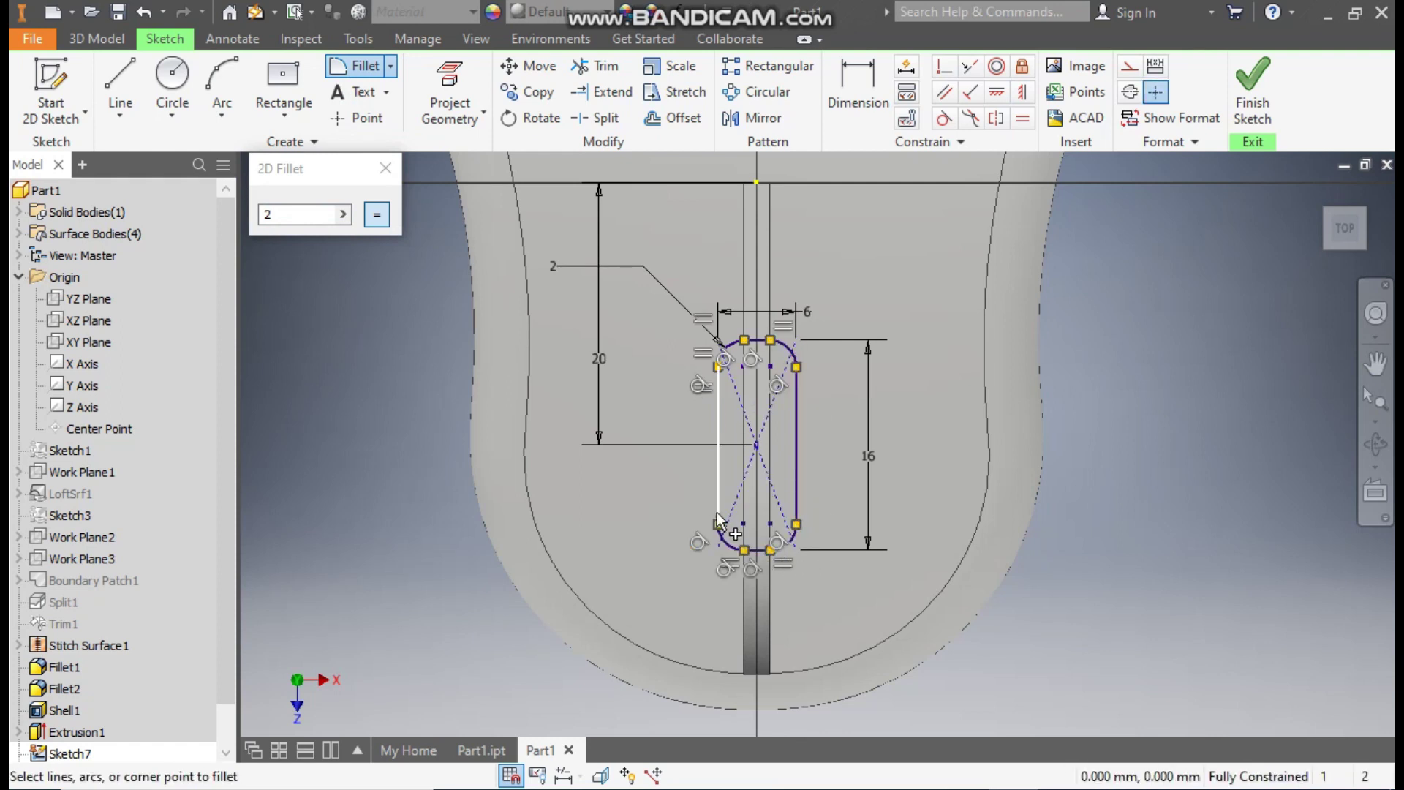
pyautogui.click(386, 169)
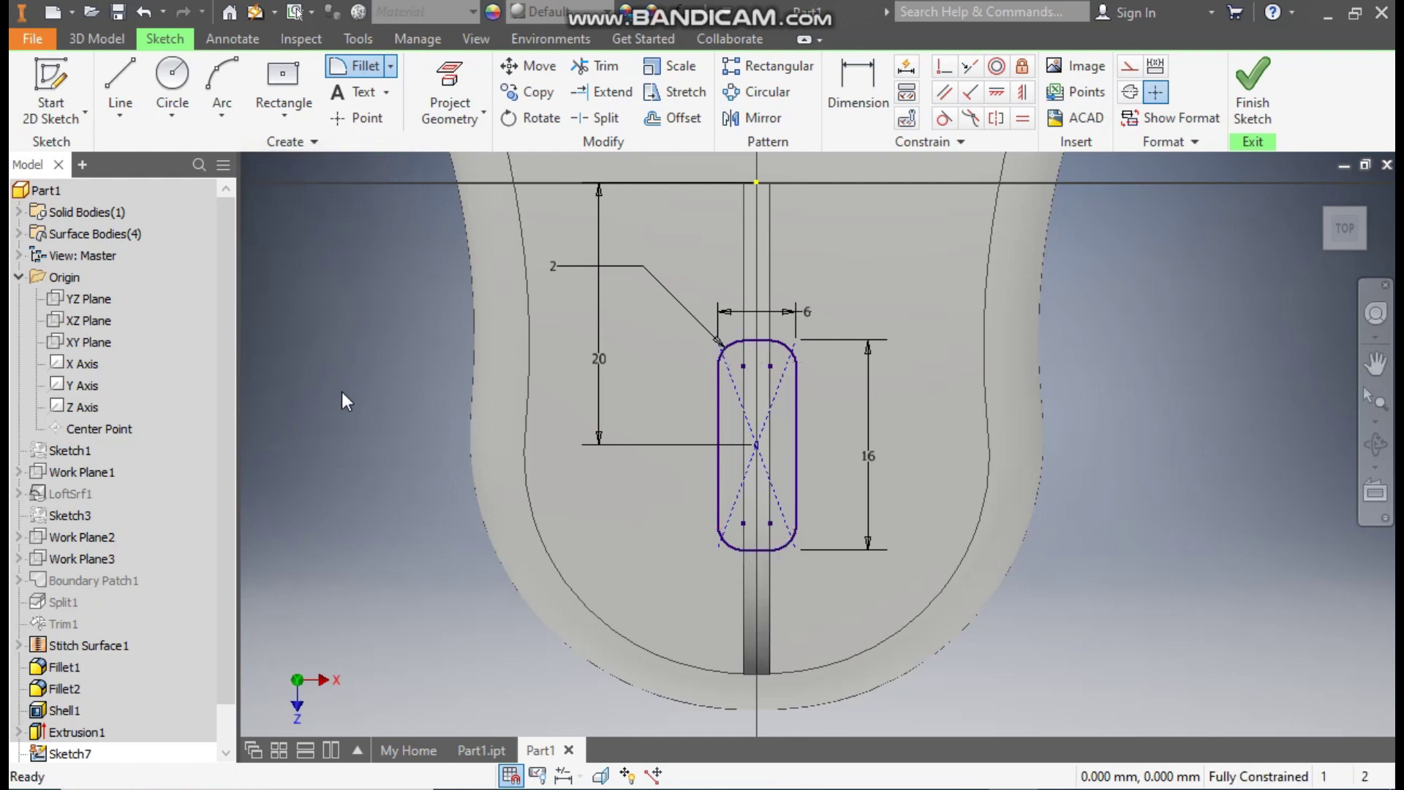
# Extrude the rounded rectangle as a cut 25 mm downward through the top of the mouse body
pyautogui.click(94, 42)
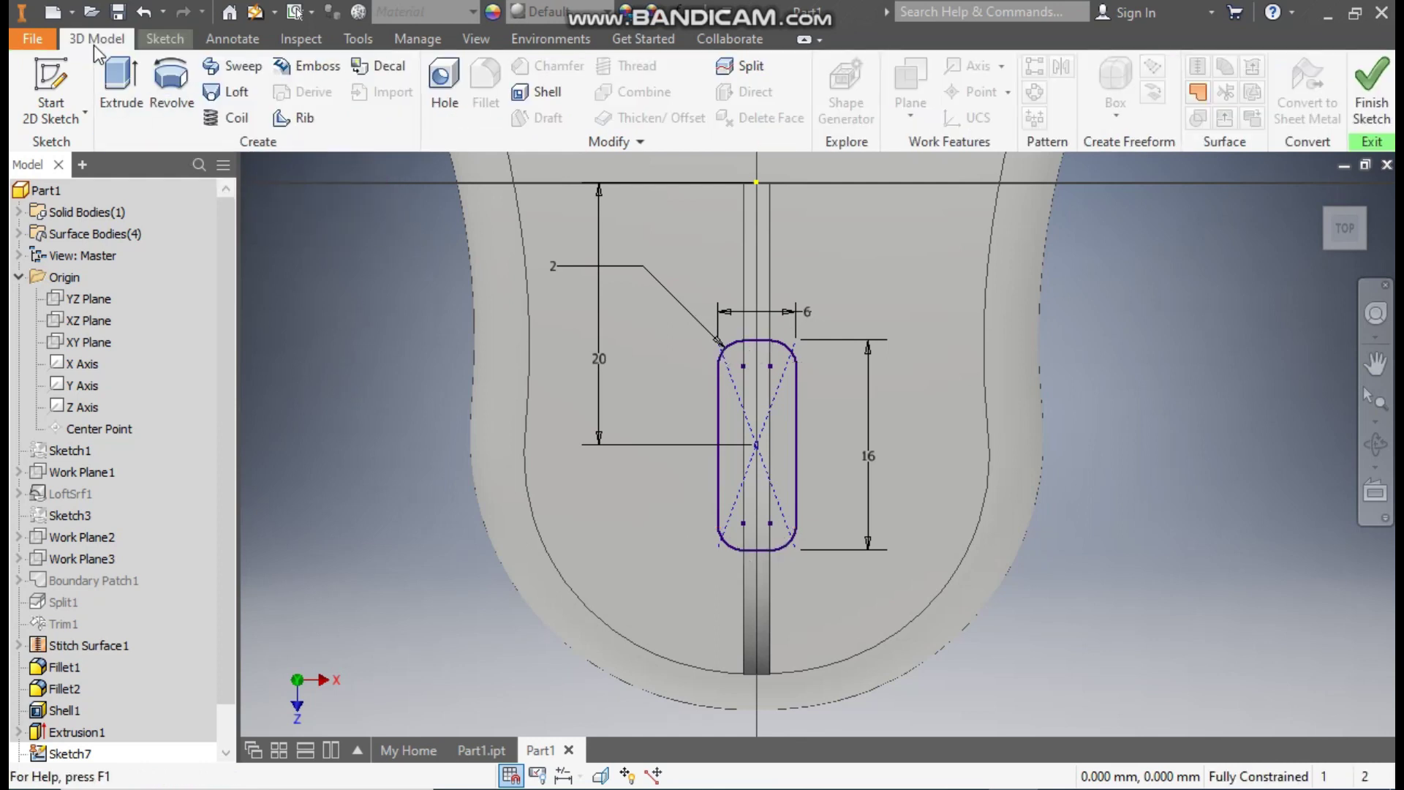
pyautogui.click(115, 85)
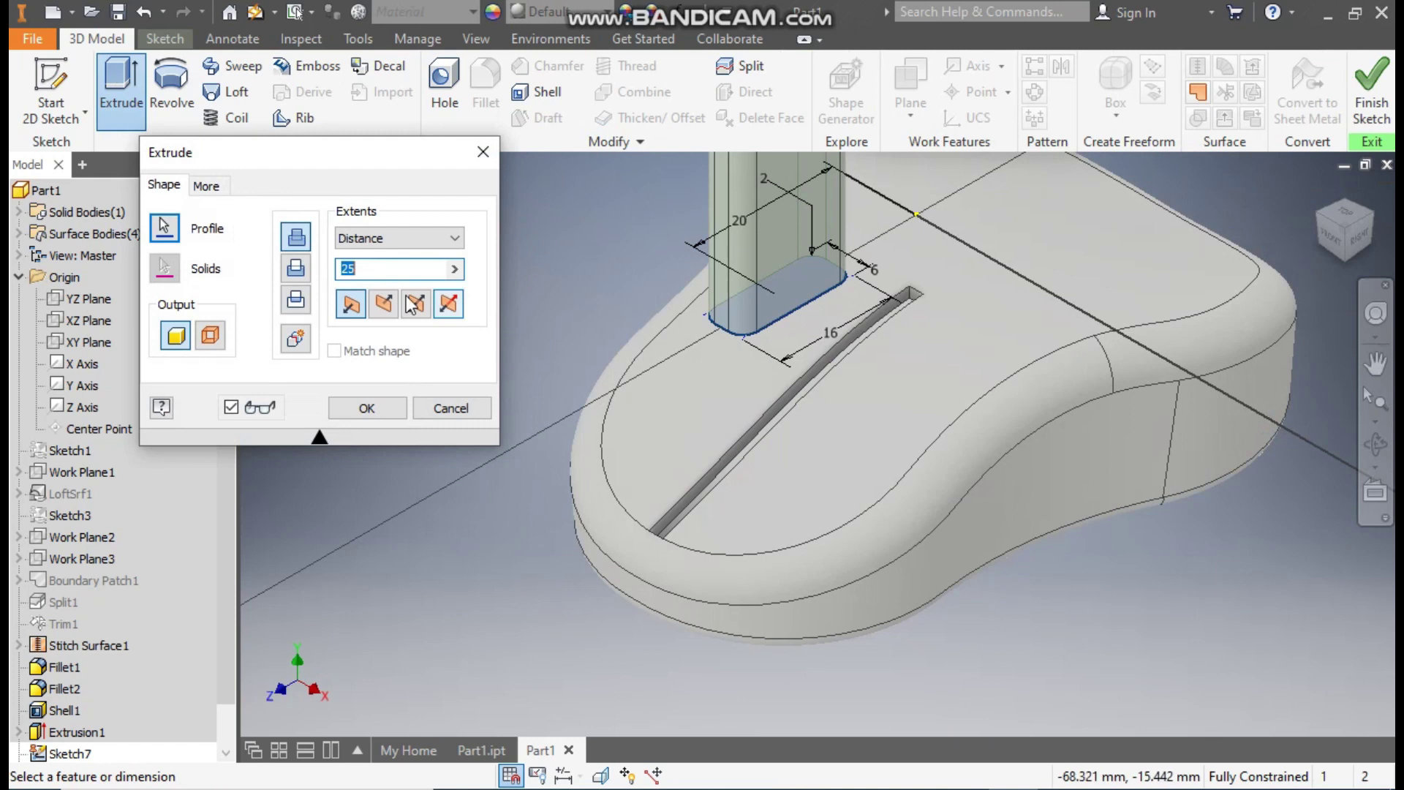
pyautogui.click(296, 271)
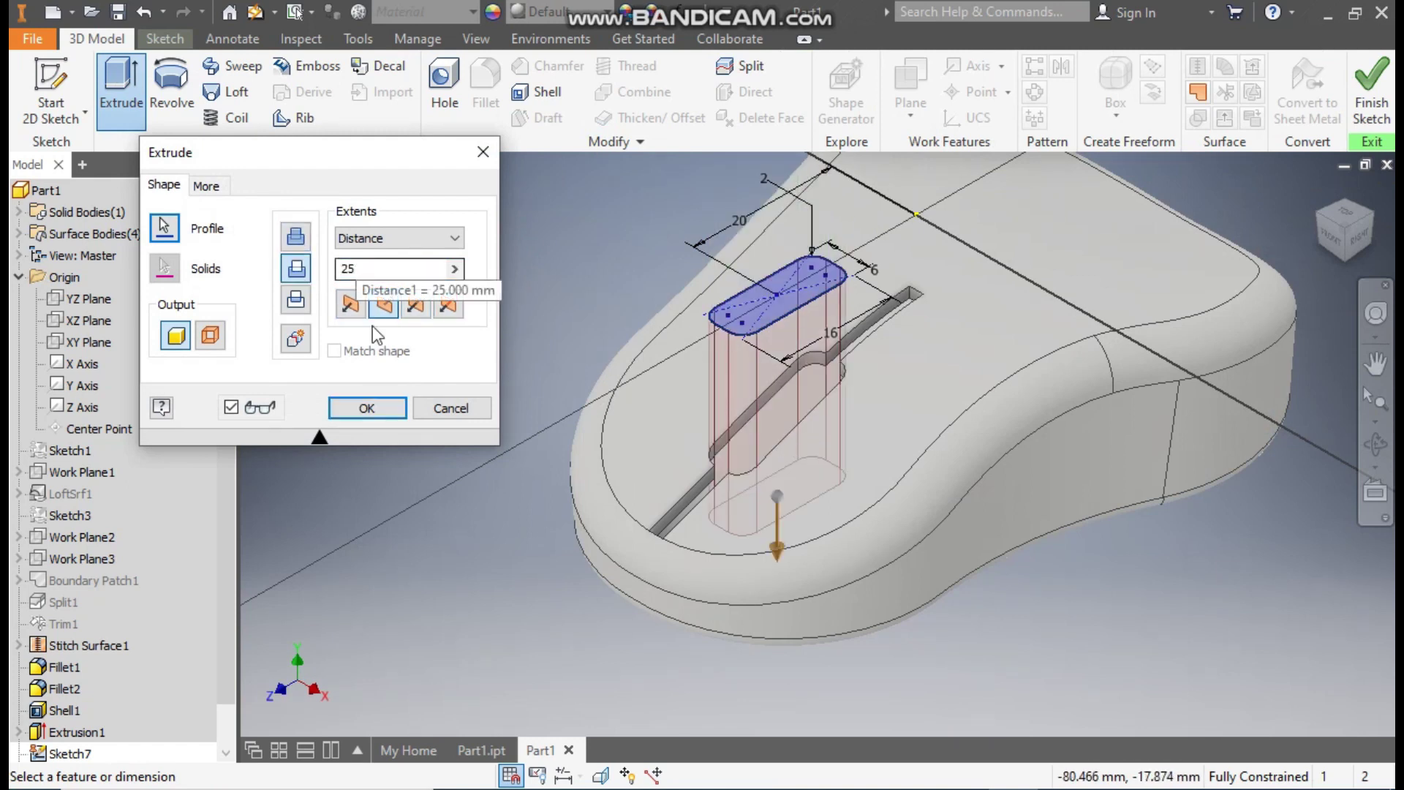
pyautogui.click(368, 409)
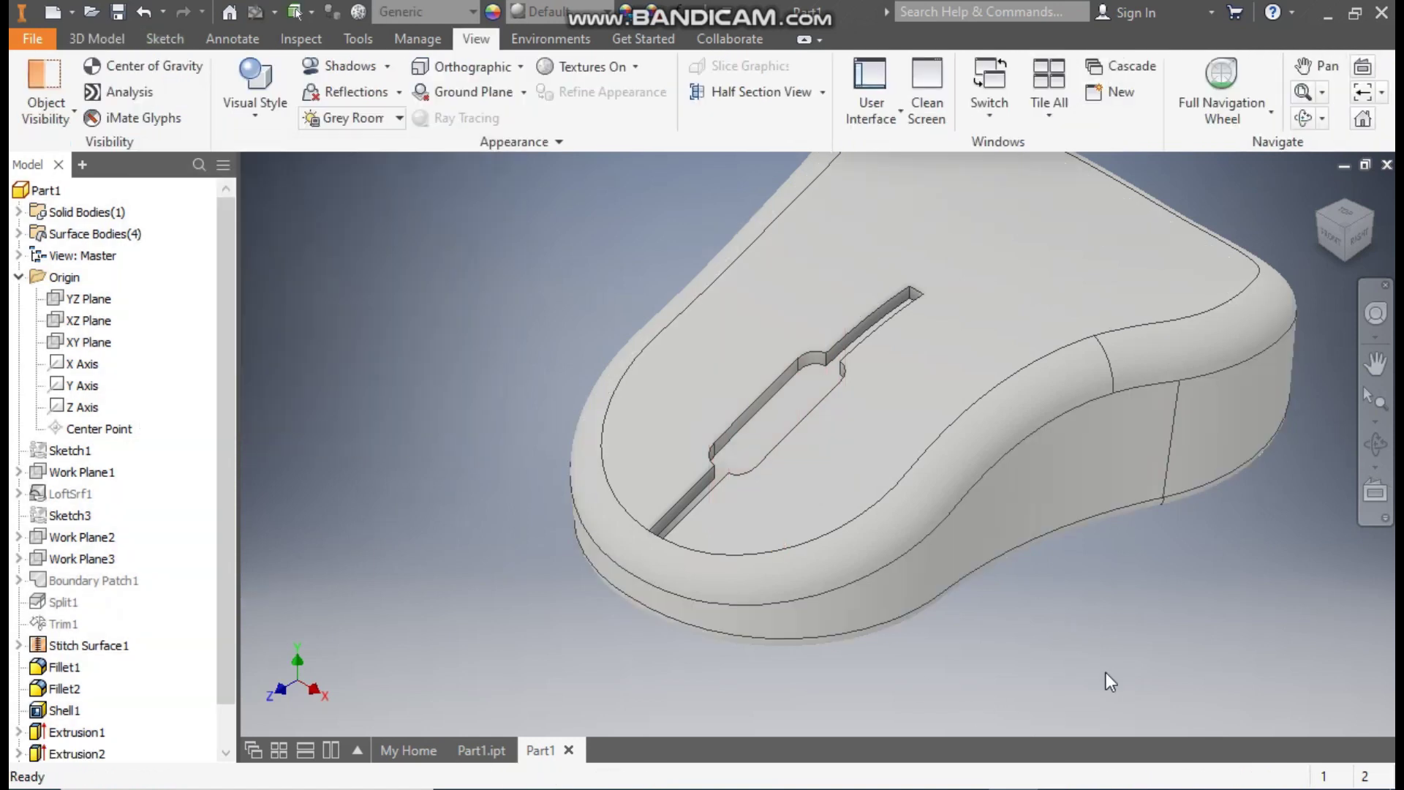
# Fillet the two vertical corner edges at the closed end of the button split slot with a 1 mm radius
pyautogui.scroll(5, 933, 291)
pyautogui.scroll(-2, 822, 310)
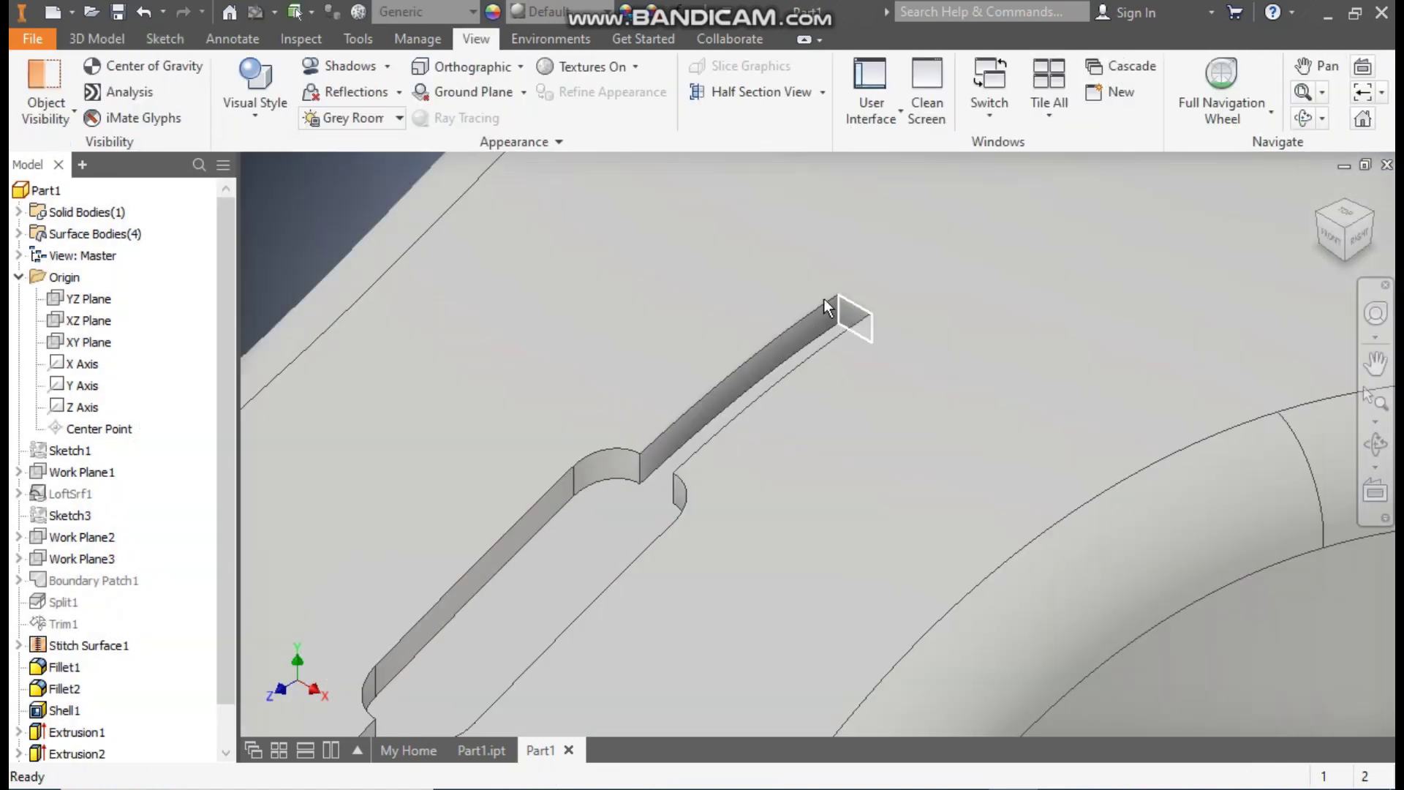
pyautogui.click(101, 41)
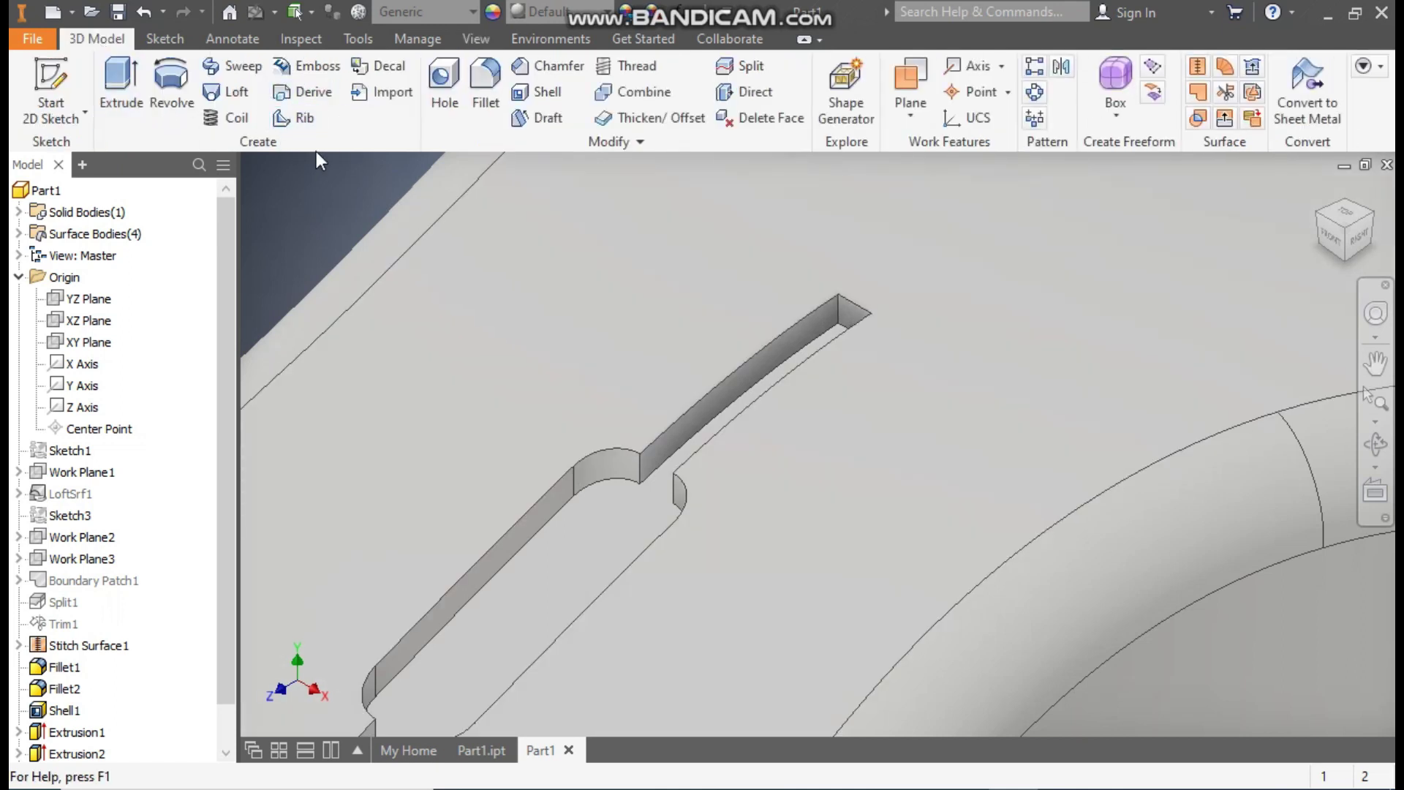
pyautogui.click(488, 77)
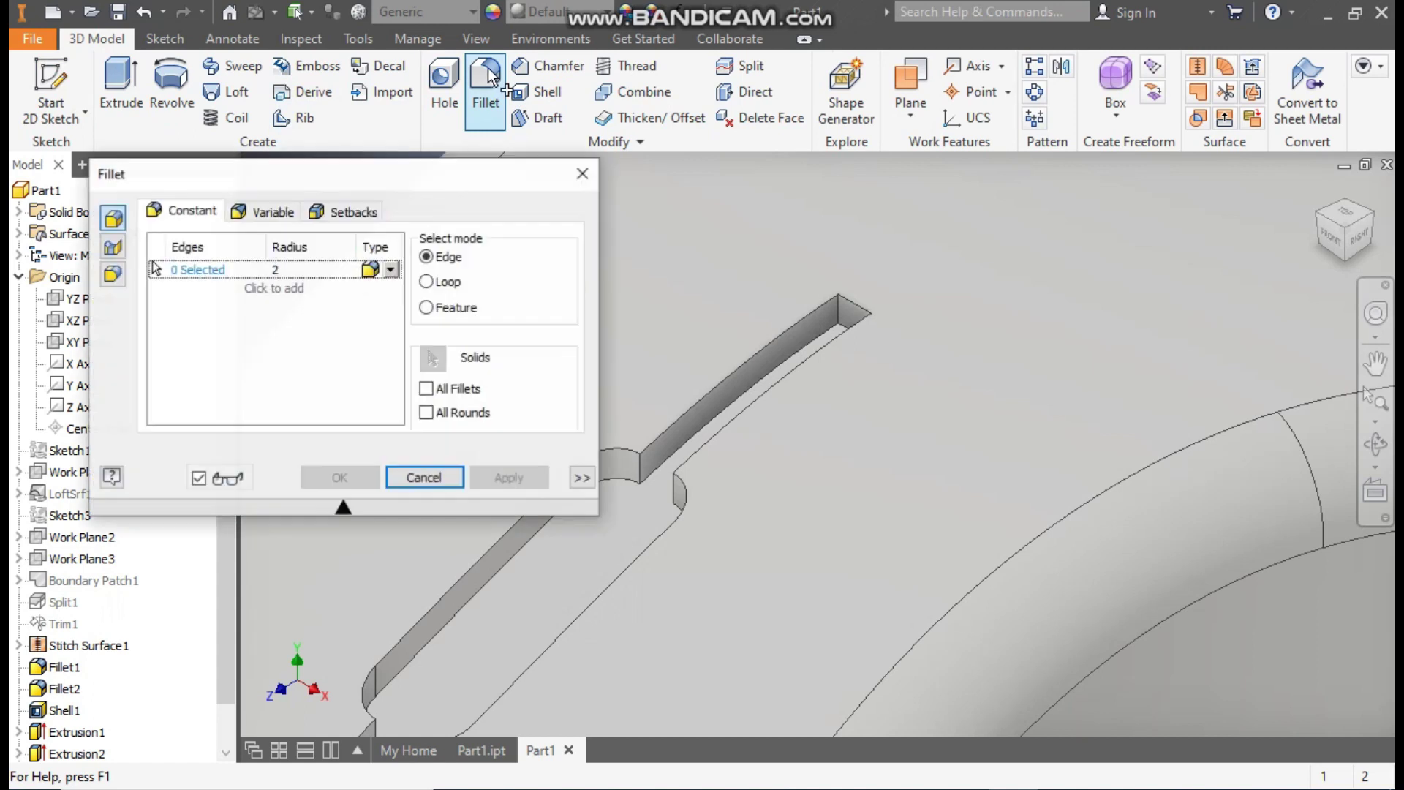
pyautogui.click(256, 276)
pyautogui.write('1')
pyautogui.click(201, 281)
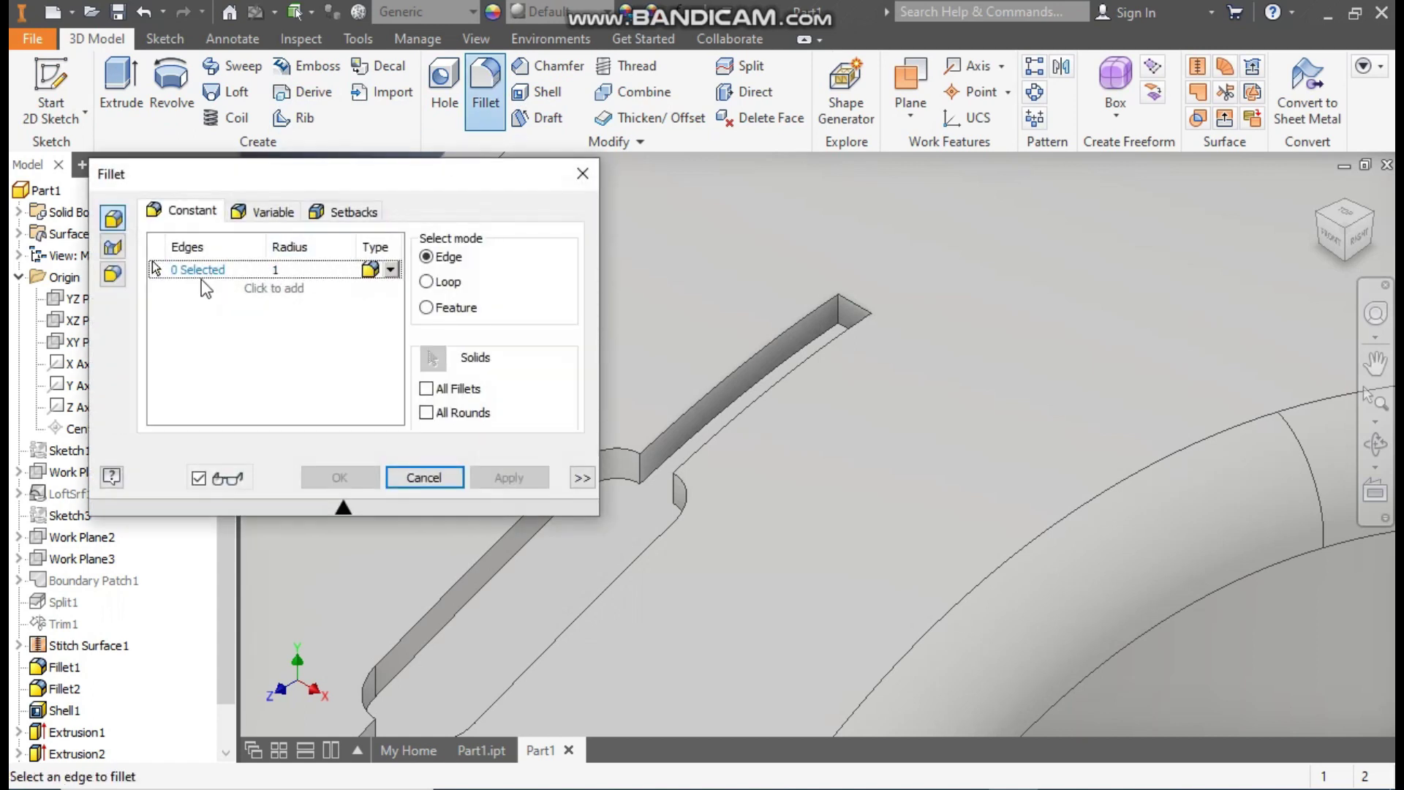
pyautogui.scroll(-2, 834, 309)
pyautogui.click(840, 308)
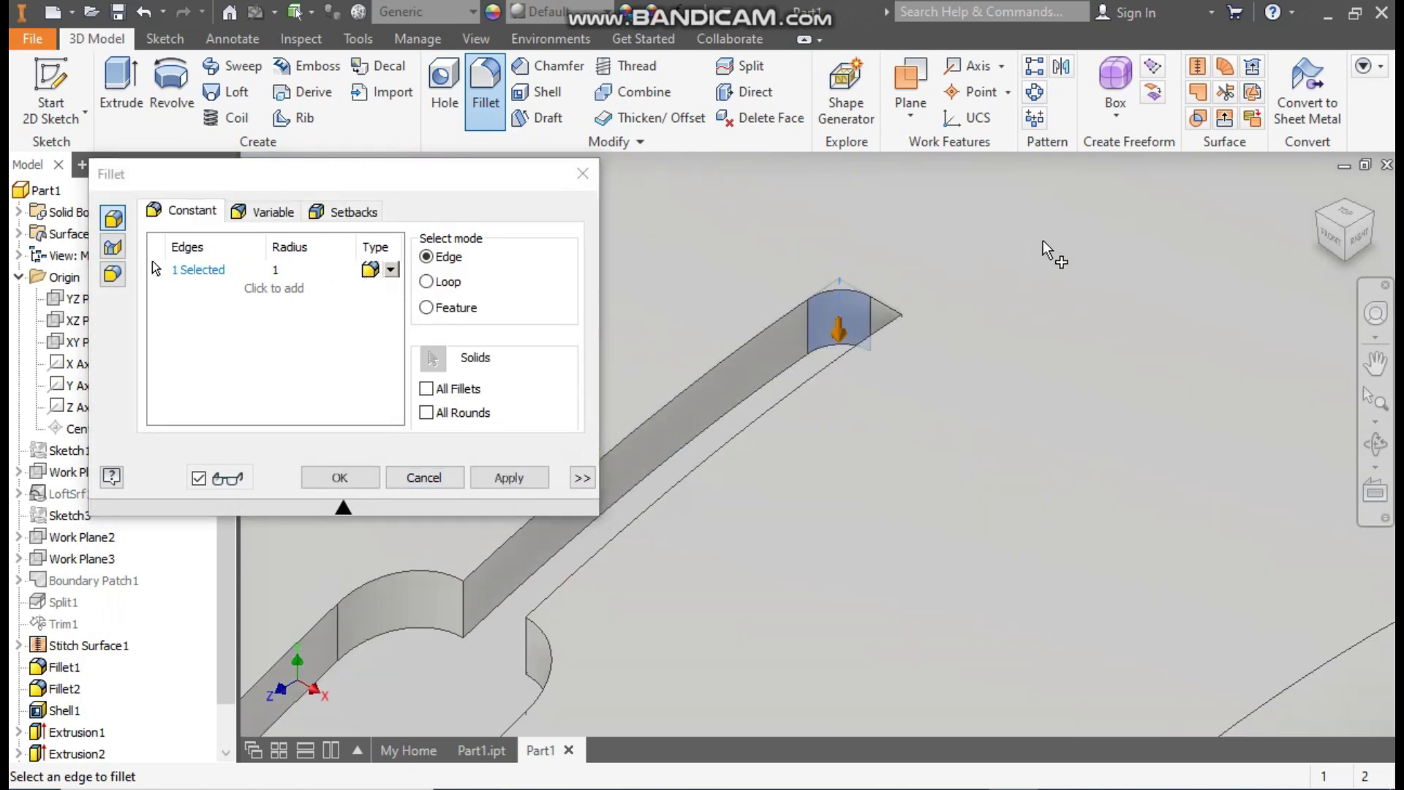
pyautogui.scroll(5, 1046, 252)
pyautogui.keyDown('shift'); pyautogui.moveTo(973, 329); pyautogui.dragTo(821, 446, button='middle'); pyautogui.keyUp('shift')
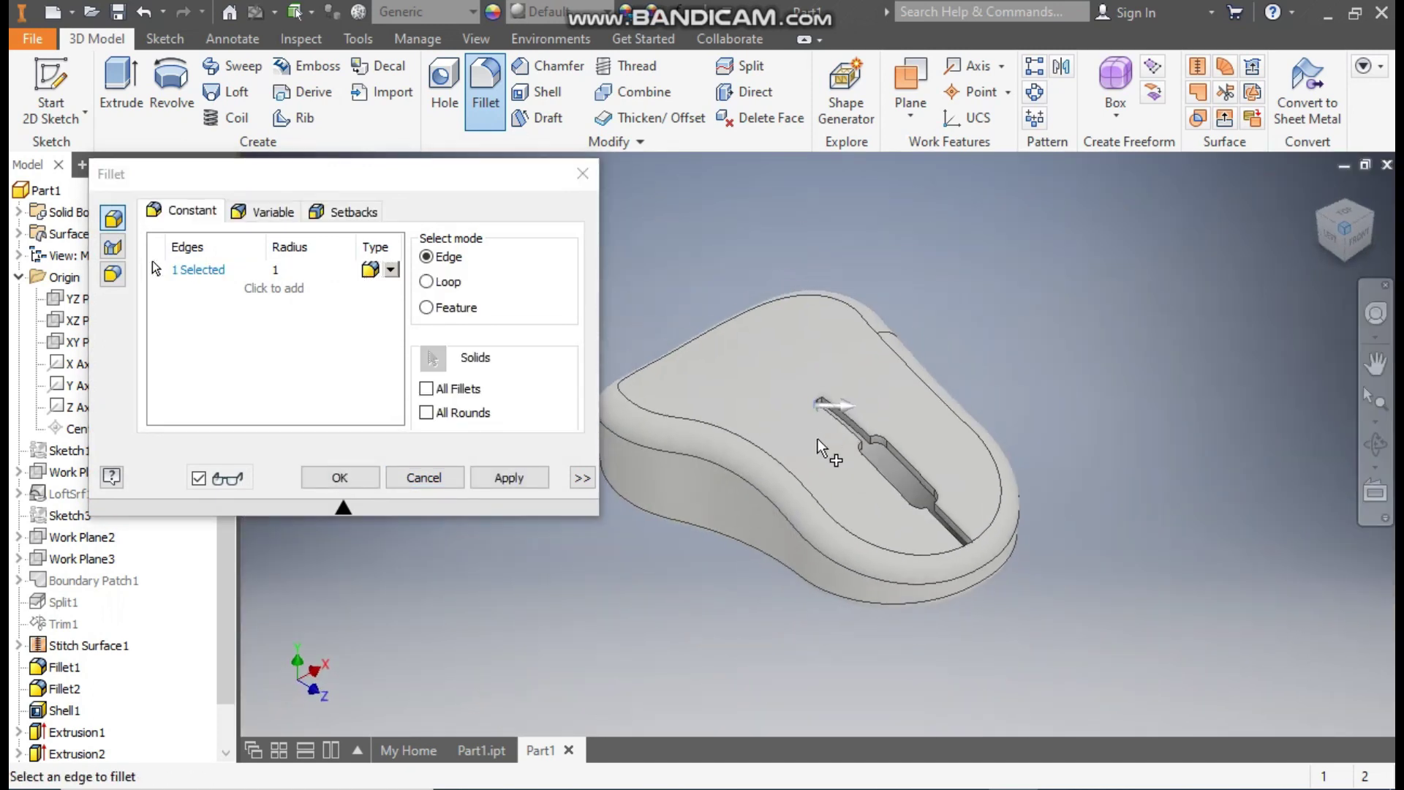
pyautogui.scroll(-5, 833, 410)
pyautogui.click(882, 375)
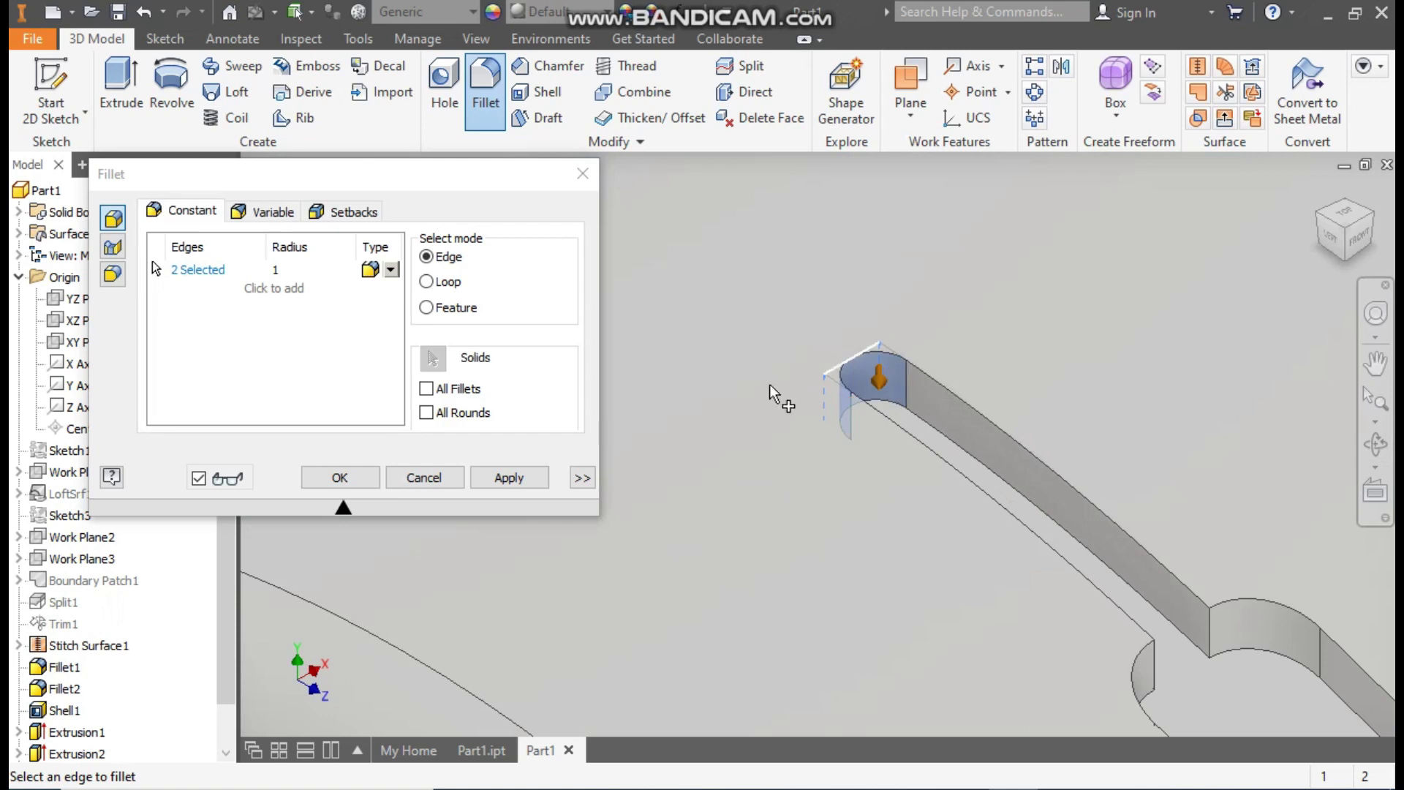
pyautogui.click(339, 477)
pyautogui.scroll(5, 717, 316)
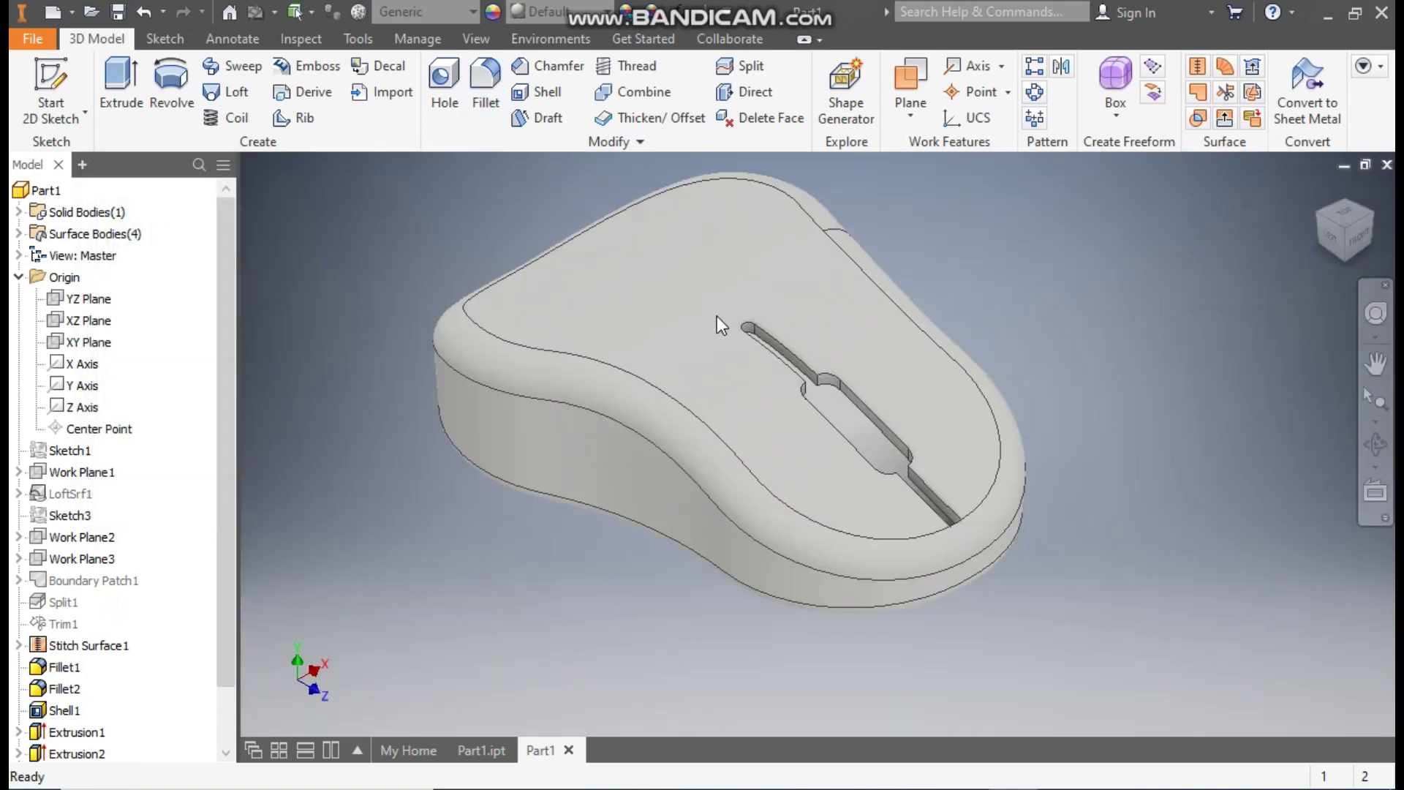
# Start a sketch on the YZ Plane and set the visual style to Wireframe
pyautogui.click(1321, 192)
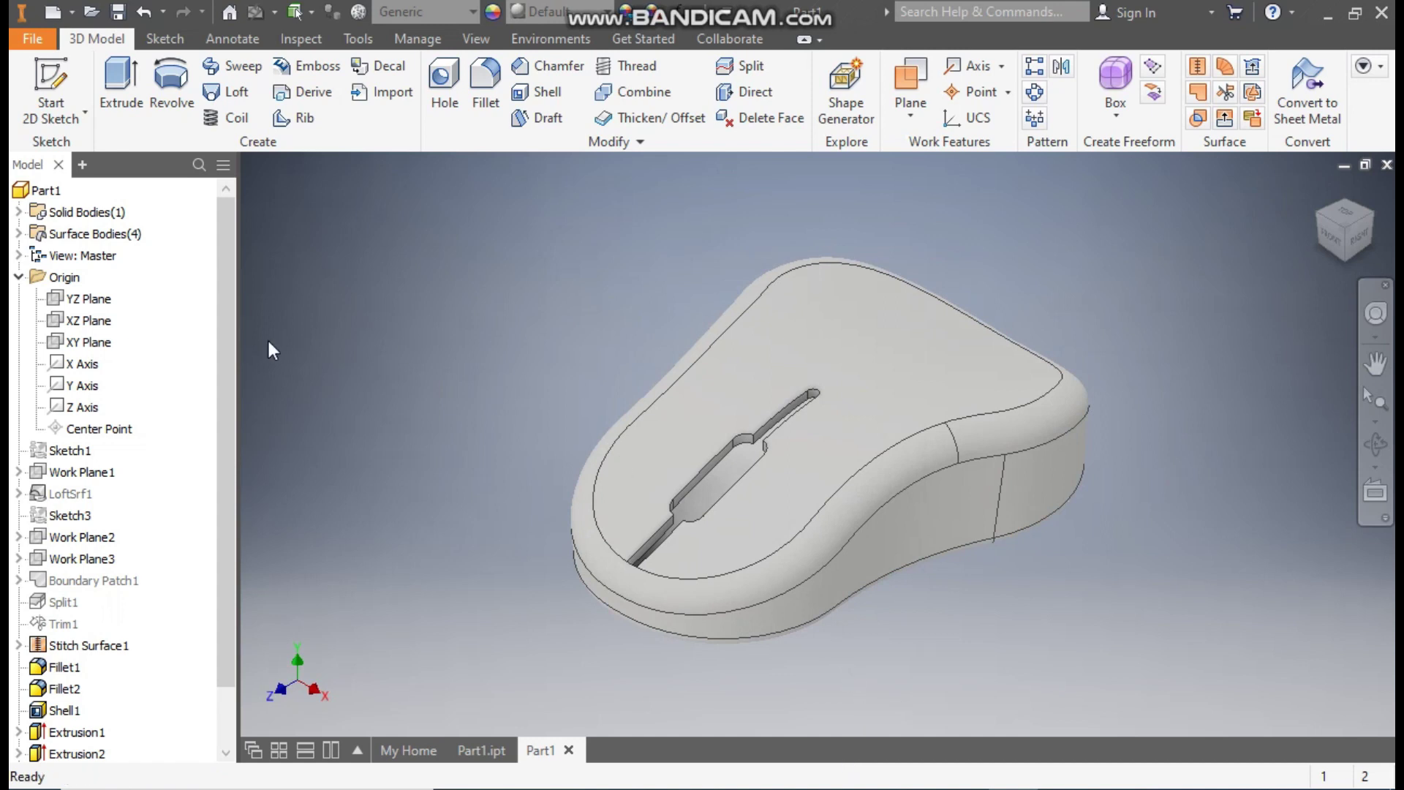
pyautogui.click(92, 306)
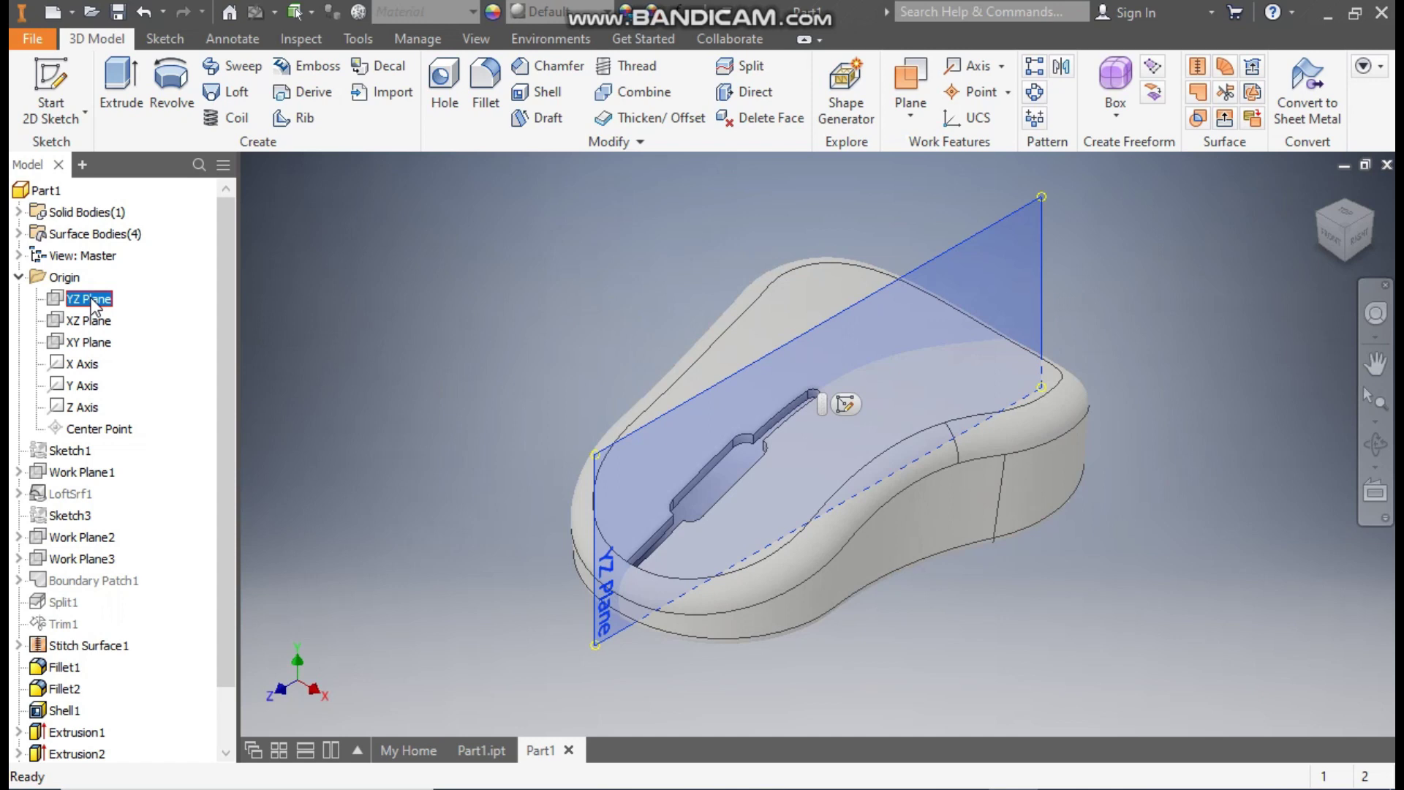
pyautogui.click(844, 404)
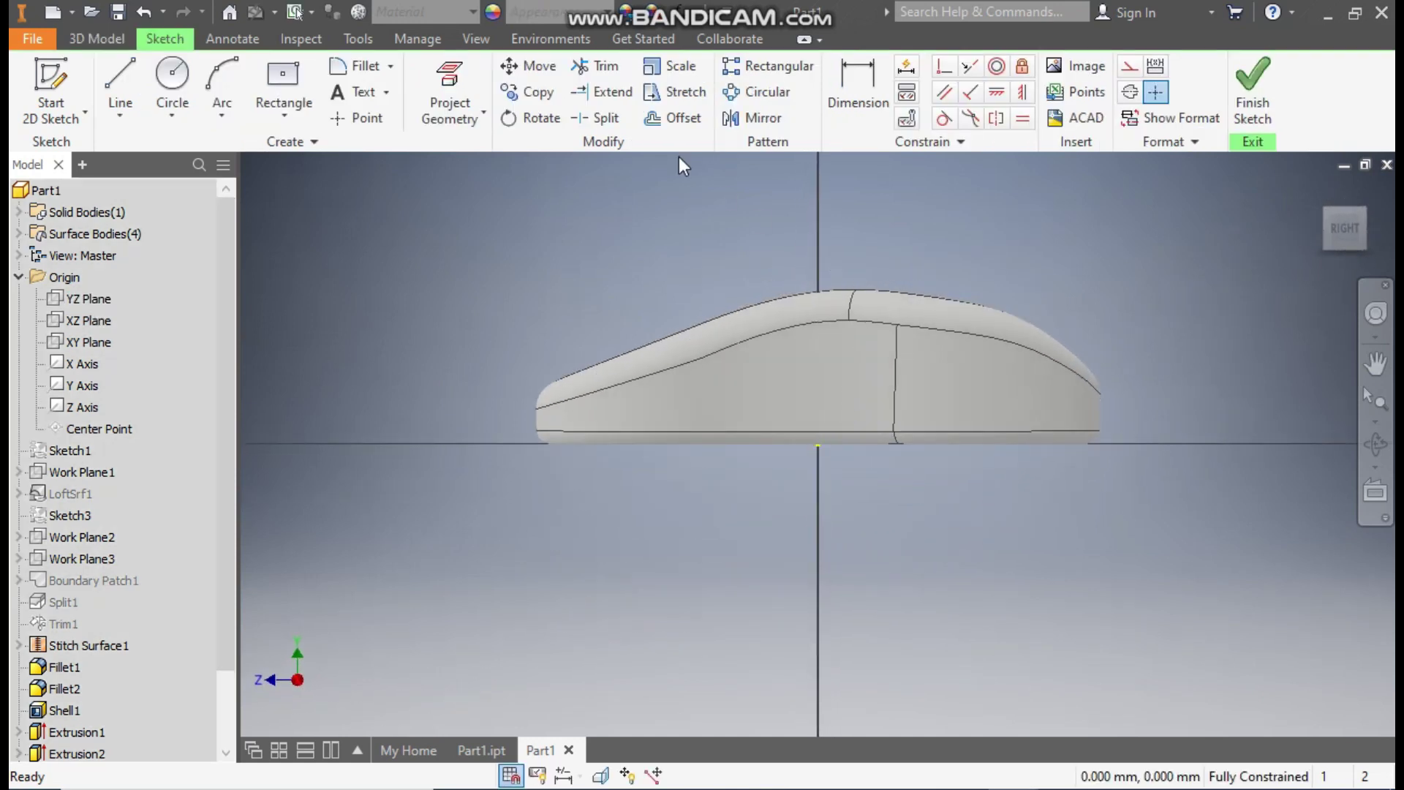
pyautogui.click(476, 39)
pyautogui.click(273, 120)
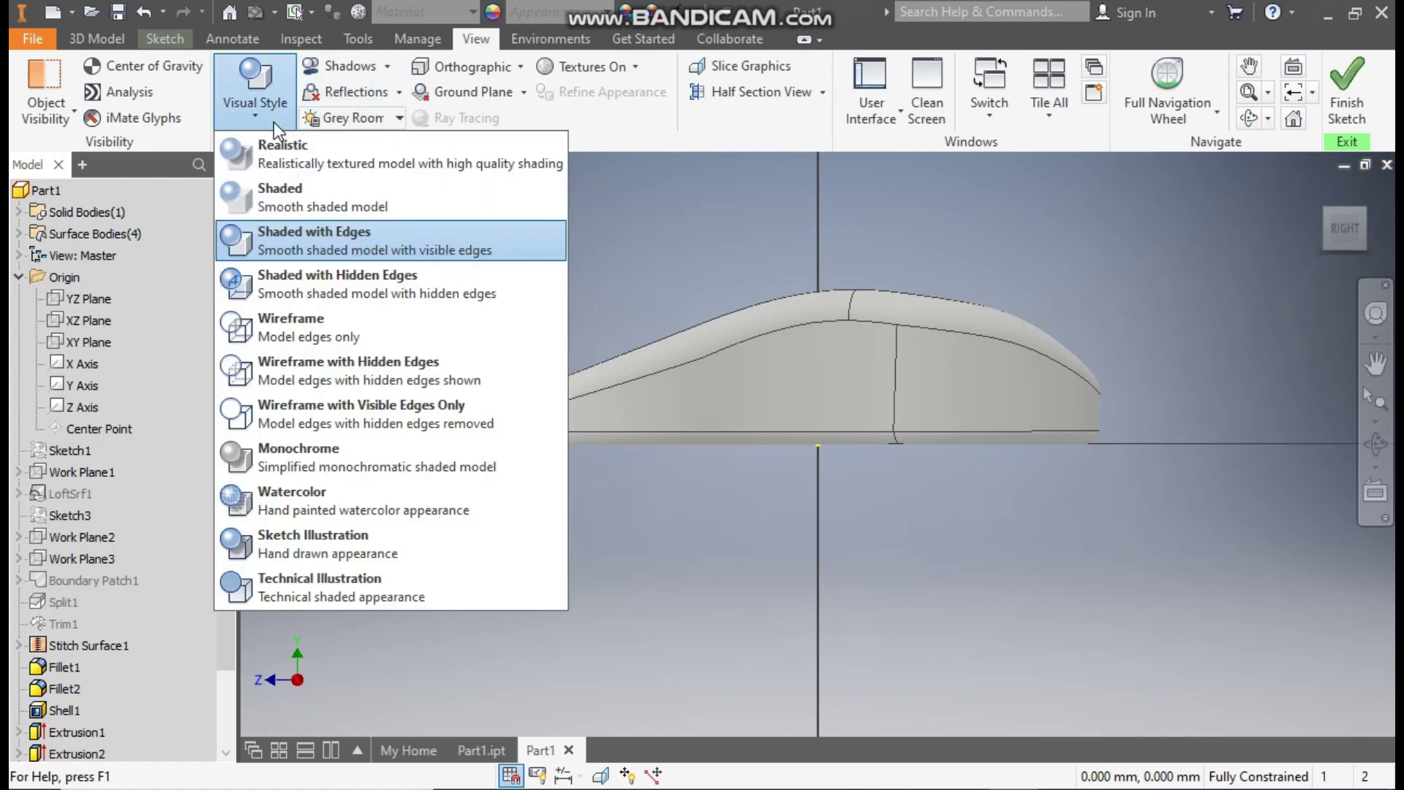
pyautogui.click(316, 322)
pyautogui.scroll(2, 658, 343)
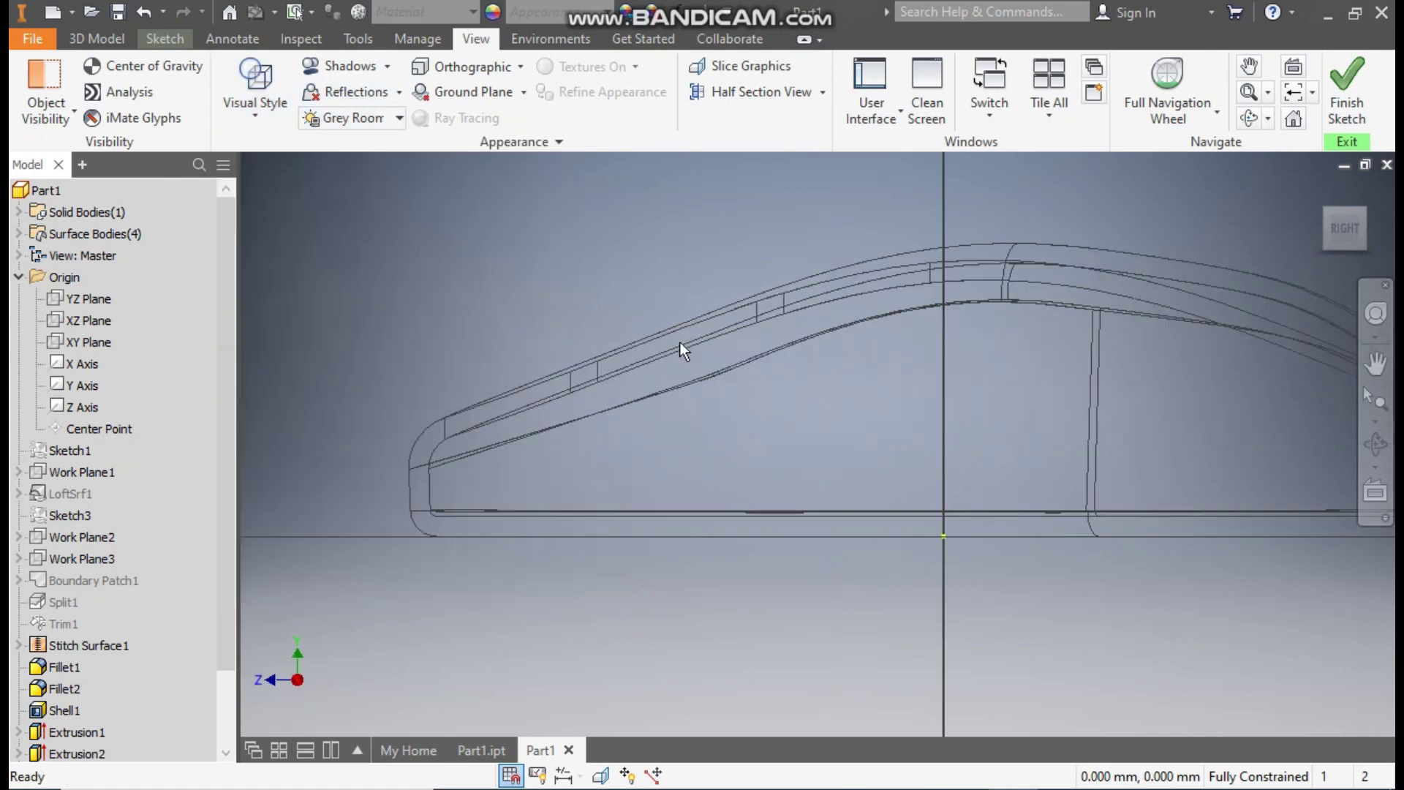
# Draw a circle about 17 mm in diameter over the scroll wheel opening in the side profile
pyautogui.click(166, 40)
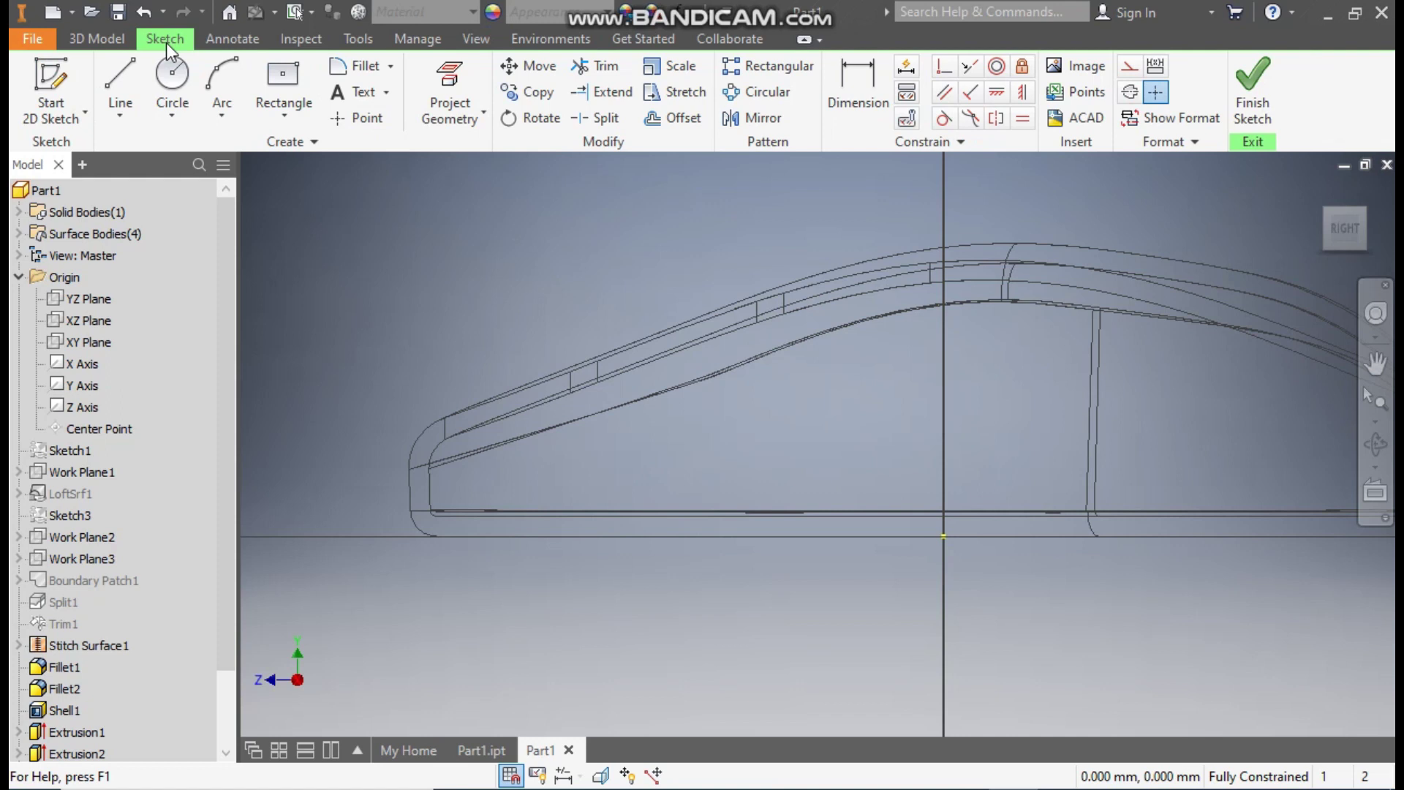
pyautogui.click(174, 76)
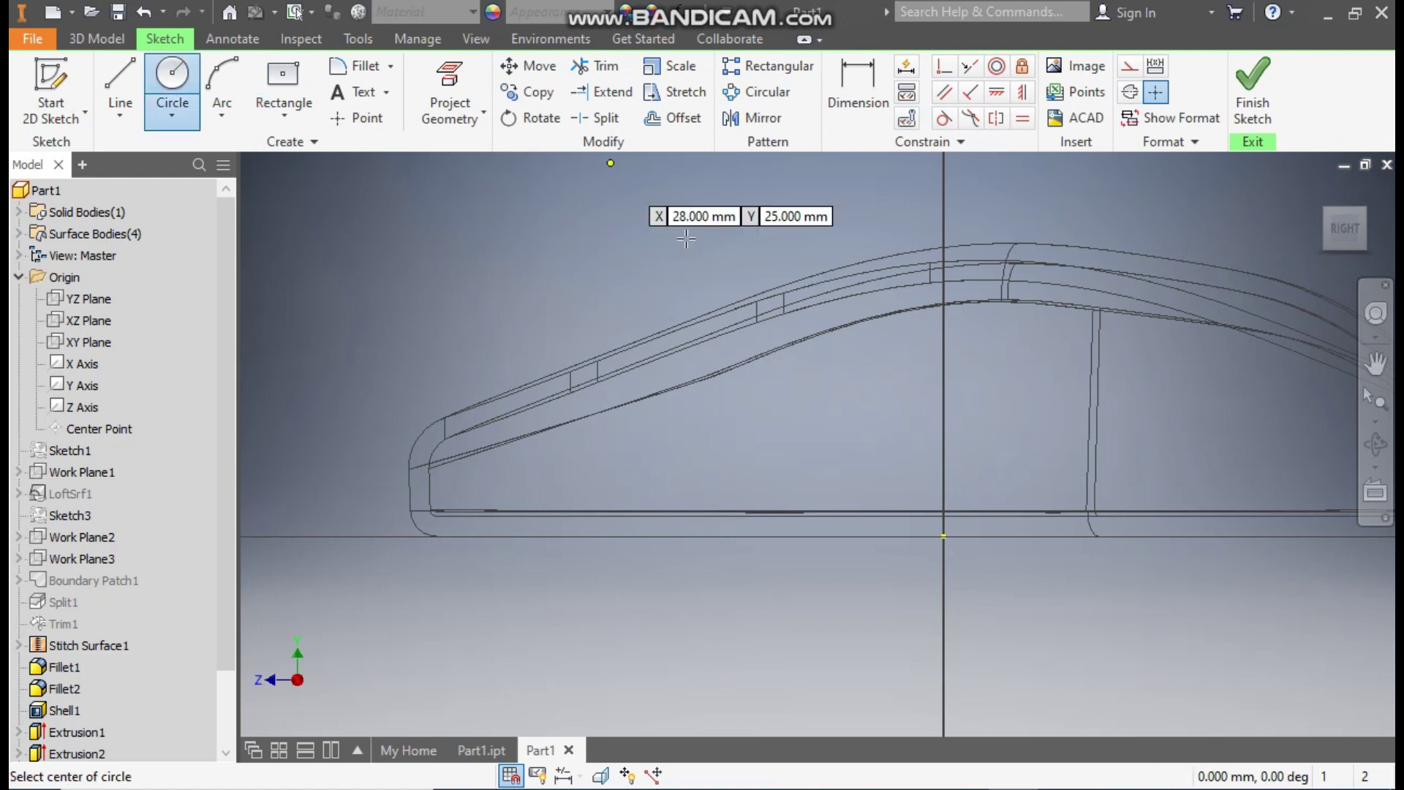
pyautogui.click(677, 339)
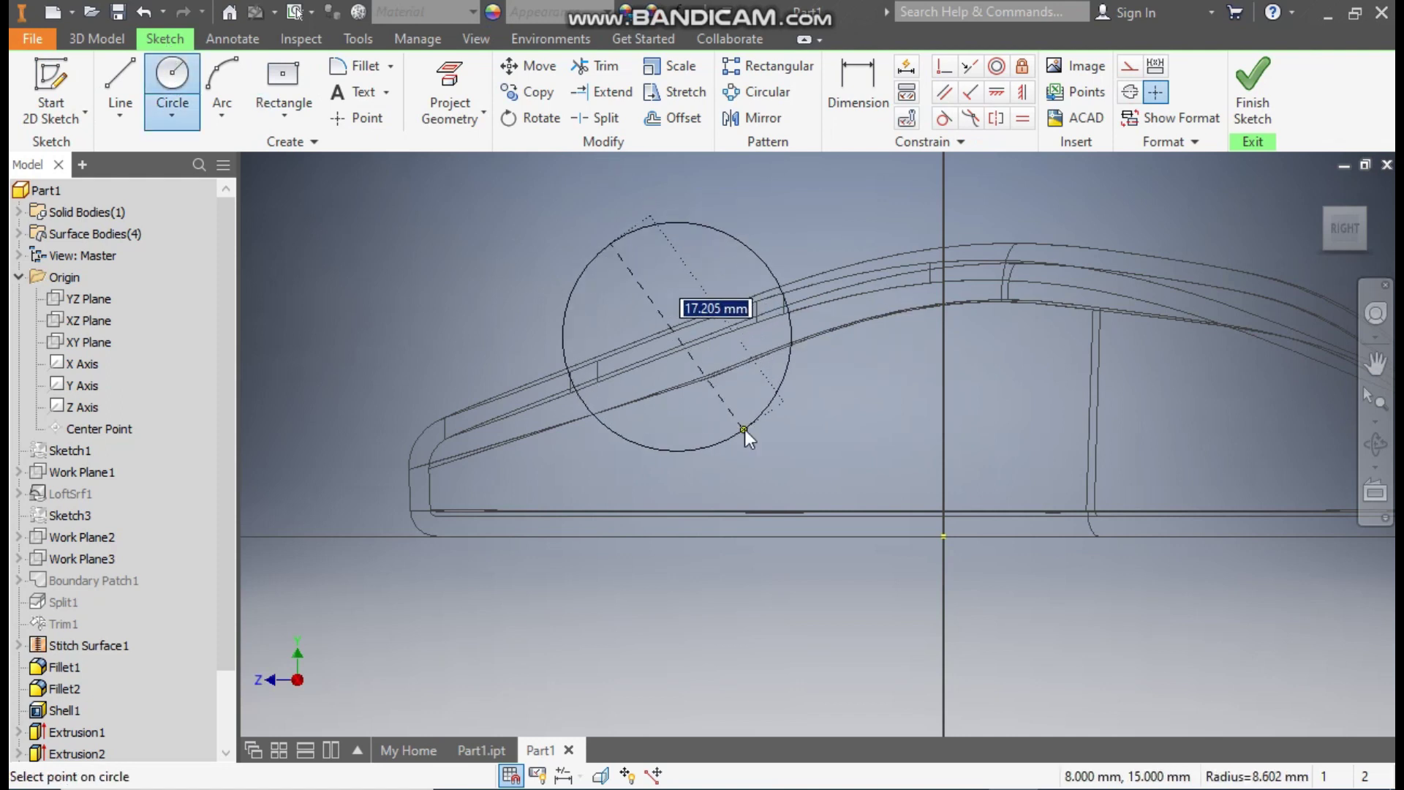
pyautogui.click(744, 428)
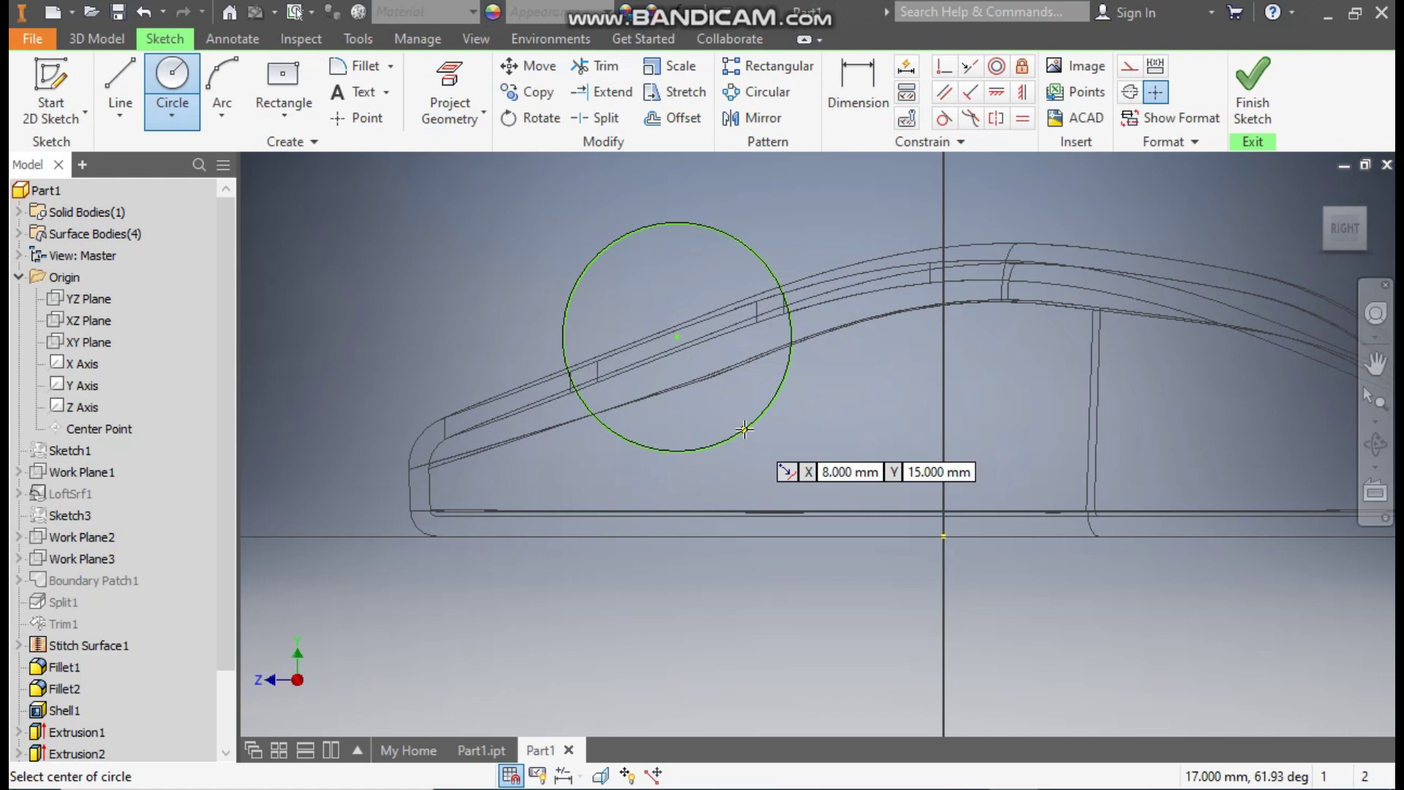
# Dimension the wheel circle's diameter to 15 mm
pyautogui.click(858, 81)
pyautogui.click(738, 237)
pyautogui.click(766, 209)
pyautogui.write('15')
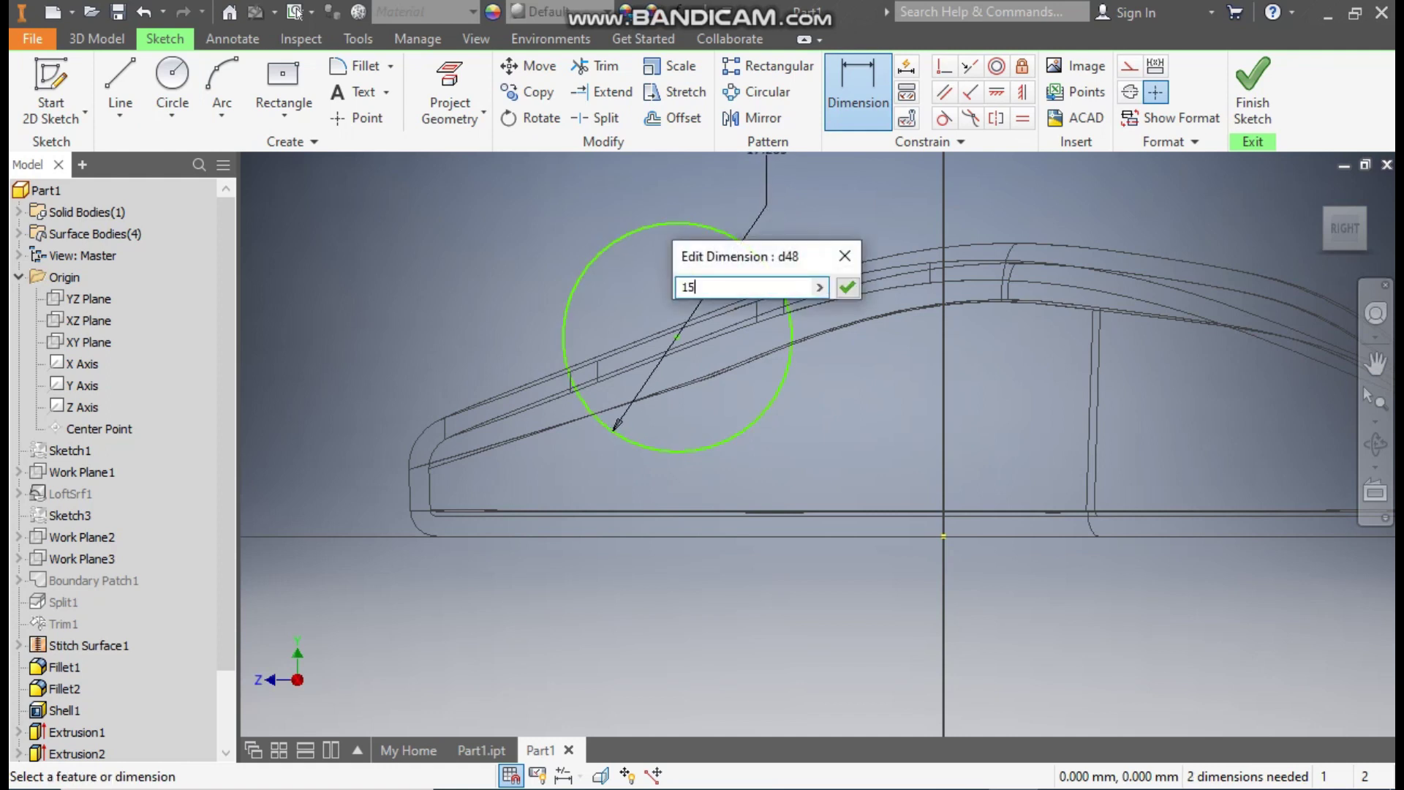
pyautogui.press('Return')
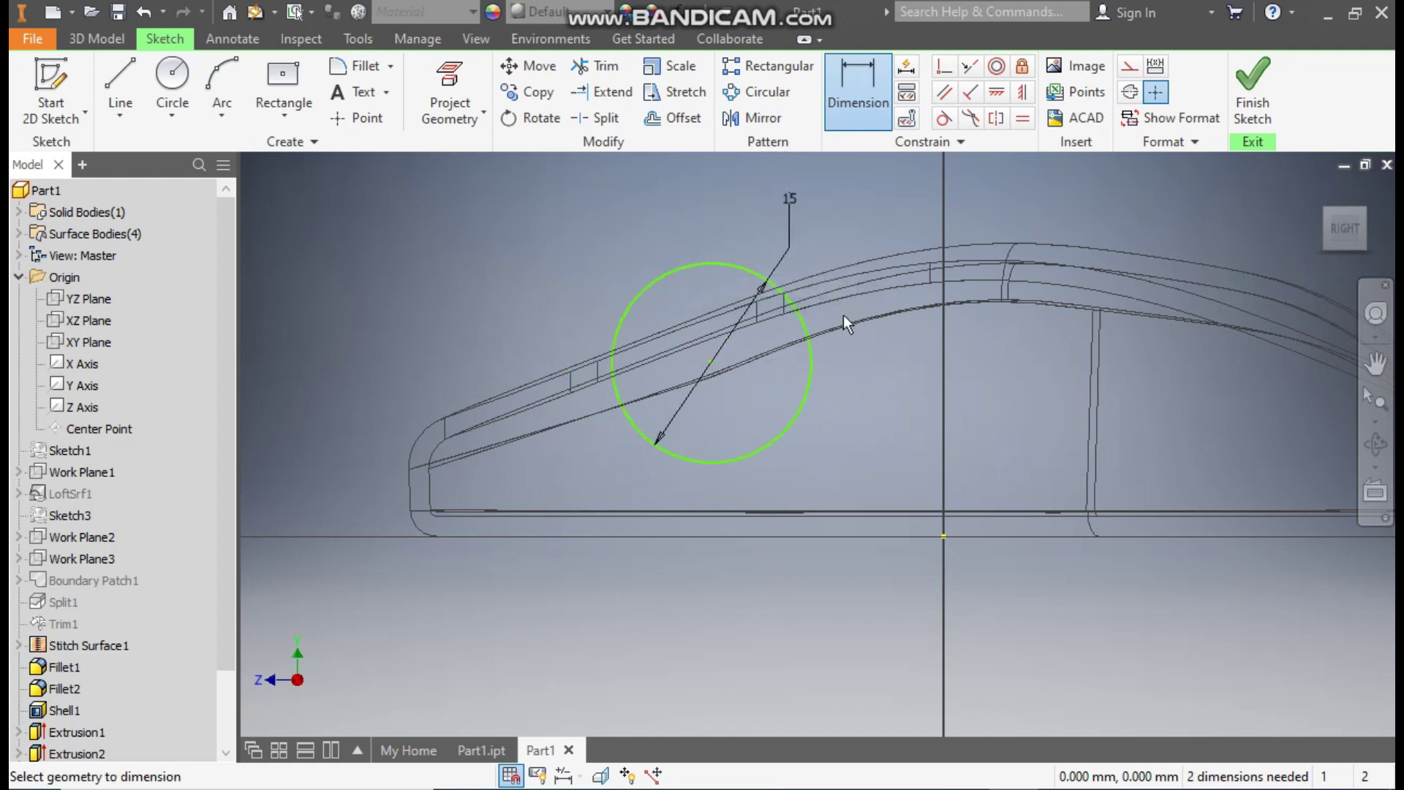
# Dimension the circle's center 19 mm horizontally from the origin
pyautogui.click(707, 361)
pyautogui.click(944, 536)
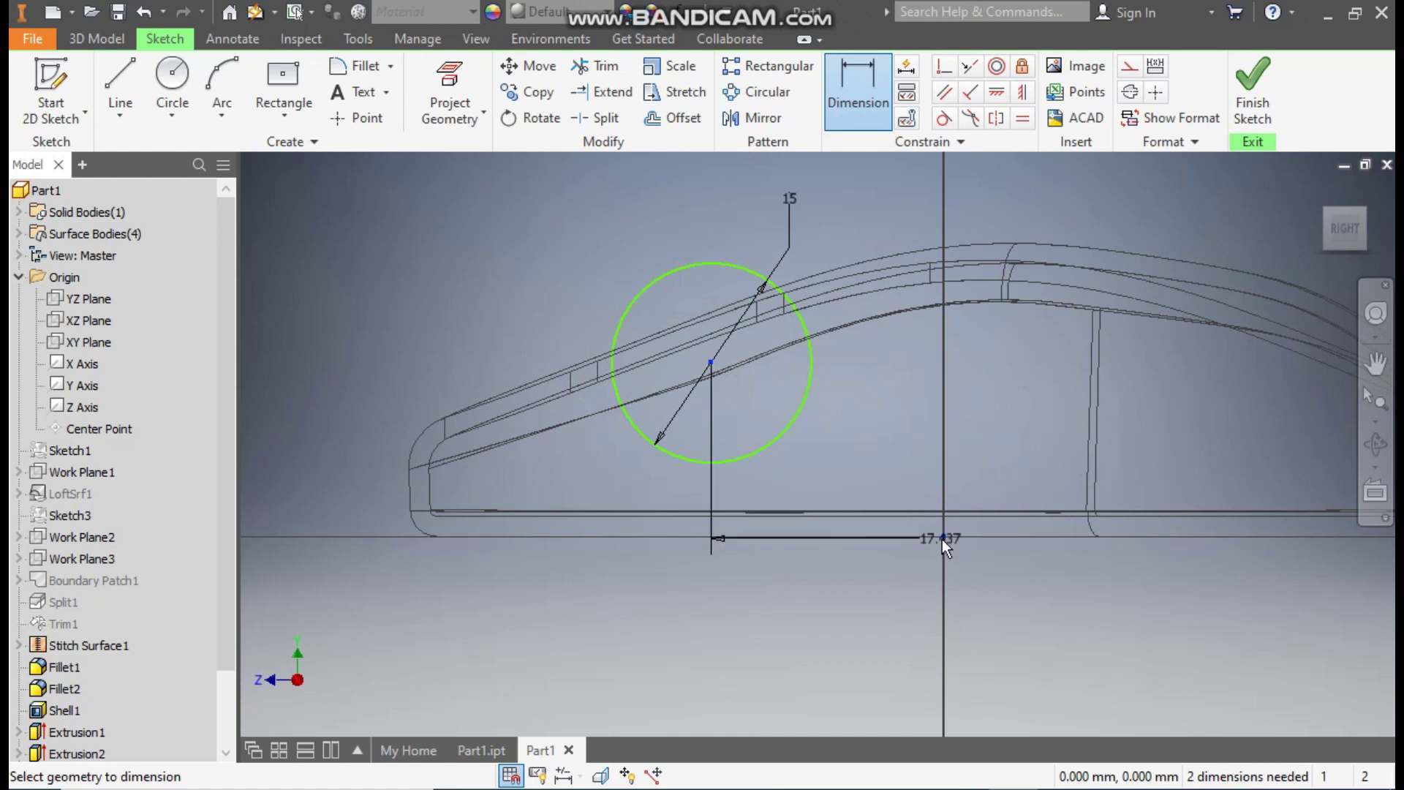
pyautogui.click(882, 608)
pyautogui.write('19')
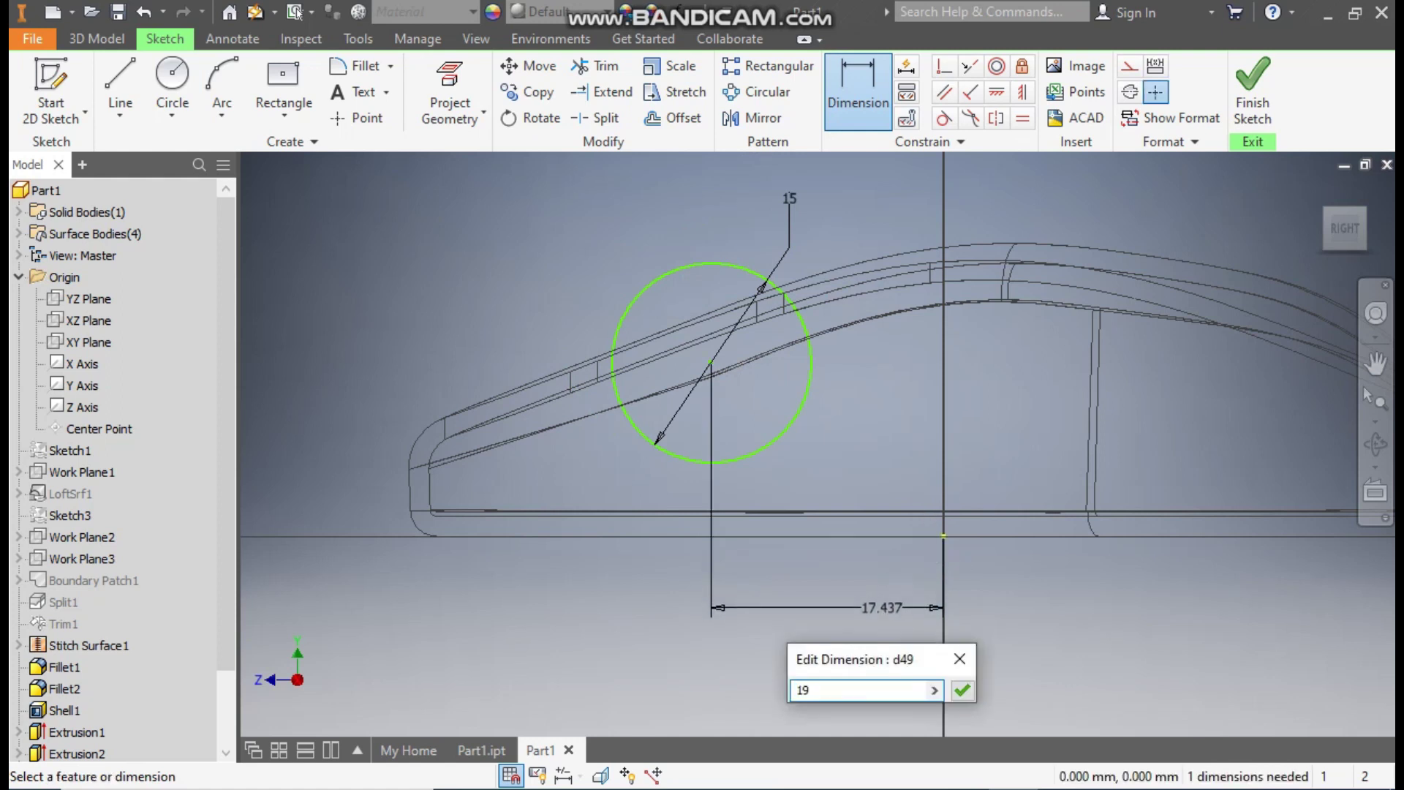
pyautogui.press('Return')
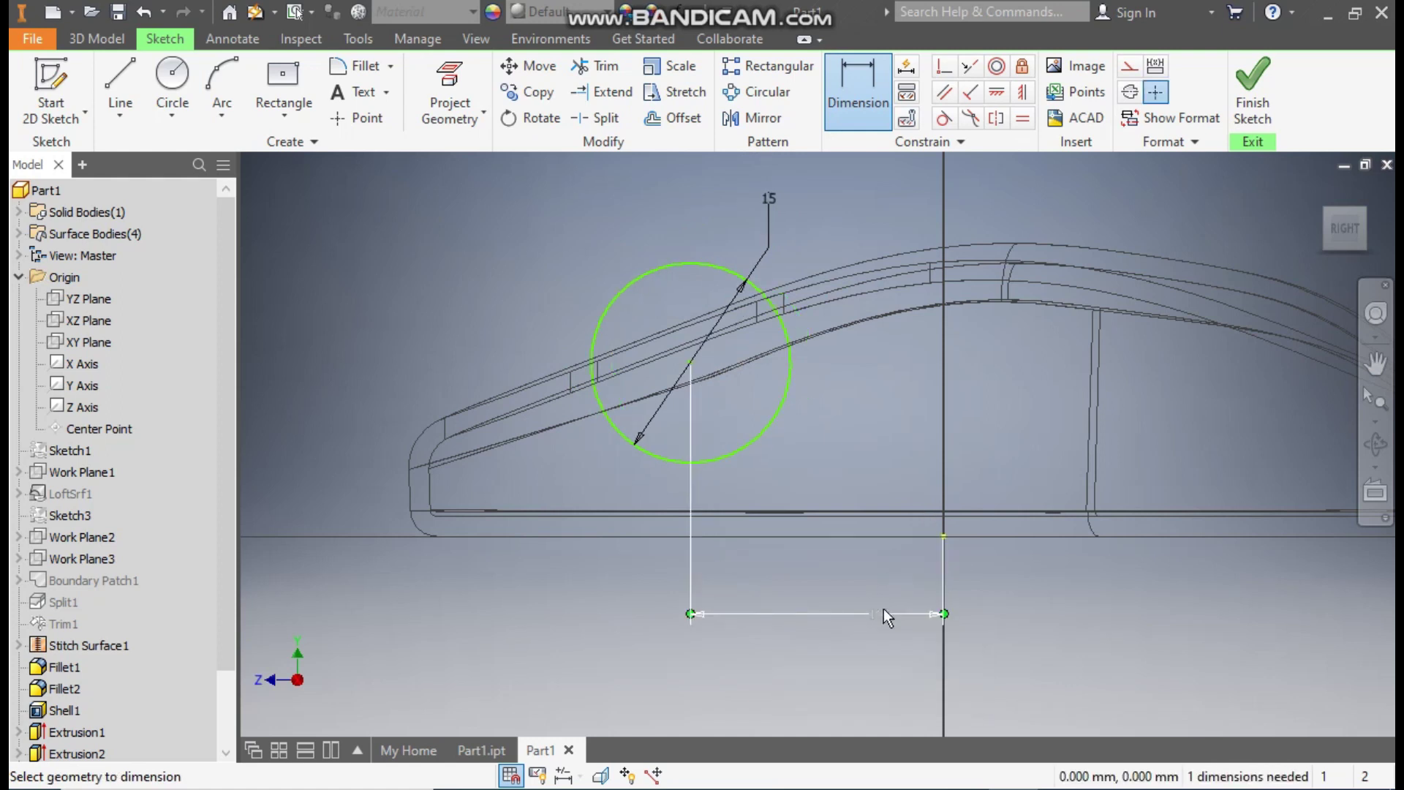
# Dimension the circle's center 10.5 mm vertically above the origin
pyautogui.click(943, 536)
pyautogui.click(690, 361)
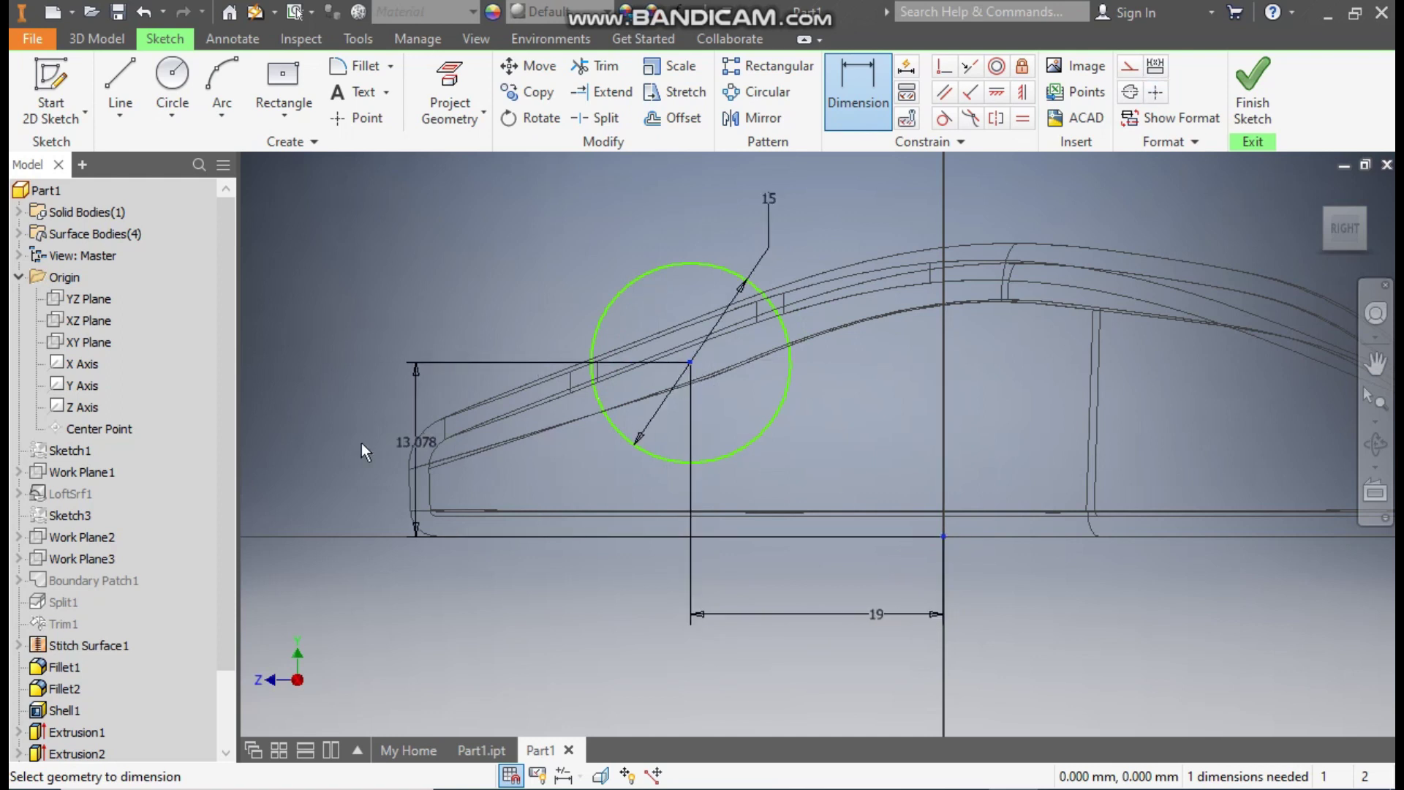
pyautogui.click(336, 447)
pyautogui.write('10.')
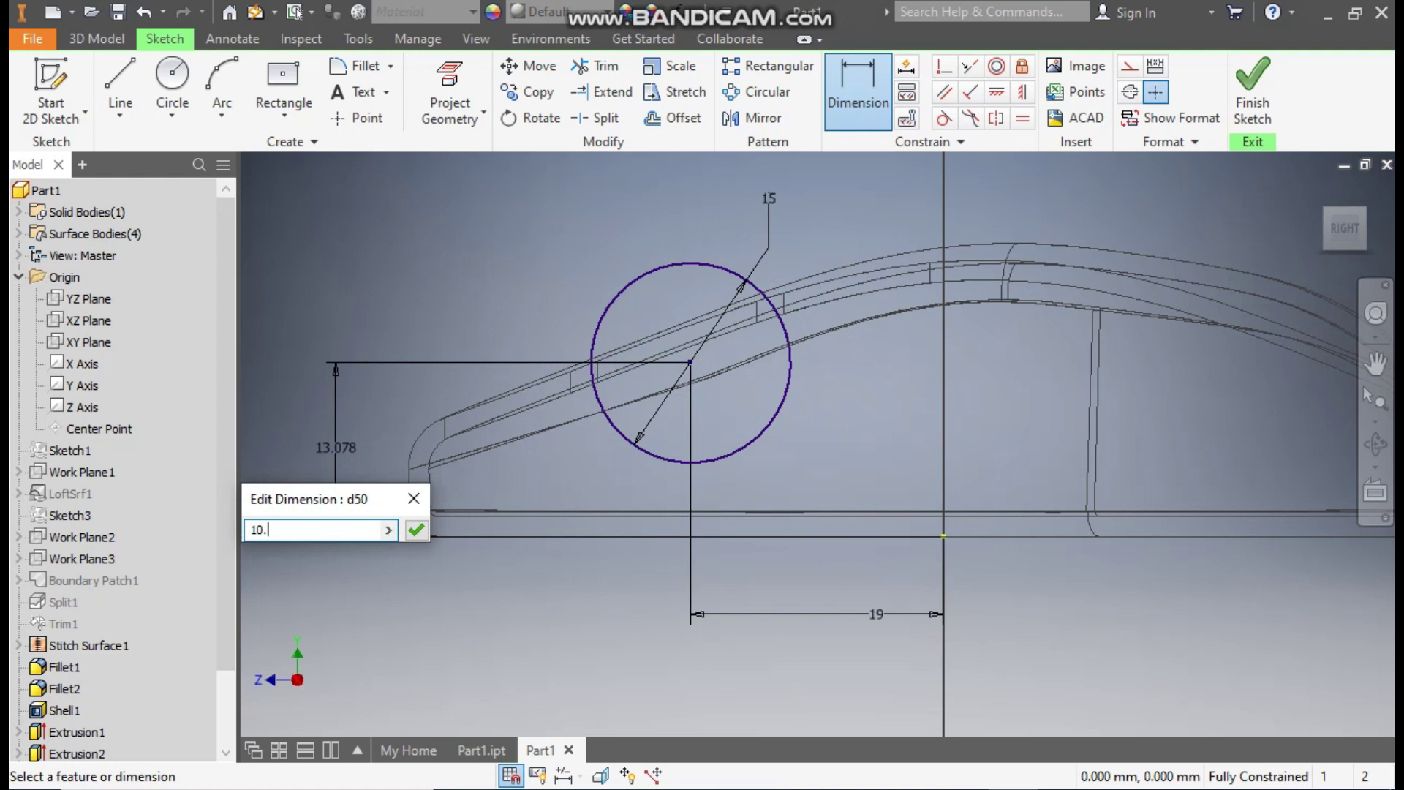
pyautogui.press('Return')
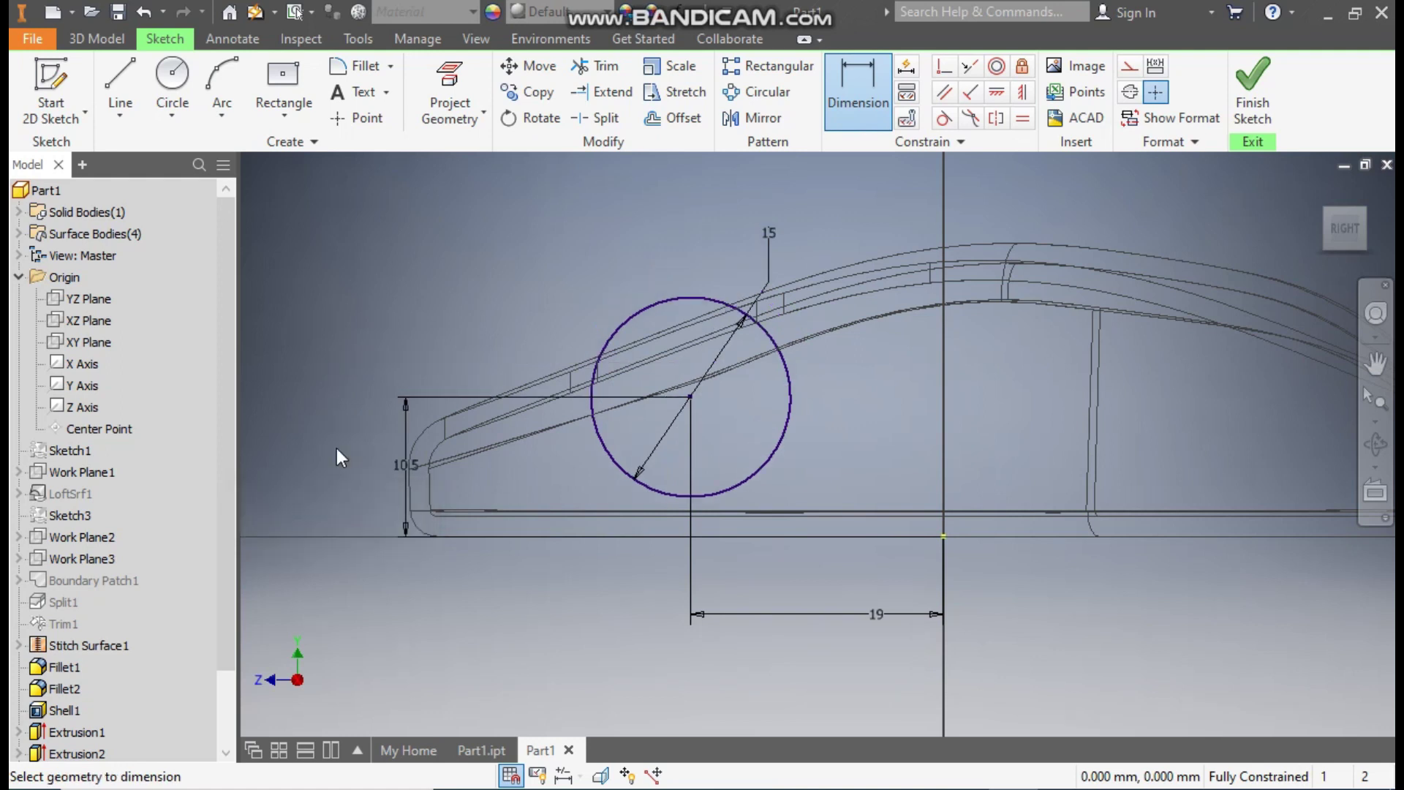
# Finish the wheel sketch and display the model in the Shaded with Edges visual style
pyautogui.click(1243, 89)
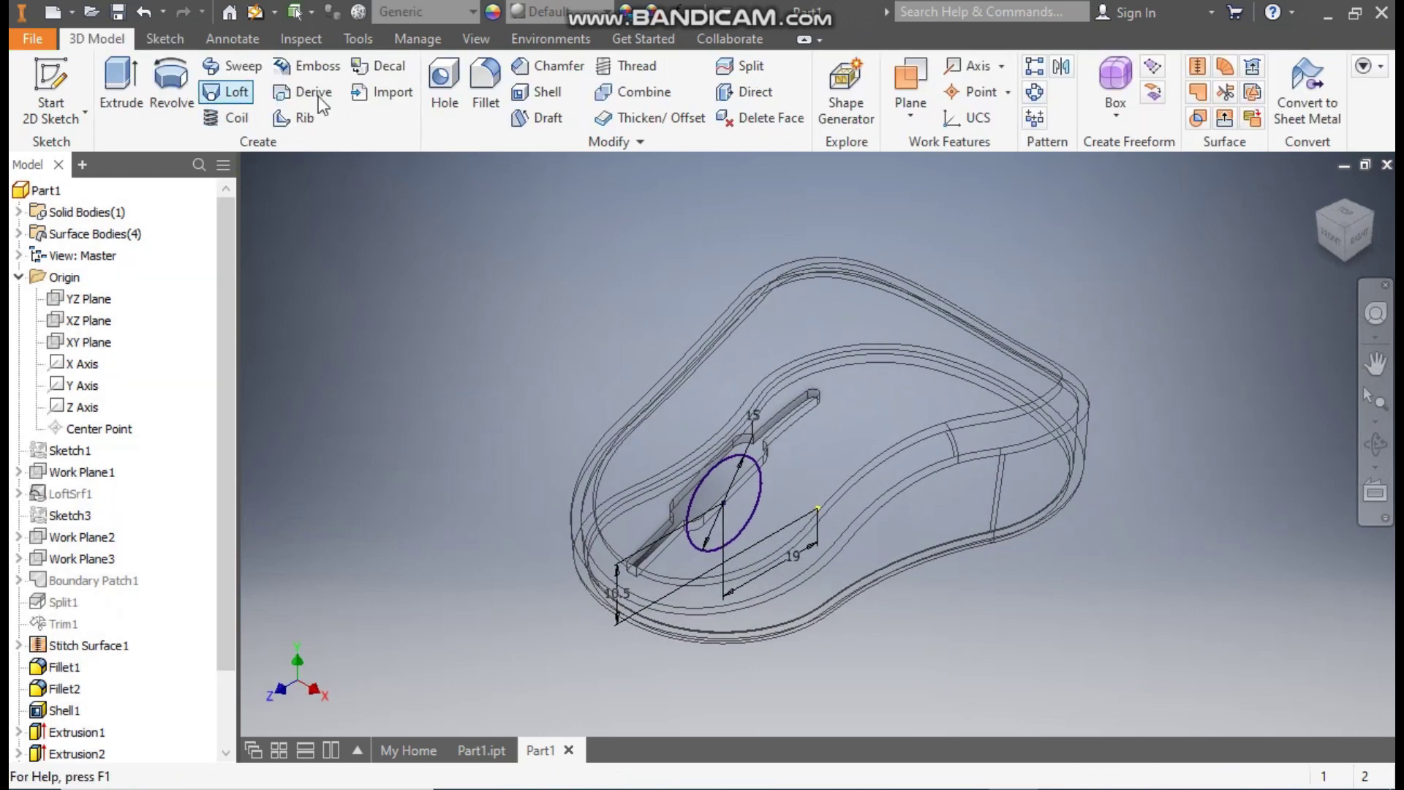
pyautogui.click(471, 40)
pyautogui.click(267, 124)
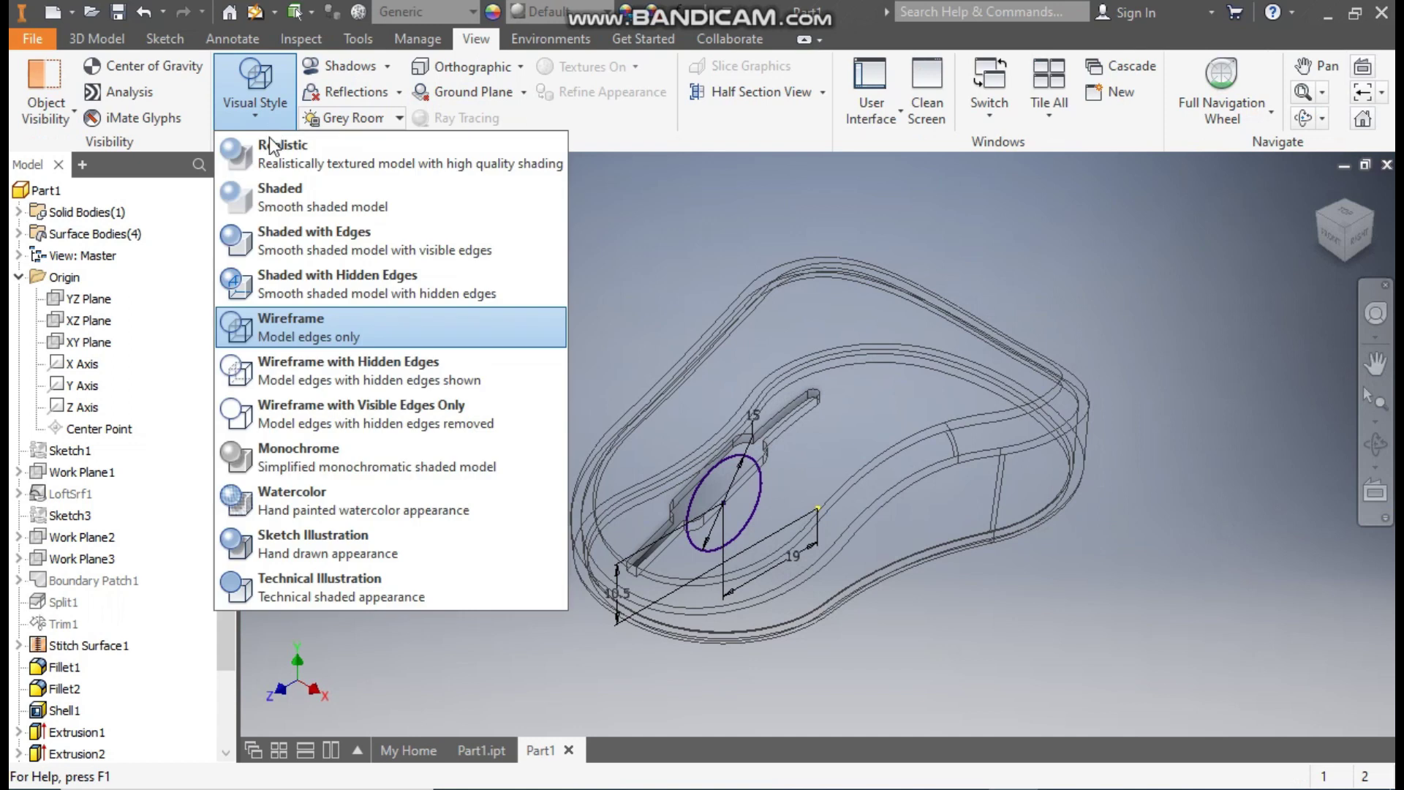
pyautogui.click(291, 234)
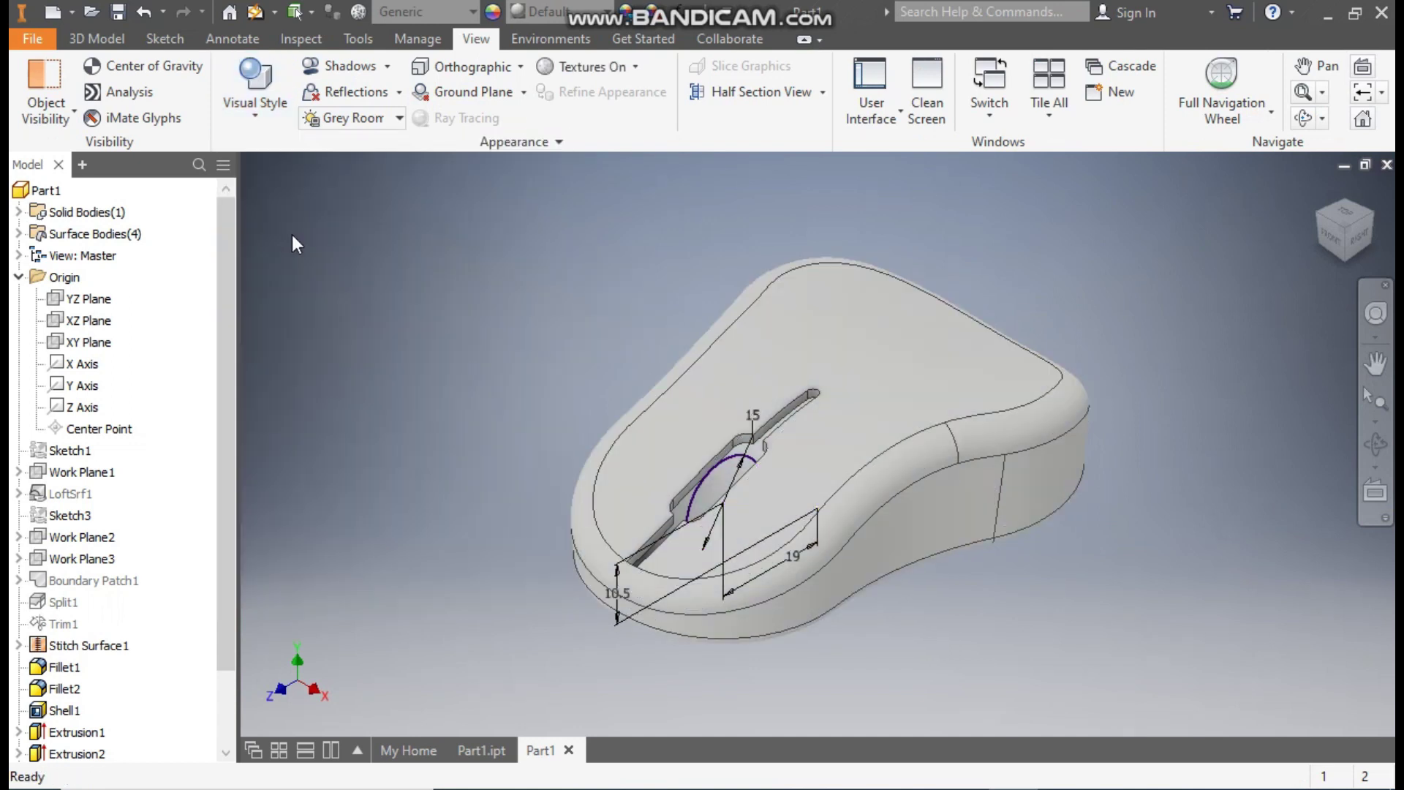
# Extrude the wheel circle 5 mm symmetrically about its sketch plane as a new solid
pyautogui.click(114, 43)
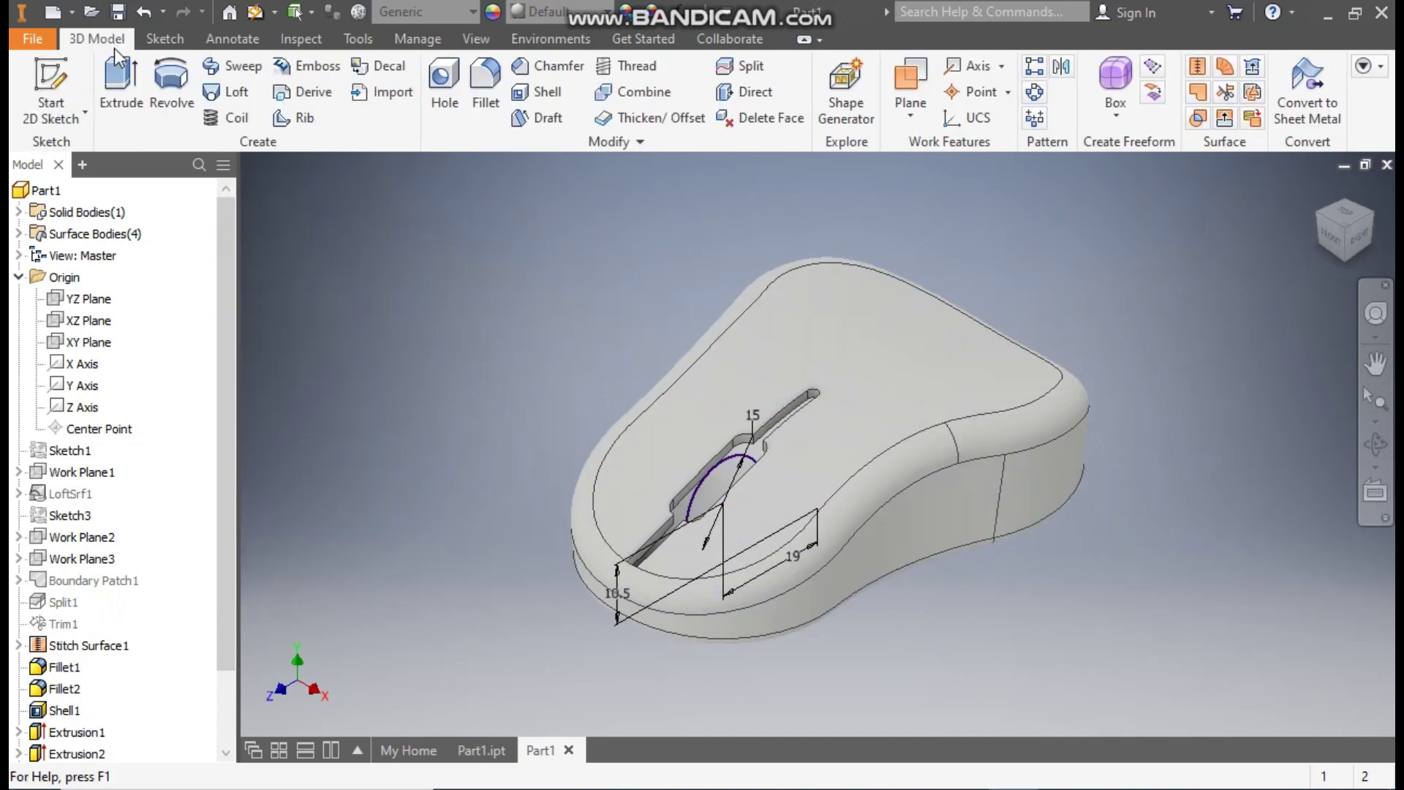
pyautogui.click(115, 79)
pyautogui.scroll(3, 719, 483)
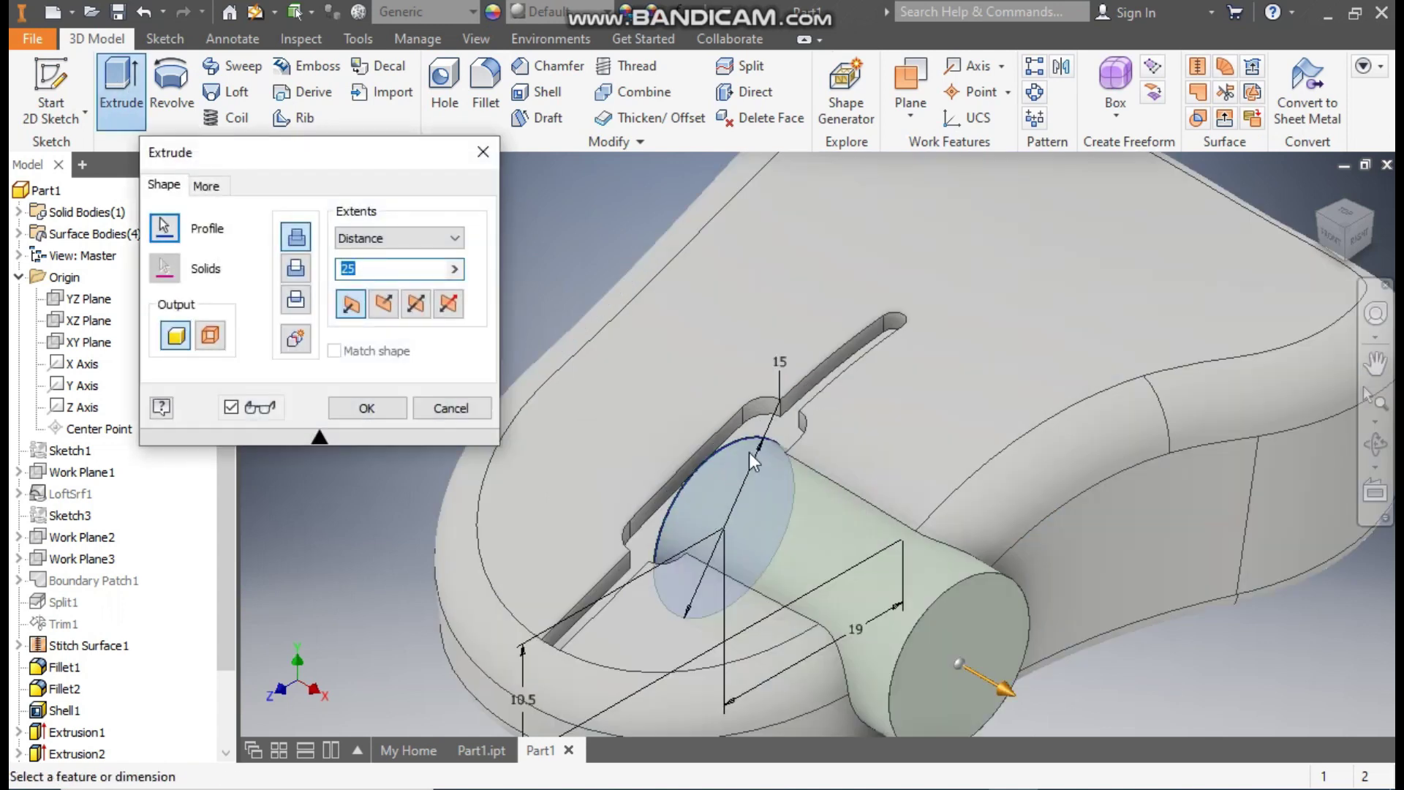
pyautogui.click(422, 310)
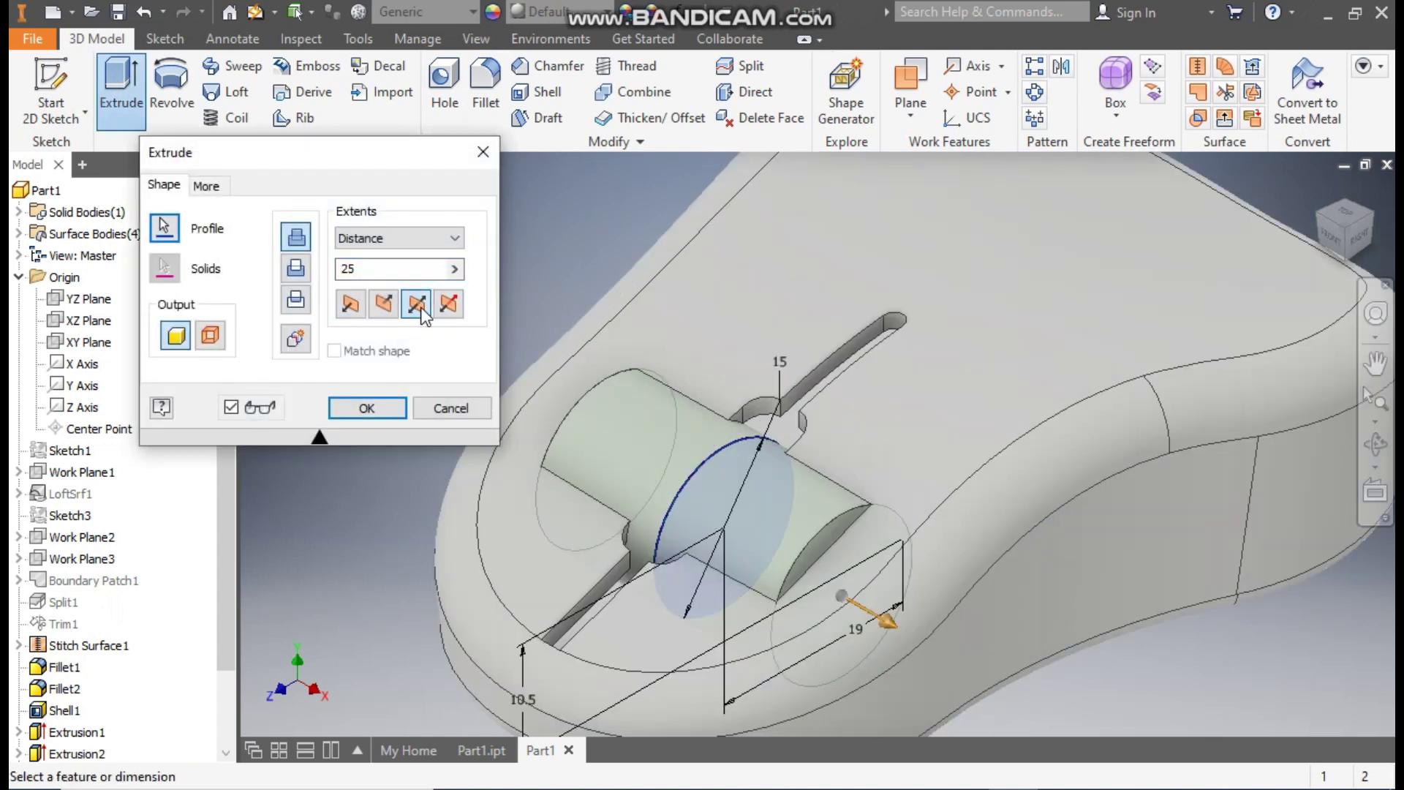
pyautogui.click(400, 279)
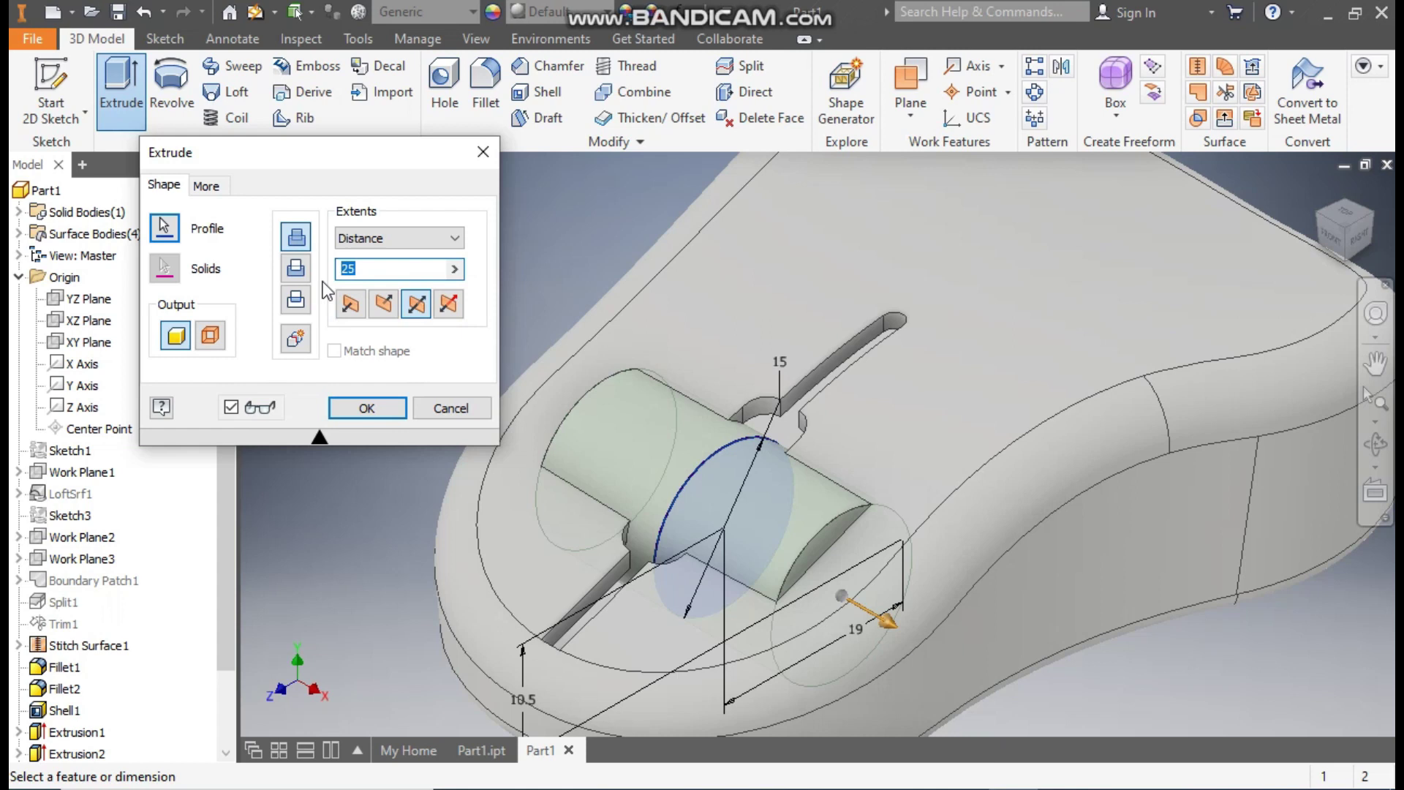
pyautogui.write('5')
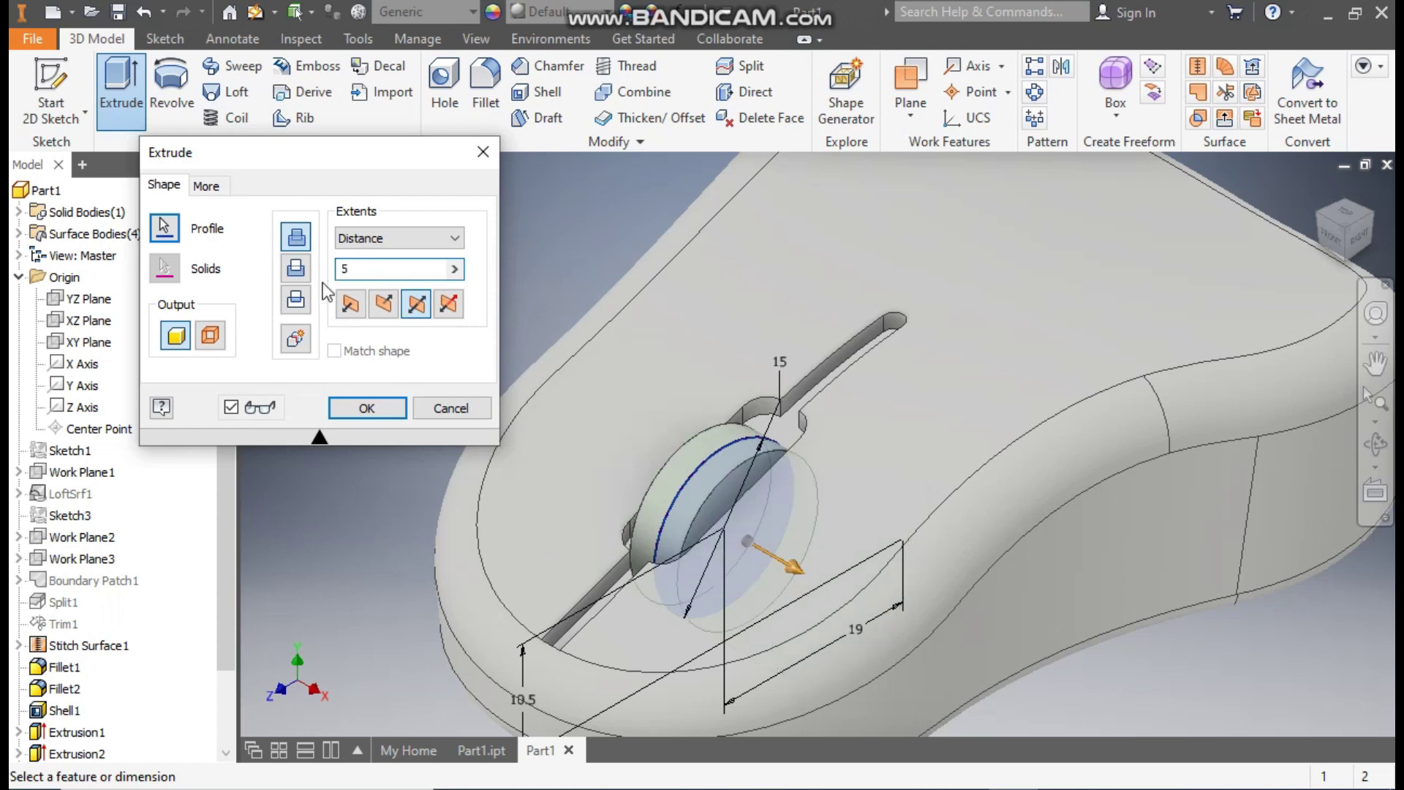
pyautogui.click(1344, 214)
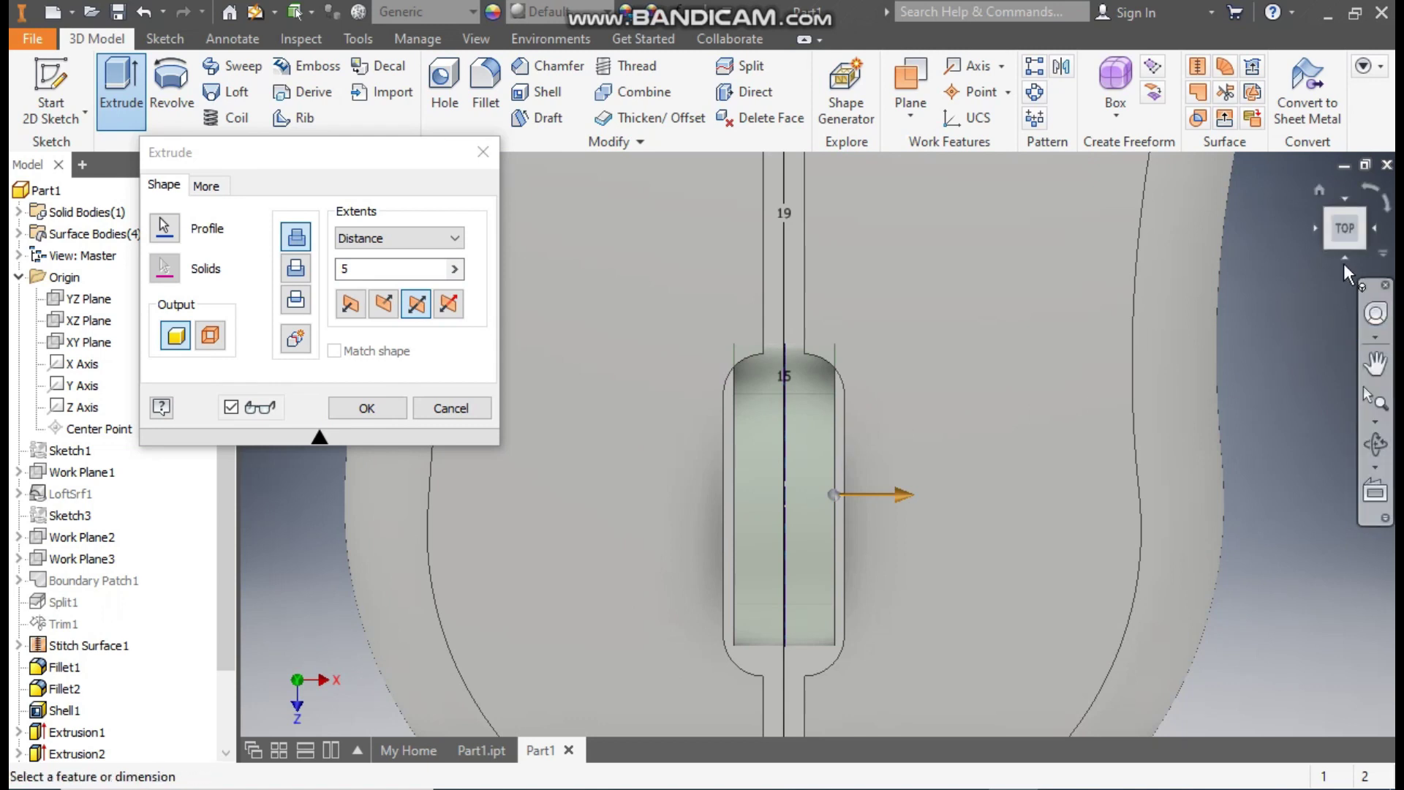
pyautogui.click(1319, 191)
pyautogui.scroll(3, 805, 465)
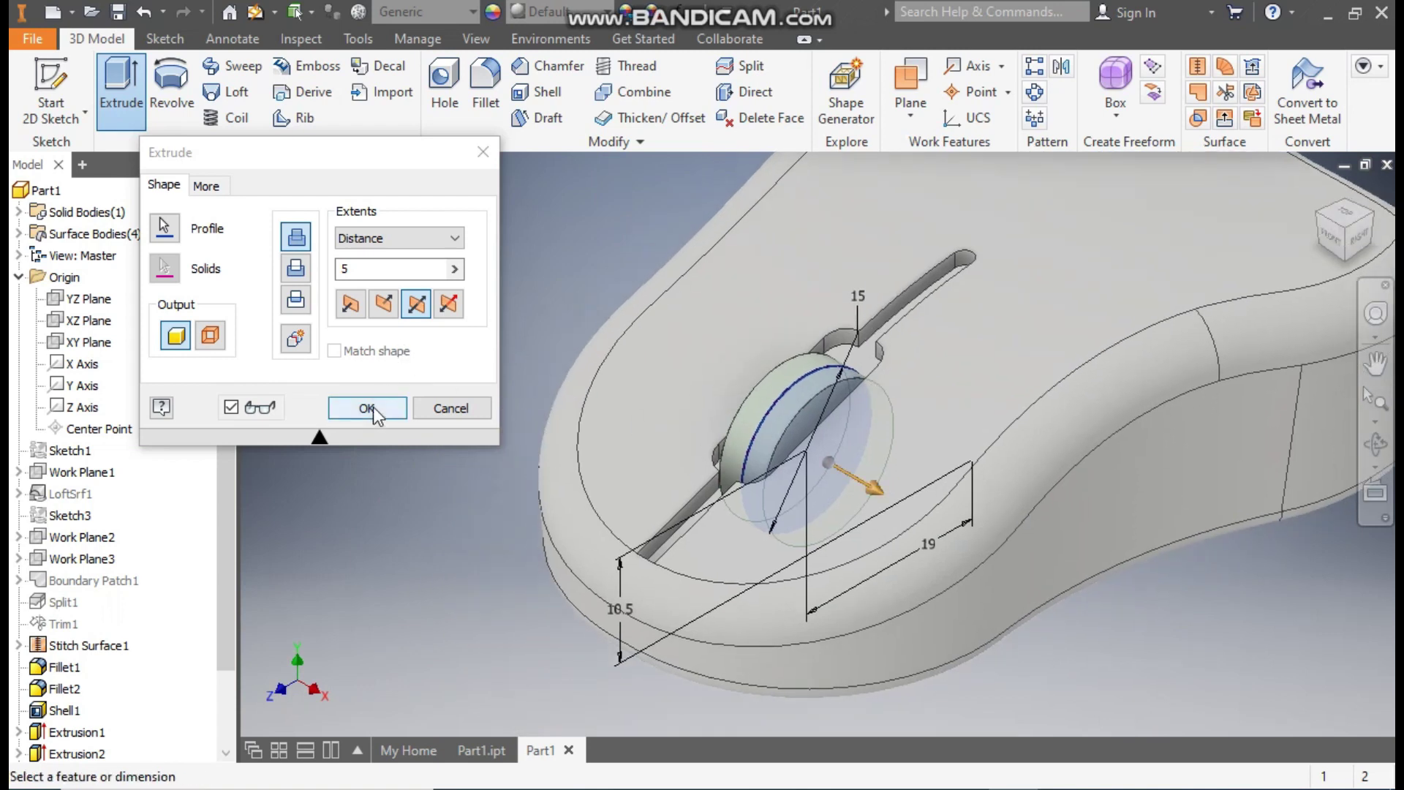
pyautogui.click(296, 340)
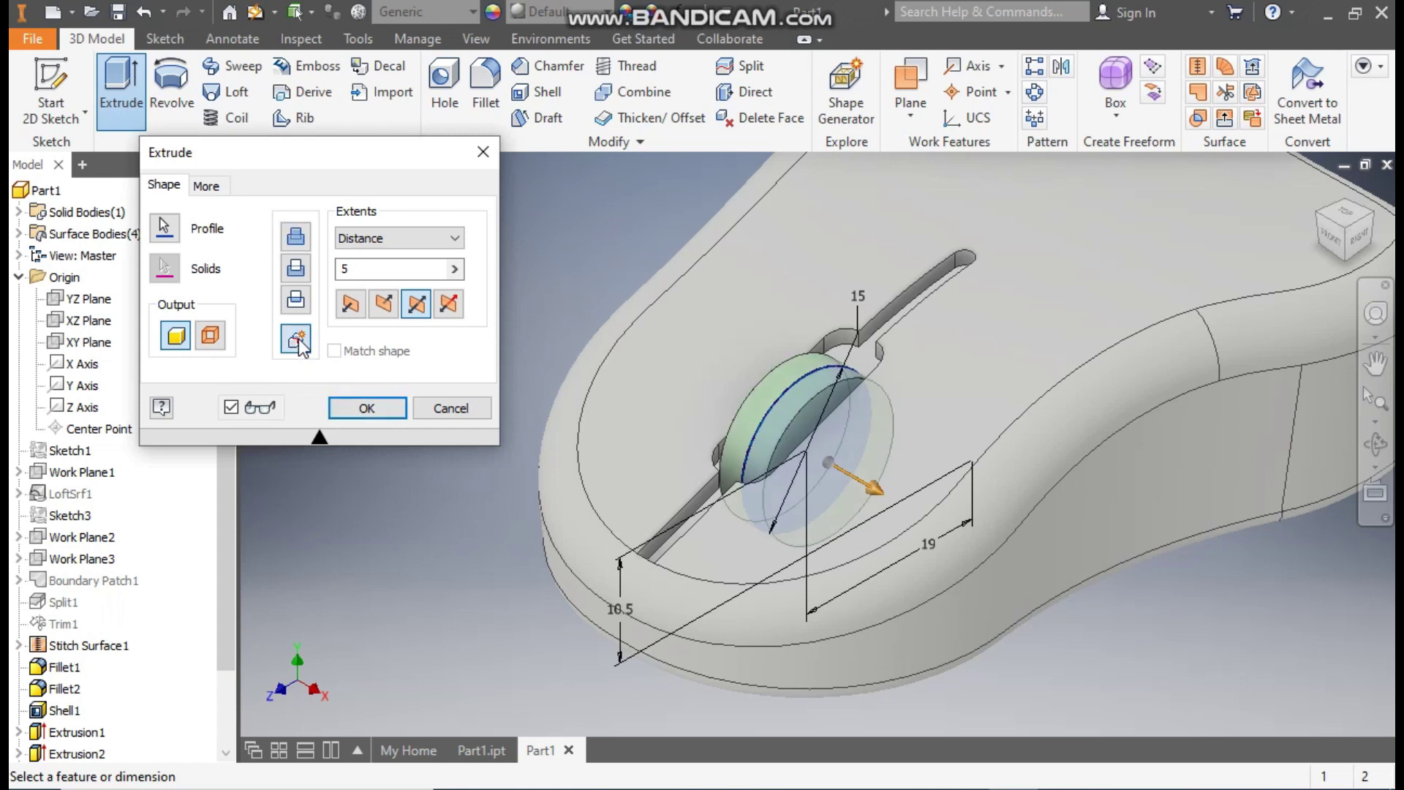
pyautogui.click(369, 407)
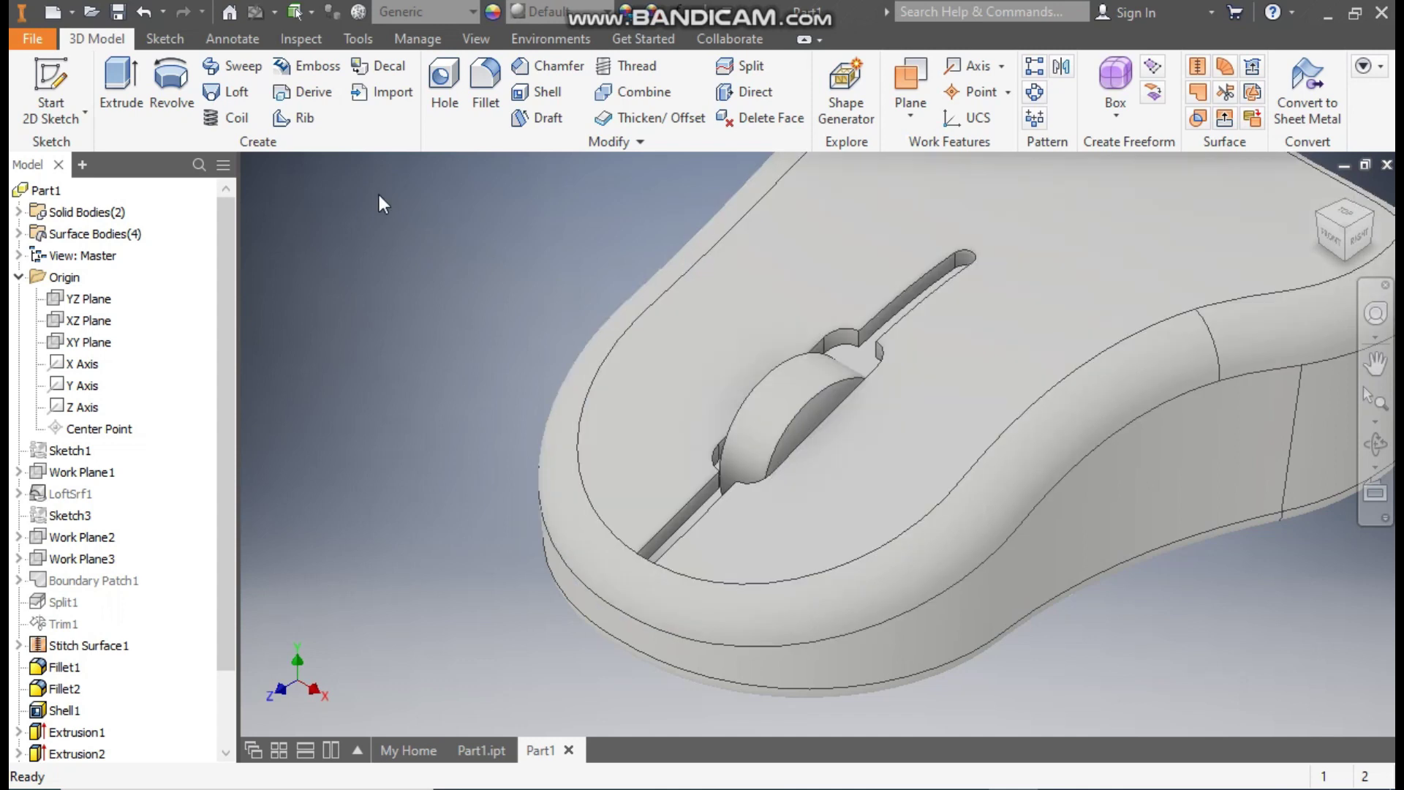
# Fillet both circular edges of the scroll wheel with a 2.5 mm radius
pyautogui.click(485, 86)
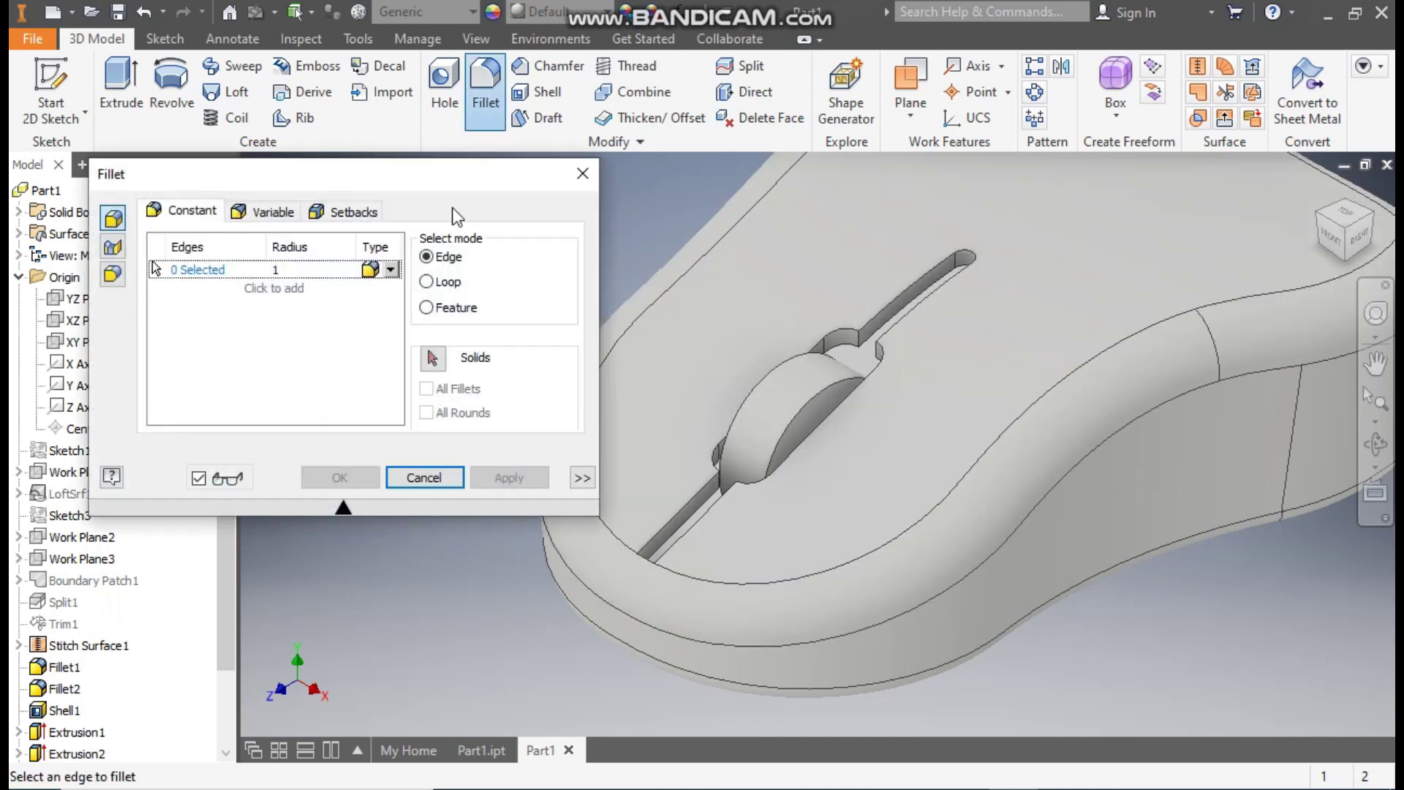
pyautogui.click(283, 271)
pyautogui.write('2.5')
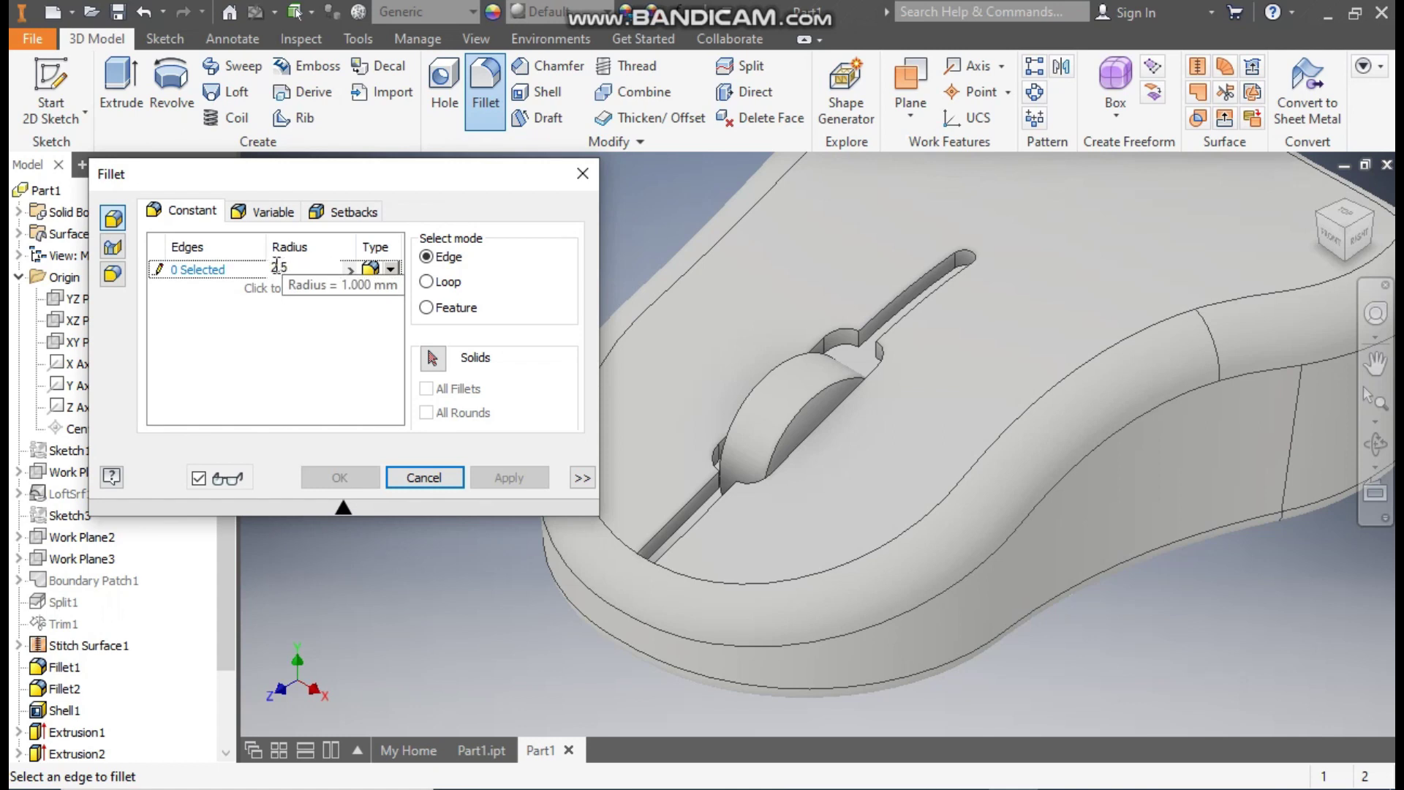
pyautogui.click(195, 275)
pyautogui.click(790, 362)
pyautogui.click(824, 388)
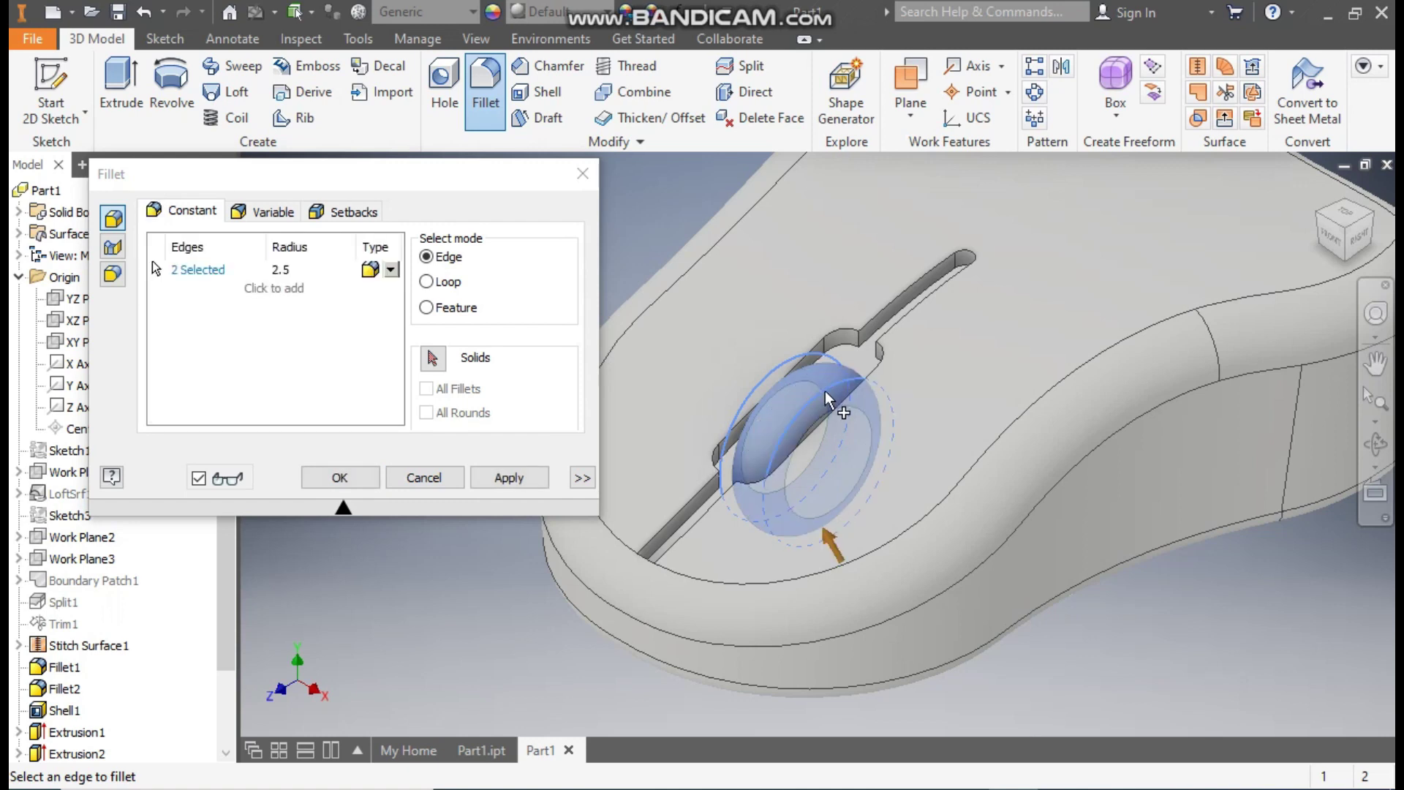
pyautogui.click(358, 479)
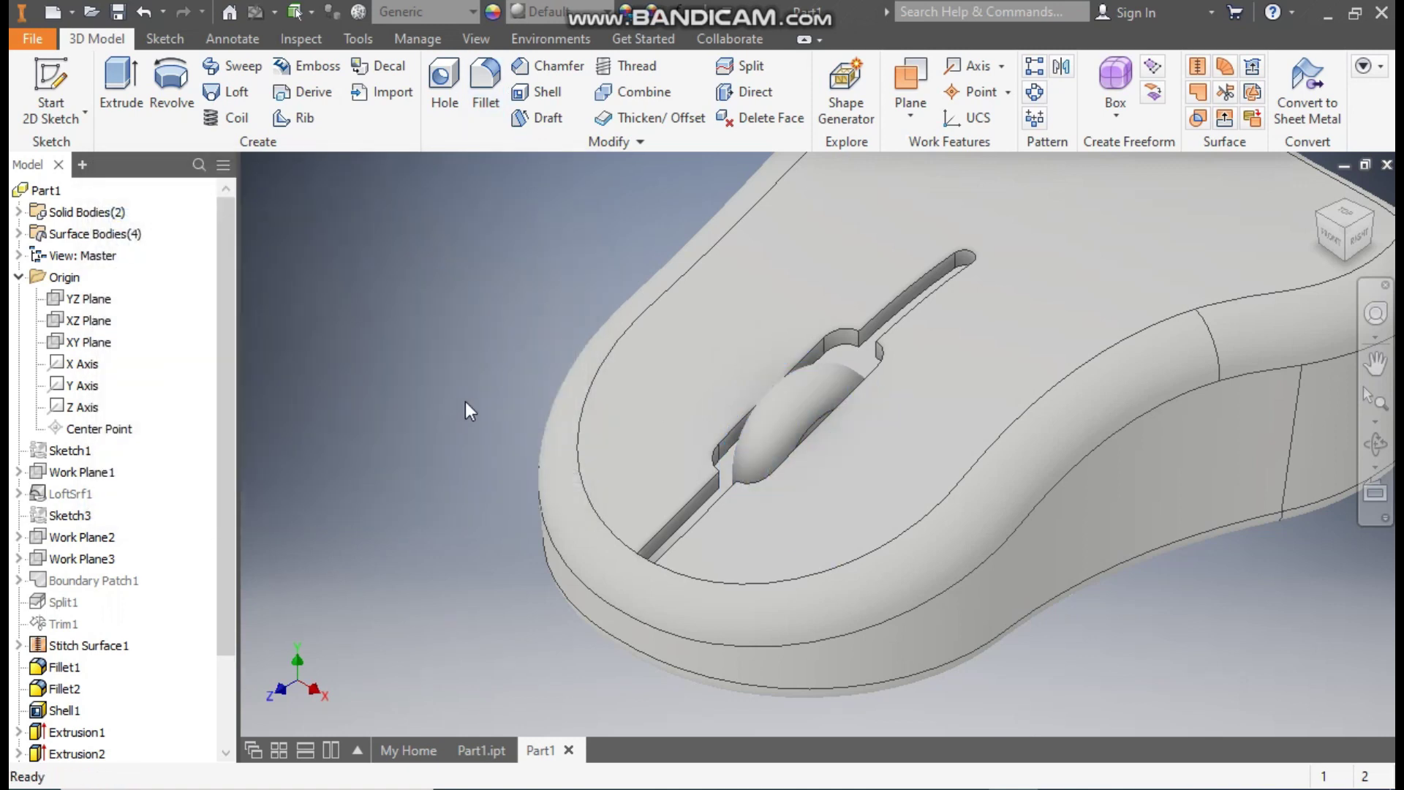
# Chamfer the top edges of the scroll wheel opening with a 1 mm distance
pyautogui.moveTo(465, 402); pyautogui.dragTo(484, 316, button='middle')
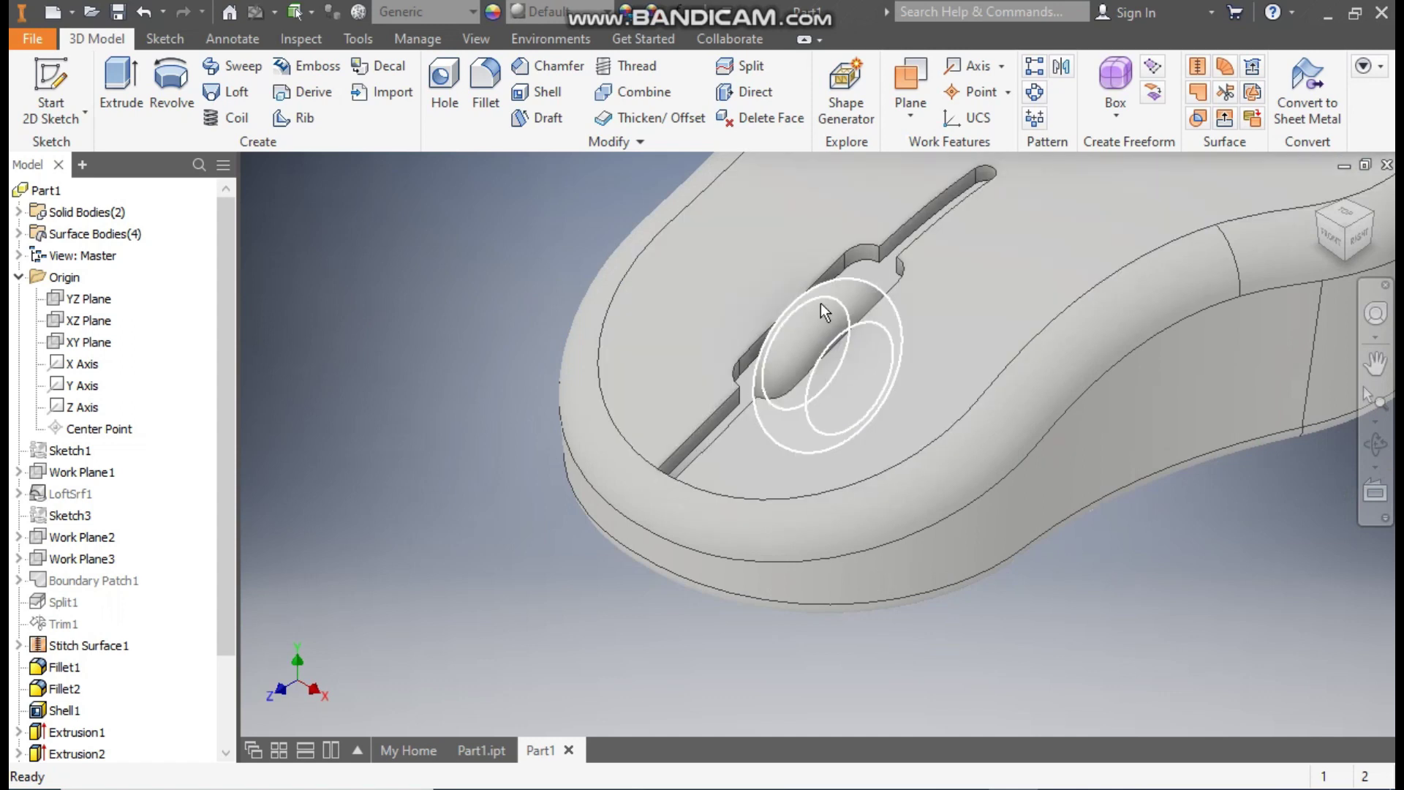
pyautogui.moveTo(958, 329); pyautogui.dragTo(933, 374, button='middle')
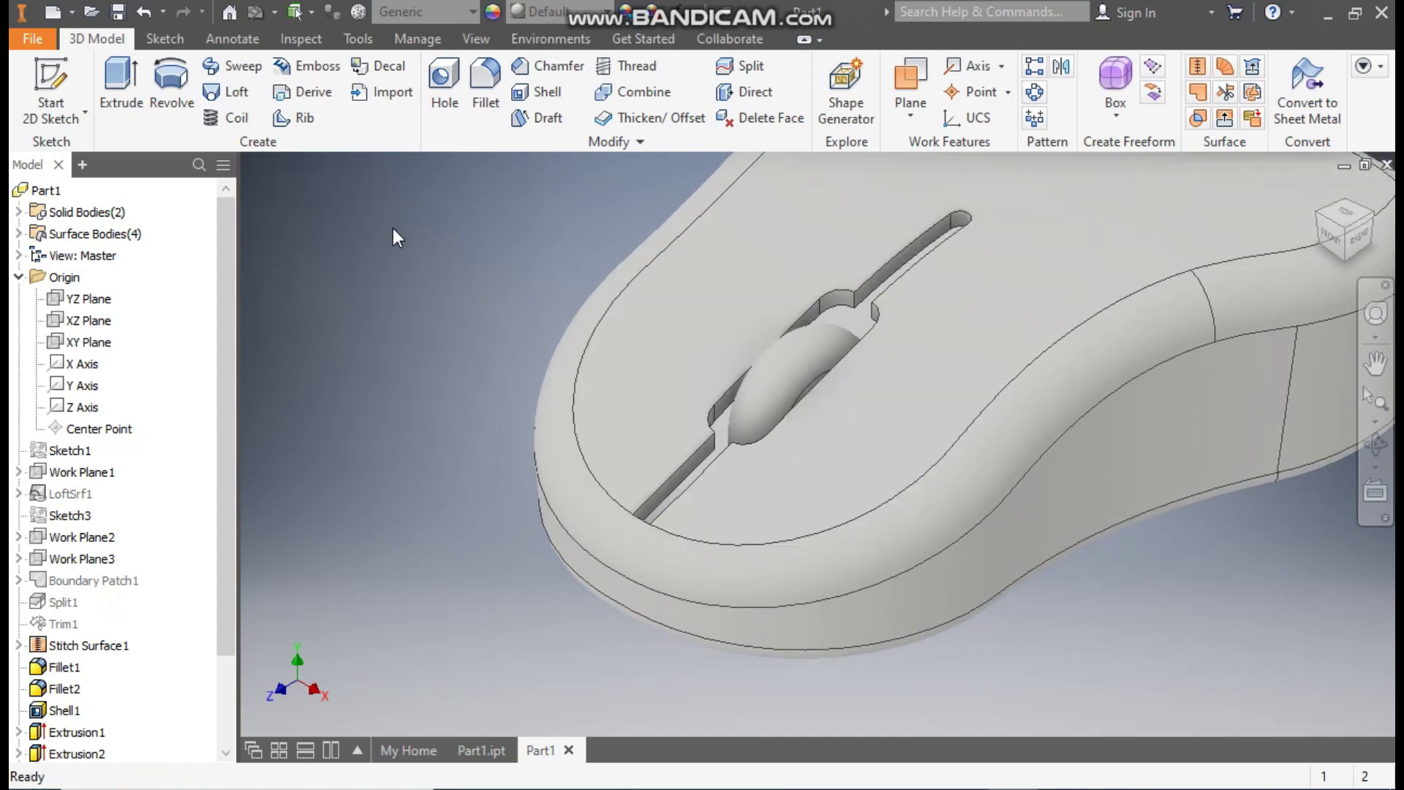
pyautogui.click(540, 64)
pyautogui.click(348, 305)
pyautogui.write('1')
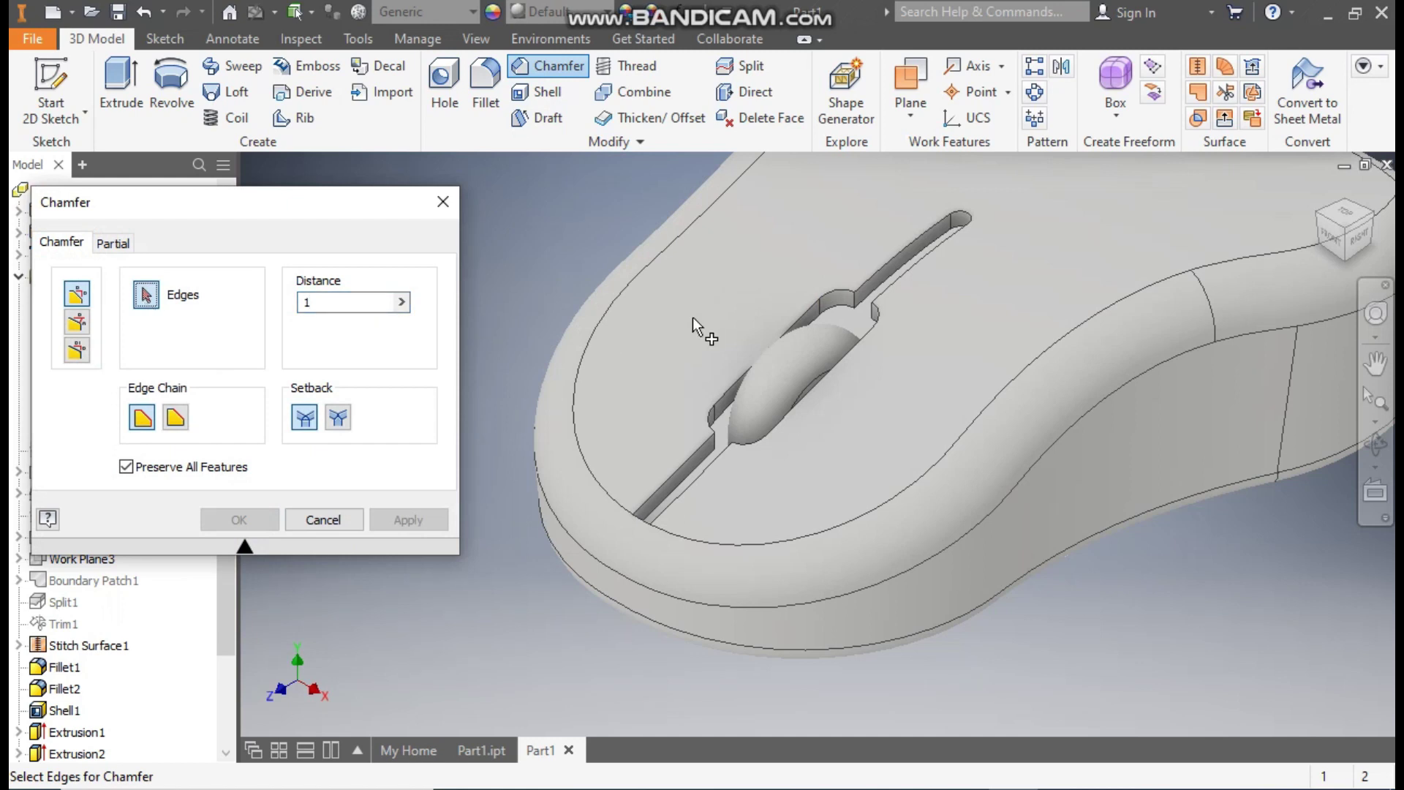
pyautogui.click(799, 313)
pyautogui.click(872, 326)
pyautogui.click(237, 520)
# Examine the mouse body, wheel and chamfered opening from several angles
pyautogui.scroll(-3, 506, 419)
pyautogui.moveTo(506, 418); pyautogui.dragTo(502, 486, button='middle')
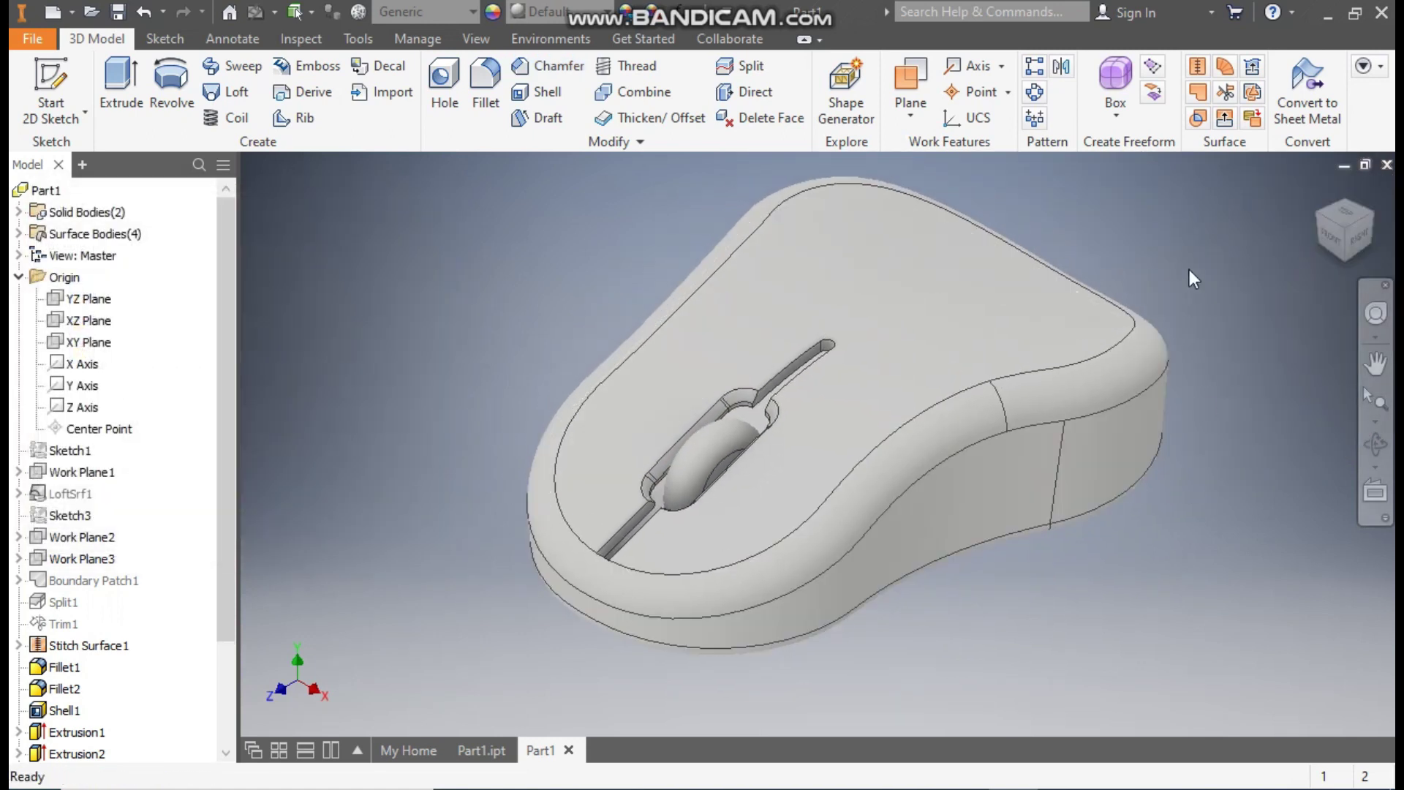
pyautogui.click(1321, 221)
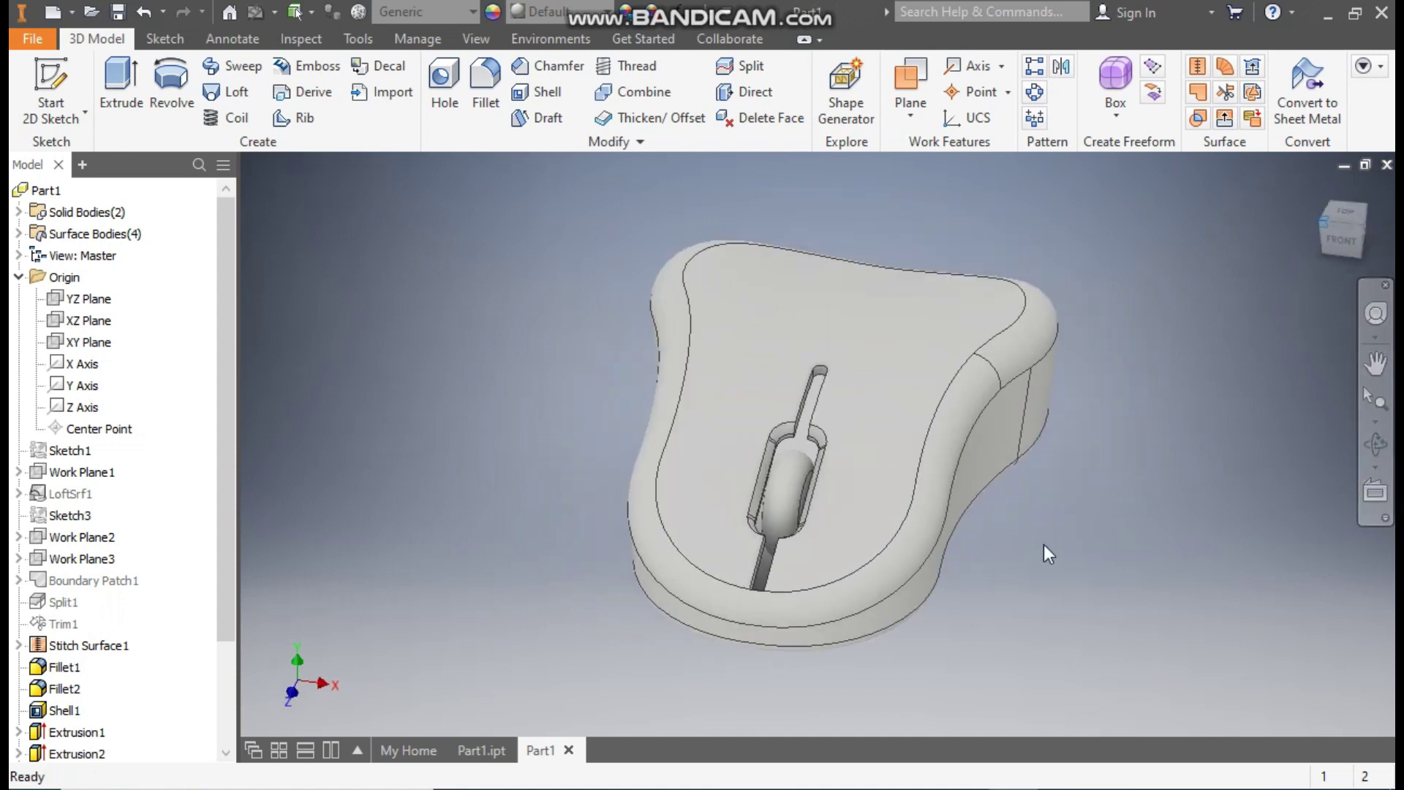
pyautogui.scroll(5, 1145, 433)
pyautogui.scroll(-5, 1156, 436)
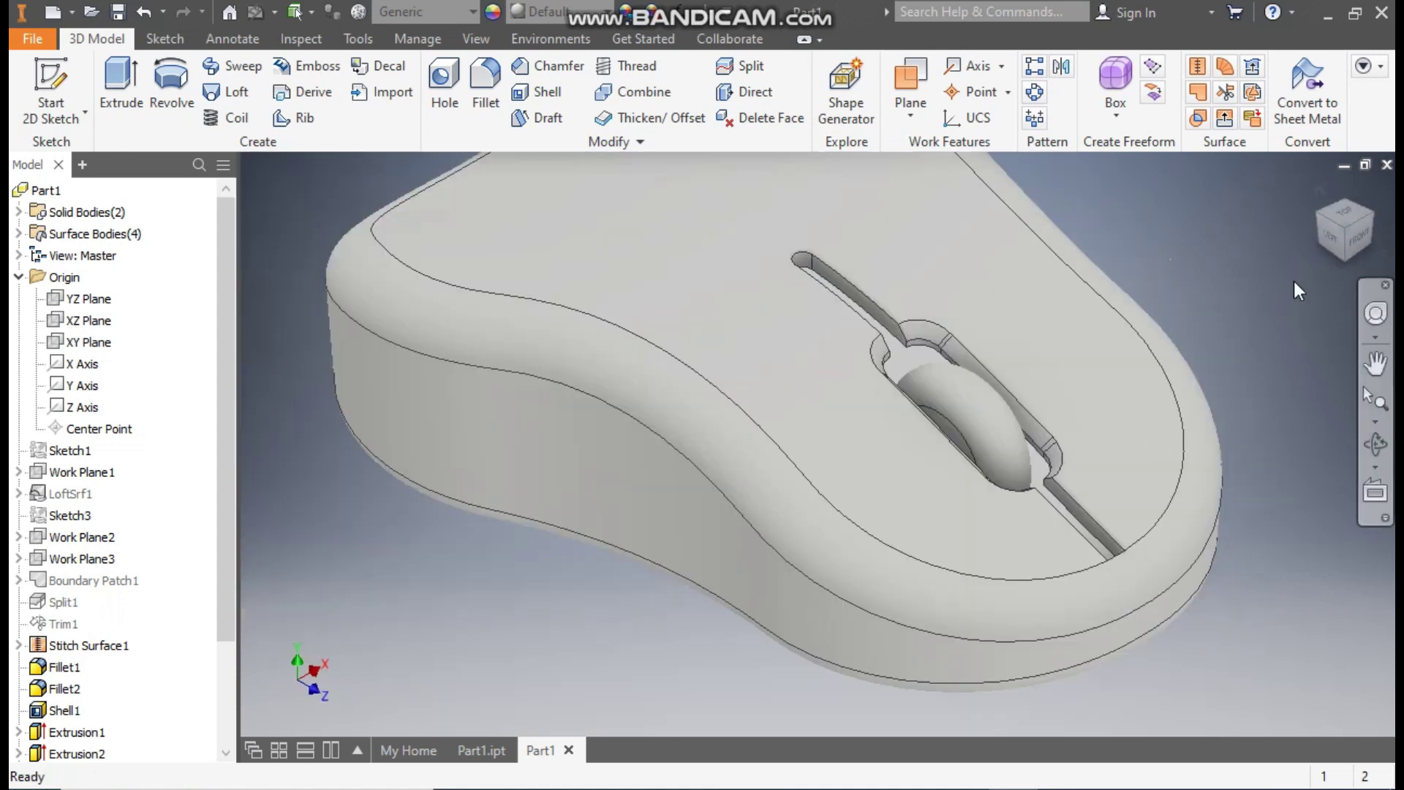
pyautogui.click(1320, 190)
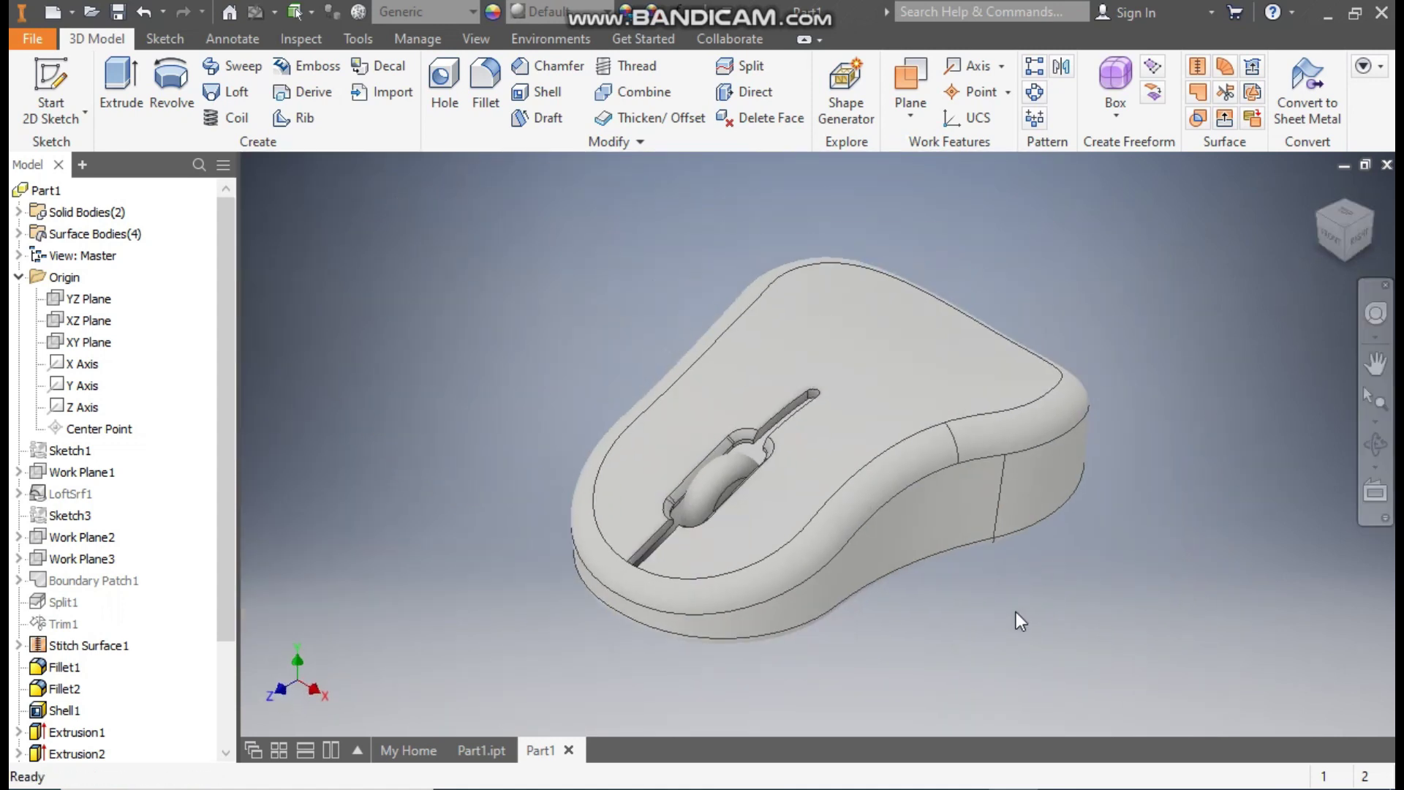
pyautogui.moveTo(902, 607); pyautogui.dragTo(863, 574, button='middle')
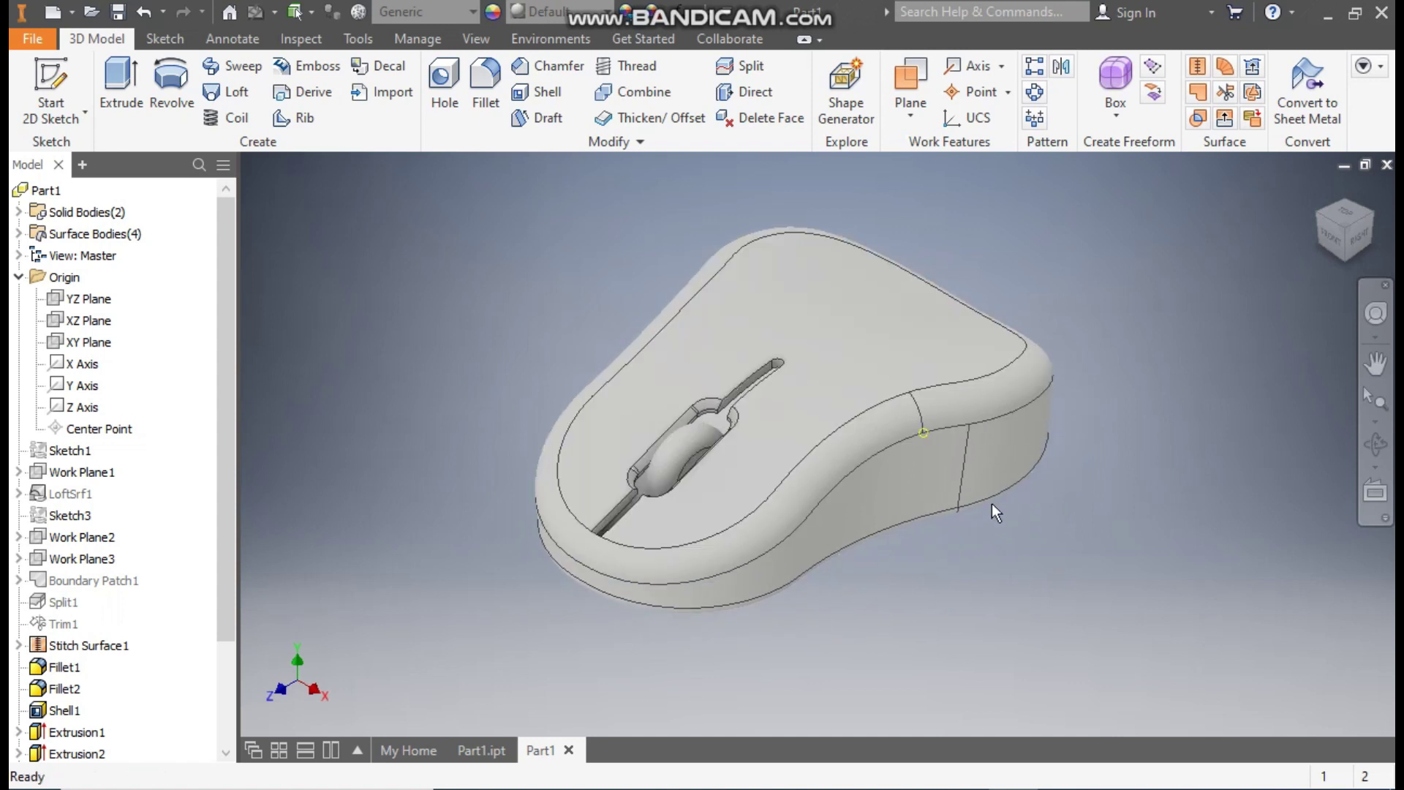
# Apply the Opal appearance to the whole mouse part
pyautogui.click(563, 12)
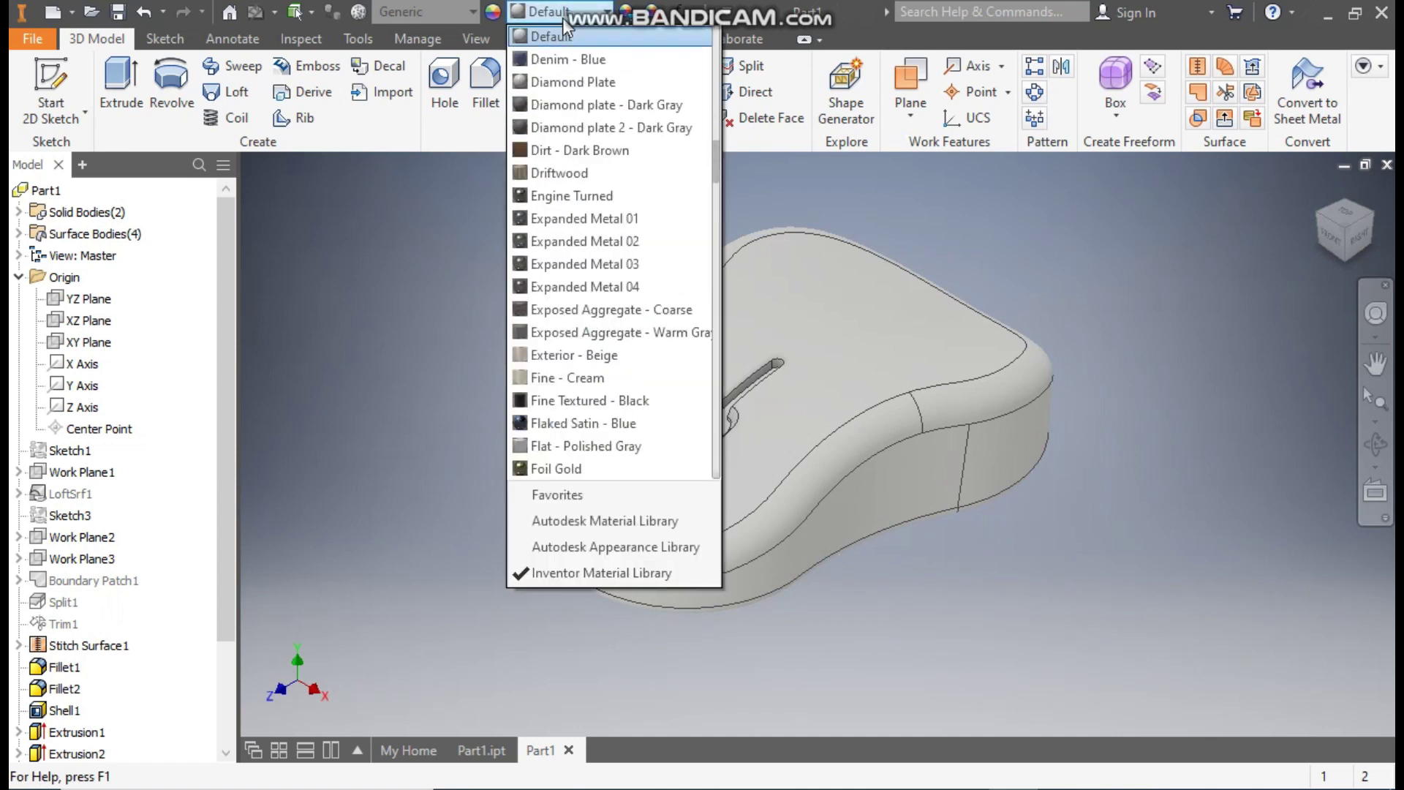
pyautogui.write('op')
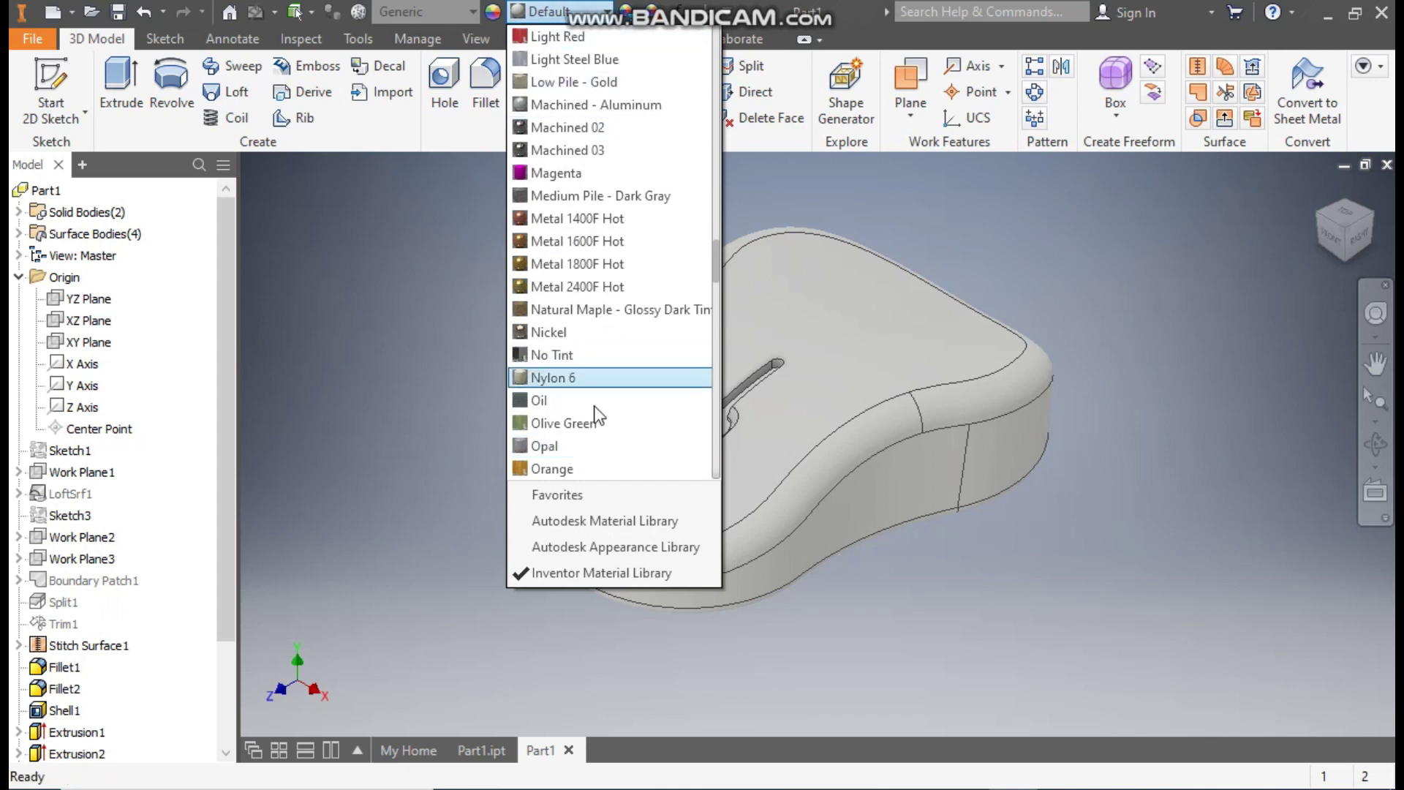
pyautogui.click(553, 446)
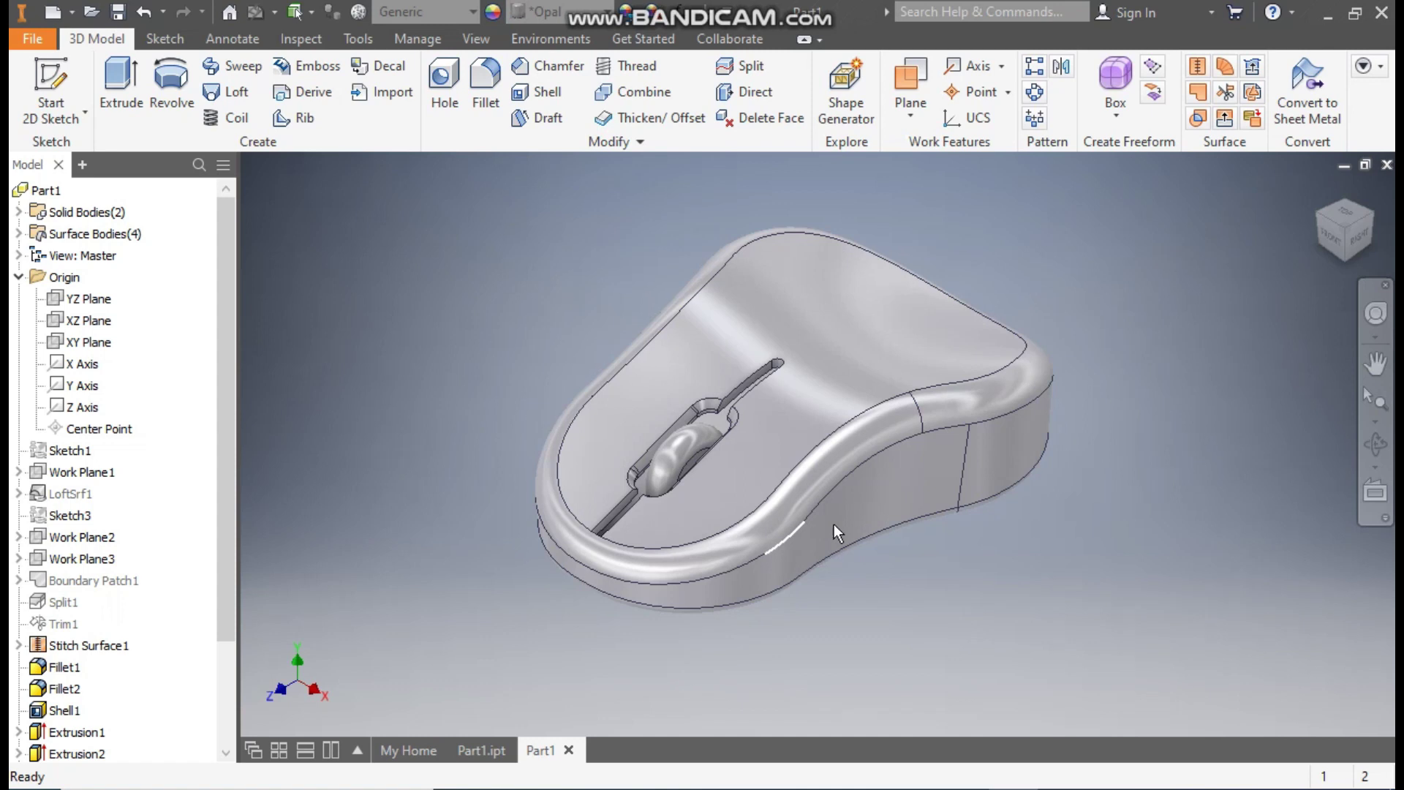
# Apply the Anodized - Black appearance to the mouse's side walls and lower faces
pyautogui.click(914, 507)
pyautogui.keyDown('shift'); pyautogui.moveTo(914, 506); pyautogui.dragTo(871, 483, button='middle'); pyautogui.keyUp('shift')
pyautogui.click(854, 473)
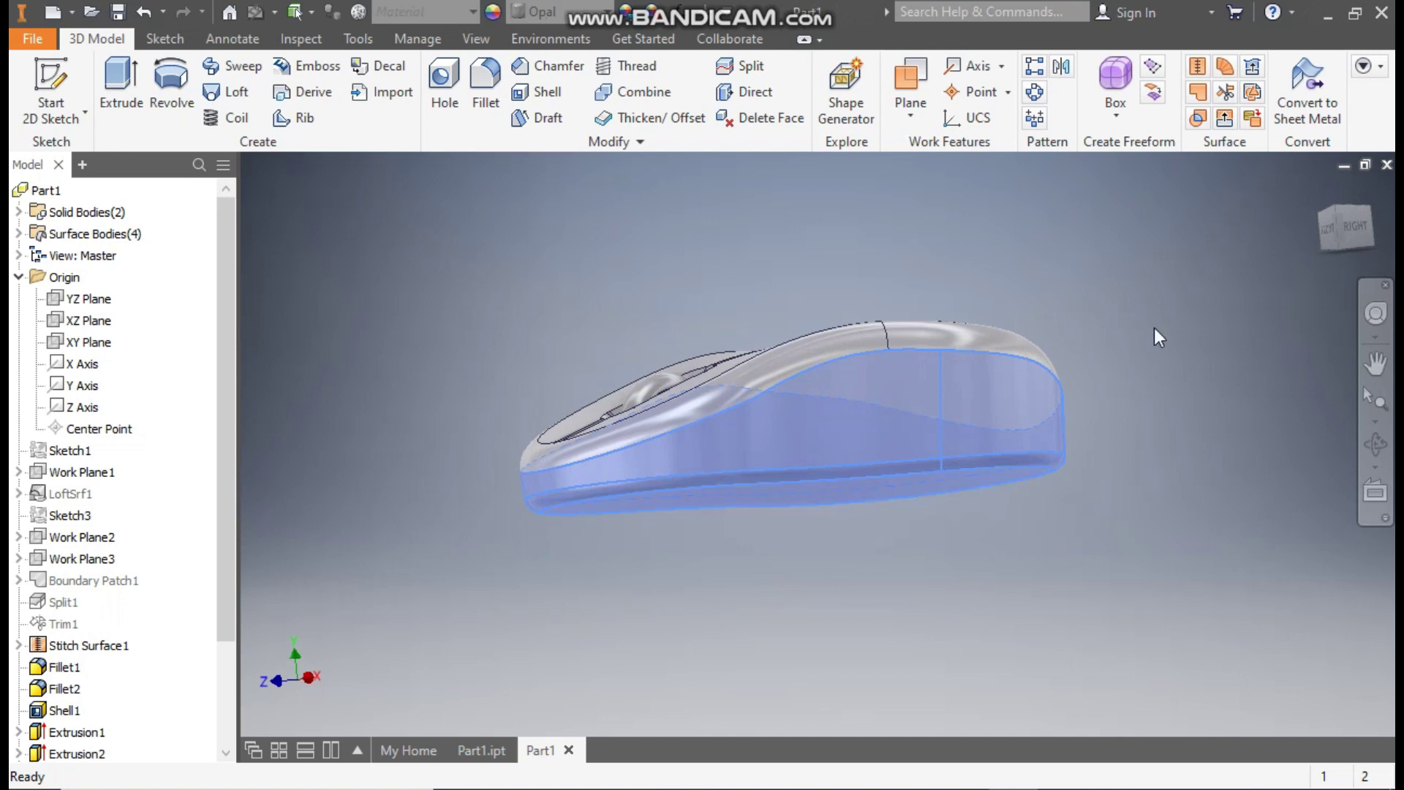
pyautogui.click(601, 16)
pyautogui.scroll(7, 585, 219)
pyautogui.scroll(20, 591, 236)
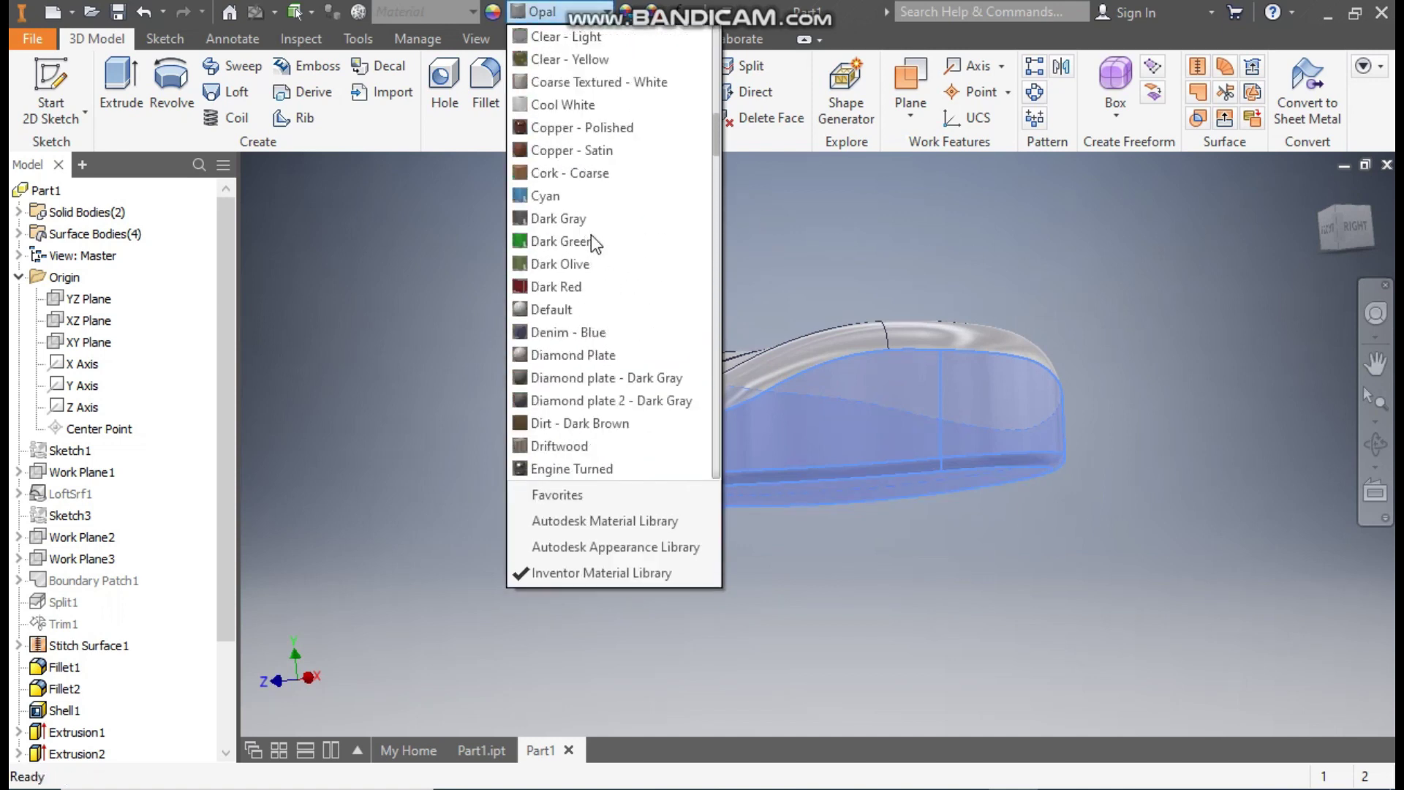
pyautogui.scroll(5, 591, 235)
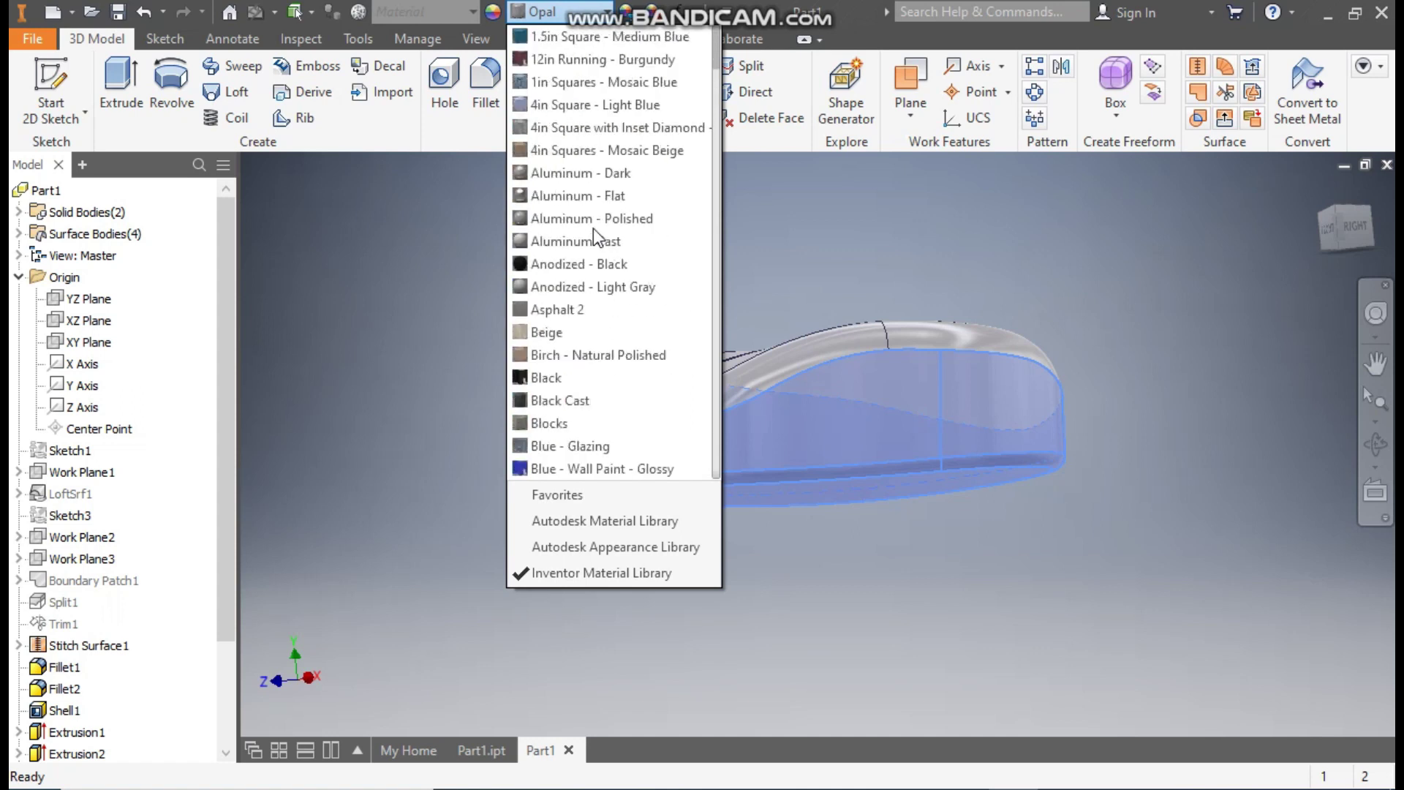
pyautogui.click(598, 265)
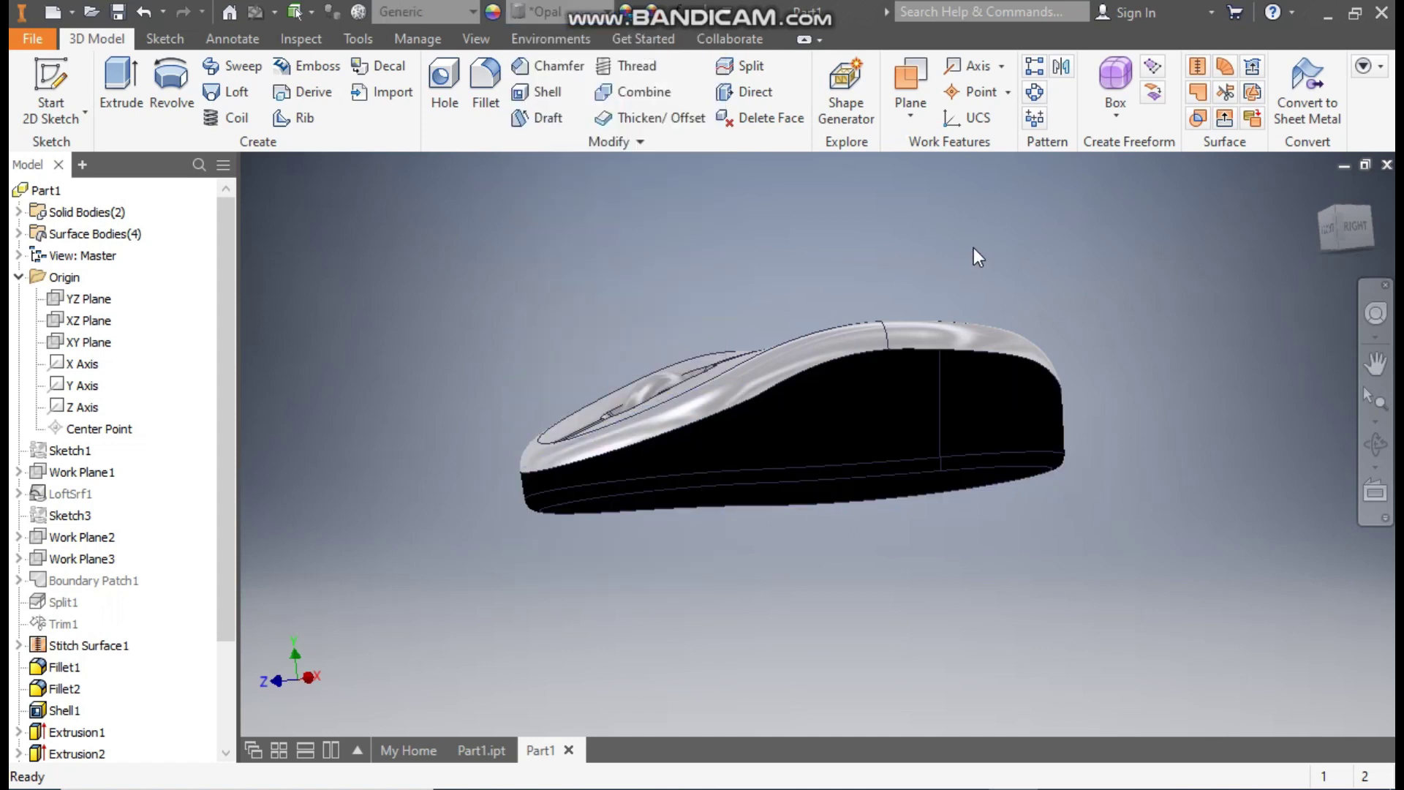
# Apply the Light Red appearance to the rounded rim around the mouse's top surface
pyautogui.click(1320, 192)
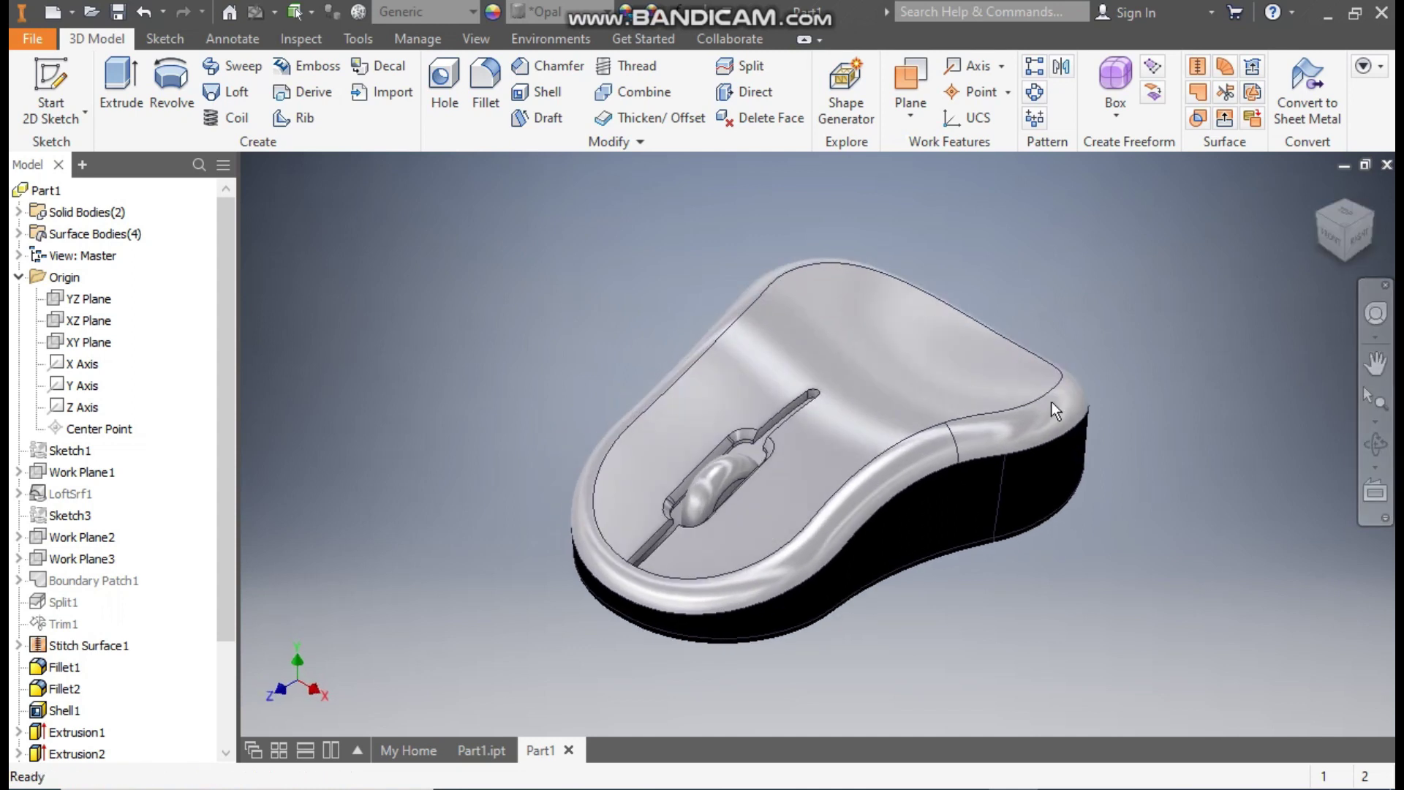
pyautogui.click(541, 13)
pyautogui.scroll(5, 626, 342)
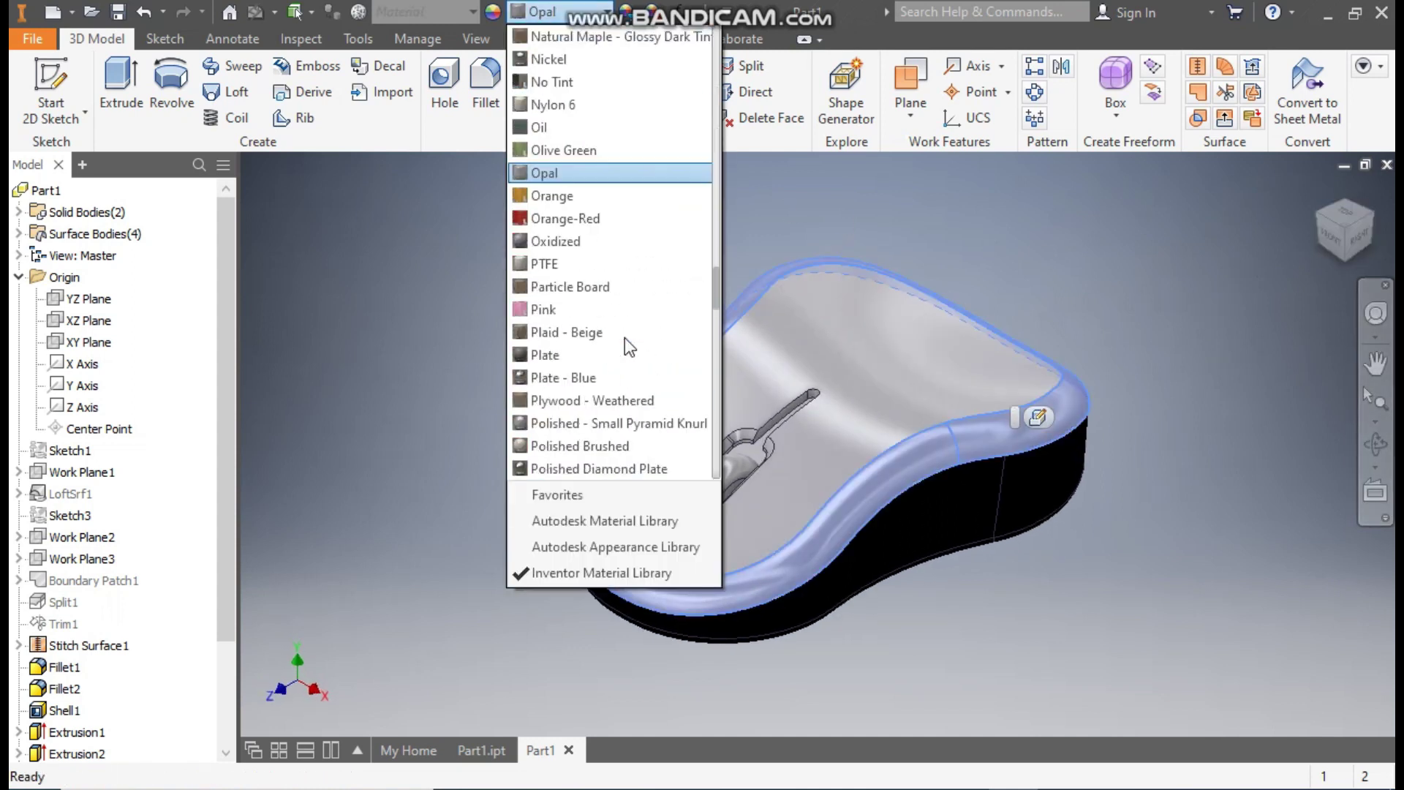
pyautogui.scroll(5, 625, 336)
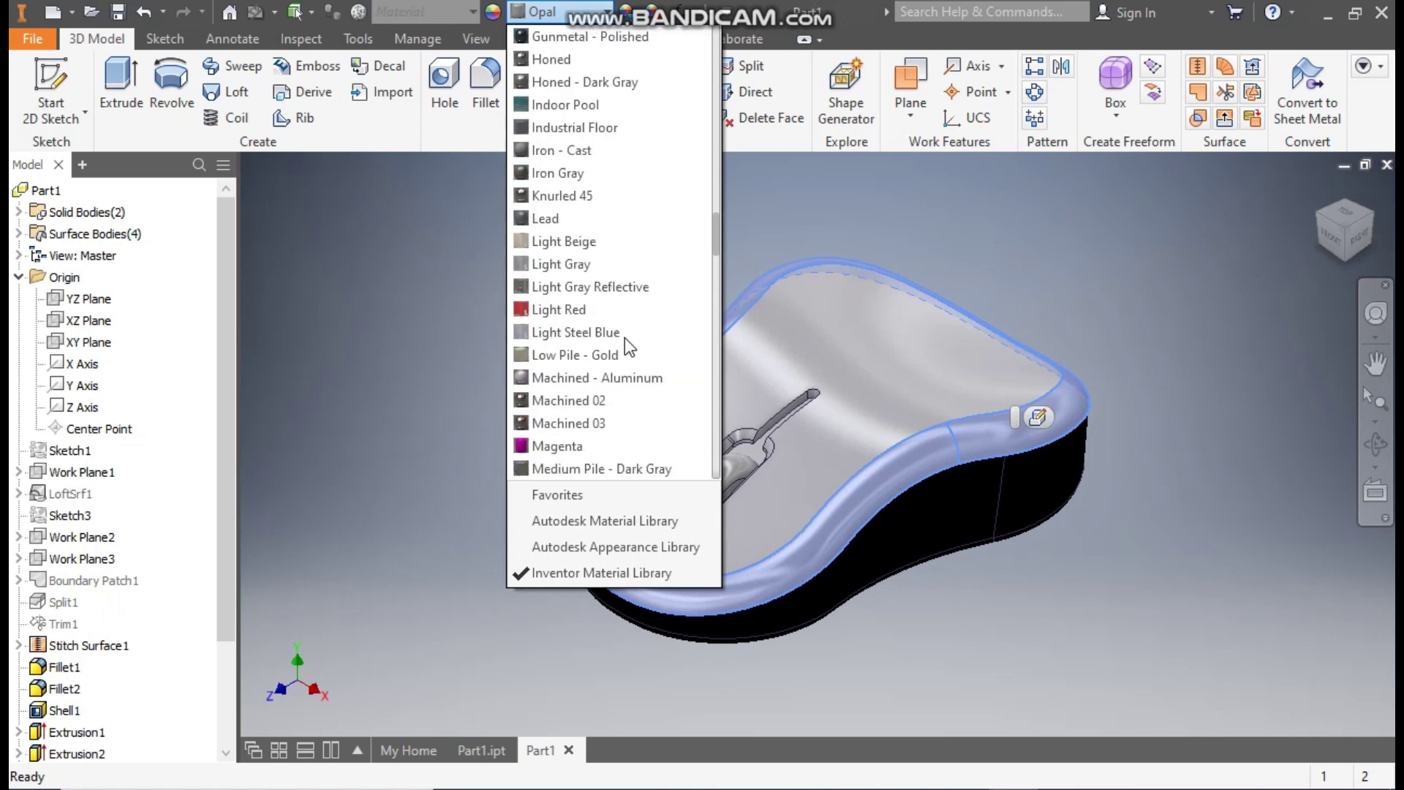
pyautogui.click(565, 309)
pyautogui.moveTo(553, 419); pyautogui.dragTo(517, 391, button='middle')
pyautogui.click(1055, 268)
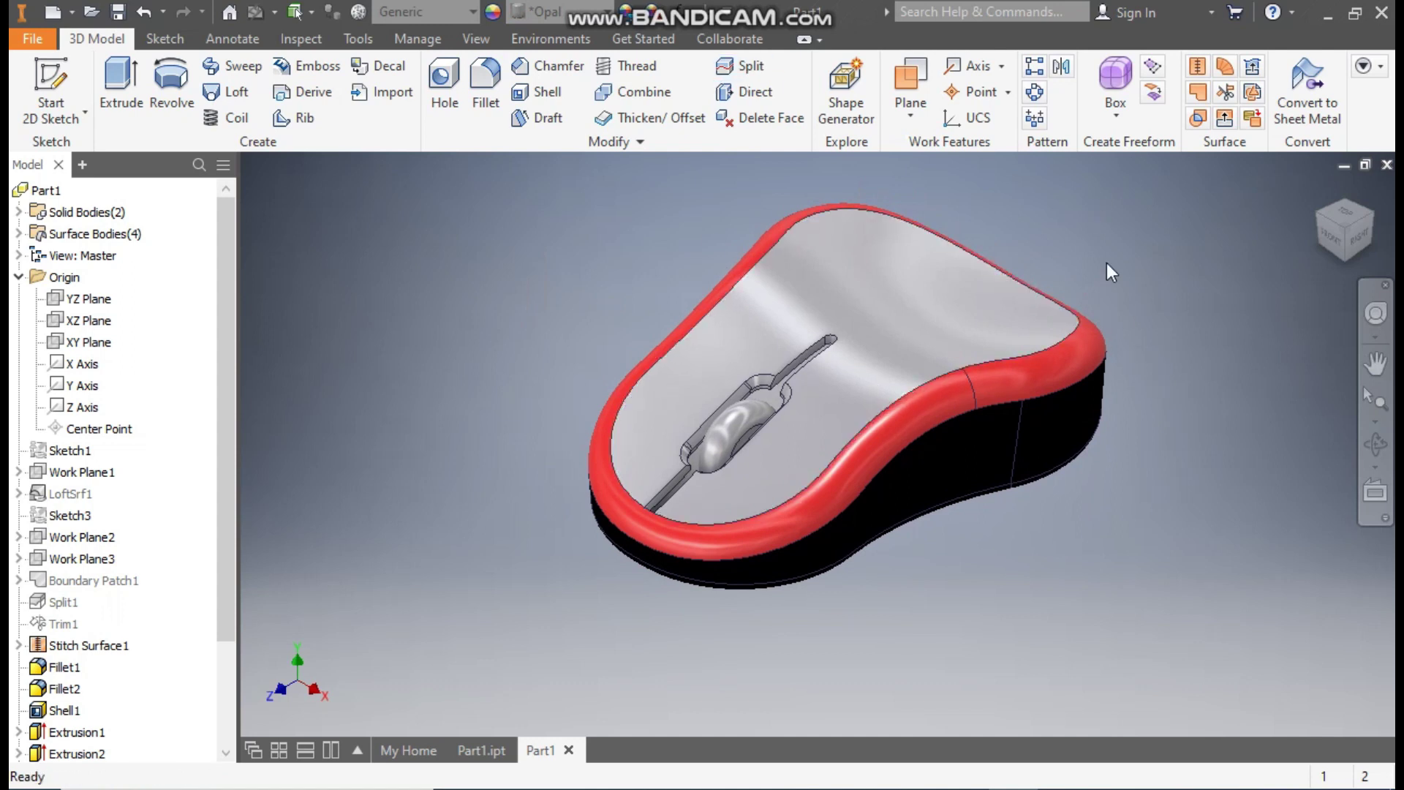
pyautogui.moveTo(1094, 258); pyautogui.dragTo(1125, 270, button='middle')
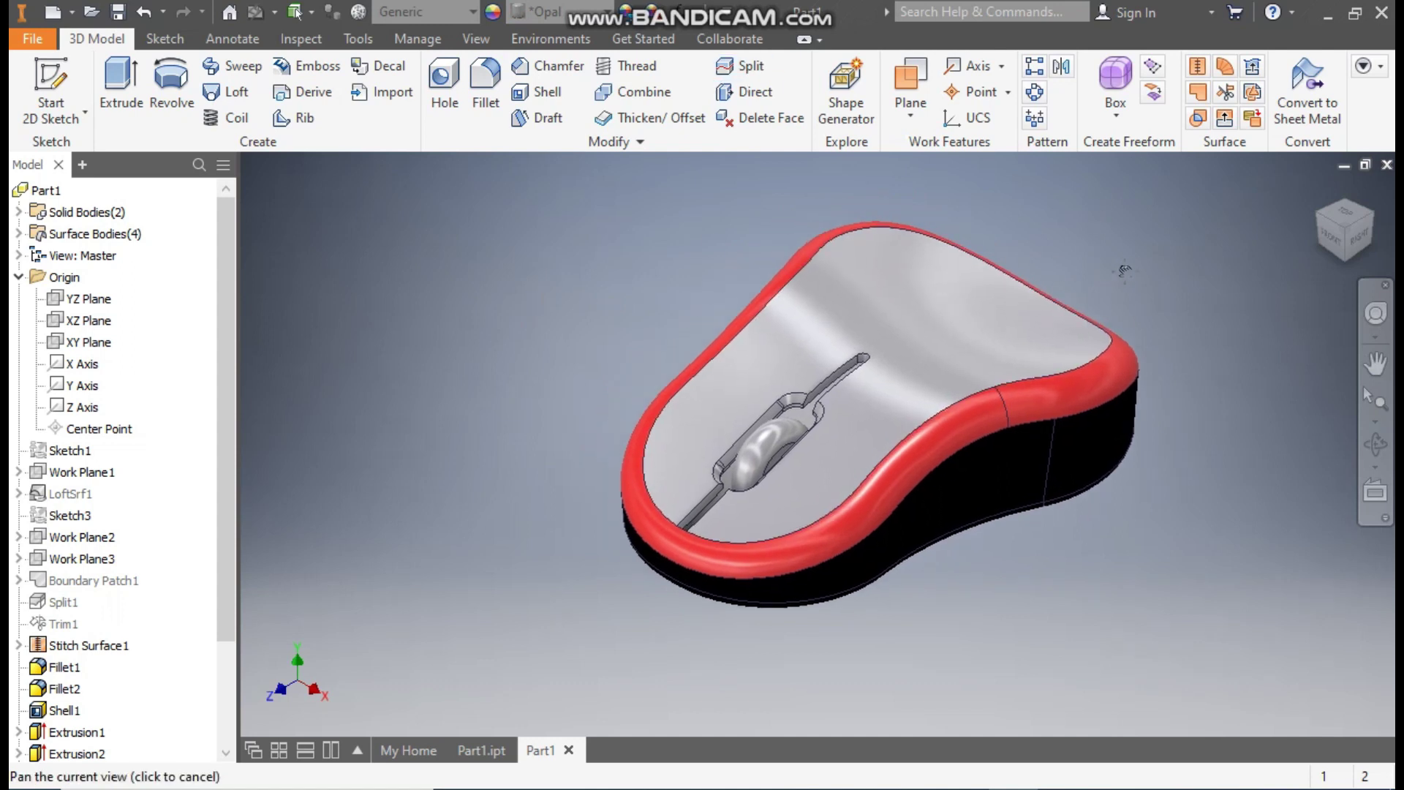
pyautogui.scroll(-2, 1125, 271)
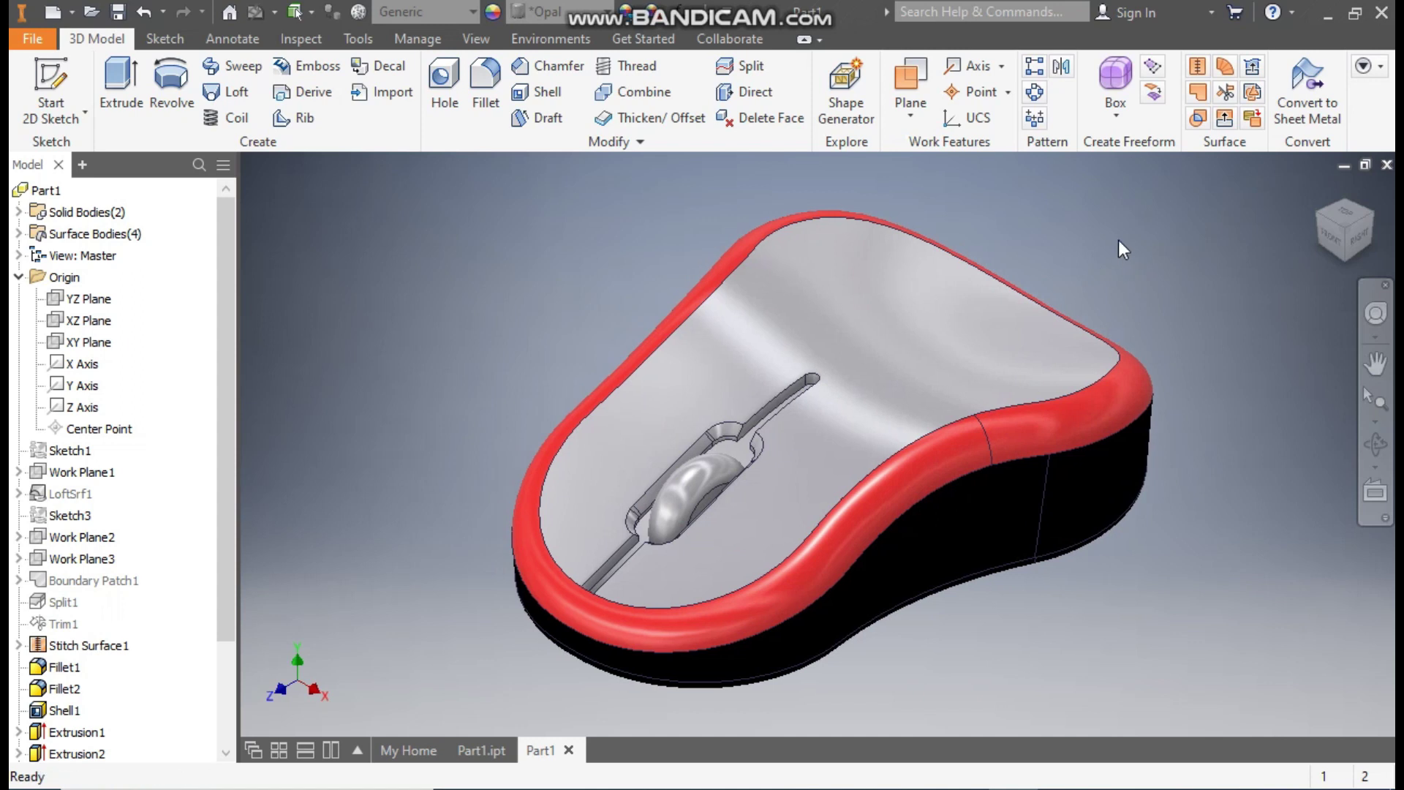